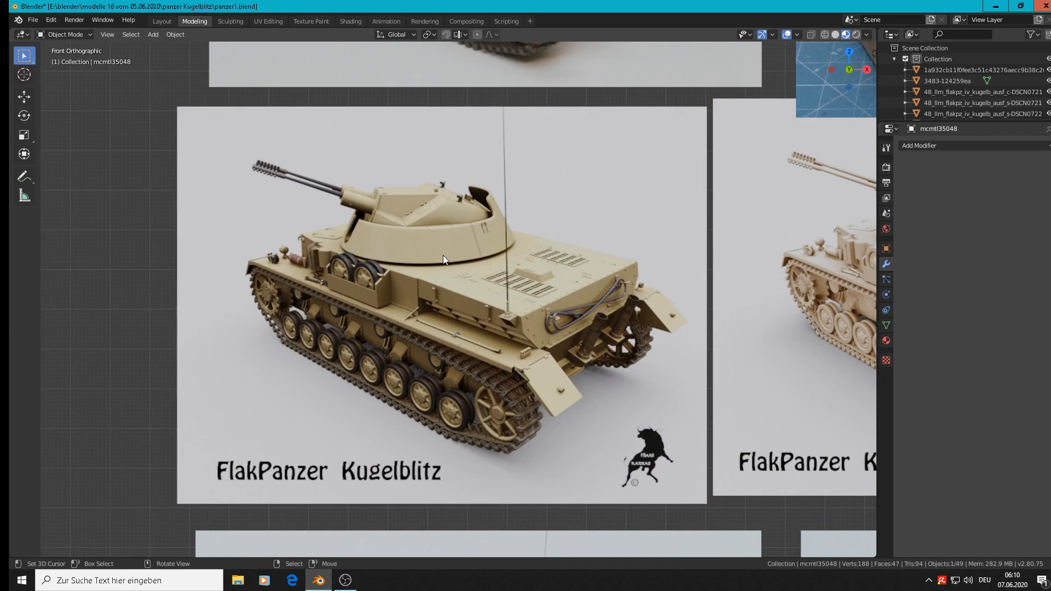
Step: Examine the tan and the unpainted FlakPanzer Kugelblitz reference images
{"action": "scroll", "coordinate": [416, 329], "scroll_direction": "down", "scroll_amount": 5}
{"action": "scroll", "coordinate": [624, 323], "scroll_direction": "up", "scroll_amount": 8}
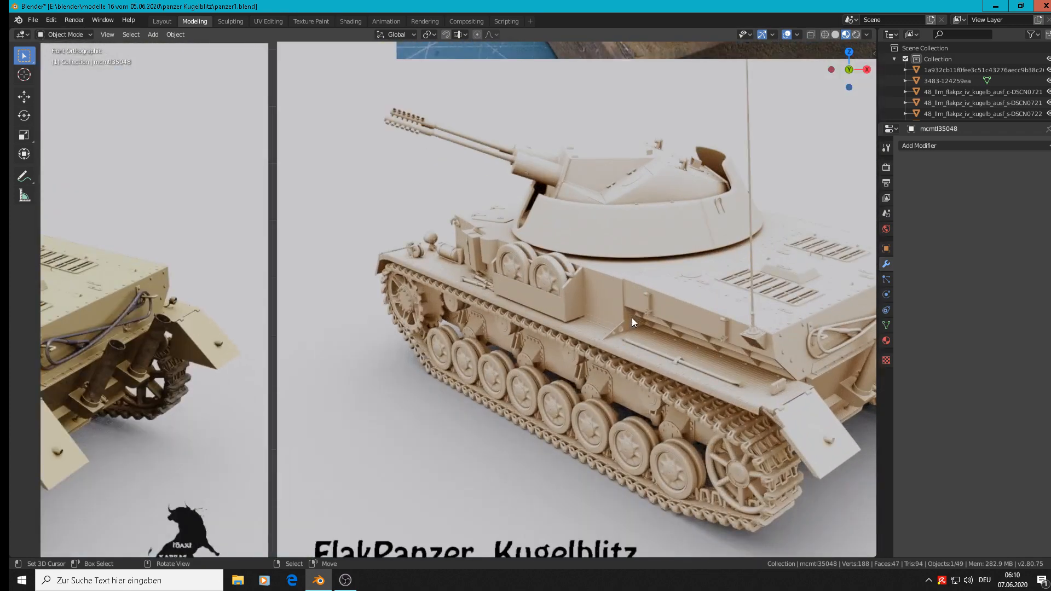
{"action": "scroll", "coordinate": [631, 322], "scroll_direction": "up", "scroll_amount": 1}
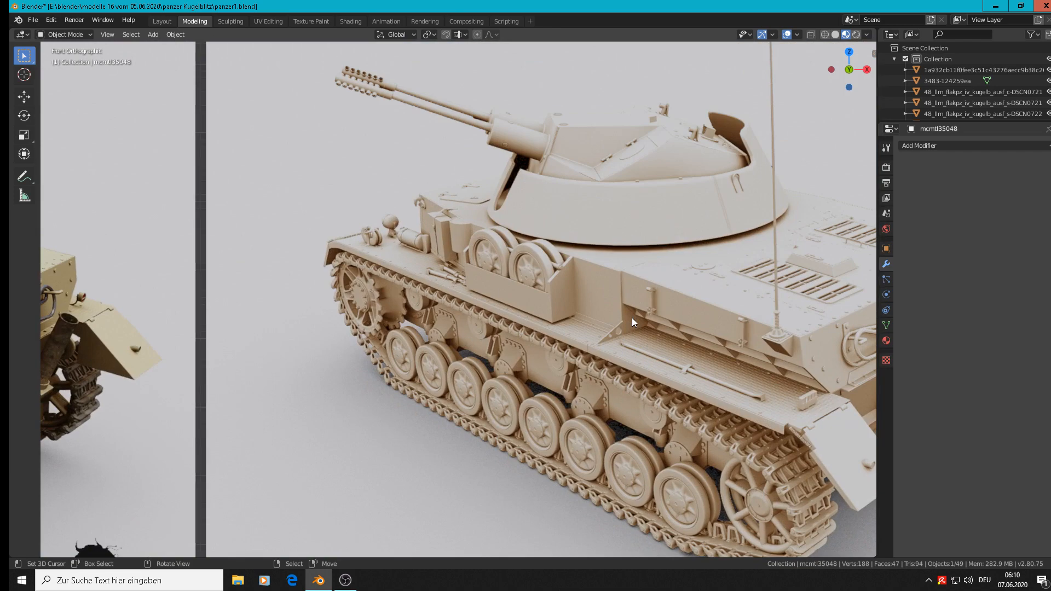
{"action": "scroll", "coordinate": [632, 317], "scroll_direction": "down", "scroll_amount": 8}
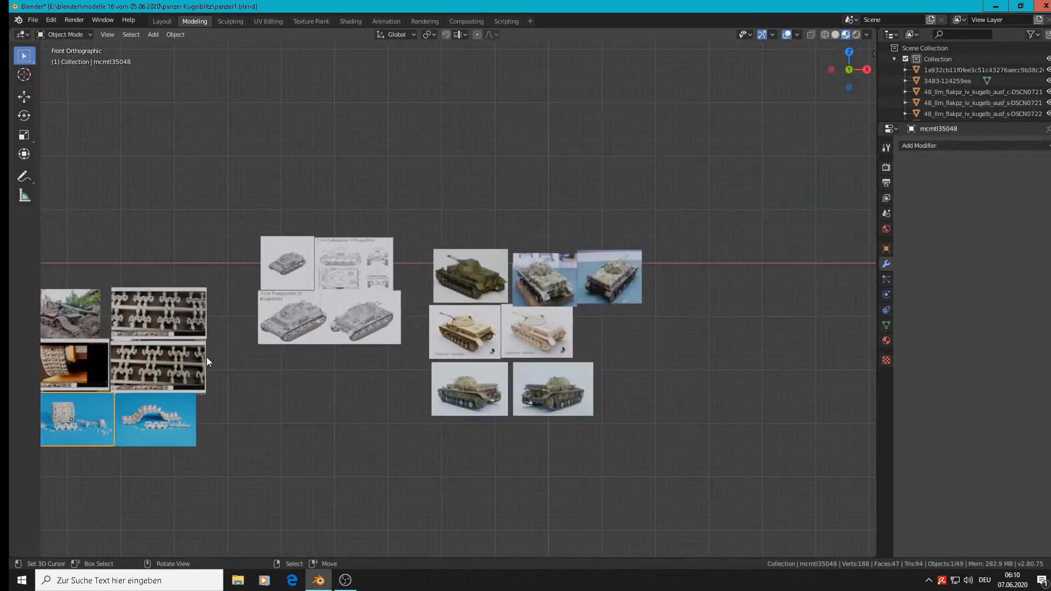
Step: Examine the close-up sprue photos of the T-54, T-55, T-62 track links from both sides
{"action": "middle_click_drag", "start_coordinate": [267, 396], "coordinate": [741, 314], "text": "shift"}
{"action": "scroll", "coordinate": [544, 307], "scroll_direction": "up", "scroll_amount": 6}
{"action": "scroll", "coordinate": [544, 308], "scroll_direction": "up", "scroll_amount": 3}
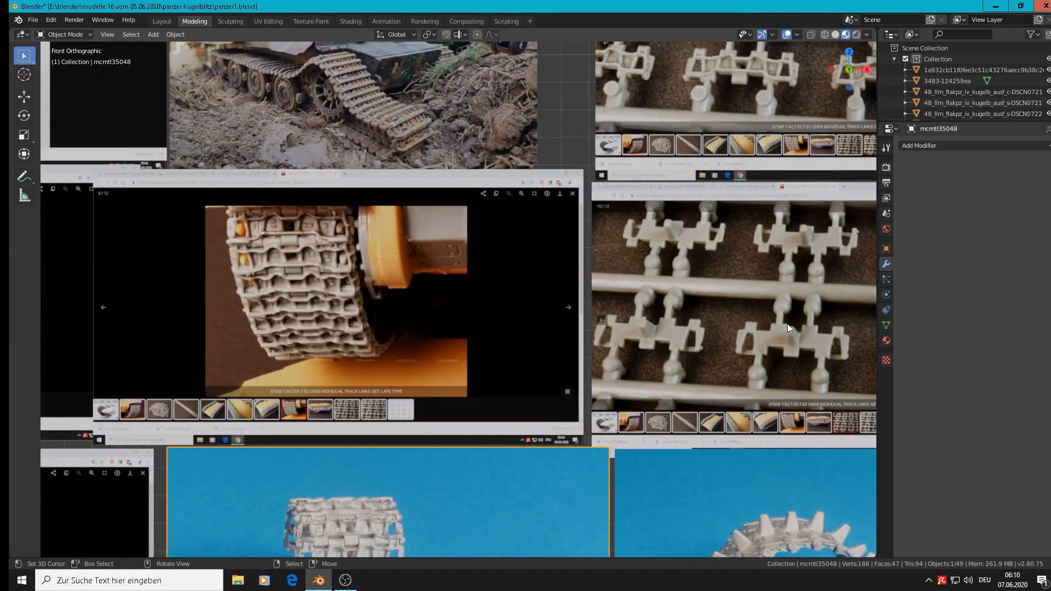
{"action": "scroll", "coordinate": [787, 324], "scroll_direction": "down", "scroll_amount": 3}
{"action": "middle_click_drag", "start_coordinate": [754, 347], "coordinate": [459, 393], "text": "shift"}
{"action": "scroll", "coordinate": [524, 307], "scroll_direction": "up", "scroll_amount": 5}
{"action": "scroll", "coordinate": [509, 276], "scroll_direction": "up", "scroll_amount": 2}
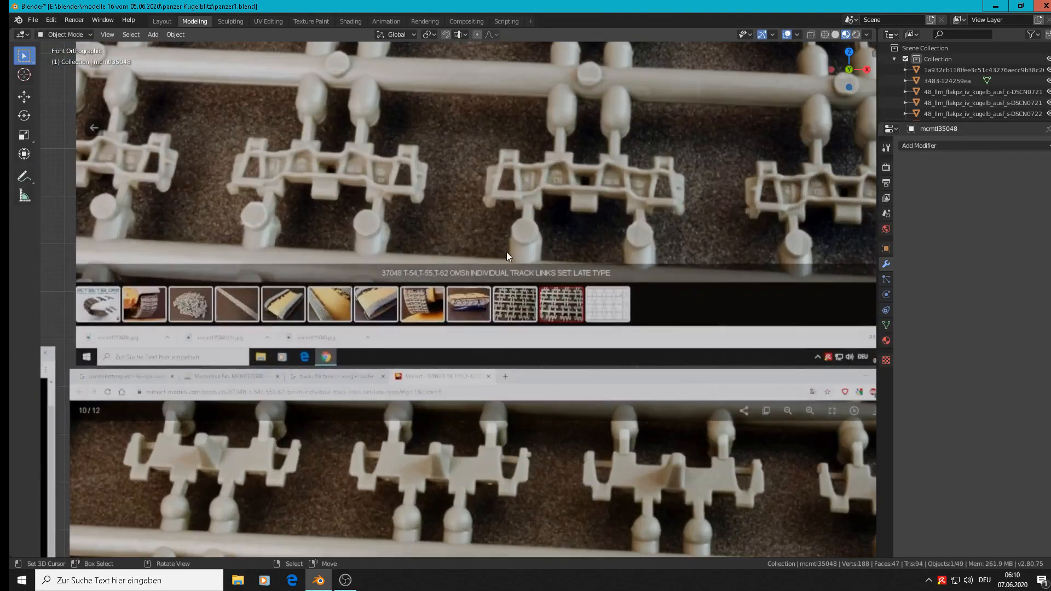
{"action": "scroll", "coordinate": [505, 247], "scroll_direction": "up", "scroll_amount": 2}
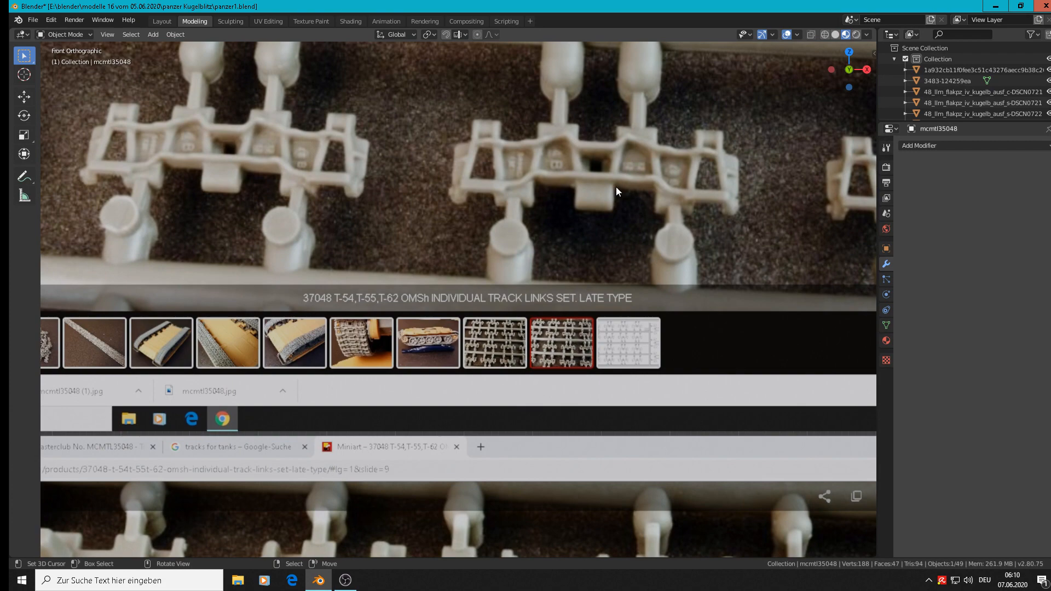
{"action": "scroll", "coordinate": [667, 235], "scroll_direction": "down", "scroll_amount": 3}
{"action": "scroll", "coordinate": [599, 299], "scroll_direction": "down", "scroll_amount": 2}
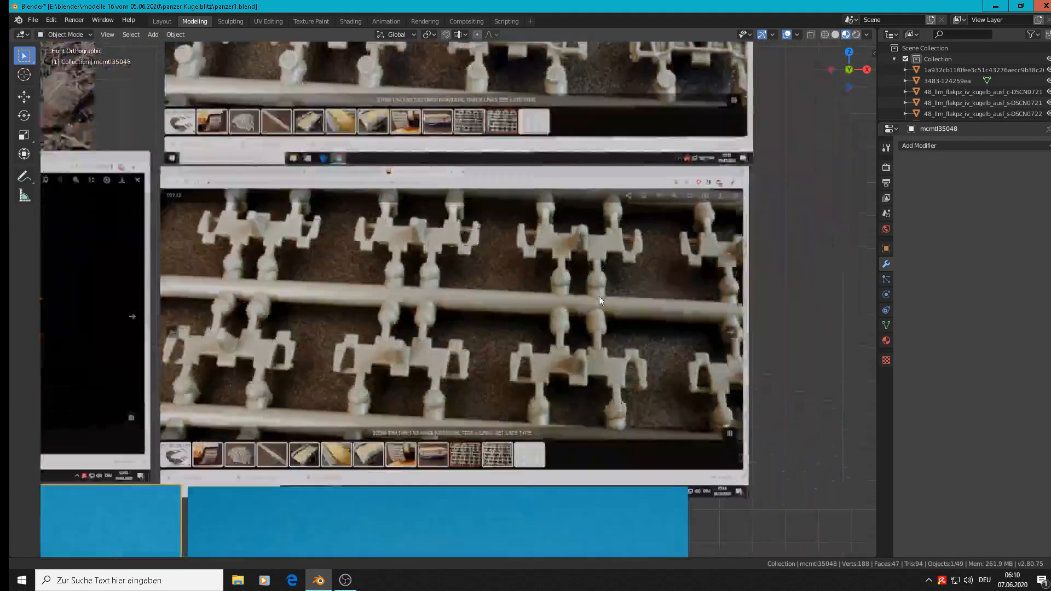
{"action": "scroll", "coordinate": [599, 297], "scroll_direction": "up", "scroll_amount": 1}
{"action": "scroll", "coordinate": [533, 274], "scroll_direction": "up", "scroll_amount": 4}
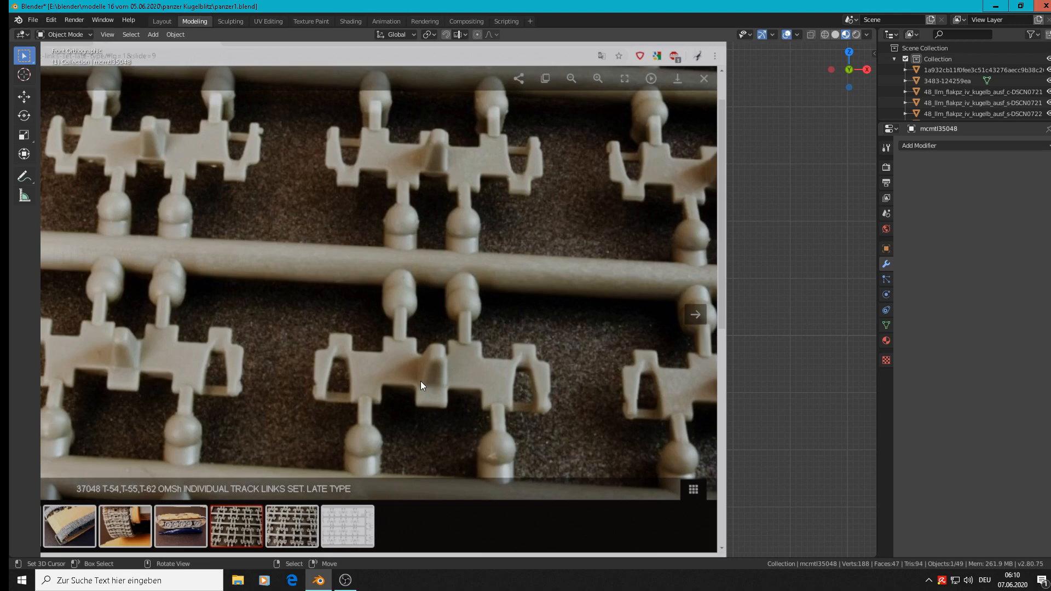
{"action": "middle_click_drag", "start_coordinate": [441, 358], "coordinate": [608, 319], "text": "shift"}
{"action": "scroll", "coordinate": [579, 308], "scroll_direction": "up", "scroll_amount": 1}
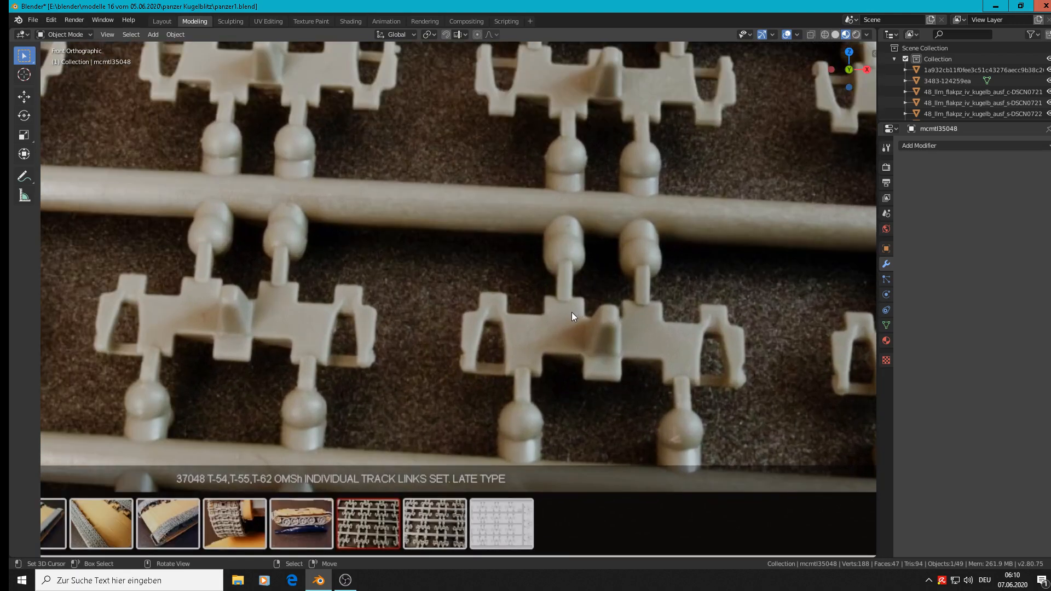
{"action": "scroll", "coordinate": [571, 312], "scroll_direction": "down", "scroll_amount": 1}
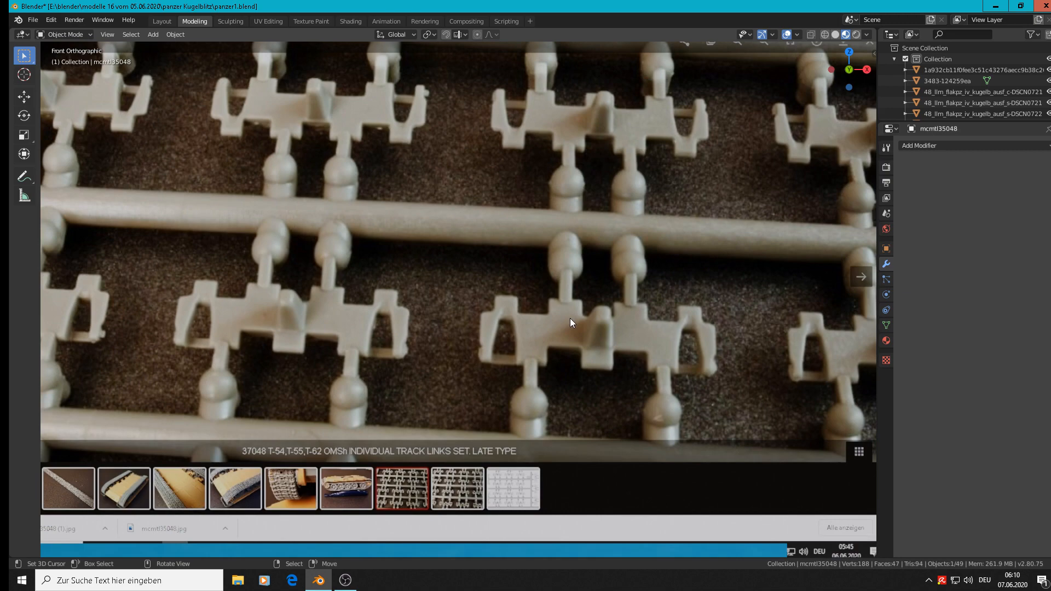
Step: Place the 3D cursor on the upper hinge tab of the photographed track link and add a 24-vertex cylinder there
{"action": "left_click", "coordinate": [565, 306]}
{"action": "scroll", "coordinate": [562, 296], "scroll_direction": "up", "scroll_amount": 3}
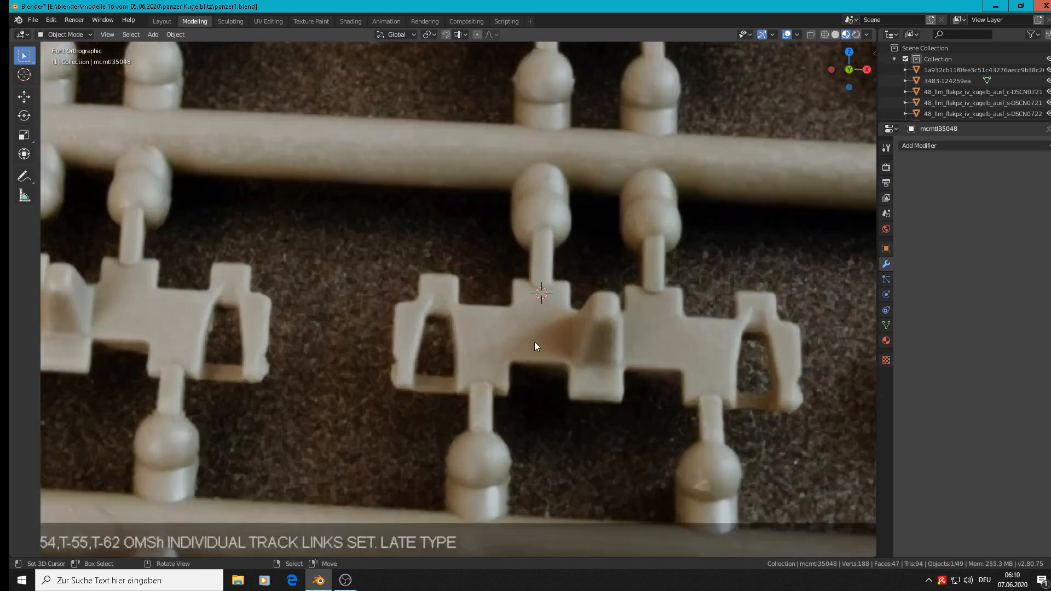
{"action": "left_click", "coordinate": [154, 34]}
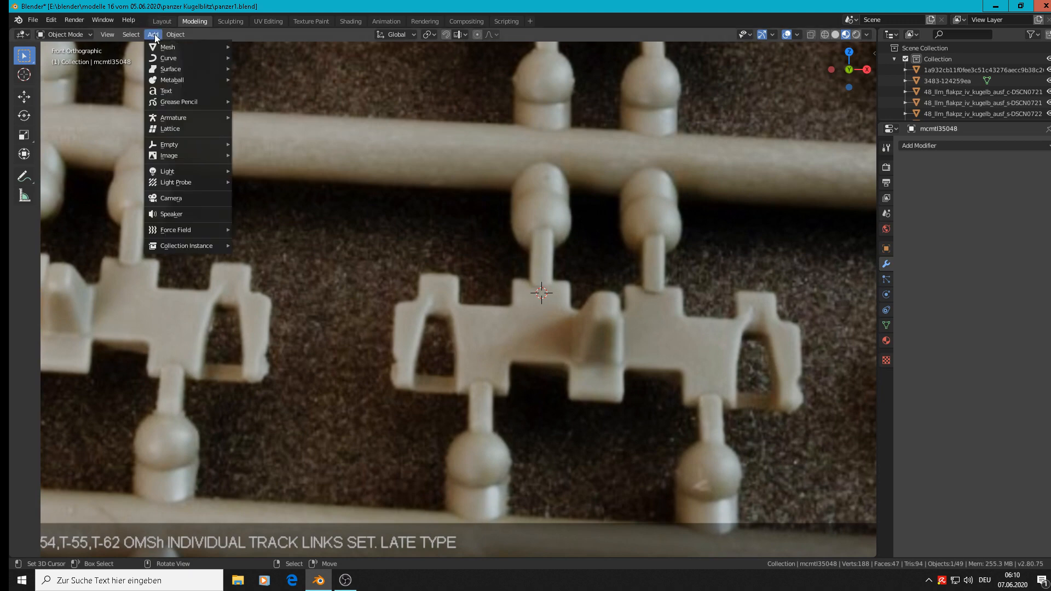
{"action": "mouse_move", "coordinate": [159, 46]}
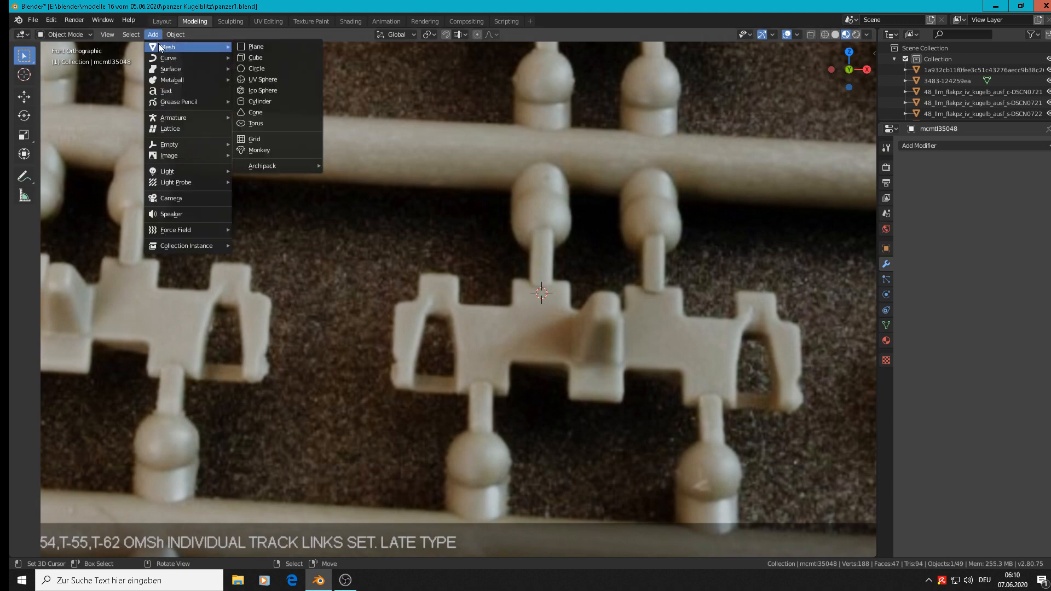
{"action": "left_click", "coordinate": [265, 104]}
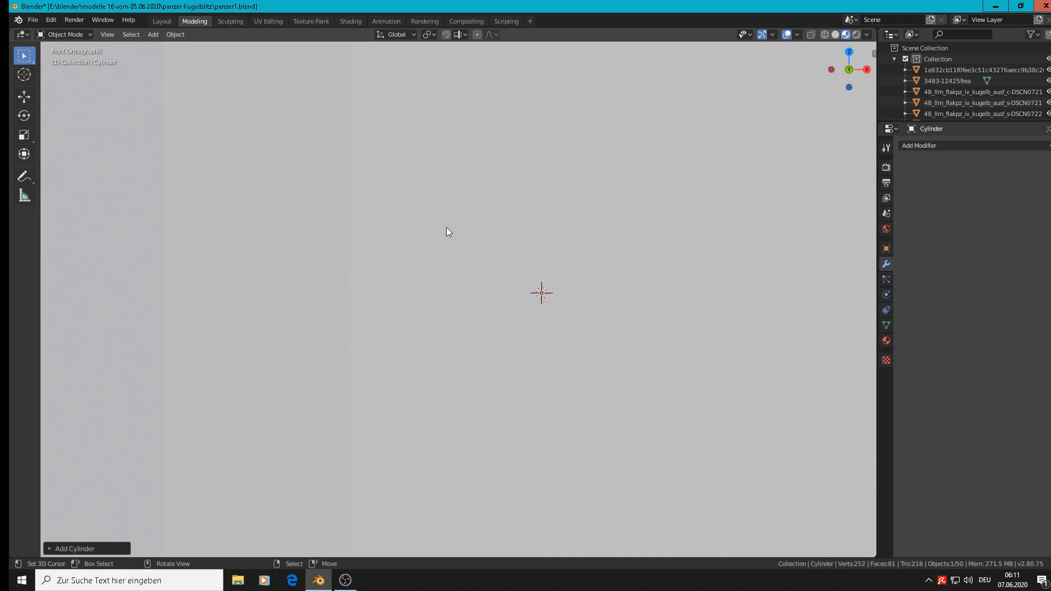
{"action": "left_click", "coordinate": [56, 548]}
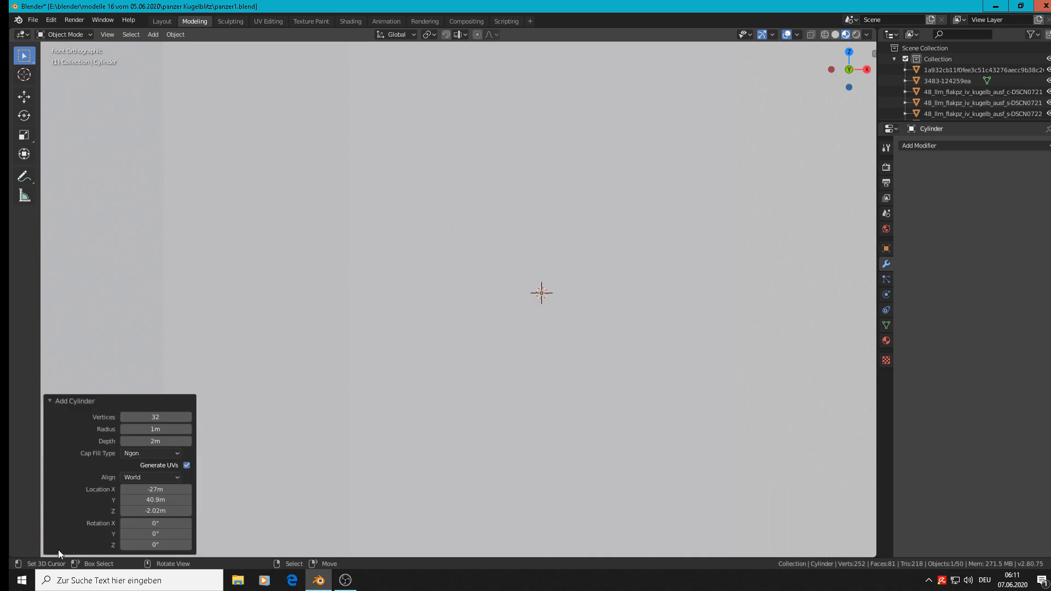
{"action": "left_click", "coordinate": [164, 418]}
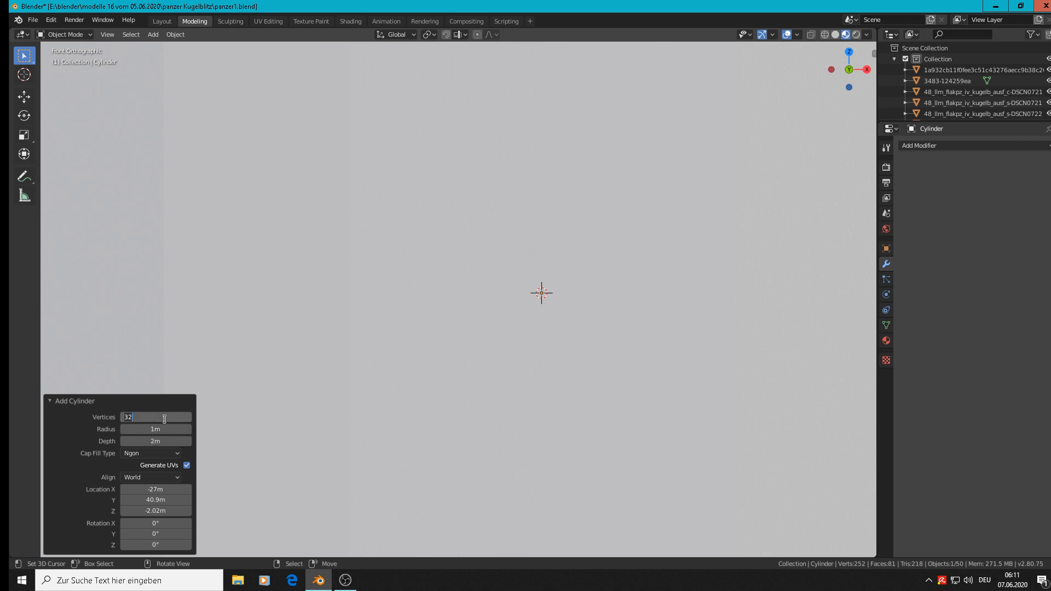
{"action": "type", "text": "24"}
{"action": "key", "text": "Return"}
Step: Scale the cylinder uniformly by 0.020 and by about 0.682 to fit the height of the hinge tab
{"action": "key", "text": "s"}
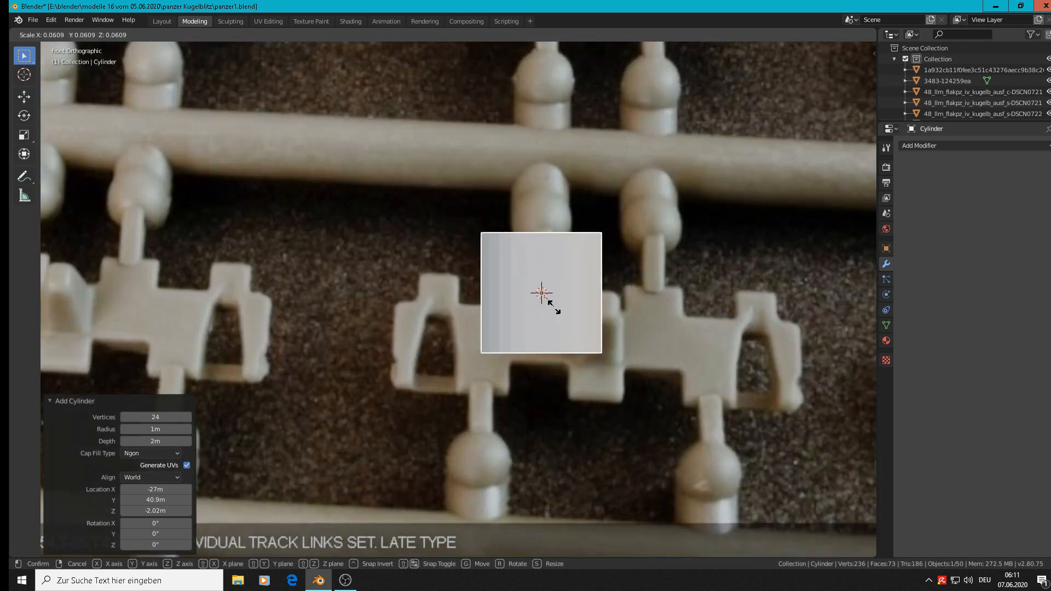
{"action": "left_click", "coordinate": [546, 302]}
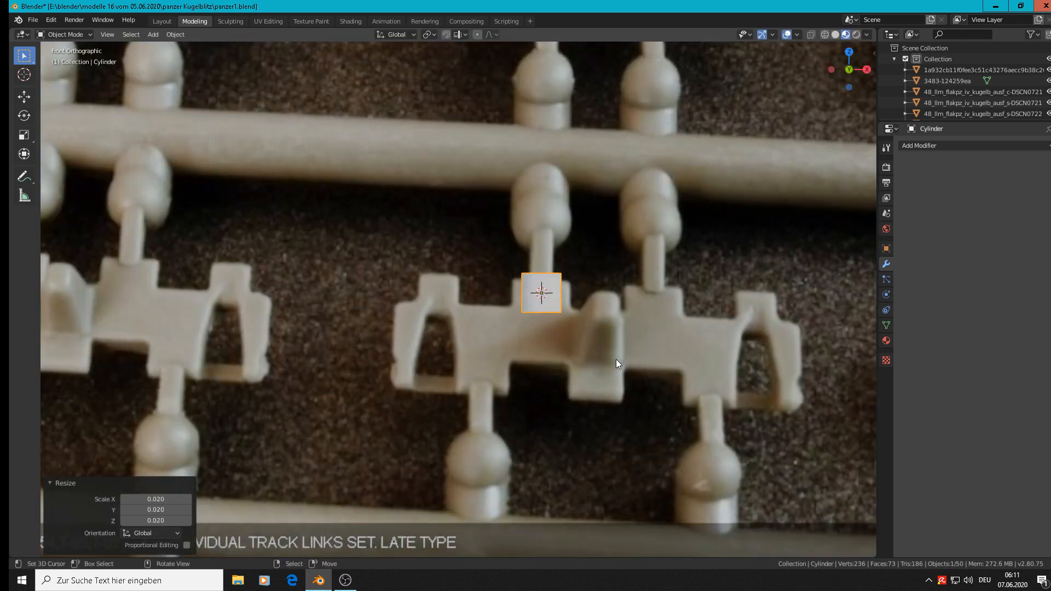
{"action": "key", "text": "s"}
{"action": "left_click", "coordinate": [627, 347]}
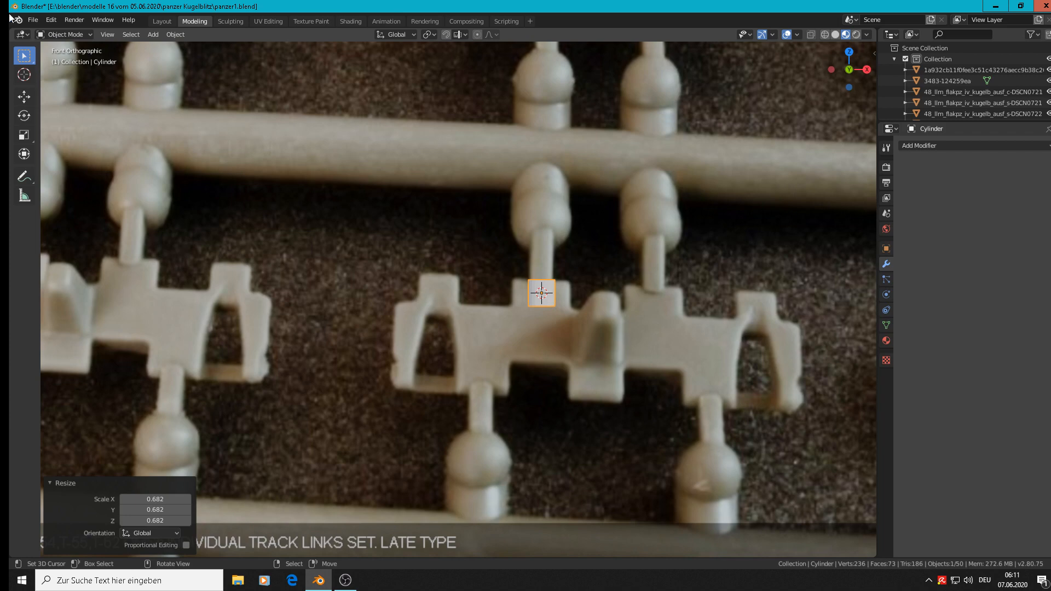
Step: Rotate the cylinder 90° about Y and stretch it along X by about 2.03 to span the hinge tab's width
{"action": "left_click", "coordinate": [25, 96]}
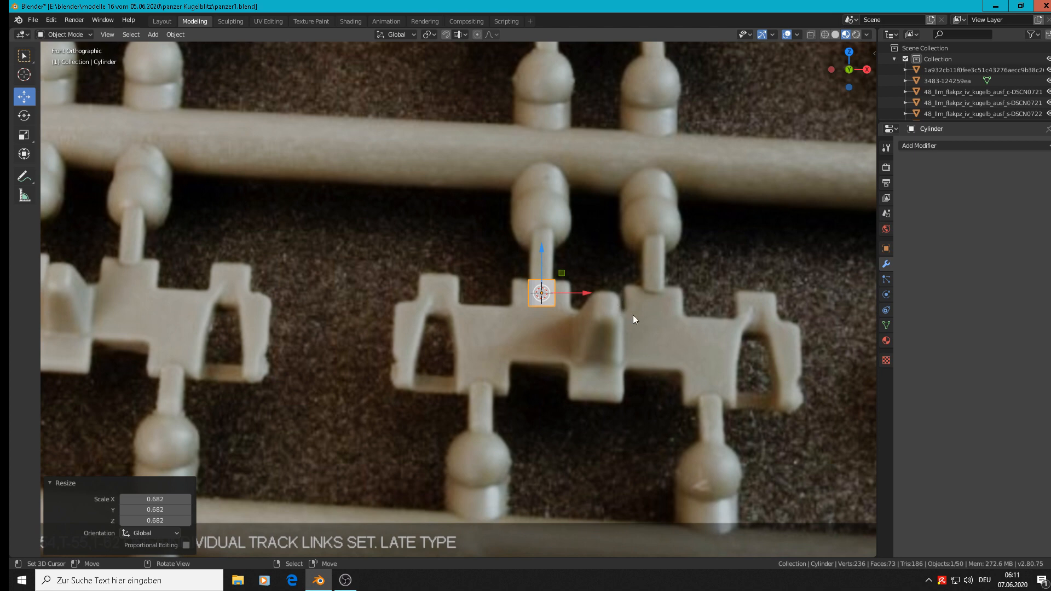
{"action": "type", "text": "ry"}
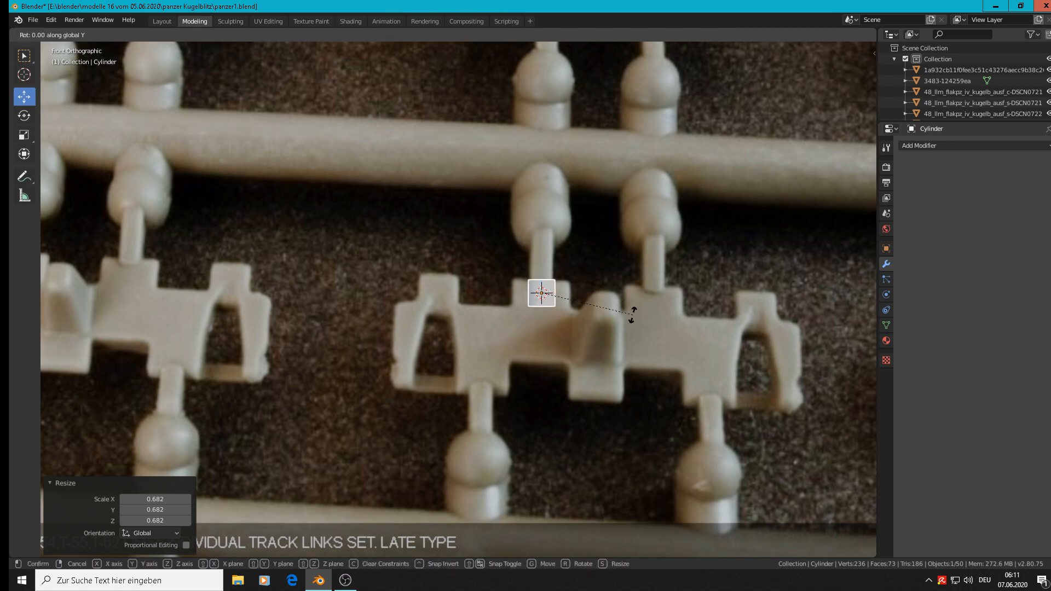
{"action": "type", "text": "90"}
{"action": "key", "text": "Return"}
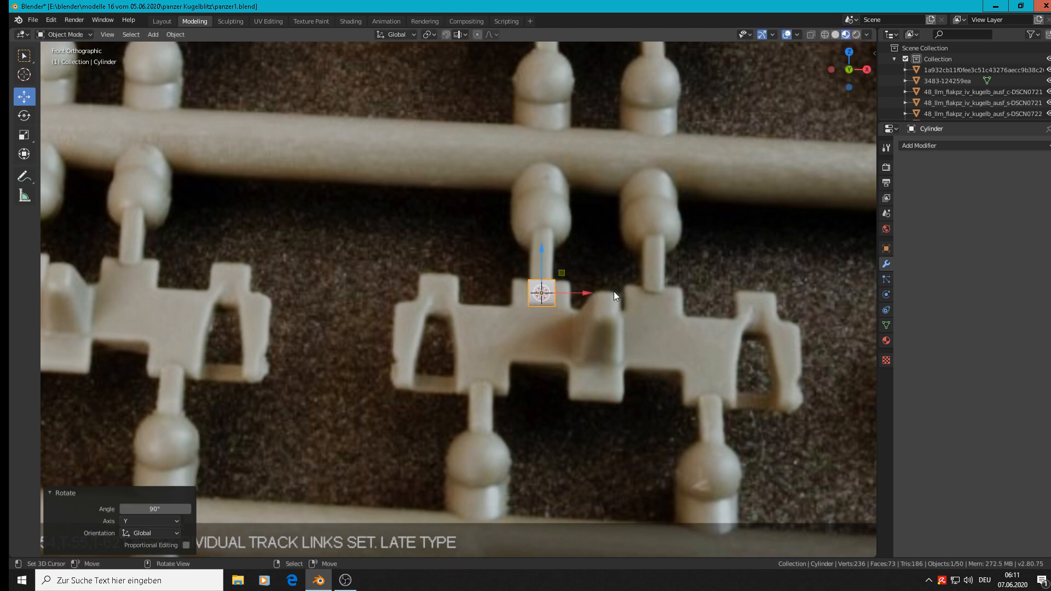
{"action": "key", "text": "s"}
{"action": "key", "text": "x"}
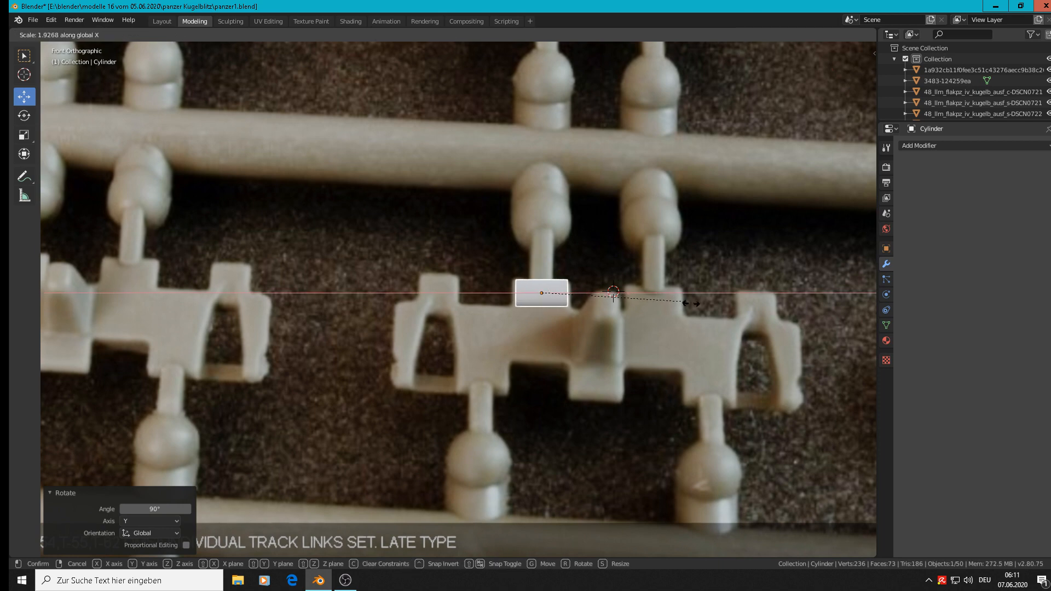
{"action": "left_click", "coordinate": [687, 302]}
Step: Move the cylinder about -0.06 m along Y in front of the reference photo and inspect it from several angles
{"action": "middle_click_drag", "start_coordinate": [560, 277], "coordinate": [632, 282]}
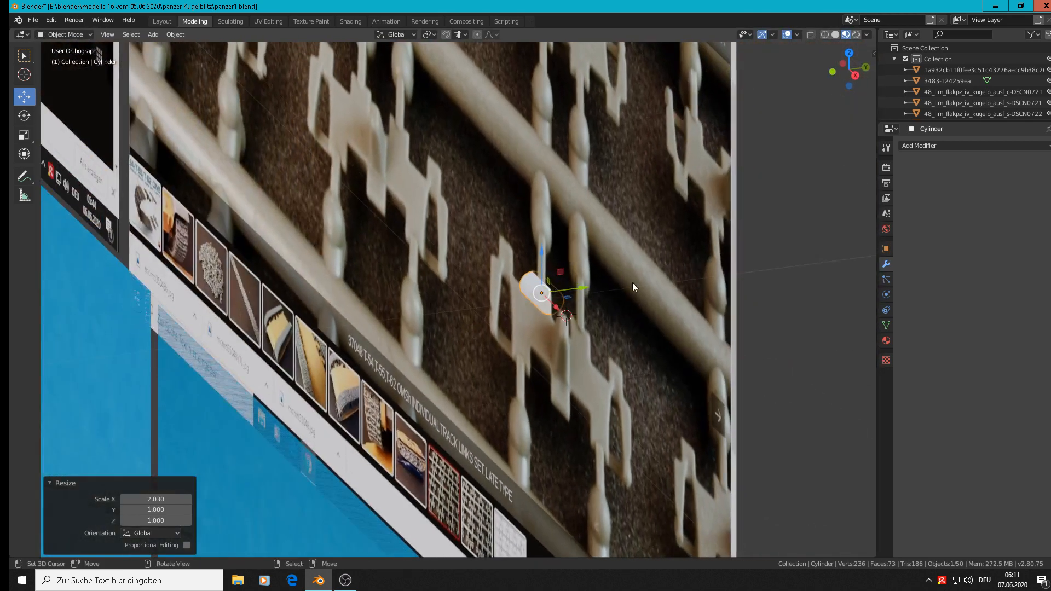
{"action": "left_click_drag", "start_coordinate": [594, 286], "coordinate": [491, 309]}
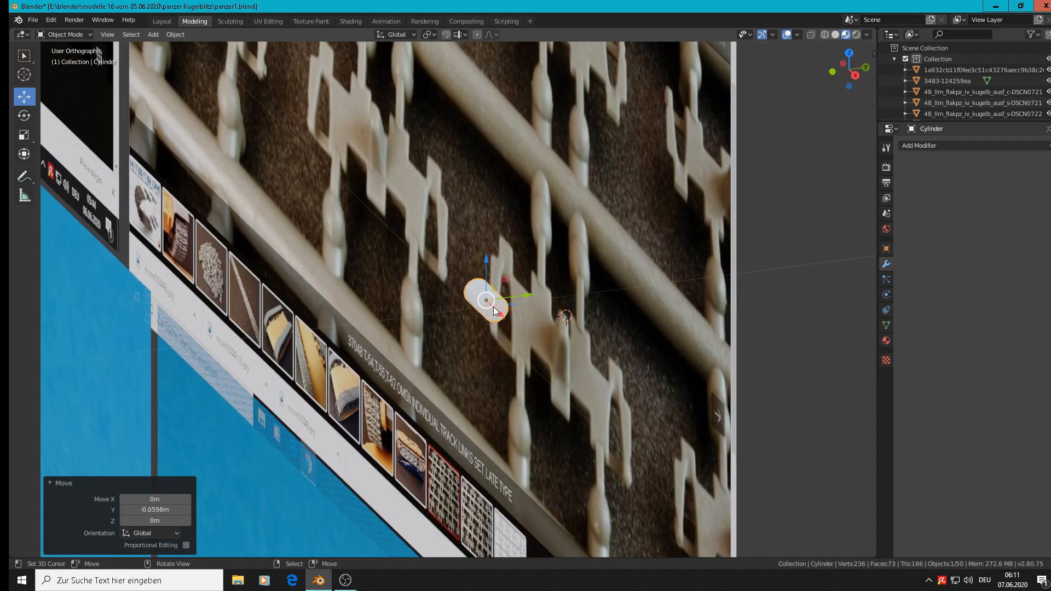
{"action": "scroll", "coordinate": [499, 317], "scroll_direction": "up", "scroll_amount": 8}
{"action": "middle_click_drag", "start_coordinate": [504, 306], "coordinate": [586, 300]}
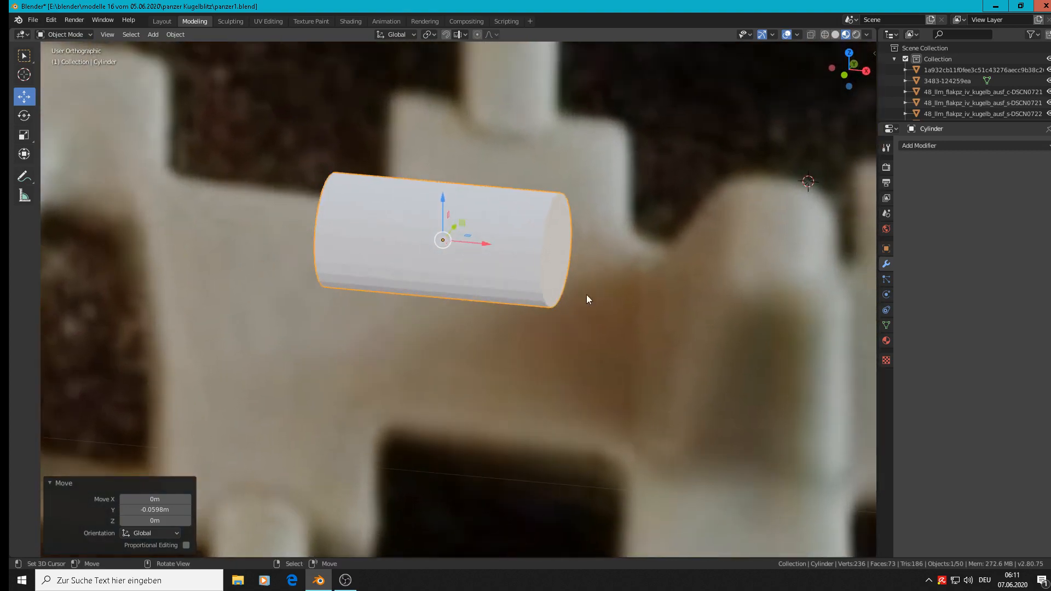
{"action": "mouse_move", "coordinate": [557, 263]}
{"action": "middle_mouse_down"}
{"action": "mouse_move", "coordinate": [516, 270]}
{"action": "mouse_move", "coordinate": [572, 263]}
{"action": "mouse_move", "coordinate": [567, 254]}
{"action": "middle_mouse_up"}
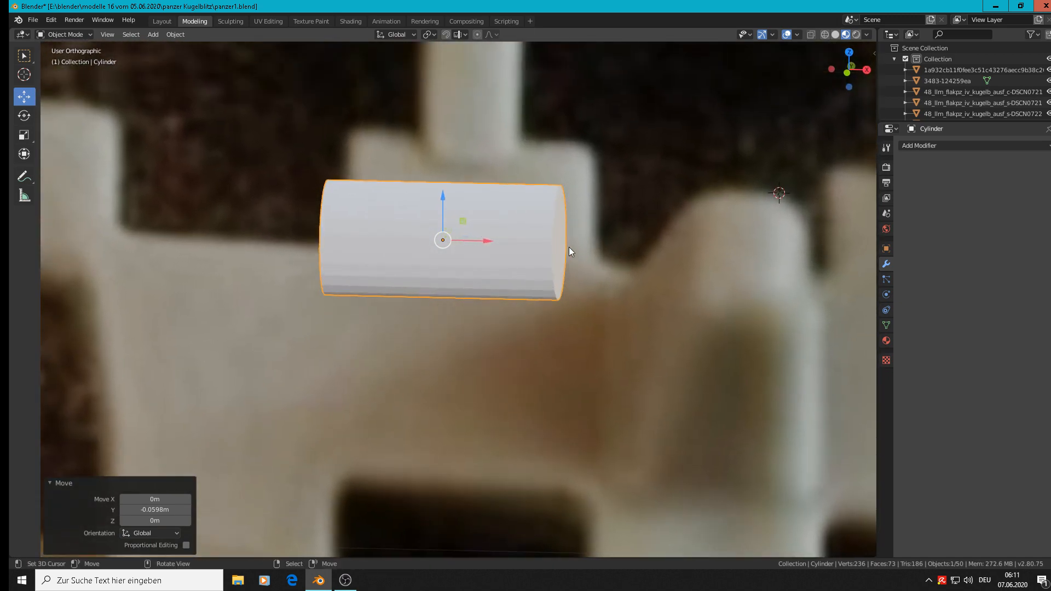
{"action": "scroll", "coordinate": [575, 250], "scroll_direction": "down", "scroll_amount": 1}
{"action": "middle_click_drag", "start_coordinate": [576, 251], "coordinate": [549, 261]}
{"action": "scroll", "coordinate": [528, 252], "scroll_direction": "up", "scroll_amount": 1}
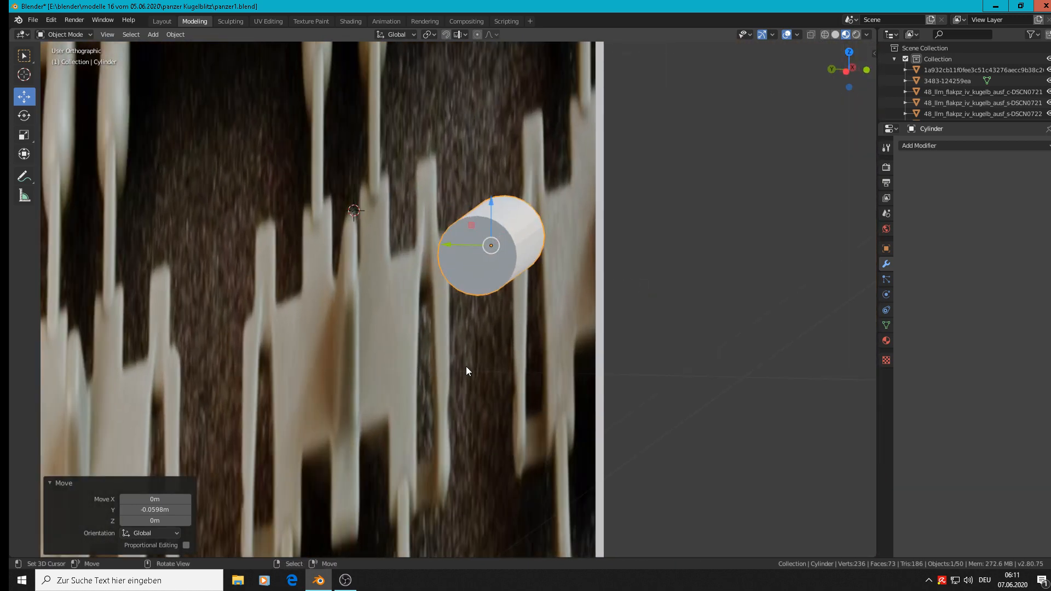
{"action": "scroll", "coordinate": [491, 279], "scroll_direction": "up", "scroll_amount": 1}
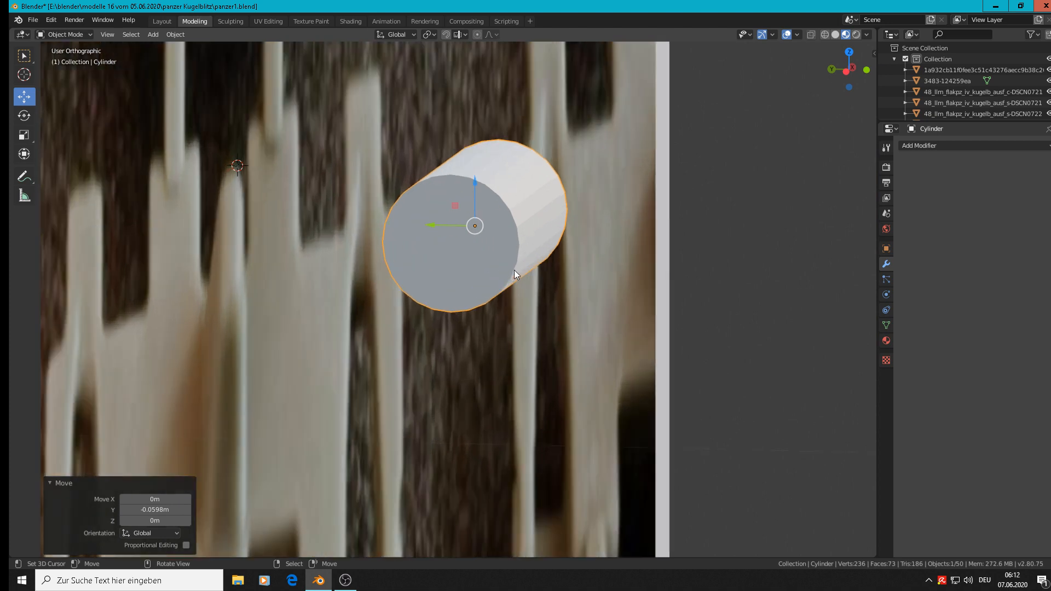
Step: In Edit Mode, delete the five vertex pairs on the lower quarter of the cylinder facing the photo, seen from the side
{"action": "key", "text": "Tab"}
{"action": "middle_click_drag", "start_coordinate": [556, 232], "coordinate": [557, 245]}
{"action": "key", "text": "KP_3"}
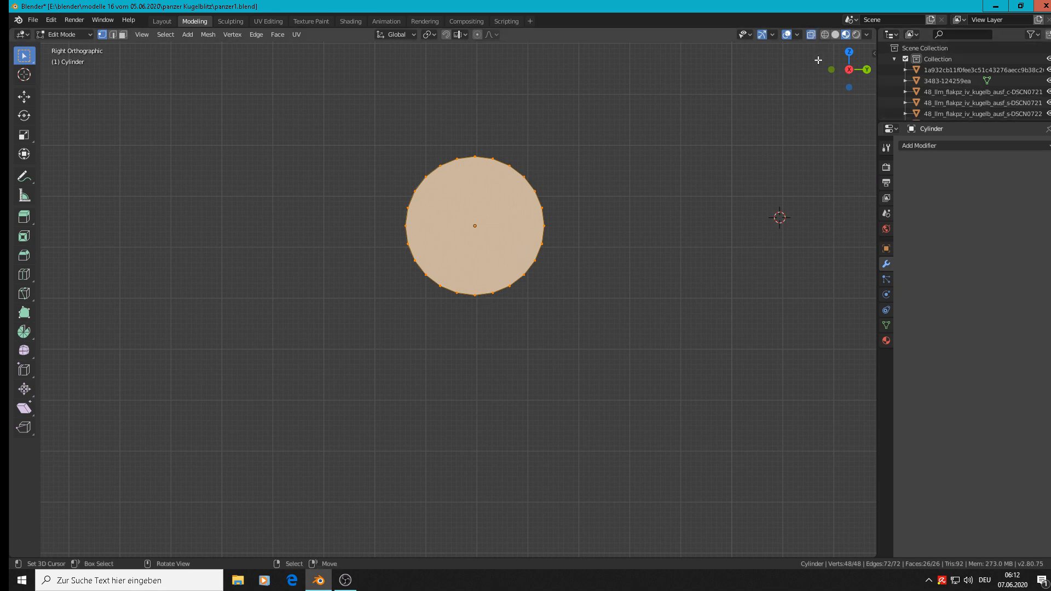
{"action": "key", "text": "alt+a"}
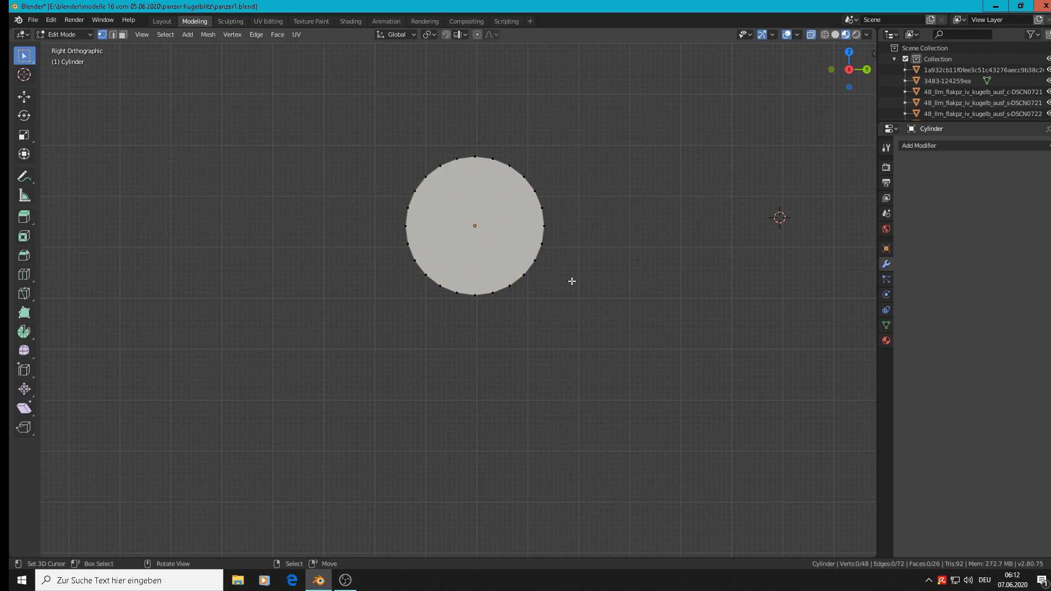
{"action": "key", "text": "c"}
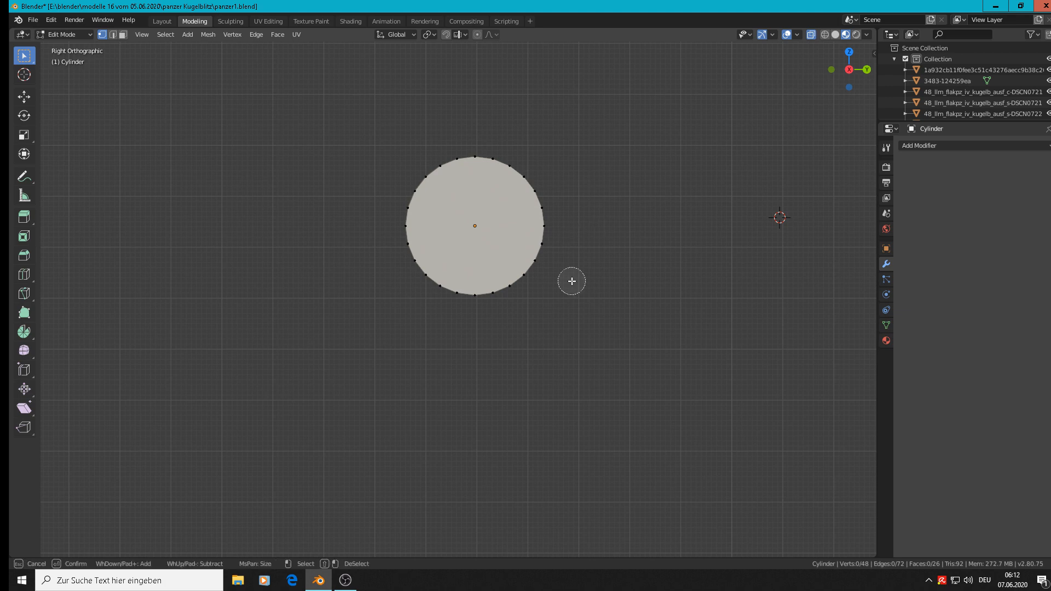
{"action": "left_click", "coordinate": [539, 253]}
{"action": "left_click_drag", "start_coordinate": [539, 253], "coordinate": [499, 290]}
{"action": "right_click", "coordinate": [493, 296]}
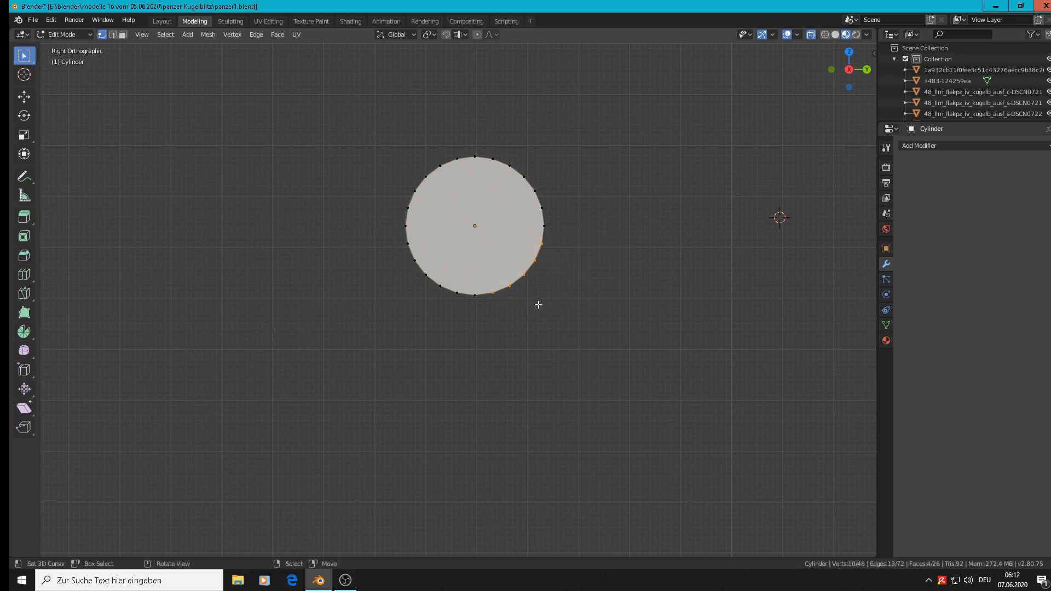
{"action": "key", "text": "x"}
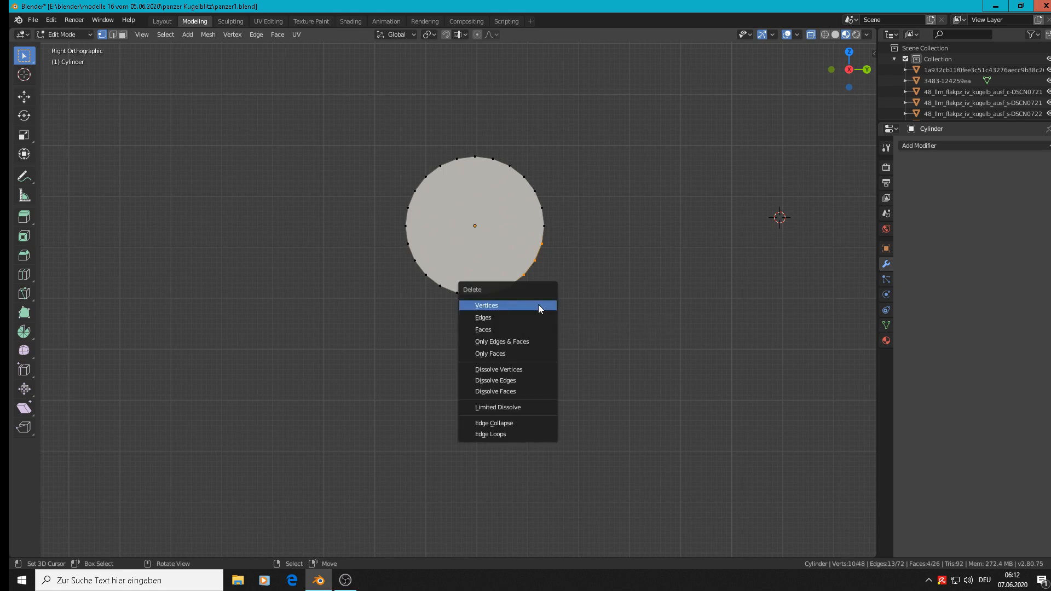
{"action": "left_click", "coordinate": [538, 305]}
Step: Delete the selected lower vertices and extrude the cylinder's lower open edge about 0.045 m along Y
{"action": "middle_click_drag", "start_coordinate": [539, 305], "coordinate": [499, 323]}
{"action": "left_click", "coordinate": [452, 286]}
{"action": "left_click", "coordinate": [490, 307], "text": "shift"}
{"action": "scroll", "coordinate": [495, 308], "scroll_direction": "down", "scroll_amount": 3}
{"action": "key", "text": "e"}
{"action": "right_click", "coordinate": [498, 324]}
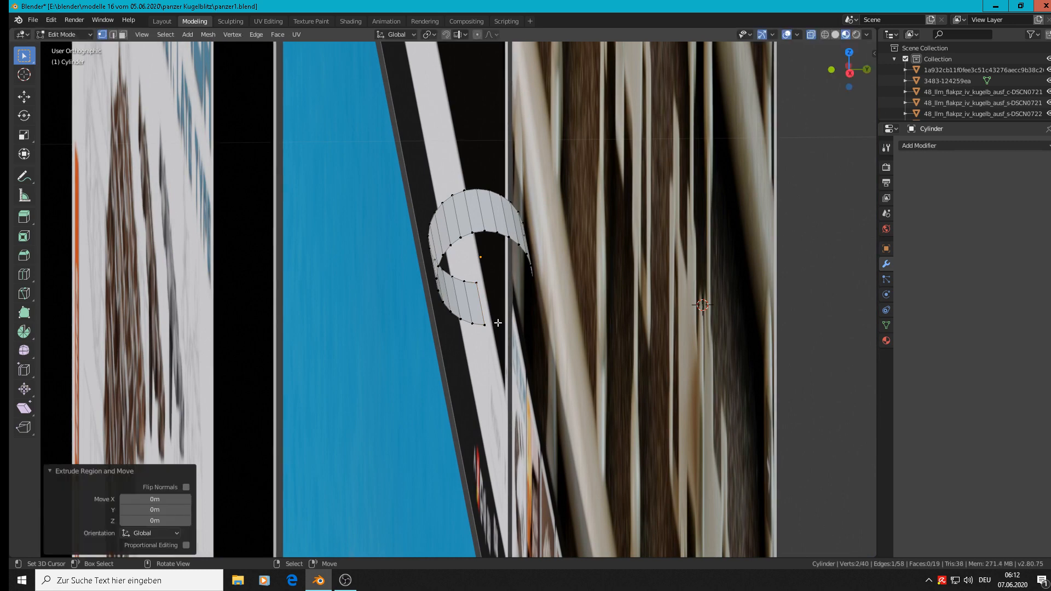
{"action": "key", "text": "g"}
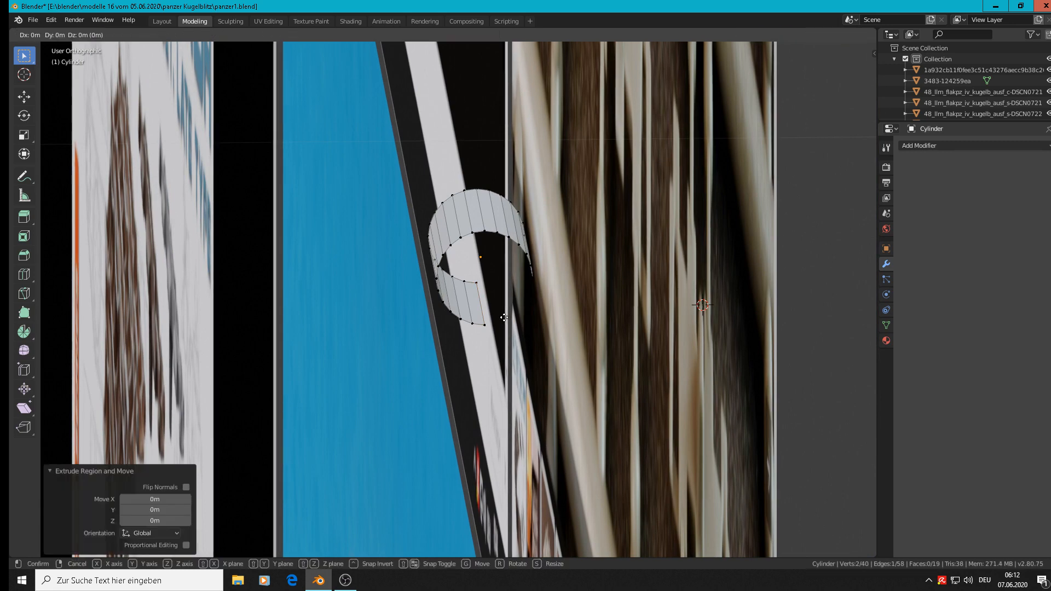
{"action": "key", "text": "y"}
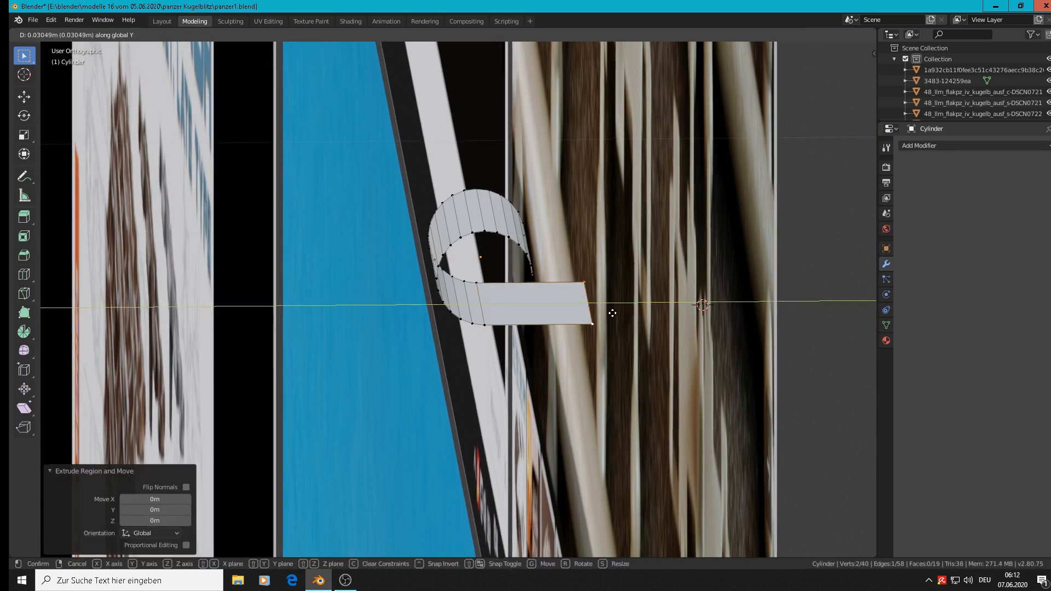
{"action": "left_click", "coordinate": [664, 309]}
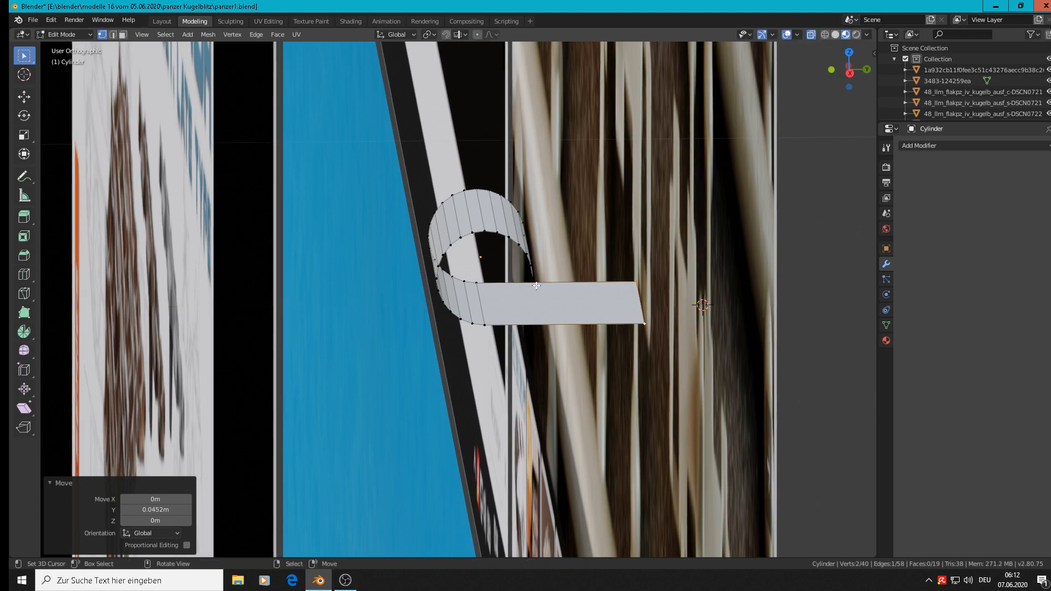
Step: Extrude the cylinder's upper open edge about 0.03 m along Y, level with the end of the lower plate
{"action": "mouse_move", "coordinate": [533, 283]}
{"action": "middle_mouse_down"}
{"action": "mouse_move", "coordinate": [516, 293]}
{"action": "mouse_move", "coordinate": [526, 281]}
{"action": "middle_mouse_up"}
{"action": "right_click", "coordinate": [524, 272]}
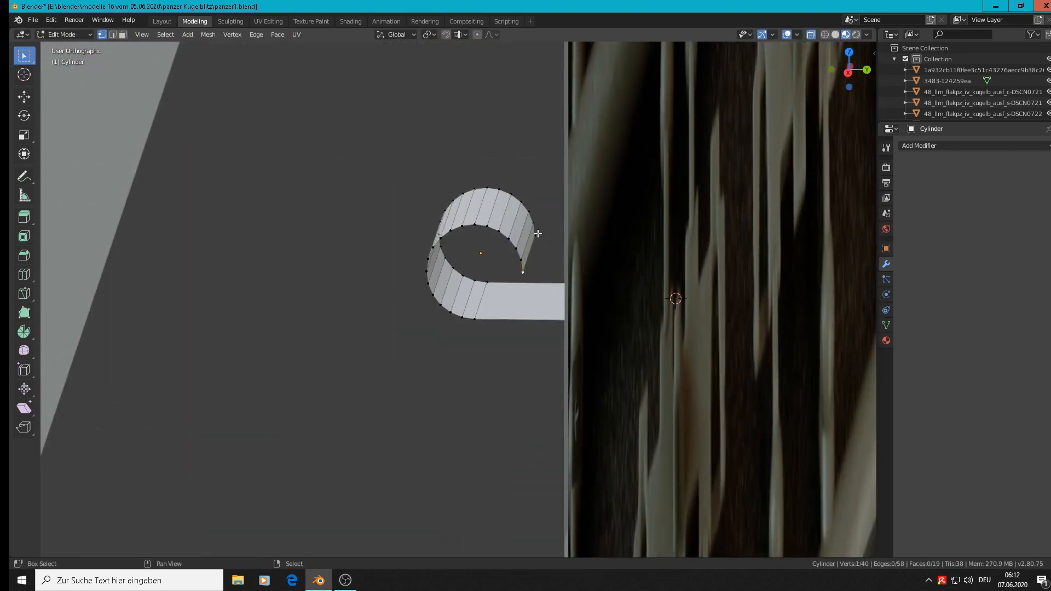
{"action": "right_click", "coordinate": [537, 234], "text": "shift"}
{"action": "scroll", "coordinate": [556, 250], "scroll_direction": "down", "scroll_amount": 4}
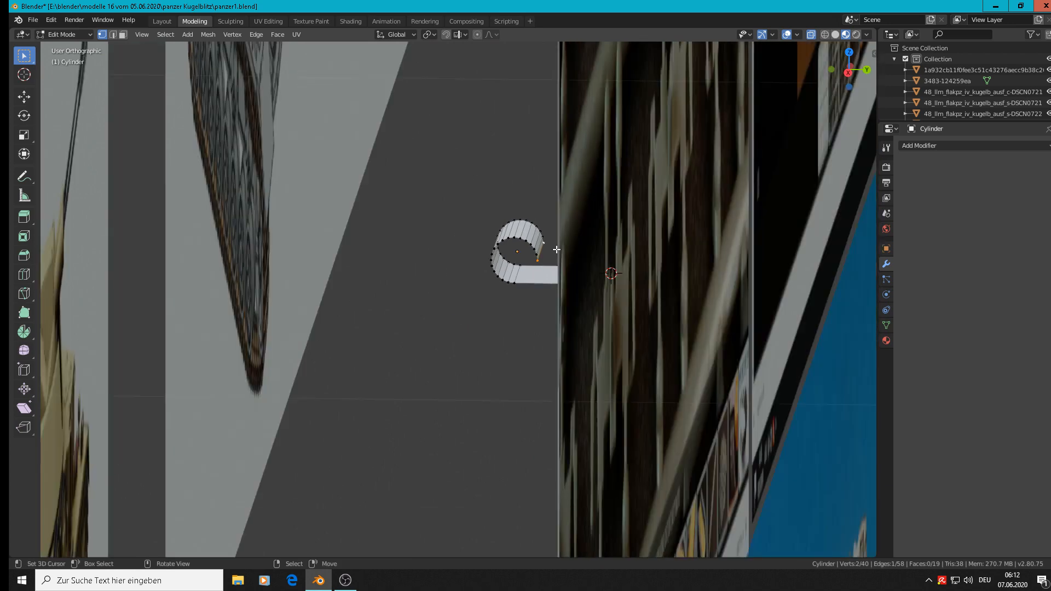
{"action": "key", "text": "KP_7"}
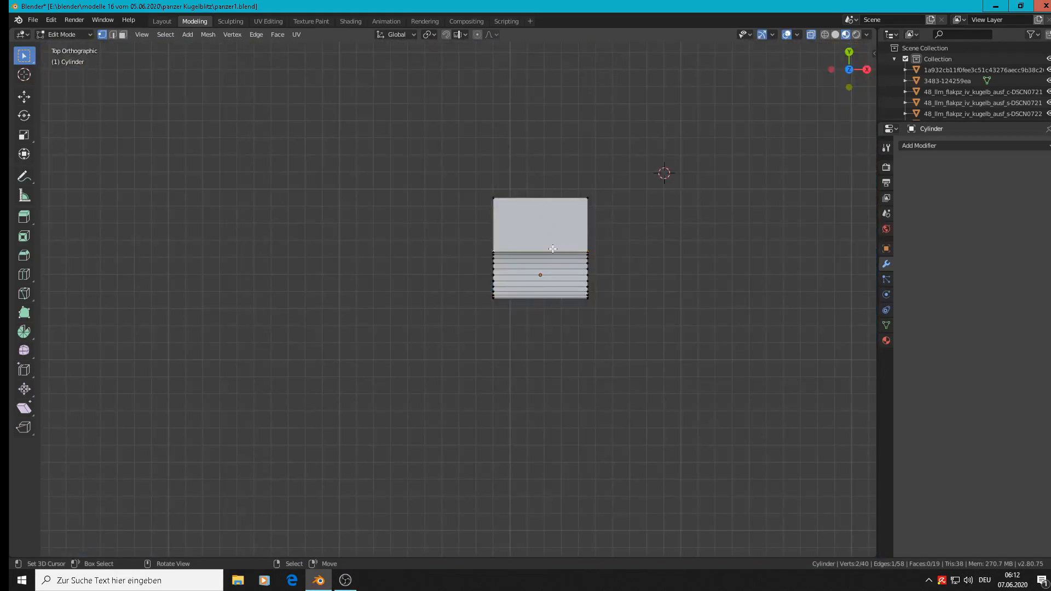
{"action": "key", "text": "e"}
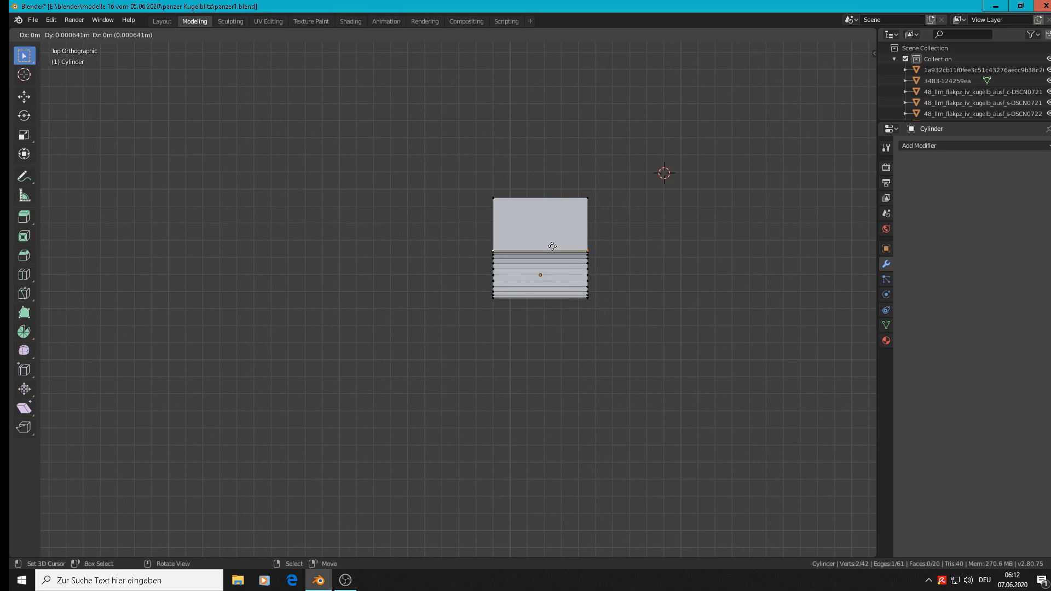
{"action": "key", "text": "Escape"}
{"action": "key", "text": "g"}
{"action": "key", "text": "y"}
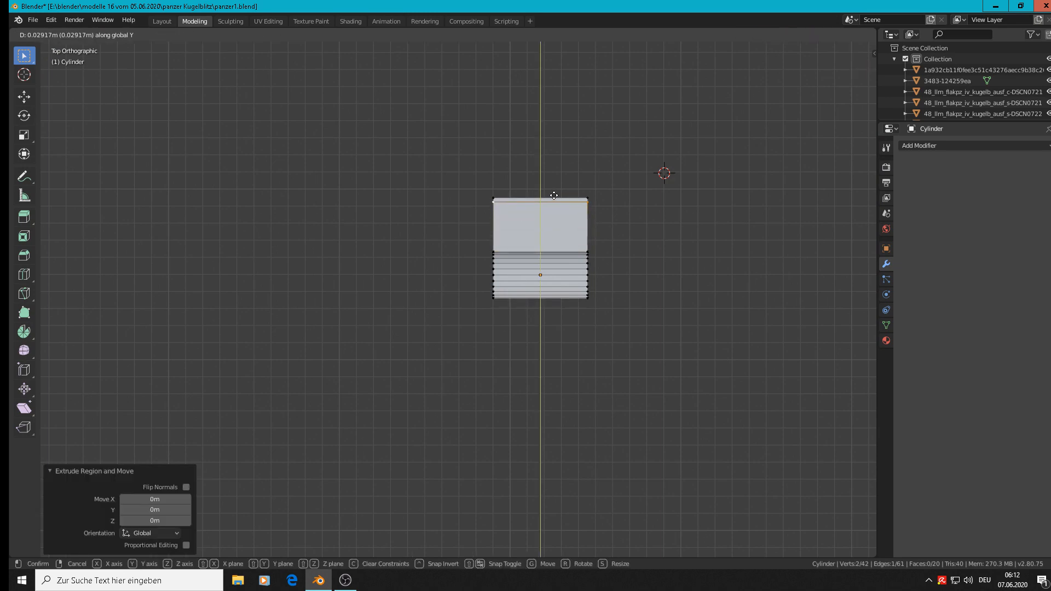
{"action": "left_click", "coordinate": [554, 193]}
Step: Fill a face between the four end vertices of the upper and lower plates to close the tab's end
{"action": "middle_click_drag", "start_coordinate": [554, 193], "coordinate": [542, 239]}
{"action": "right_click", "coordinate": [497, 110]}
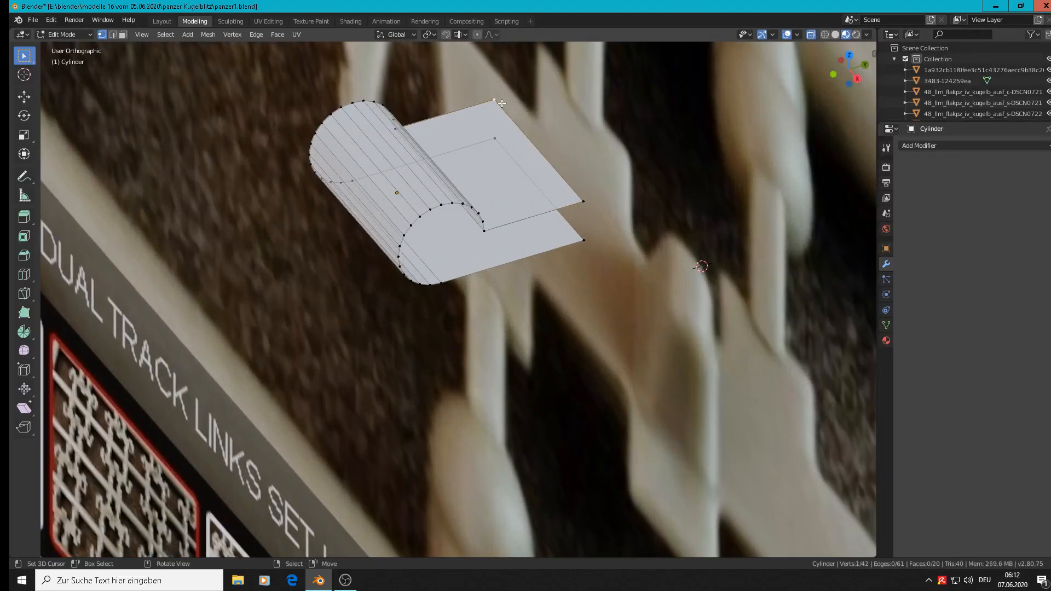
{"action": "right_click", "coordinate": [496, 144], "text": "shift"}
{"action": "right_click", "coordinate": [585, 239], "text": "shift"}
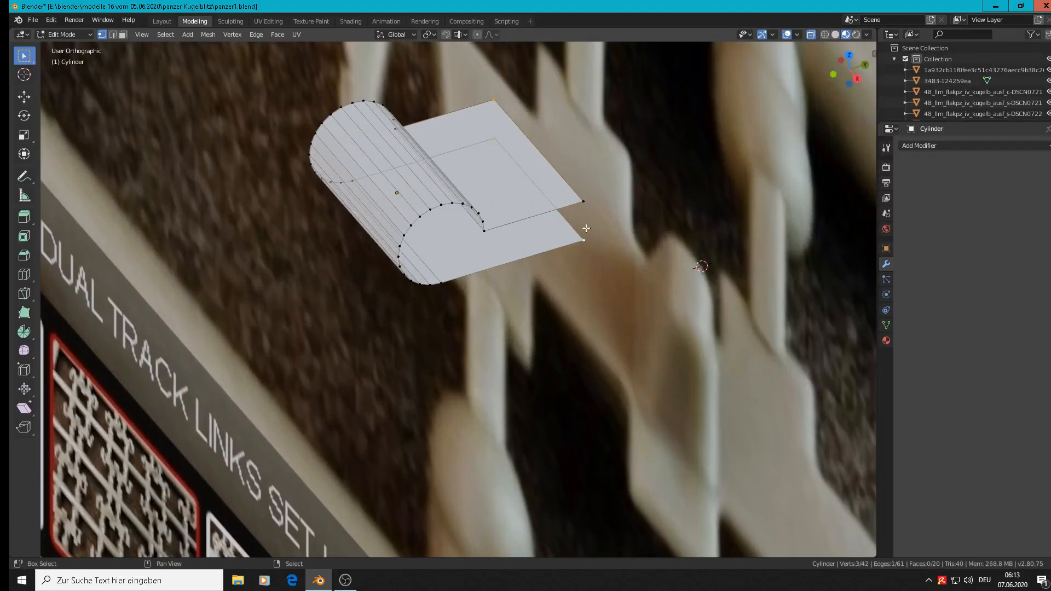
{"action": "right_click", "coordinate": [584, 201], "text": "shift"}
{"action": "key", "text": "f"}
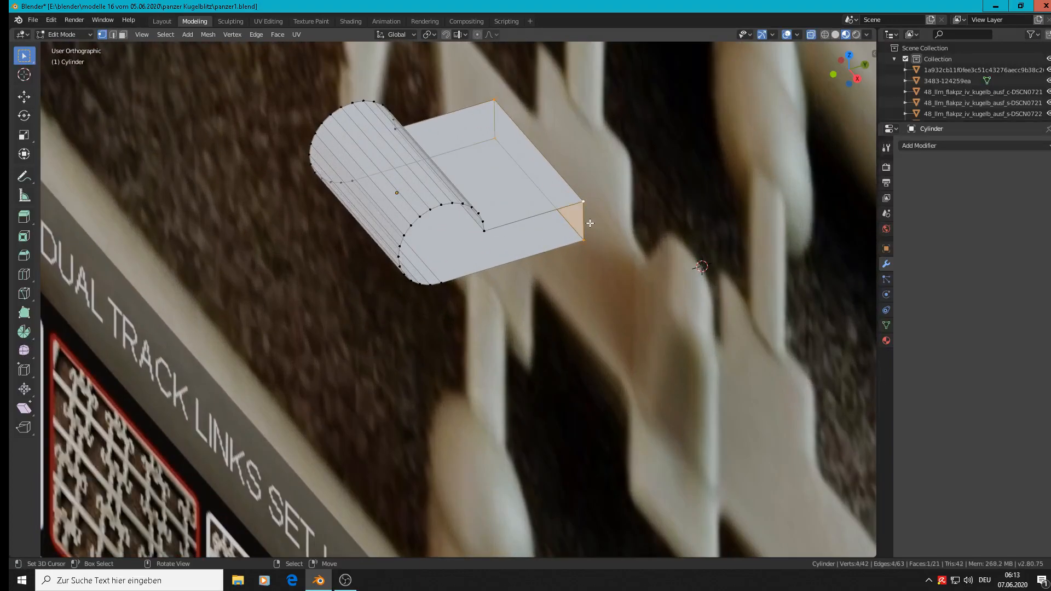
Step: Fill the two open side profiles of the hinge with faces and return to Object Mode
{"action": "scroll", "coordinate": [586, 223], "scroll_direction": "down", "scroll_amount": 2}
{"action": "right_click", "coordinate": [525, 224], "text": "alt"}
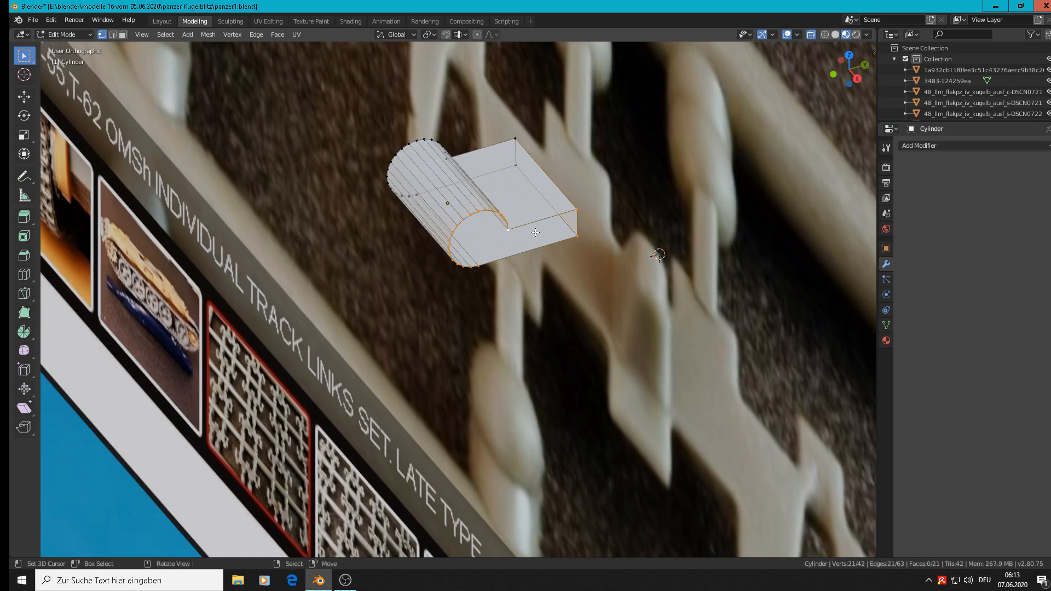
{"action": "key", "text": "f"}
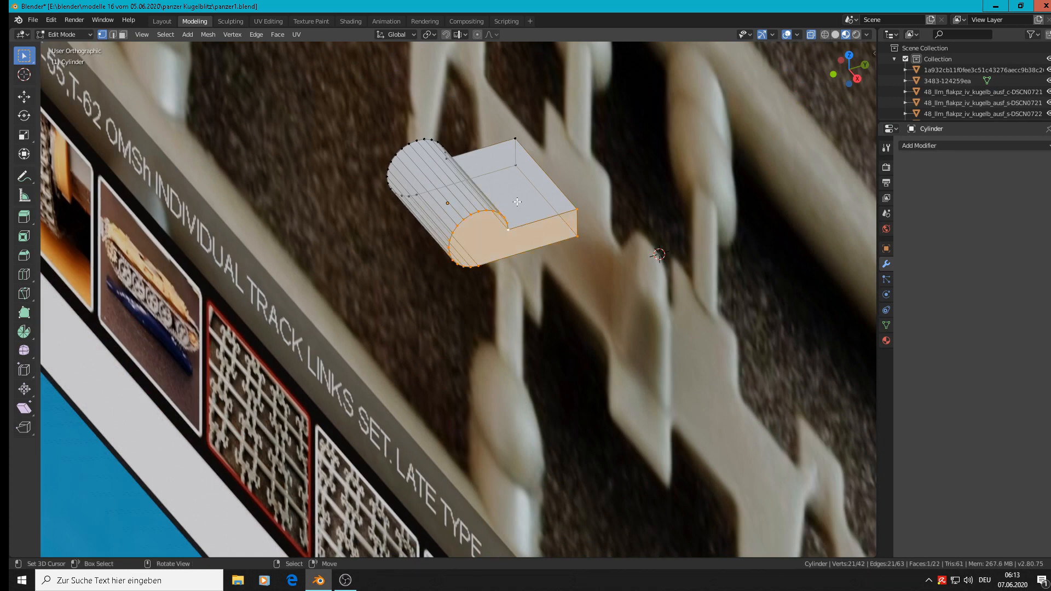
{"action": "right_click", "coordinate": [488, 148], "text": "alt"}
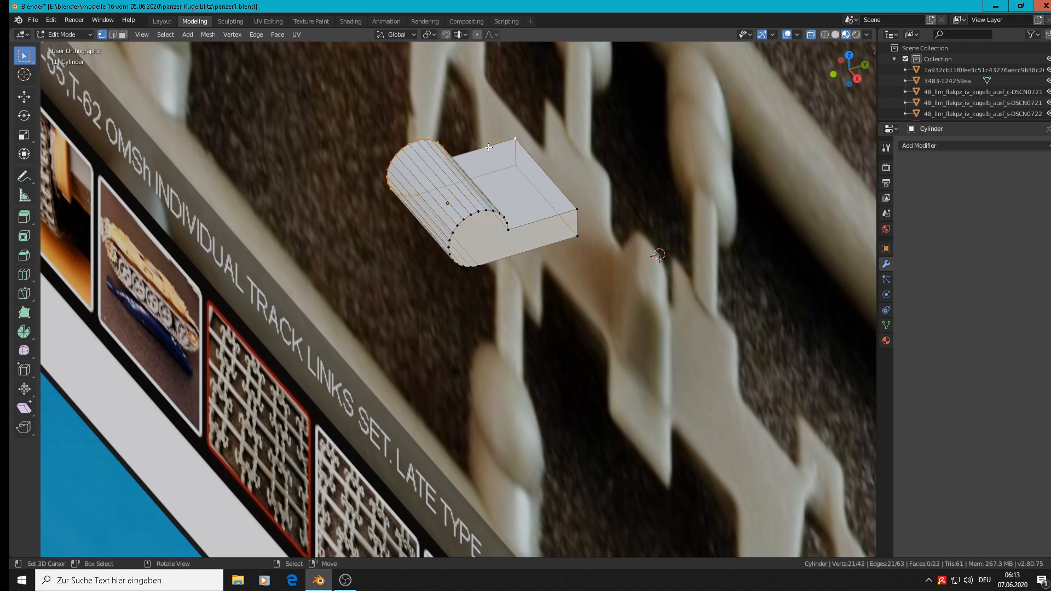
{"action": "scroll", "coordinate": [488, 147], "scroll_direction": "down", "scroll_amount": 8}
{"action": "key", "text": "Tab"}
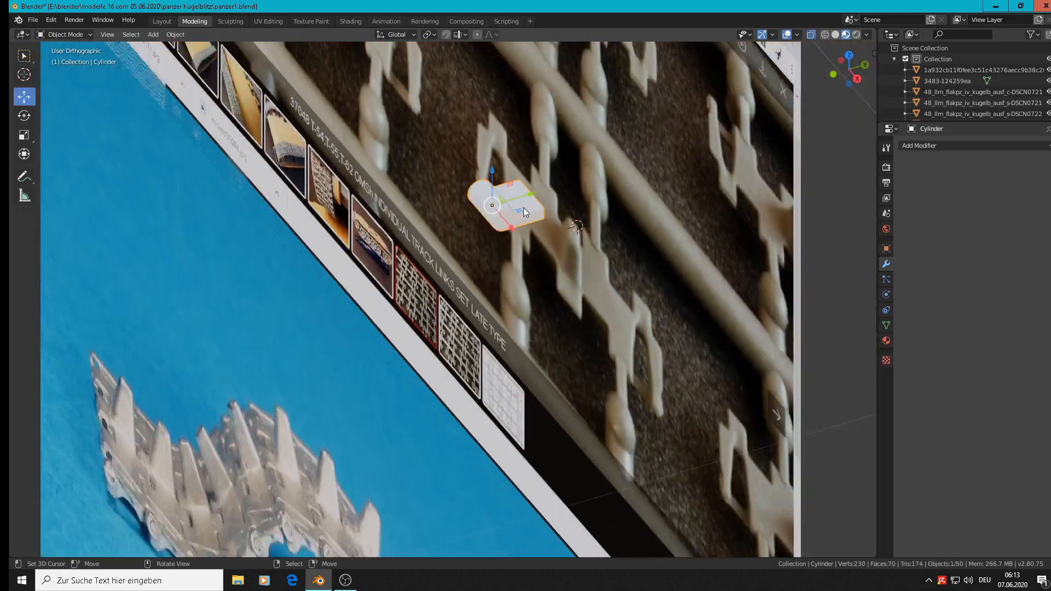
Step: Move the hinge -0.339 m along Y away from the reference photo and compare it with the track link from the front
{"action": "left_click_drag", "start_coordinate": [533, 196], "coordinate": [321, 241]}
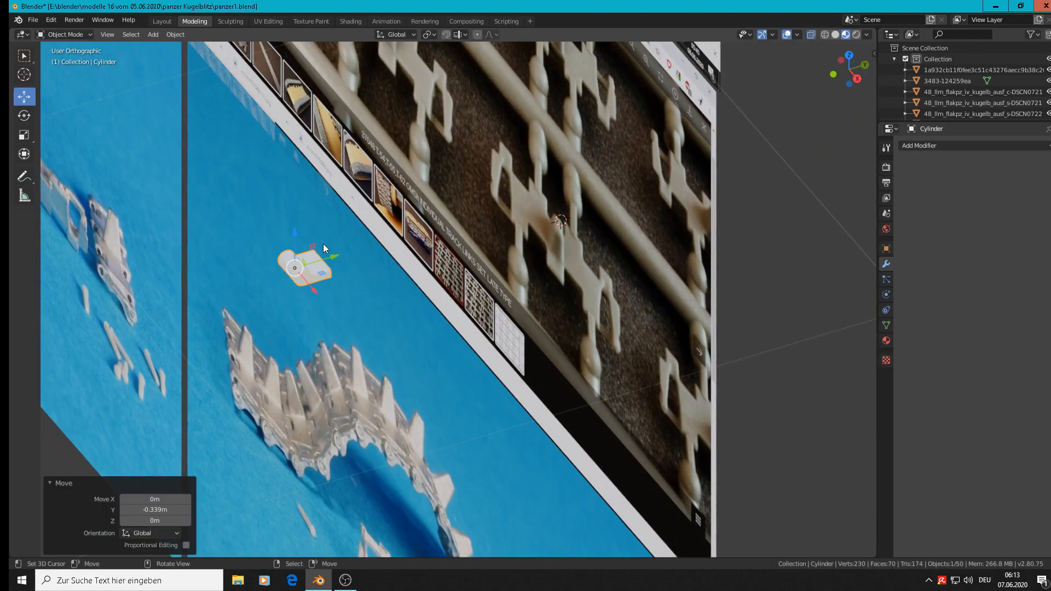
{"action": "scroll", "coordinate": [246, 241], "scroll_direction": "up", "scroll_amount": 7}
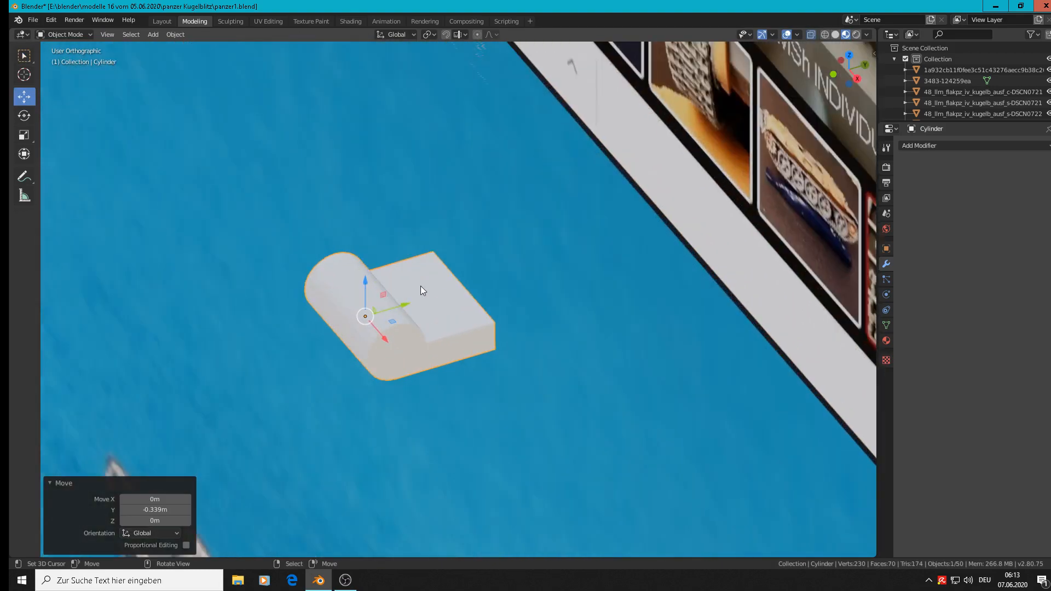
{"action": "key", "text": "KP_1"}
{"action": "scroll", "coordinate": [443, 282], "scroll_direction": "down", "scroll_amount": 8}
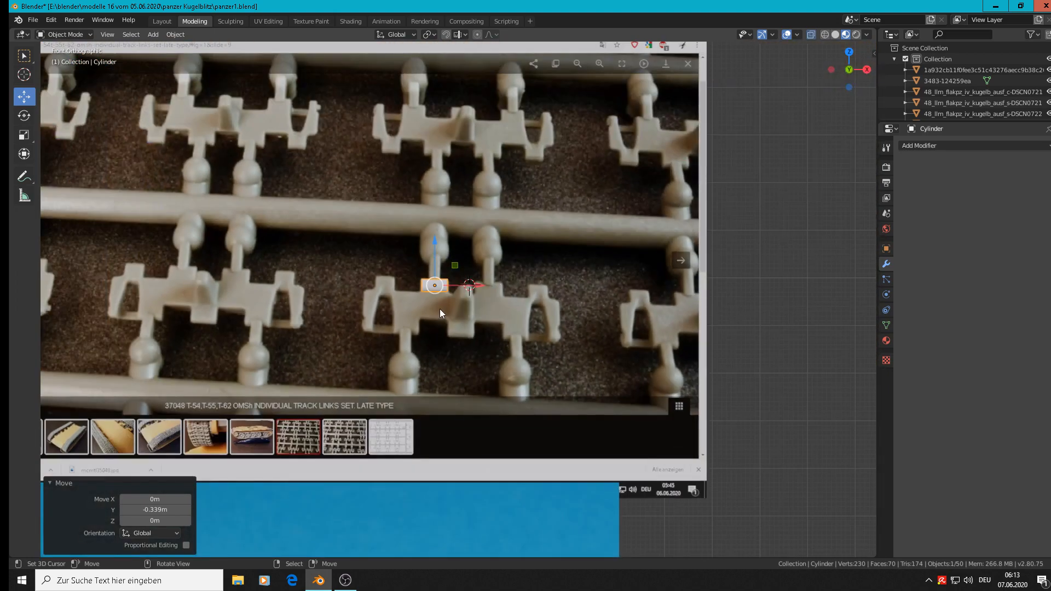
{"action": "scroll", "coordinate": [457, 293], "scroll_direction": "up", "scroll_amount": 2}
{"action": "scroll", "coordinate": [458, 293], "scroll_direction": "up", "scroll_amount": 3}
{"action": "middle_click_drag", "start_coordinate": [458, 294], "coordinate": [435, 292]}
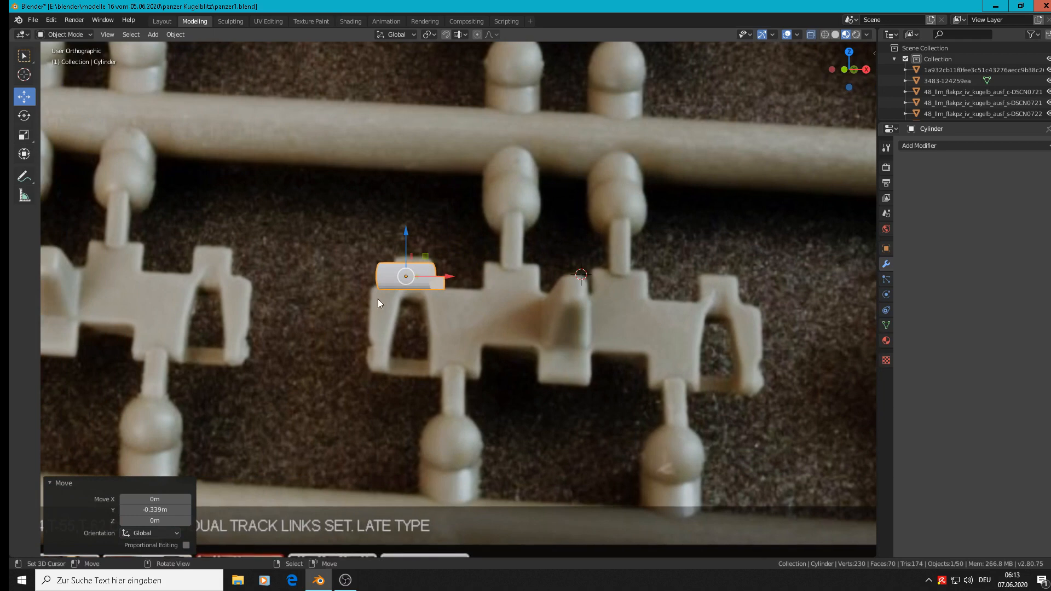
Step: Rotate the hinge 90° about the global X axis
{"action": "type", "text": "rx"}
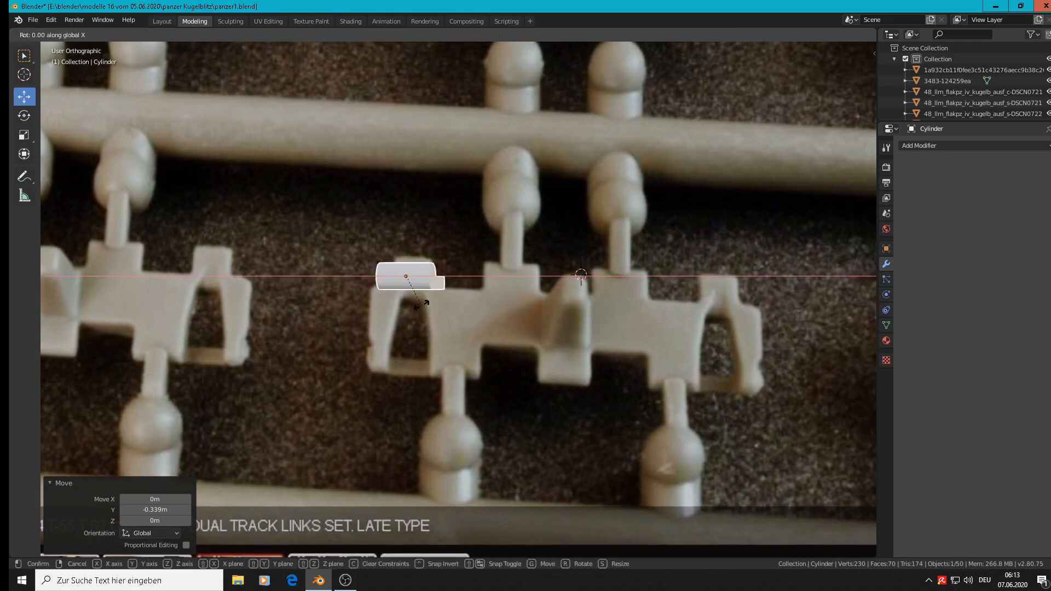
{"action": "type", "text": "90"}
{"action": "key", "text": "Return"}
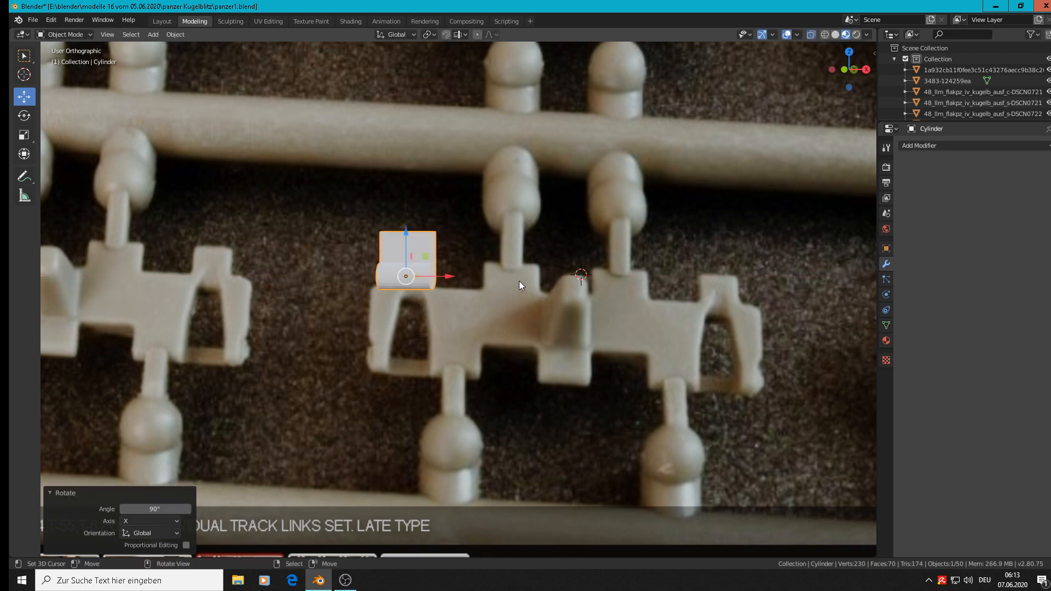
{"action": "type", "text": "r"}
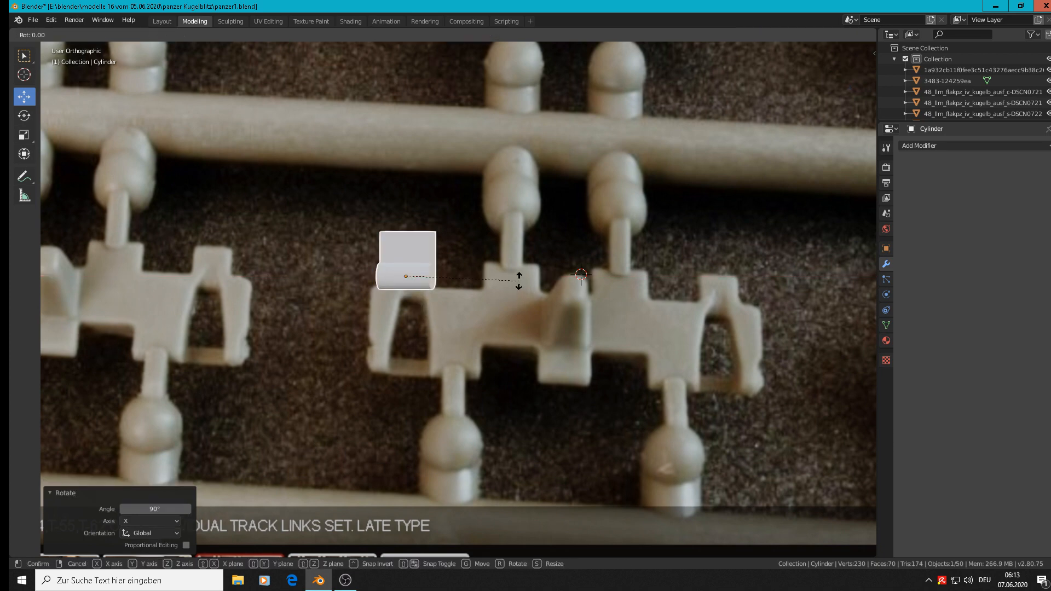
{"action": "type", "text": "y"}
{"action": "type", "text": "90"}
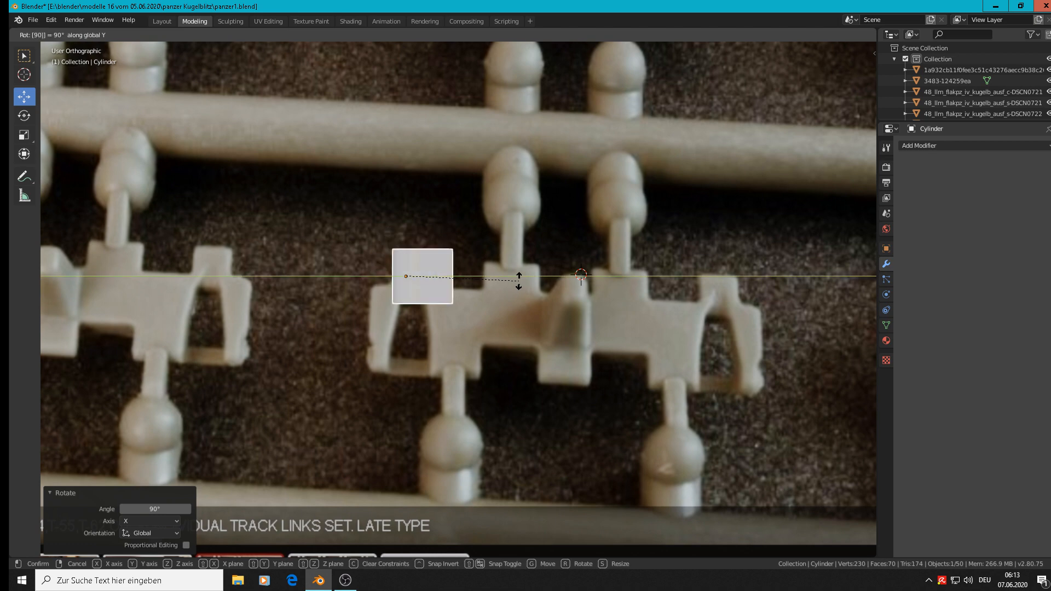
{"action": "key", "text": "Escape"}
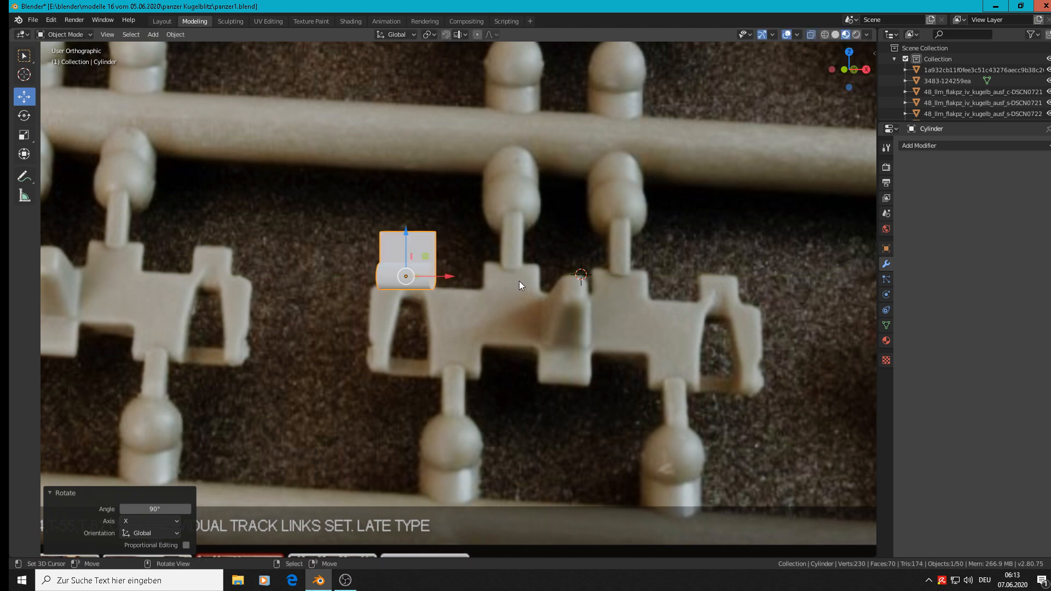
Step: Rotate the hinge 180° about the global Y axis and 180° about the global Z axis
{"action": "type", "text": "ry18"}
{"action": "type", "text": "0"}
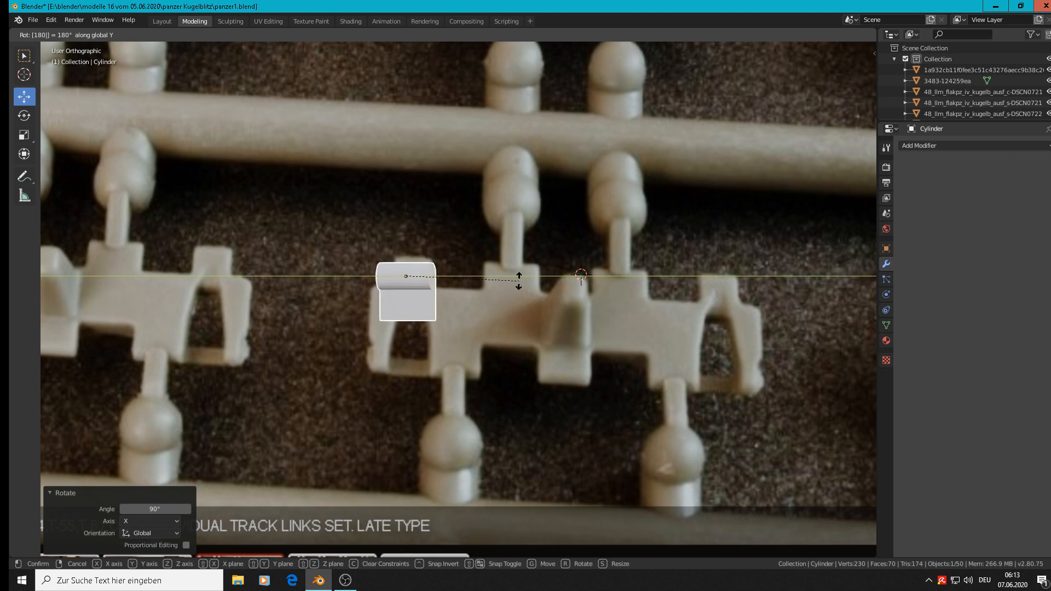
{"action": "key", "text": "Return"}
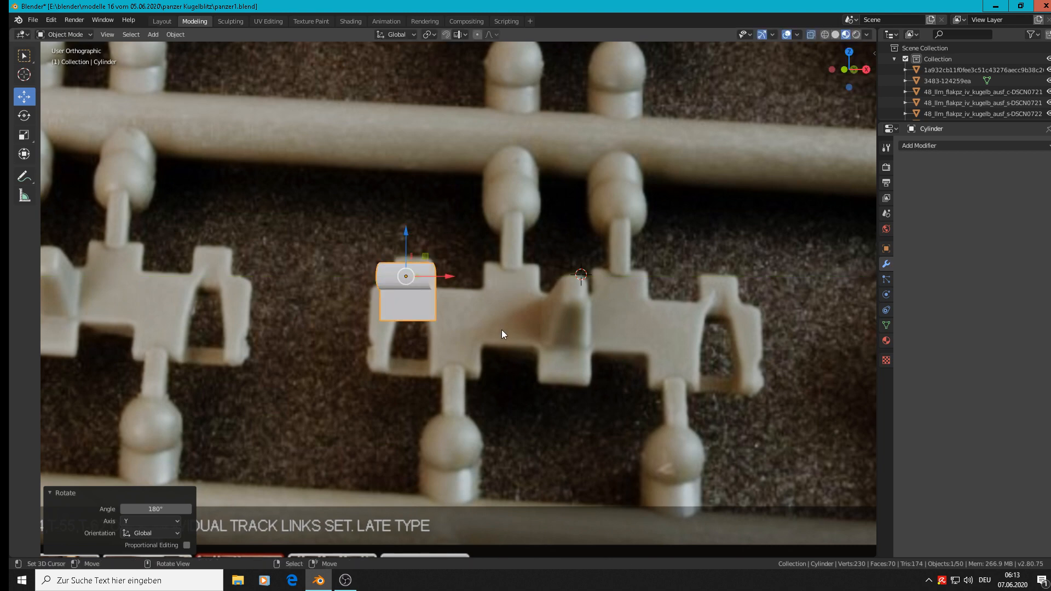
{"action": "type", "text": "rz180"}
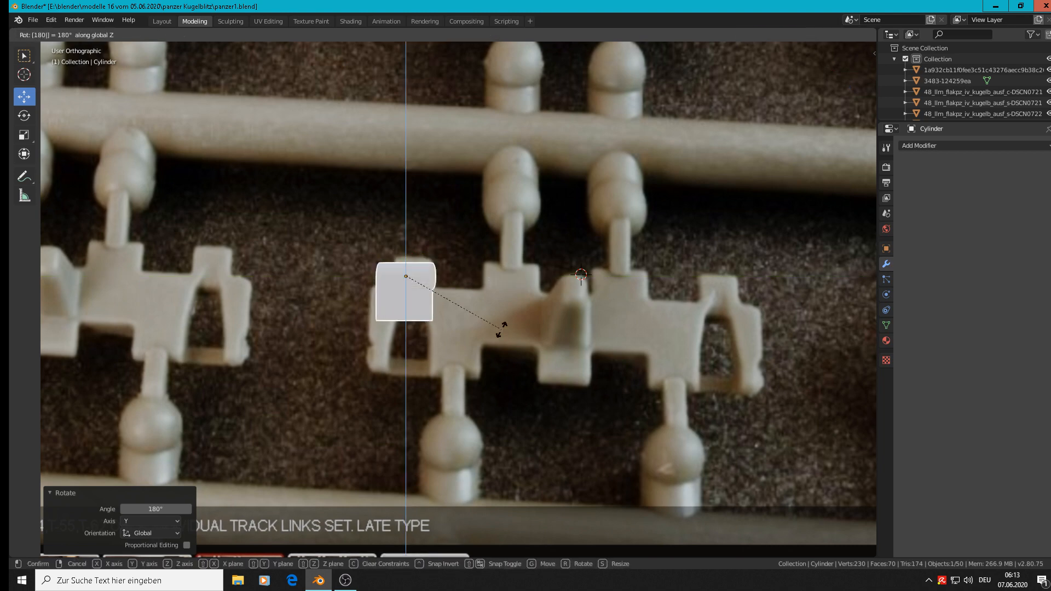
{"action": "key", "text": "Return"}
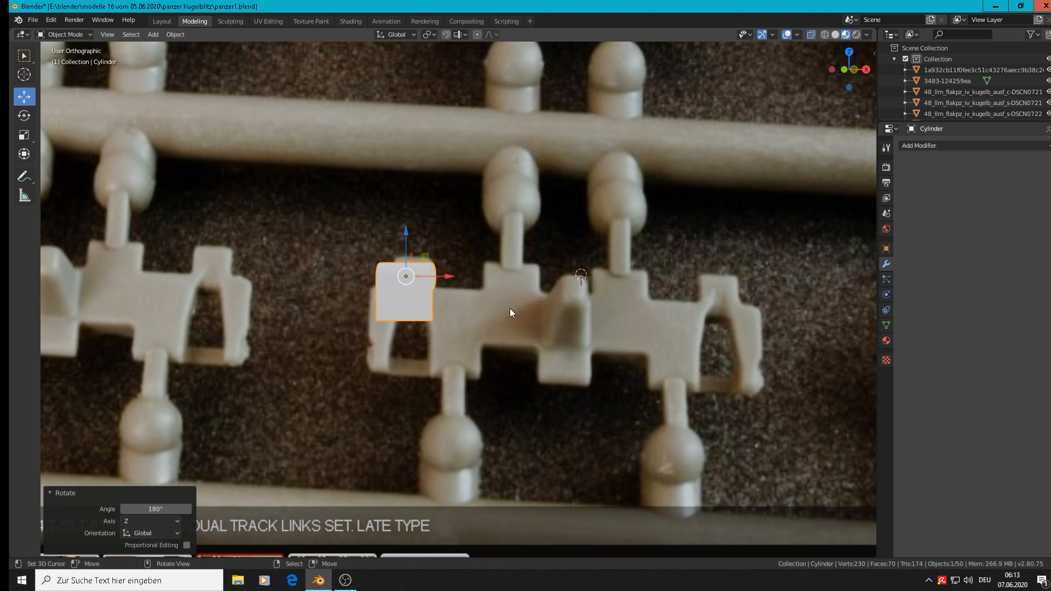
Step: Nudge the hinge slightly down in front view, and move its four lower end vertices -0.026 m along Z to the link body's lower edge
{"action": "key", "text": "KP_1"}
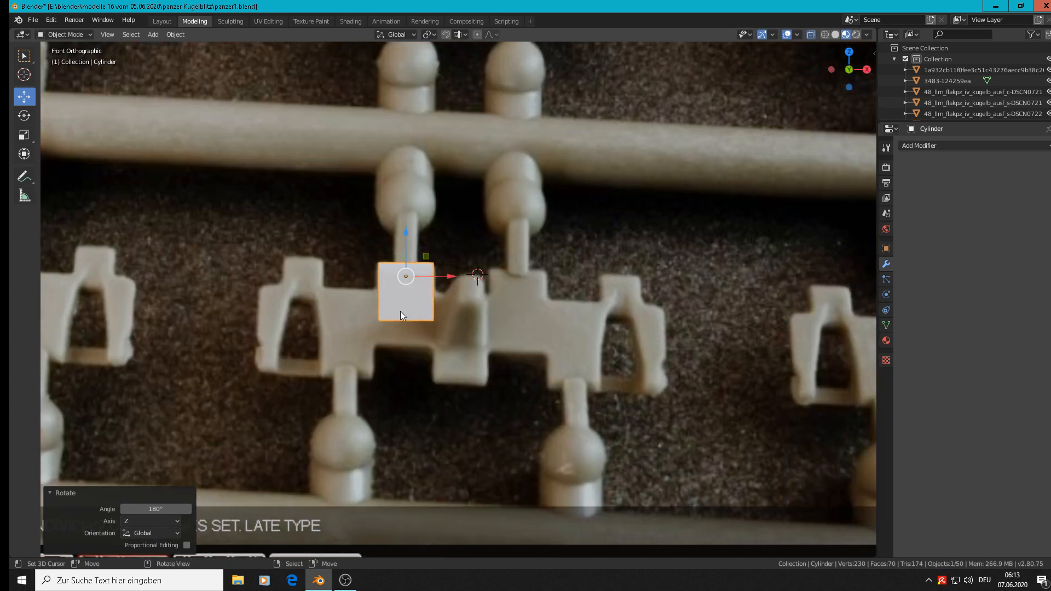
{"action": "left_click_drag", "start_coordinate": [400, 233], "coordinate": [405, 239]}
{"action": "key", "text": "Tab"}
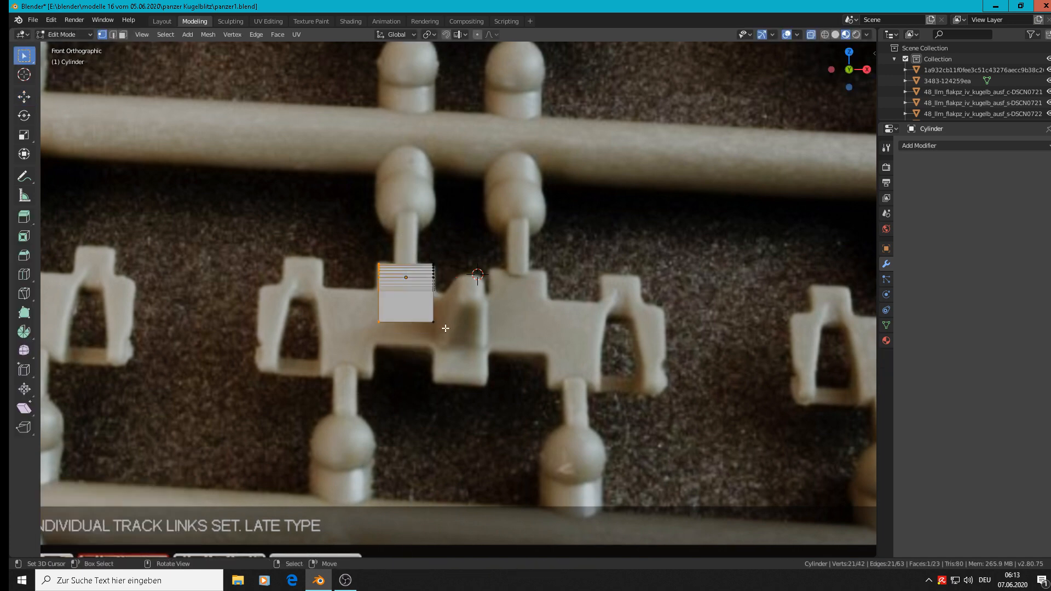
{"action": "key", "text": "alt+a"}
{"action": "key", "text": "c"}
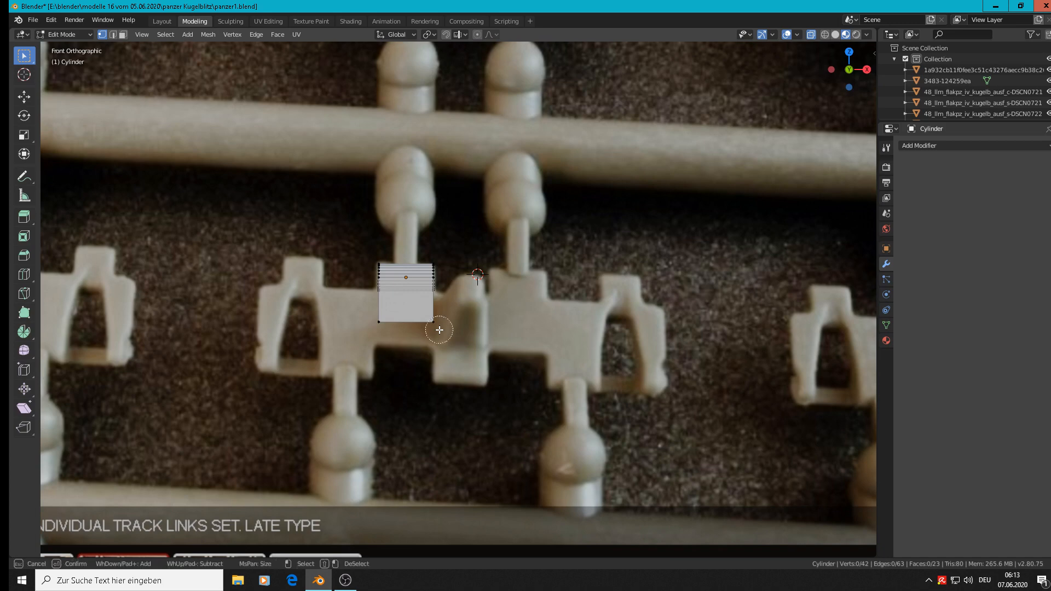
{"action": "left_click_drag", "start_coordinate": [437, 325], "coordinate": [349, 325]}
{"action": "right_click", "coordinate": [382, 322]}
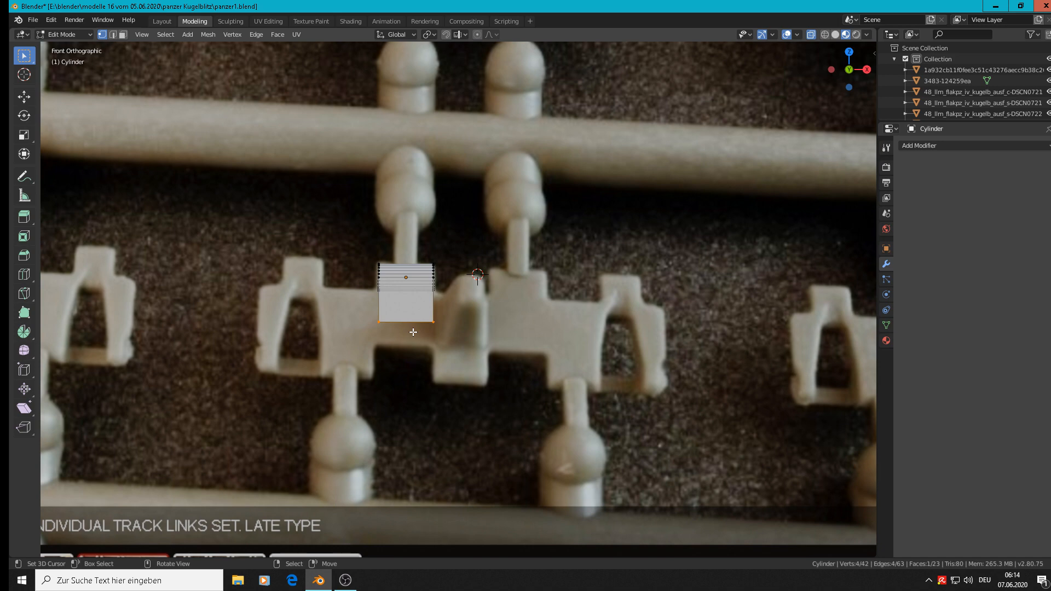
{"action": "key", "text": "g"}
{"action": "key", "text": "z"}
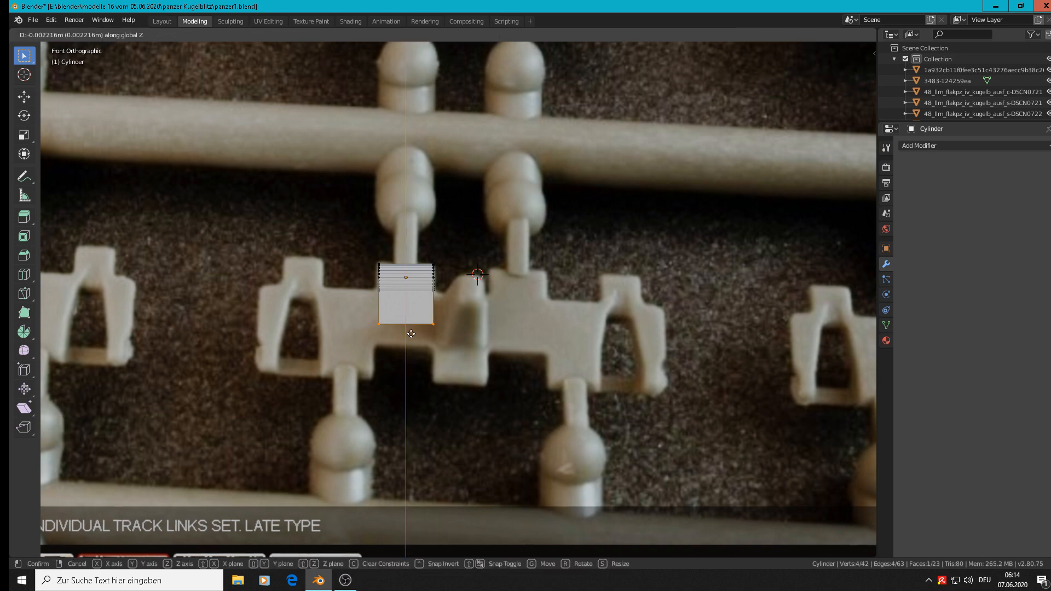
{"action": "left_click", "coordinate": [409, 355]}
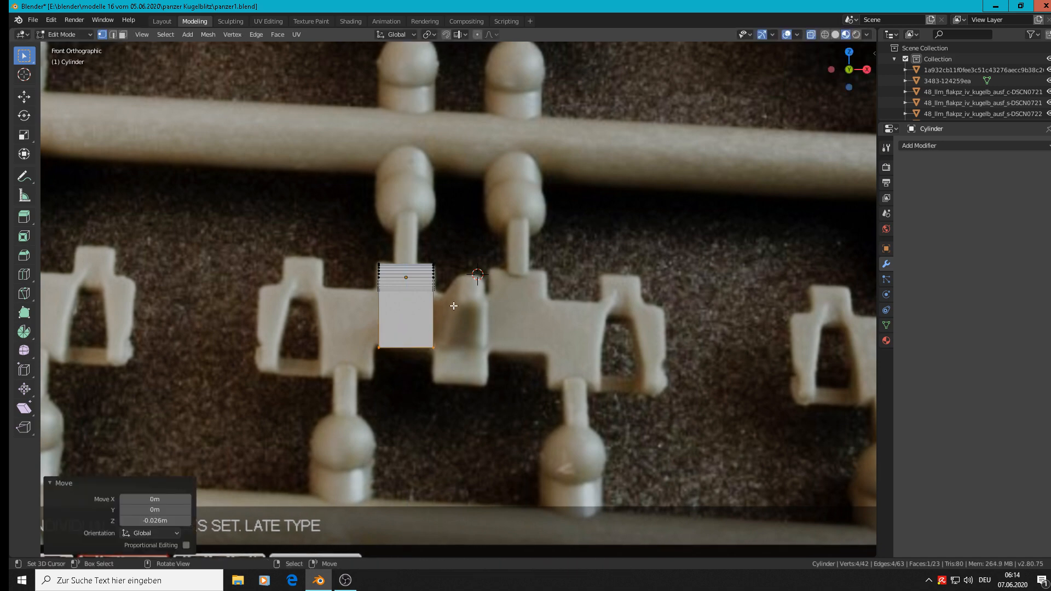
Step: Apply the hinge's rotation and scale in Object Mode
{"action": "key", "text": "Tab"}
{"action": "middle_click_drag", "start_coordinate": [464, 306], "coordinate": [537, 313]}
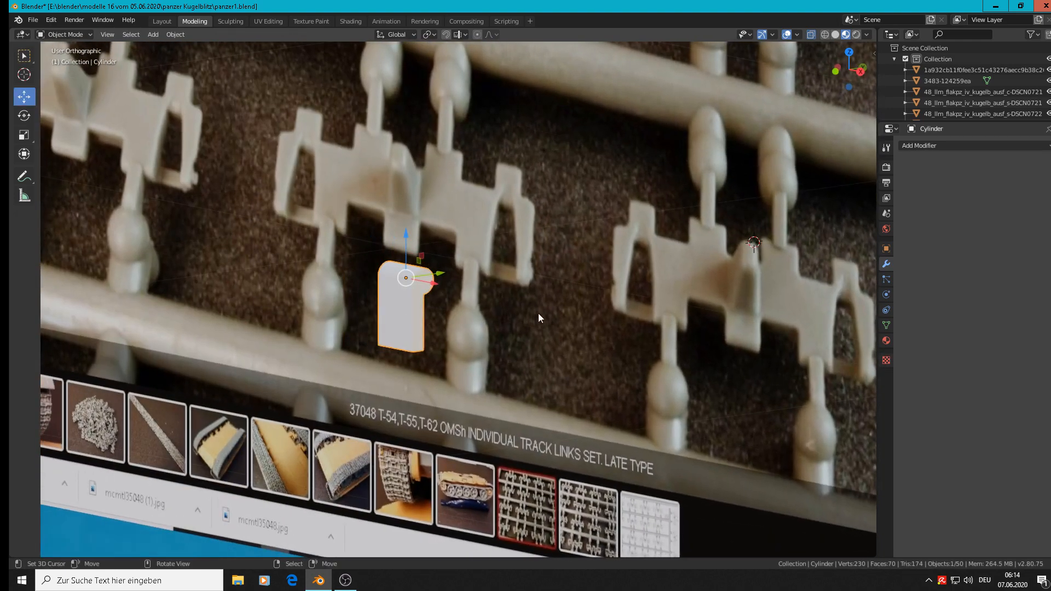
{"action": "scroll", "coordinate": [444, 303], "scroll_direction": "up", "scroll_amount": 10}
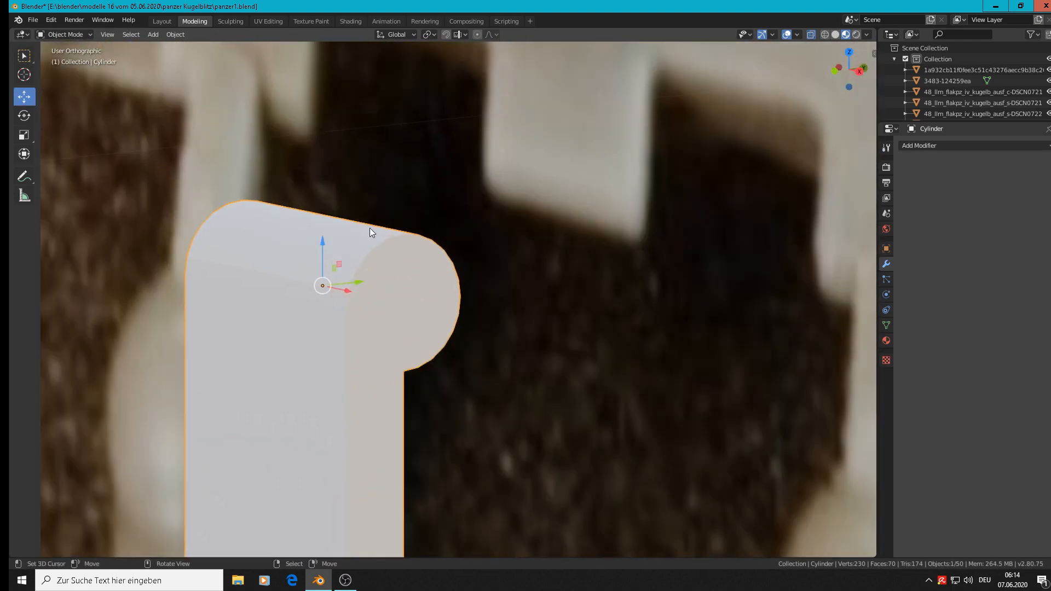
{"action": "key", "text": "Tab"}
{"action": "middle_click_drag", "start_coordinate": [369, 227], "coordinate": [357, 332]}
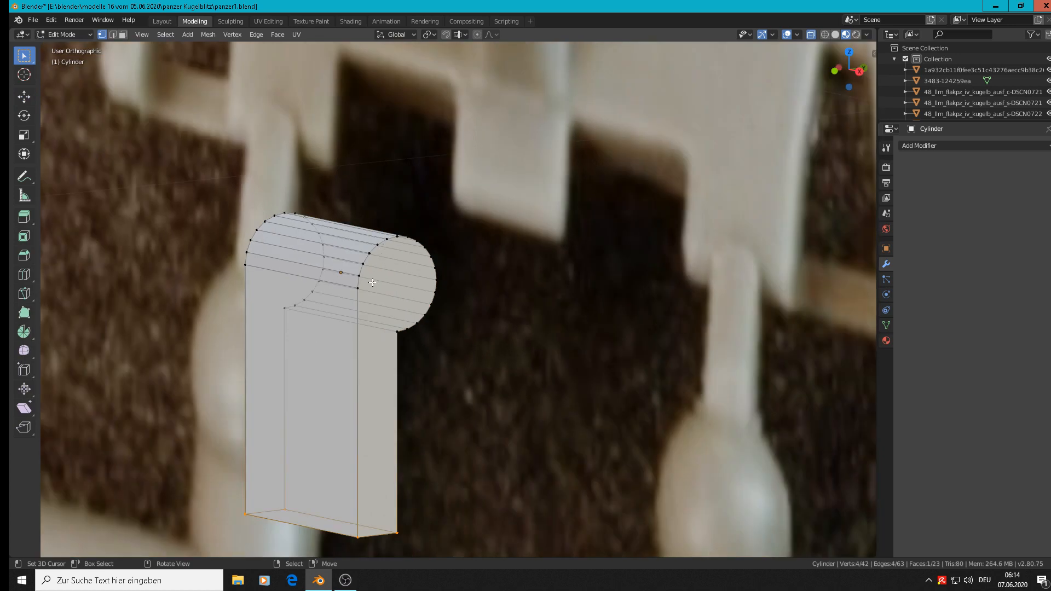
{"action": "key", "text": "Tab"}
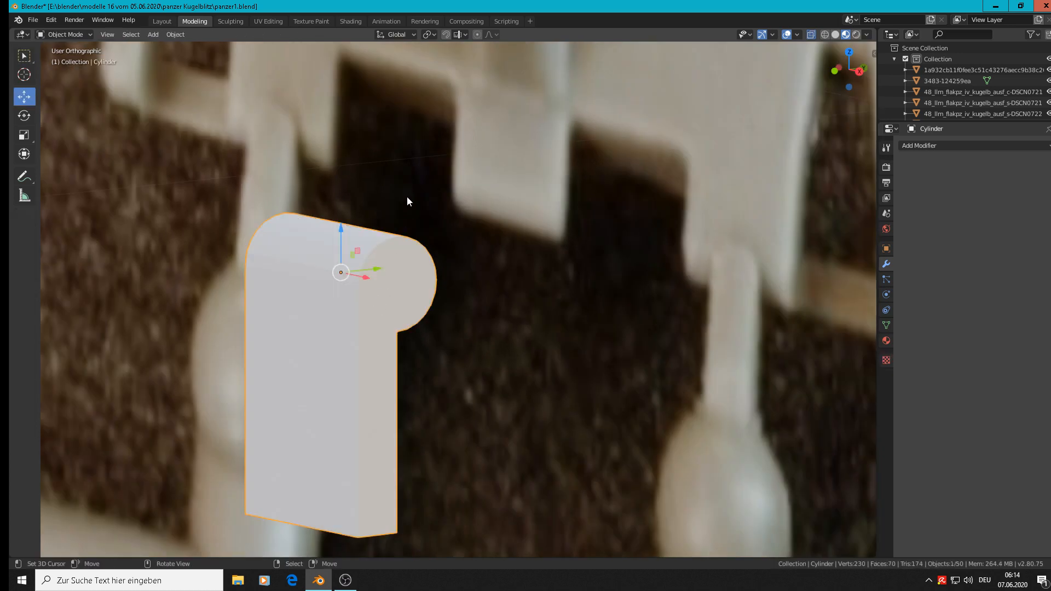
{"action": "left_click", "coordinate": [177, 35]}
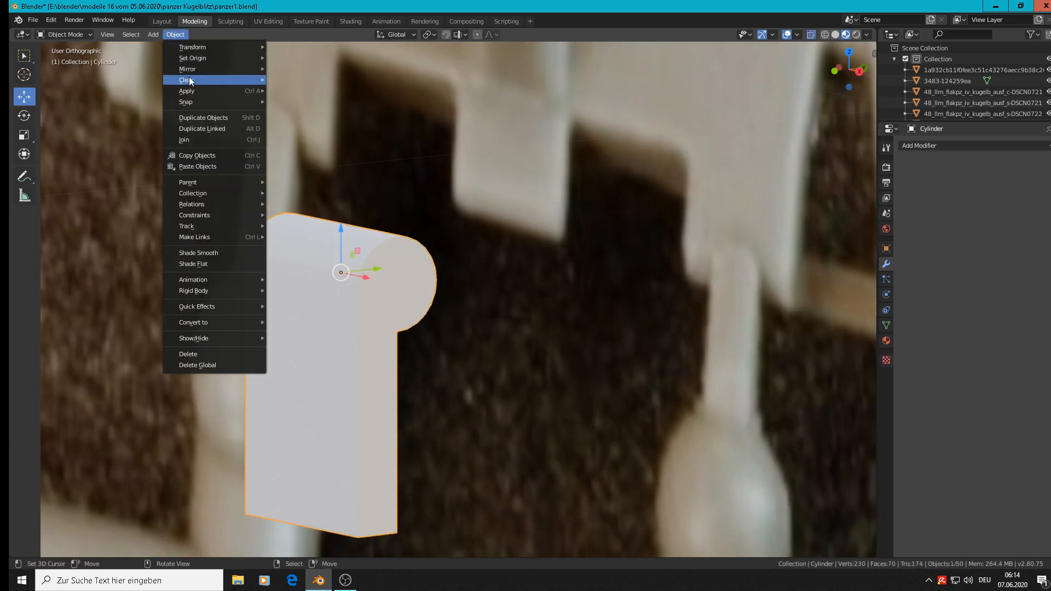
{"action": "mouse_move", "coordinate": [189, 92]}
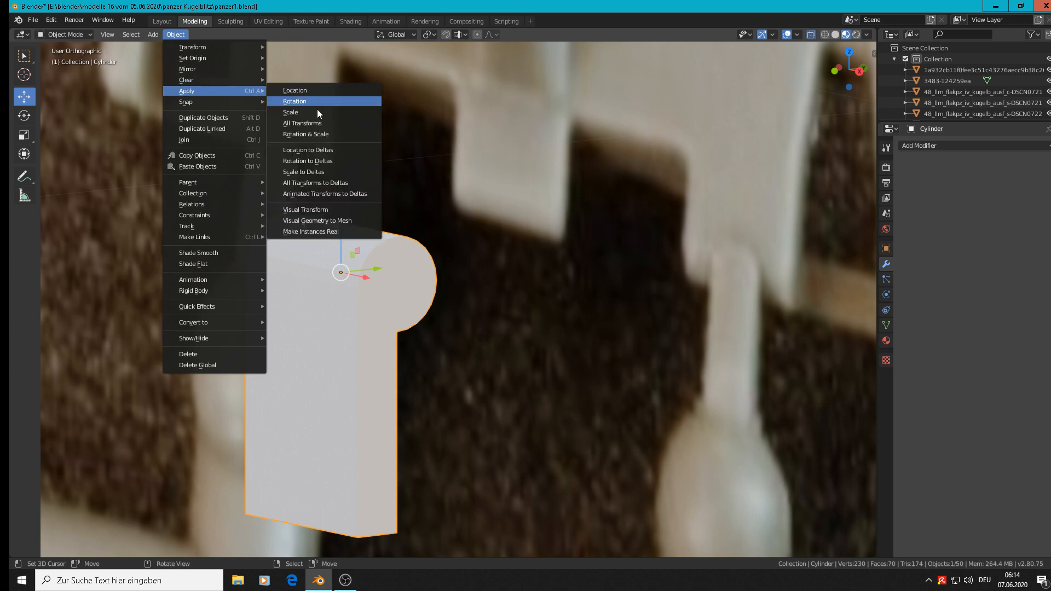
{"action": "left_click", "coordinate": [320, 134]}
{"action": "scroll", "coordinate": [406, 219], "scroll_direction": "up", "scroll_amount": 2}
{"action": "scroll", "coordinate": [388, 254], "scroll_direction": "down", "scroll_amount": 2}
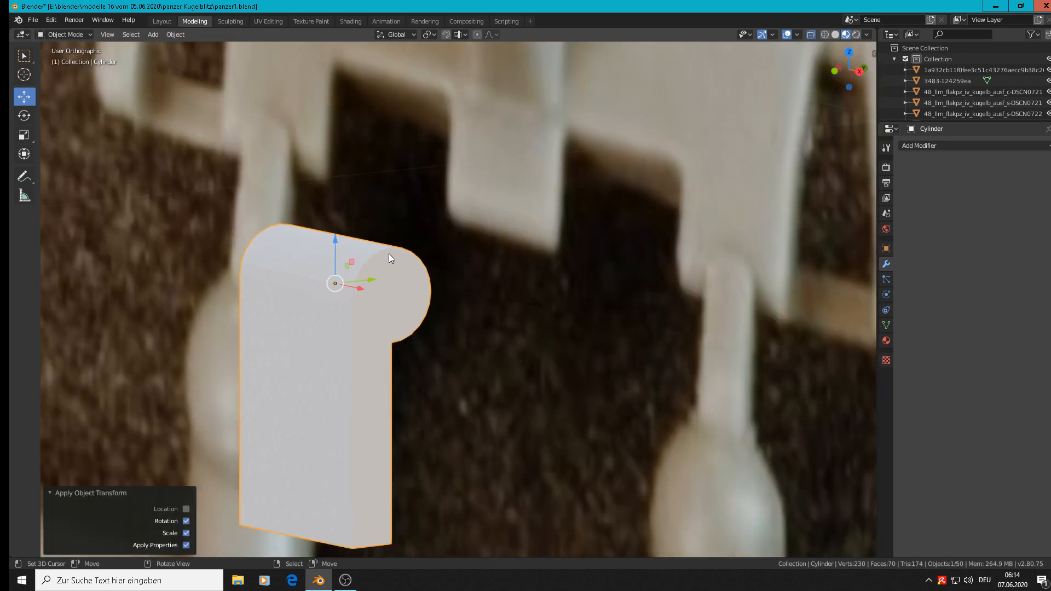
Step: Select the full edge outline of the hinge's end face on the +X side
{"action": "key", "text": "Tab"}
{"action": "scroll", "coordinate": [362, 256], "scroll_direction": "up", "scroll_amount": 3}
{"action": "left_click", "coordinate": [363, 257], "text": "alt"}
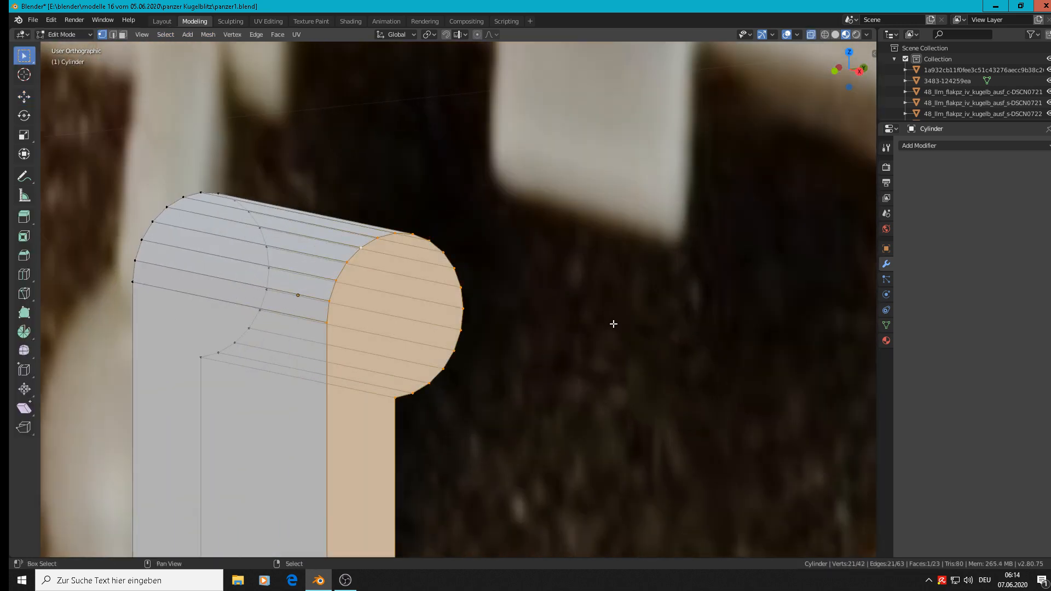
{"action": "middle_click_drag", "start_coordinate": [612, 322], "coordinate": [657, 169], "text": "shift"}
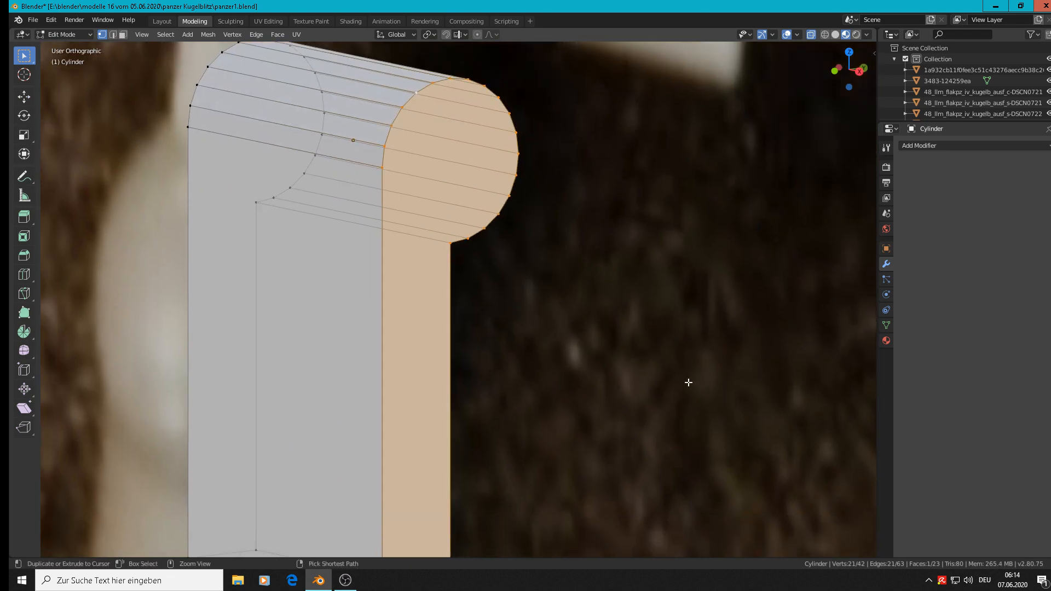
Step: Try a two-segment bevel of about 0.001 m on the selected end-face outline, and undo it
{"action": "key", "text": "ctrl+b"}
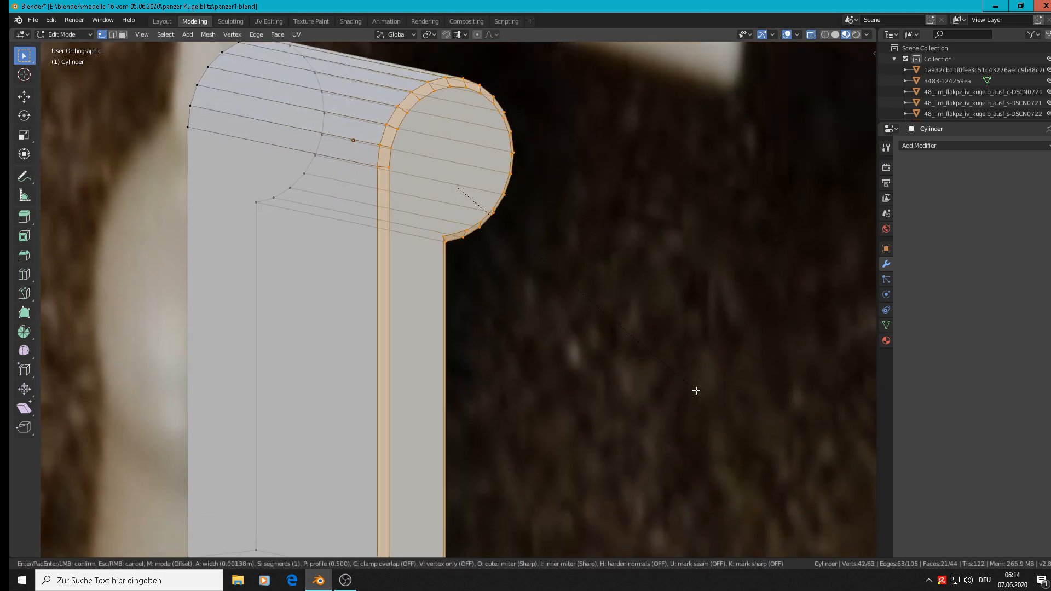
{"action": "scroll", "coordinate": [700, 393], "scroll_direction": "up", "scroll_amount": 1}
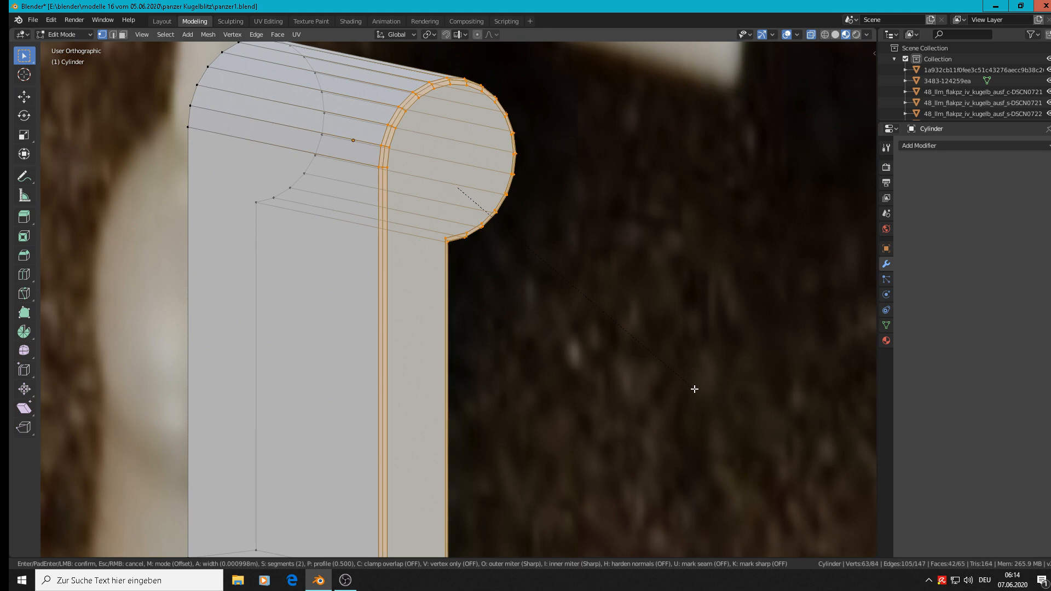
{"action": "left_click", "coordinate": [694, 389]}
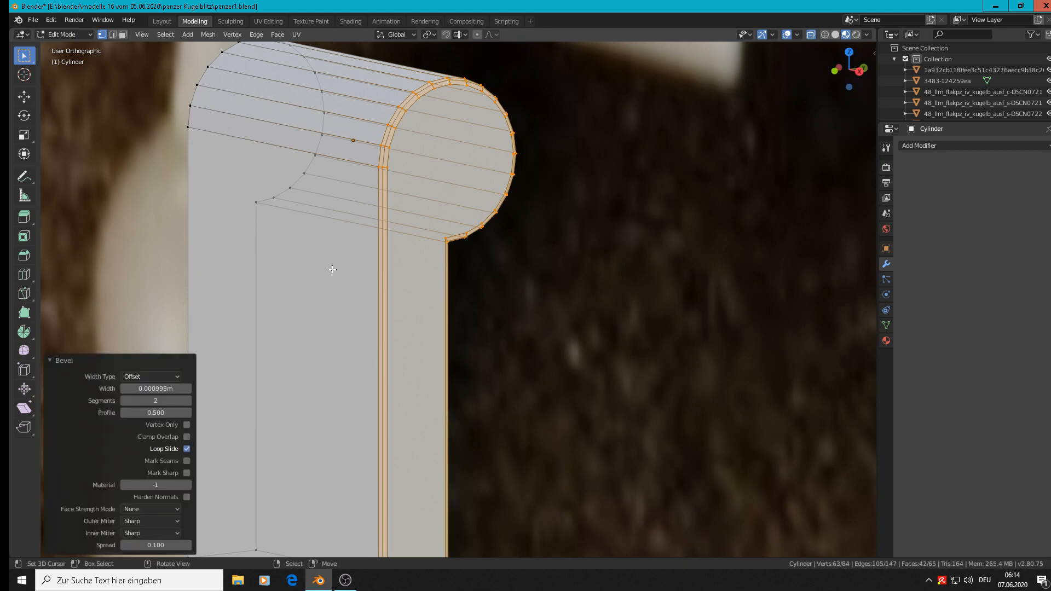
{"action": "key", "text": "ctrl+z"}
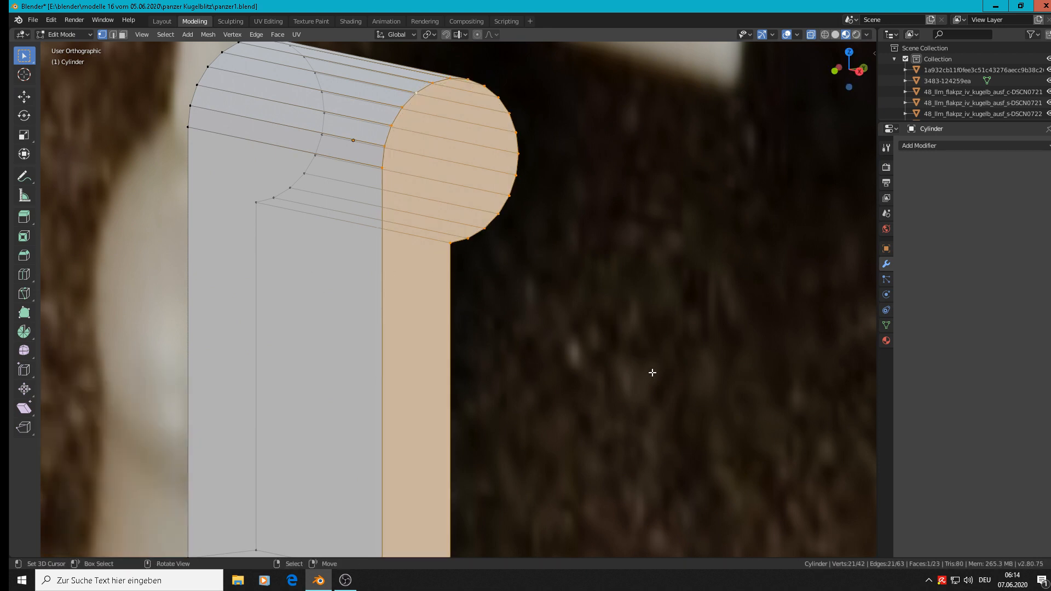
Step: Bevel the selected end-face outline about 0.0011 m wide with one segment
{"action": "key", "text": "ctrl+b"}
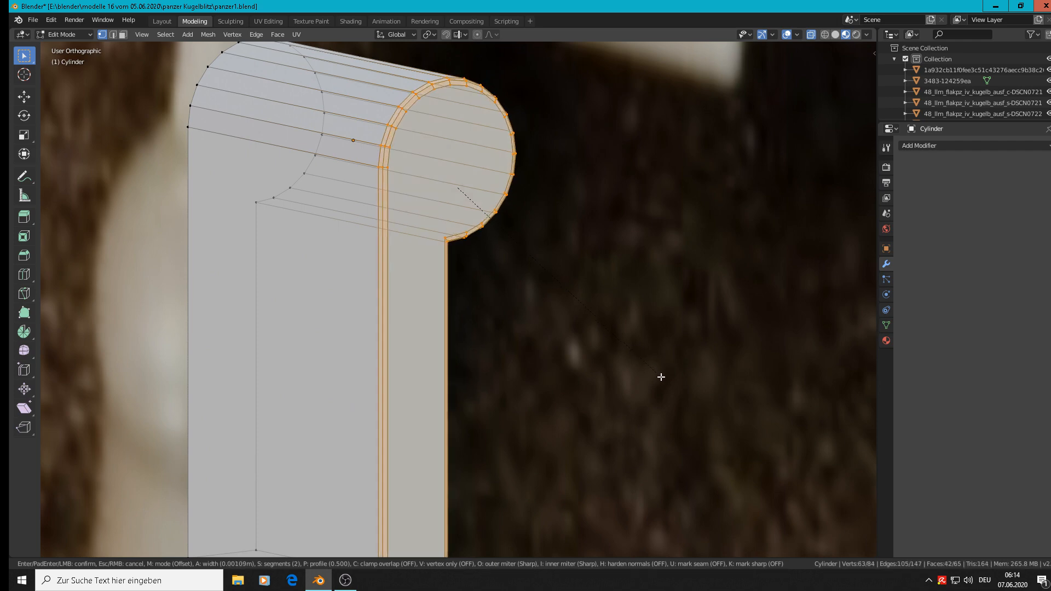
{"action": "scroll", "coordinate": [660, 377], "scroll_direction": "down", "scroll_amount": 1}
{"action": "left_click", "coordinate": [661, 377]}
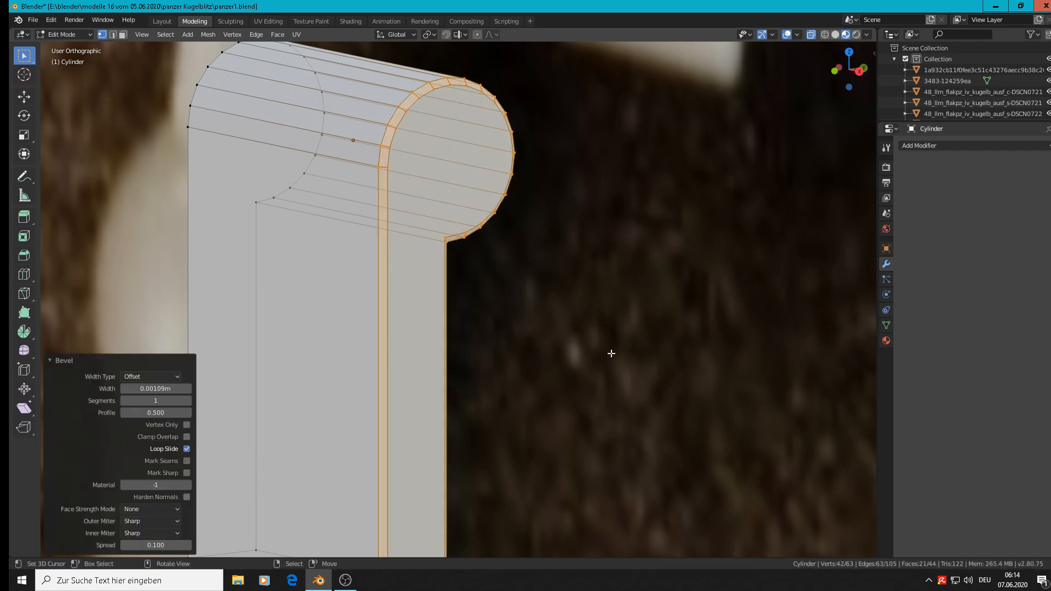
Step: Bevel the edge outline of the hinge's opposite end face about 0.0009 m wide with one segment
{"action": "middle_click_drag", "start_coordinate": [296, 202], "coordinate": [328, 246]}
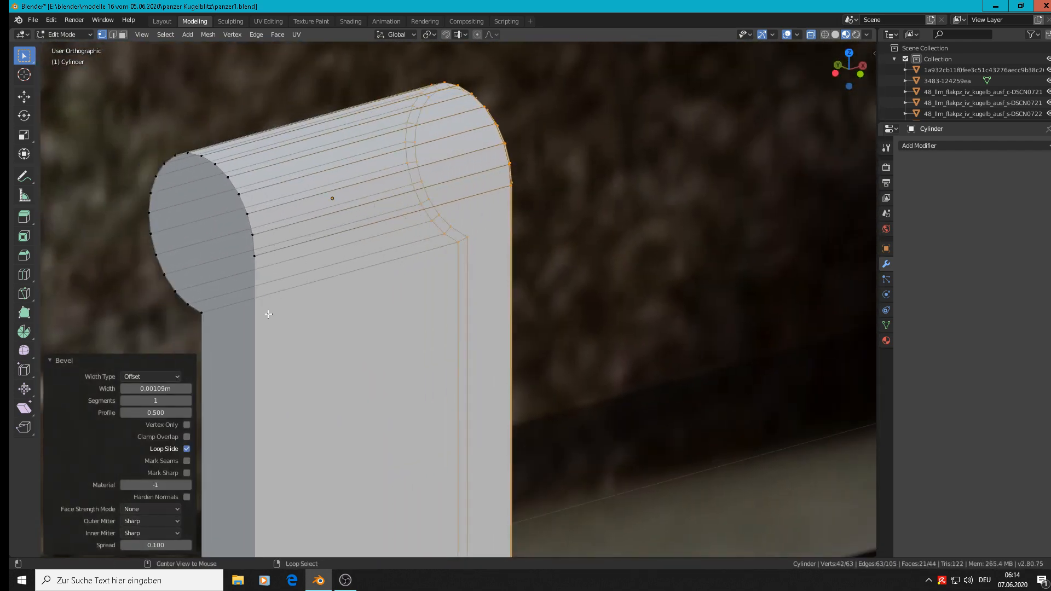
{"action": "left_click", "coordinate": [259, 340], "text": "alt"}
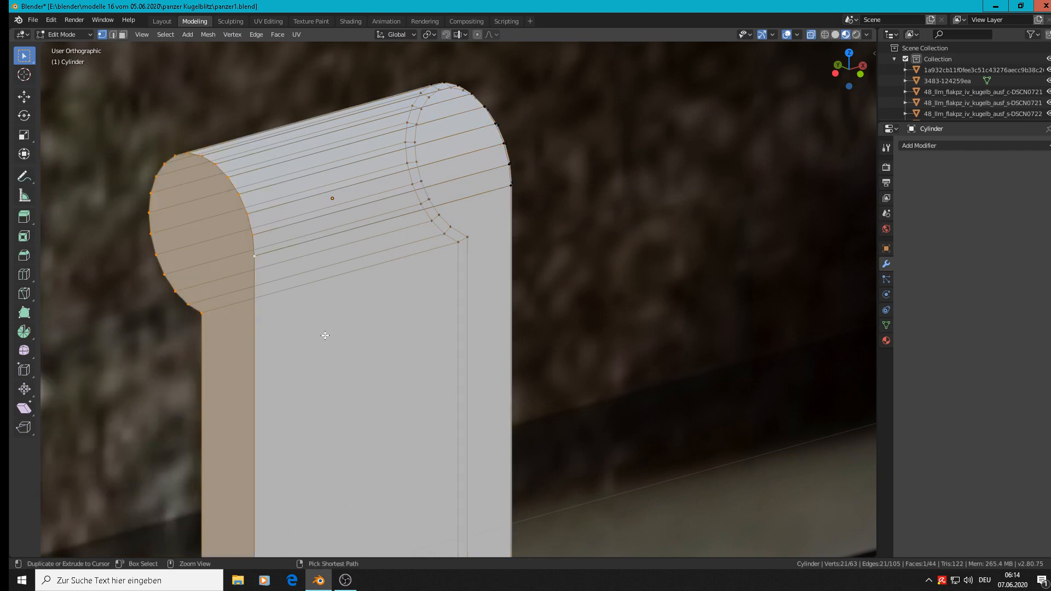
{"action": "key", "text": "ctrl+b"}
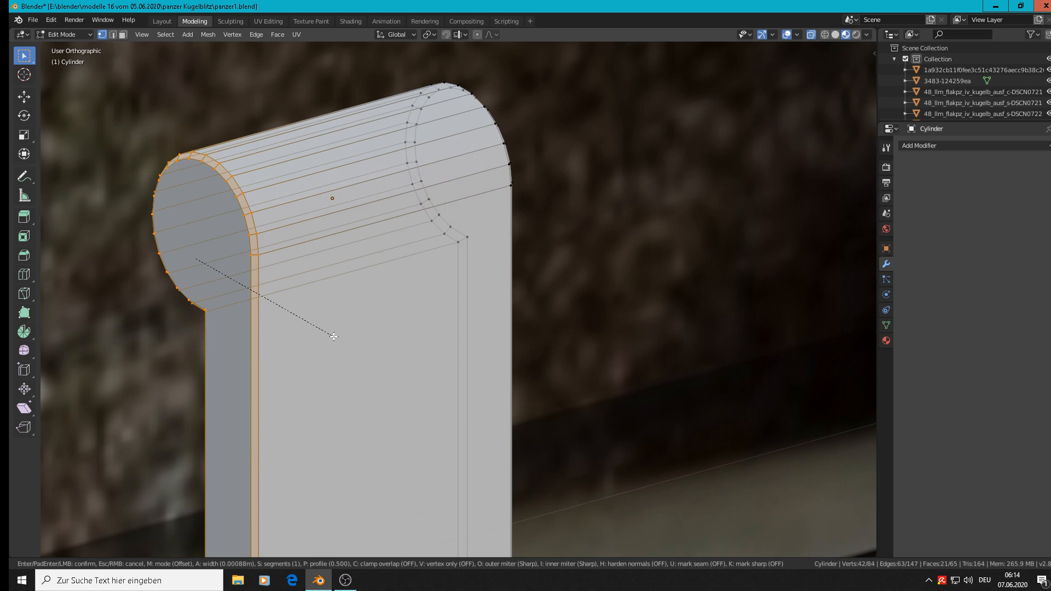
{"action": "left_click", "coordinate": [334, 336]}
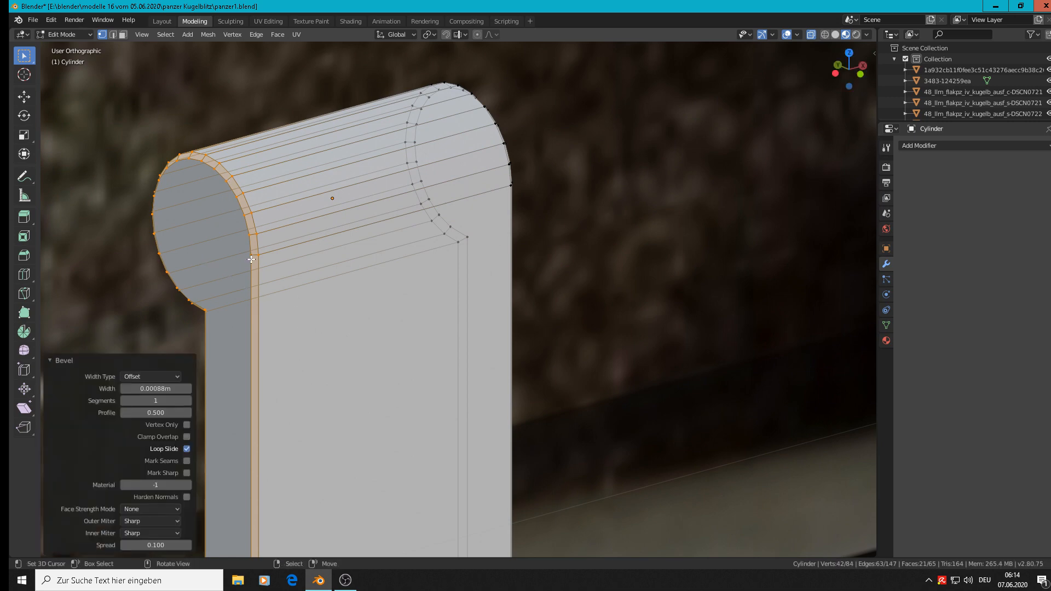
Step: Inspect the beveled ends and the underside of the hinge in Object and Edit Mode, clearing the vertex selection
{"action": "key", "text": "Tab"}
{"action": "scroll", "coordinate": [510, 273], "scroll_direction": "down", "scroll_amount": 2}
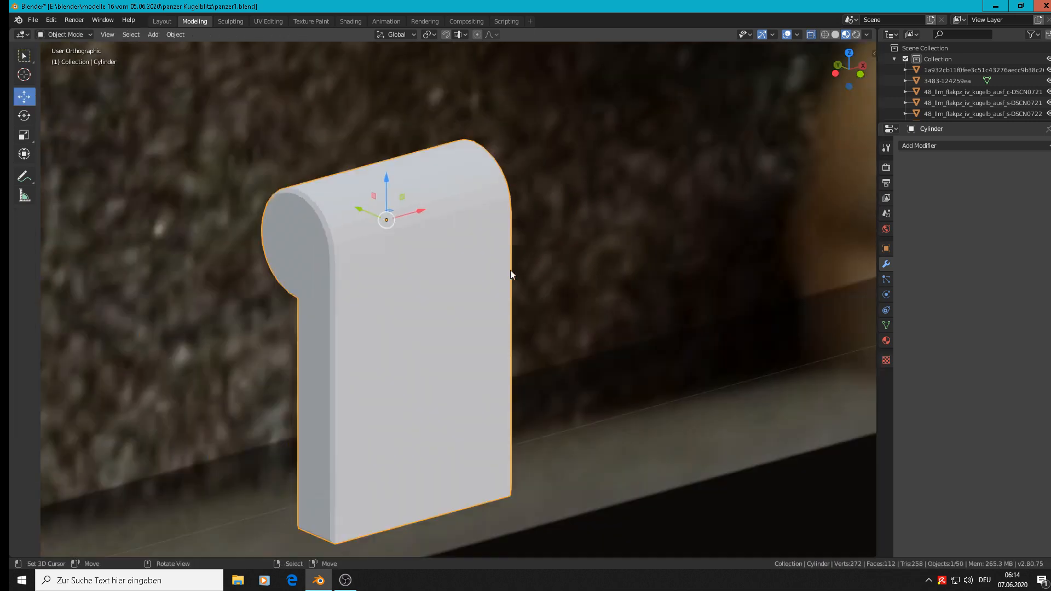
{"action": "middle_click_drag", "start_coordinate": [510, 274], "coordinate": [464, 284]}
{"action": "scroll", "coordinate": [502, 423], "scroll_direction": "up", "scroll_amount": 3}
{"action": "key", "text": "Tab"}
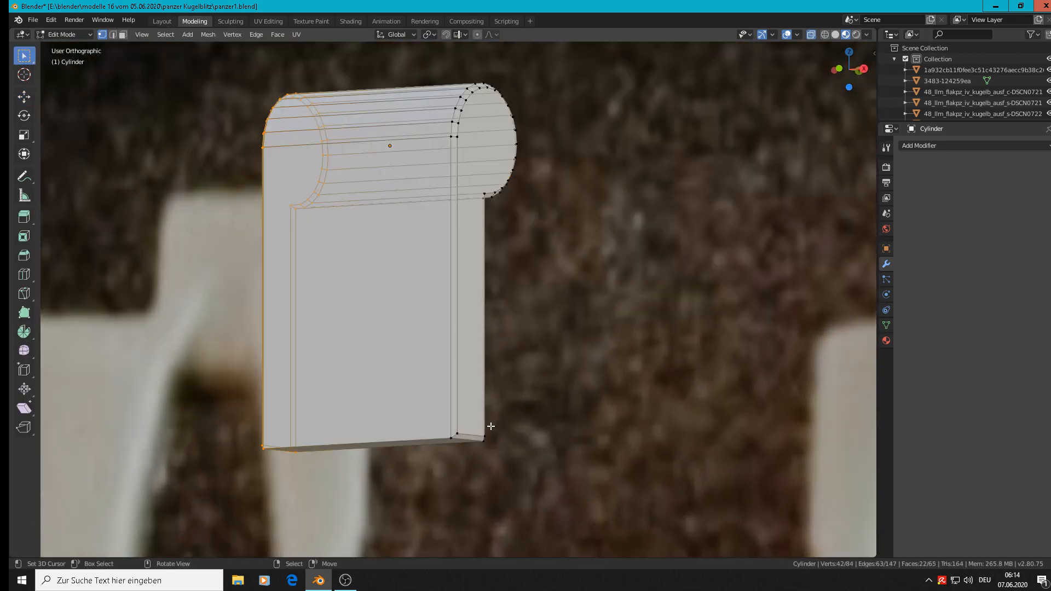
{"action": "scroll", "coordinate": [491, 426], "scroll_direction": "up", "scroll_amount": 2}
{"action": "mouse_move", "coordinate": [491, 424]}
{"action": "middle_mouse_down"}
{"action": "mouse_move", "coordinate": [482, 404]}
{"action": "mouse_move", "coordinate": [486, 432]}
{"action": "middle_mouse_up"}
{"action": "scroll", "coordinate": [487, 422], "scroll_direction": "down", "scroll_amount": 3}
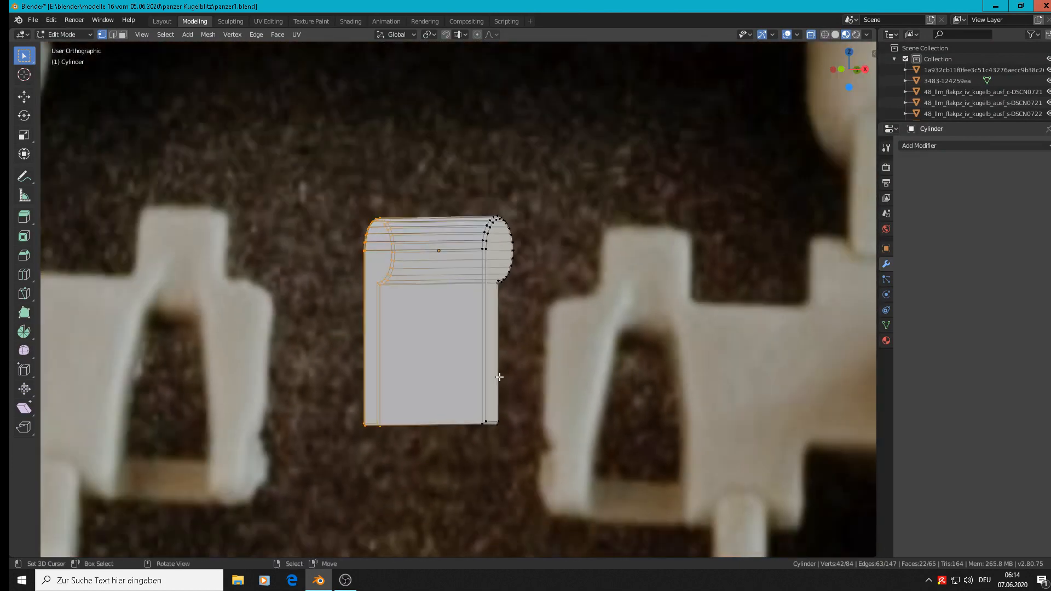
{"action": "scroll", "coordinate": [499, 377], "scroll_direction": "down", "scroll_amount": 3}
{"action": "mouse_move", "coordinate": [502, 370]}
{"action": "middle_mouse_down"}
{"action": "mouse_move", "coordinate": [520, 370]}
{"action": "mouse_move", "coordinate": [509, 352]}
{"action": "middle_mouse_up"}
{"action": "scroll", "coordinate": [484, 403], "scroll_direction": "up", "scroll_amount": 5}
{"action": "scroll", "coordinate": [481, 403], "scroll_direction": "up", "scroll_amount": 4}
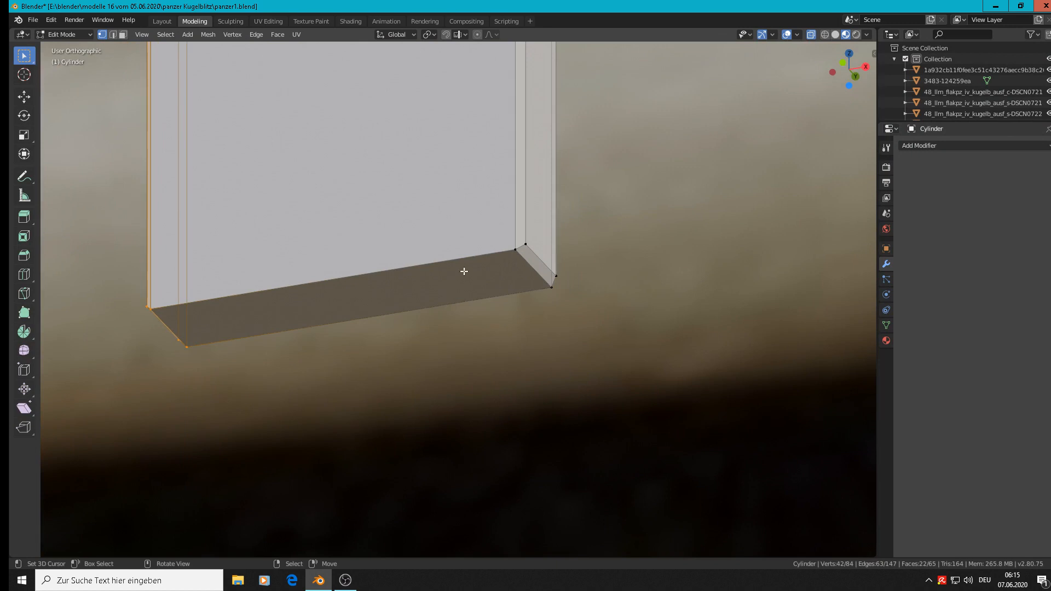
{"action": "key", "text": "alt+a"}
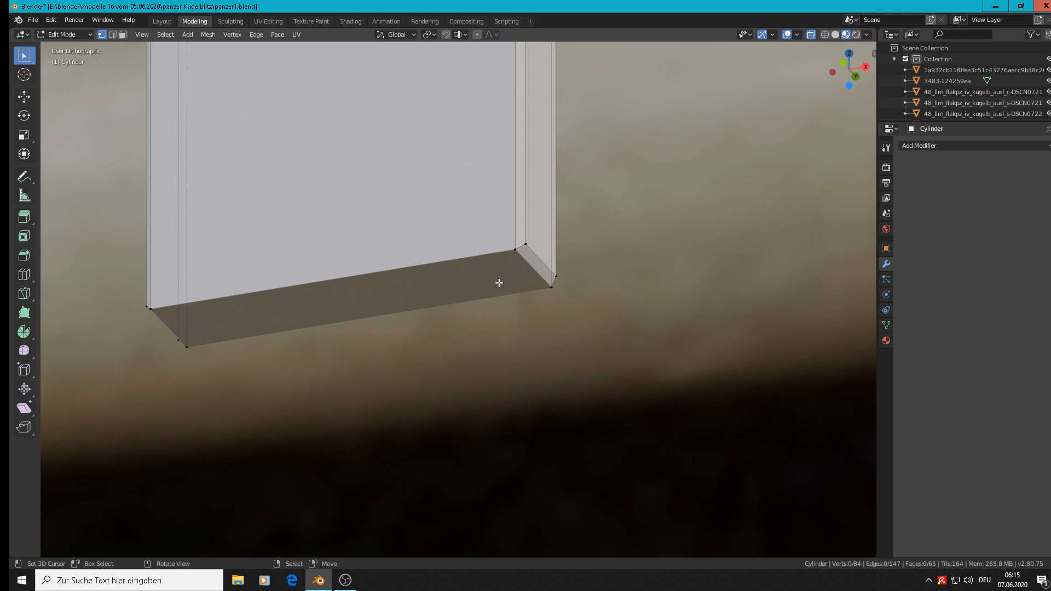
{"action": "scroll", "coordinate": [499, 282], "scroll_direction": "down", "scroll_amount": 1}
{"action": "key", "text": "Tab"}
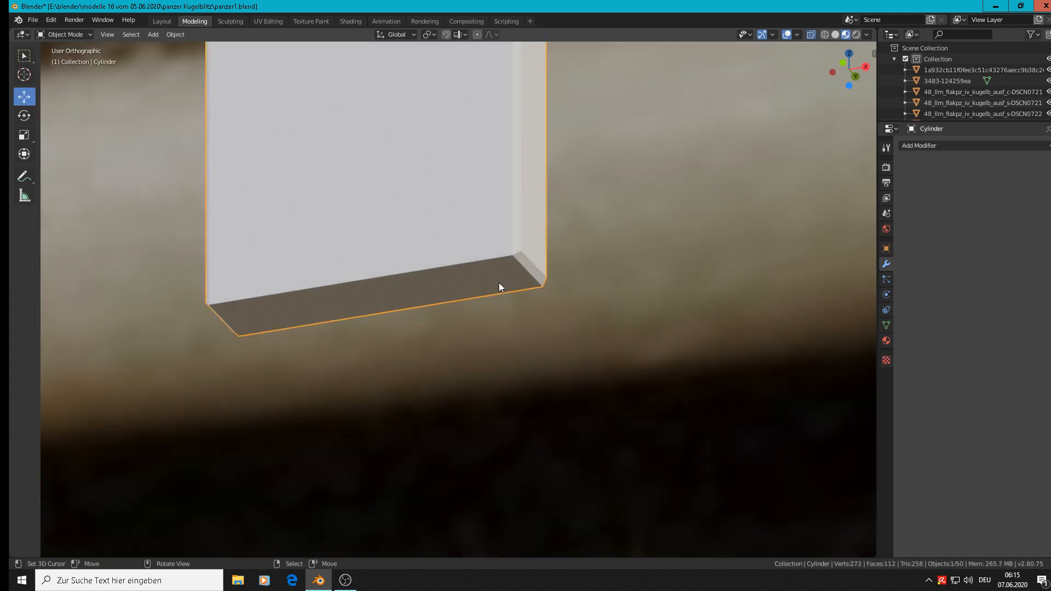
{"action": "key", "text": "Tab"}
{"action": "scroll", "coordinate": [499, 282], "scroll_direction": "down", "scroll_amount": 1}
{"action": "key", "text": "Tab"}
{"action": "scroll", "coordinate": [498, 282], "scroll_direction": "down", "scroll_amount": 5}
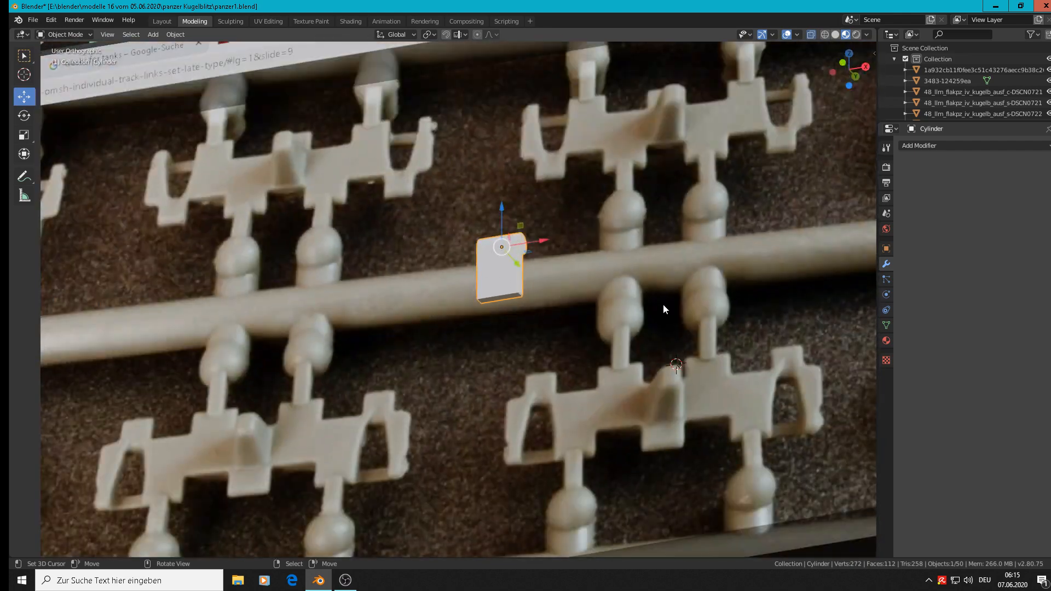
Step: Apply smooth shading to the whole hinge
{"action": "scroll", "coordinate": [580, 296], "scroll_direction": "up", "scroll_amount": 1}
{"action": "middle_click_drag", "start_coordinate": [580, 297], "coordinate": [336, 290], "text": "shift"}
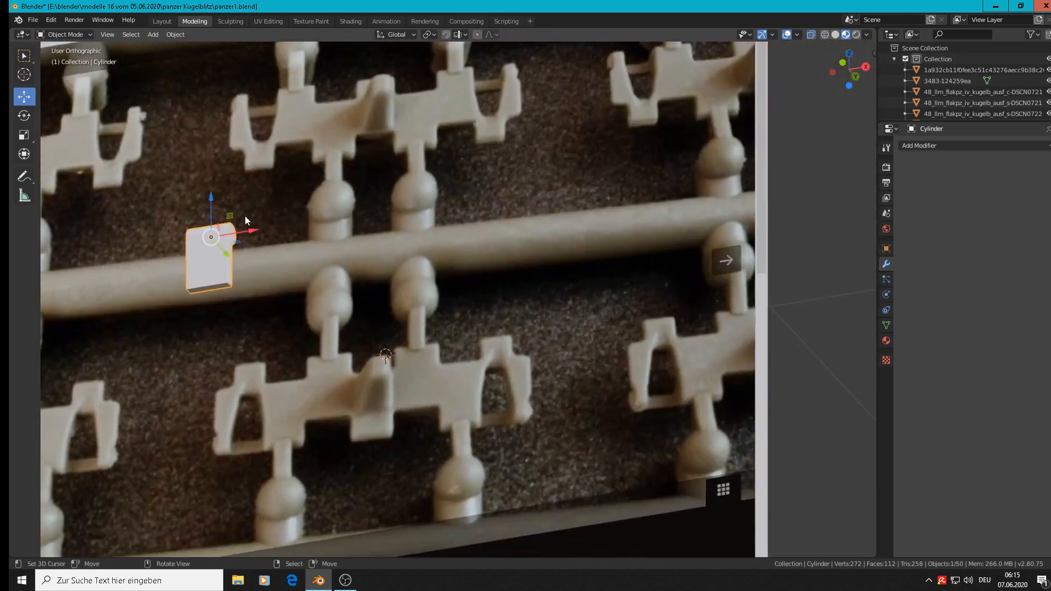
{"action": "scroll", "coordinate": [216, 219], "scroll_direction": "up", "scroll_amount": 6}
{"action": "middle_click_drag", "start_coordinate": [222, 271], "coordinate": [230, 336]}
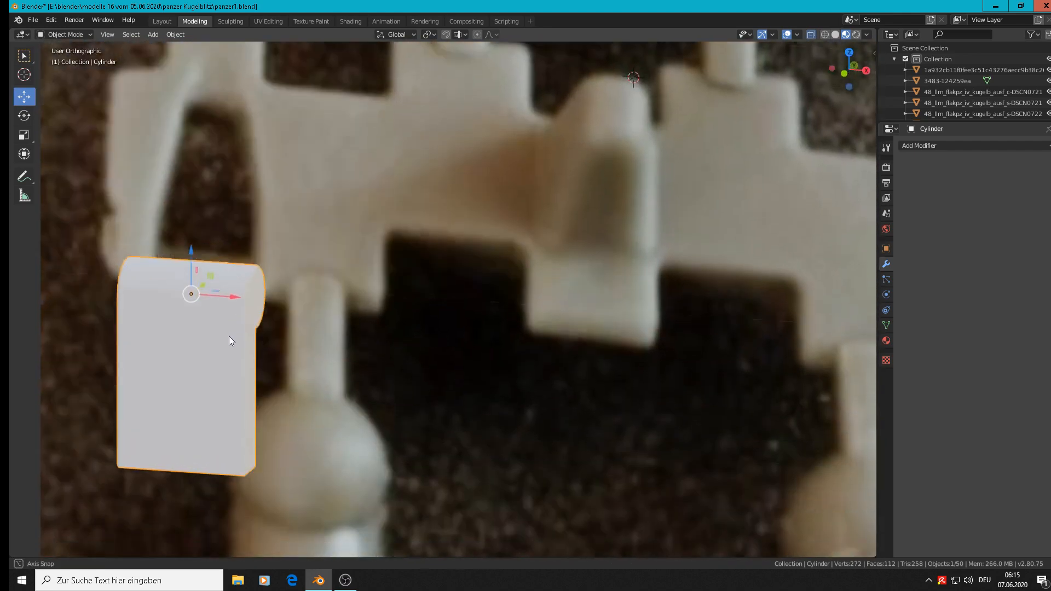
{"action": "scroll", "coordinate": [229, 328], "scroll_direction": "up", "scroll_amount": 3}
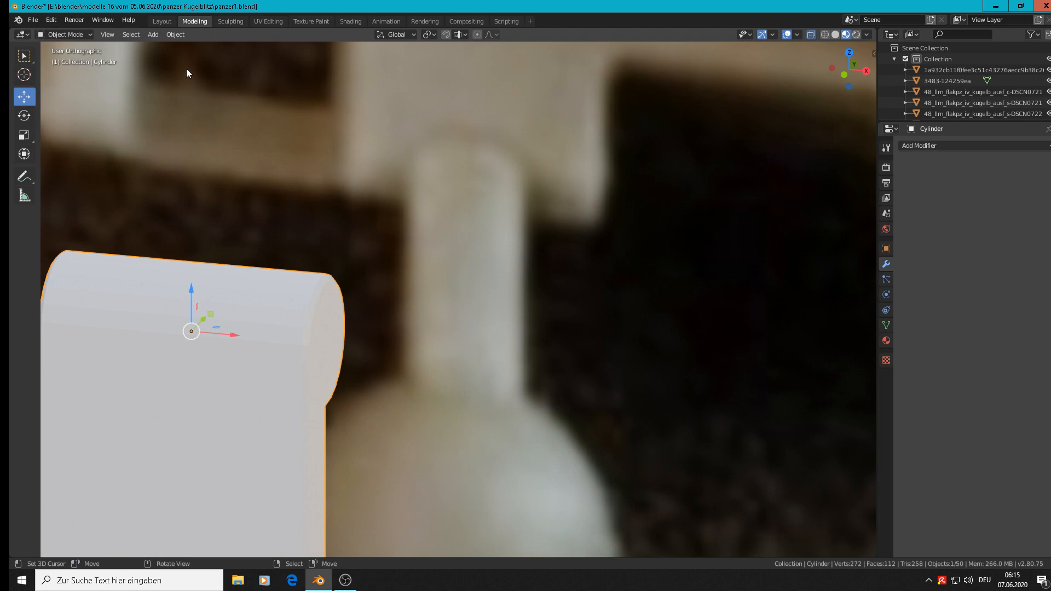
{"action": "left_click", "coordinate": [174, 35]}
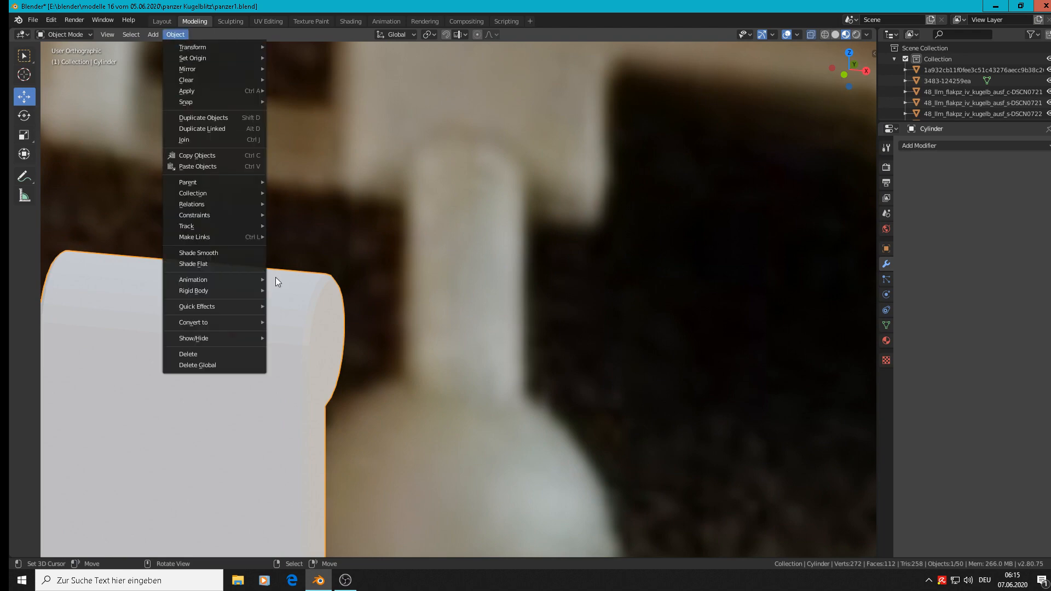
{"action": "left_click", "coordinate": [207, 250]}
Step: Compare the smoothed hinge with the track link in the reference photo from the front
{"action": "scroll", "coordinate": [368, 332], "scroll_direction": "down", "scroll_amount": 8}
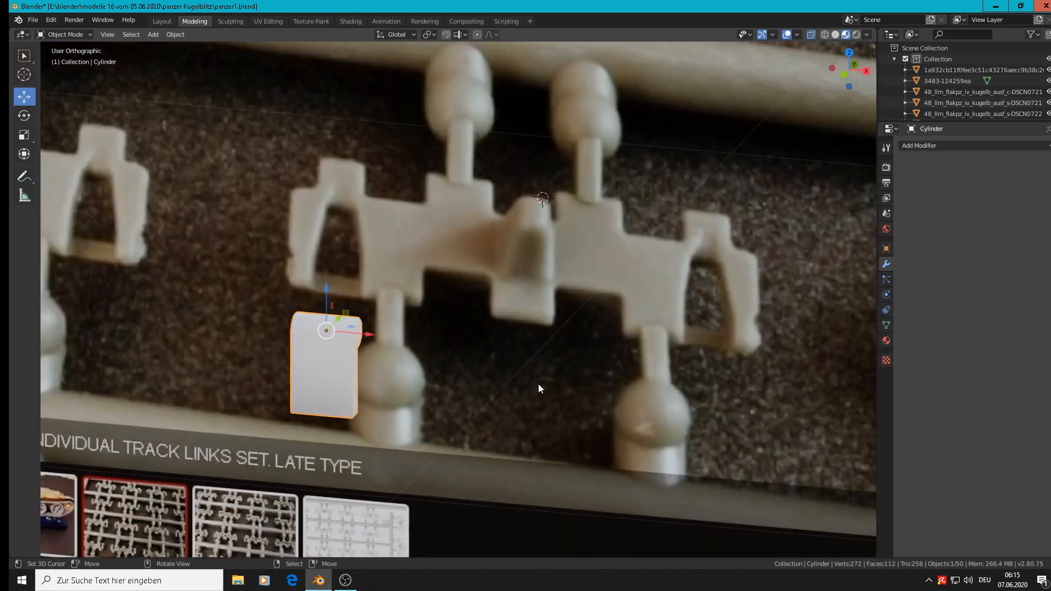
{"action": "middle_click_drag", "start_coordinate": [537, 383], "coordinate": [347, 279], "text": "shift"}
{"action": "key", "text": "KP_1"}
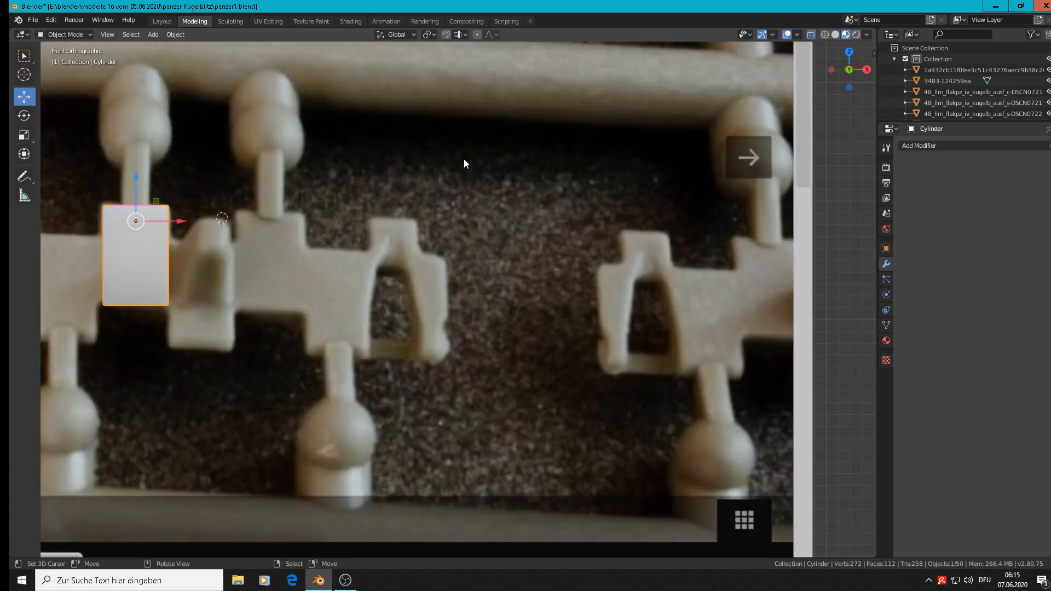
{"action": "scroll", "coordinate": [307, 217], "scroll_direction": "down", "scroll_amount": 3}
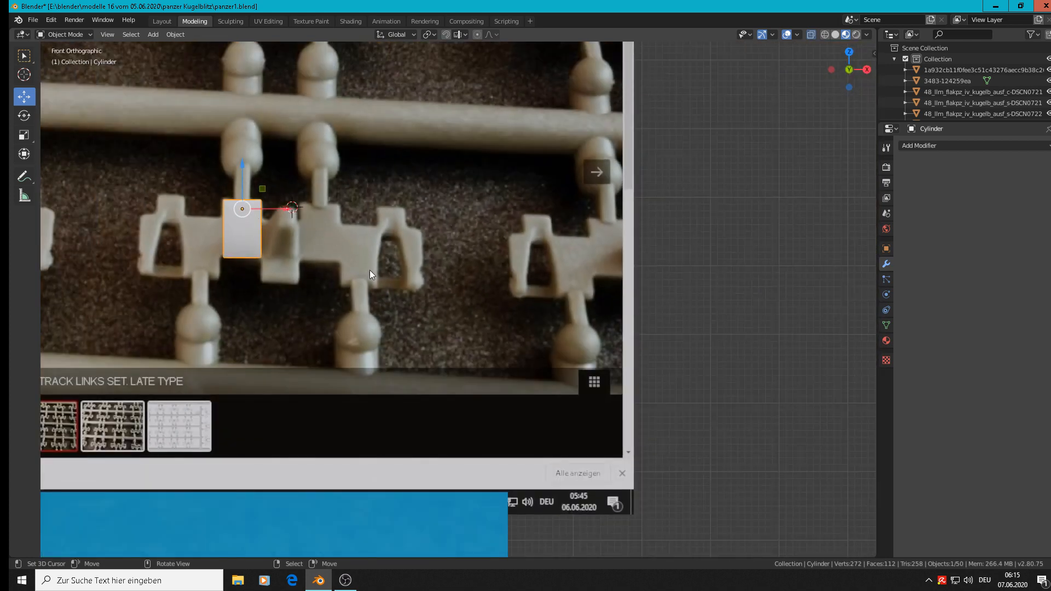
{"action": "middle_click_drag", "start_coordinate": [395, 245], "coordinate": [616, 252], "text": "shift"}
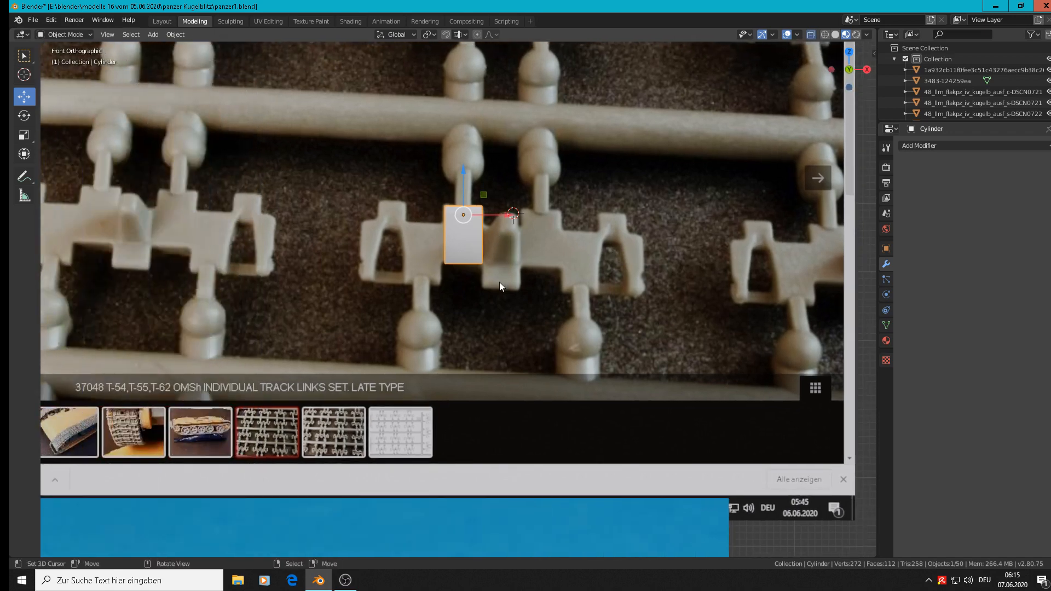
{"action": "scroll", "coordinate": [529, 252], "scroll_direction": "down", "scroll_amount": 3}
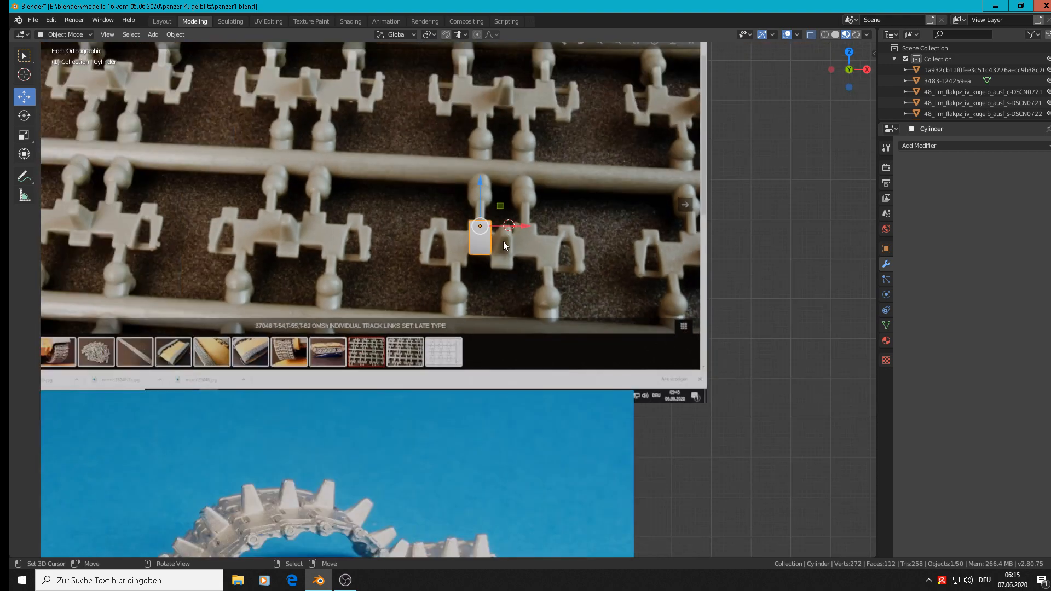
Step: Examine the front and back of the track links in the reference photos and their placement relative to the hinge
{"action": "scroll", "coordinate": [504, 241], "scroll_direction": "down", "scroll_amount": 1}
{"action": "middle_click_drag", "start_coordinate": [451, 219], "coordinate": [531, 434], "text": "shift"}
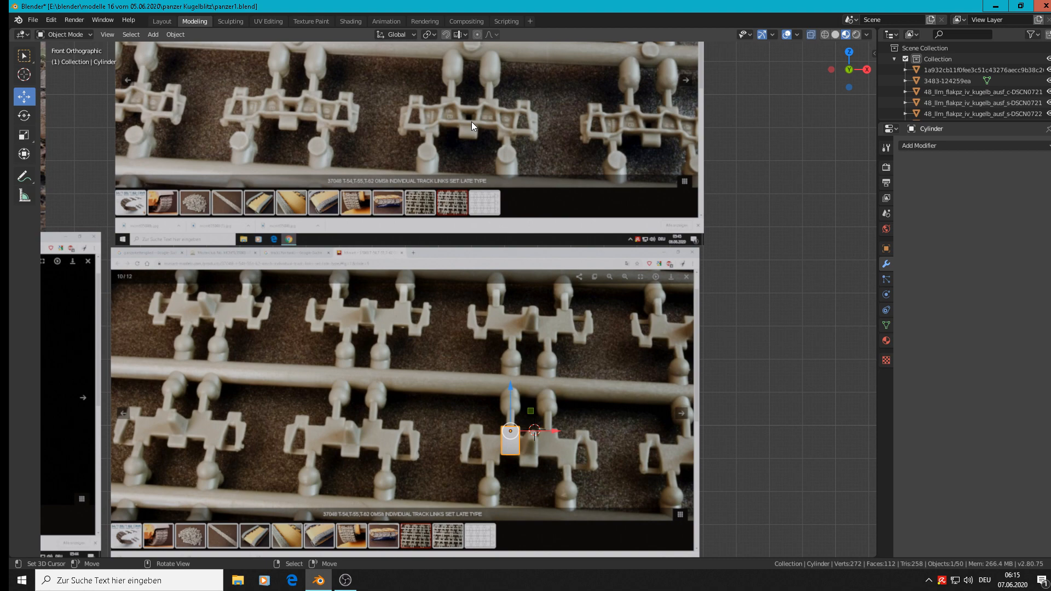
{"action": "scroll", "coordinate": [471, 121], "scroll_direction": "up", "scroll_amount": 6}
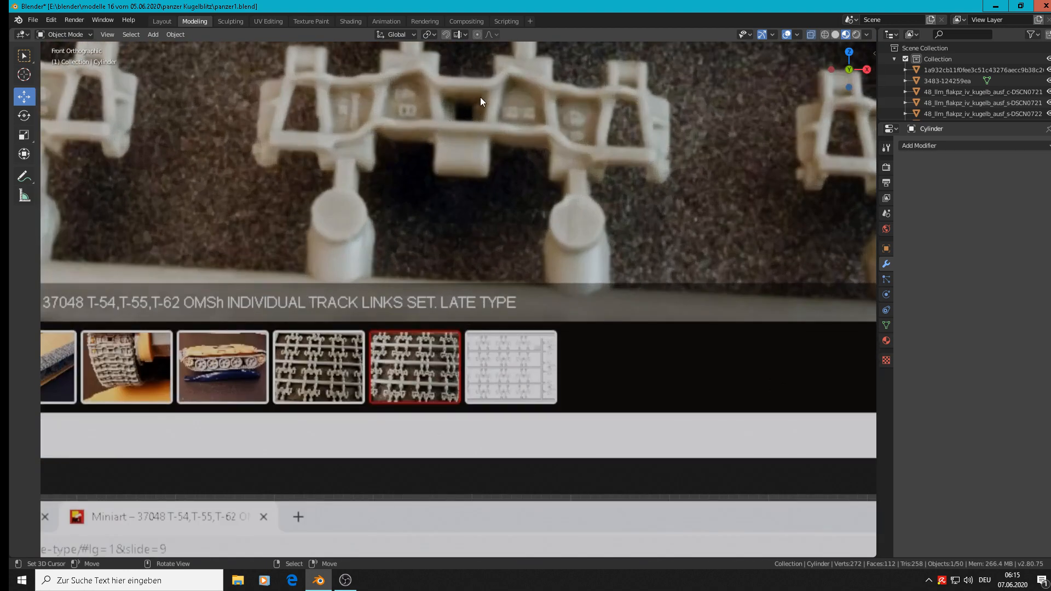
{"action": "scroll", "coordinate": [497, 218], "scroll_direction": "down", "scroll_amount": 6}
{"action": "scroll", "coordinate": [548, 438], "scroll_direction": "up", "scroll_amount": 5}
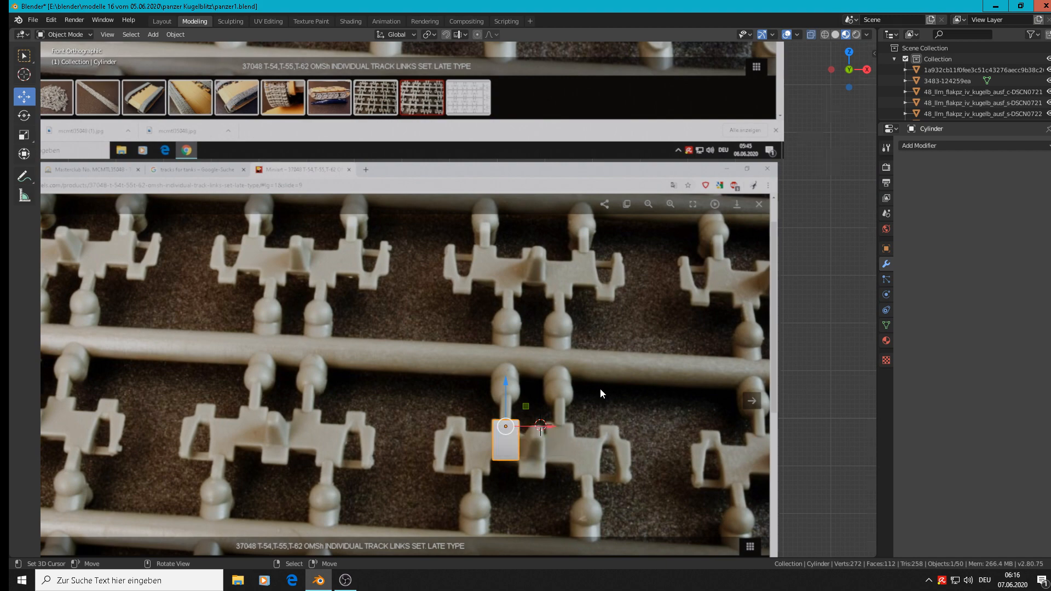
{"action": "scroll", "coordinate": [600, 388], "scroll_direction": "down", "scroll_amount": 4}
{"action": "scroll", "coordinate": [623, 374], "scroll_direction": "up", "scroll_amount": 3}
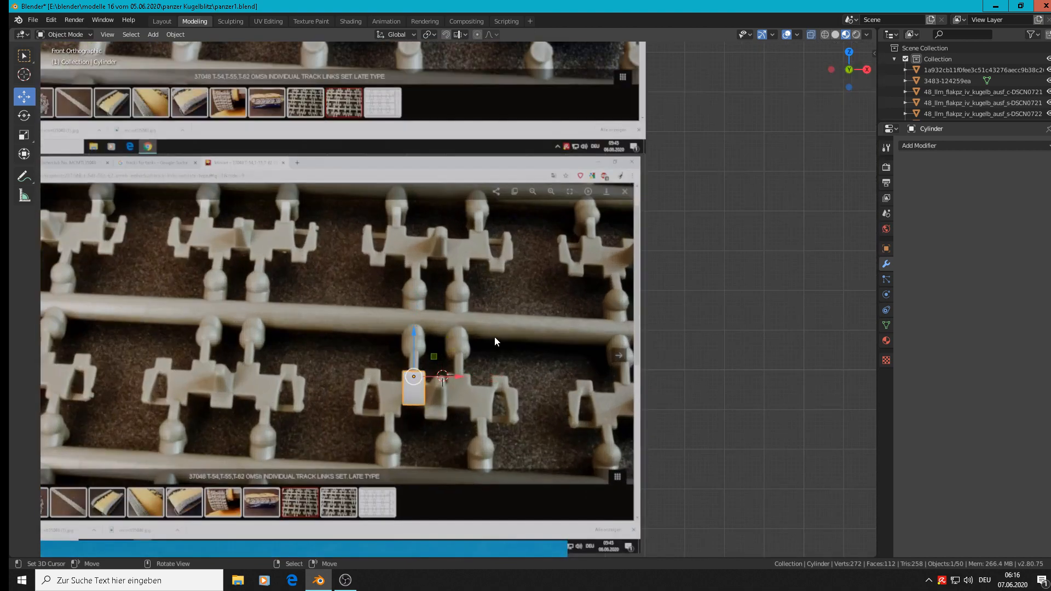
{"action": "scroll", "coordinate": [468, 369], "scroll_direction": "up", "scroll_amount": 3}
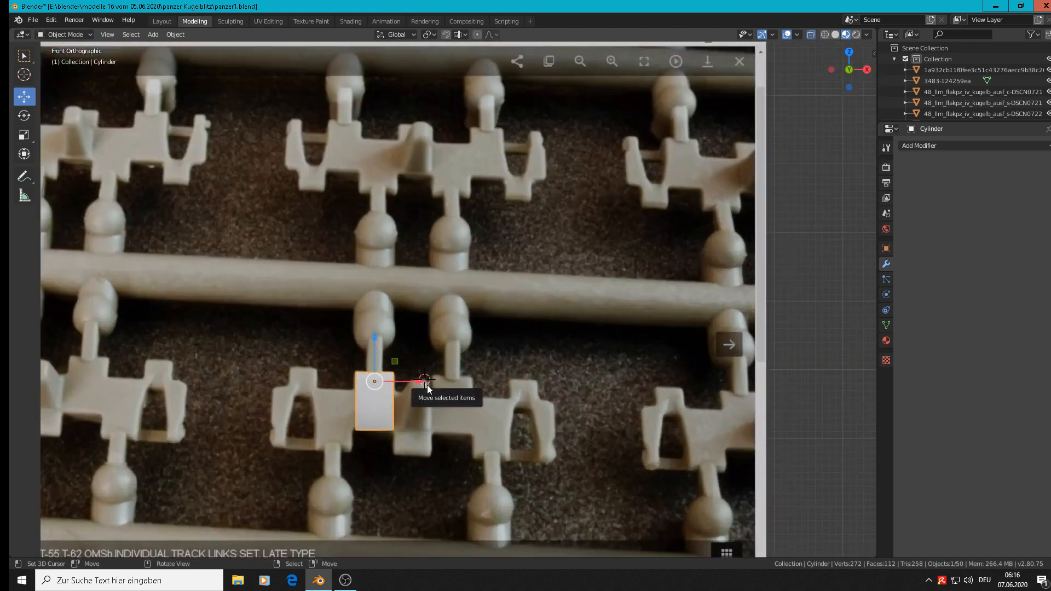
Step: Duplicate the hinge and move the copy about 0.0853 m along X
{"action": "key", "text": "shift+d"}
{"action": "right_click", "coordinate": [426, 386]}
{"action": "left_click_drag", "start_coordinate": [426, 383], "coordinate": [484, 383]}
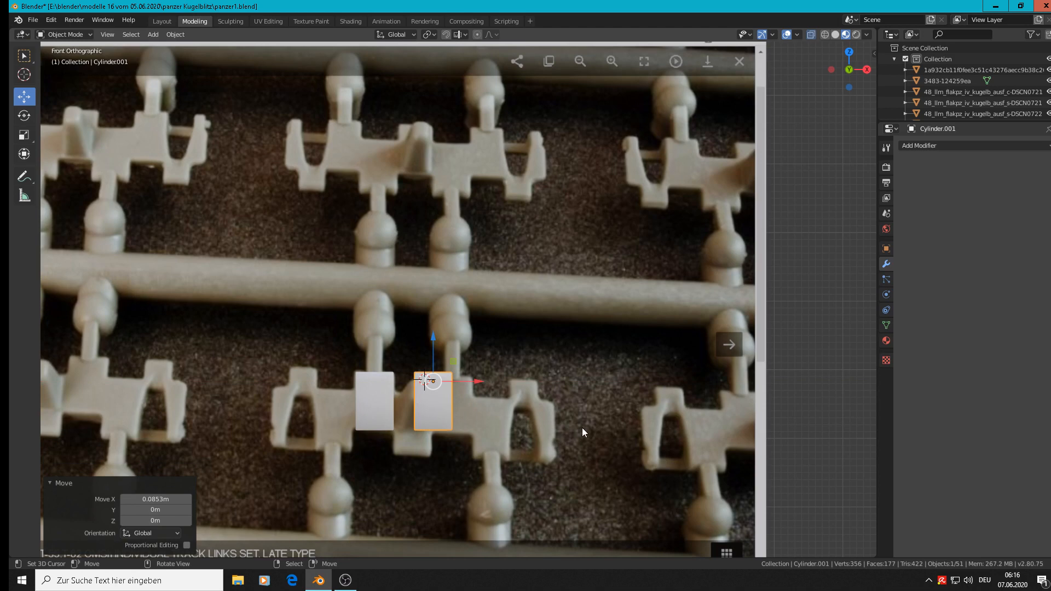
Step: Rotate the hinge copy 180° around Y and move it about -0.0279 m in X and -0.0917 m in Z
{"action": "type", "text": "ry18"}
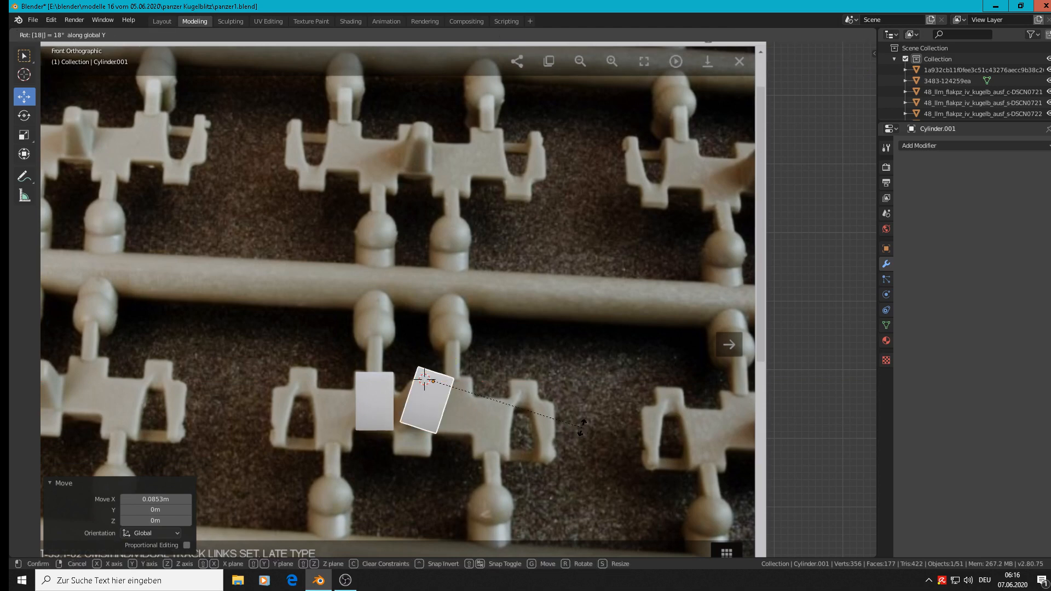
{"action": "type", "text": "0"}
{"action": "key", "text": "Return"}
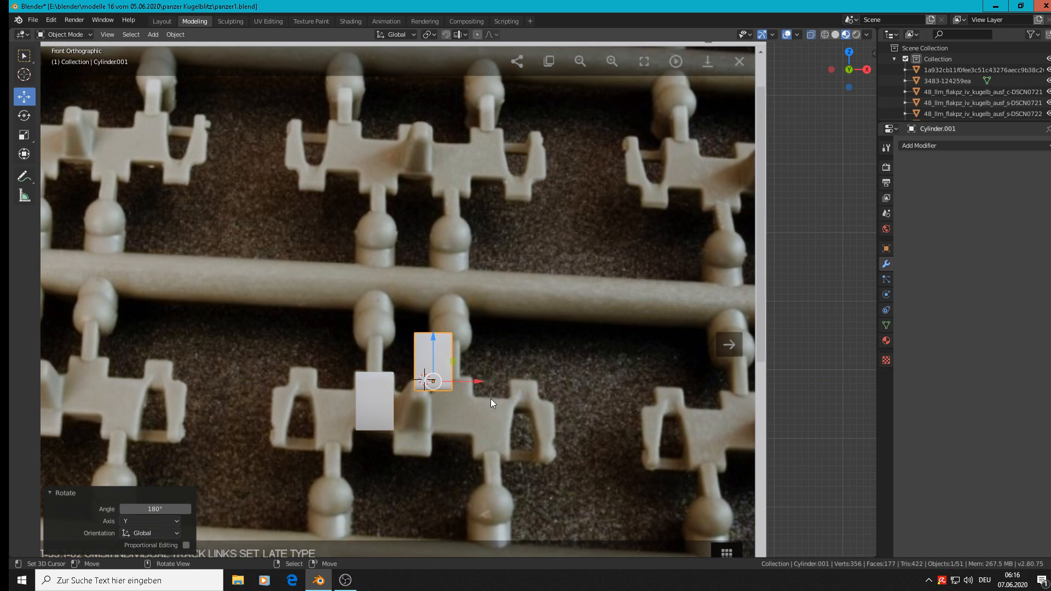
{"action": "key", "text": "g"}
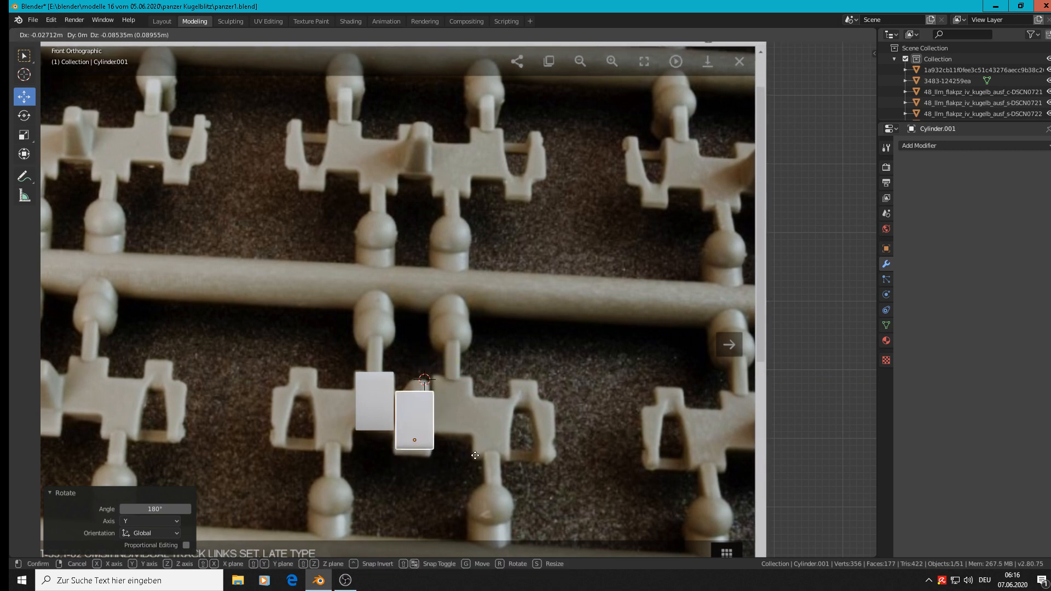
{"action": "left_click", "coordinate": [476, 464]}
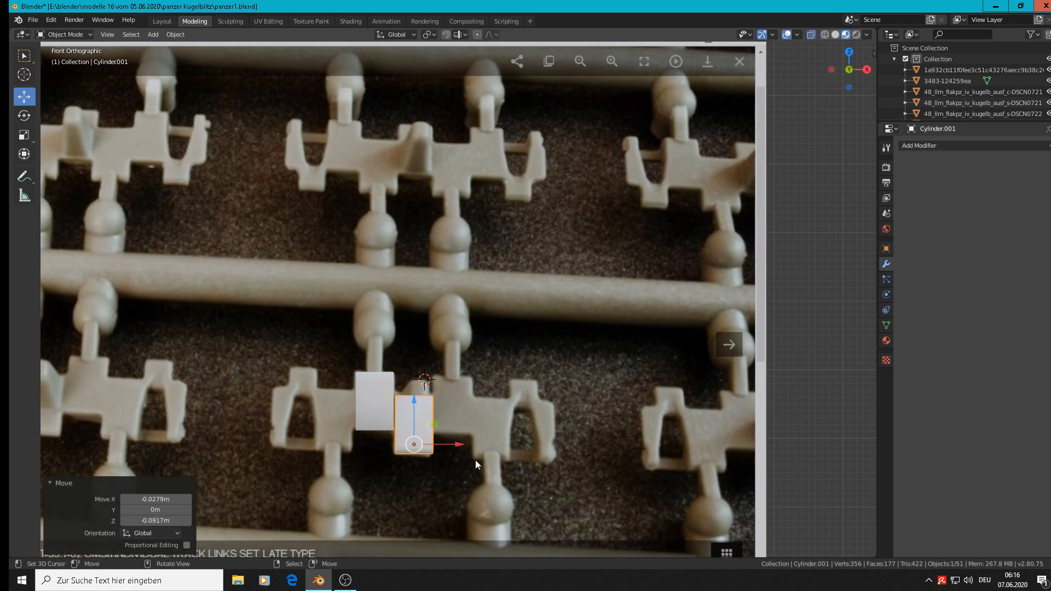
Step: Enter Edit Mode on the hinge copy and select the plate's large rear flat face in face select mode
{"action": "middle_click_drag", "start_coordinate": [475, 460], "coordinate": [422, 411]}
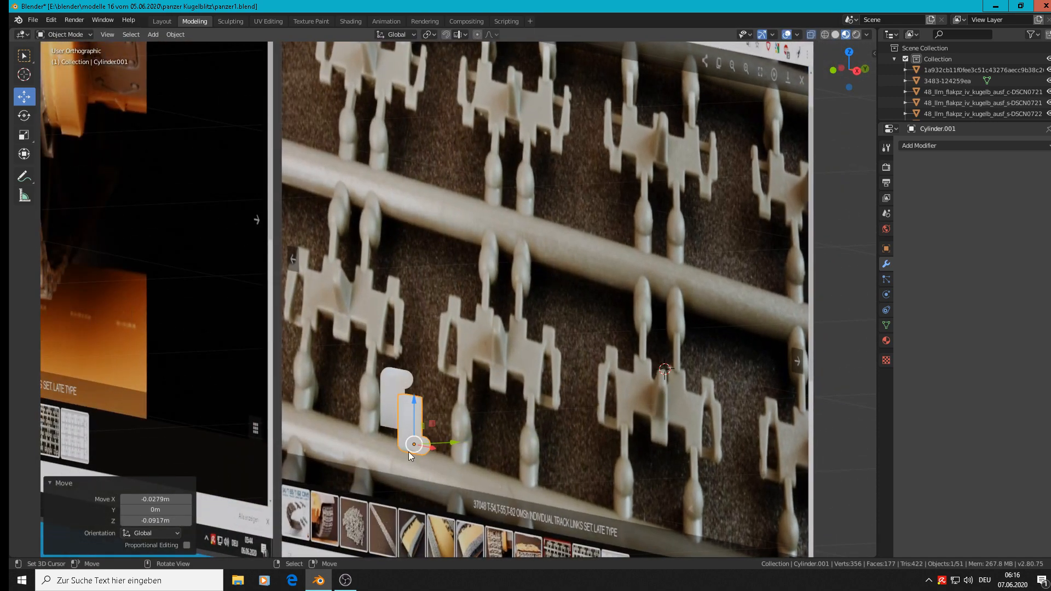
{"action": "scroll", "coordinate": [427, 415], "scroll_direction": "up", "scroll_amount": 4}
{"action": "key", "text": "Tab"}
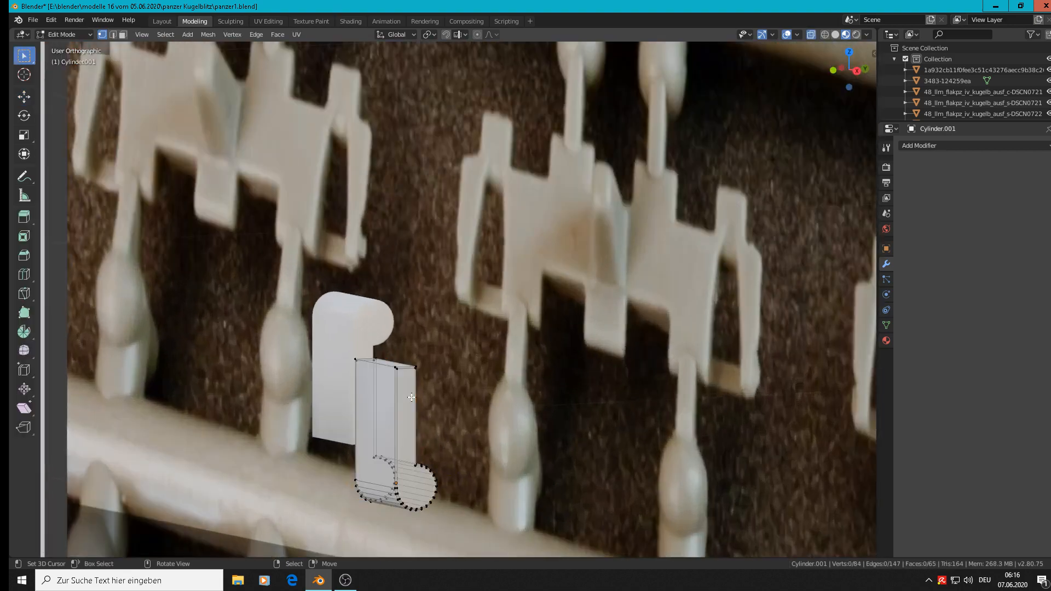
{"action": "scroll", "coordinate": [425, 400], "scroll_direction": "up", "scroll_amount": 3}
{"action": "middle_click_drag", "start_coordinate": [424, 399], "coordinate": [474, 318], "text": "shift"}
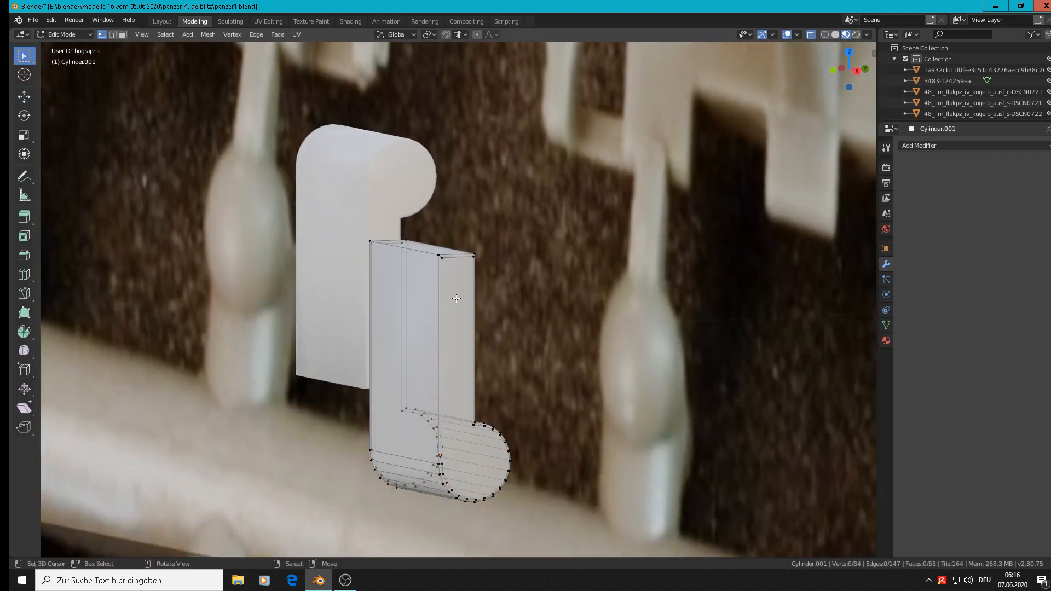
{"action": "middle_click_drag", "start_coordinate": [409, 316], "coordinate": [490, 393]}
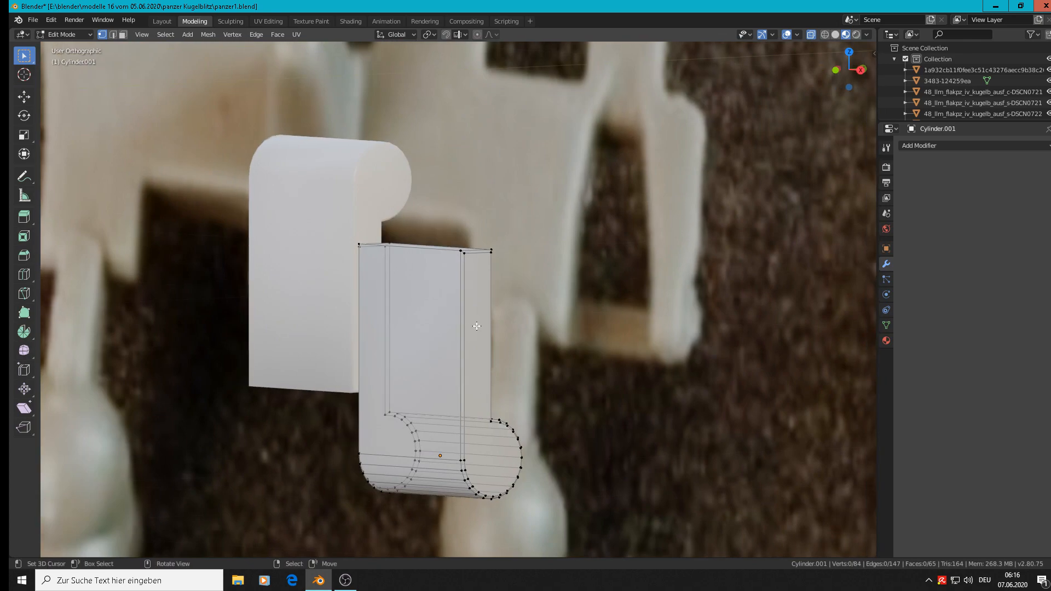
{"action": "middle_click_drag", "start_coordinate": [476, 326], "coordinate": [397, 503]}
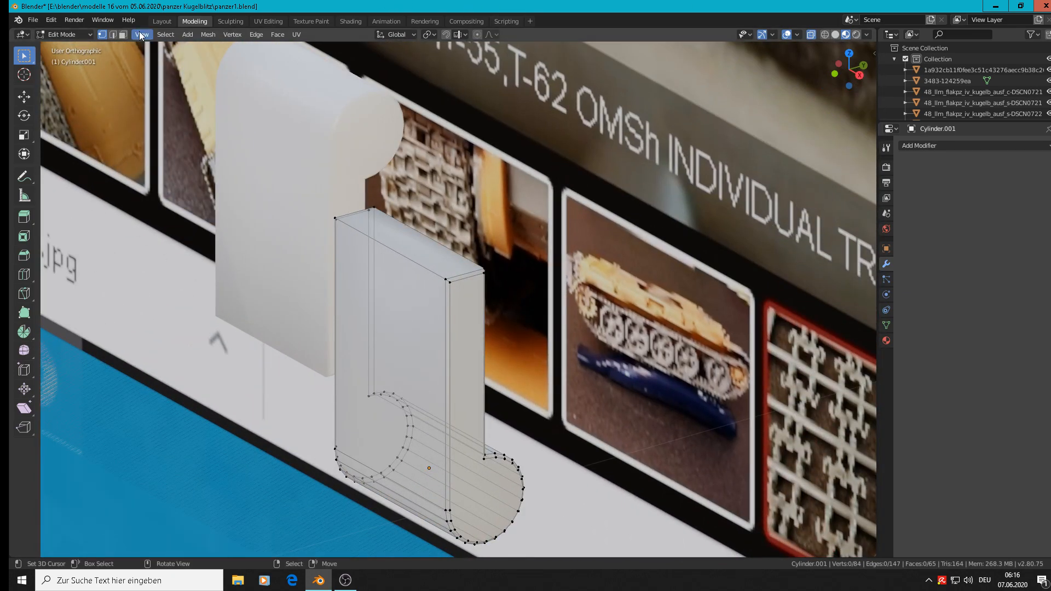
{"action": "left_click", "coordinate": [122, 34]}
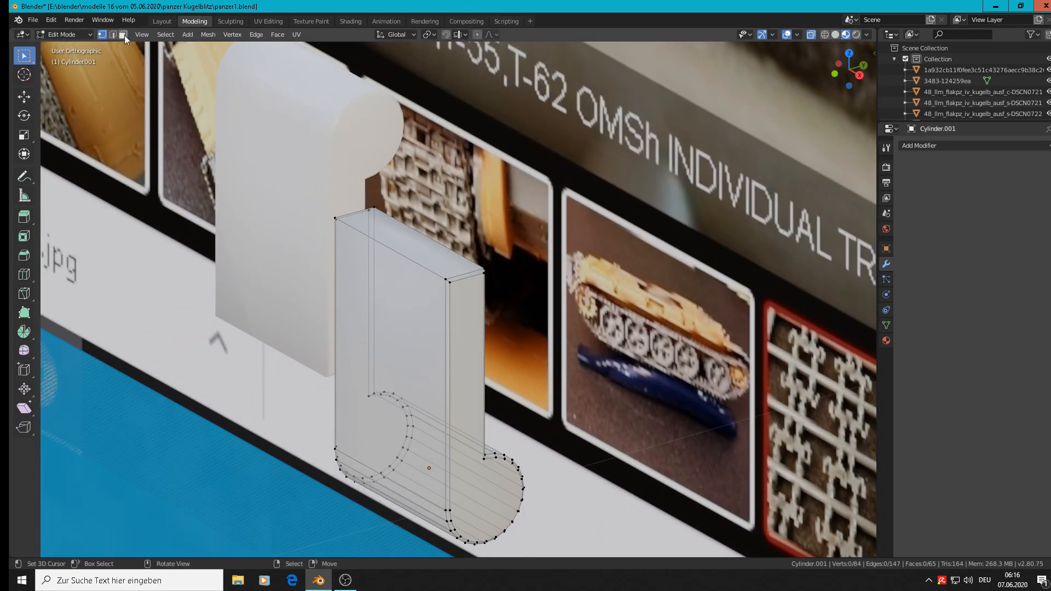
{"action": "left_click", "coordinate": [419, 333]}
{"action": "middle_click_drag", "start_coordinate": [419, 334], "coordinate": [443, 335], "text": "alt"}
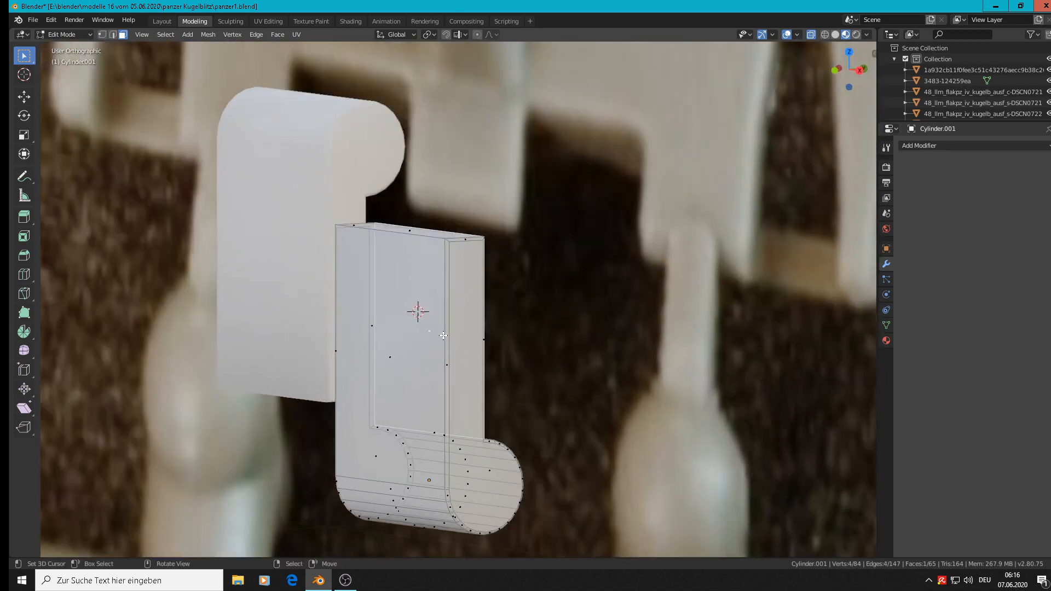
Step: Extrude the selected plate face in place and scale it to about 0.601 to form an inner rectangle
{"action": "scroll", "coordinate": [514, 378], "scroll_direction": "up", "scroll_amount": 2}
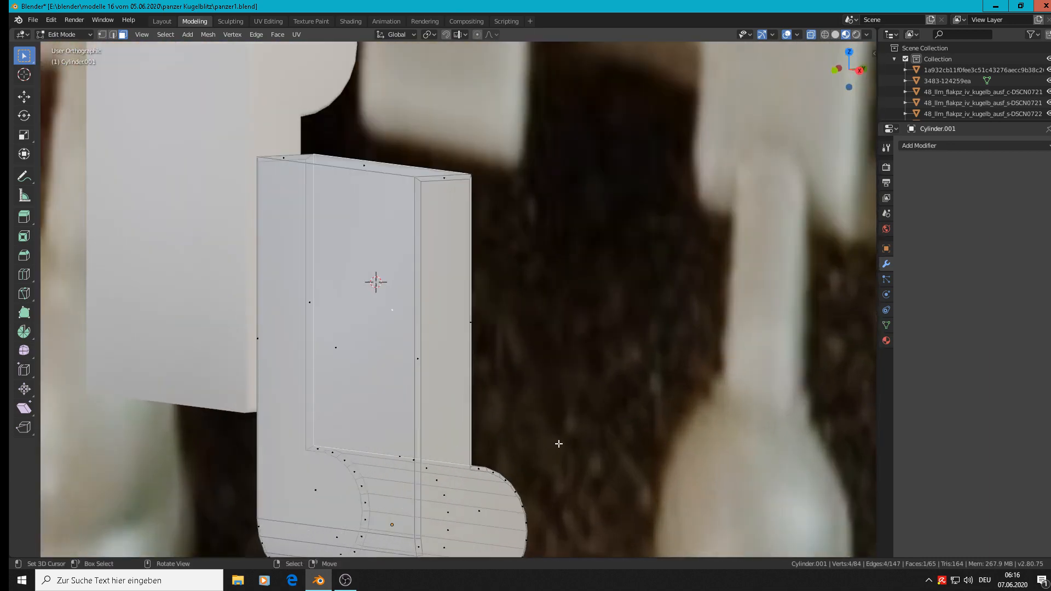
{"action": "key", "text": "e"}
{"action": "key", "text": "s"}
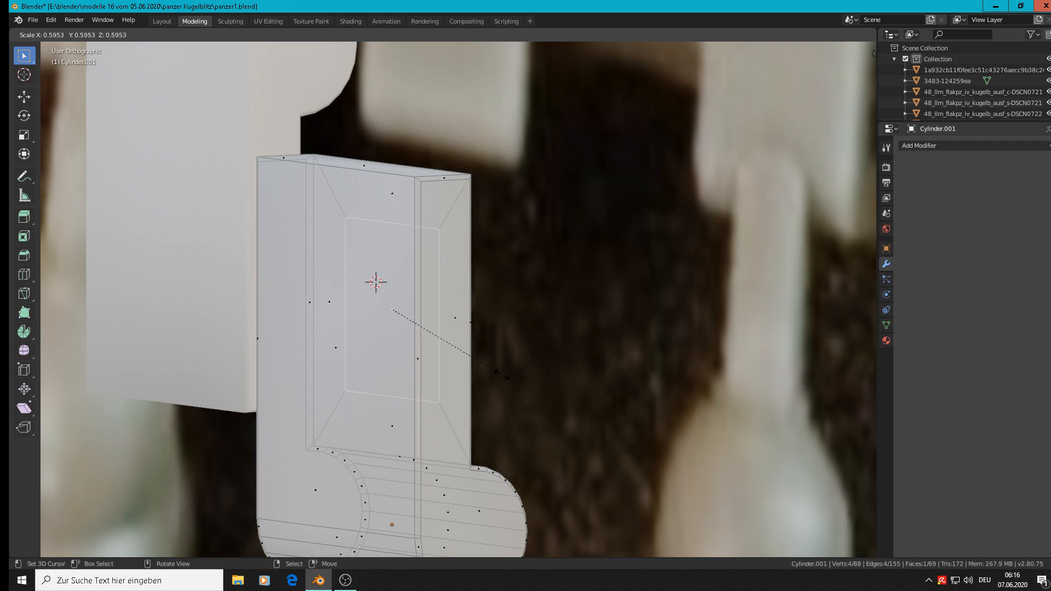
{"action": "left_click", "coordinate": [502, 372]}
Step: Enlarge the inner rectangular face by a factor of about 1.351, using the reference tooth as a guide
{"action": "scroll", "coordinate": [509, 376], "scroll_direction": "down", "scroll_amount": 3}
{"action": "scroll", "coordinate": [509, 376], "scroll_direction": "down", "scroll_amount": 4}
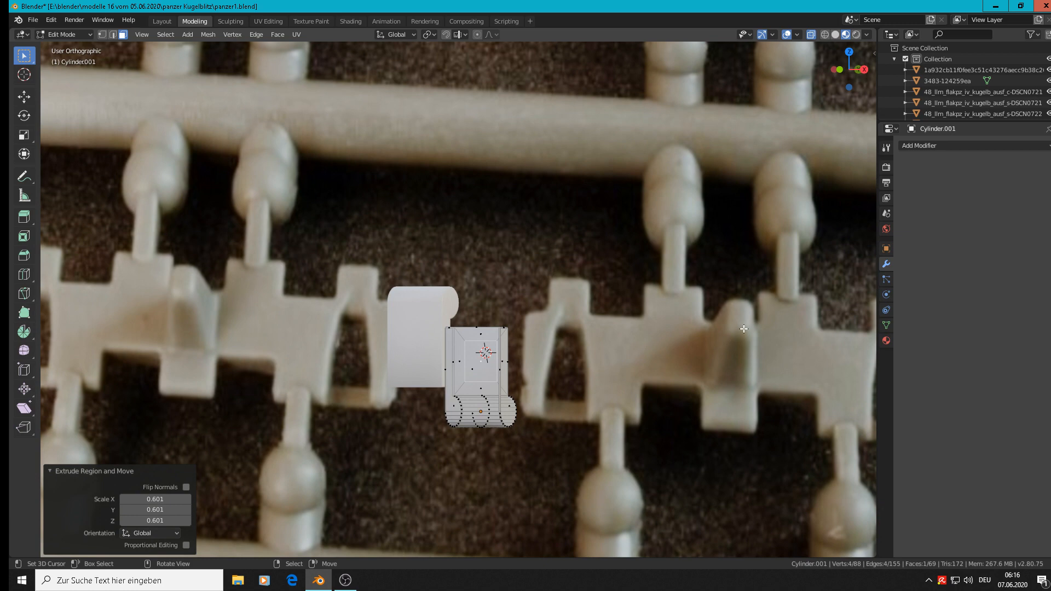
{"action": "middle_click_drag", "start_coordinate": [565, 372], "coordinate": [594, 378]}
{"action": "scroll", "coordinate": [594, 378], "scroll_direction": "up", "scroll_amount": 3}
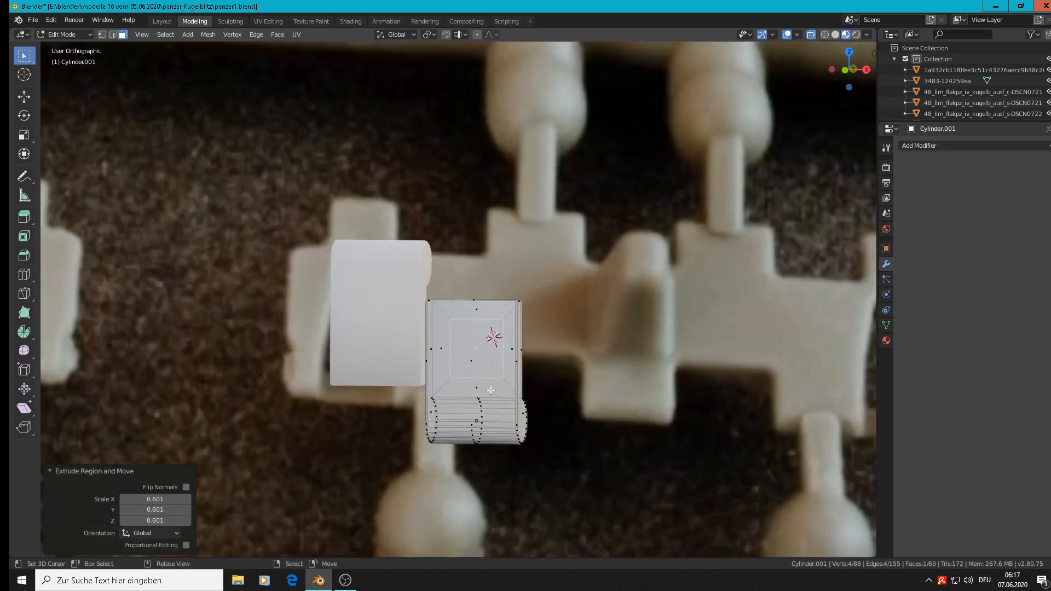
{"action": "key", "text": "s"}
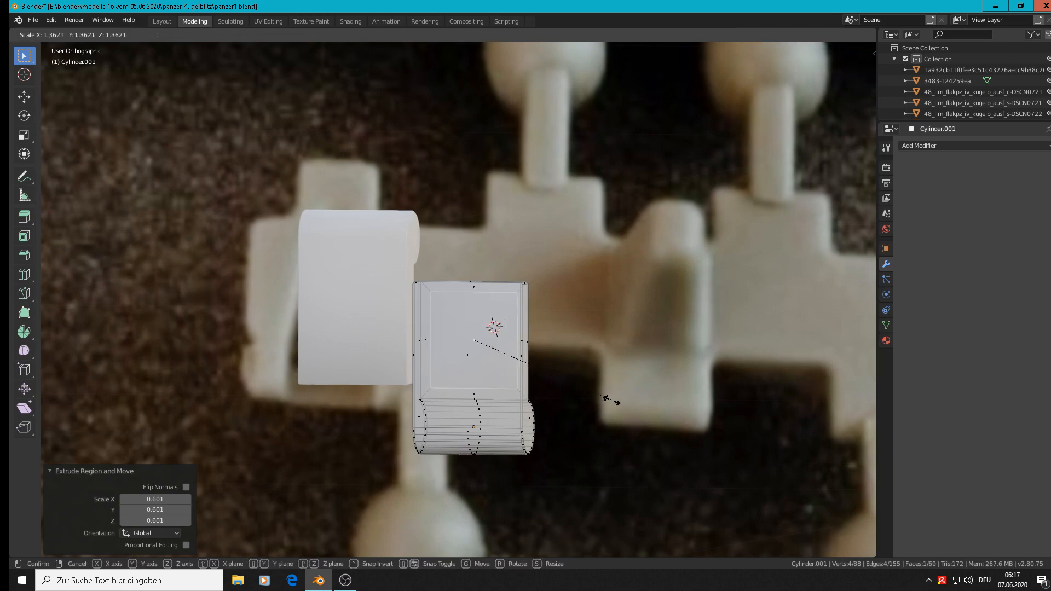
{"action": "left_click", "coordinate": [611, 400]}
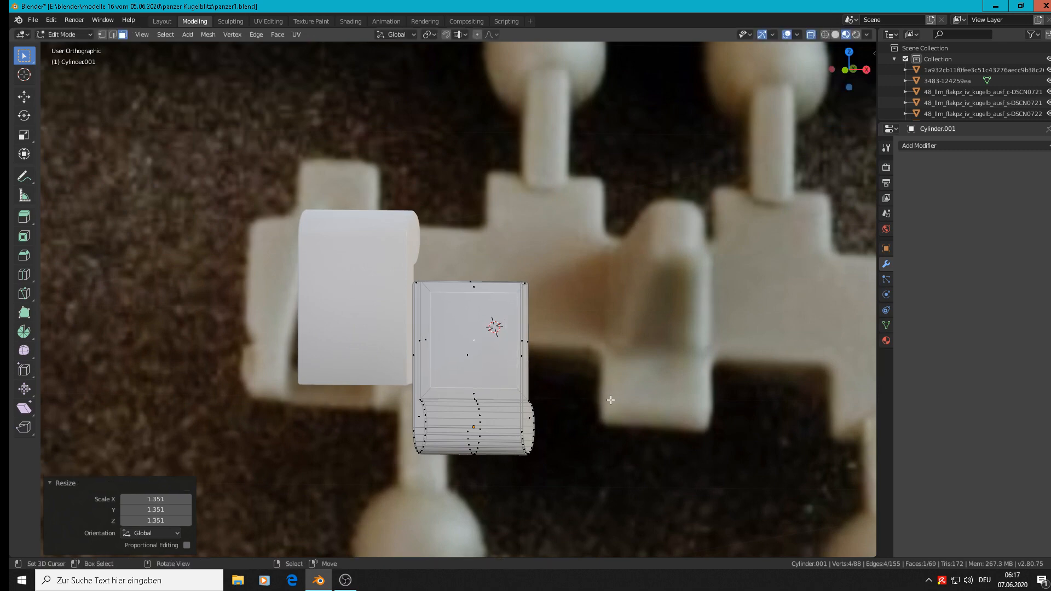
{"action": "middle_click_drag", "start_coordinate": [610, 400], "coordinate": [520, 395]}
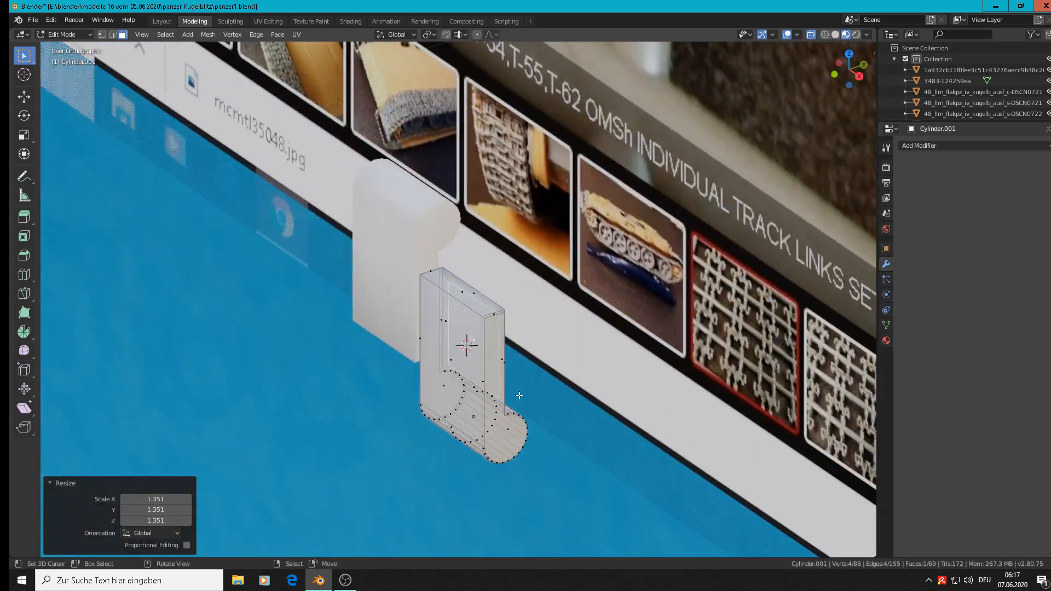
{"action": "scroll", "coordinate": [497, 344], "scroll_direction": "up", "scroll_amount": 4}
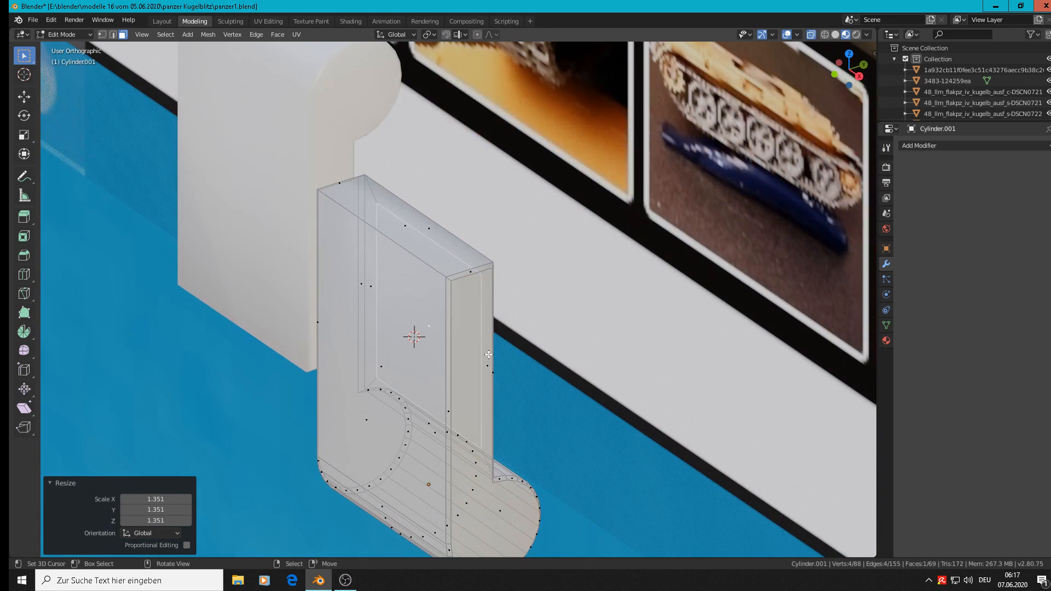
{"action": "key", "text": "g"}
{"action": "key", "text": "y"}
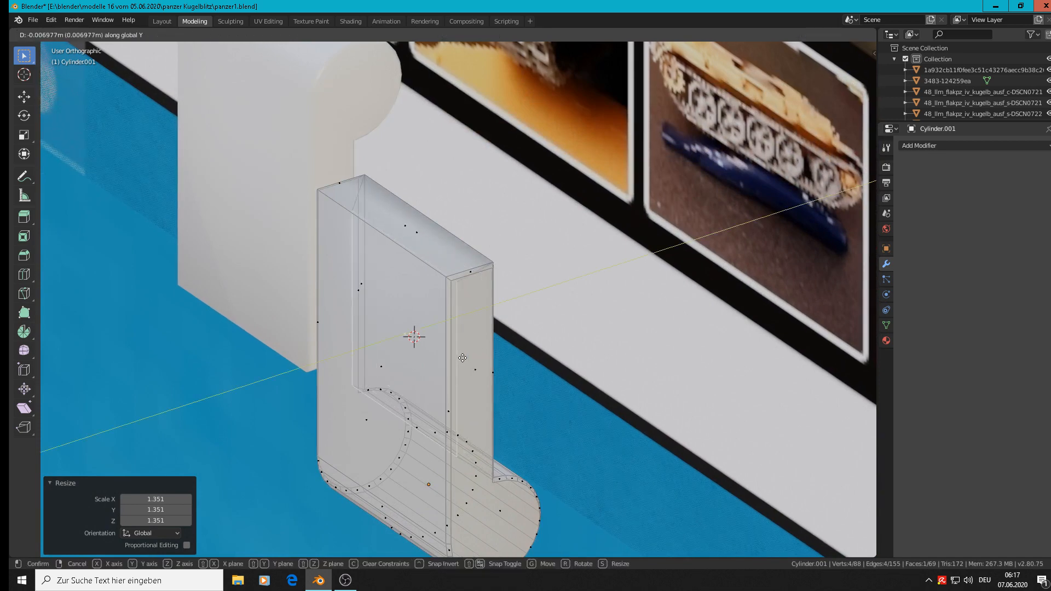
{"action": "left_click", "coordinate": [482, 354]}
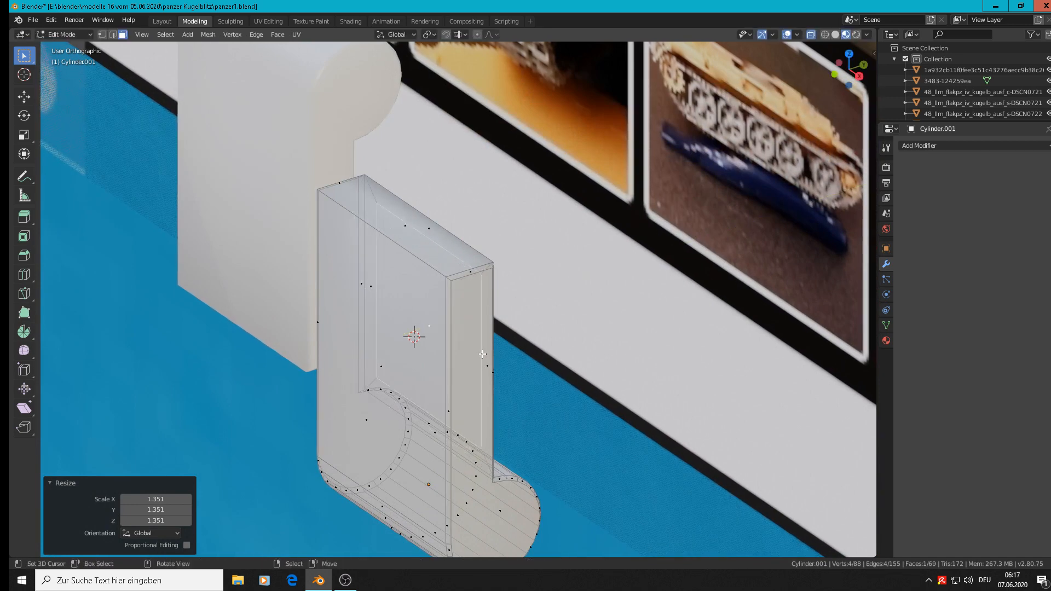
Step: Extrude the inner face again and move the new face about -0.0553 m along Y to form the guide tooth
{"action": "key", "text": "e"}
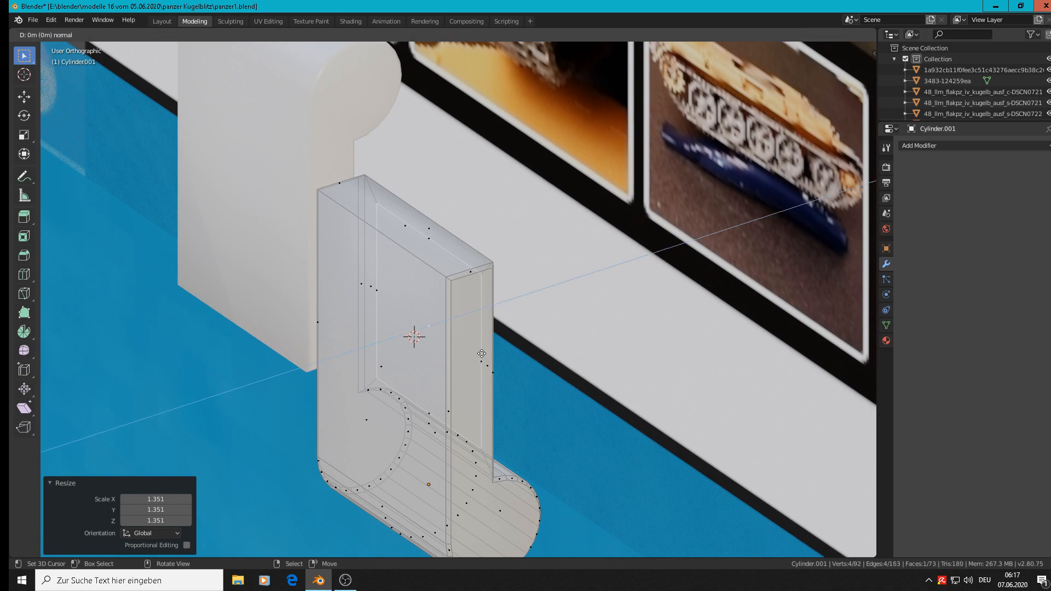
{"action": "key", "text": "s"}
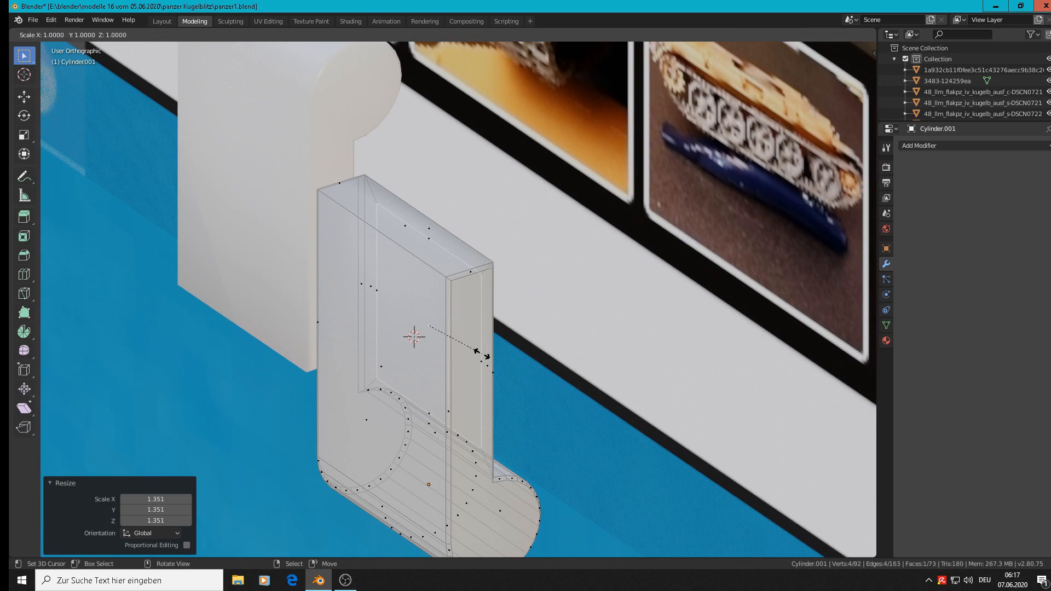
{"action": "key", "text": "Escape"}
{"action": "key", "text": "g"}
{"action": "key", "text": "y"}
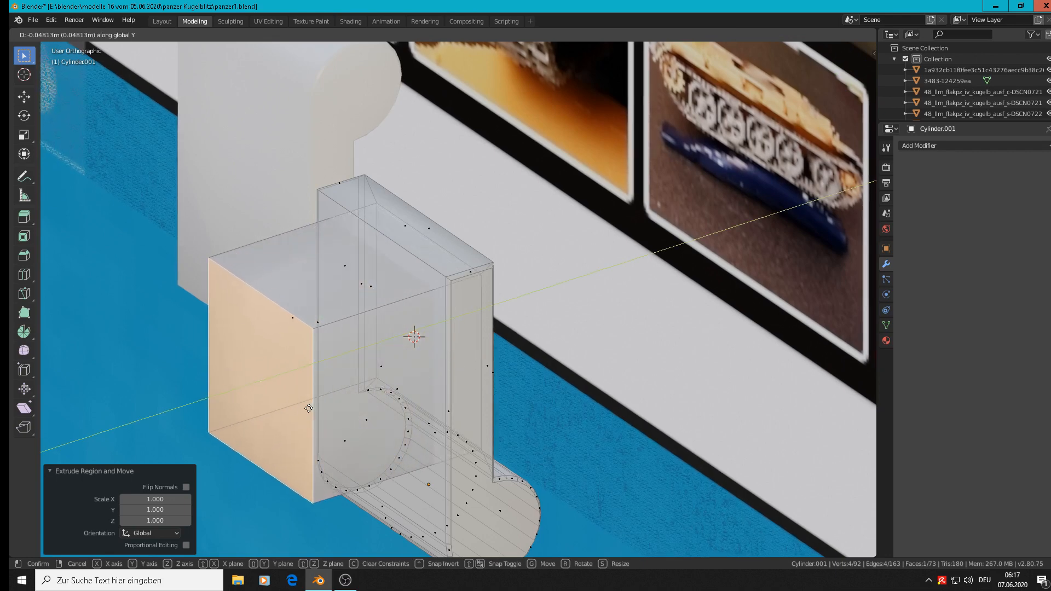
{"action": "left_click", "coordinate": [288, 415]}
Step: Taper the guide tooth by scaling its end face to about 0.472
{"action": "scroll", "coordinate": [296, 408], "scroll_direction": "down", "scroll_amount": 5}
{"action": "middle_click_drag", "start_coordinate": [300, 404], "coordinate": [366, 389]}
{"action": "key", "text": "s"}
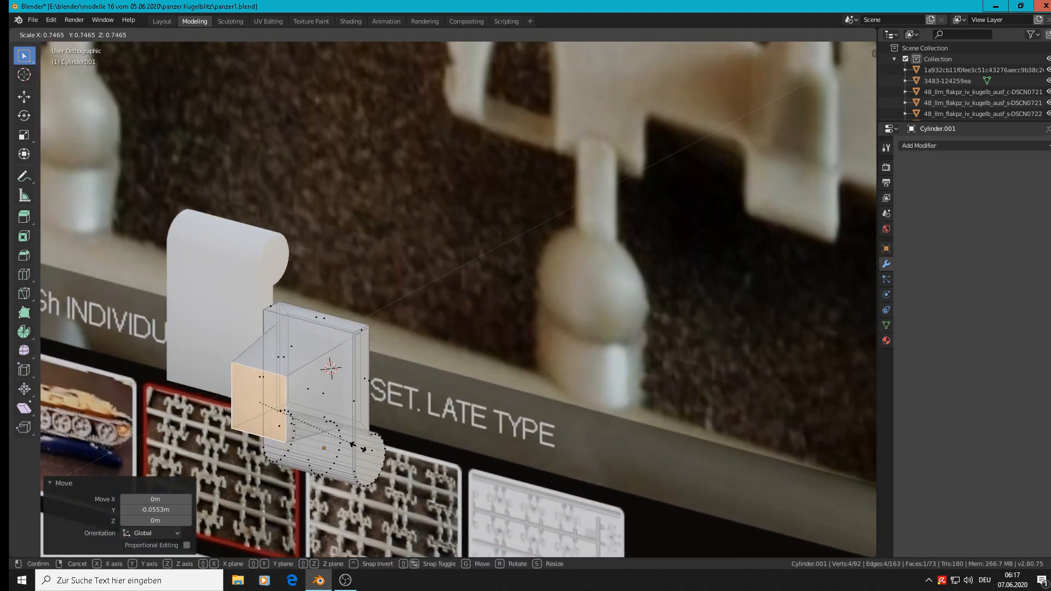
{"action": "left_click", "coordinate": [322, 421]}
Step: Lengthen the guide tooth by moving its end face about -0.0181 m along Y, comparing it with the reference photo
{"action": "middle_click_drag", "start_coordinate": [322, 421], "coordinate": [421, 402]}
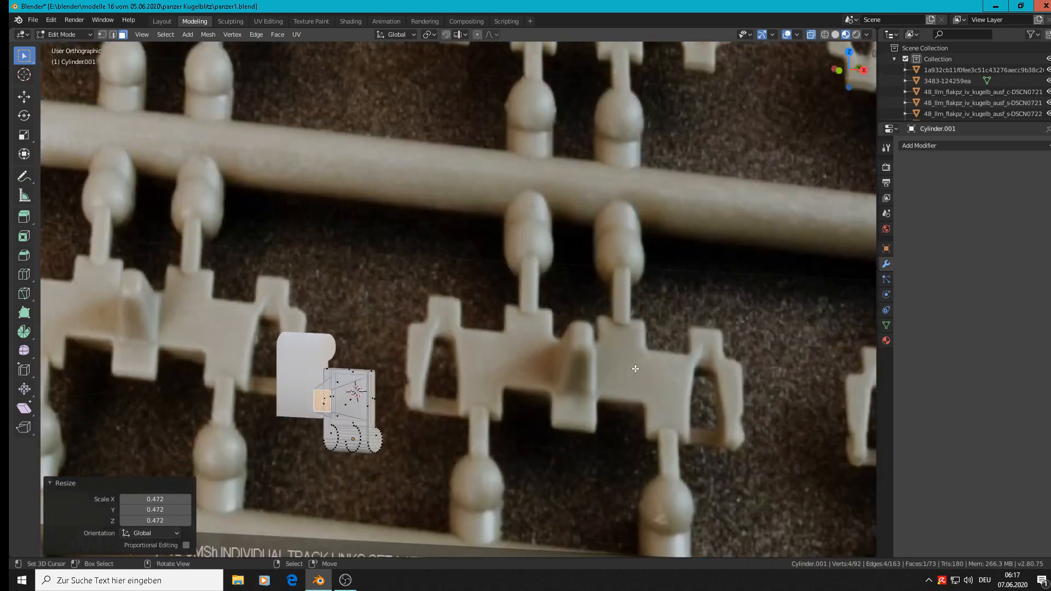
{"action": "middle_click_drag", "start_coordinate": [528, 375], "coordinate": [391, 406]}
{"action": "scroll", "coordinate": [514, 399], "scroll_direction": "down", "scroll_amount": 3}
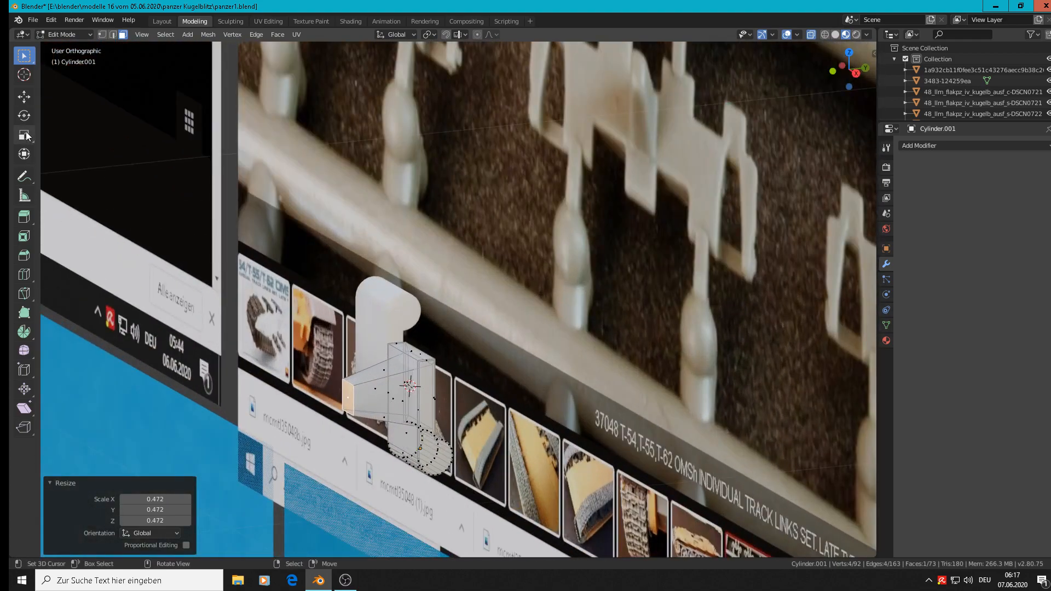
{"action": "left_click", "coordinate": [23, 97]}
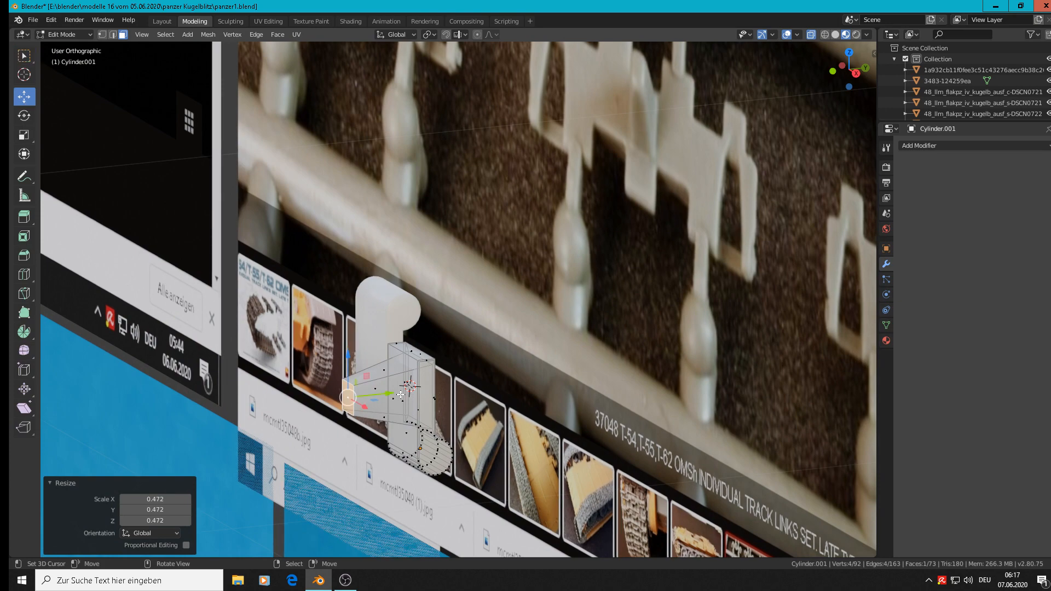
{"action": "left_click_drag", "start_coordinate": [382, 394], "coordinate": [354, 396]}
{"action": "middle_click_drag", "start_coordinate": [355, 396], "coordinate": [425, 392]}
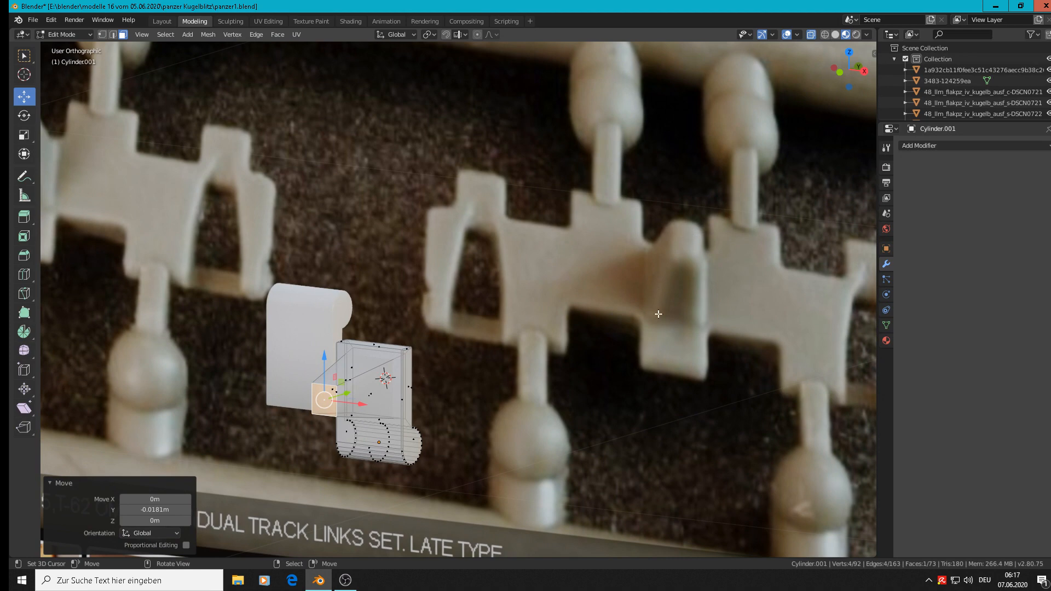
Step: Select the inner edge loop around the rectangular recess on the back of the guide tooth part
{"action": "scroll", "coordinate": [369, 399], "scroll_direction": "up", "scroll_amount": 5}
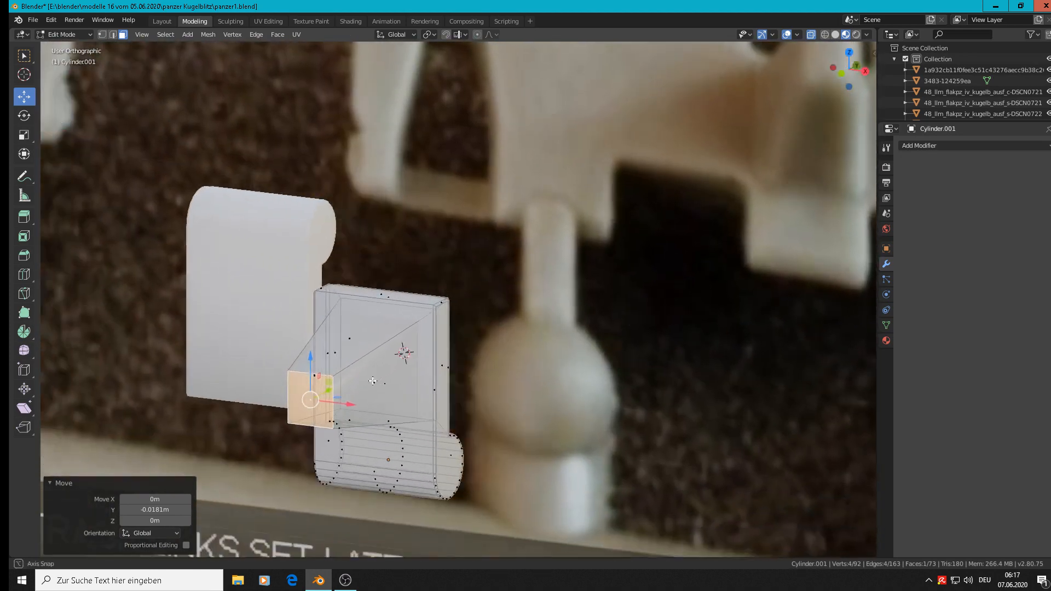
{"action": "middle_click_drag", "start_coordinate": [373, 381], "coordinate": [220, 375]}
{"action": "scroll", "coordinate": [510, 369], "scroll_direction": "up", "scroll_amount": 3}
{"action": "key", "text": "Tab"}
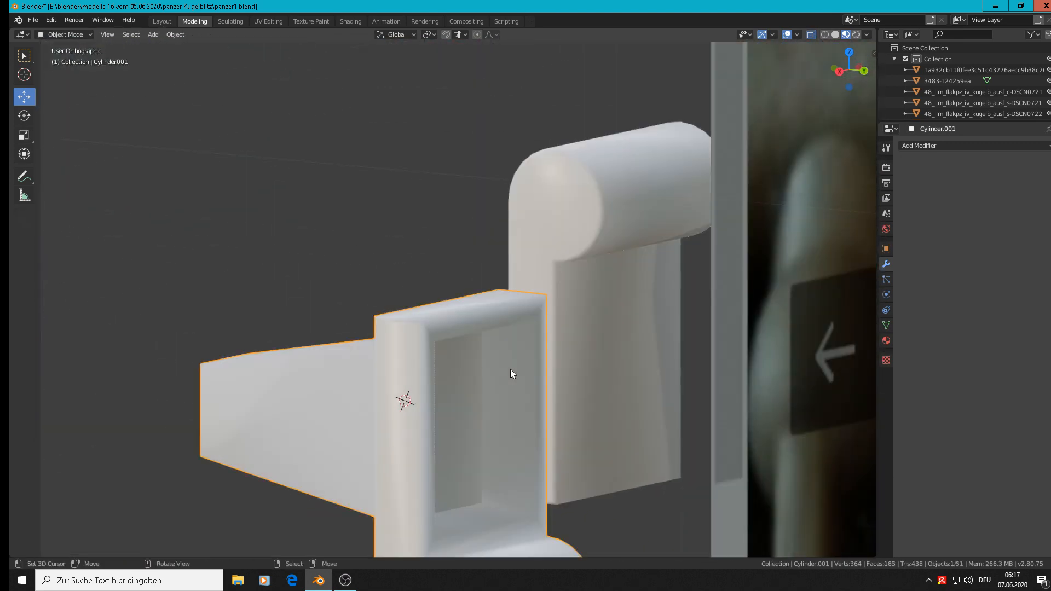
{"action": "key", "text": "Tab"}
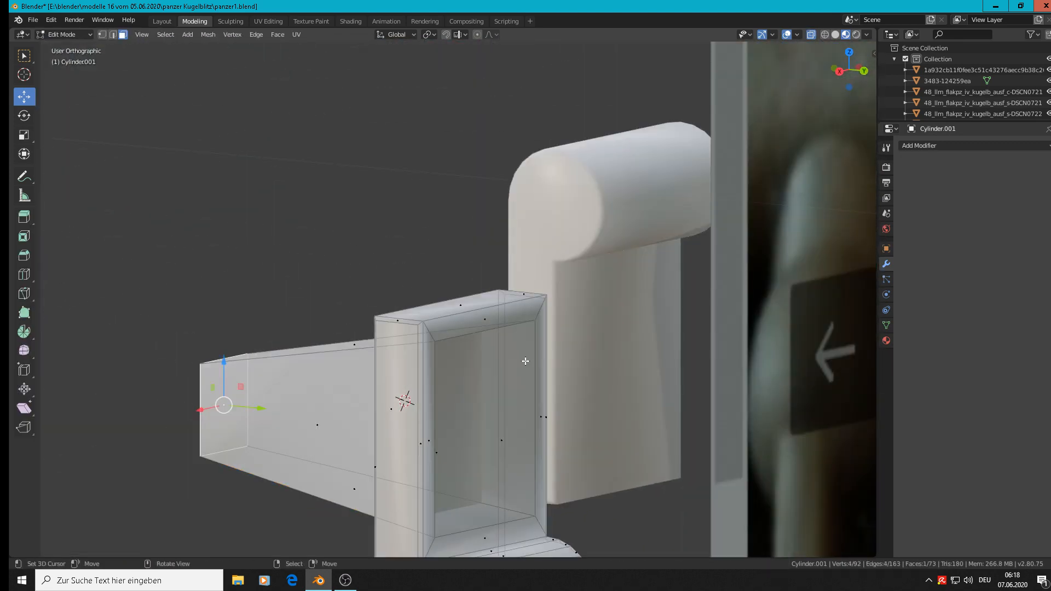
{"action": "left_click", "coordinate": [113, 34]}
{"action": "left_click", "coordinate": [469, 346], "text": "alt"}
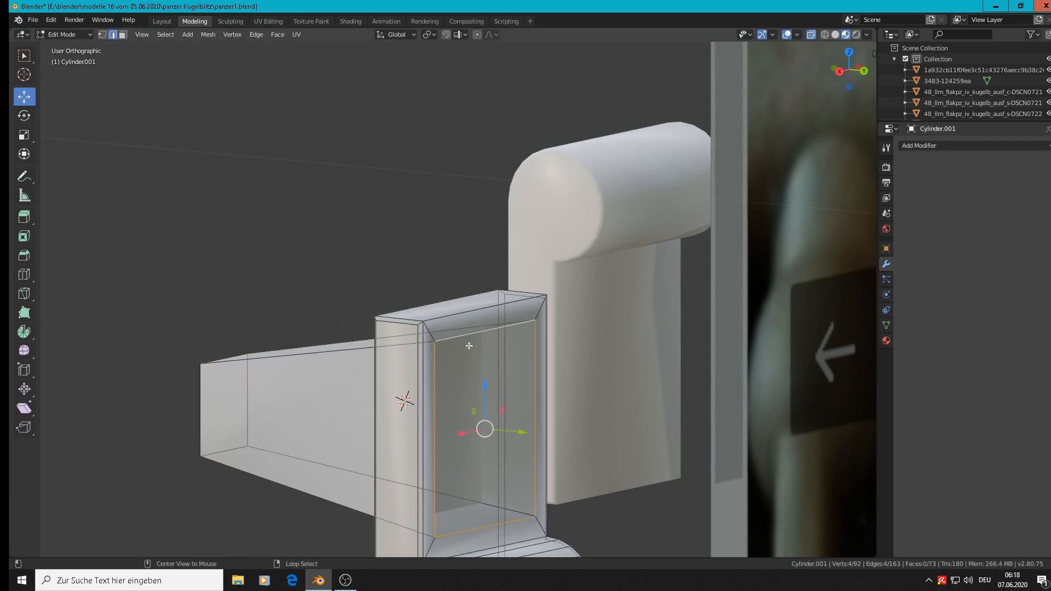
Step: Add the guide tooth's lengthwise and end-face edges to the selection and bevel them about 0.00208 m with one segment
{"action": "middle_click_drag", "start_coordinate": [426, 389], "coordinate": [502, 404]}
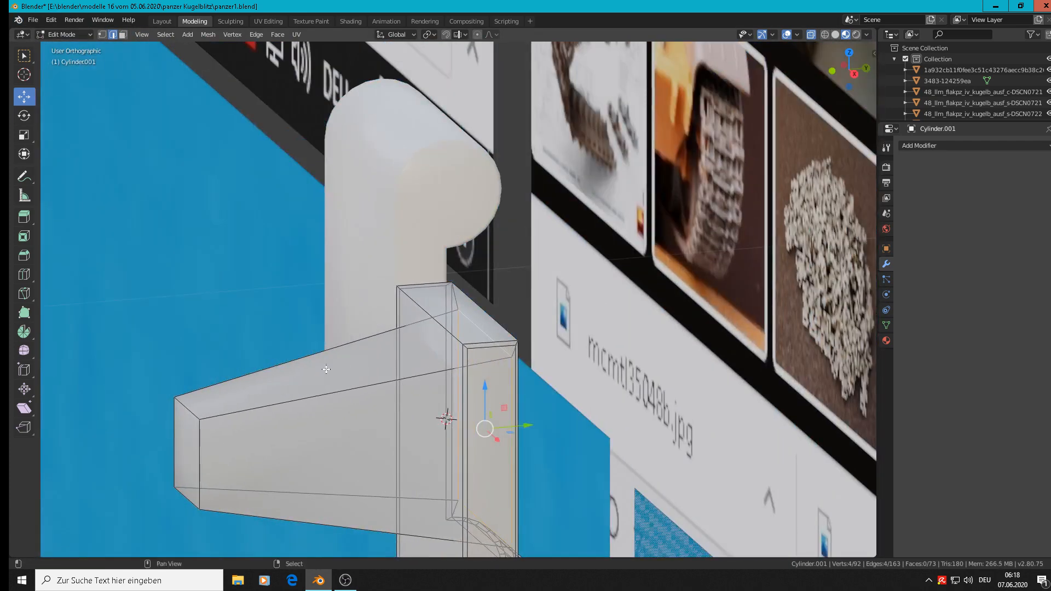
{"action": "right_click", "coordinate": [315, 396], "text": "shift"}
{"action": "right_click", "coordinate": [252, 373], "text": "shift"}
{"action": "right_click", "coordinate": [163, 448], "text": "shift"}
{"action": "right_click", "coordinate": [207, 458], "text": "shift"}
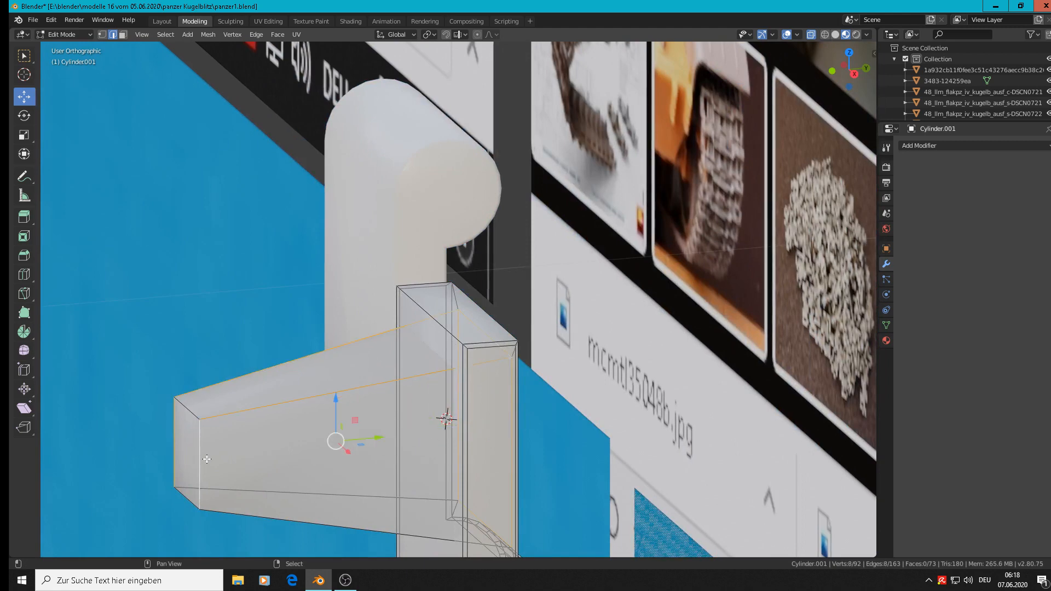
{"action": "right_click", "coordinate": [190, 411], "text": "shift"}
{"action": "right_click", "coordinate": [173, 526], "text": "shift"}
{"action": "right_click", "coordinate": [260, 492], "text": "shift"}
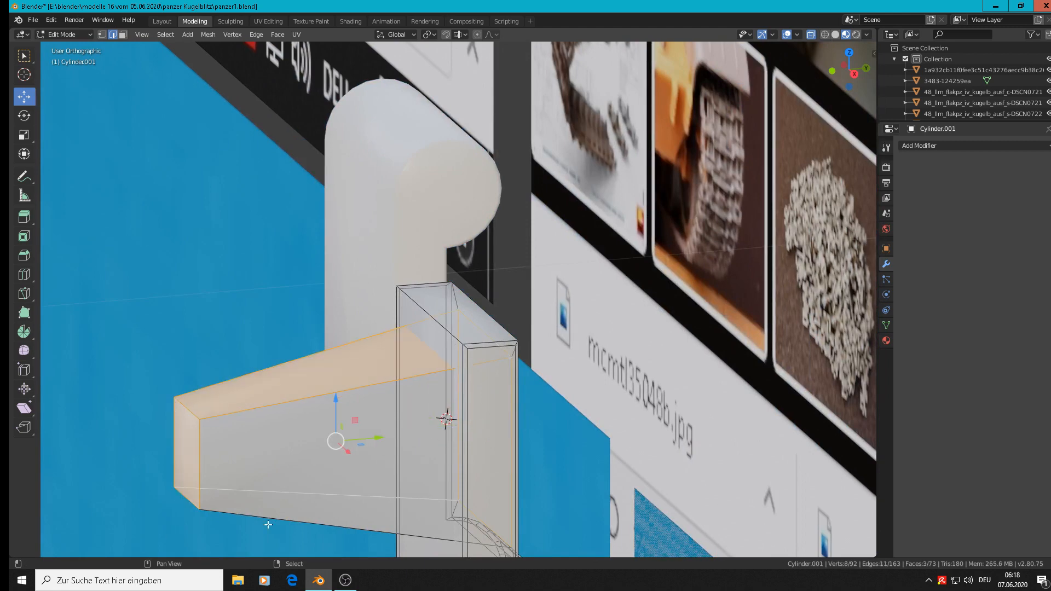
{"action": "right_click", "coordinate": [267, 521], "text": "shift"}
{"action": "scroll", "coordinate": [309, 473], "scroll_direction": "down", "scroll_amount": 2}
{"action": "middle_click_drag", "start_coordinate": [400, 402], "coordinate": [496, 275], "text": "shift"}
{"action": "key", "text": "ctrl+b"}
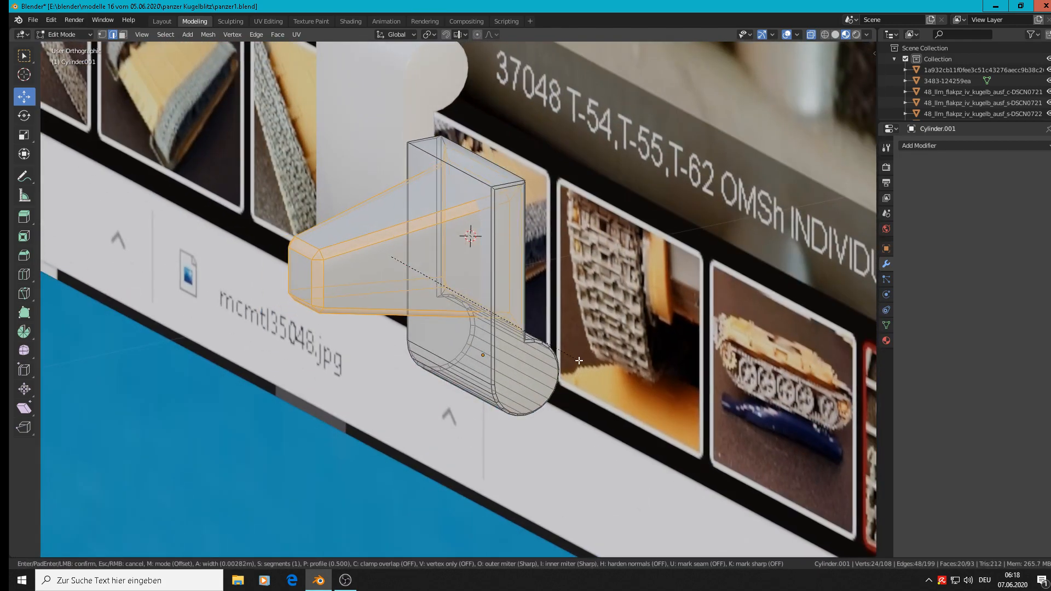
{"action": "left_click", "coordinate": [577, 359]}
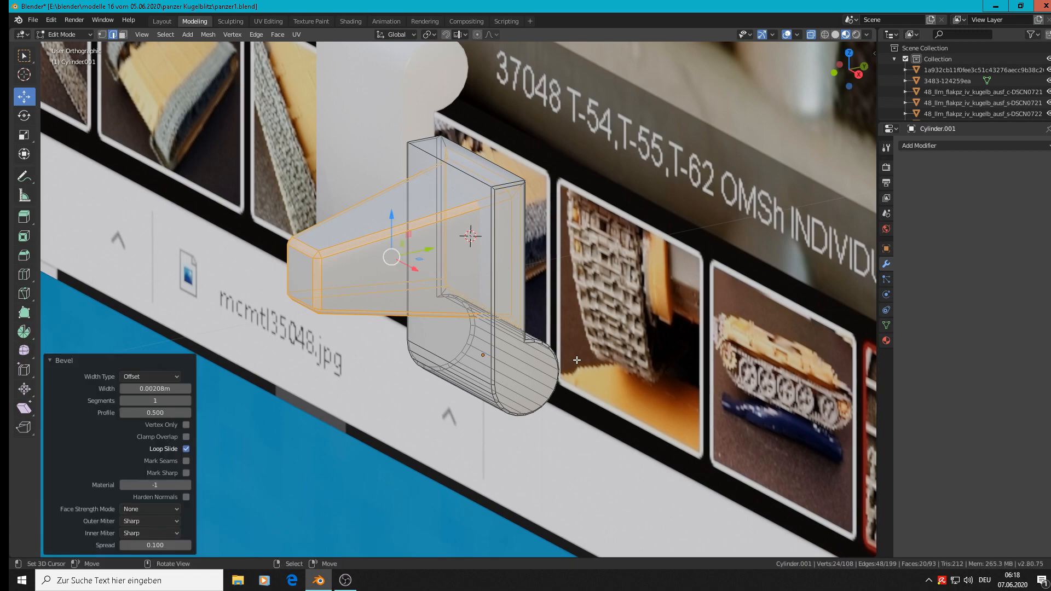
Step: Apply flat shading to the loop of frame faces around the rectangular recess behind the tooth
{"action": "key", "text": "Tab"}
{"action": "middle_click_drag", "start_coordinate": [577, 360], "coordinate": [445, 341]}
{"action": "key", "text": "Tab"}
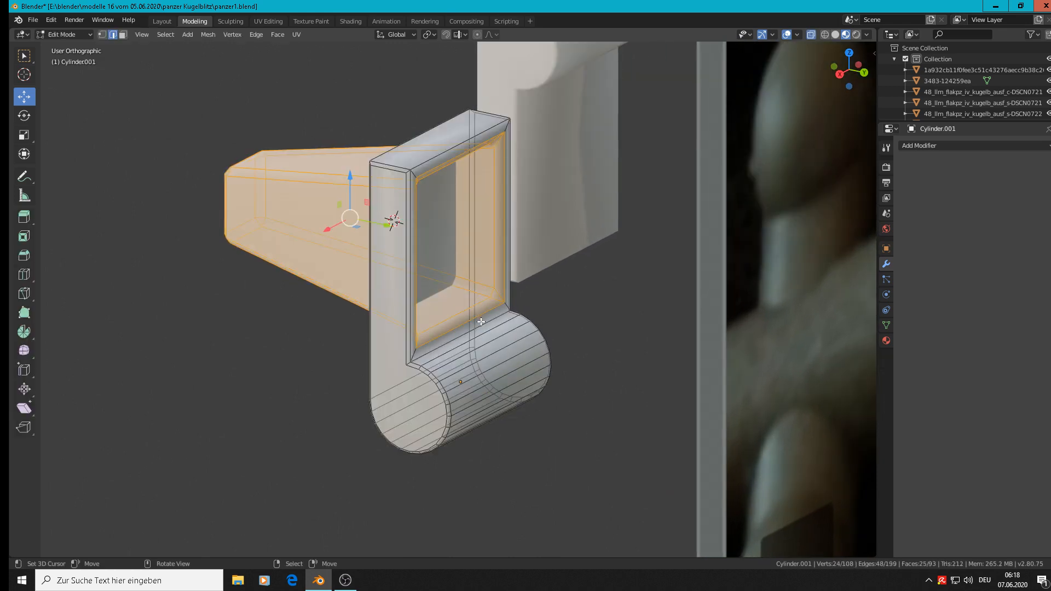
{"action": "scroll", "coordinate": [480, 318], "scroll_direction": "up", "scroll_amount": 3}
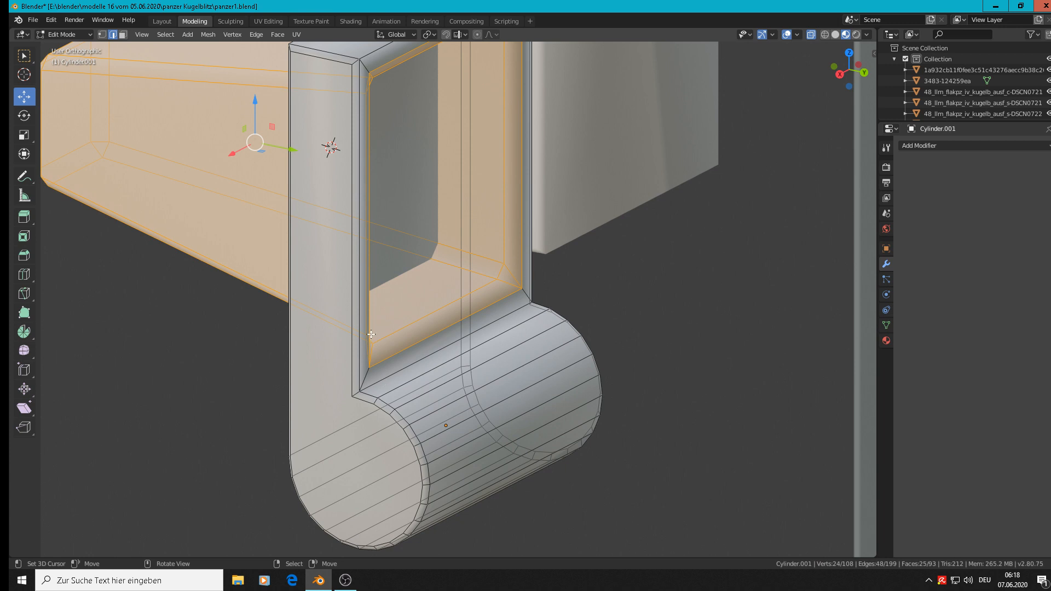
{"action": "middle_click_drag", "start_coordinate": [631, 301], "coordinate": [650, 383], "text": "shift"}
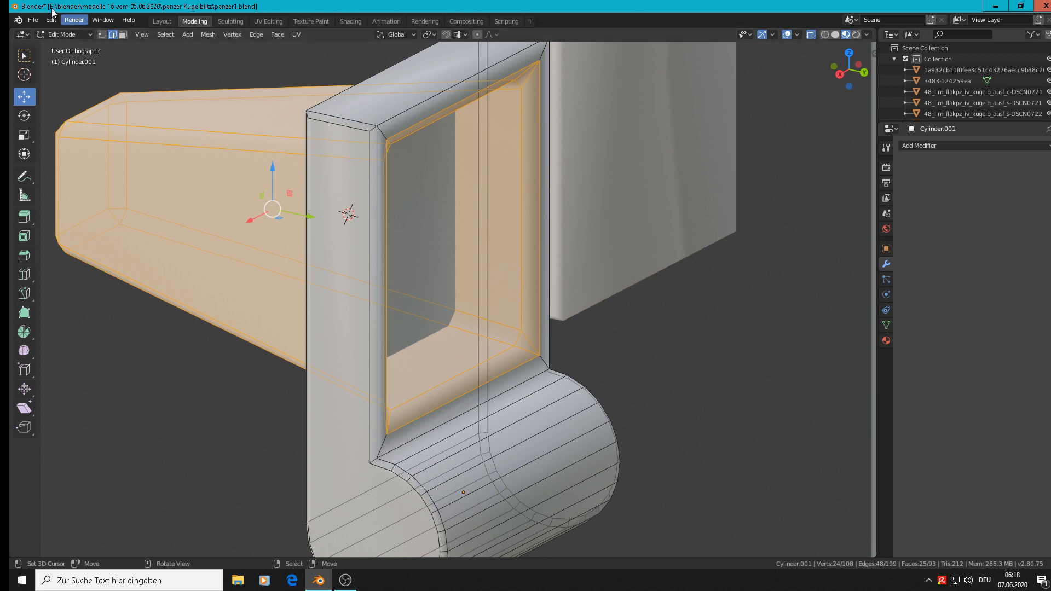
{"action": "left_click", "coordinate": [122, 35]}
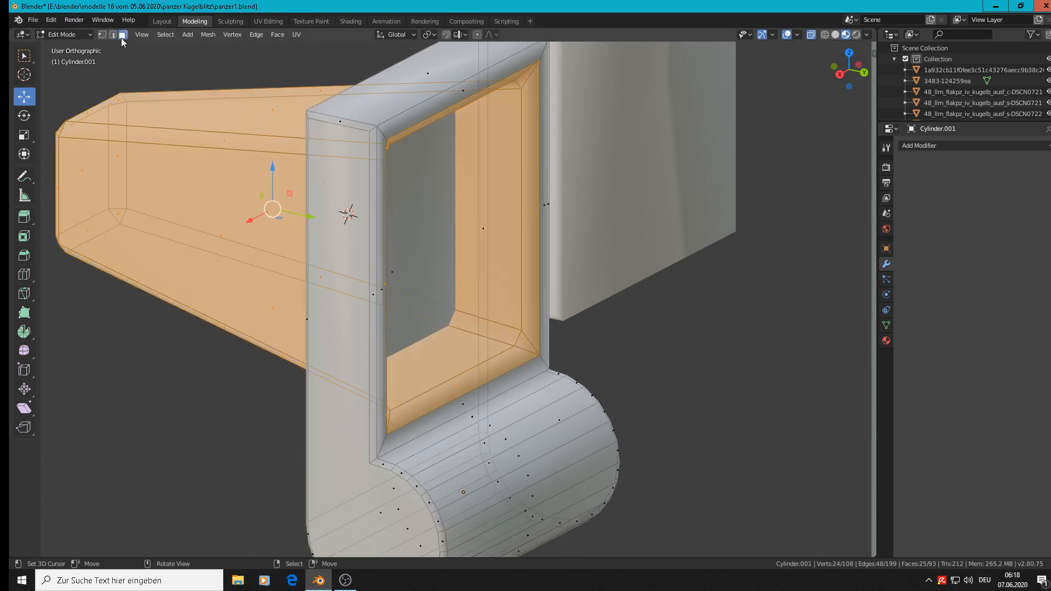
{"action": "left_click", "coordinate": [382, 135], "text": "alt"}
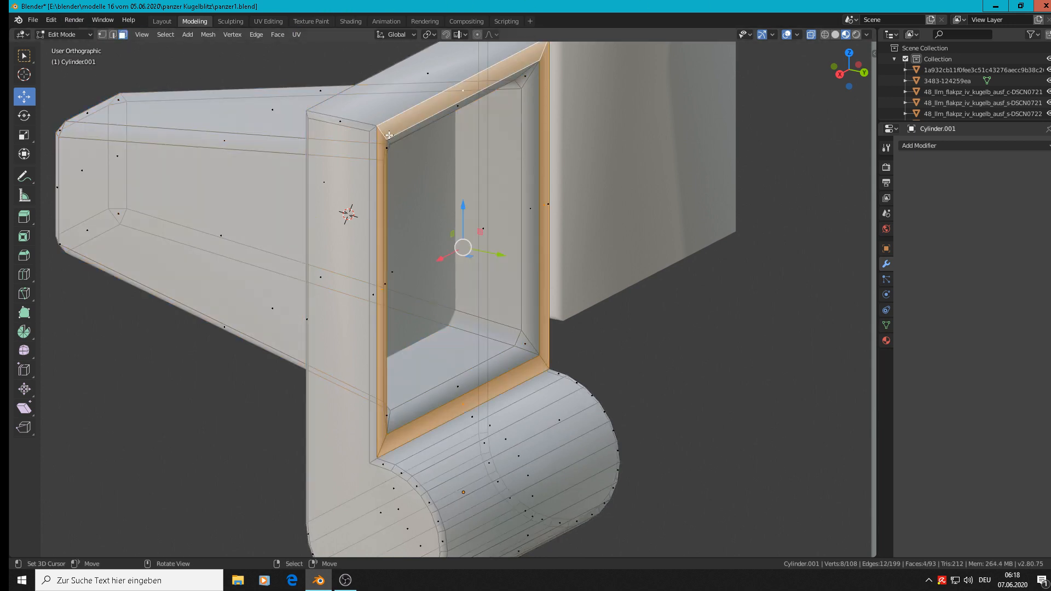
{"action": "left_click", "coordinate": [277, 34]}
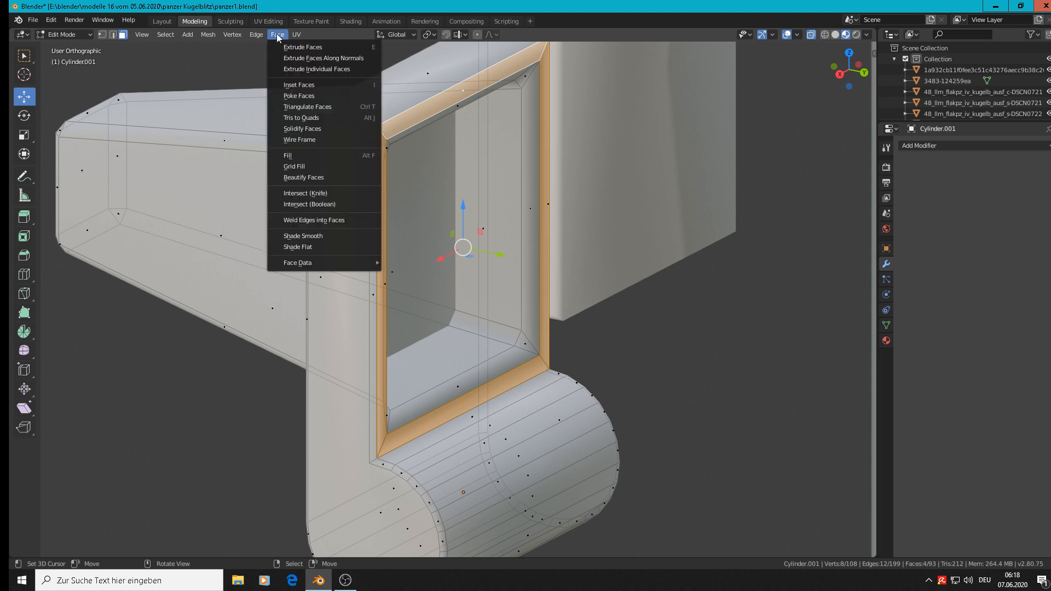
{"action": "left_click", "coordinate": [299, 246]}
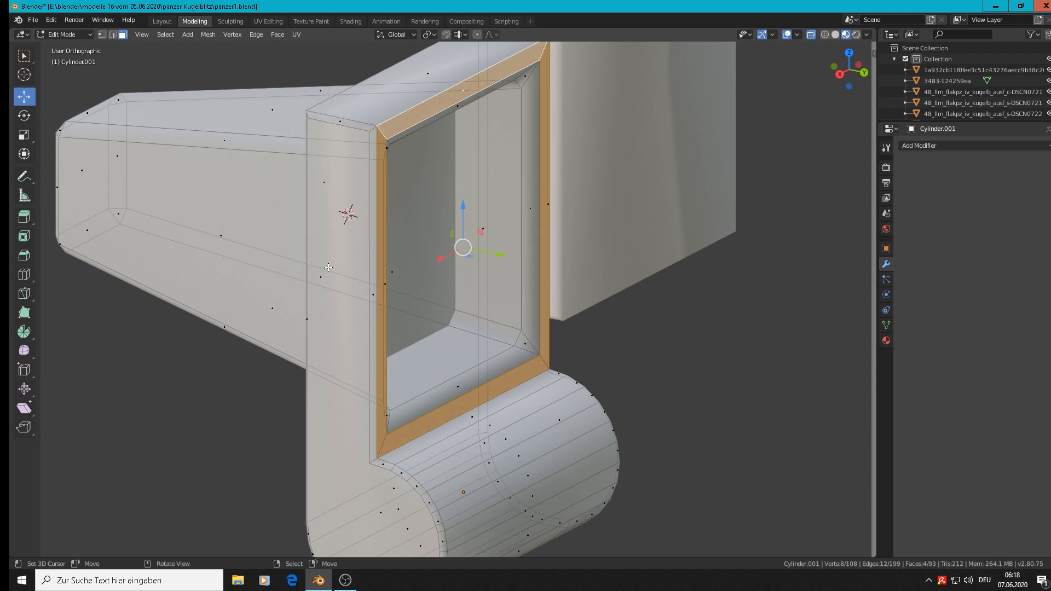
{"action": "key", "text": "Tab"}
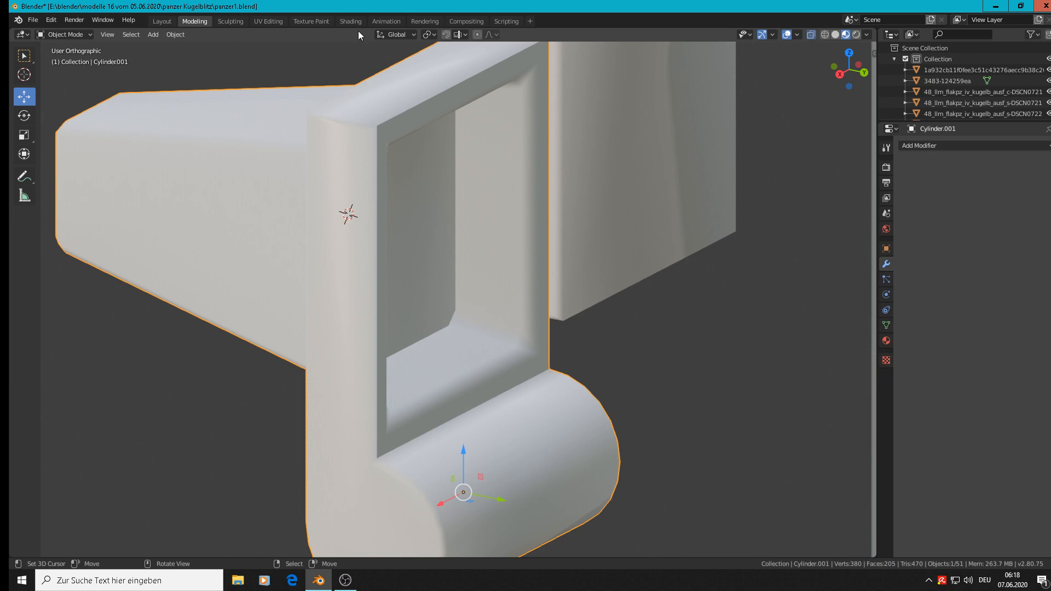
Step: Check the tooth part in solid and rendered shading, and return to material preview
{"action": "mouse_move", "coordinate": [518, 204]}
{"action": "middle_mouse_down"}
{"action": "mouse_move", "coordinate": [553, 194]}
{"action": "mouse_move", "coordinate": [547, 171]}
{"action": "mouse_move", "coordinate": [547, 205]}
{"action": "mouse_move", "coordinate": [517, 200]}
{"action": "middle_mouse_up"}
{"action": "scroll", "coordinate": [531, 192], "scroll_direction": "down", "scroll_amount": 1}
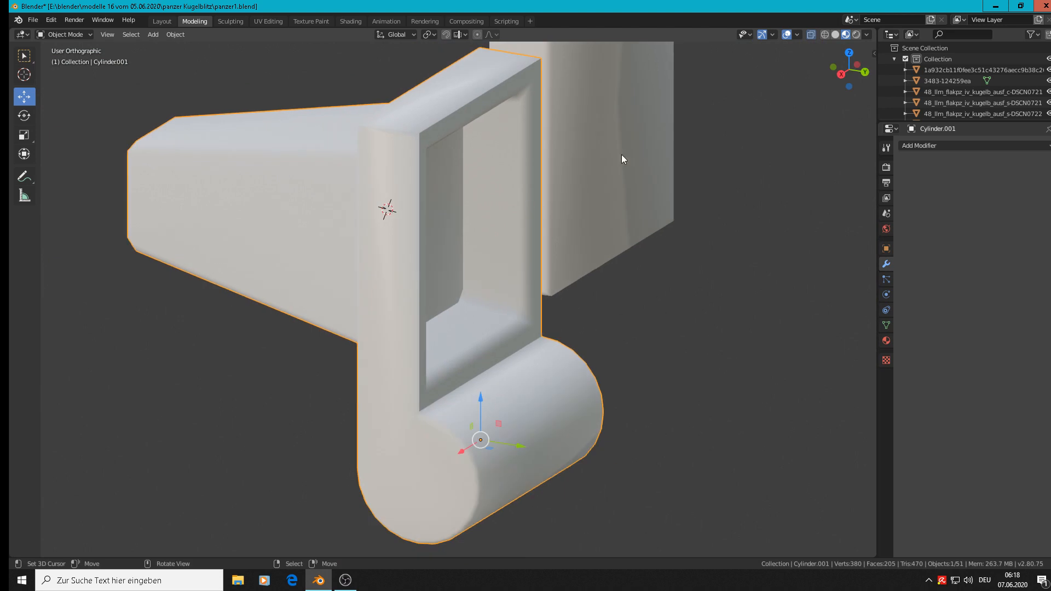
{"action": "left_click", "coordinate": [834, 34]}
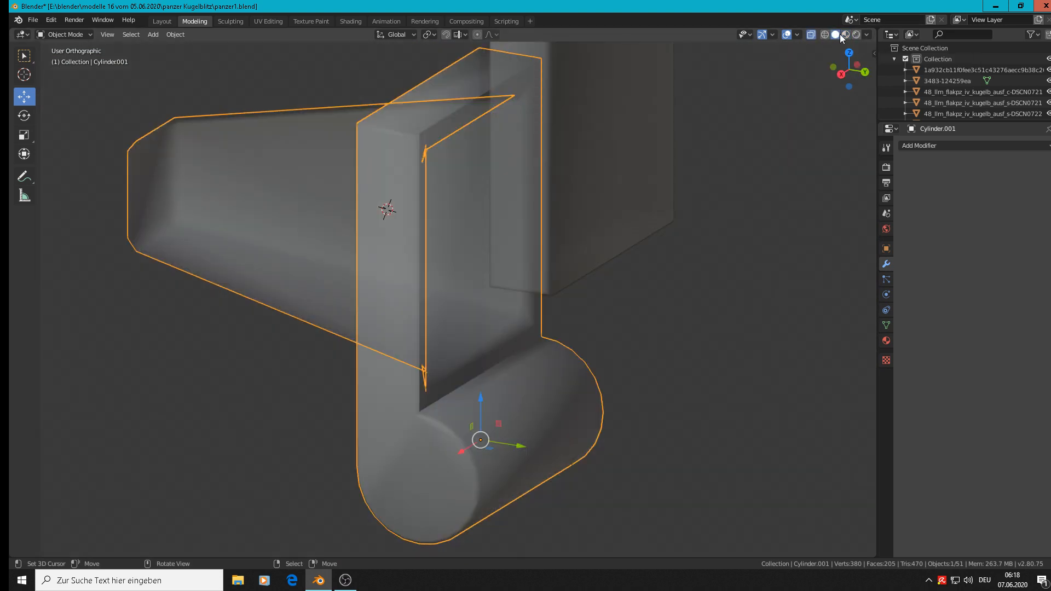
{"action": "left_click", "coordinate": [855, 35]}
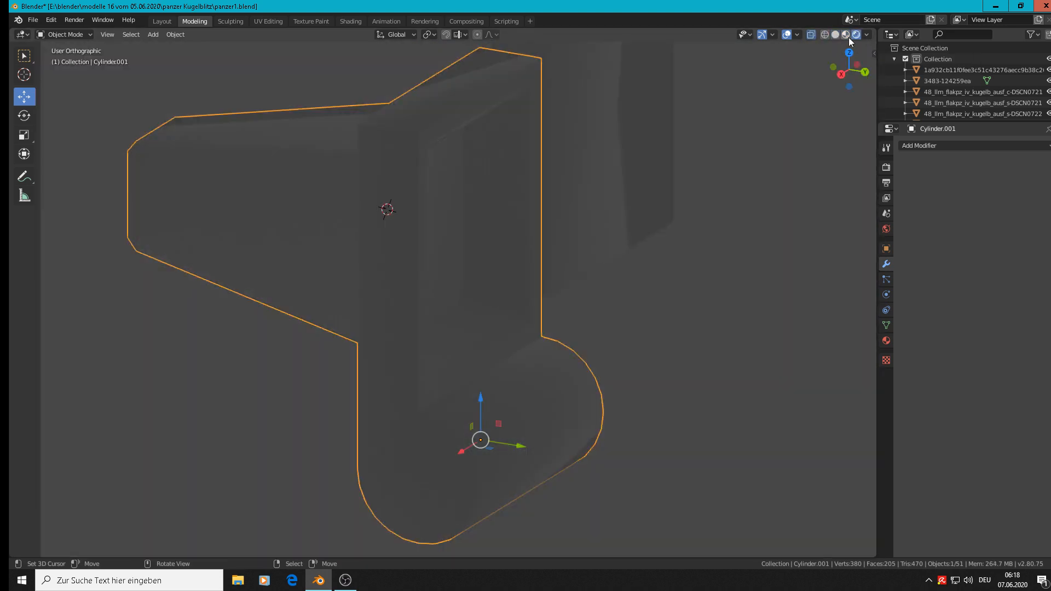
{"action": "left_click", "coordinate": [846, 34]}
Step: Compare the modelled parts with the track link reference photos in front view, examining both faces of the links
{"action": "scroll", "coordinate": [675, 189], "scroll_direction": "down", "scroll_amount": 4}
{"action": "mouse_move", "coordinate": [596, 190]}
{"action": "middle_mouse_down"}
{"action": "mouse_move", "coordinate": [625, 218]}
{"action": "mouse_move", "coordinate": [596, 207]}
{"action": "mouse_move", "coordinate": [613, 181]}
{"action": "mouse_move", "coordinate": [600, 185]}
{"action": "mouse_move", "coordinate": [596, 233]}
{"action": "mouse_move", "coordinate": [708, 230]}
{"action": "mouse_move", "coordinate": [717, 211]}
{"action": "middle_mouse_up"}
{"action": "middle_click_drag", "start_coordinate": [769, 189], "coordinate": [446, 347], "text": "shift"}
{"action": "scroll", "coordinate": [456, 329], "scroll_direction": "down", "scroll_amount": 5}
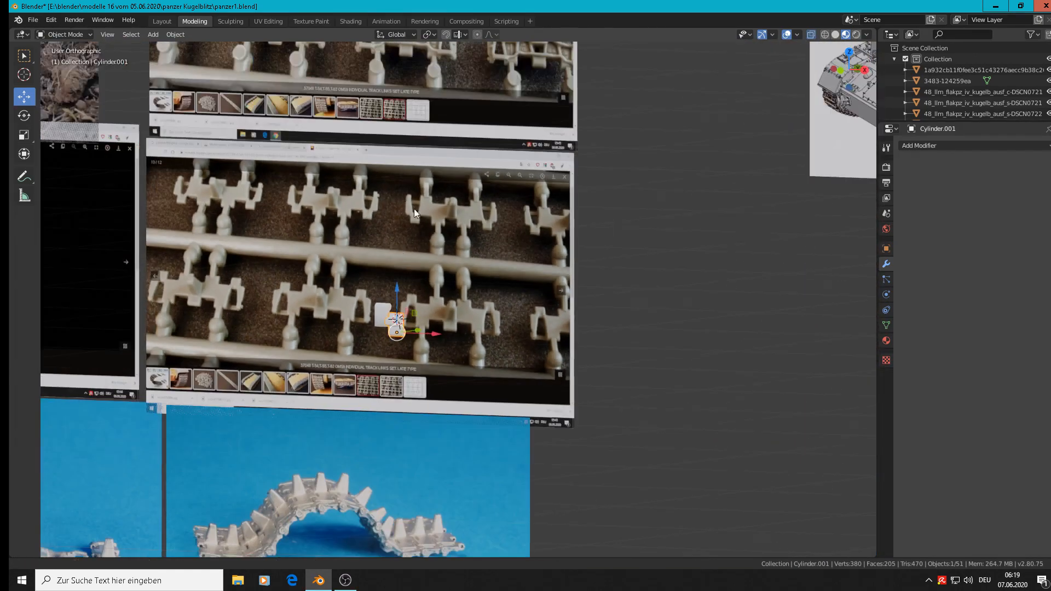
{"action": "middle_click_drag", "start_coordinate": [413, 209], "coordinate": [502, 368], "text": "shift"}
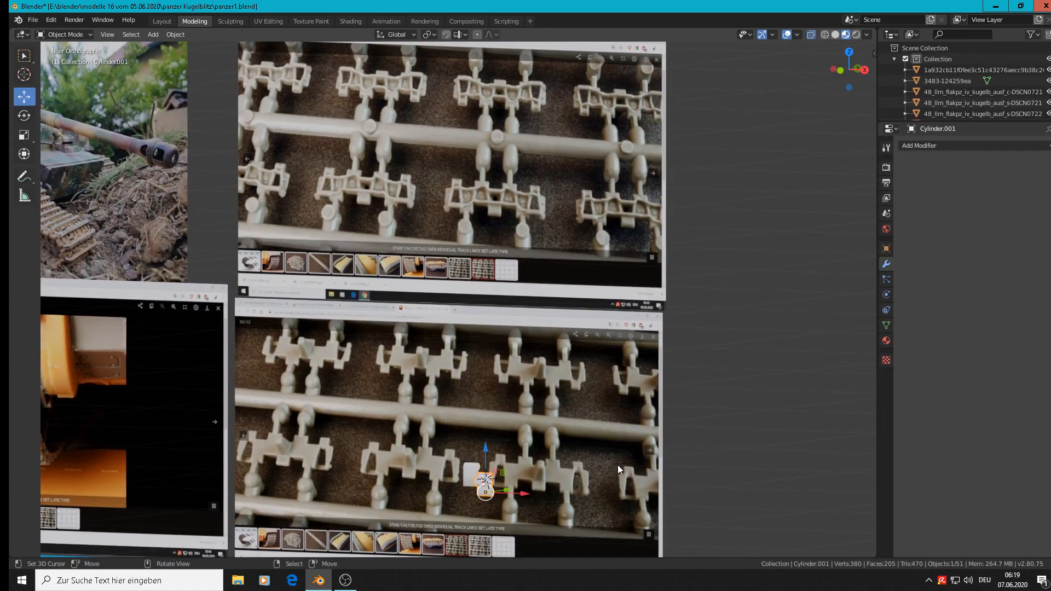
{"action": "key", "text": "KP_1"}
{"action": "scroll", "coordinate": [483, 492], "scroll_direction": "up", "scroll_amount": 8}
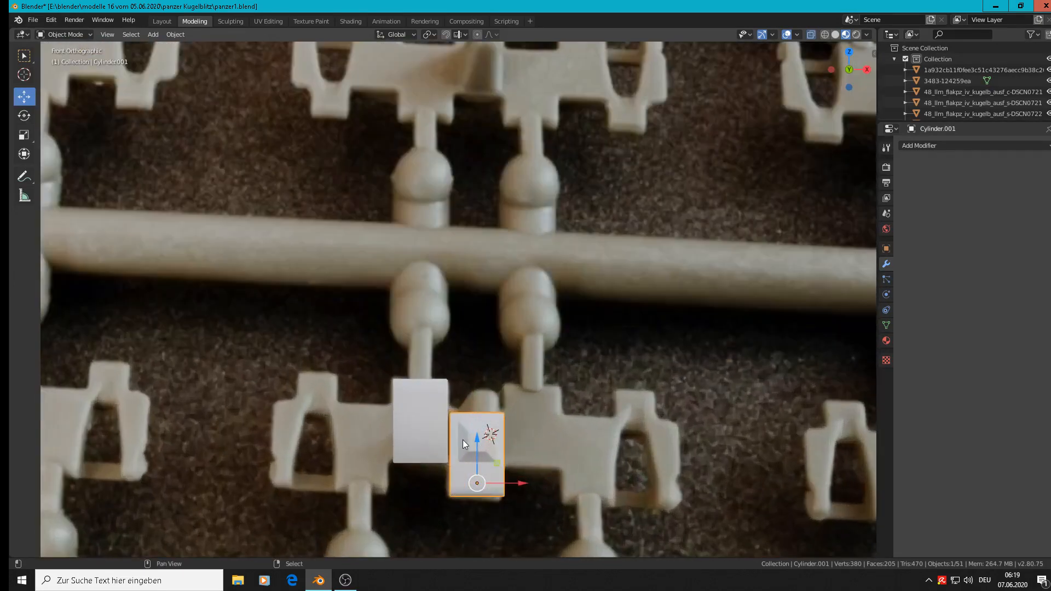
{"action": "middle_click_drag", "start_coordinate": [504, 429], "coordinate": [557, 377], "text": "shift"}
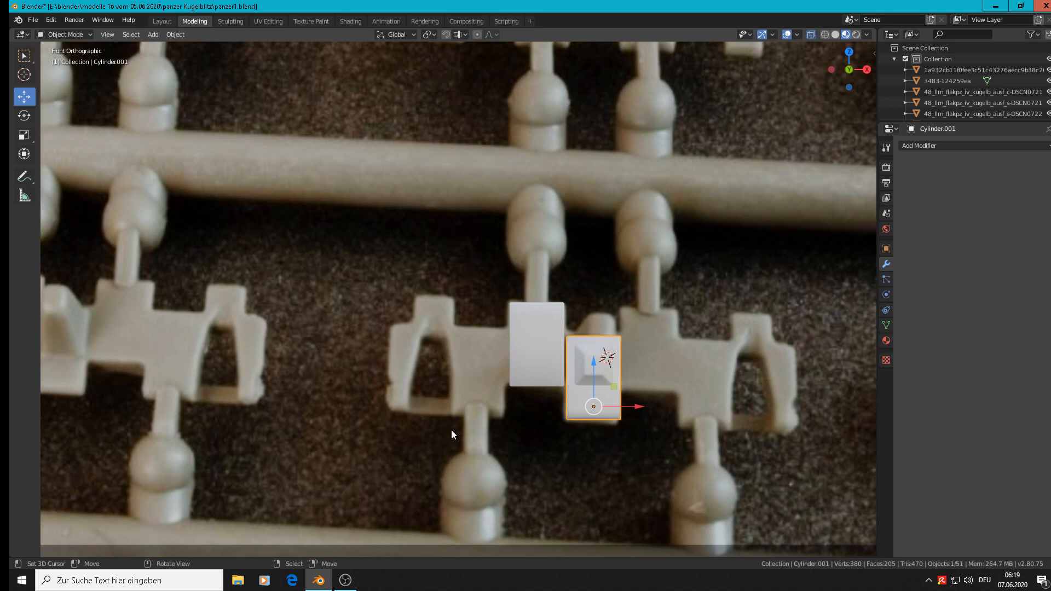
{"action": "scroll", "coordinate": [452, 411], "scroll_direction": "down", "scroll_amount": 3}
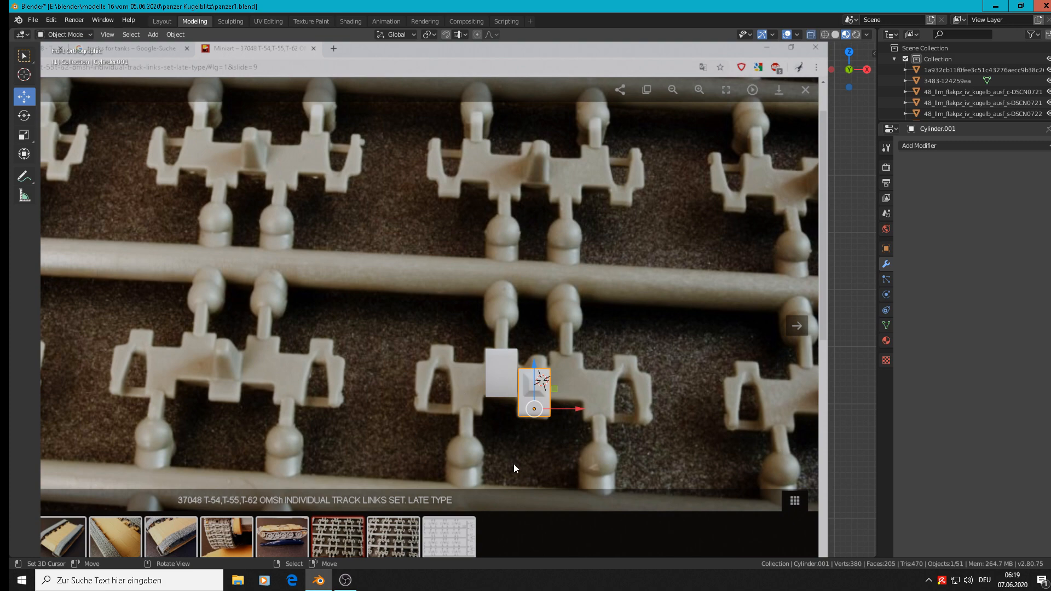
{"action": "scroll", "coordinate": [508, 464], "scroll_direction": "down", "scroll_amount": 4}
{"action": "scroll", "coordinate": [417, 72], "scroll_direction": "up", "scroll_amount": 6}
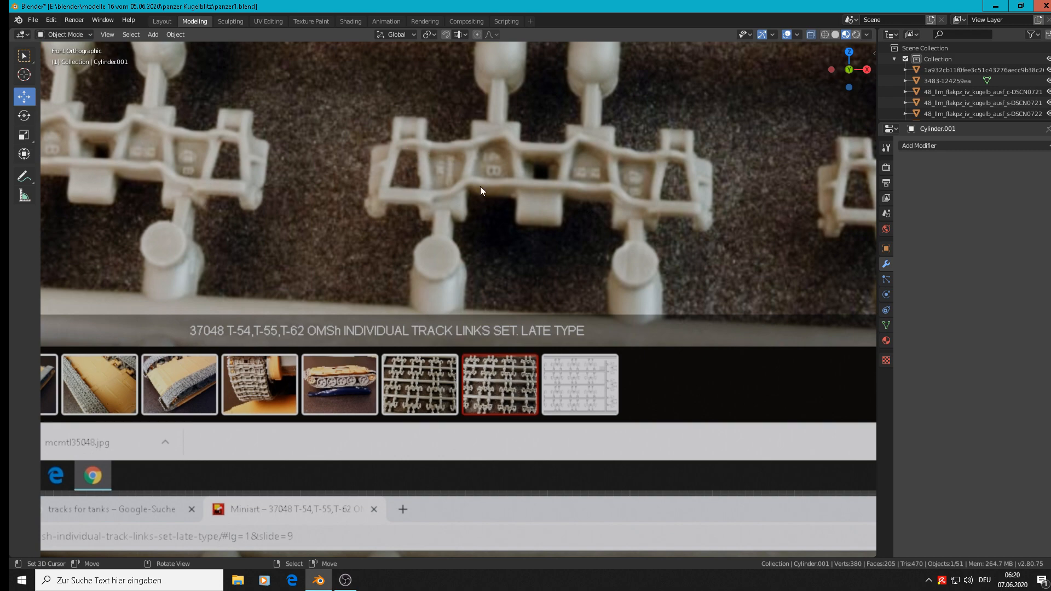
{"action": "scroll", "coordinate": [483, 219], "scroll_direction": "down", "scroll_amount": 8}
{"action": "middle_click_drag", "start_coordinate": [487, 526], "coordinate": [537, 316], "text": "shift"}
{"action": "scroll", "coordinate": [536, 317], "scroll_direction": "up", "scroll_amount": 3}
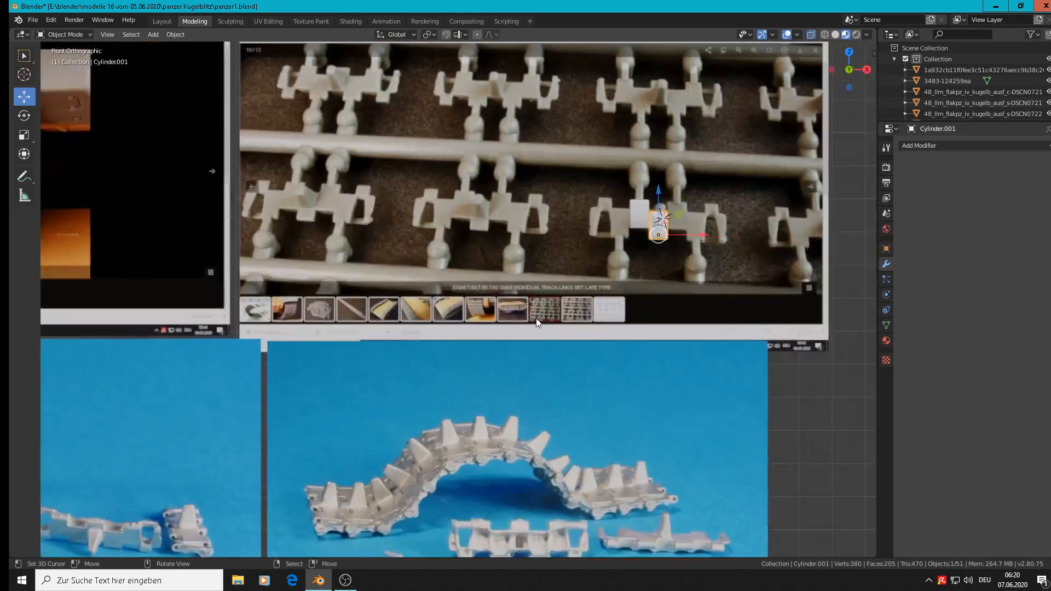
{"action": "scroll", "coordinate": [557, 192], "scroll_direction": "up", "scroll_amount": 8}
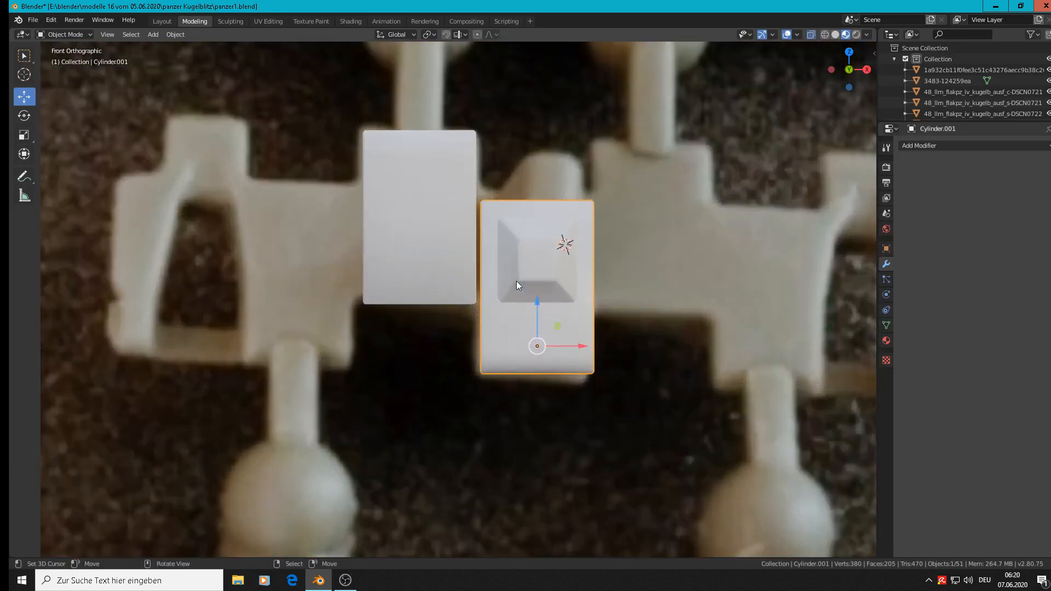
Step: Duplicate the plain hinge tab and offset the copy about -0.0891 m in X and -0.0292 m in Z
{"action": "scroll", "coordinate": [497, 276], "scroll_direction": "down", "scroll_amount": 1}
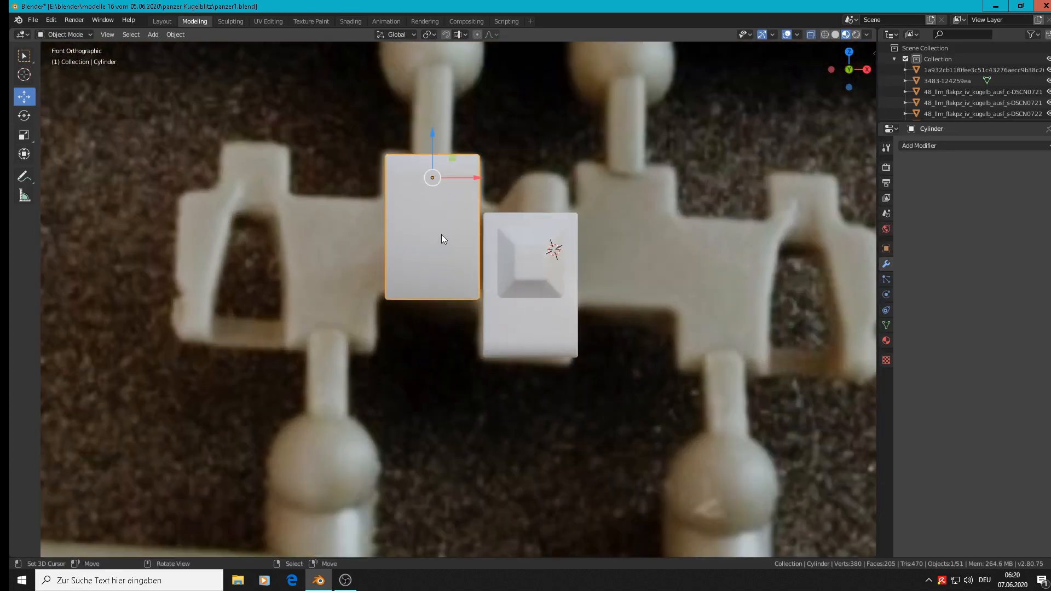
{"action": "key", "text": "shift+d"}
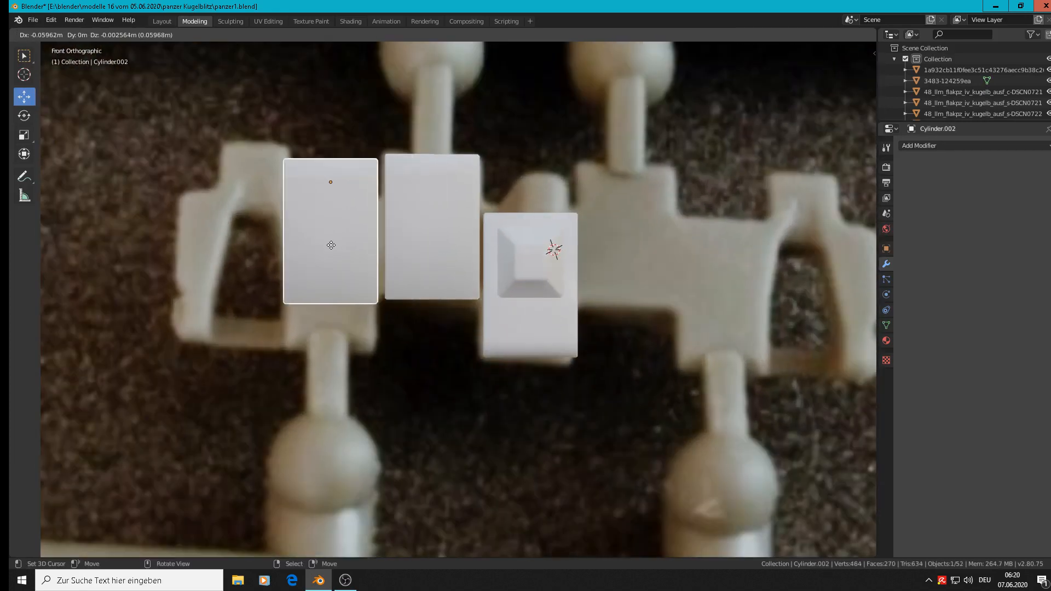
{"action": "left_click", "coordinate": [289, 284]}
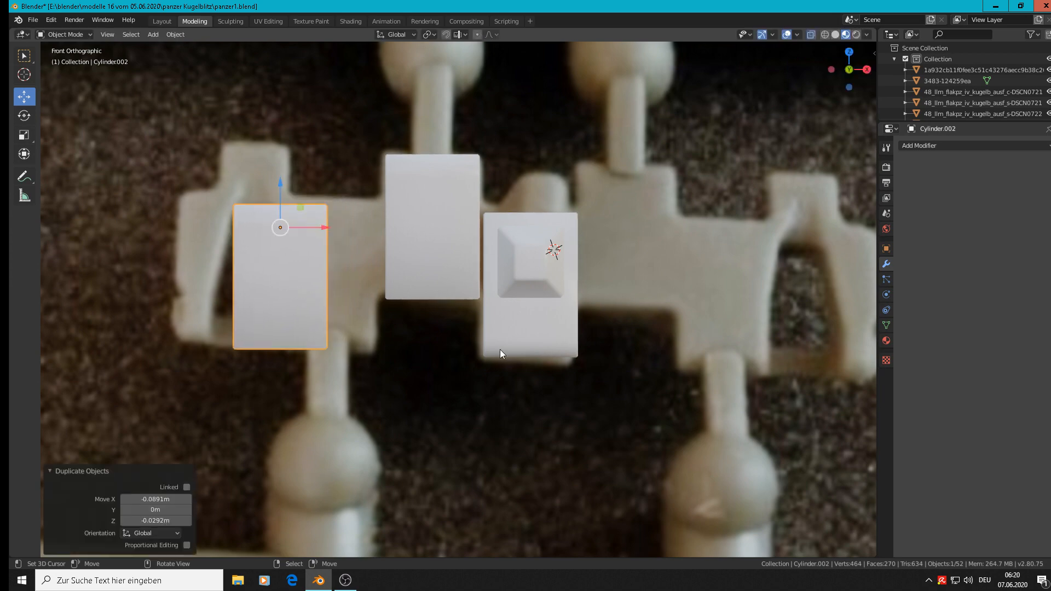
Step: Rotate the copied tab 180° about Y and move it about 0.0324 m in X and -0.0542 m in Z onto the reference link's lower tab
{"action": "type", "text": "r18"}
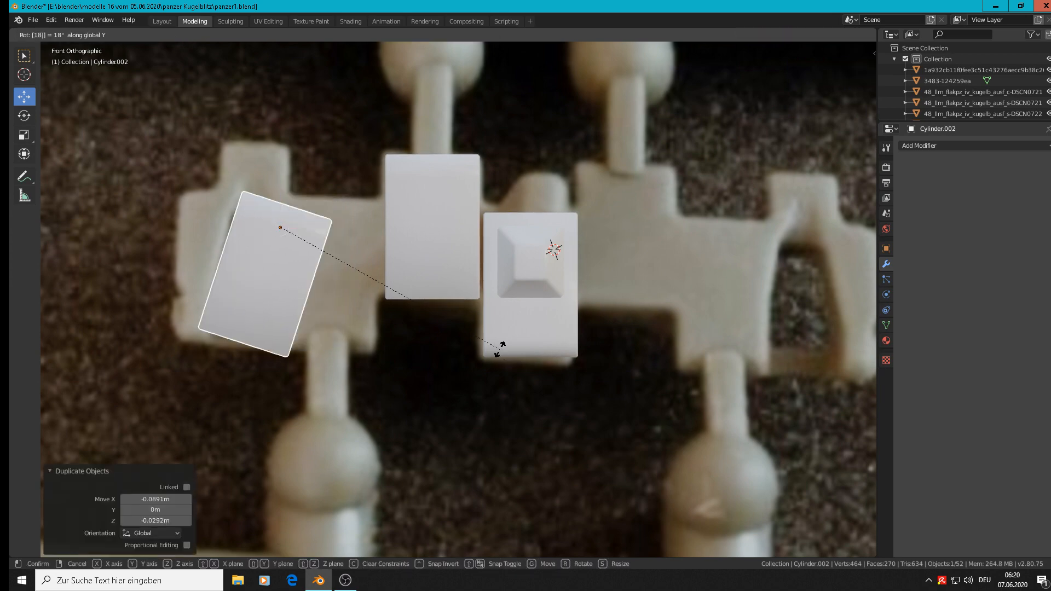
{"action": "type", "text": "0"}
{"action": "key", "text": "Return"}
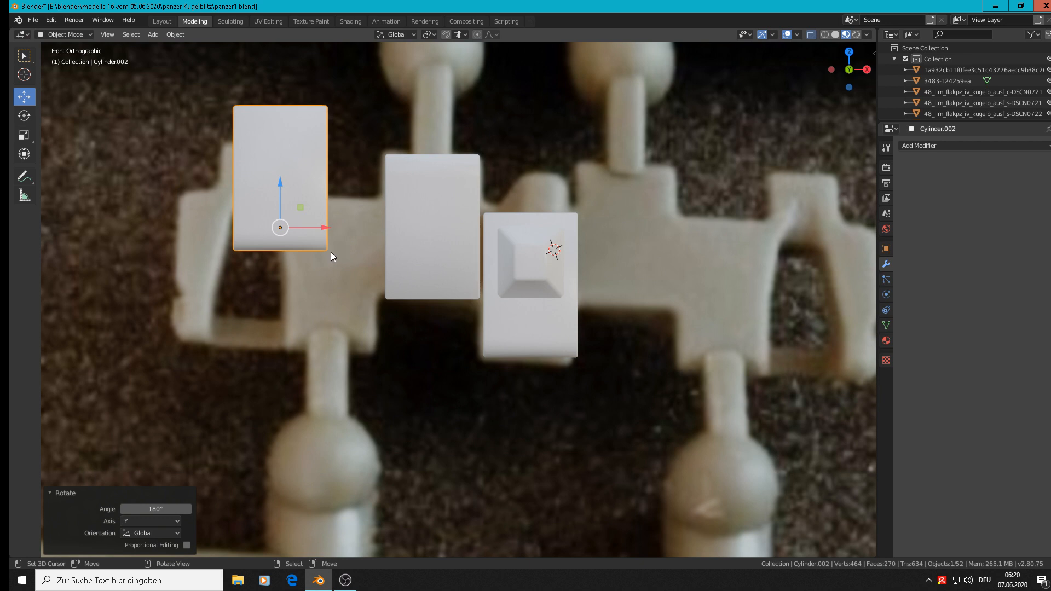
{"action": "key", "text": "g"}
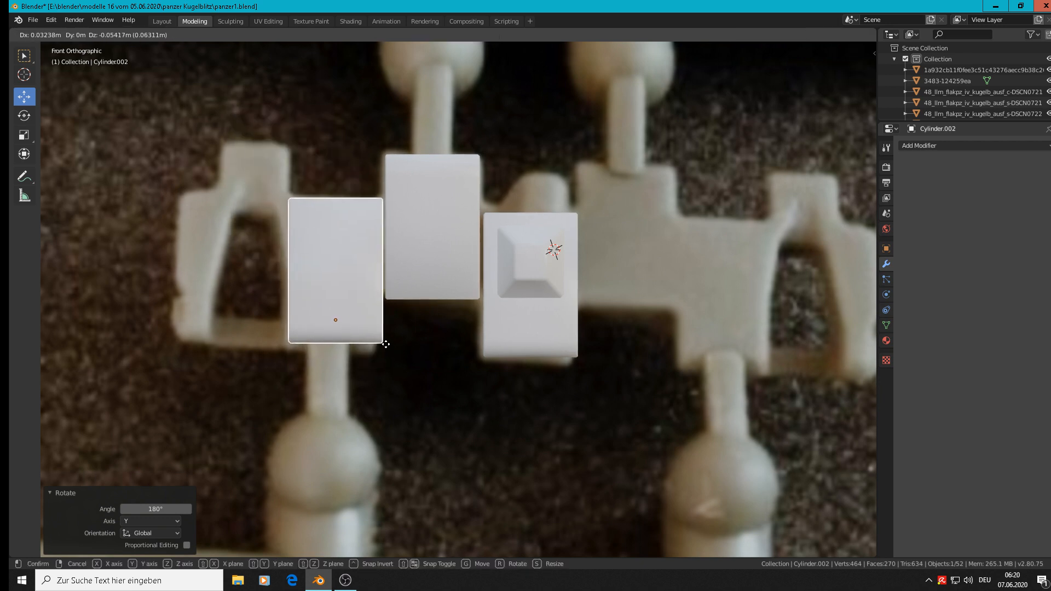
{"action": "left_click", "coordinate": [385, 344]}
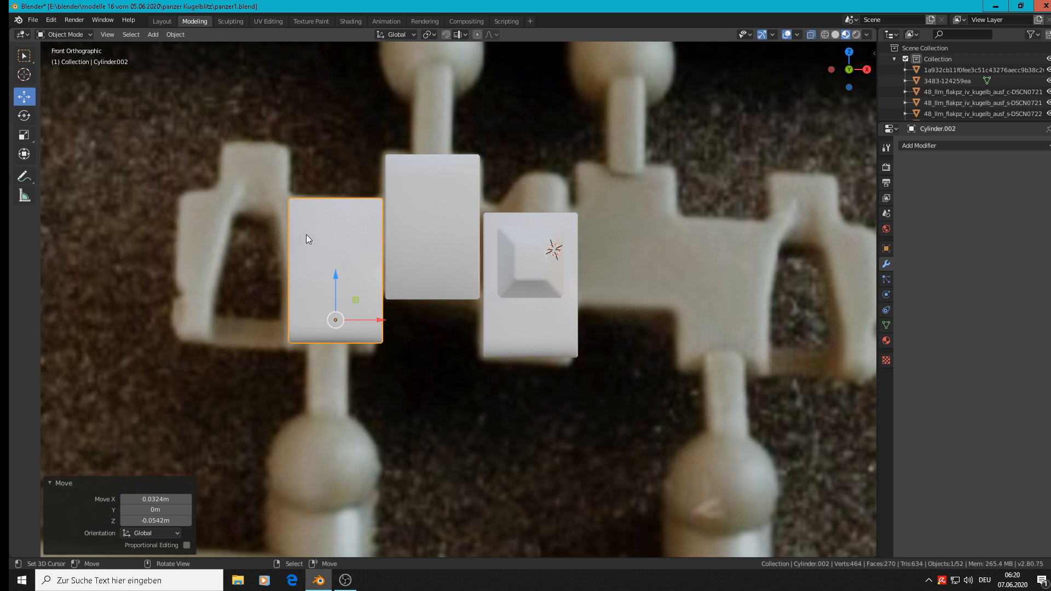
Step: Turn off X-ray and knife a horizontal cut across the copied tab's front face, just above its rounded hinge end
{"action": "key", "text": "Tab"}
{"action": "key", "text": "Tab"}
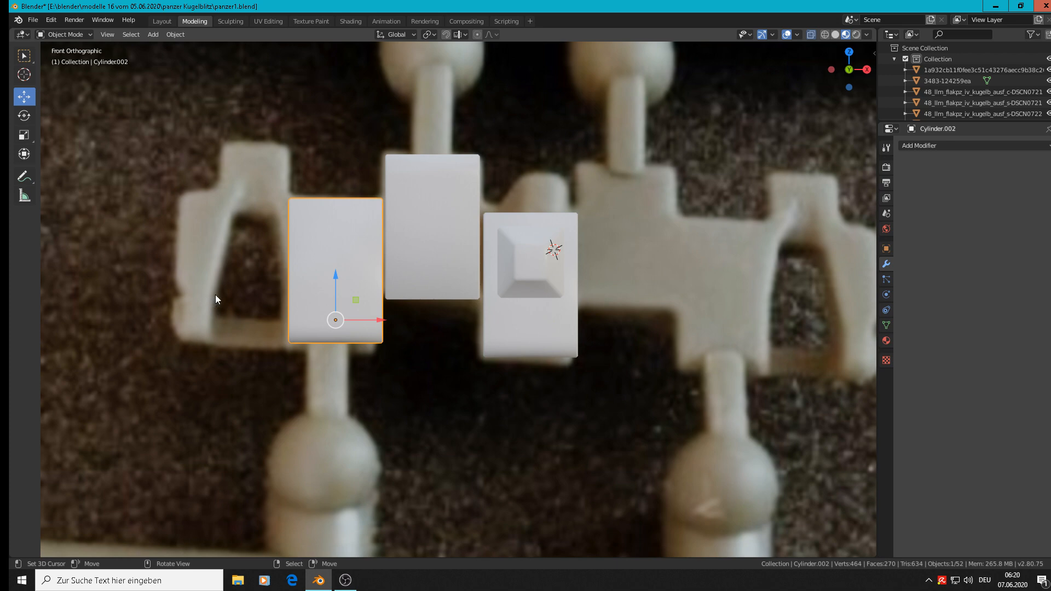
{"action": "scroll", "coordinate": [304, 292], "scroll_direction": "up", "scroll_amount": 3}
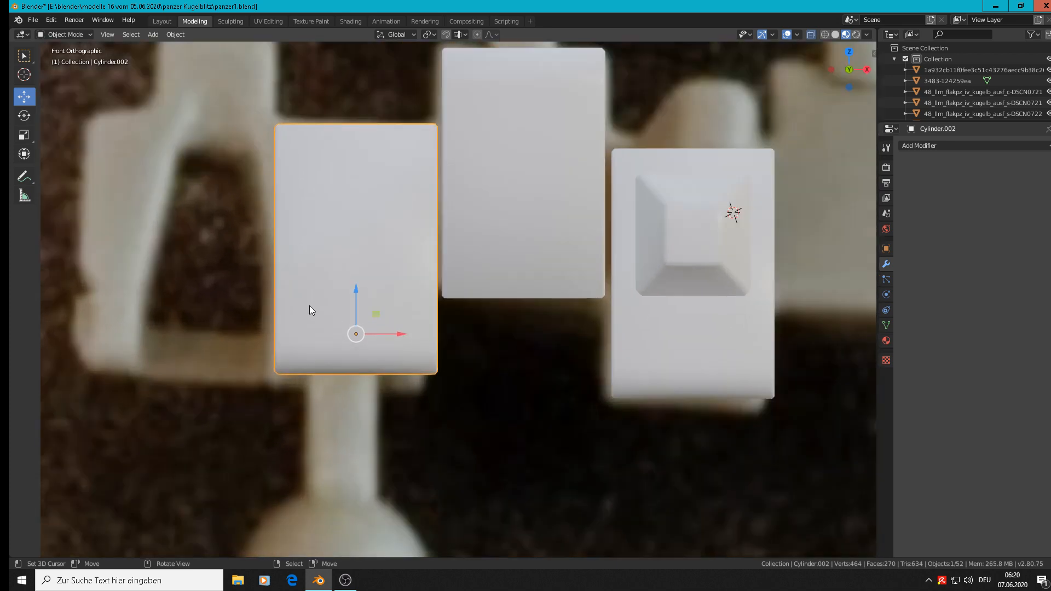
{"action": "key", "text": "Tab"}
{"action": "middle_click_drag", "start_coordinate": [310, 305], "coordinate": [342, 311]}
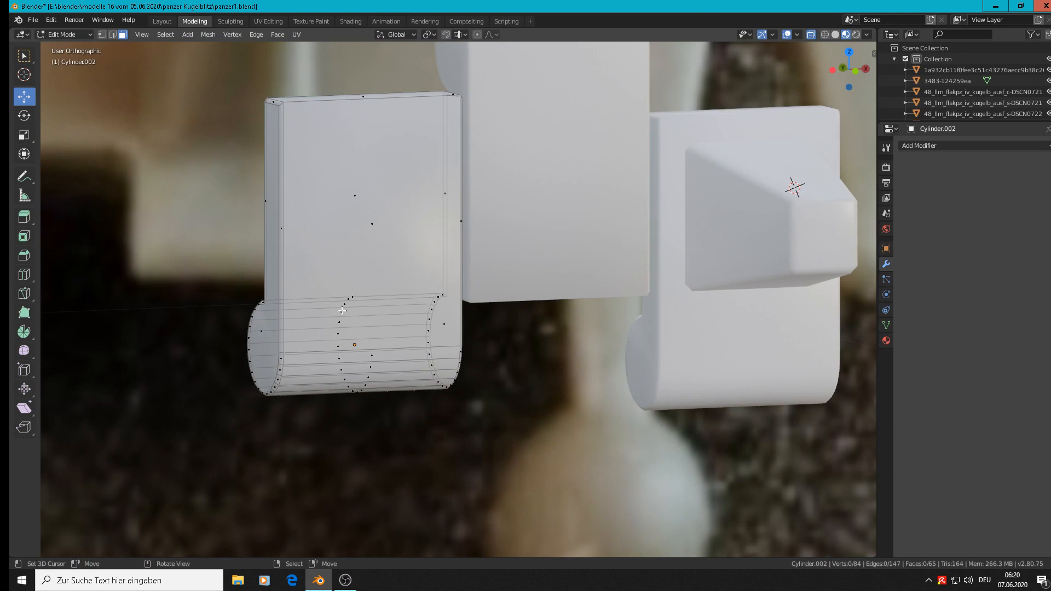
{"action": "scroll", "coordinate": [333, 308], "scroll_direction": "up", "scroll_amount": 2}
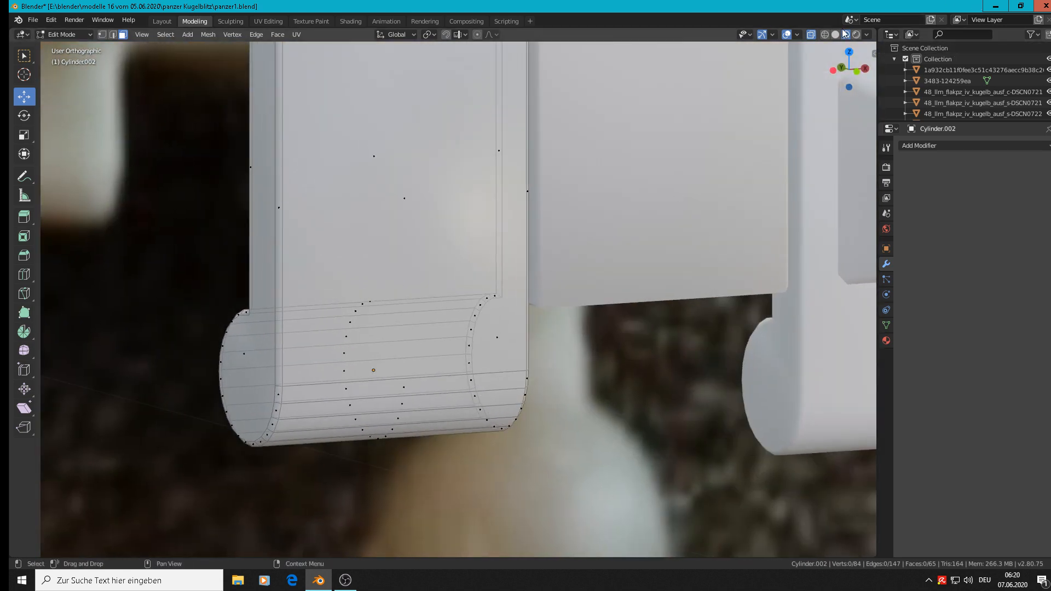
{"action": "left_click", "coordinate": [811, 34]}
{"action": "middle_click_drag", "start_coordinate": [554, 253], "coordinate": [413, 257]}
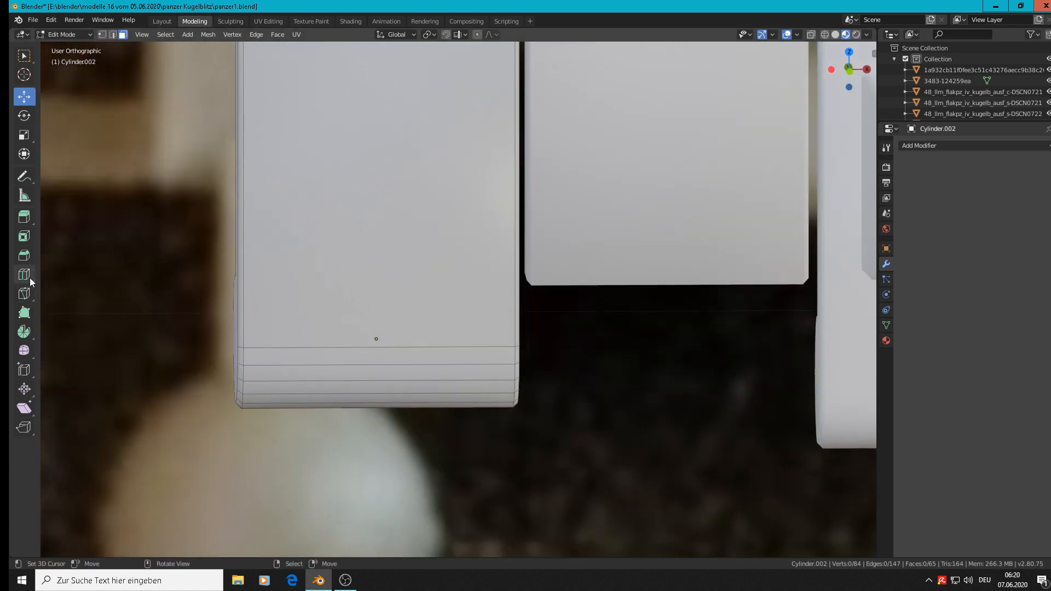
{"action": "left_click", "coordinate": [25, 294]}
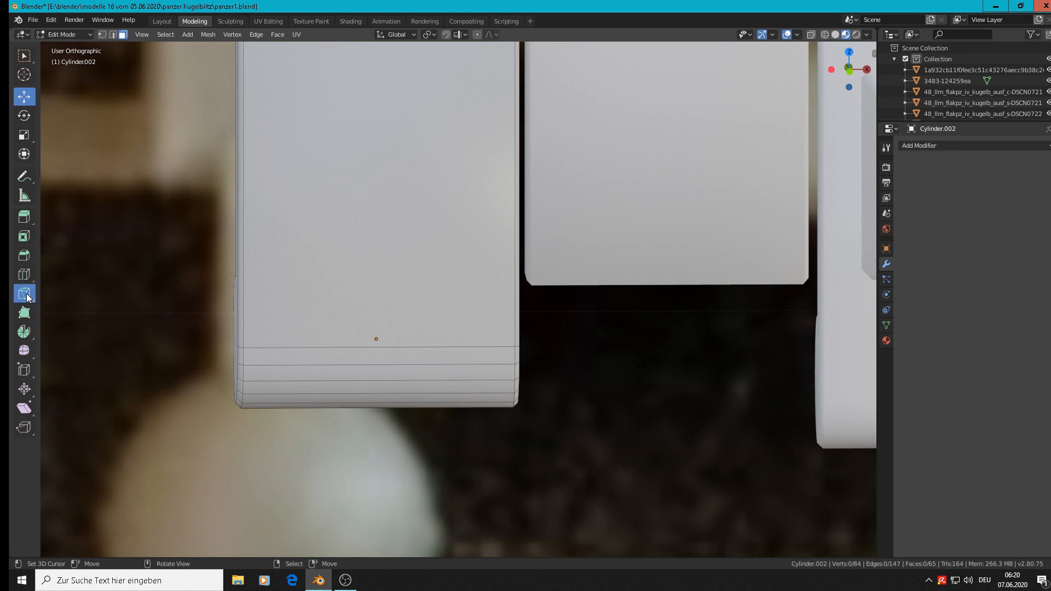
{"action": "left_click", "coordinate": [244, 275]}
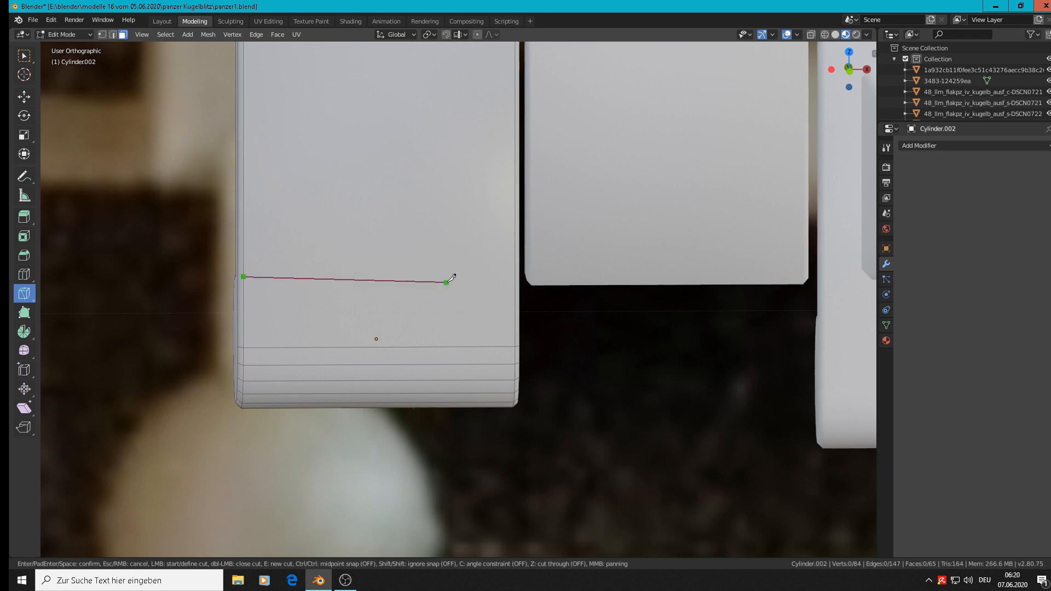
{"action": "left_click", "coordinate": [514, 275]}
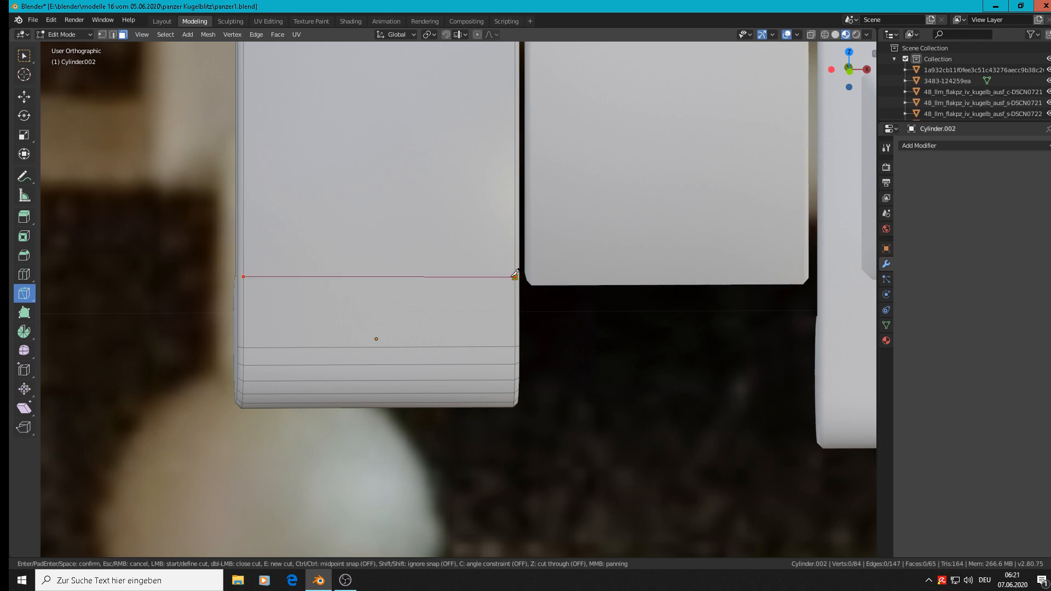
{"action": "key", "text": "Return"}
Step: Knife a cut across one side of the copied tab, from the hinge's inner corner to the end of the front cut
{"action": "middle_click_drag", "start_coordinate": [305, 308], "coordinate": [432, 335]}
{"action": "left_click", "coordinate": [323, 304]}
{"action": "scroll", "coordinate": [401, 331], "scroll_direction": "down", "scroll_amount": 6}
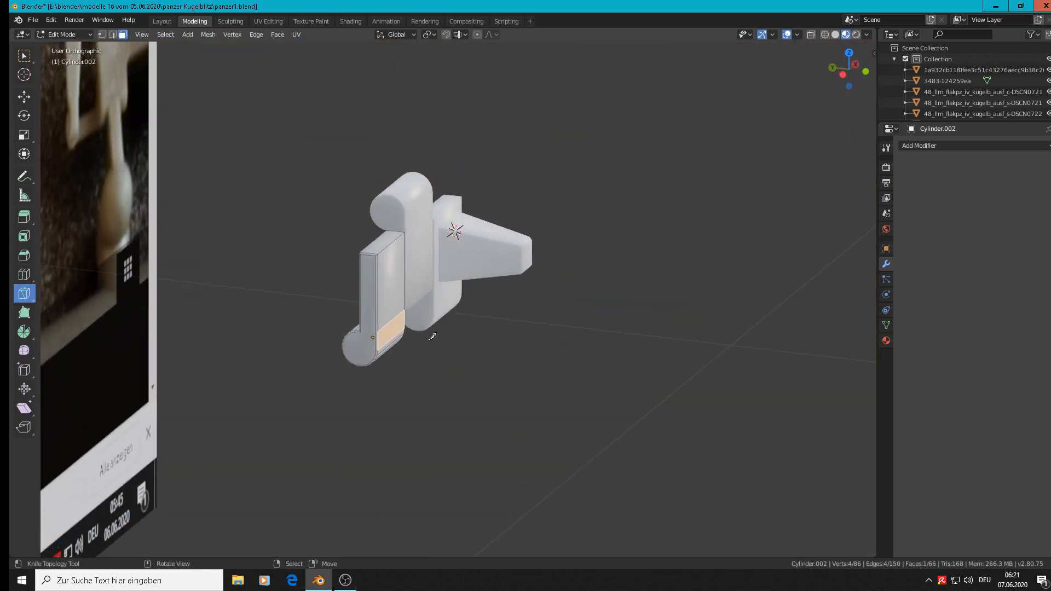
{"action": "scroll", "coordinate": [399, 330], "scroll_direction": "up", "scroll_amount": 4}
{"action": "scroll", "coordinate": [373, 322], "scroll_direction": "up", "scroll_amount": 4}
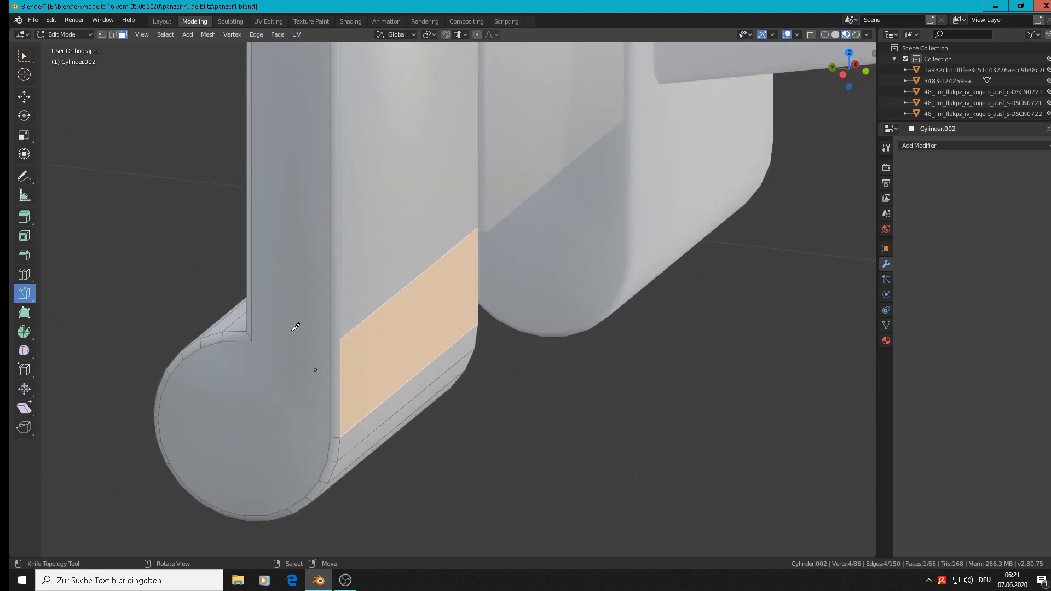
{"action": "scroll", "coordinate": [295, 326], "scroll_direction": "up", "scroll_amount": 3}
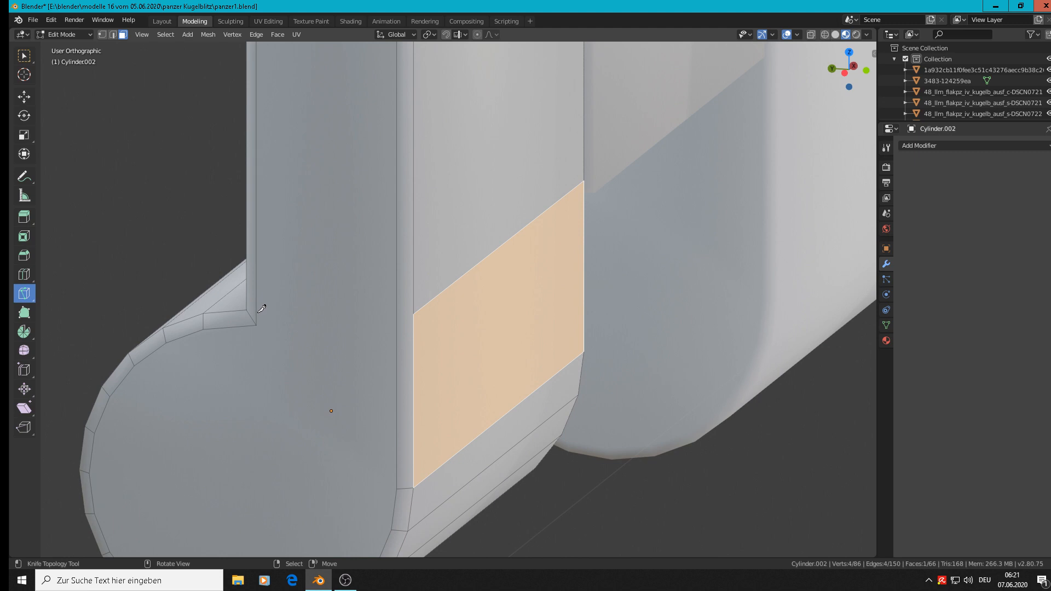
{"action": "left_click", "coordinate": [259, 324]}
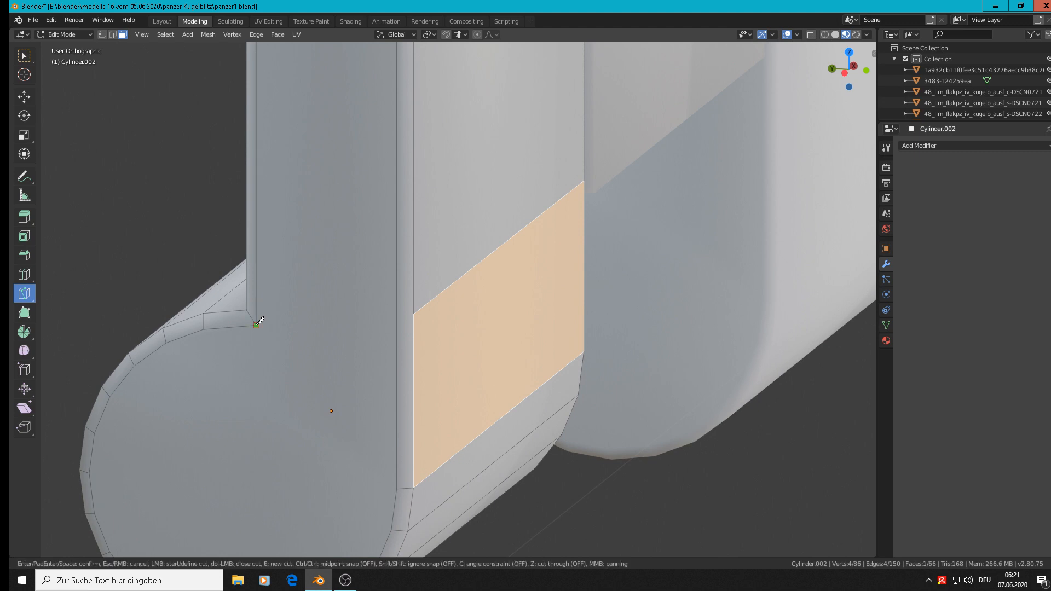
{"action": "left_click", "coordinate": [414, 314]}
{"action": "key", "text": "Return"}
{"action": "scroll", "coordinate": [424, 331], "scroll_direction": "down", "scroll_amount": 4}
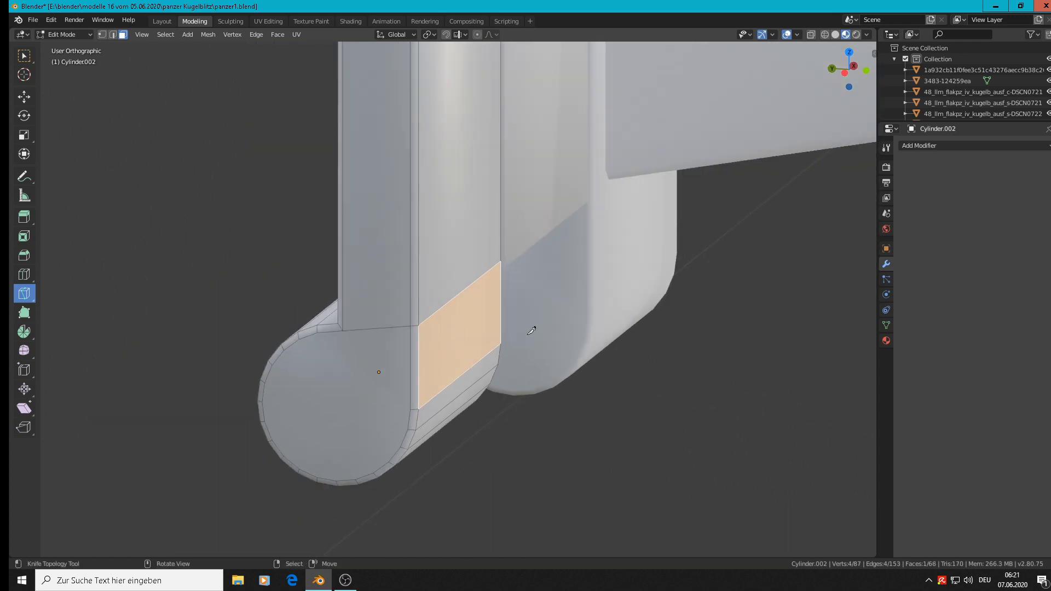
Step: Knife the matching cut on the tab's opposite side, joining the hinge's inner corner to the other end of the front cut
{"action": "middle_click_drag", "start_coordinate": [531, 331], "coordinate": [586, 324]}
{"action": "scroll", "coordinate": [571, 317], "scroll_direction": "up", "scroll_amount": 3}
{"action": "scroll", "coordinate": [579, 327], "scroll_direction": "down", "scroll_amount": 3}
{"action": "key", "text": "Tab"}
{"action": "scroll", "coordinate": [576, 337], "scroll_direction": "down", "scroll_amount": 4}
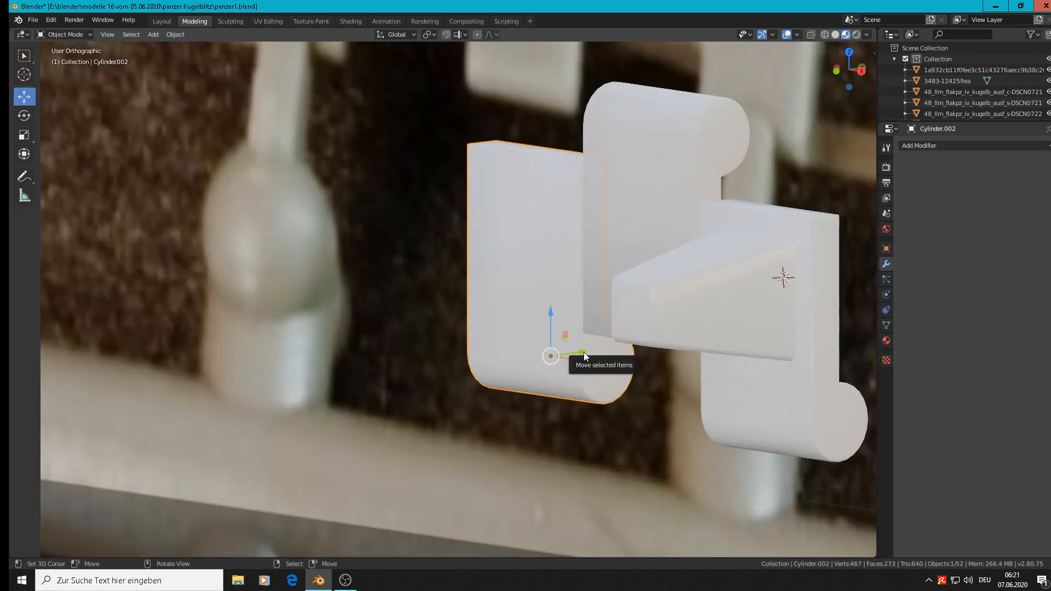
{"action": "left_click_drag", "start_coordinate": [584, 355], "coordinate": [426, 372]}
{"action": "scroll", "coordinate": [432, 367], "scroll_direction": "up", "scroll_amount": 6}
{"action": "key", "text": "Tab"}
{"action": "key", "text": "k"}
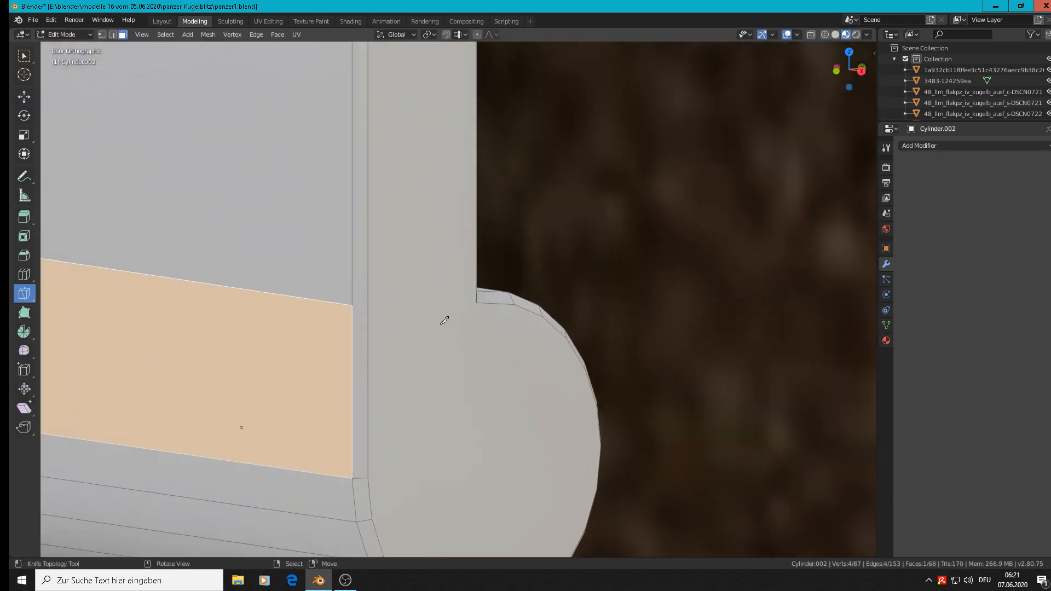
{"action": "left_click", "coordinate": [476, 303]}
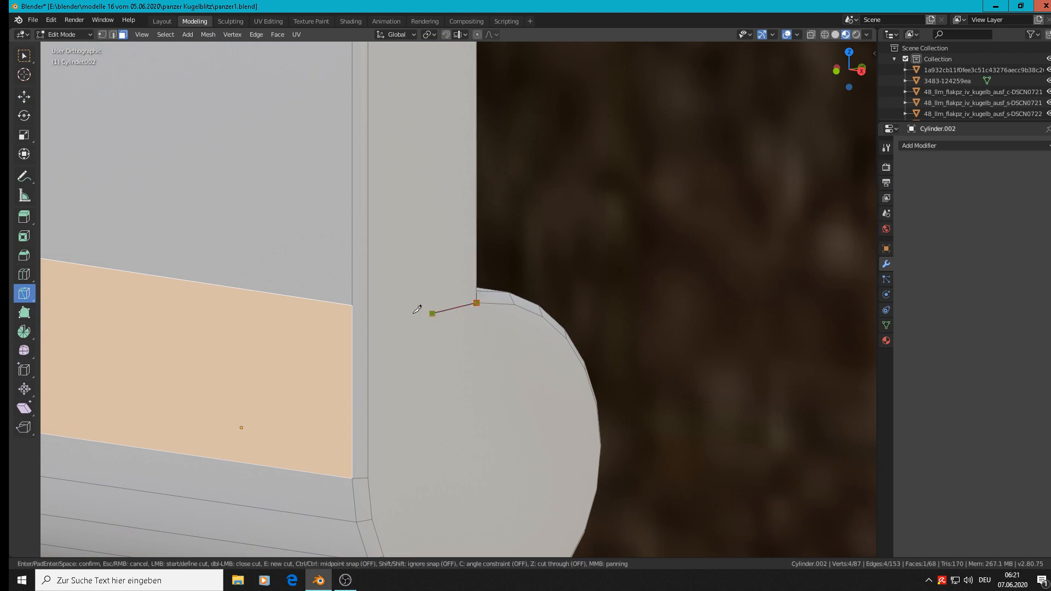
{"action": "left_click", "coordinate": [353, 304]}
{"action": "key", "text": "Return"}
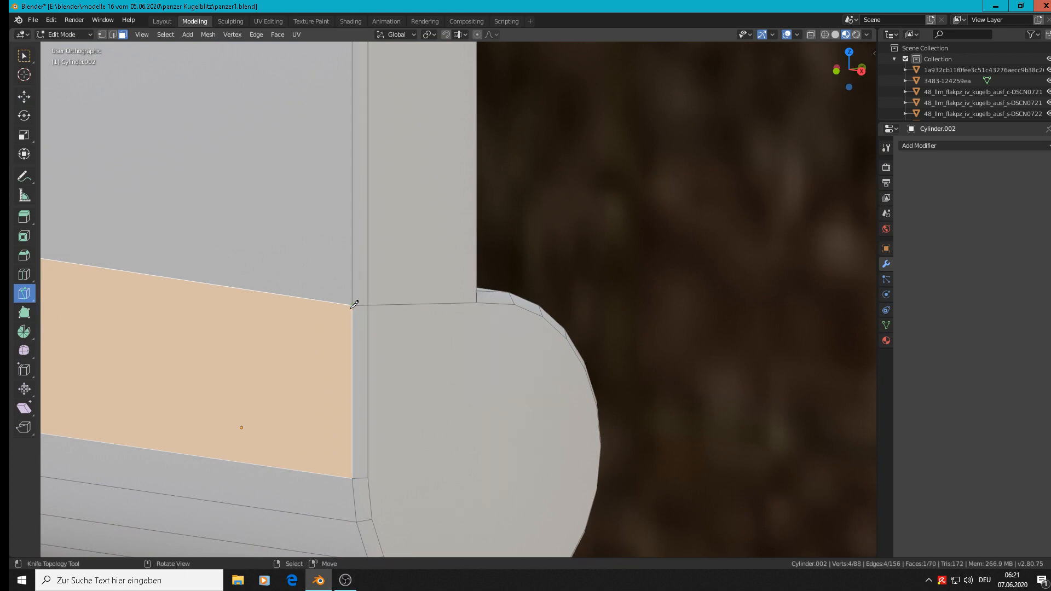
{"action": "scroll", "coordinate": [354, 312], "scroll_direction": "down", "scroll_amount": 6}
{"action": "key", "text": "Tab"}
{"action": "key", "text": "Tab"}
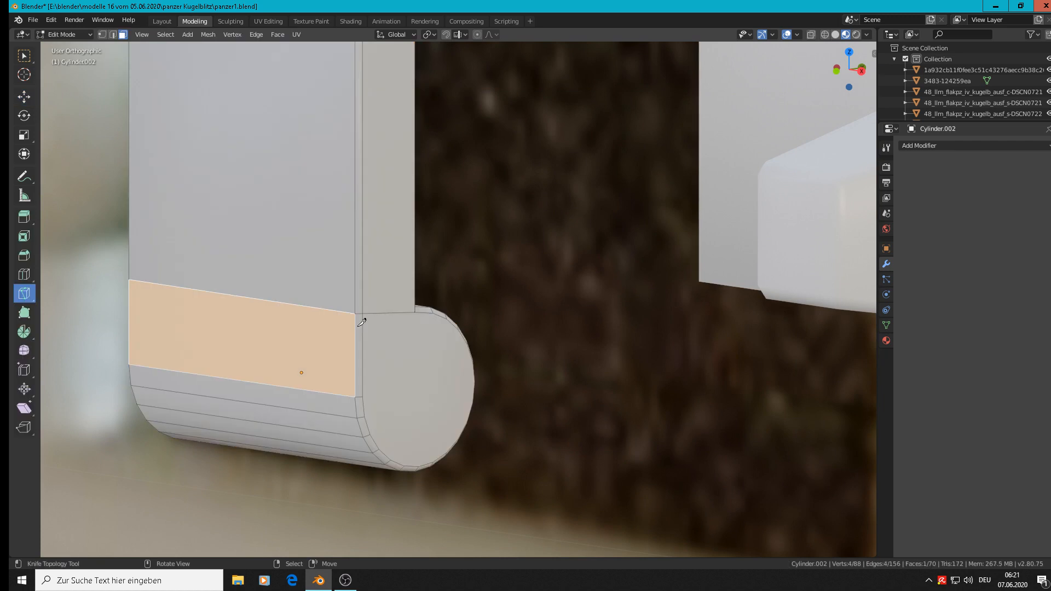
Step: In front view, move the narrow face at the copied tab's upper outer corner along negative X to slant the tab's outer side
{"action": "scroll", "coordinate": [357, 326], "scroll_direction": "down", "scroll_amount": 3}
{"action": "right_click", "coordinate": [340, 302]}
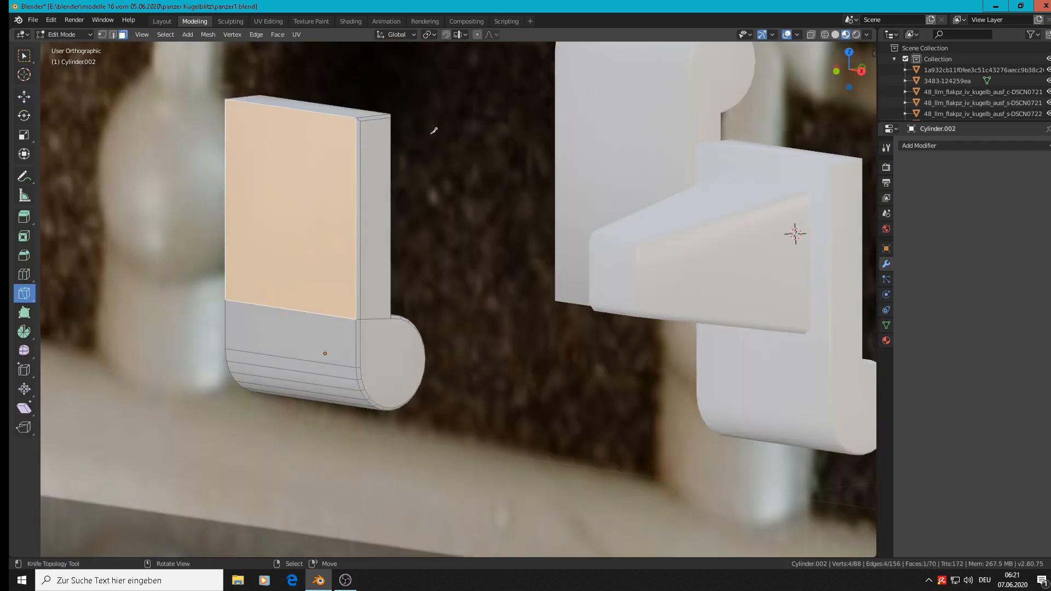
{"action": "key", "text": "KP_1"}
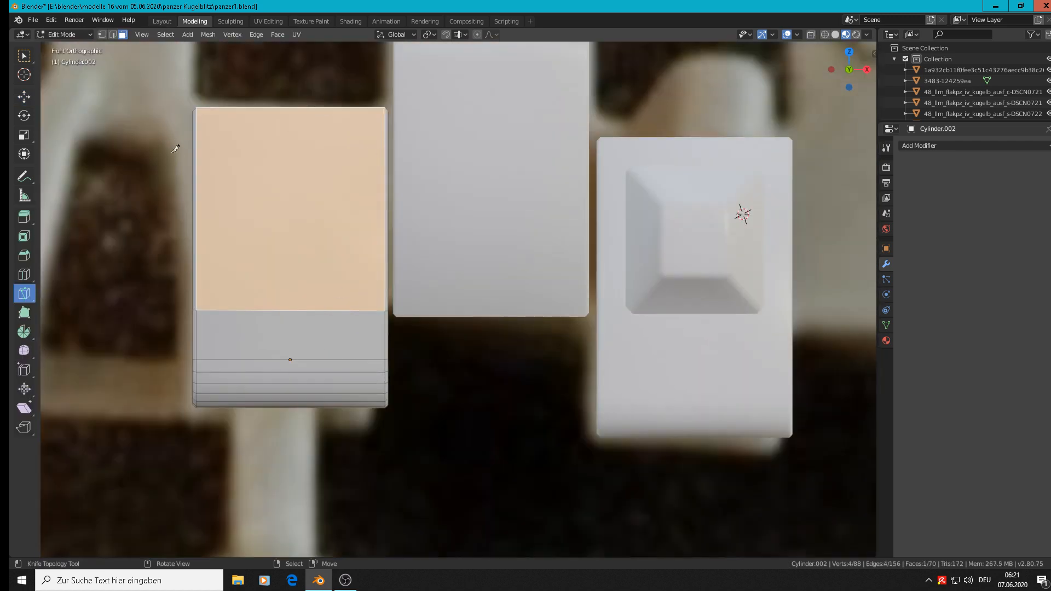
{"action": "middle_click_drag", "start_coordinate": [368, 124], "coordinate": [729, 181], "text": "shift"}
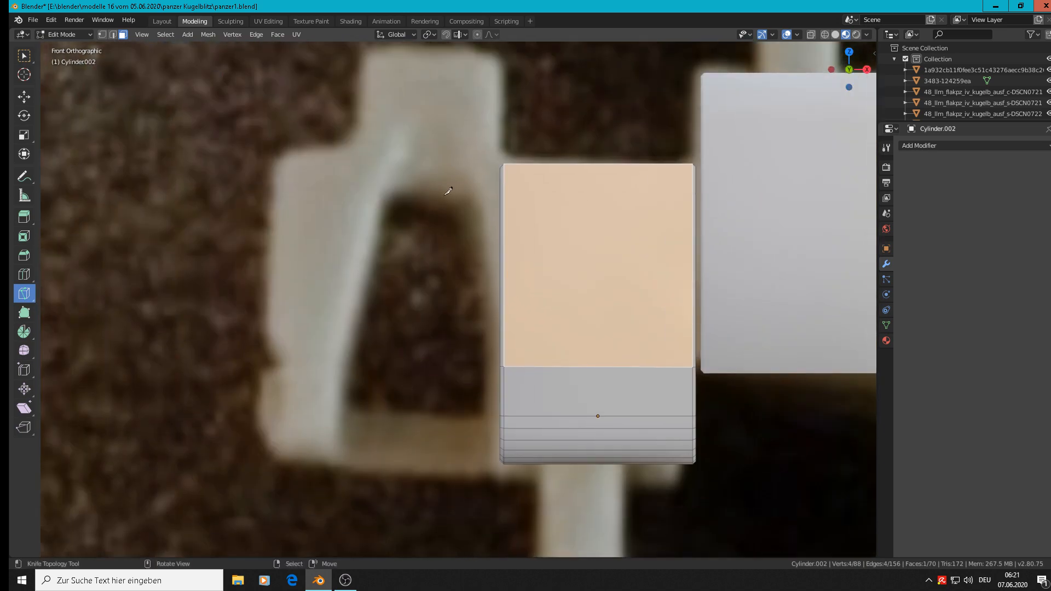
{"action": "scroll", "coordinate": [551, 175], "scroll_direction": "down", "scroll_amount": 3}
{"action": "scroll", "coordinate": [551, 176], "scroll_direction": "down", "scroll_amount": 3}
{"action": "key", "text": "Tab"}
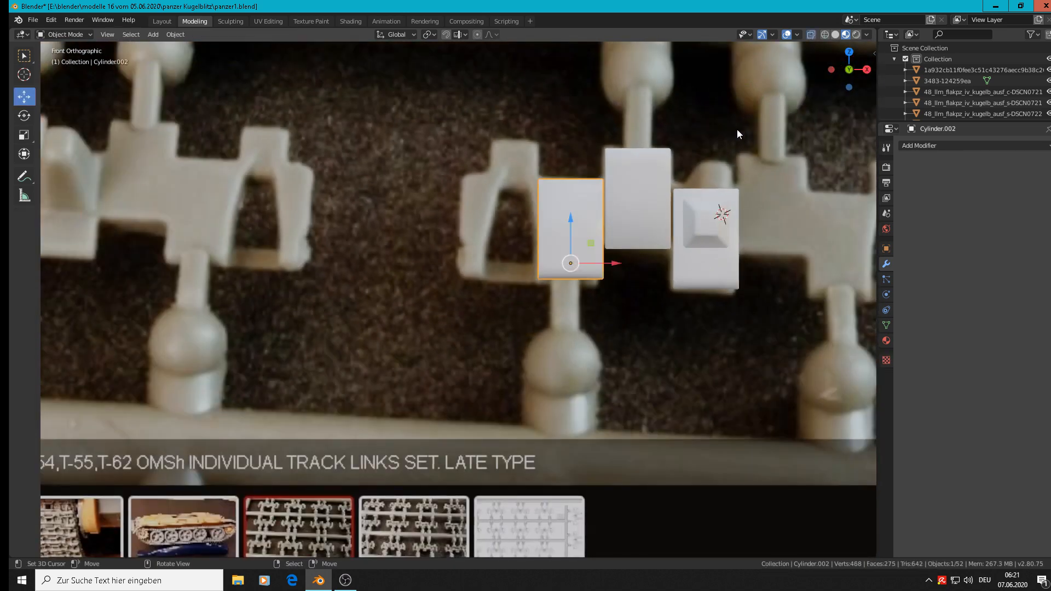
{"action": "scroll", "coordinate": [578, 179], "scroll_direction": "up", "scroll_amount": 3}
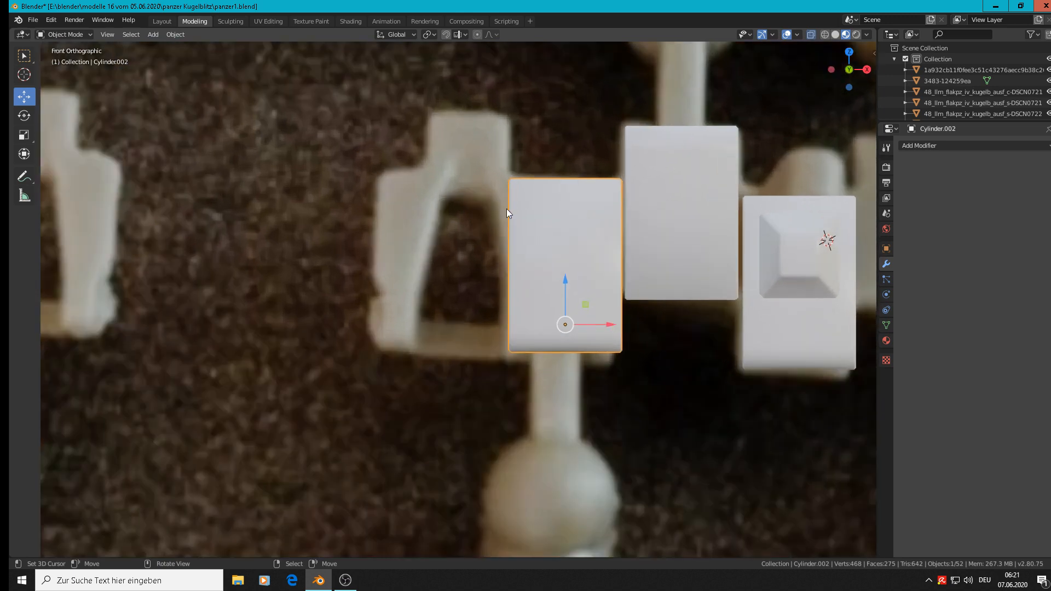
{"action": "key", "text": "Tab"}
{"action": "key", "text": "alt+a"}
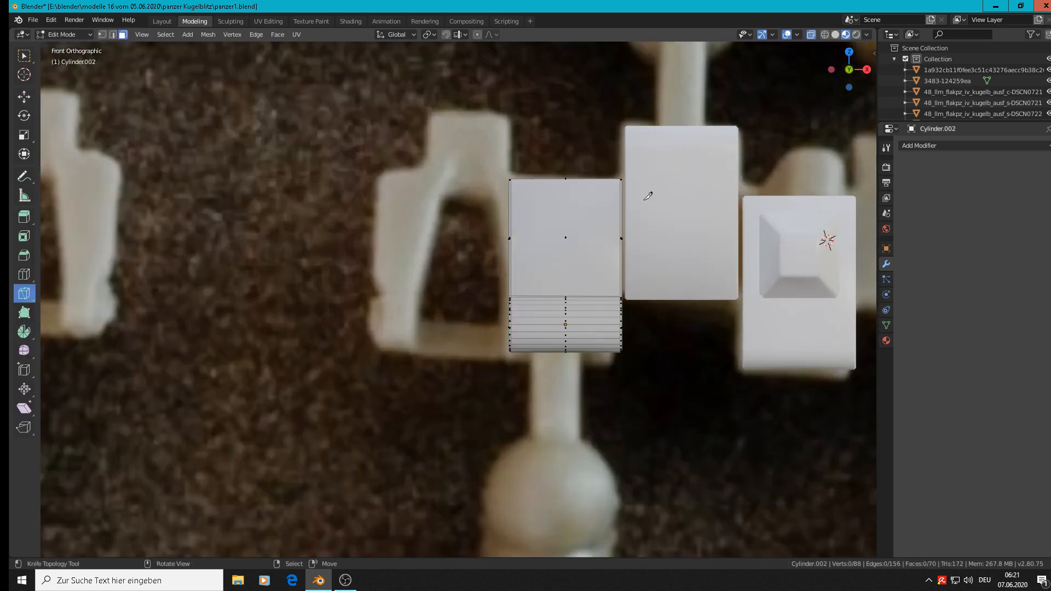
{"action": "right_click", "coordinate": [480, 173]}
{"action": "left_click", "coordinate": [24, 97]}
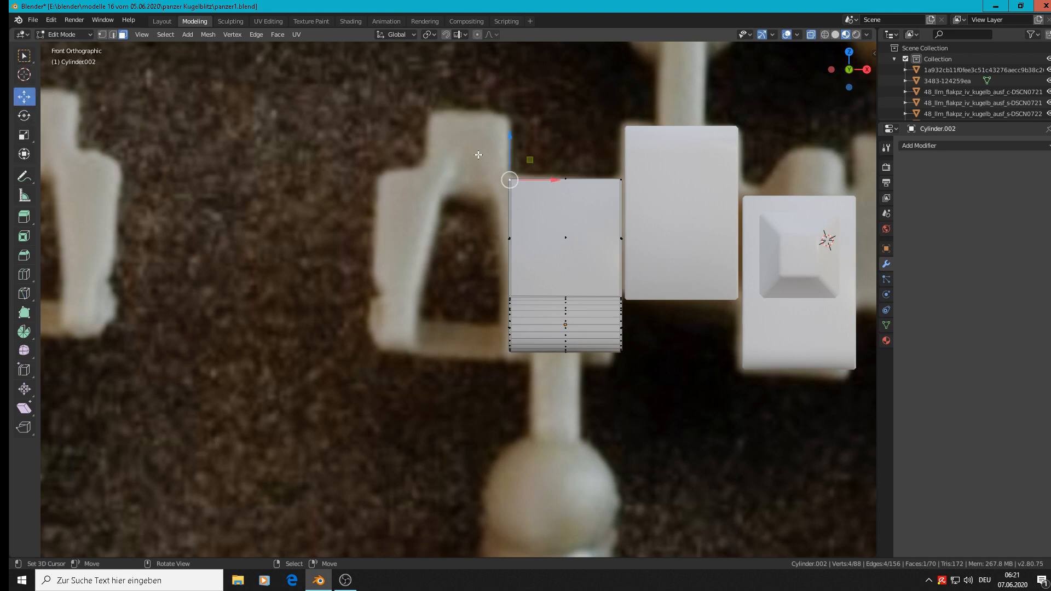
{"action": "key", "text": "c"}
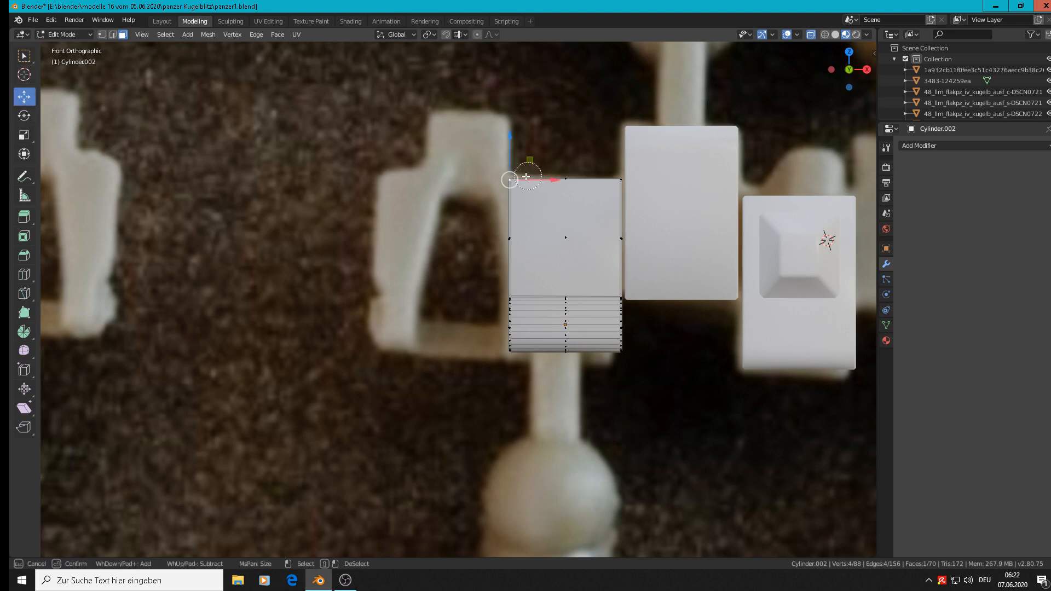
{"action": "key", "text": "Escape"}
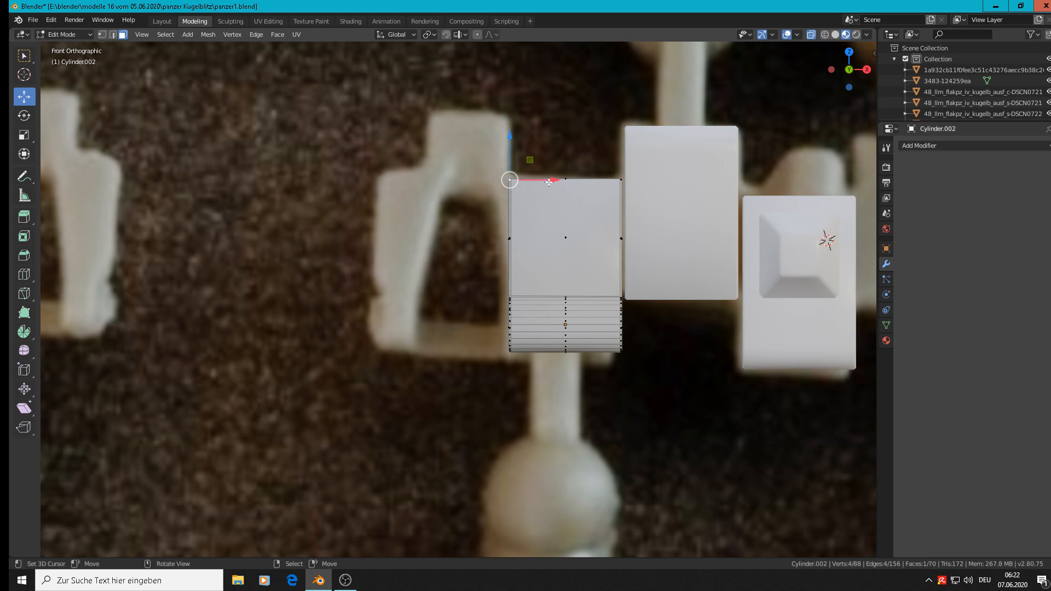
{"action": "left_click_drag", "start_coordinate": [552, 180], "coordinate": [529, 182]}
{"action": "key", "text": "Tab"}
{"action": "scroll", "coordinate": [594, 237], "scroll_direction": "down", "scroll_amount": 5}
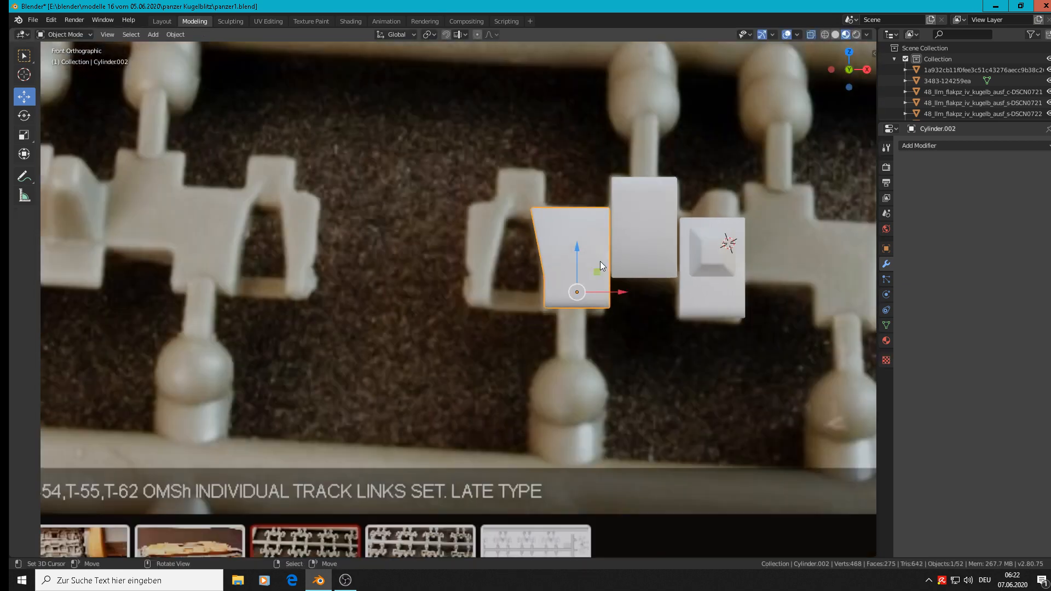
Step: Examine the track link reference photos, including the links' reverse face and the assembled track, and compare them with the reshaped tab
{"action": "scroll", "coordinate": [508, 387], "scroll_direction": "down", "scroll_amount": 4}
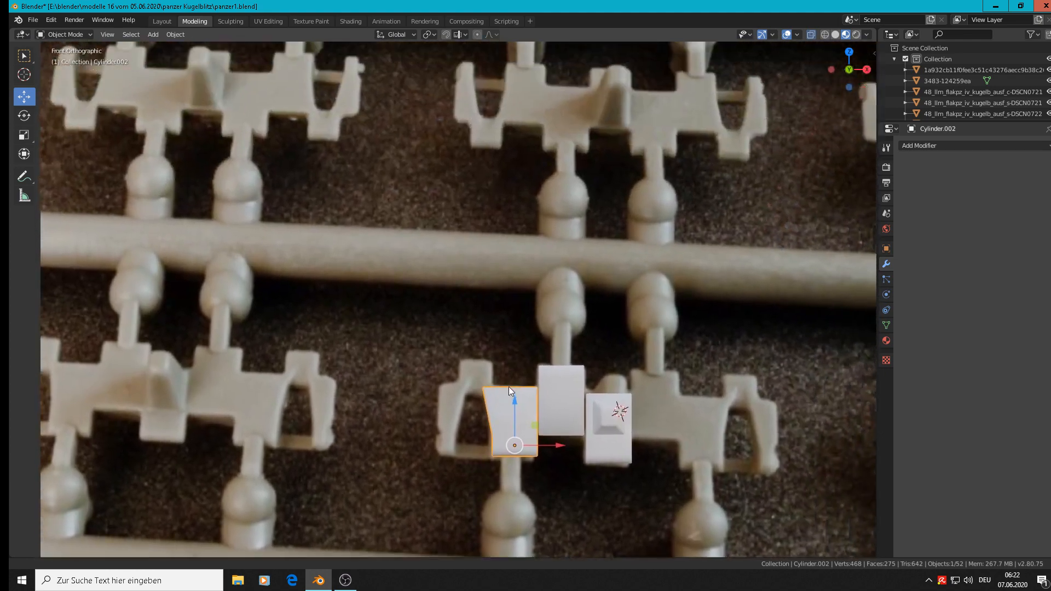
{"action": "scroll", "coordinate": [496, 431], "scroll_direction": "down", "scroll_amount": 2}
{"action": "scroll", "coordinate": [437, 261], "scroll_direction": "up", "scroll_amount": 6}
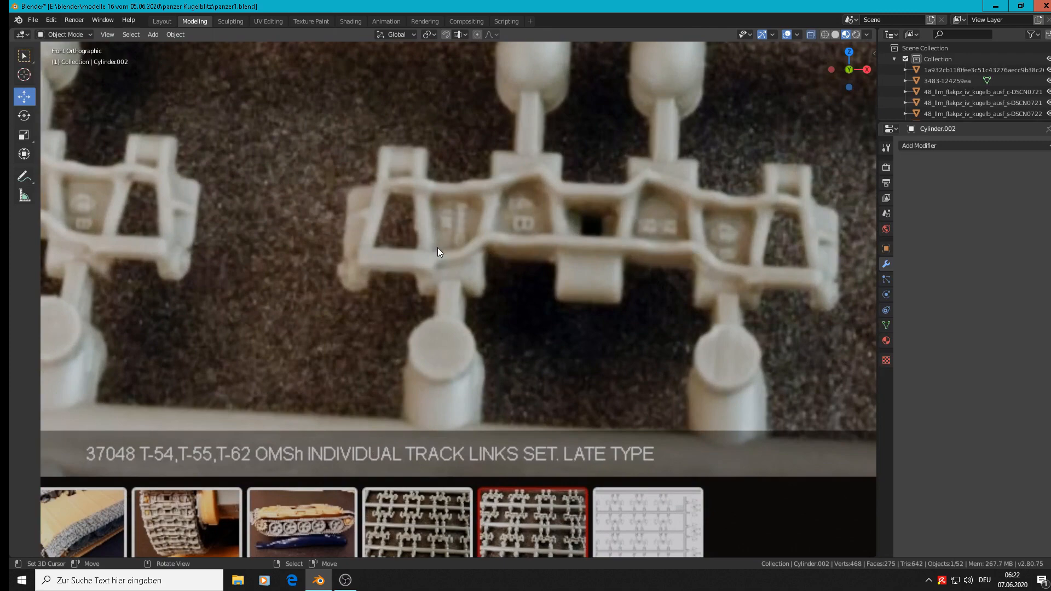
{"action": "scroll", "coordinate": [438, 248], "scroll_direction": "down", "scroll_amount": 2}
{"action": "scroll", "coordinate": [436, 251], "scroll_direction": "down", "scroll_amount": 5}
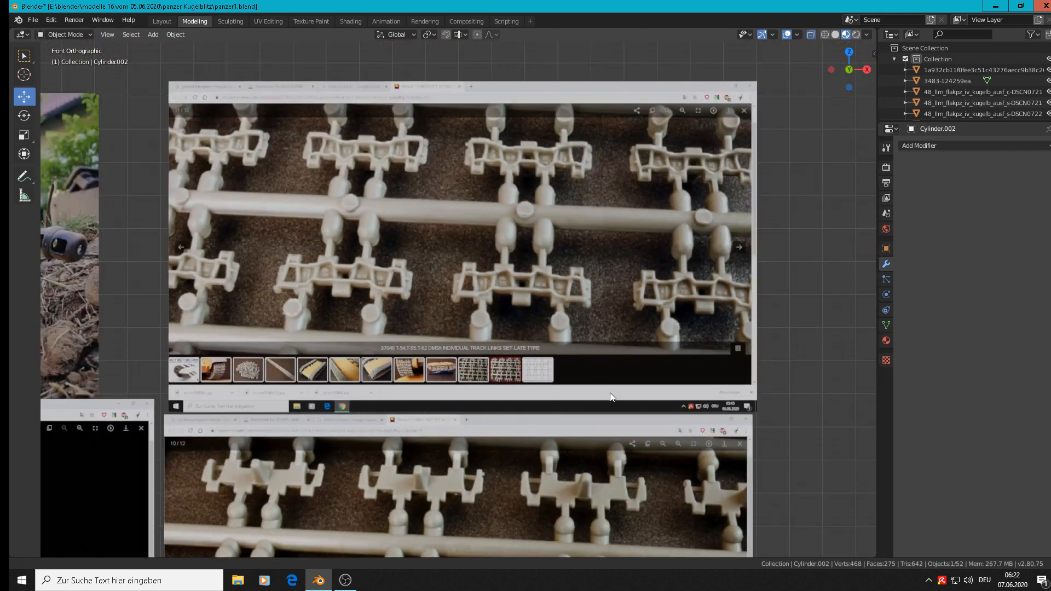
{"action": "middle_click_drag", "start_coordinate": [609, 392], "coordinate": [619, 60], "text": "shift"}
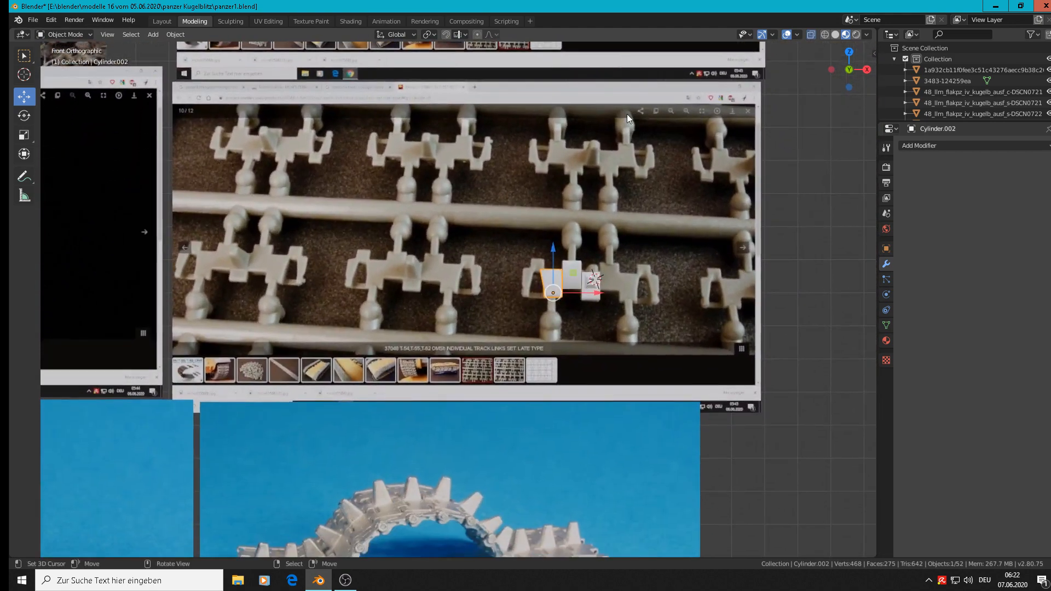
{"action": "middle_click_drag", "start_coordinate": [461, 525], "coordinate": [596, 241], "text": "shift"}
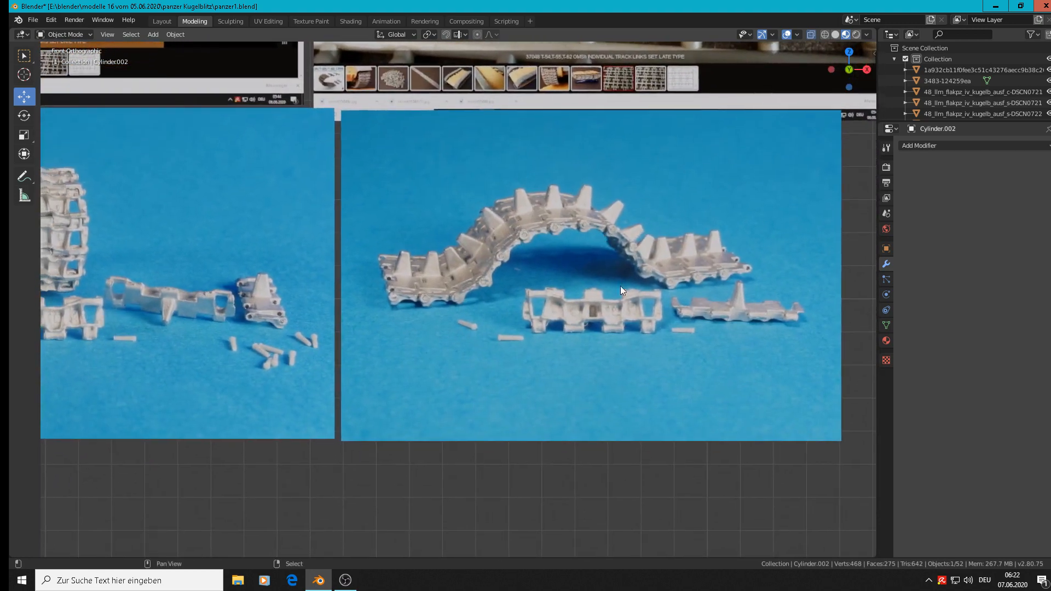
{"action": "scroll", "coordinate": [606, 326], "scroll_direction": "down", "scroll_amount": 4}
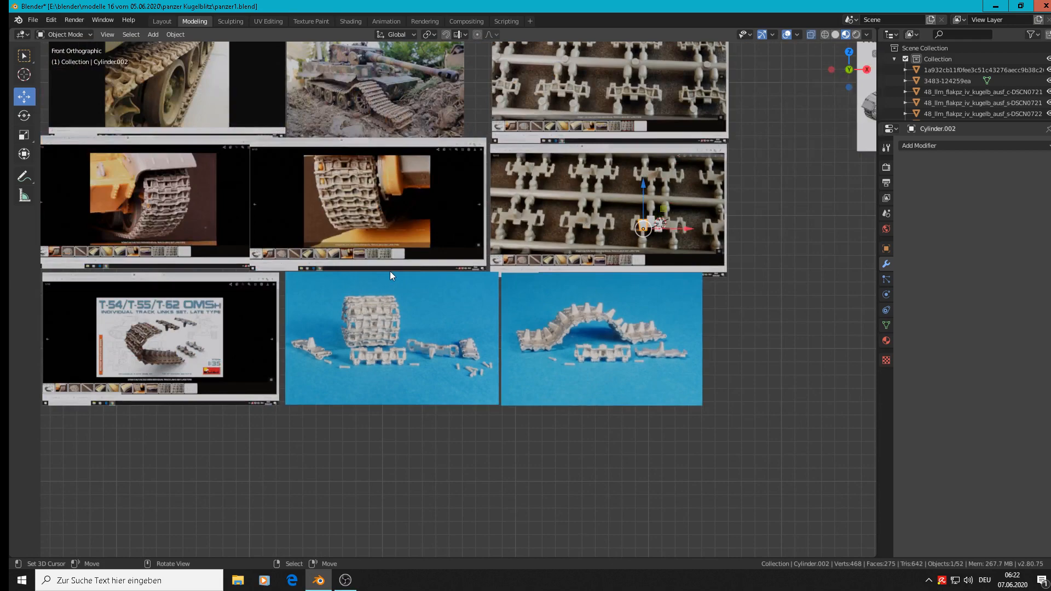
{"action": "scroll", "coordinate": [394, 276], "scroll_direction": "down", "scroll_amount": 2}
{"action": "scroll", "coordinate": [537, 219], "scroll_direction": "up", "scroll_amount": 7}
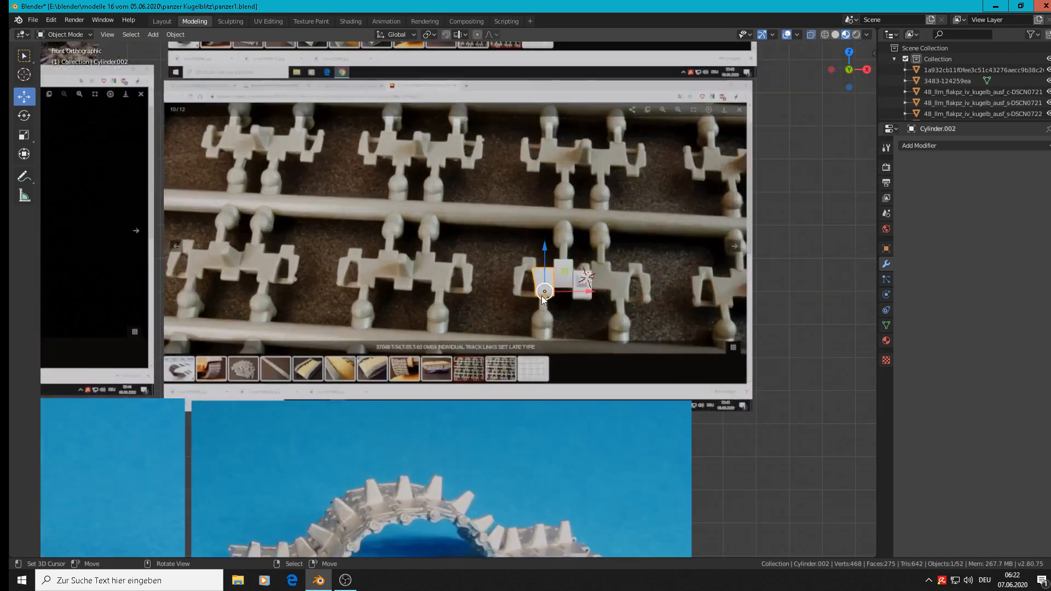
Step: Examine the reshaped tab over the sprue photo and the links' side profile in the arched track photo
{"action": "scroll", "coordinate": [540, 296], "scroll_direction": "up", "scroll_amount": 2}
{"action": "middle_click_drag", "start_coordinate": [528, 347], "coordinate": [599, 264], "text": "shift"}
{"action": "scroll", "coordinate": [579, 159], "scroll_direction": "up", "scroll_amount": 2}
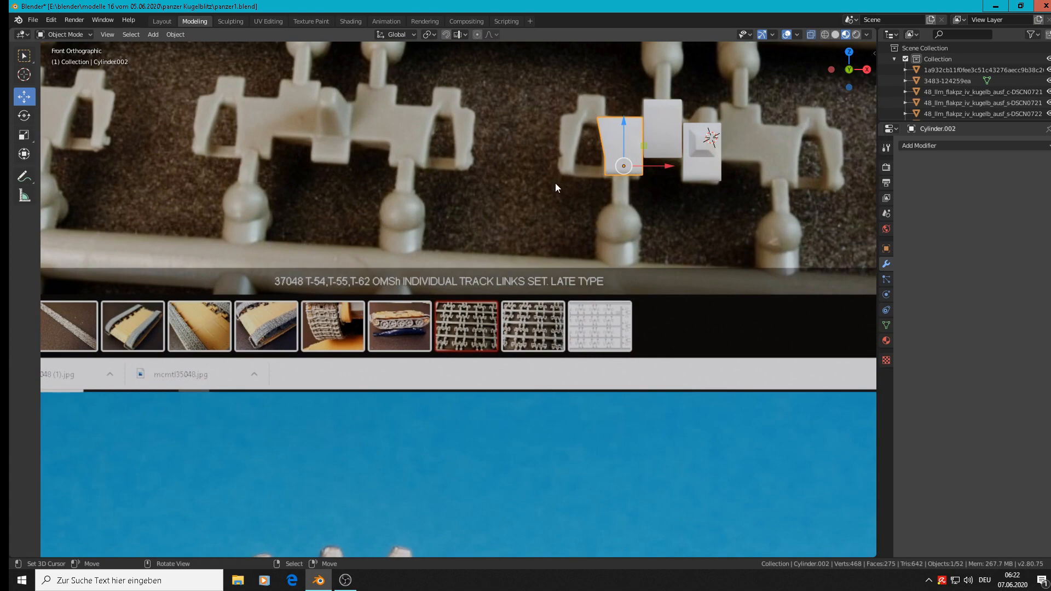
{"action": "scroll", "coordinate": [526, 344], "scroll_direction": "down", "scroll_amount": 5}
{"action": "middle_click_drag", "start_coordinate": [491, 472], "coordinate": [590, 258], "text": "shift"}
{"action": "scroll", "coordinate": [589, 260], "scroll_direction": "up", "scroll_amount": 3}
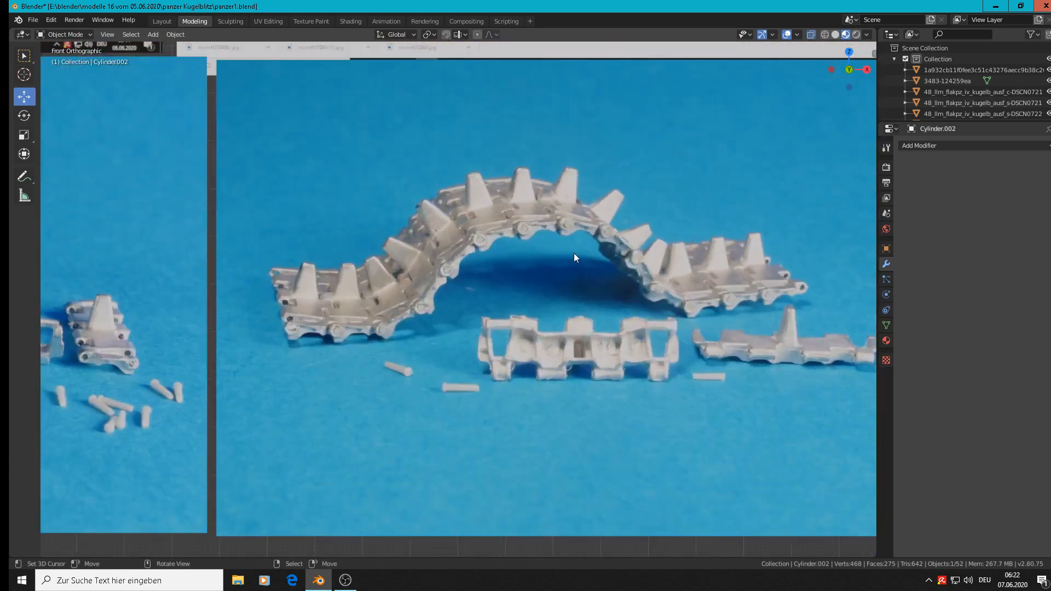
{"action": "scroll", "coordinate": [574, 258], "scroll_direction": "up", "scroll_amount": 2}
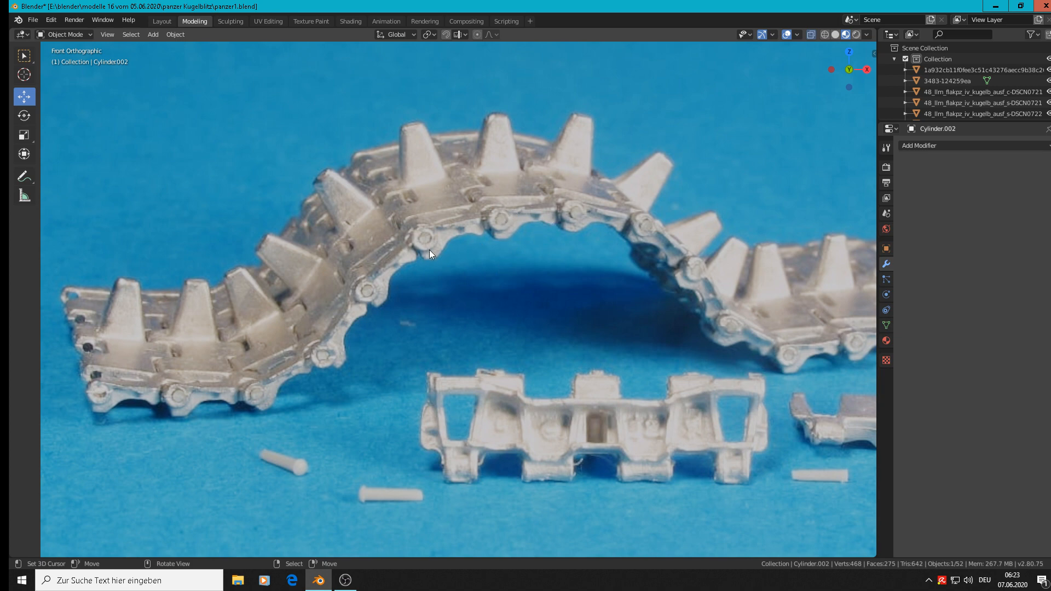
{"action": "scroll", "coordinate": [471, 234], "scroll_direction": "down", "scroll_amount": 6}
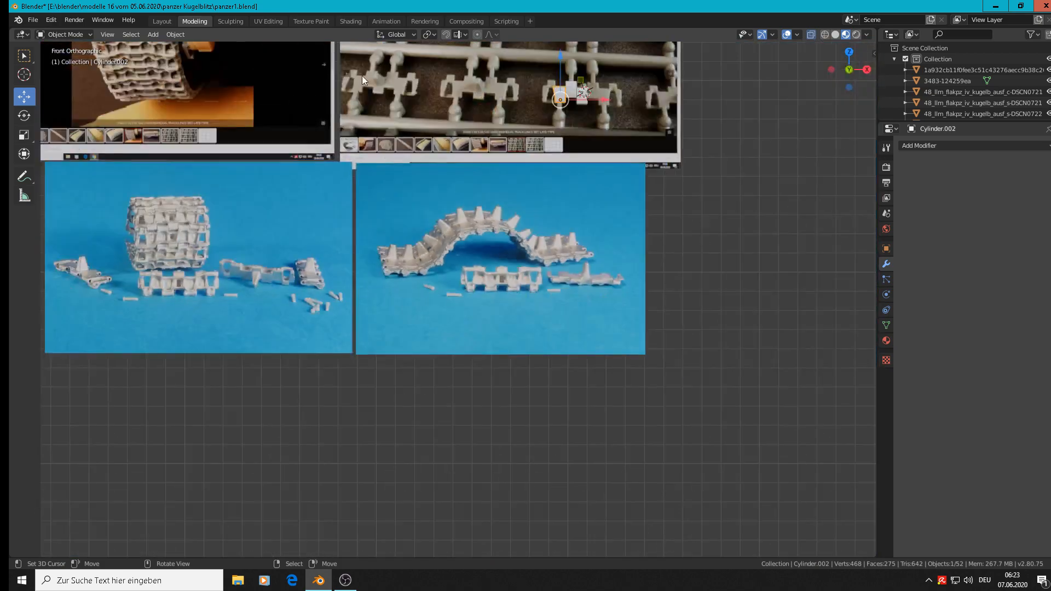
{"action": "scroll", "coordinate": [372, 71], "scroll_direction": "up", "scroll_amount": 5}
{"action": "scroll", "coordinate": [384, 69], "scroll_direction": "up", "scroll_amount": 2}
{"action": "scroll", "coordinate": [455, 122], "scroll_direction": "down", "scroll_amount": 3}
Step: Examine the reverse faces of the links in the upper sprue photo and the assembled track around the wheel
{"action": "middle_click_drag", "start_coordinate": [487, 146], "coordinate": [465, 403], "text": "shift"}
{"action": "scroll", "coordinate": [484, 91], "scroll_direction": "up", "scroll_amount": 1}
{"action": "middle_click_drag", "start_coordinate": [484, 90], "coordinate": [475, 278], "text": "shift"}
{"action": "scroll", "coordinate": [433, 143], "scroll_direction": "up", "scroll_amount": 6}
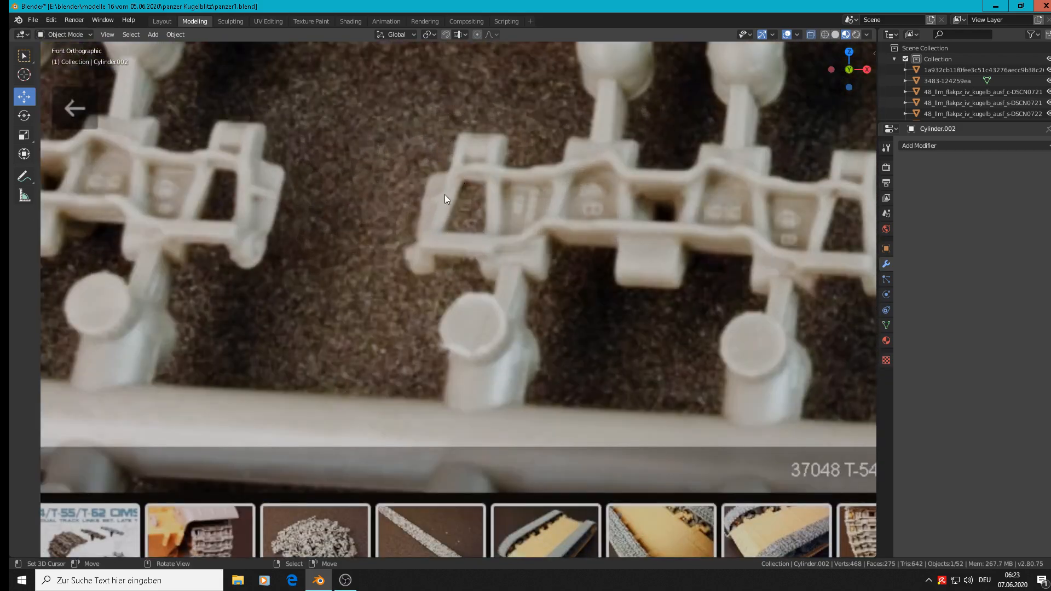
{"action": "scroll", "coordinate": [410, 254], "scroll_direction": "down", "scroll_amount": 9}
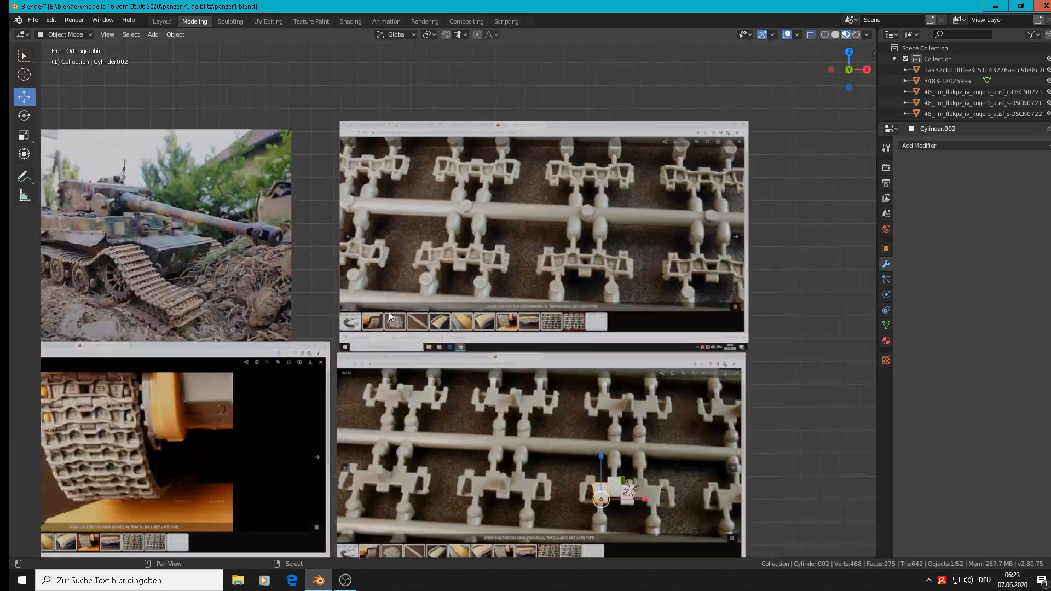
{"action": "middle_click_drag", "start_coordinate": [392, 313], "coordinate": [869, 121], "text": "shift"}
{"action": "scroll", "coordinate": [549, 212], "scroll_direction": "up", "scroll_amount": 6}
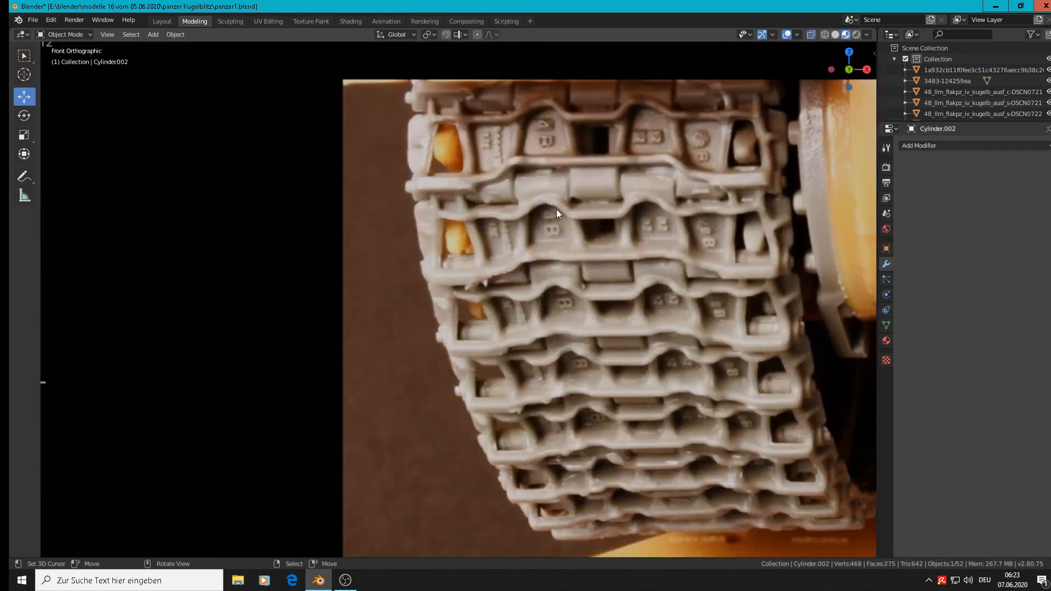
{"action": "scroll", "coordinate": [474, 241], "scroll_direction": "up", "scroll_amount": 1}
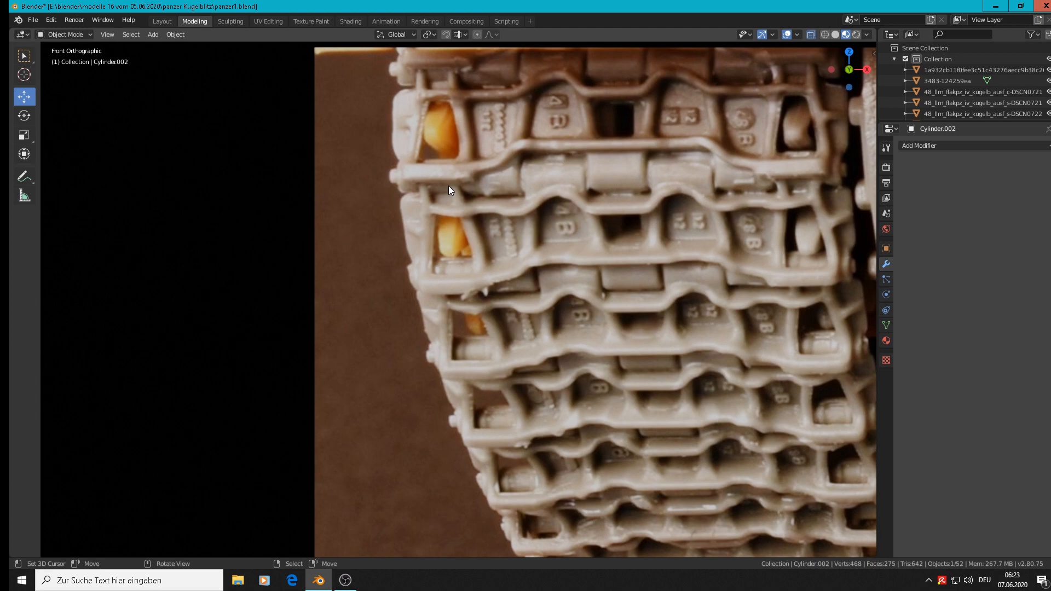
{"action": "scroll", "coordinate": [448, 186], "scroll_direction": "down", "scroll_amount": 10}
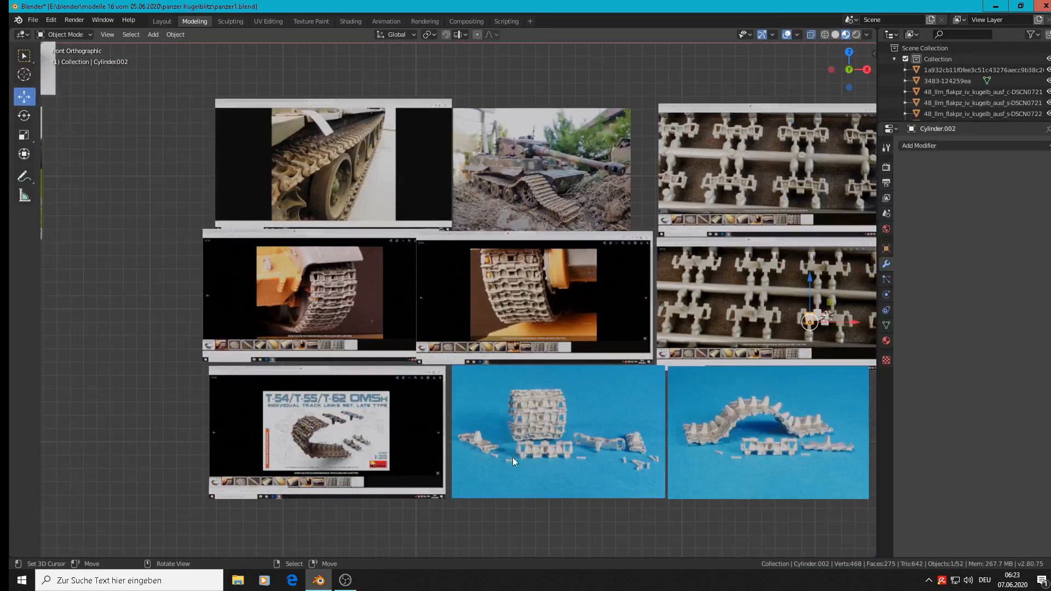
{"action": "scroll", "coordinate": [516, 390], "scroll_direction": "up", "scroll_amount": 1}
{"action": "middle_click_drag", "start_coordinate": [516, 390], "coordinate": [431, 280], "text": "shift"}
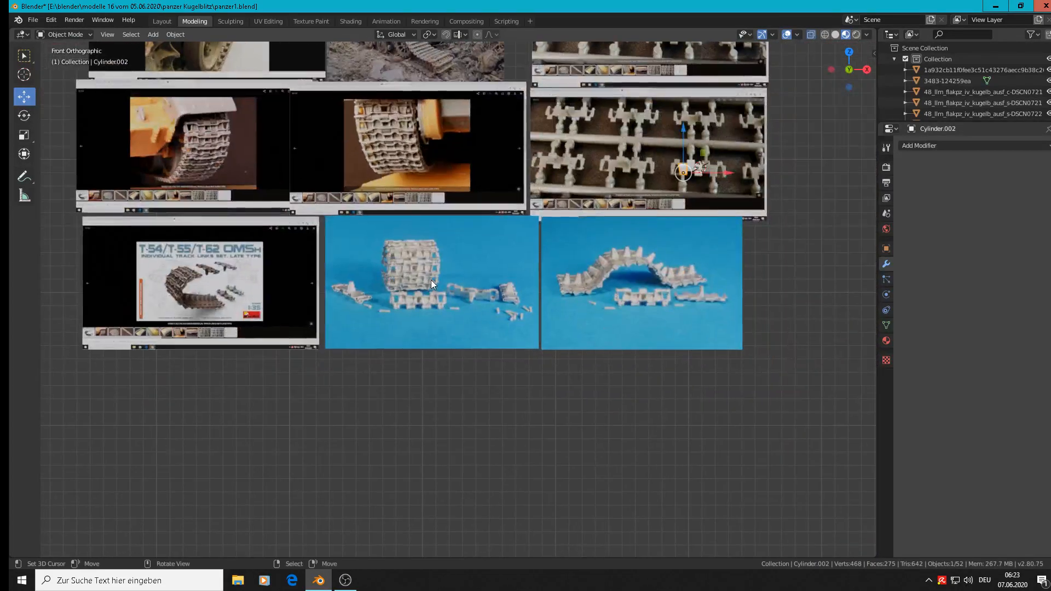
Step: Examine the loose links, hinge holes and pins in the blue-background photo, including the link lying at an angle
{"action": "scroll", "coordinate": [431, 280], "scroll_direction": "up", "scroll_amount": 8}
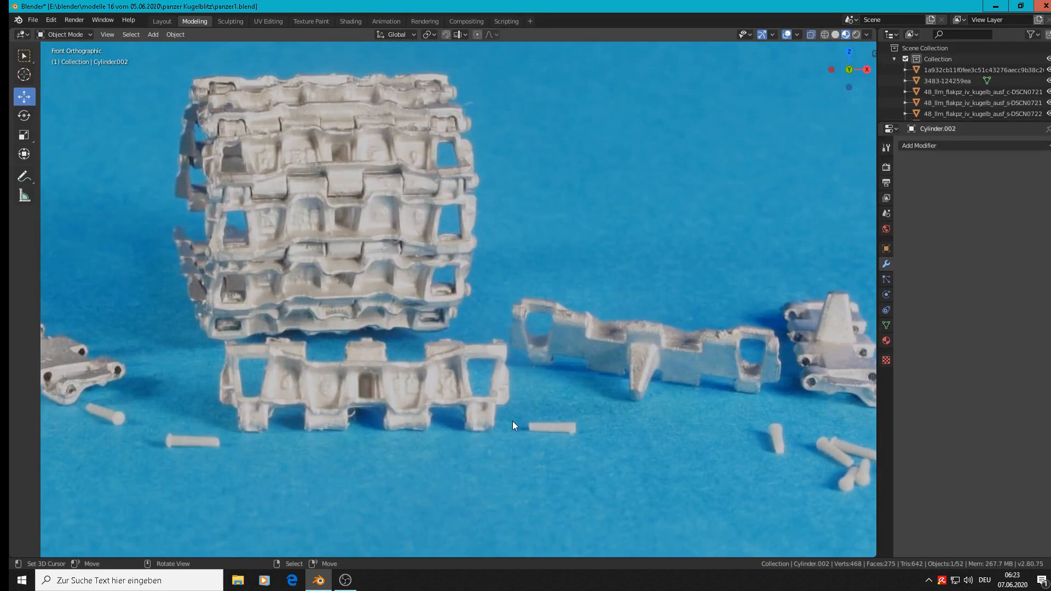
{"action": "scroll", "coordinate": [512, 425], "scroll_direction": "up", "scroll_amount": 2}
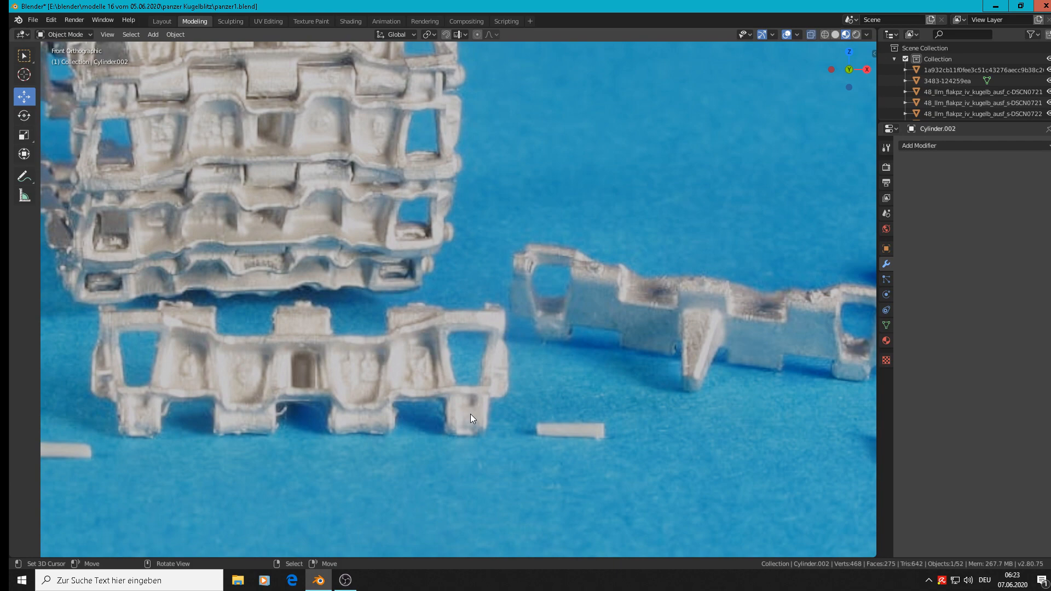
{"action": "scroll", "coordinate": [471, 413], "scroll_direction": "down", "scroll_amount": 8}
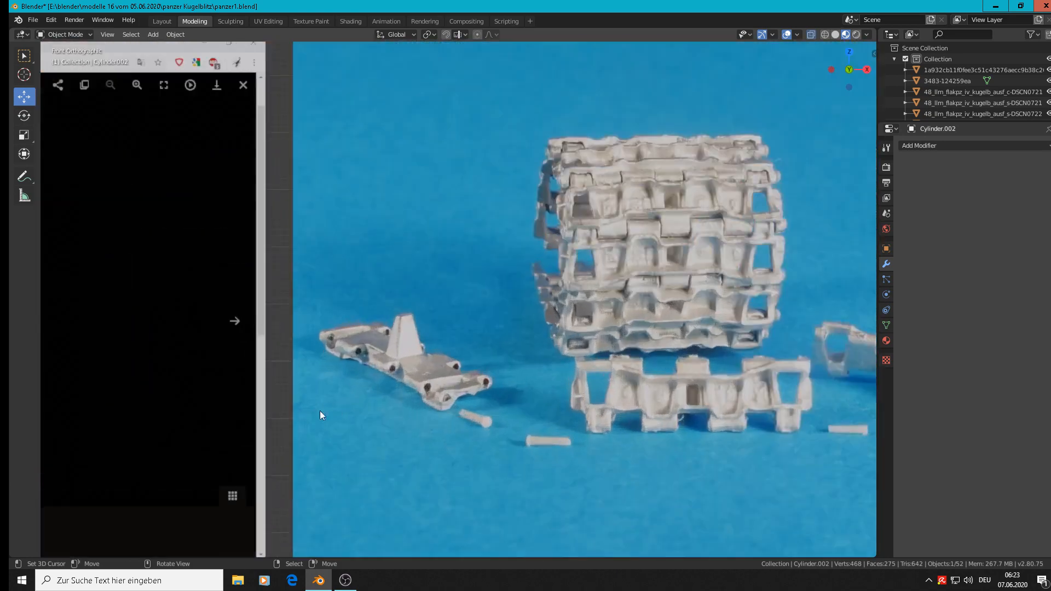
{"action": "scroll", "coordinate": [378, 402], "scroll_direction": "up", "scroll_amount": 3}
{"action": "scroll", "coordinate": [541, 403], "scroll_direction": "up", "scroll_amount": 2}
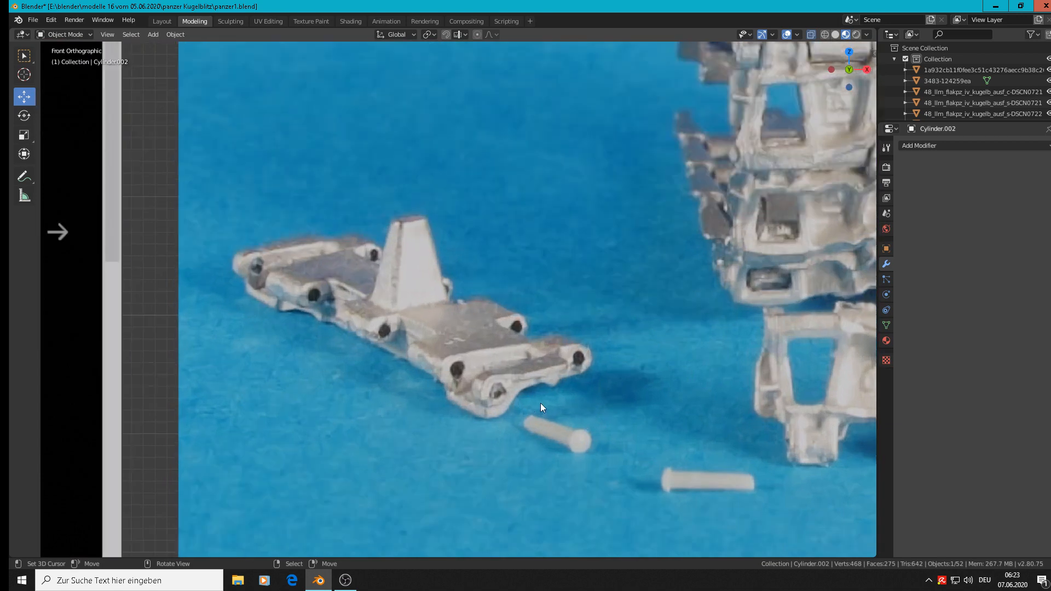
{"action": "middle_click_drag", "start_coordinate": [537, 402], "coordinate": [584, 428]}
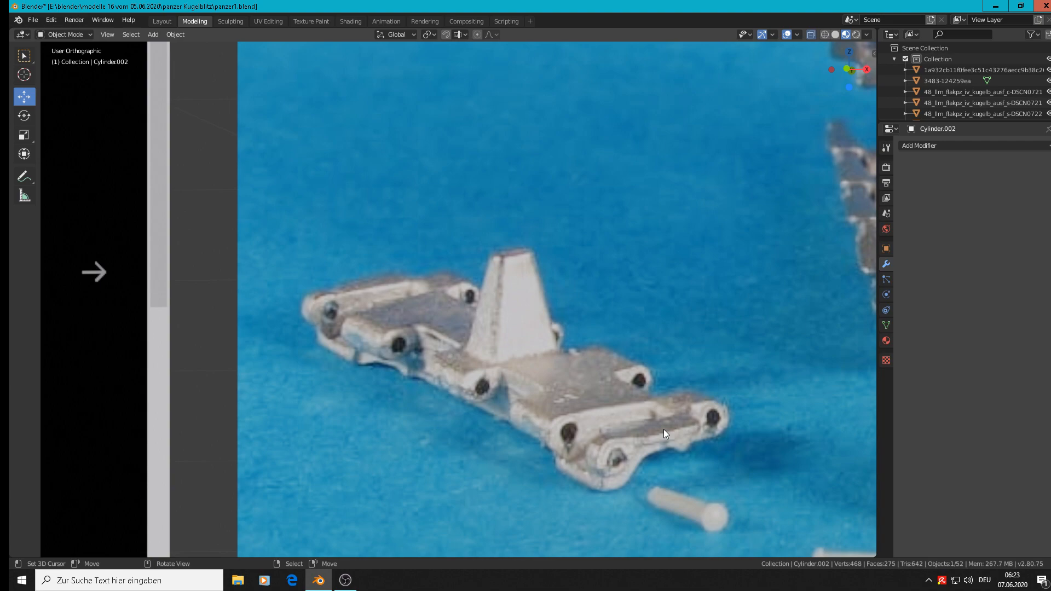
{"action": "scroll", "coordinate": [662, 431], "scroll_direction": "down", "scroll_amount": 8}
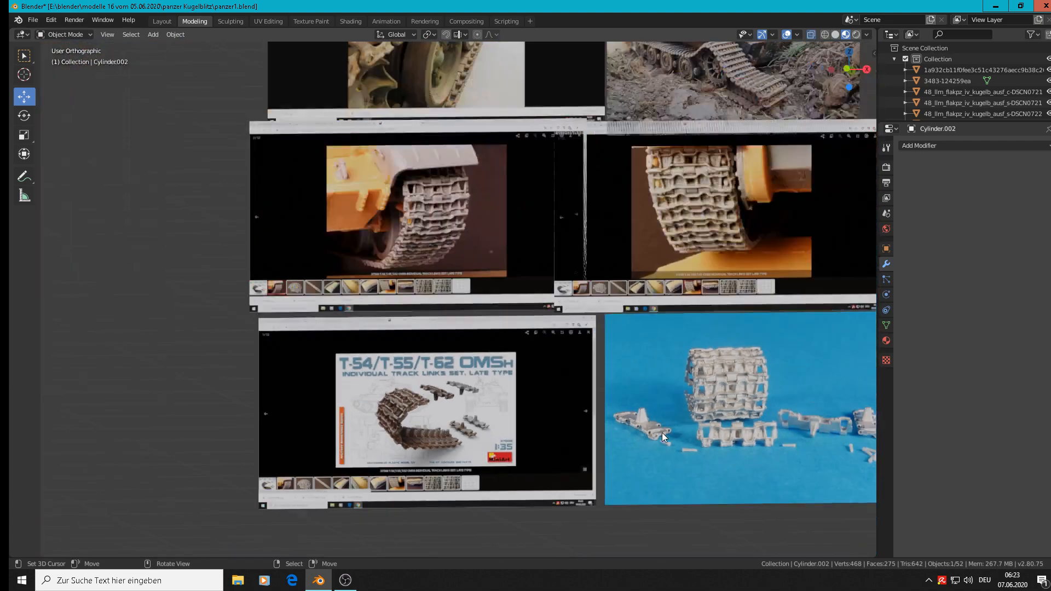
{"action": "middle_click_drag", "start_coordinate": [711, 360], "coordinate": [212, 468], "text": "shift"}
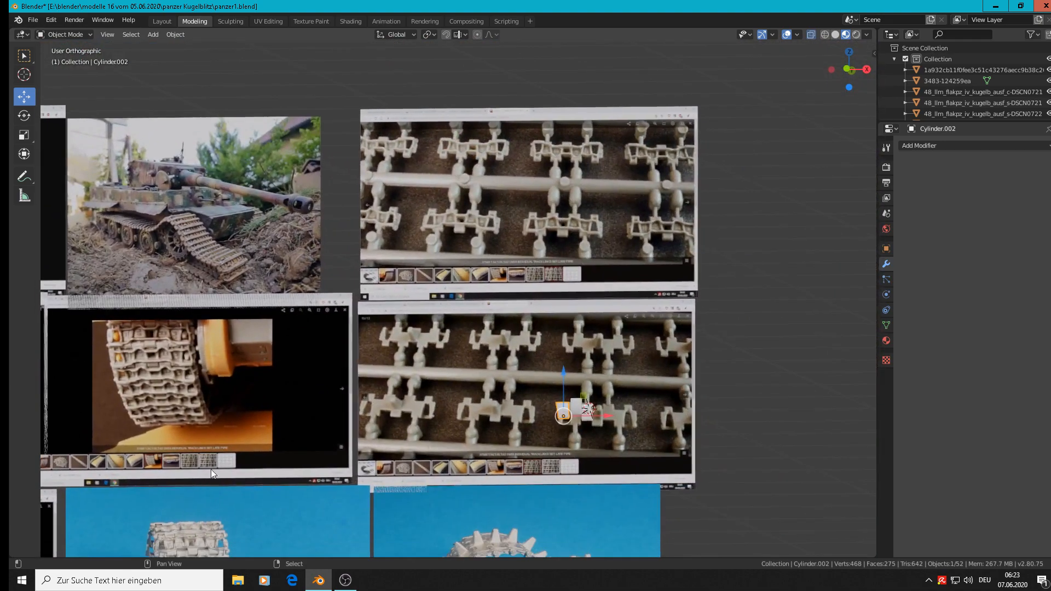
{"action": "scroll", "coordinate": [459, 407], "scroll_direction": "down", "scroll_amount": 4}
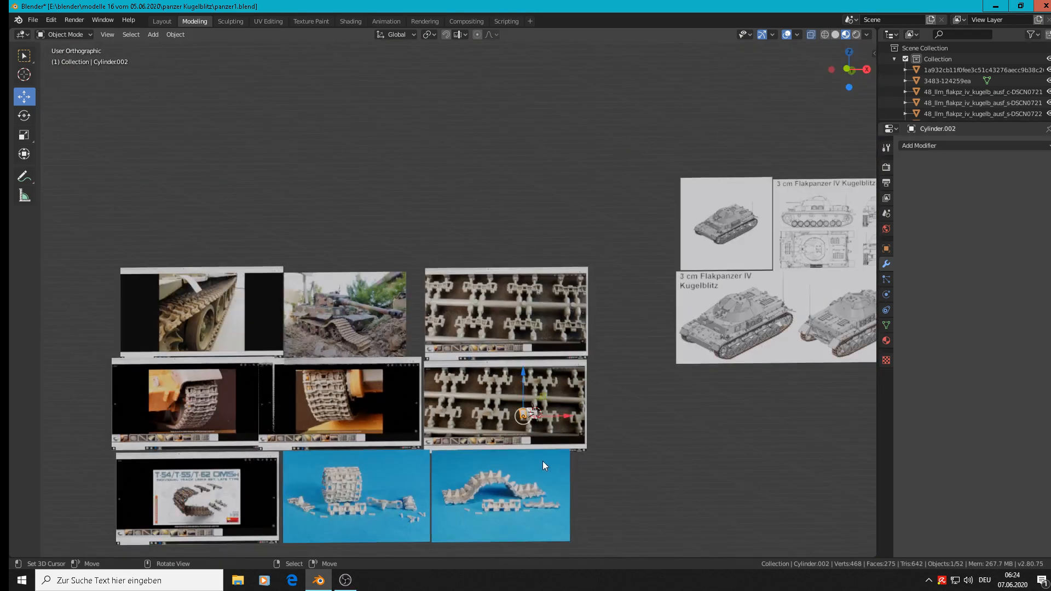
Step: In front view, add a cube beneath the arched track in the blue photo and scale it by 0.096, then about 0.16
{"action": "key", "text": "KP_1"}
{"action": "scroll", "coordinate": [487, 485], "scroll_direction": "up", "scroll_amount": 8}
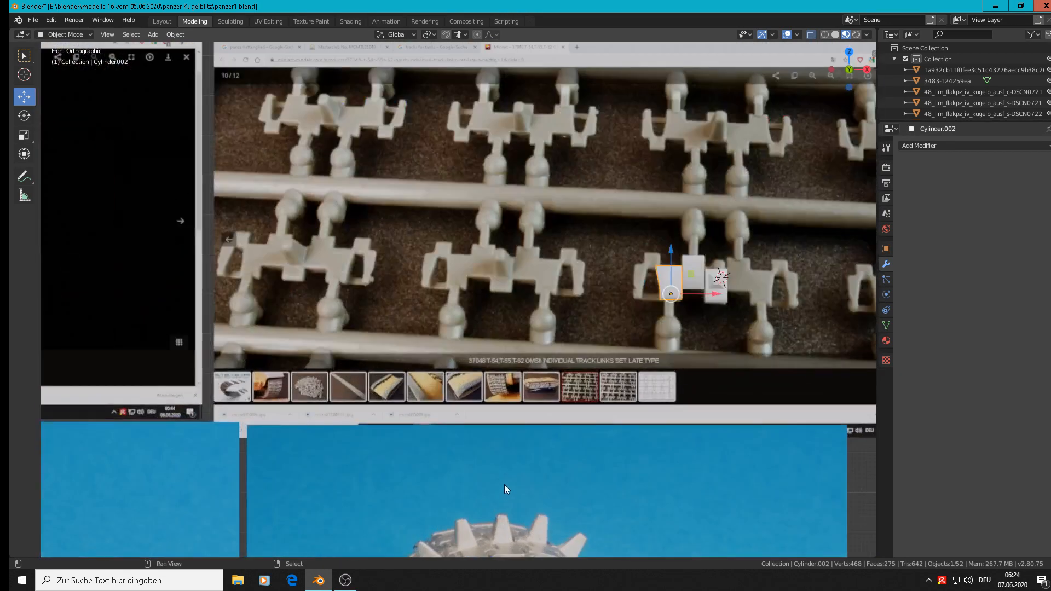
{"action": "scroll", "coordinate": [638, 319], "scroll_direction": "up", "scroll_amount": 4}
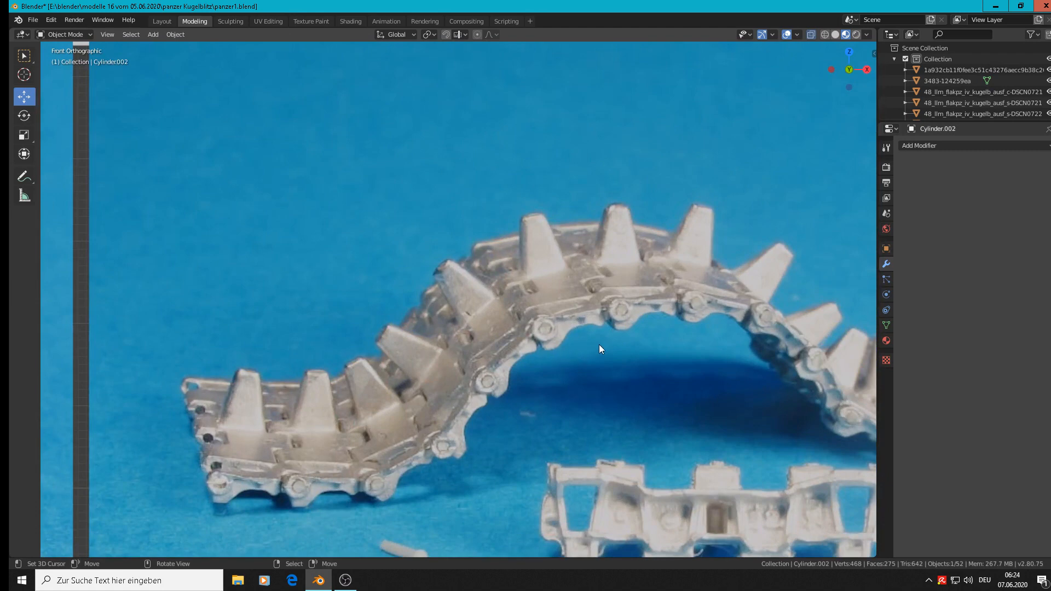
{"action": "left_click", "coordinate": [157, 35]}
{"action": "mouse_move", "coordinate": [157, 44]}
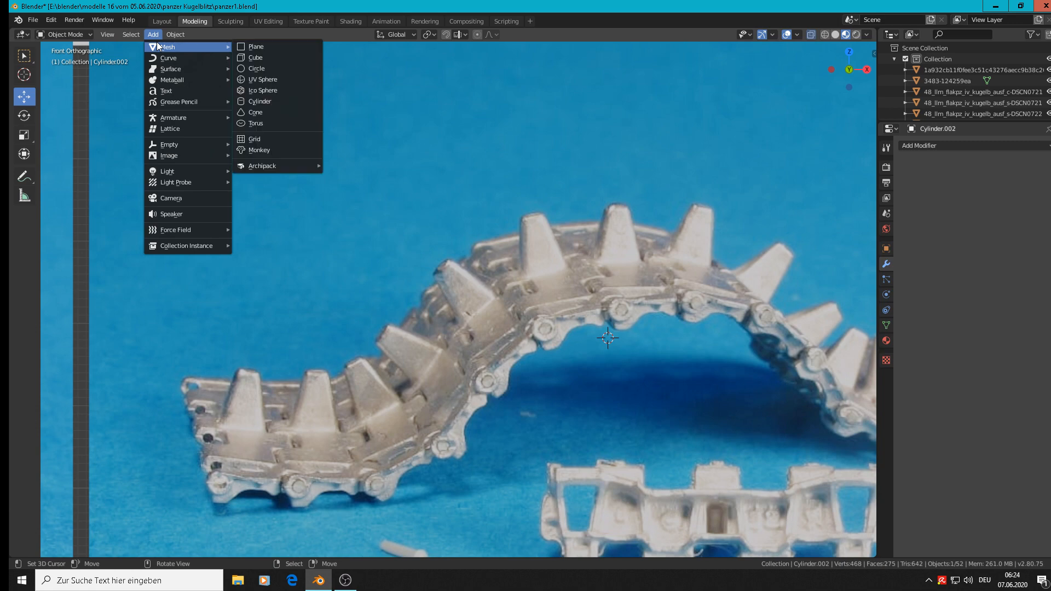
{"action": "left_click", "coordinate": [278, 58]}
{"action": "key", "text": "s"}
{"action": "left_click", "coordinate": [630, 360]}
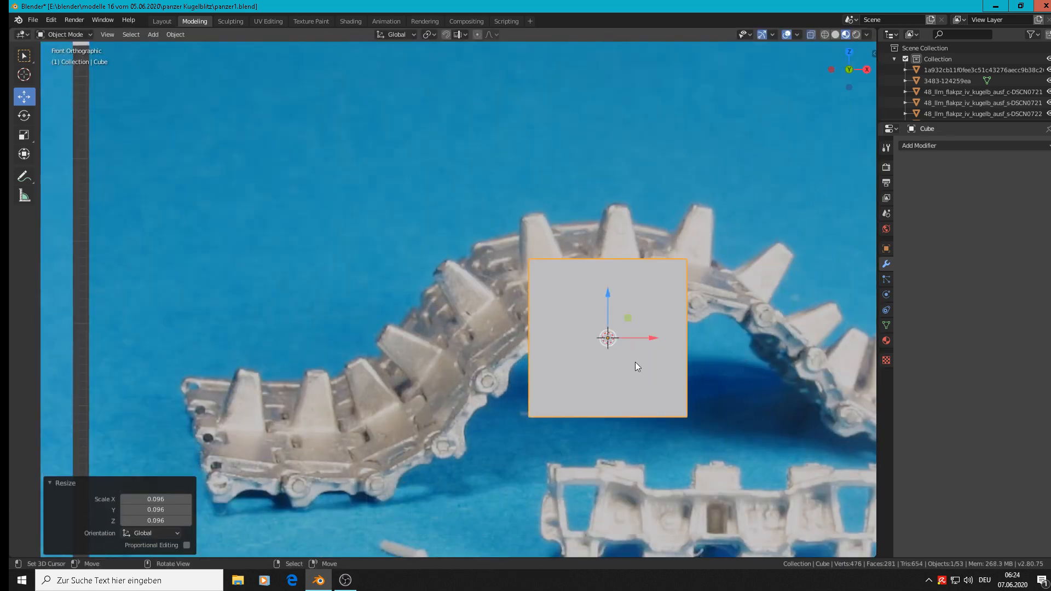
{"action": "key", "text": "s"}
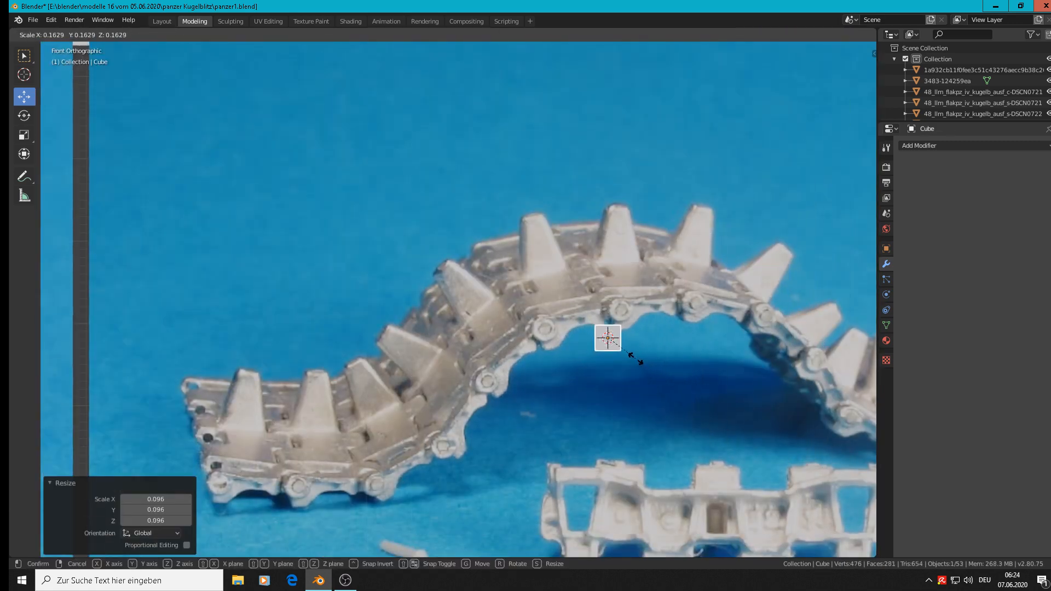
{"action": "left_click", "coordinate": [638, 356]}
Step: Move the cube 0.0412 m along X and -0.0772 m along Y, in front of the photo
{"action": "key", "text": "g"}
{"action": "key", "text": "x"}
{"action": "left_click", "coordinate": [676, 370]}
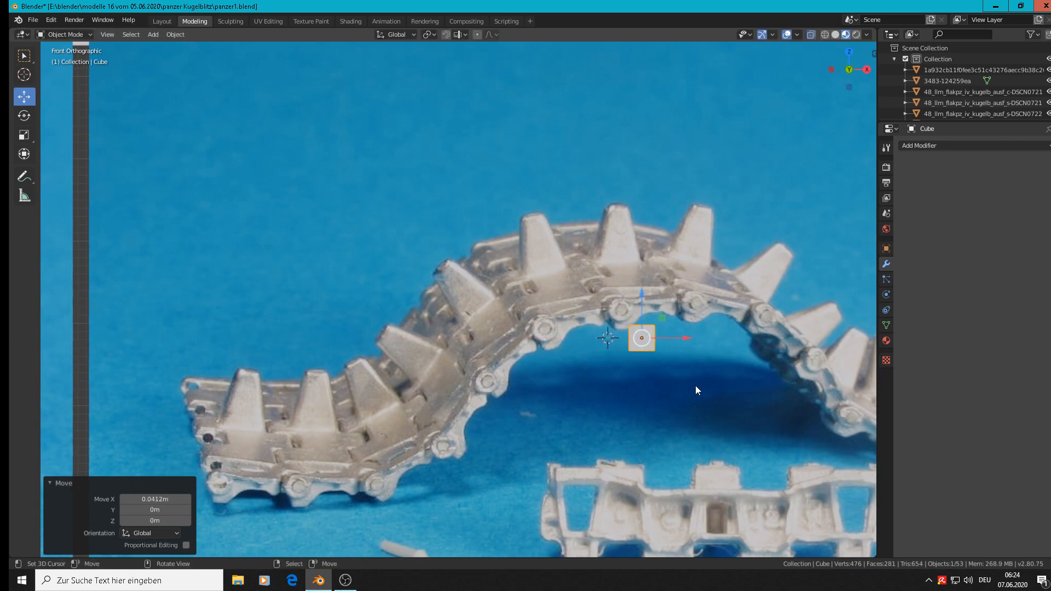
{"action": "scroll", "coordinate": [654, 342], "scroll_direction": "up", "scroll_amount": 3}
{"action": "middle_click_drag", "start_coordinate": [717, 378], "coordinate": [635, 353]}
{"action": "key", "text": "g"}
{"action": "key", "text": "y"}
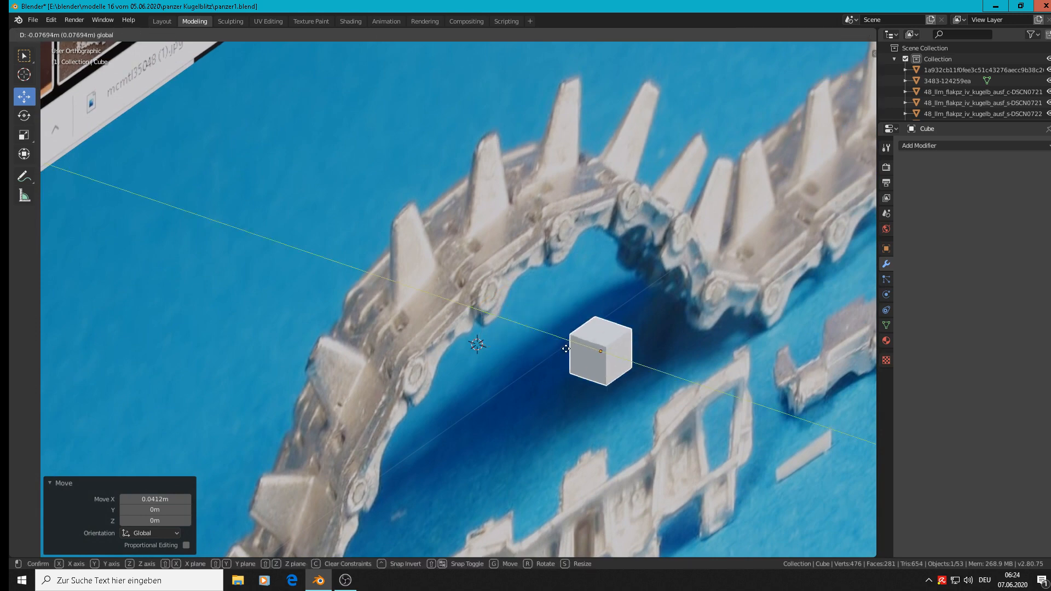
{"action": "left_click", "coordinate": [730, 416]}
Step: Thin the cube along Y with a scale factor of 0.423
{"action": "key", "text": "s"}
{"action": "key", "text": "y"}
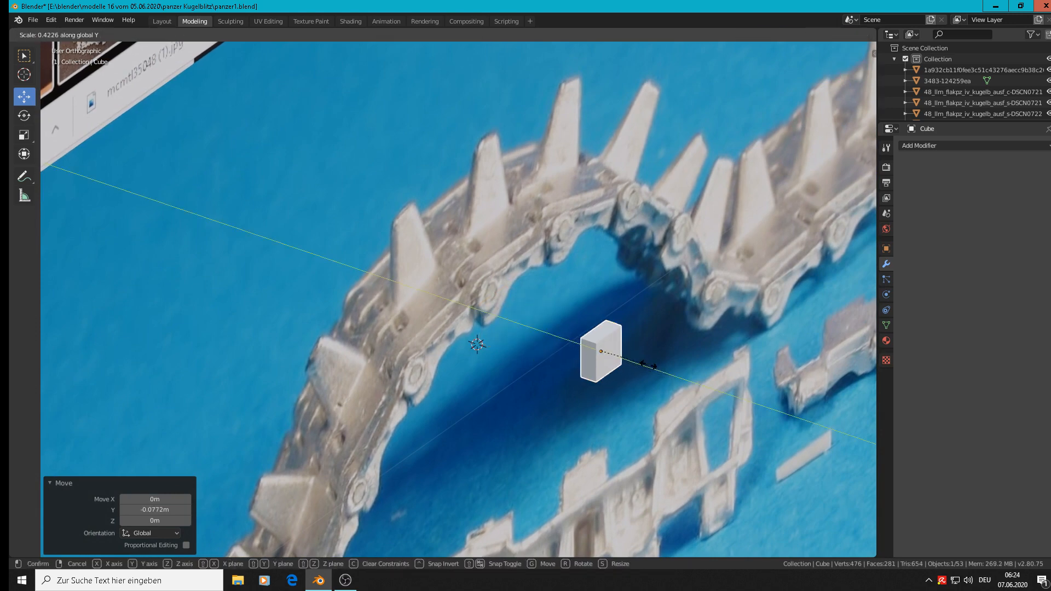
{"action": "left_click", "coordinate": [647, 369]}
Step: In front view, add one centred horizontal loop cut that divides the cube into upper and lower halves
{"action": "key", "text": "KP_1"}
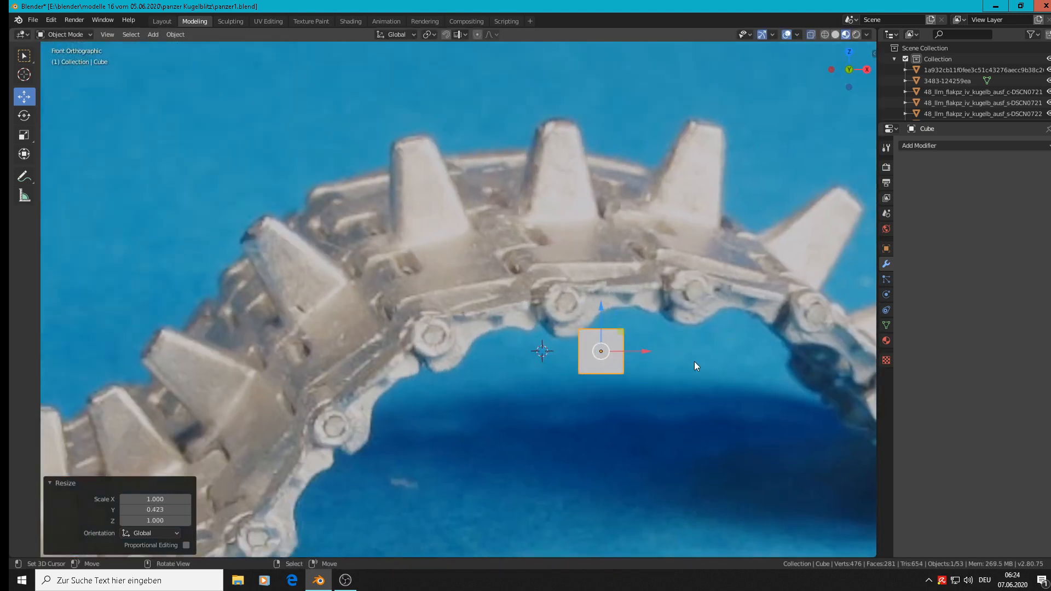
{"action": "scroll", "coordinate": [673, 360], "scroll_direction": "up", "scroll_amount": 1}
{"action": "middle_click_drag", "start_coordinate": [666, 360], "coordinate": [475, 334], "text": "shift"}
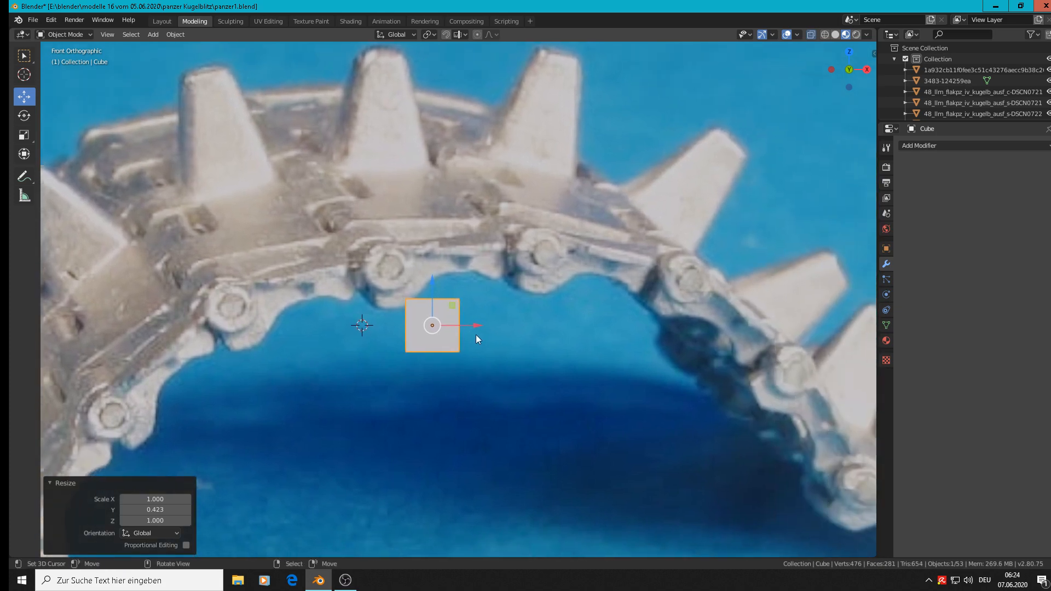
{"action": "key", "text": "Tab"}
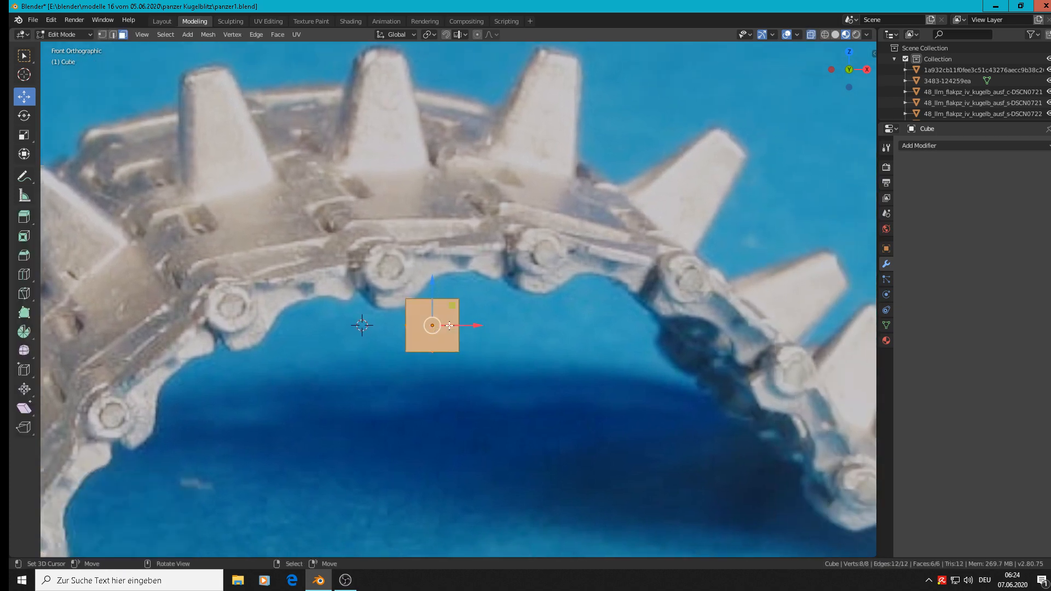
{"action": "key", "text": "ctrl+r"}
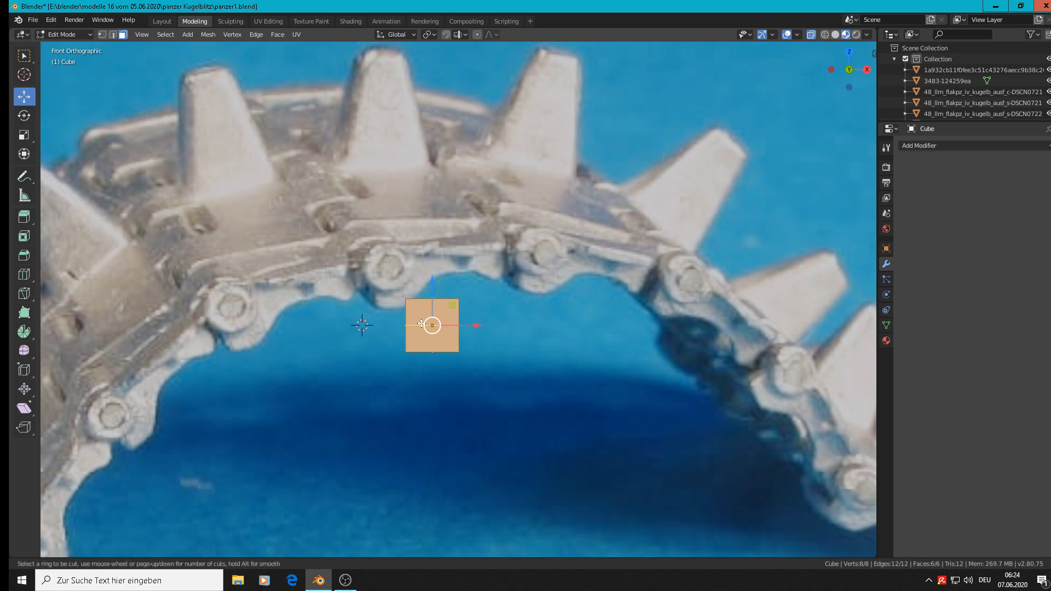
{"action": "left_click", "coordinate": [421, 324]}
{"action": "right_click", "coordinate": [421, 324]}
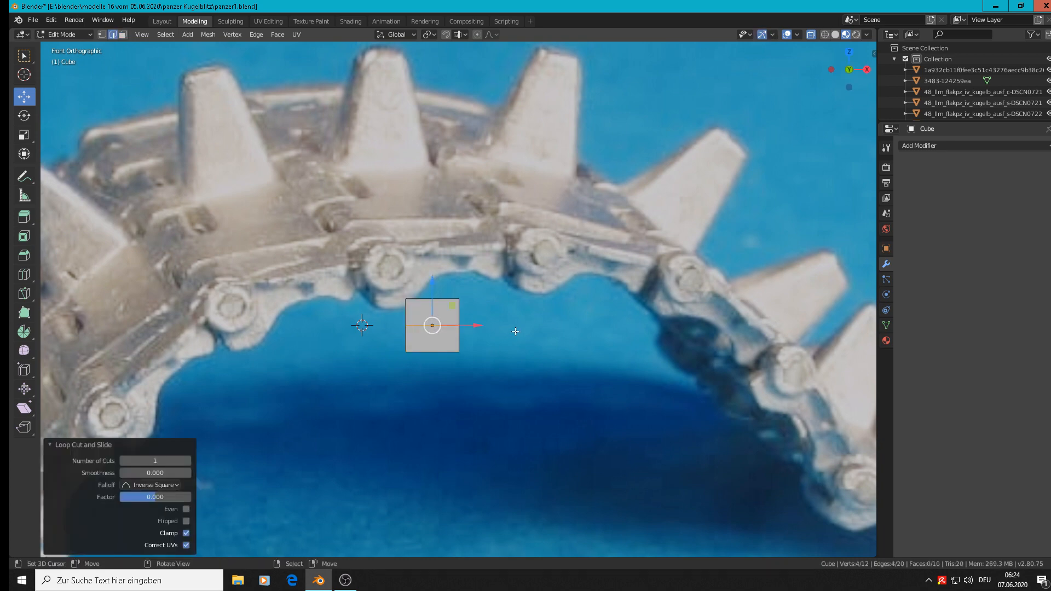
Step: In front view, extrude the upper half of the block's +X side face 0.0262 m along X
{"action": "middle_click_drag", "start_coordinate": [515, 331], "coordinate": [488, 345]}
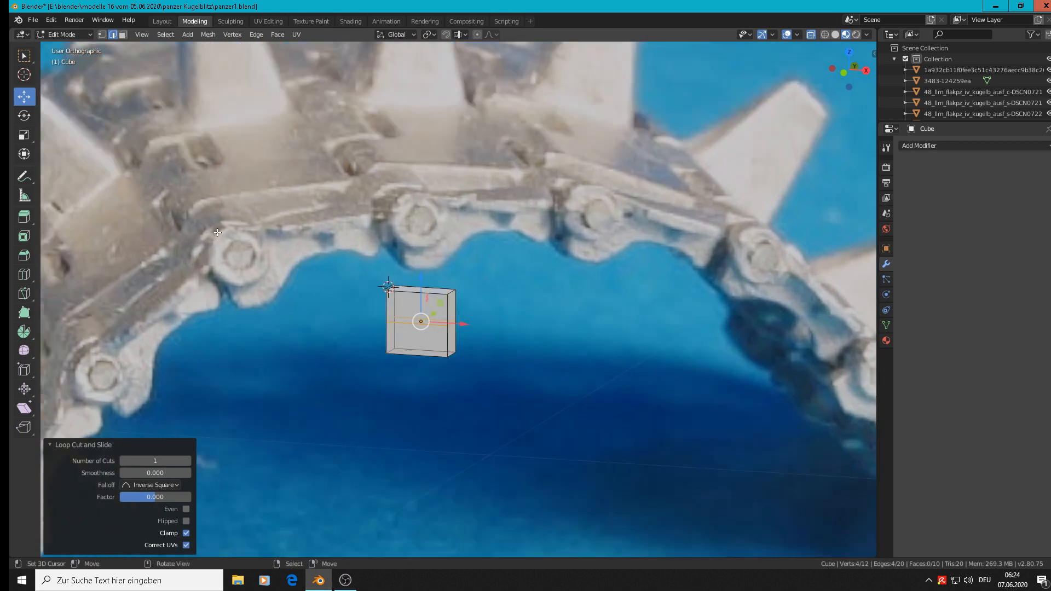
{"action": "left_click", "coordinate": [123, 34]}
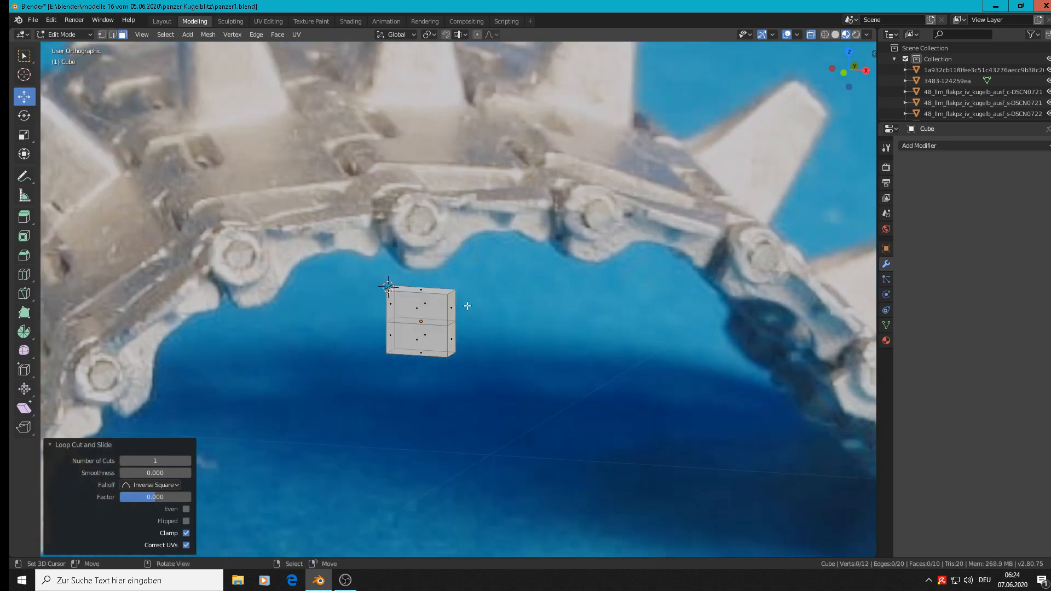
{"action": "left_click", "coordinate": [451, 308]}
{"action": "key", "text": "KP_1"}
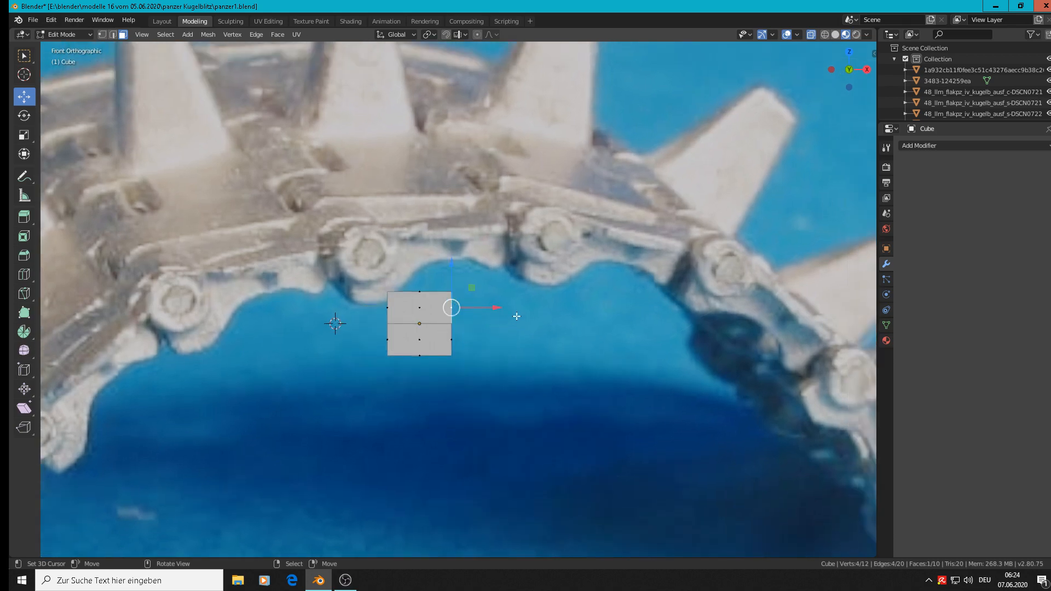
{"action": "key", "text": "e"}
{"action": "key", "text": "Escape"}
{"action": "key", "text": "g"}
{"action": "key", "text": "x"}
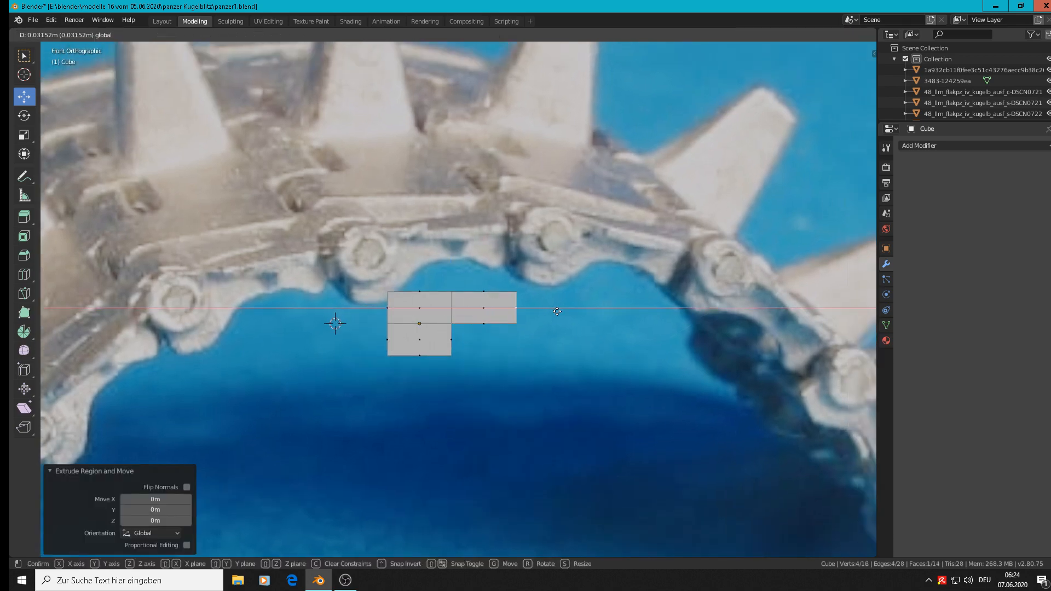
{"action": "left_click", "coordinate": [546, 310]}
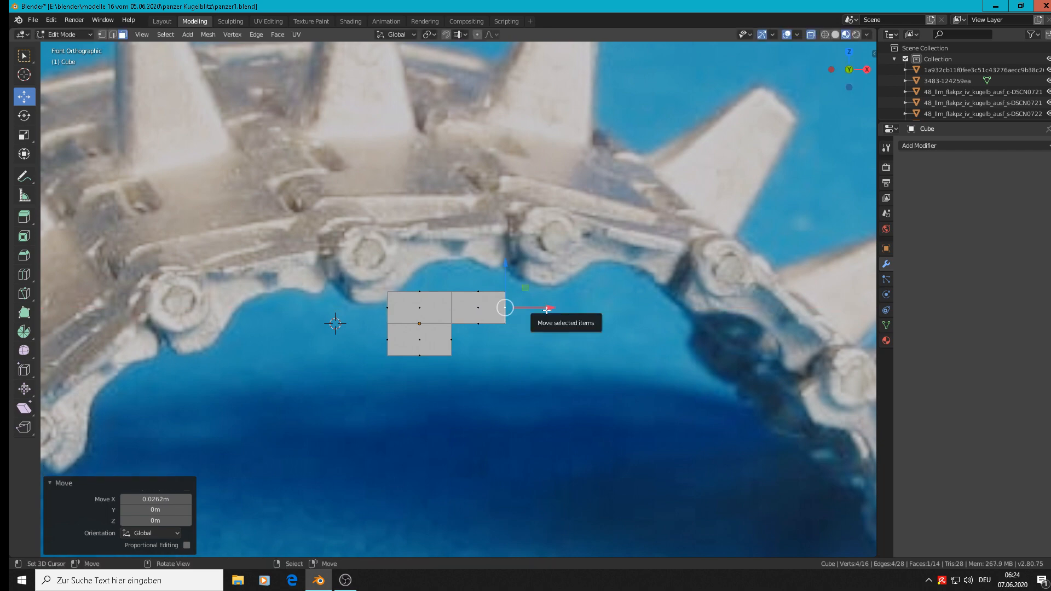
Step: Extrude the arm's end face again by about 0.019 m along X to add a second segment
{"action": "key", "text": "e"}
{"action": "key", "text": "Escape"}
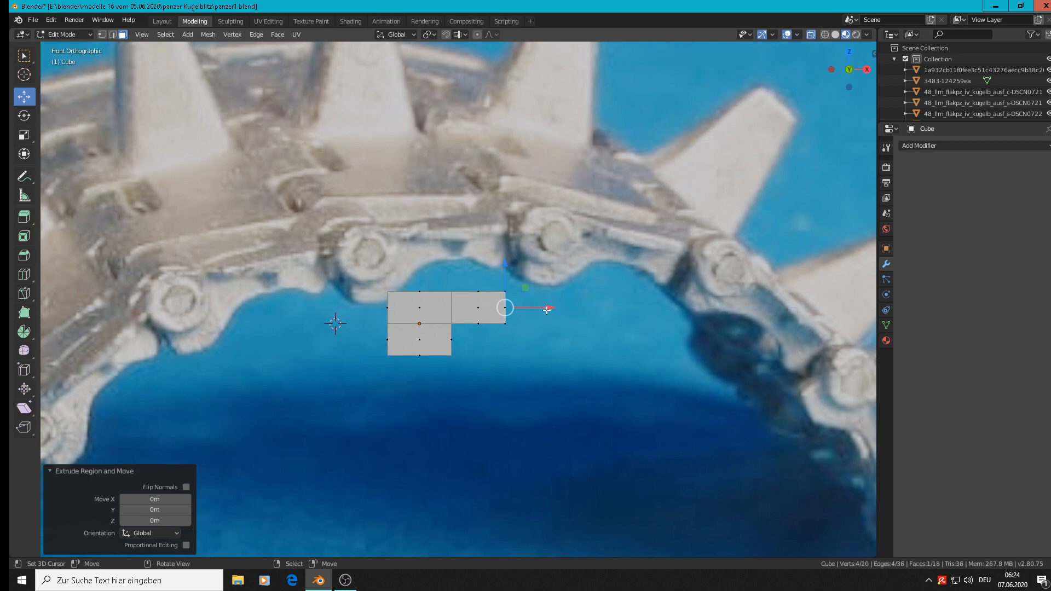
{"action": "key", "text": "g"}
{"action": "key", "text": "x"}
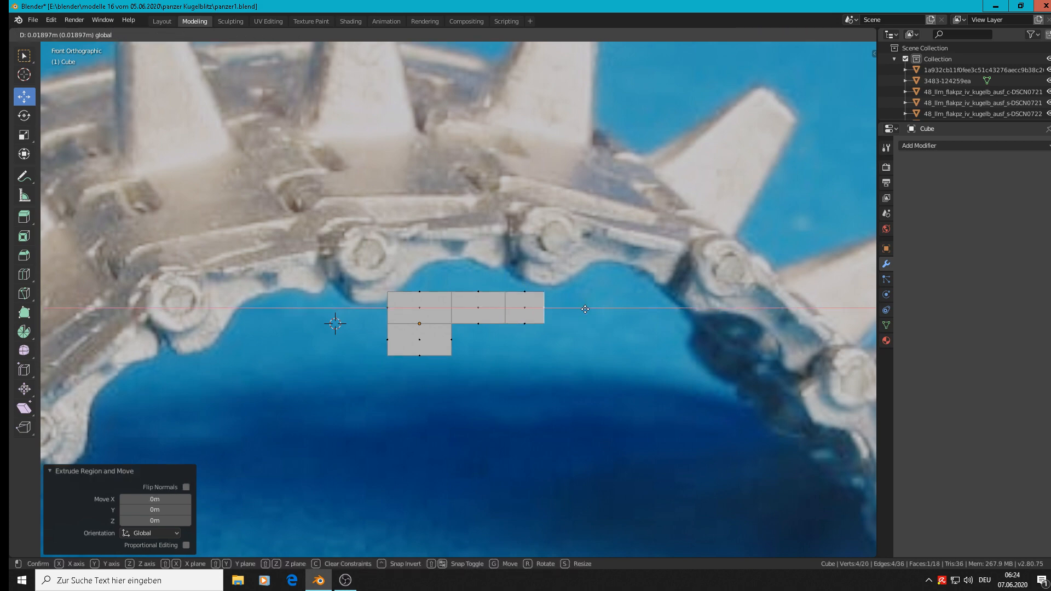
{"action": "left_click", "coordinate": [585, 309]}
Step: Extrude the underside of the outermost arm segment 0.00668 m downward along Z
{"action": "middle_click_drag", "start_coordinate": [585, 309], "coordinate": [545, 380]}
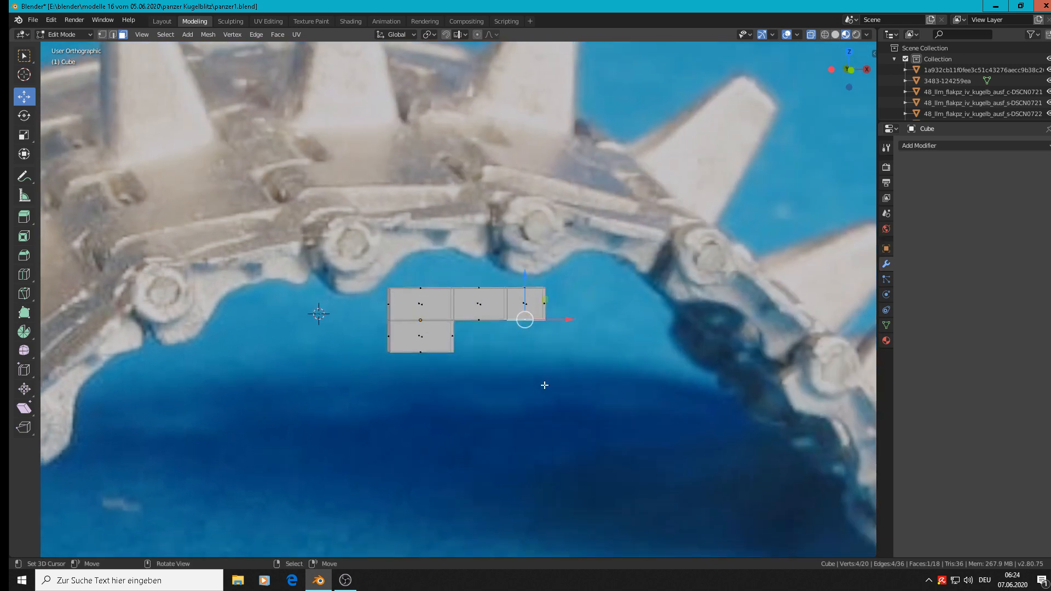
{"action": "key", "text": "e"}
{"action": "key", "text": "Escape"}
{"action": "key", "text": "g"}
{"action": "key", "text": "z"}
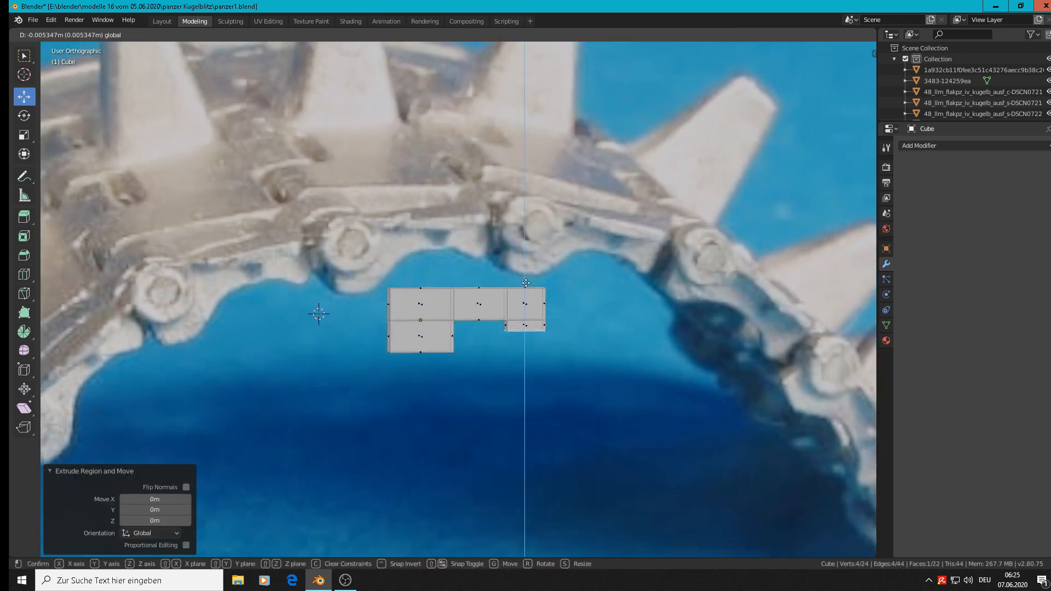
{"action": "left_click", "coordinate": [527, 286]}
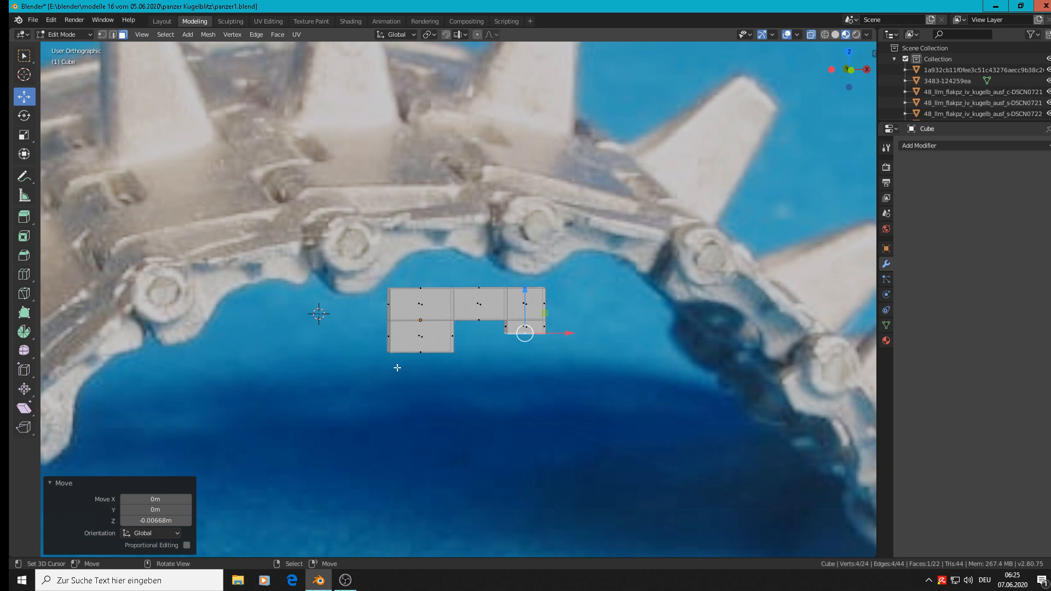
Step: Lower the bottom face of the large block by 0.00563 m along Z
{"action": "middle_click_drag", "start_coordinate": [398, 367], "coordinate": [417, 355]}
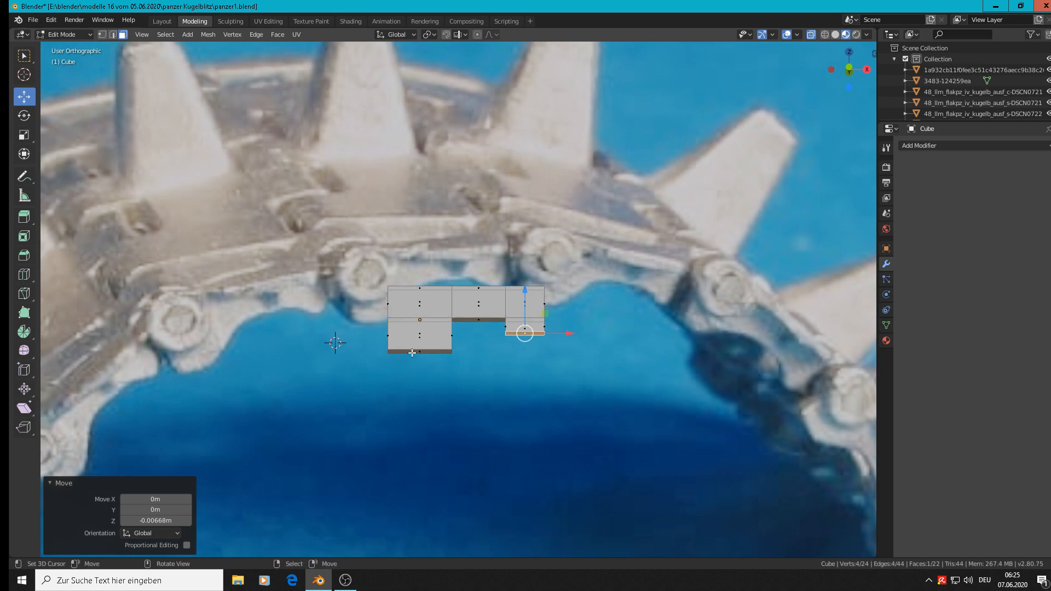
{"action": "left_click", "coordinate": [420, 351]}
{"action": "scroll", "coordinate": [456, 358], "scroll_direction": "up", "scroll_amount": 2}
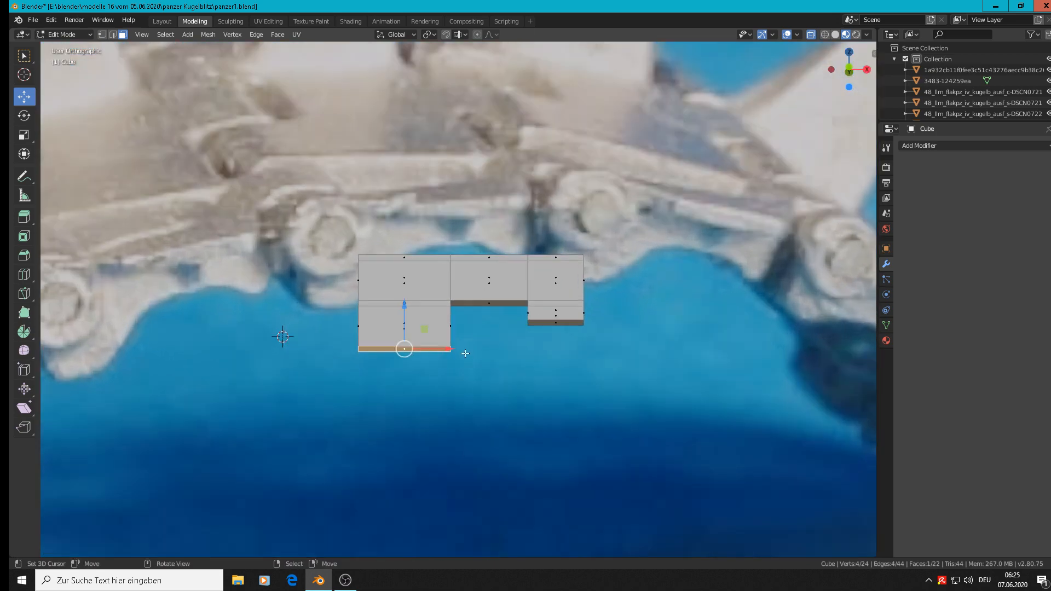
{"action": "left_click_drag", "start_coordinate": [402, 310], "coordinate": [401, 327]}
Step: Move the large block's bottom edge on the arm side -0.00601 m along X to slope that side inward
{"action": "left_click", "coordinate": [113, 34]}
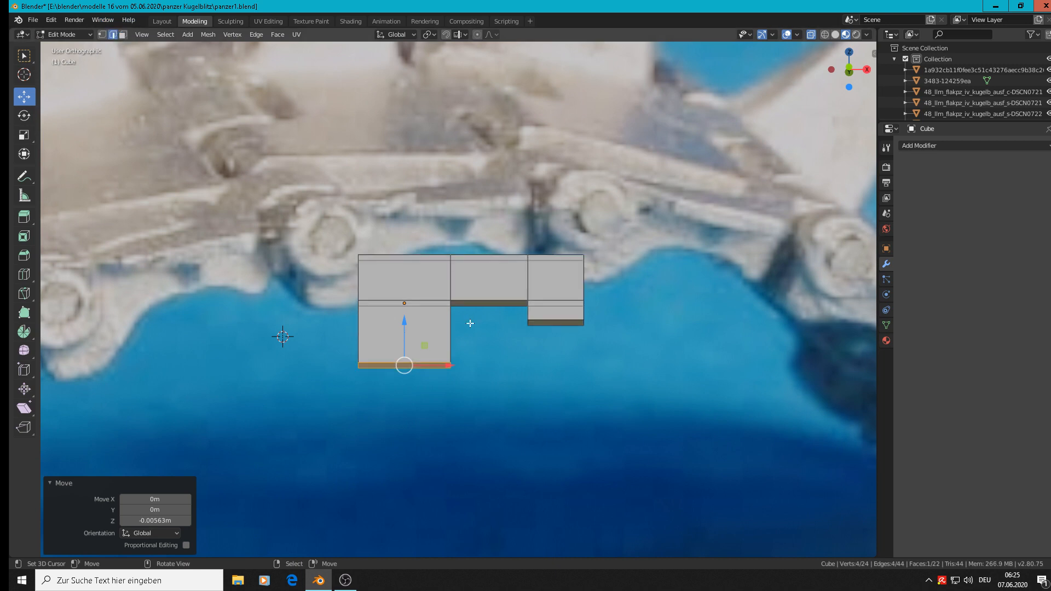
{"action": "left_click", "coordinate": [448, 363]}
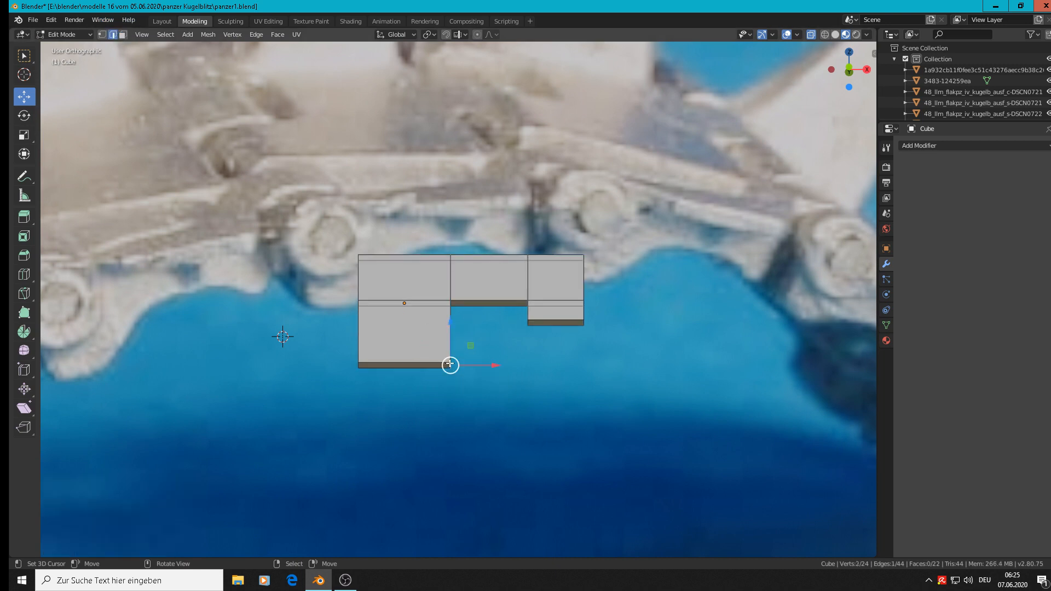
{"action": "middle_click_drag", "start_coordinate": [471, 365], "coordinate": [476, 401]}
{"action": "key", "text": "g"}
{"action": "key", "text": "x"}
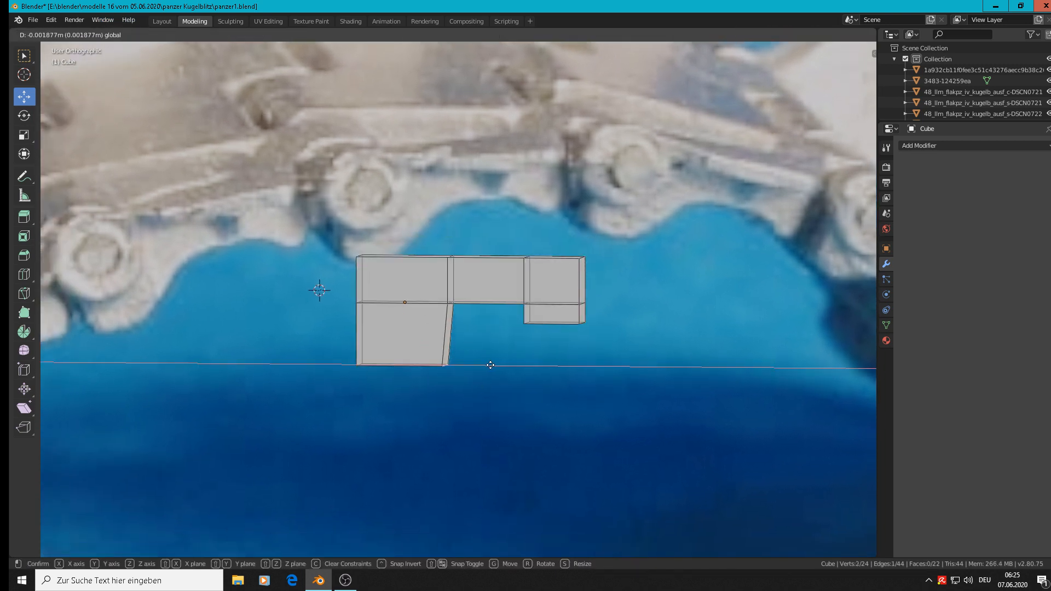
{"action": "left_click", "coordinate": [479, 363]}
{"action": "scroll", "coordinate": [476, 361], "scroll_direction": "down", "scroll_amount": 4}
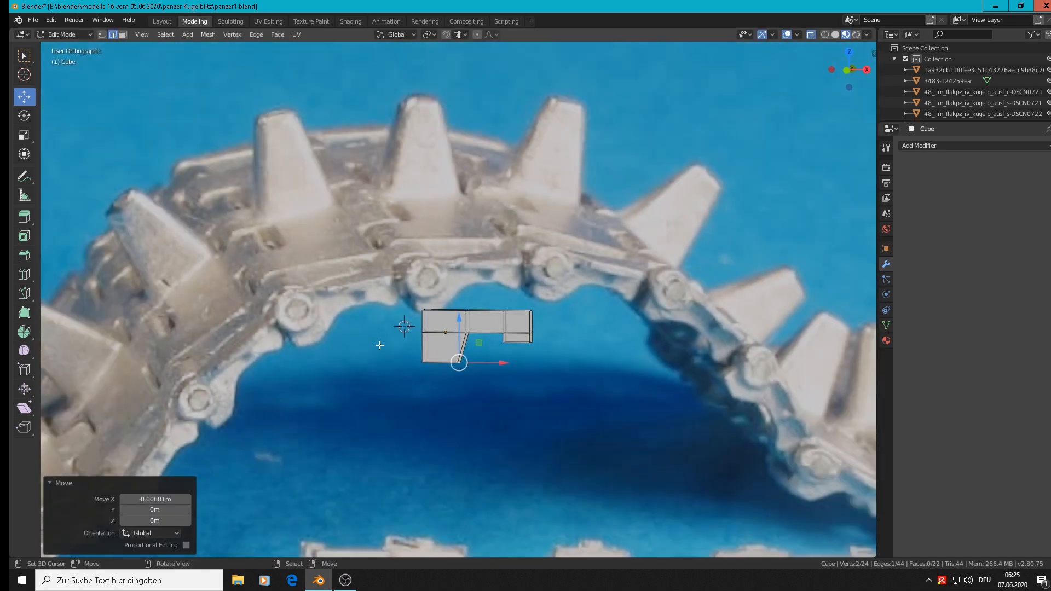
{"action": "scroll", "coordinate": [482, 263], "scroll_direction": "up", "scroll_amount": 3}
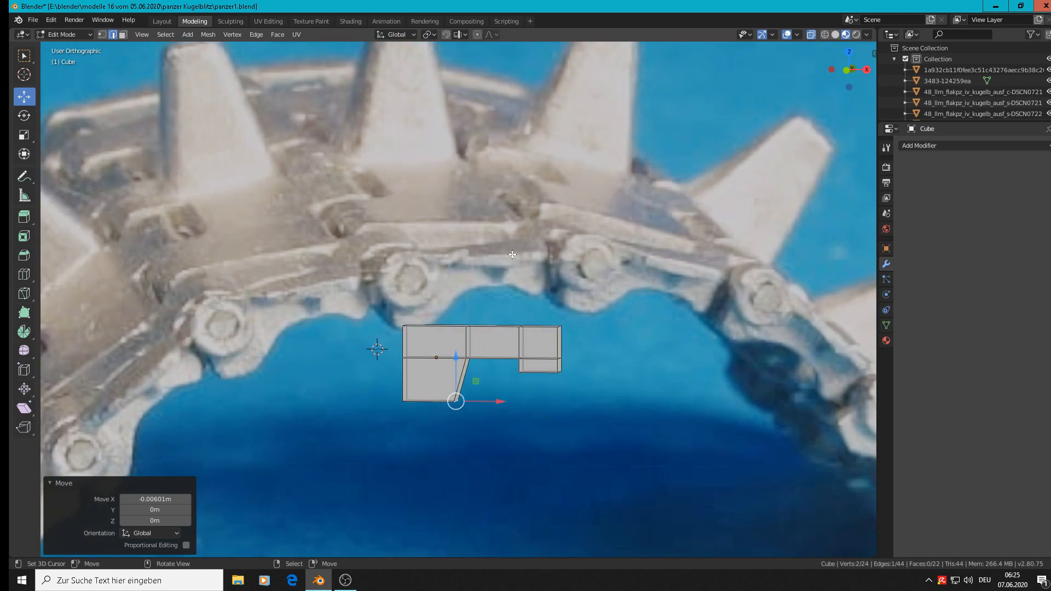
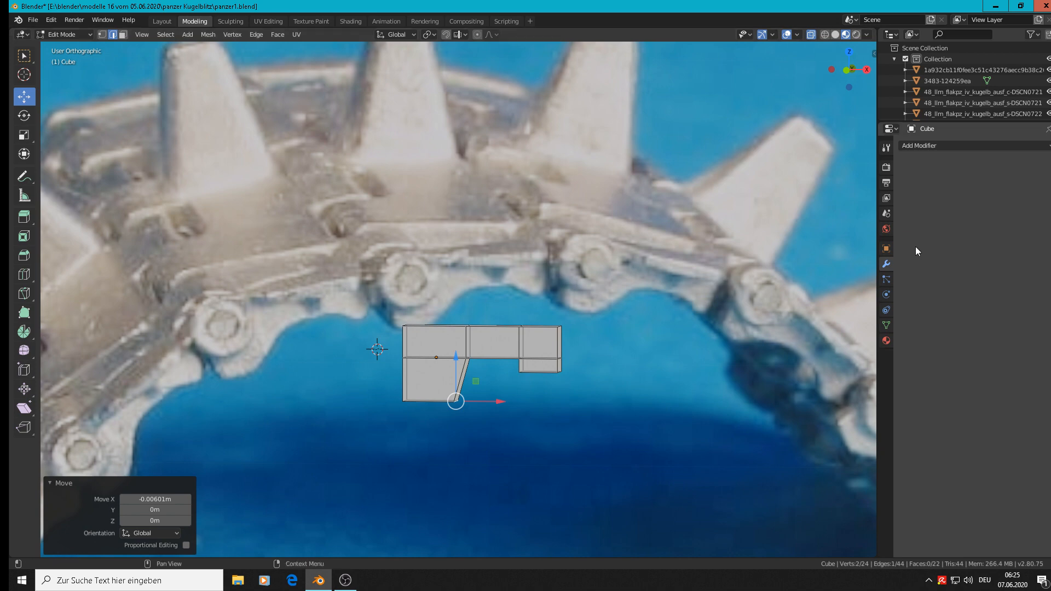
Step: Add a Subdivision Surface modifier to the track link object
{"action": "key", "text": "Tab"}
{"action": "left_click", "coordinate": [936, 146]}
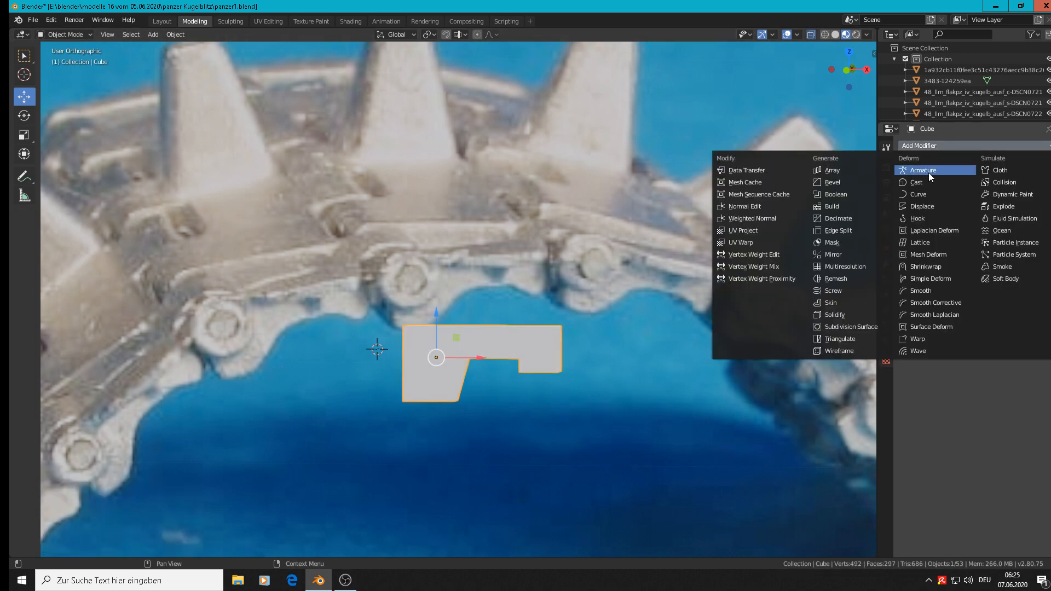
{"action": "left_click", "coordinate": [859, 326]}
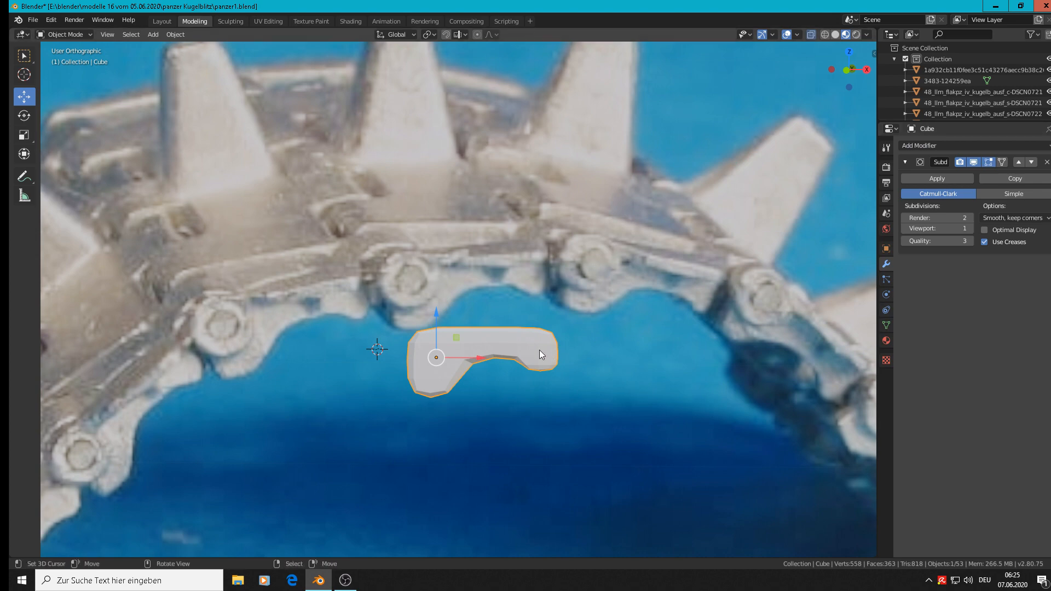
{"action": "scroll", "coordinate": [539, 350], "scroll_direction": "up", "scroll_amount": 1}
{"action": "scroll", "coordinate": [420, 365], "scroll_direction": "up", "scroll_amount": 1}
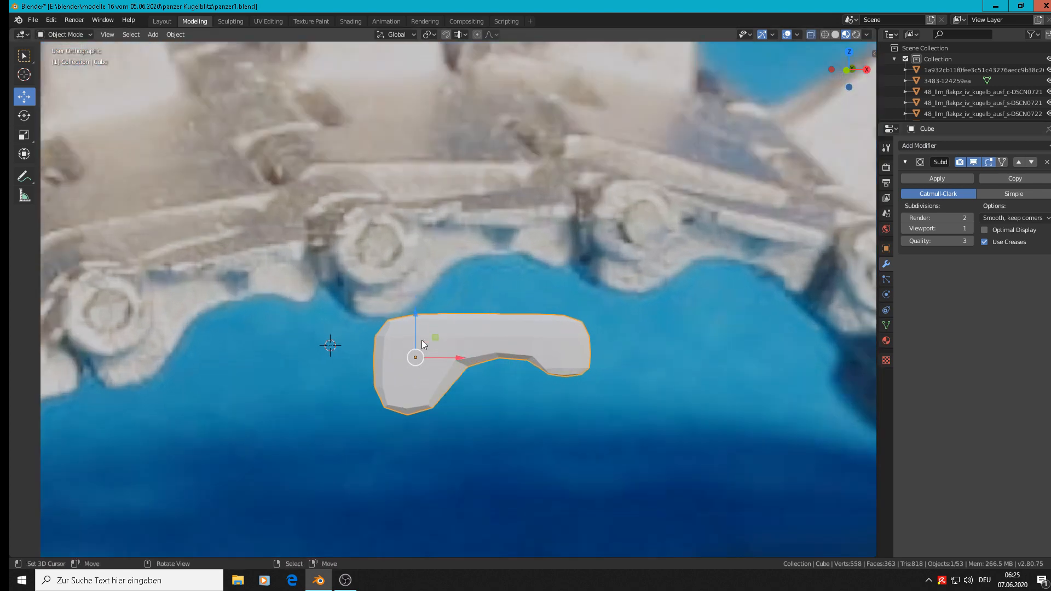
Step: Add support loop cuts beside the large block's outer end at factor 0.801 and just below the link's top face at factor -0.657
{"action": "key", "text": "Tab"}
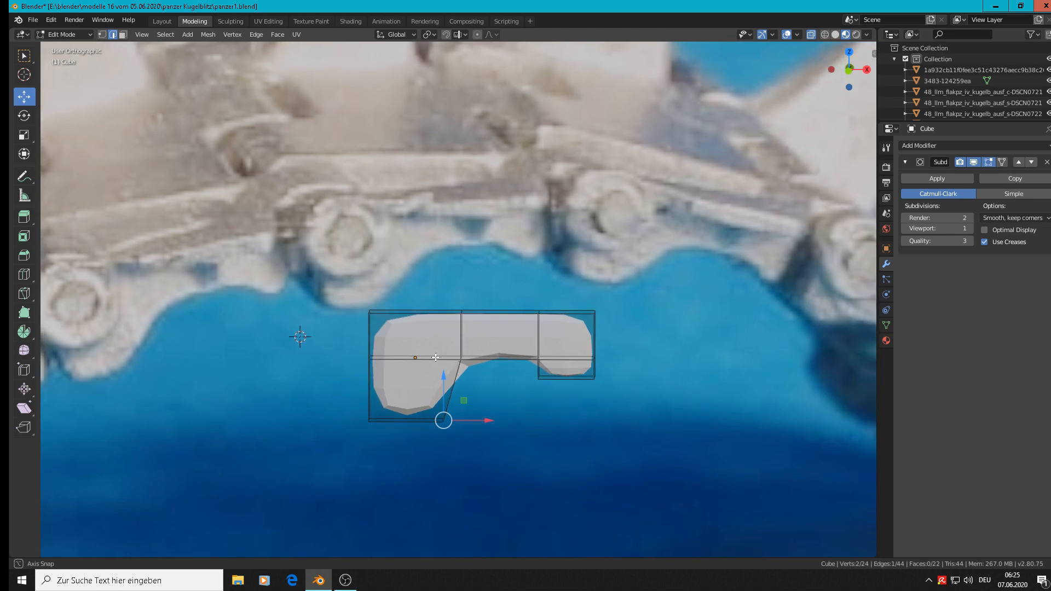
{"action": "scroll", "coordinate": [436, 357], "scroll_direction": "down", "scroll_amount": 1}
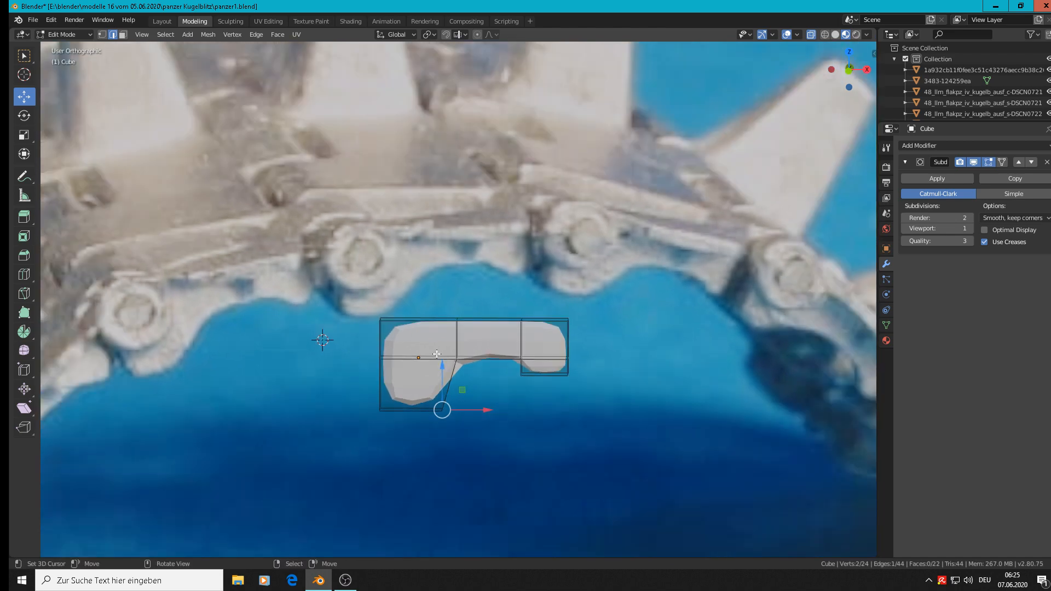
{"action": "key", "text": "ctrl+r"}
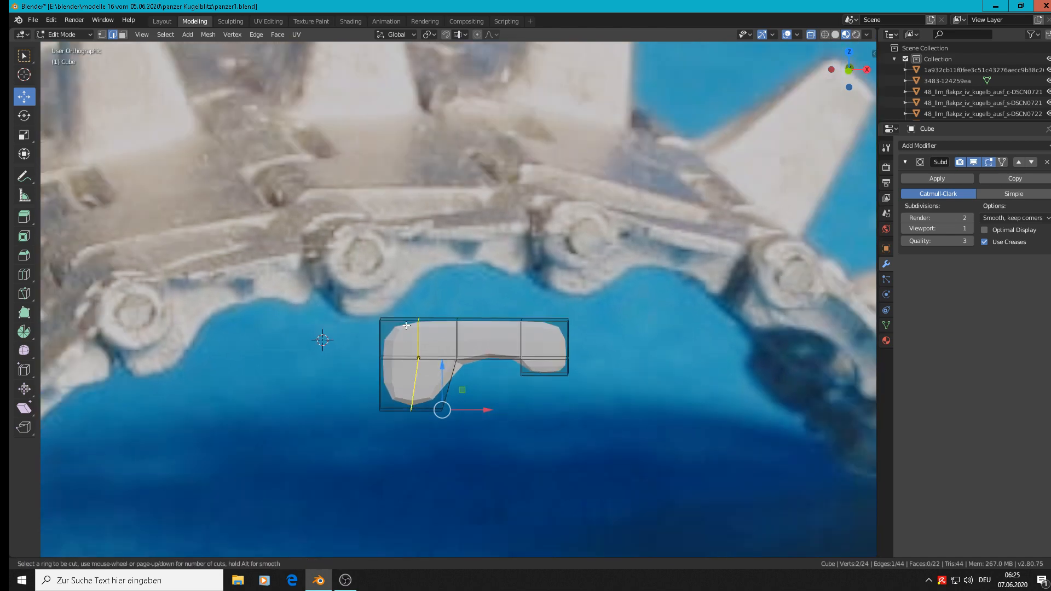
{"action": "left_click", "coordinate": [406, 325]}
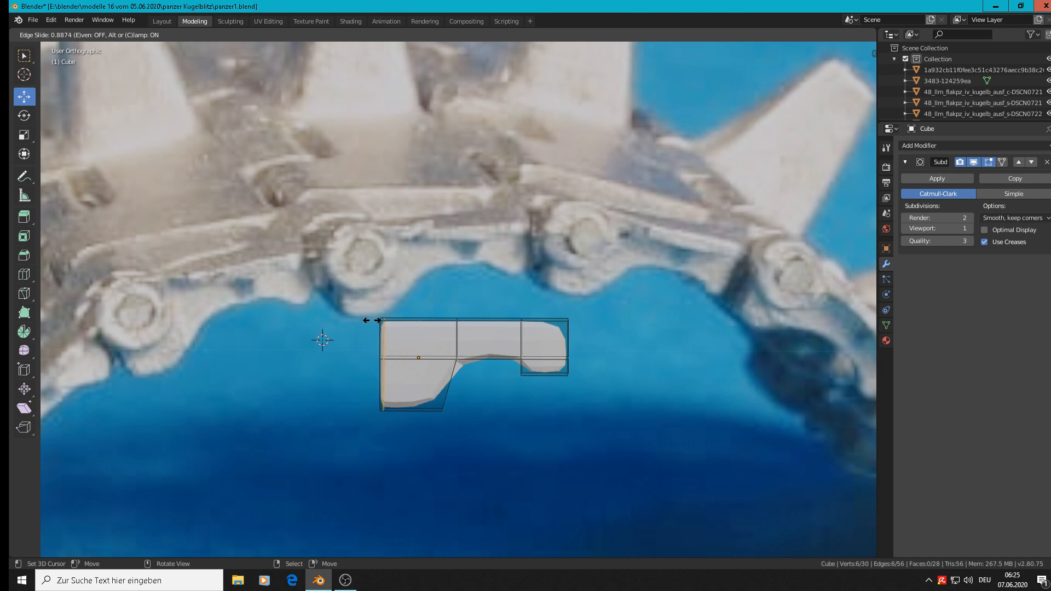
{"action": "left_click", "coordinate": [378, 320]}
{"action": "key", "text": "ctrl+r"}
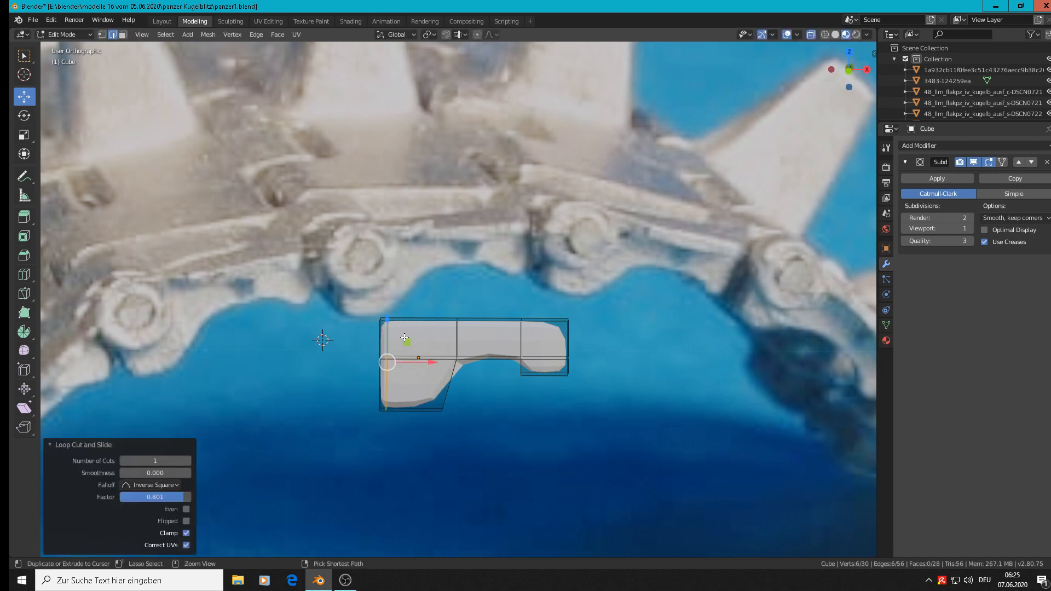
{"action": "left_click", "coordinate": [402, 337]}
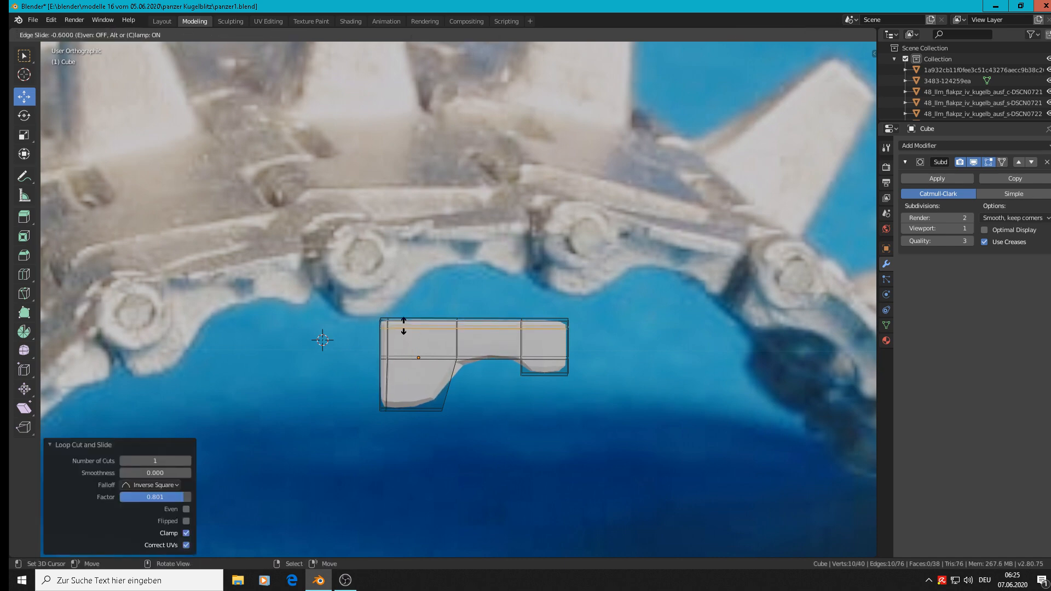
{"action": "left_click", "coordinate": [404, 324]}
Step: Add a support loop cut beside the arm's end face at factor -0.786 and set the modifier's viewport subdivisions to 2
{"action": "key", "text": "ctrl+r"}
{"action": "left_click", "coordinate": [550, 330]}
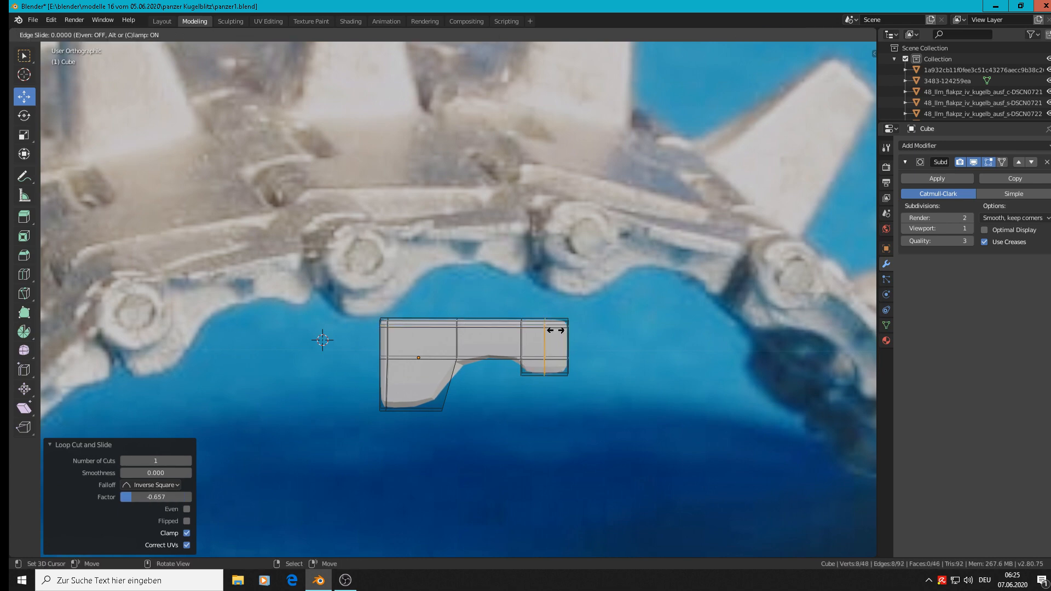
{"action": "left_click", "coordinate": [573, 332]}
{"action": "scroll", "coordinate": [496, 372], "scroll_direction": "up", "scroll_amount": 1}
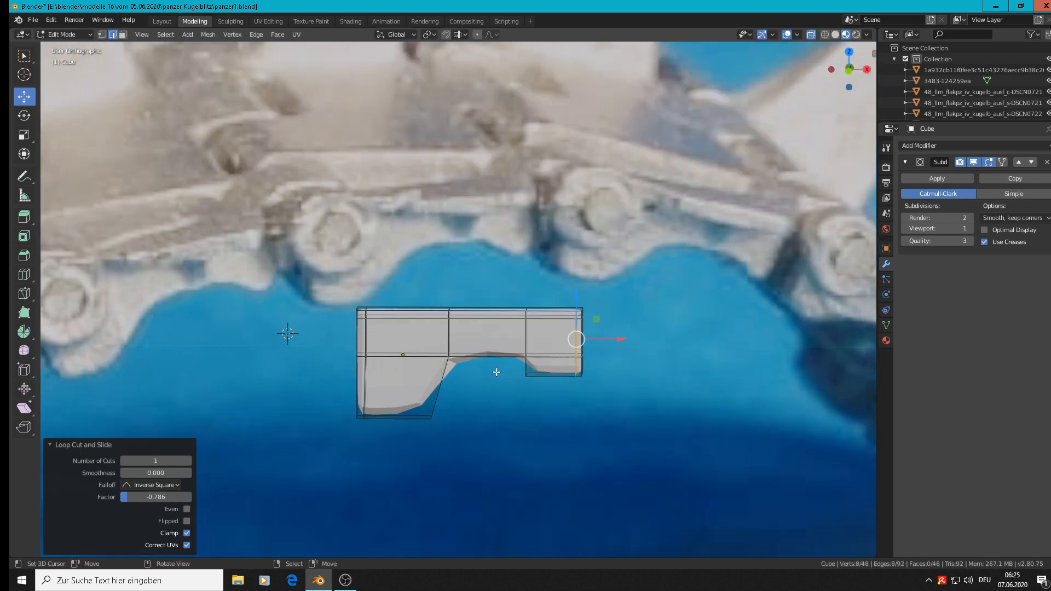
{"action": "left_click", "coordinate": [969, 229]}
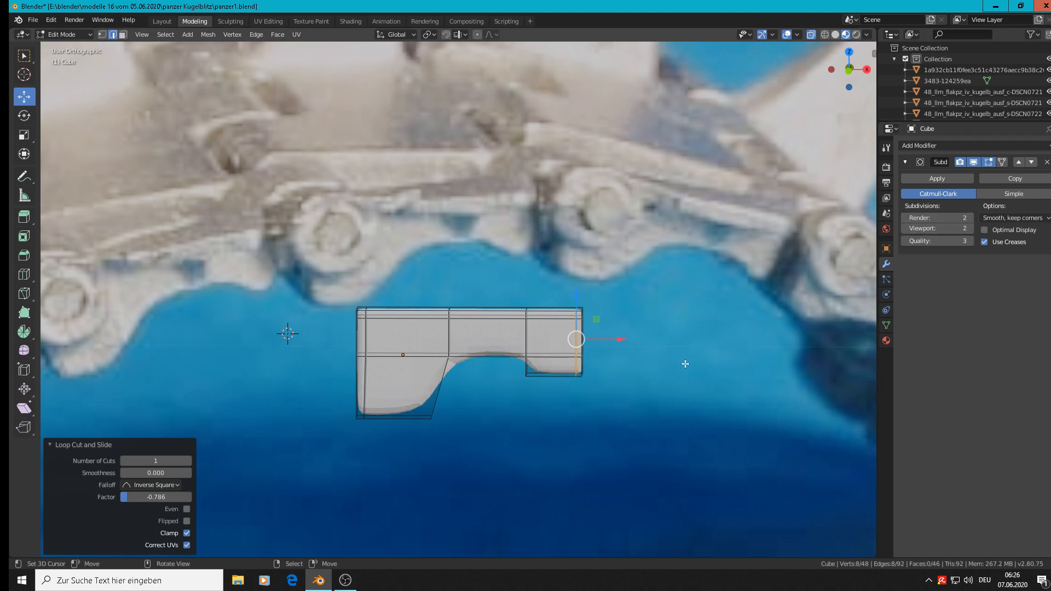
Step: Cut two lengthwise loops through the link's thickness and scale them apart along Y close to the side faces
{"action": "middle_click_drag", "start_coordinate": [447, 372], "coordinate": [550, 382]}
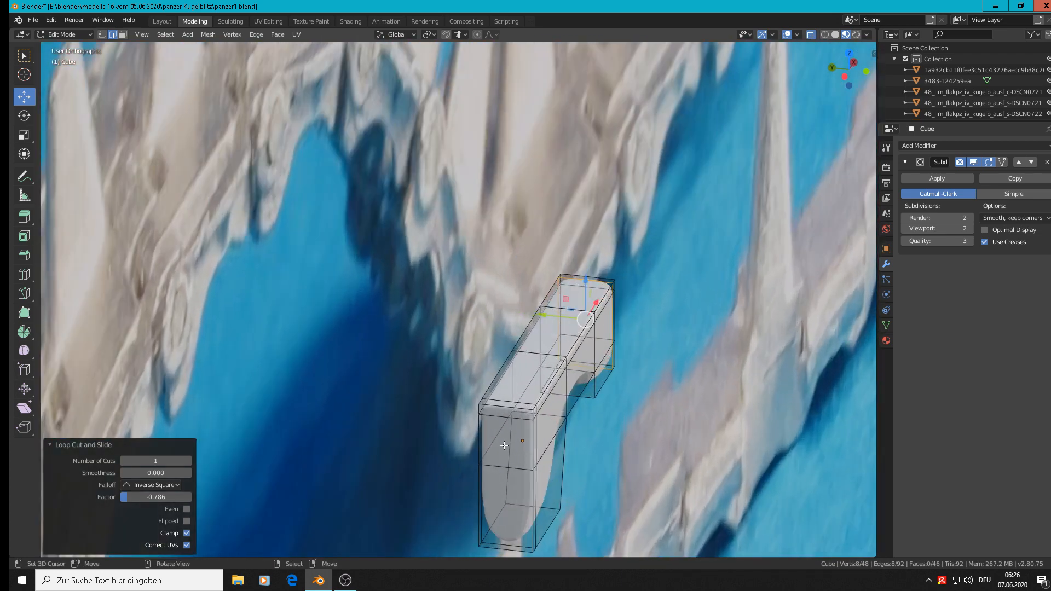
{"action": "key", "text": "ctrl+r"}
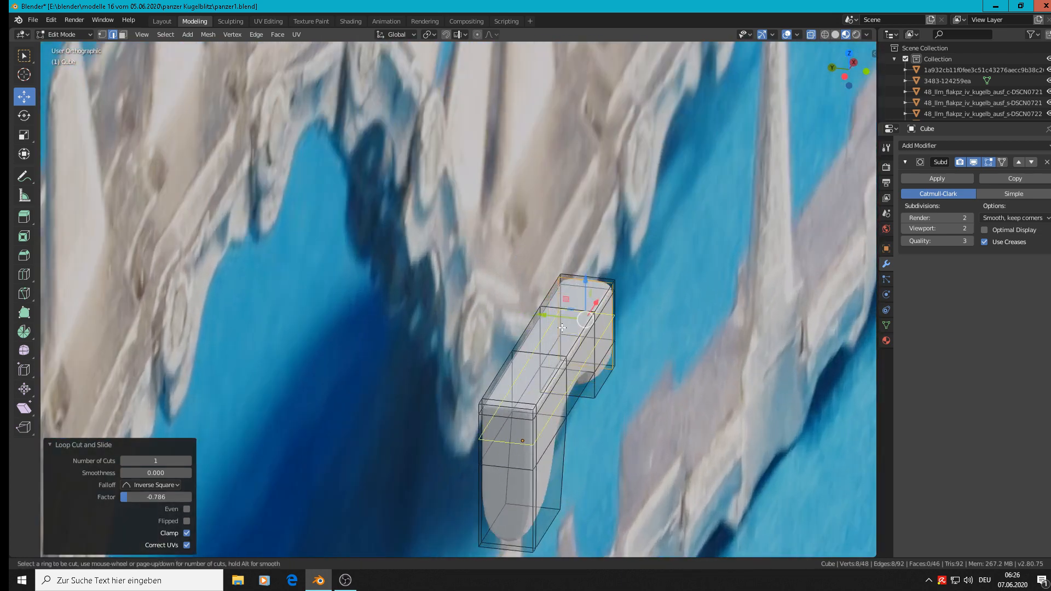
{"action": "scroll", "coordinate": [550, 356], "scroll_direction": "up", "scroll_amount": 1}
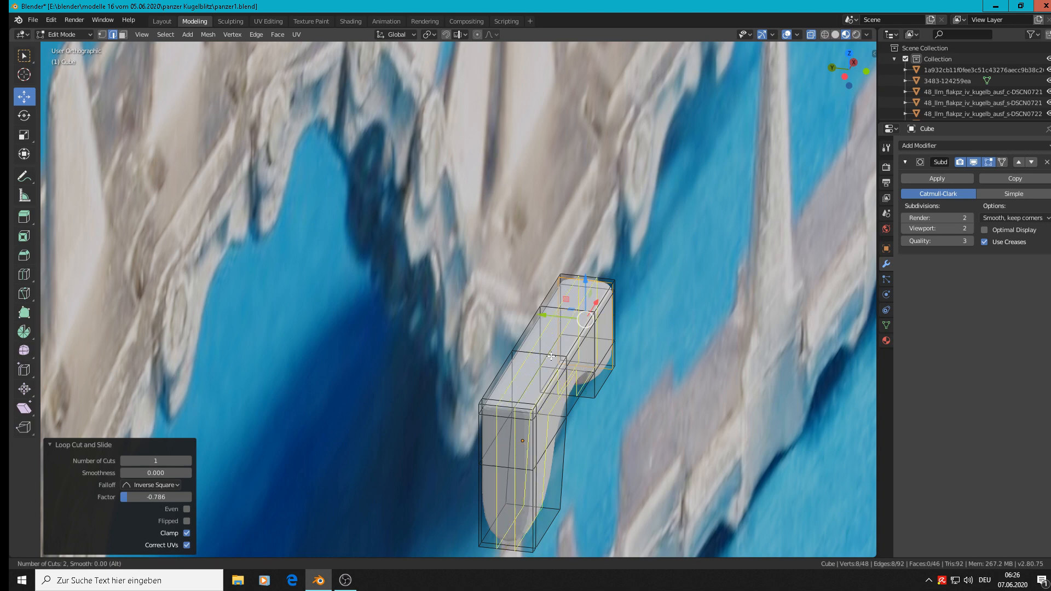
{"action": "left_click", "coordinate": [551, 356]}
{"action": "right_click", "coordinate": [551, 356]}
{"action": "key", "text": "s"}
{"action": "key", "text": "y"}
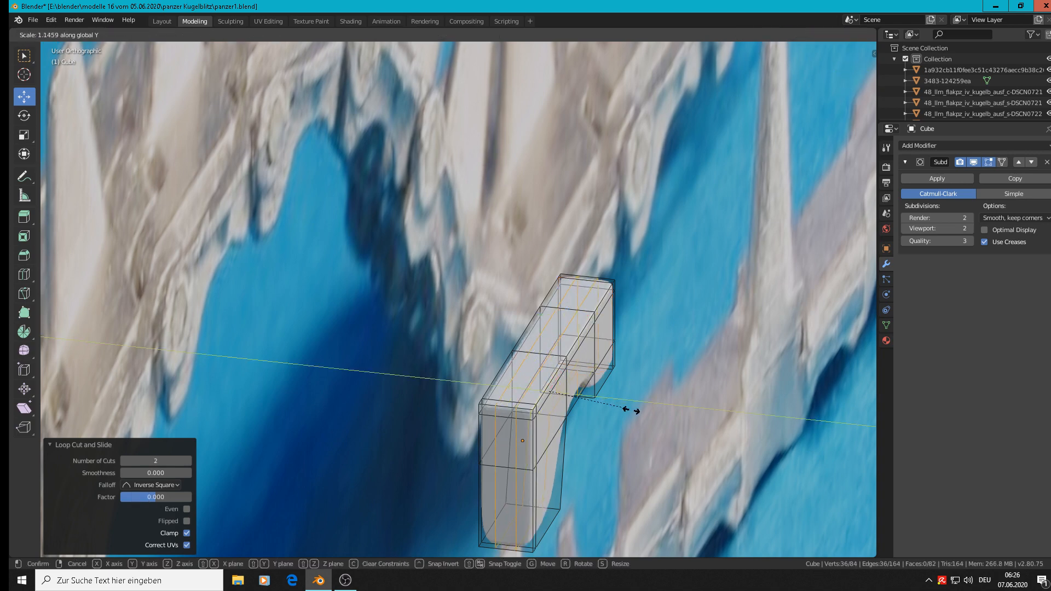
{"action": "left_click", "coordinate": [708, 437]}
{"action": "middle_click_drag", "start_coordinate": [709, 438], "coordinate": [590, 414]}
{"action": "key", "text": "Tab"}
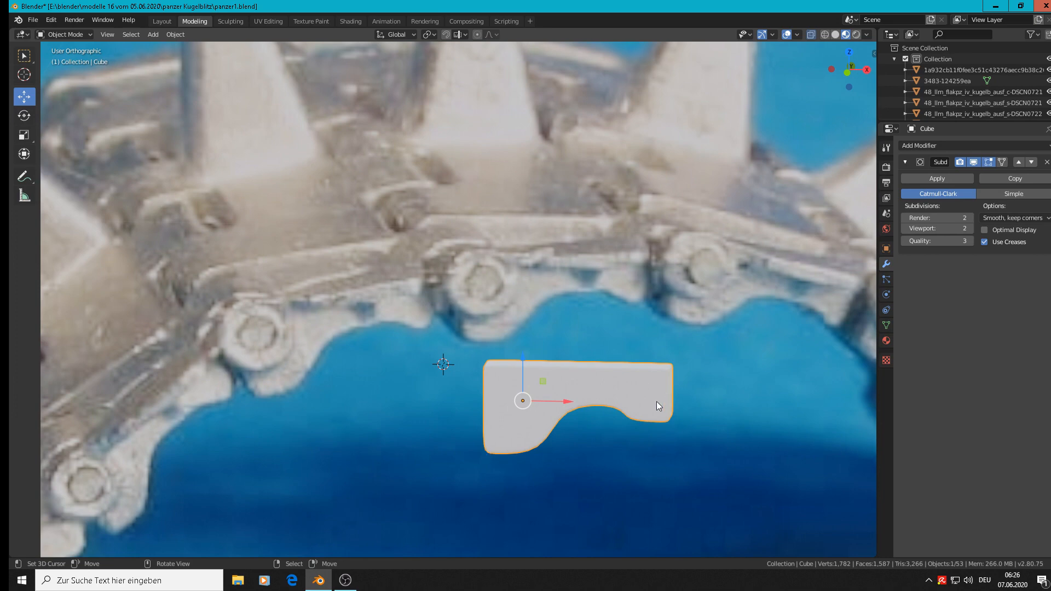
{"action": "middle_click_drag", "start_coordinate": [610, 415], "coordinate": [617, 355], "text": "shift"}
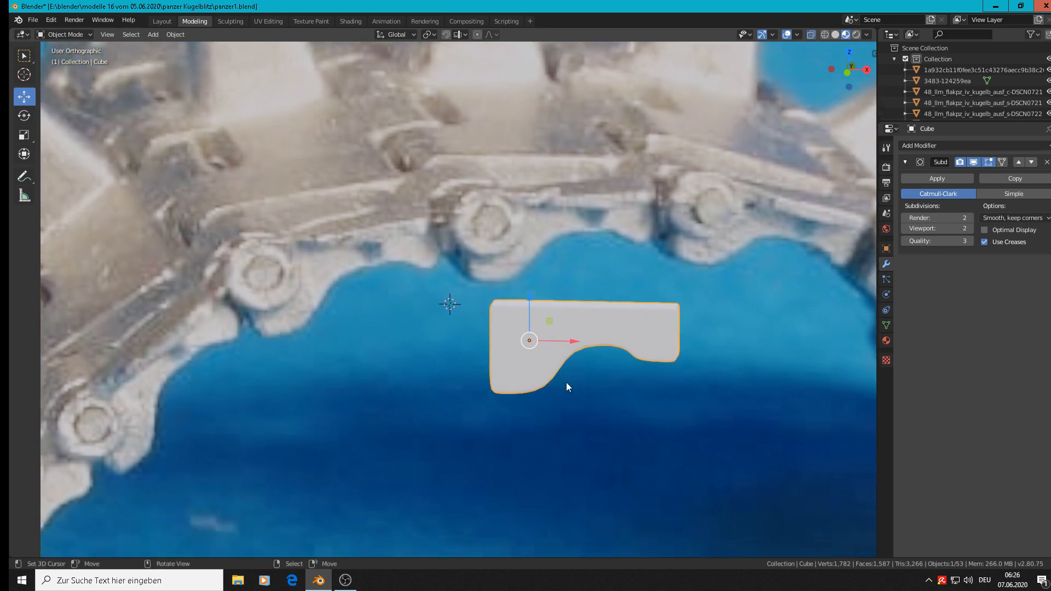
Step: Move the column of vertices between the large block and the arm -0.0029 m along X
{"action": "key", "text": "Tab"}
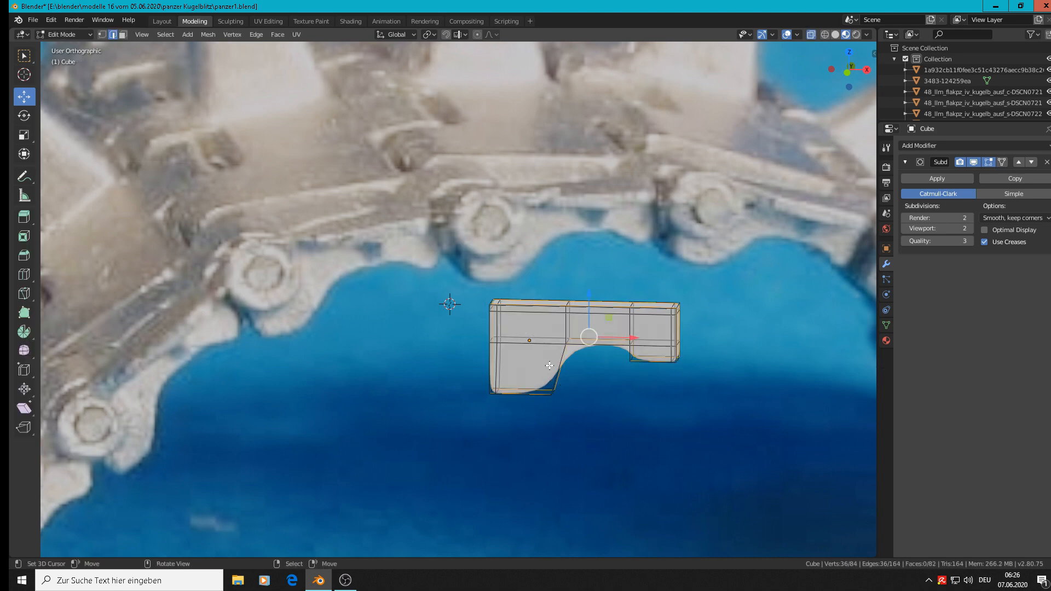
{"action": "key", "text": "alt+a"}
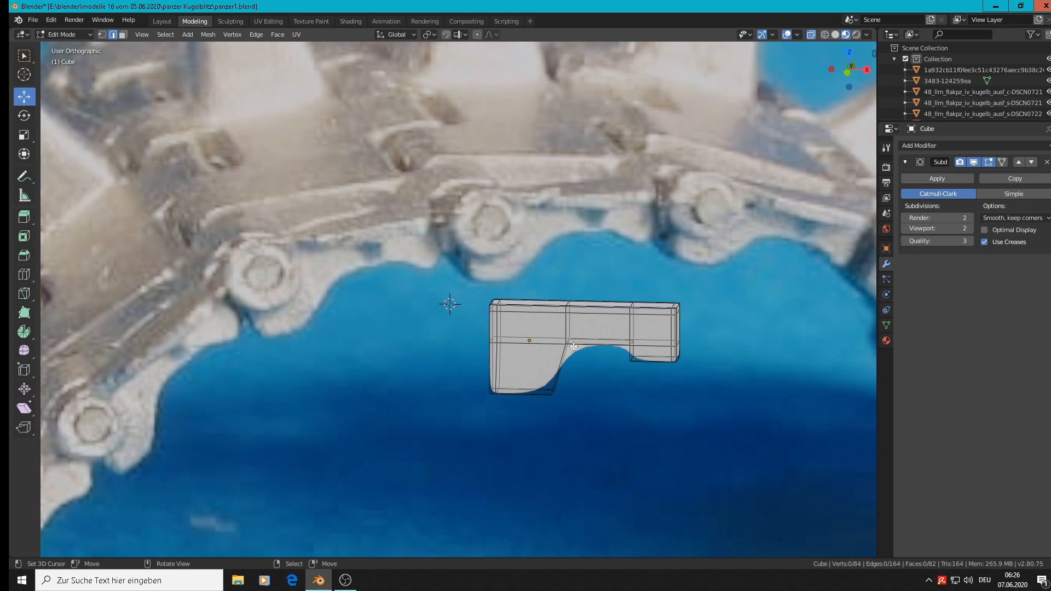
{"action": "key", "text": "c"}
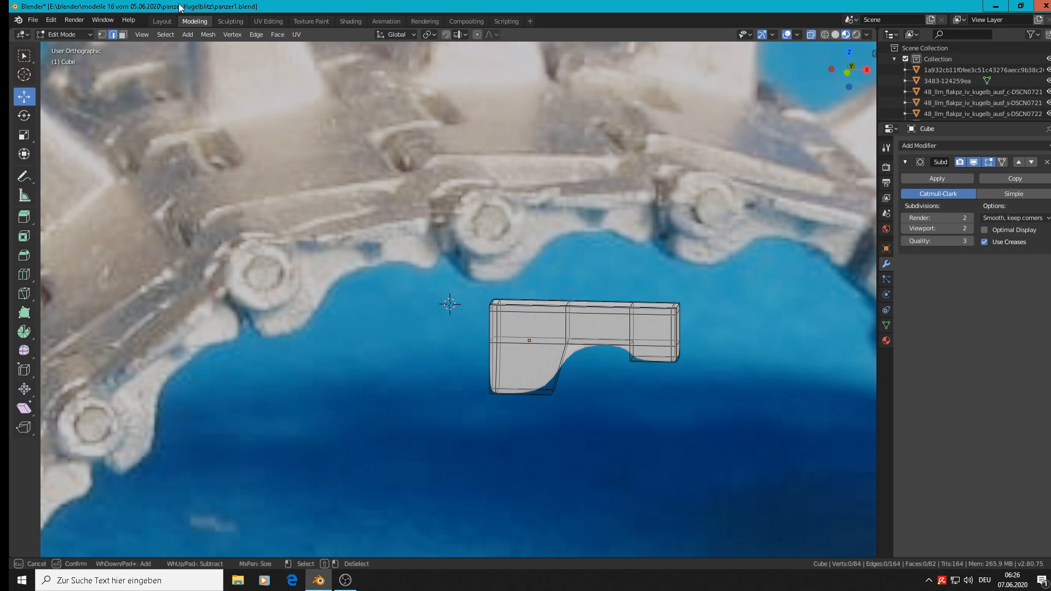
{"action": "key", "text": "alt+space"}
{"action": "key", "text": "Escape"}
{"action": "key", "text": "Escape"}
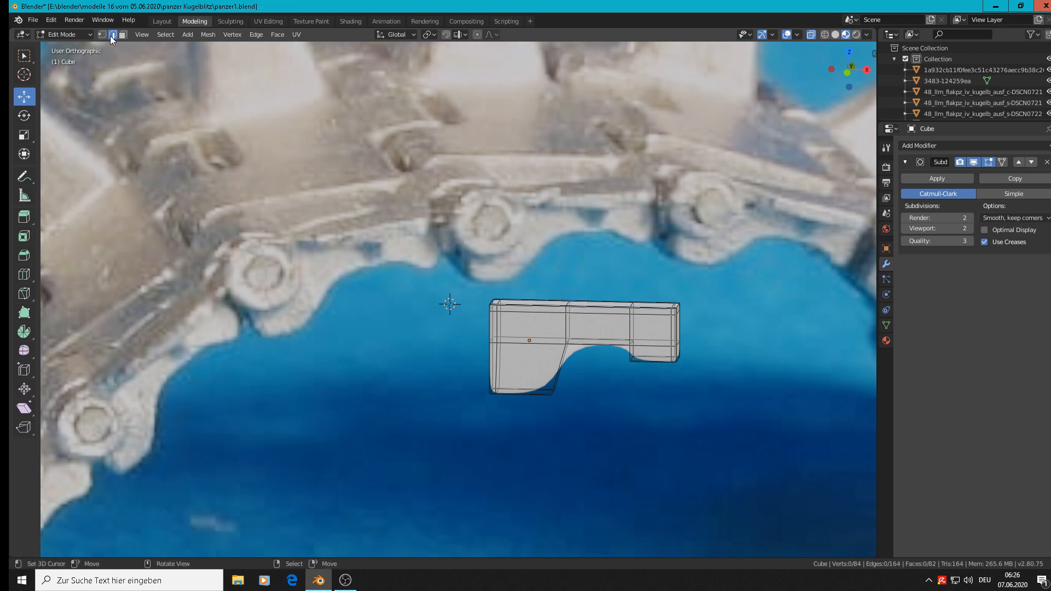
{"action": "left_click", "coordinate": [103, 35]}
{"action": "key", "text": "c"}
{"action": "mouse_move", "coordinate": [558, 296]}
{"action": "left_mouse_down"}
{"action": "mouse_move", "coordinate": [569, 403]}
{"action": "mouse_move", "coordinate": [556, 361]}
{"action": "mouse_move", "coordinate": [551, 394]}
{"action": "left_mouse_up"}
{"action": "key", "text": "Escape"}
{"action": "left_click_drag", "start_coordinate": [600, 343], "coordinate": [591, 343]}
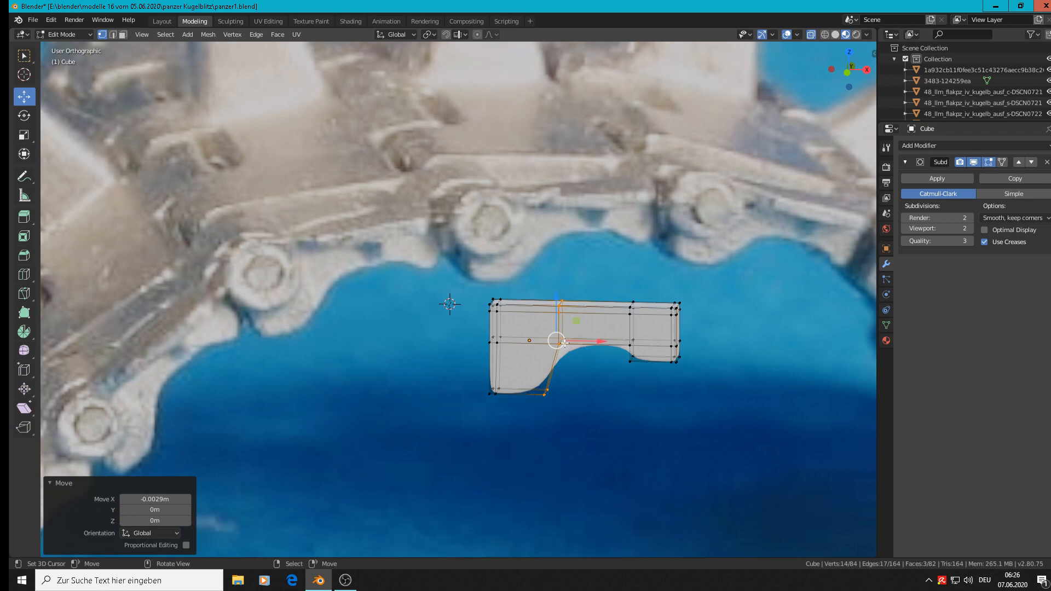
Step: Move all vertices of the arm's end segment 0.00919 m along X to lengthen the arm
{"action": "key", "text": "alt+a"}
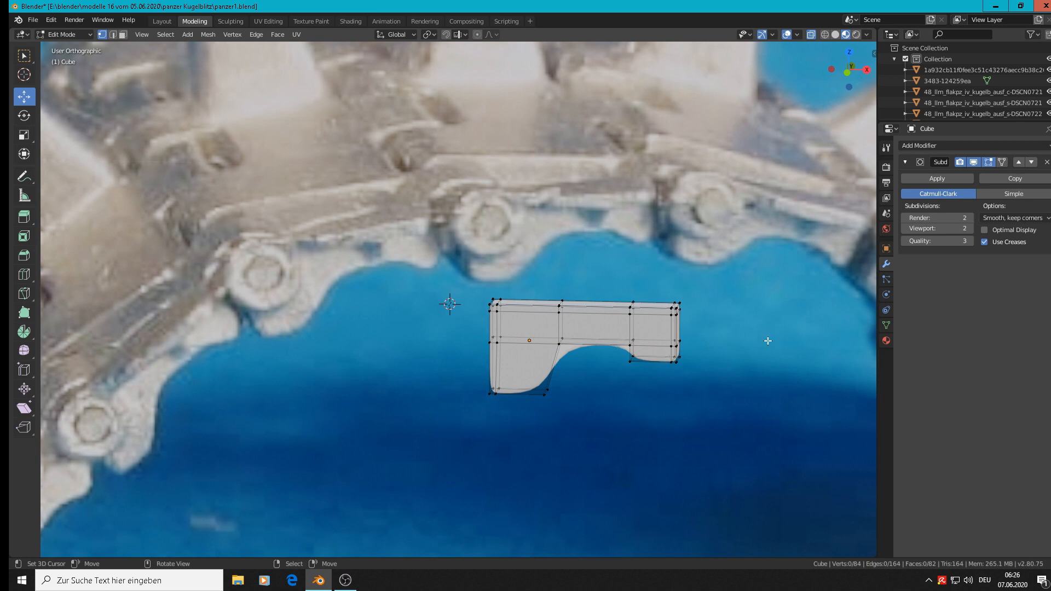
{"action": "key", "text": "c"}
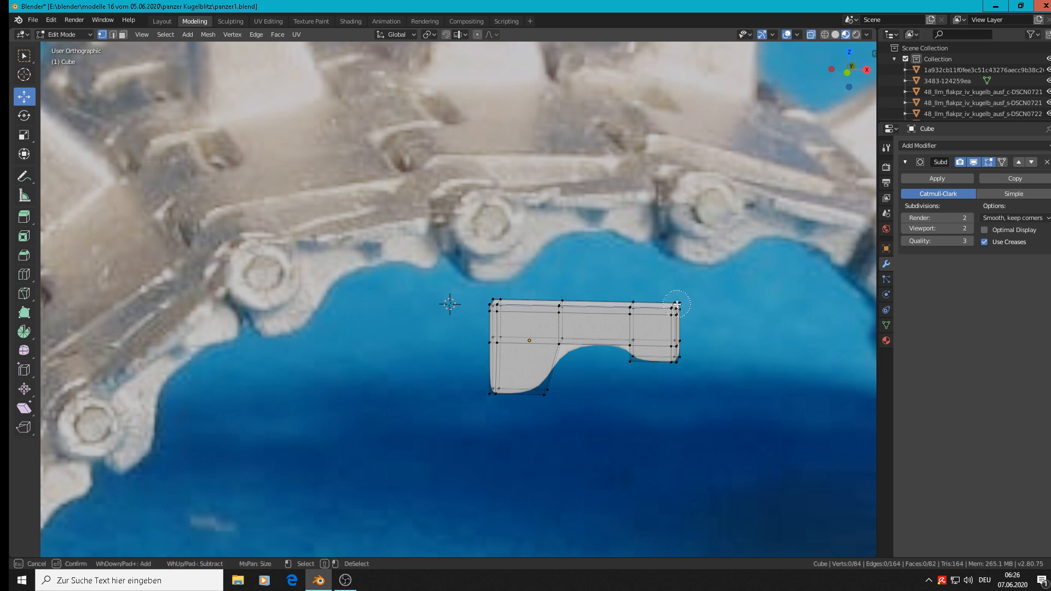
{"action": "mouse_move", "coordinate": [679, 307]}
{"action": "left_mouse_down"}
{"action": "mouse_move", "coordinate": [670, 358]}
{"action": "mouse_move", "coordinate": [612, 362]}
{"action": "left_mouse_up"}
{"action": "left_click", "coordinate": [630, 358]}
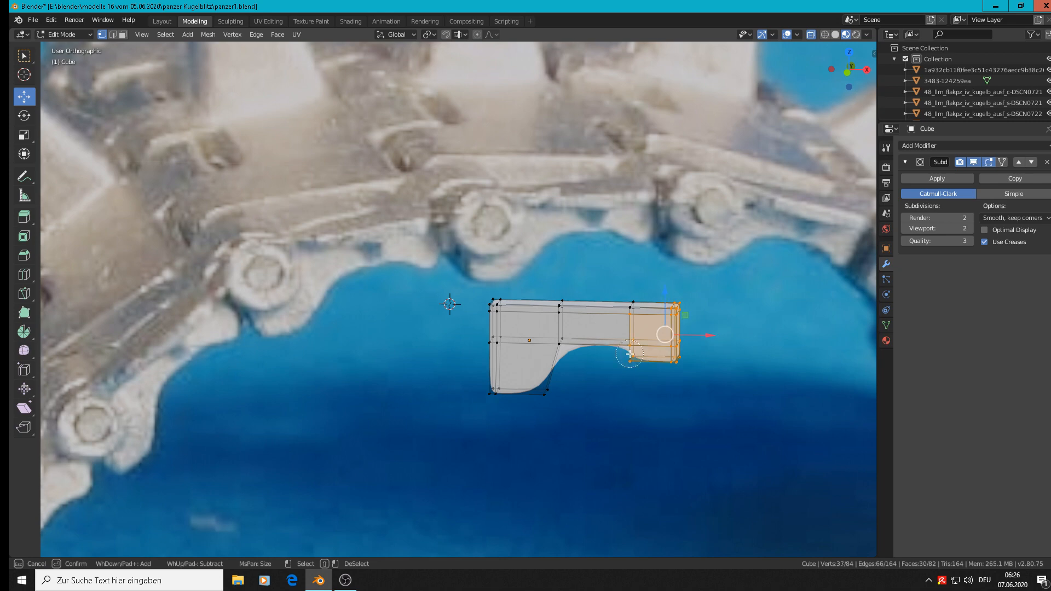
{"action": "left_click", "coordinate": [627, 305]}
{"action": "right_click", "coordinate": [642, 308]}
{"action": "left_click_drag", "start_coordinate": [707, 335], "coordinate": [726, 334]}
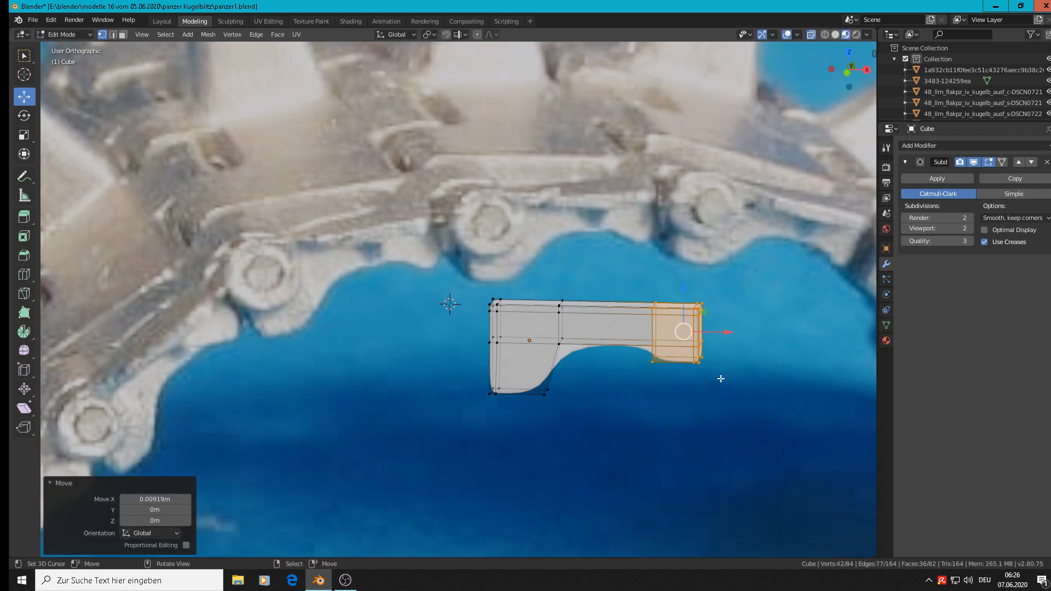
{"action": "key", "text": "Tab"}
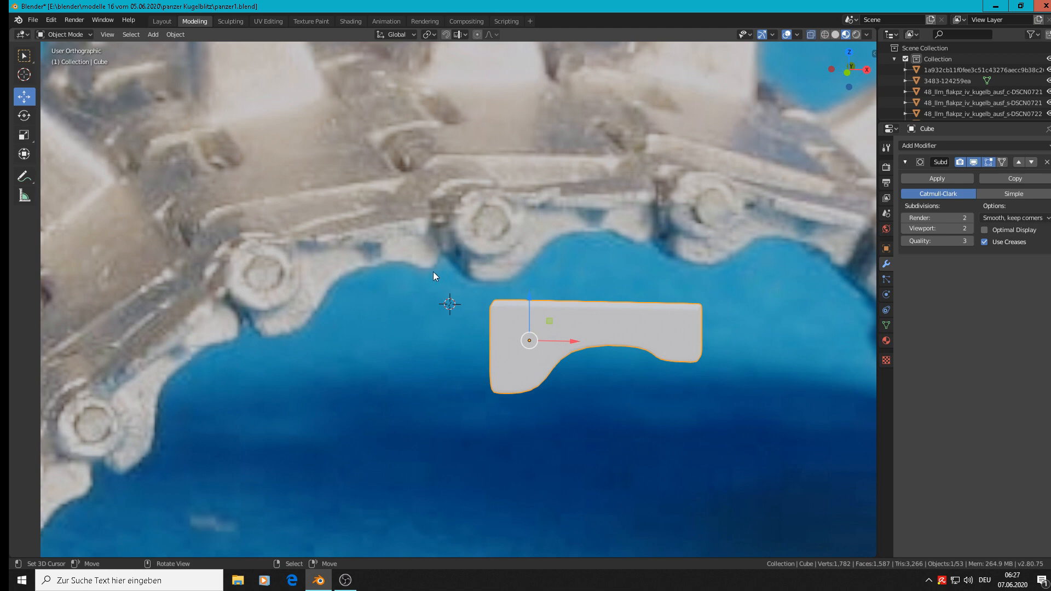
Step: Add a vertical loop cut near the middle of the arm's end segment
{"action": "key", "text": "Tab"}
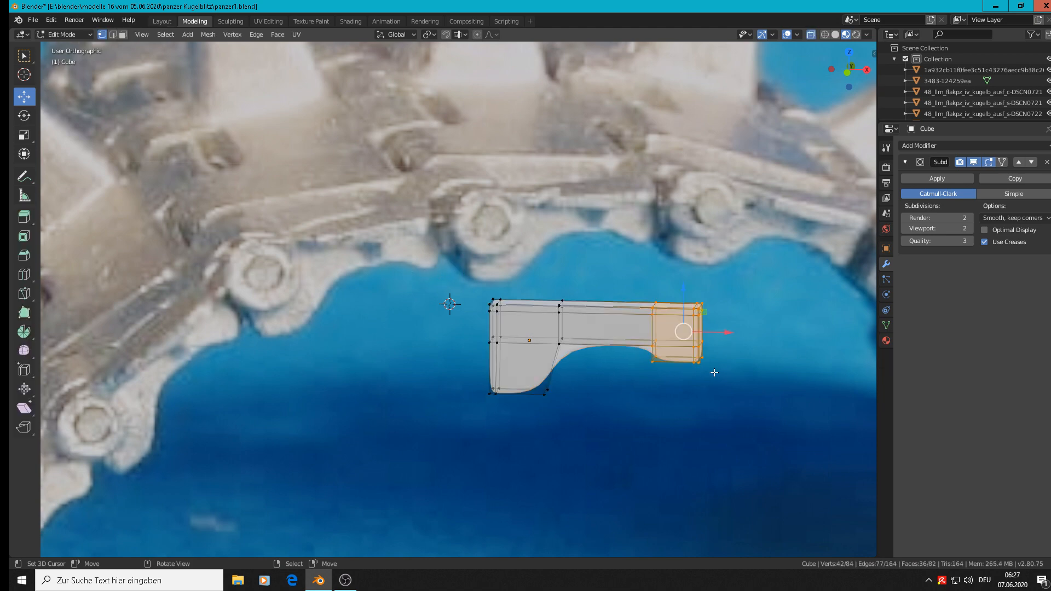
{"action": "middle_click_drag", "start_coordinate": [711, 369], "coordinate": [713, 365]}
{"action": "scroll", "coordinate": [711, 366], "scroll_direction": "up", "scroll_amount": 3}
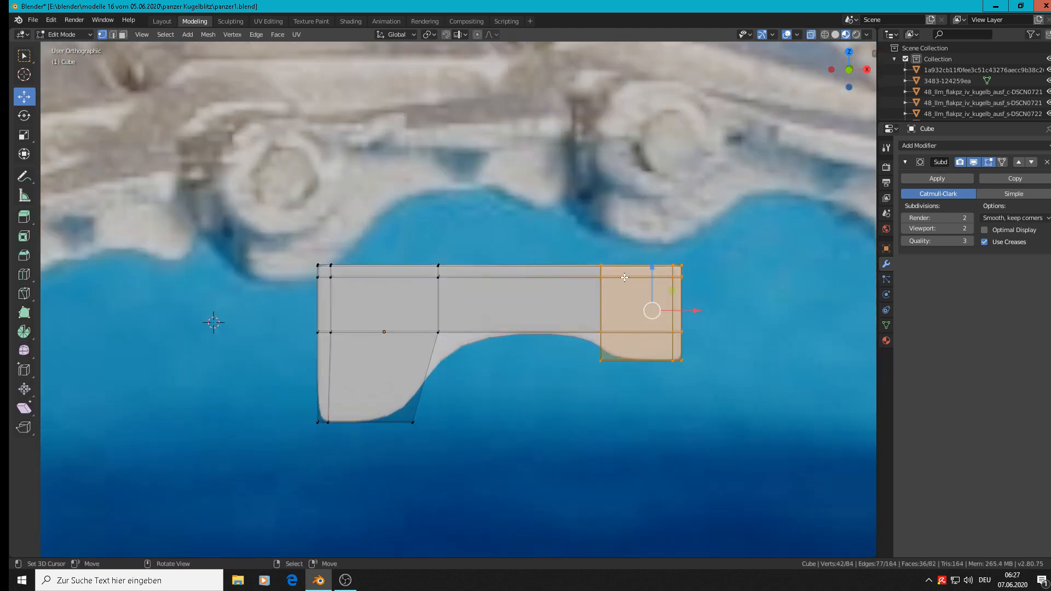
{"action": "key", "text": "ctrl+r"}
{"action": "left_click", "coordinate": [632, 270]}
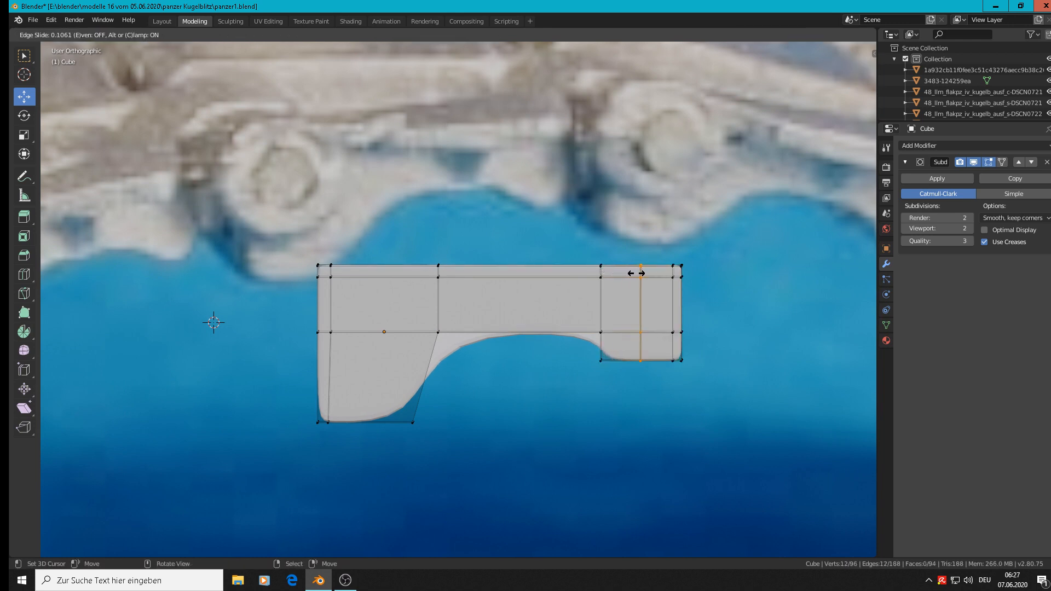
{"action": "left_click", "coordinate": [638, 274]}
Step: Lower the new loop's bottom vertices along Z to give the end segment a rounded underside
{"action": "key", "text": "alt+a"}
{"action": "key", "text": "c"}
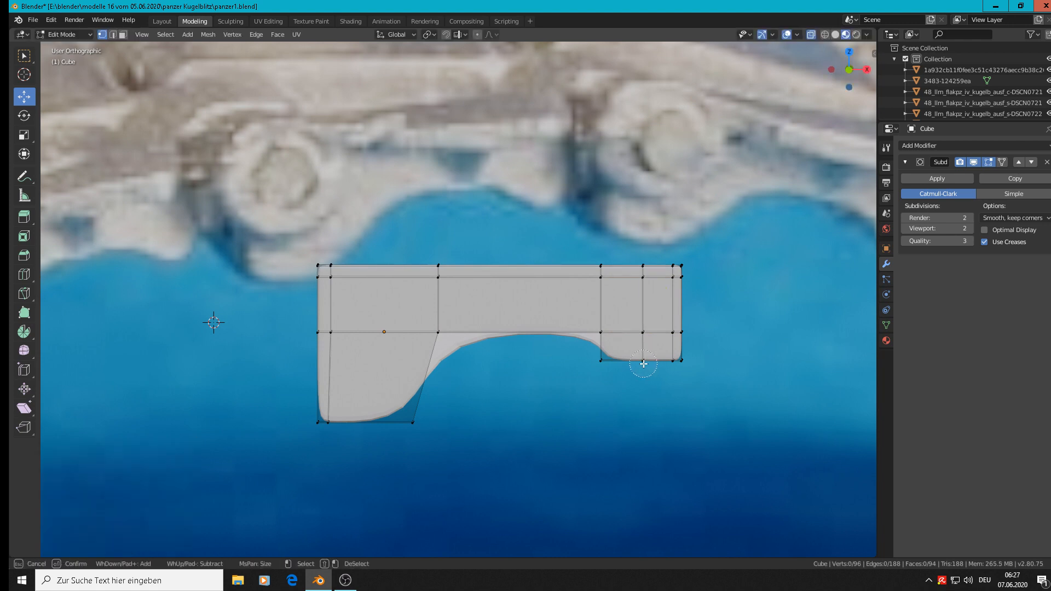
{"action": "left_click", "coordinate": [643, 364]}
{"action": "right_click", "coordinate": [642, 364]}
{"action": "left_click_drag", "start_coordinate": [643, 320], "coordinate": [645, 336]}
{"action": "key", "text": "Tab"}
{"action": "key", "text": "Tab"}
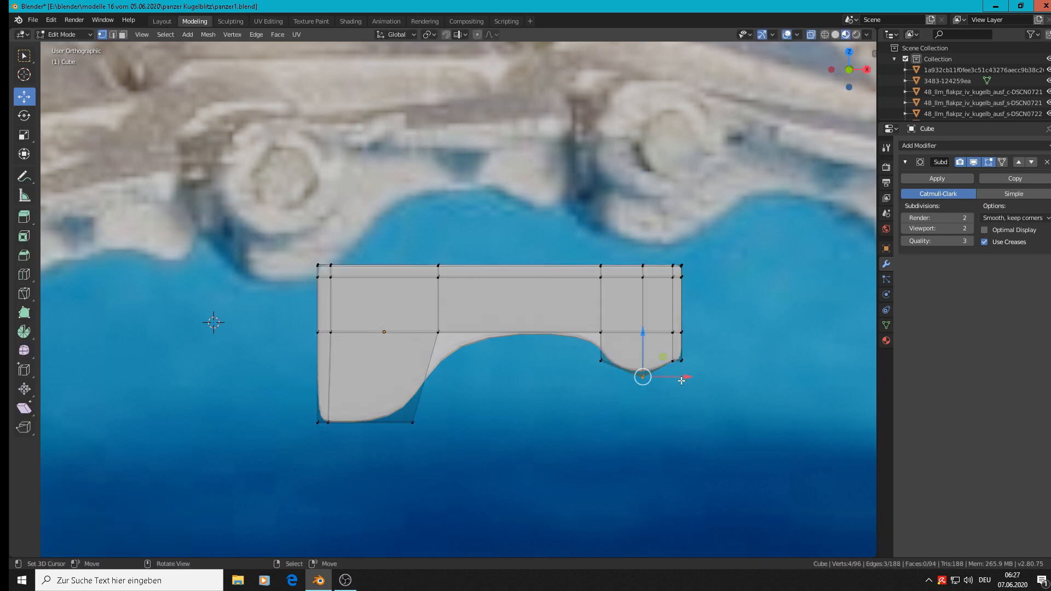
Step: Move the bottom vertices of the support loop beside the arm's end face -0.00134 m along Z
{"action": "scroll", "coordinate": [681, 375], "scroll_direction": "up", "scroll_amount": 6}
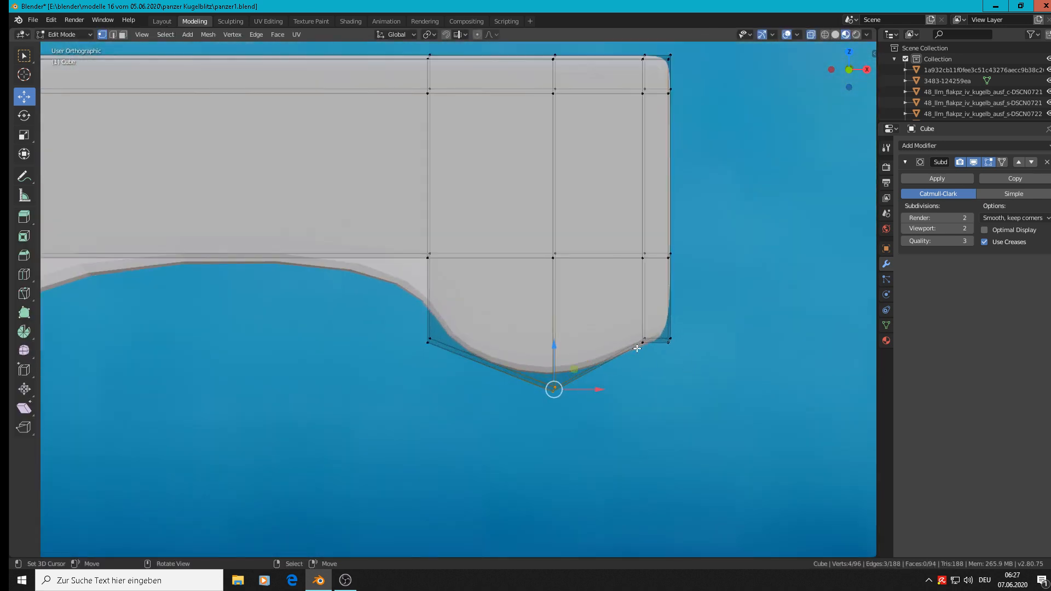
{"action": "key", "text": "alt+a"}
{"action": "left_click_drag", "start_coordinate": [640, 338], "coordinate": [647, 323], "text": "ctrl"}
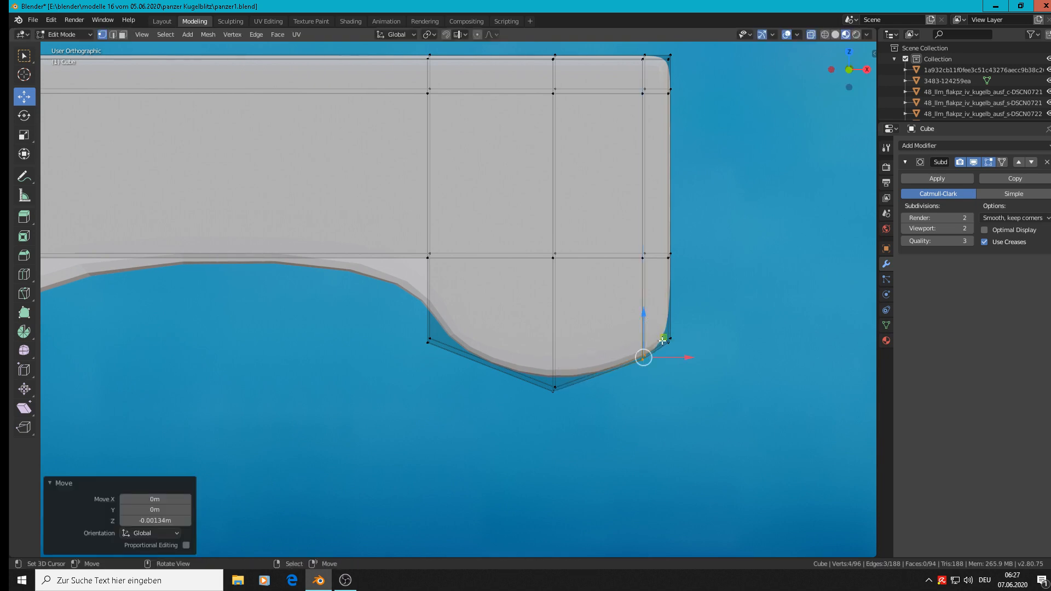
Step: Edge-slide the support loop beside the arm's end face by a factor of -0.779 to sit closer to that face
{"action": "scroll", "coordinate": [654, 329], "scroll_direction": "down", "scroll_amount": 2}
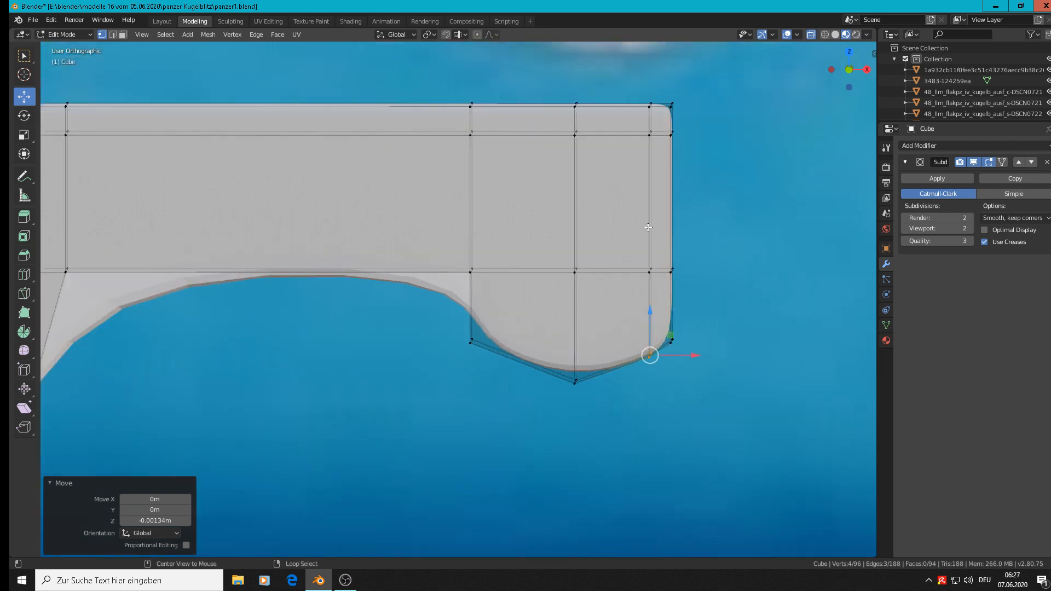
{"action": "left_click", "coordinate": [655, 288], "text": "alt"}
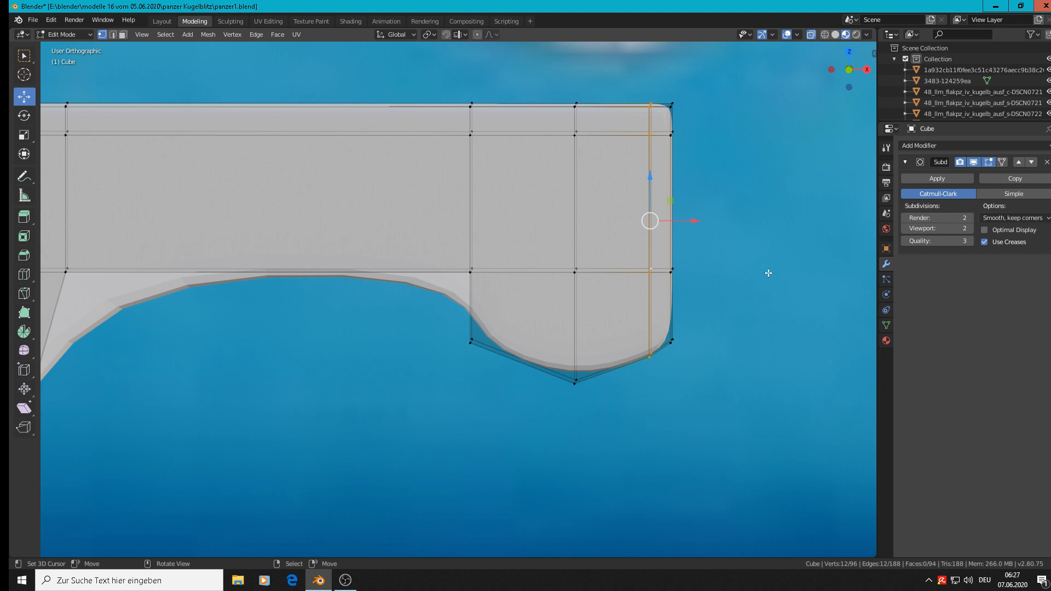
{"action": "key", "text": "F3"}
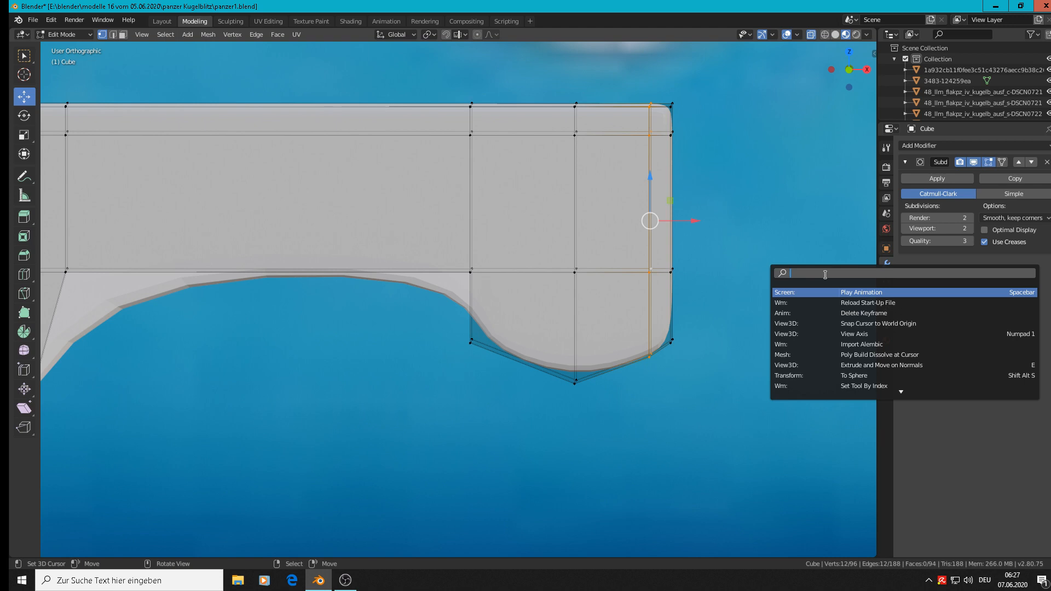
{"action": "type", "text": "slide"}
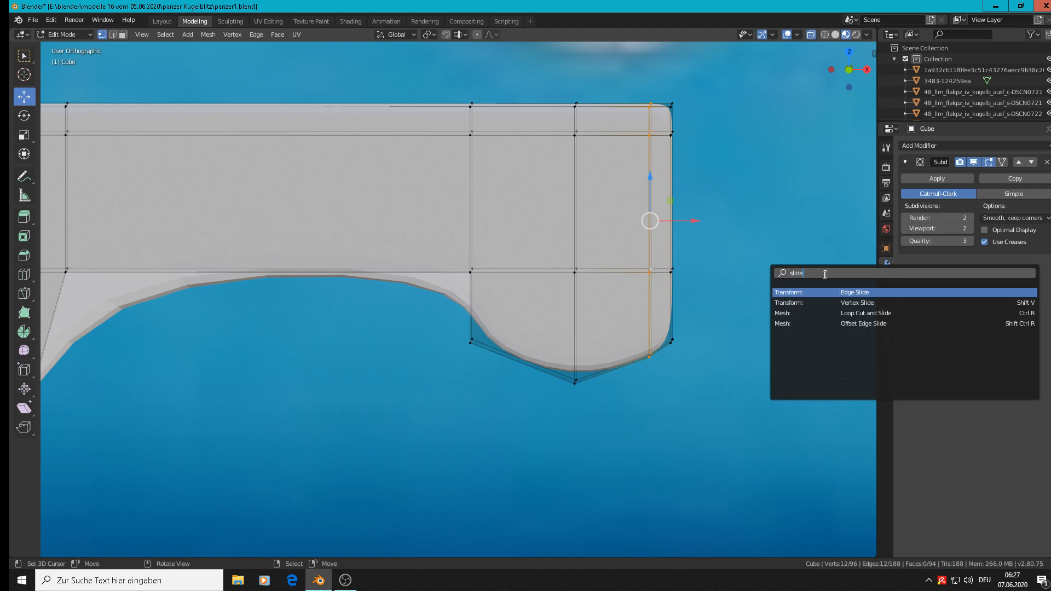
{"action": "left_click", "coordinate": [863, 291]}
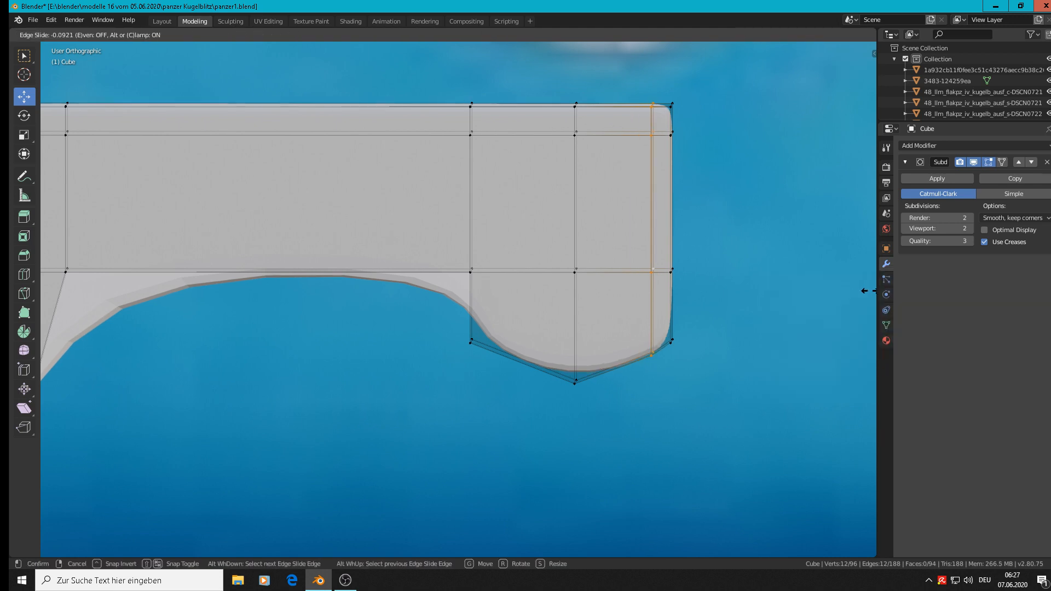
{"action": "left_click", "coordinate": [63, 277]}
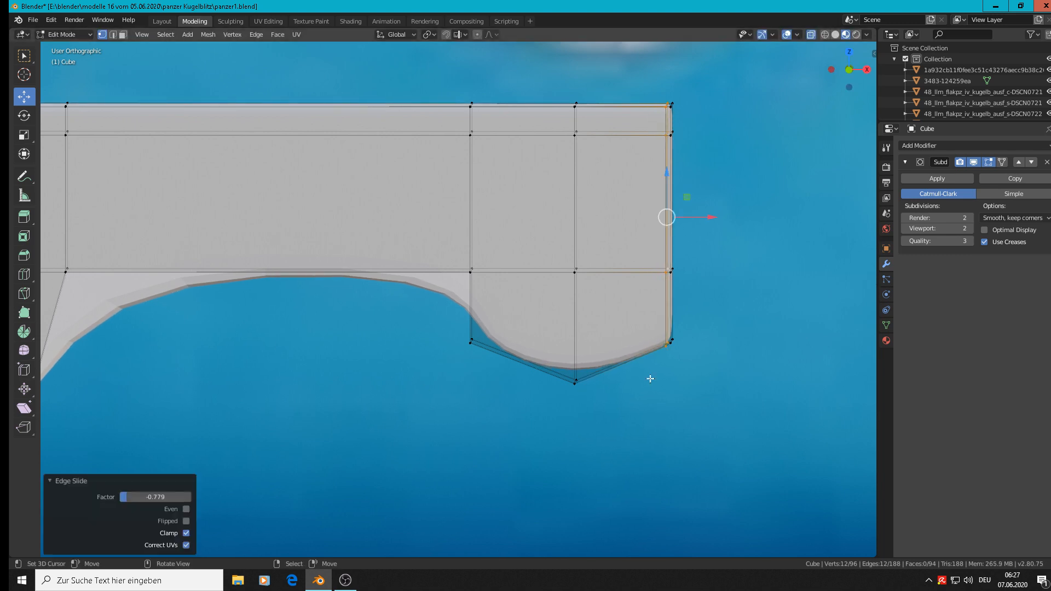
{"action": "key", "text": "Tab"}
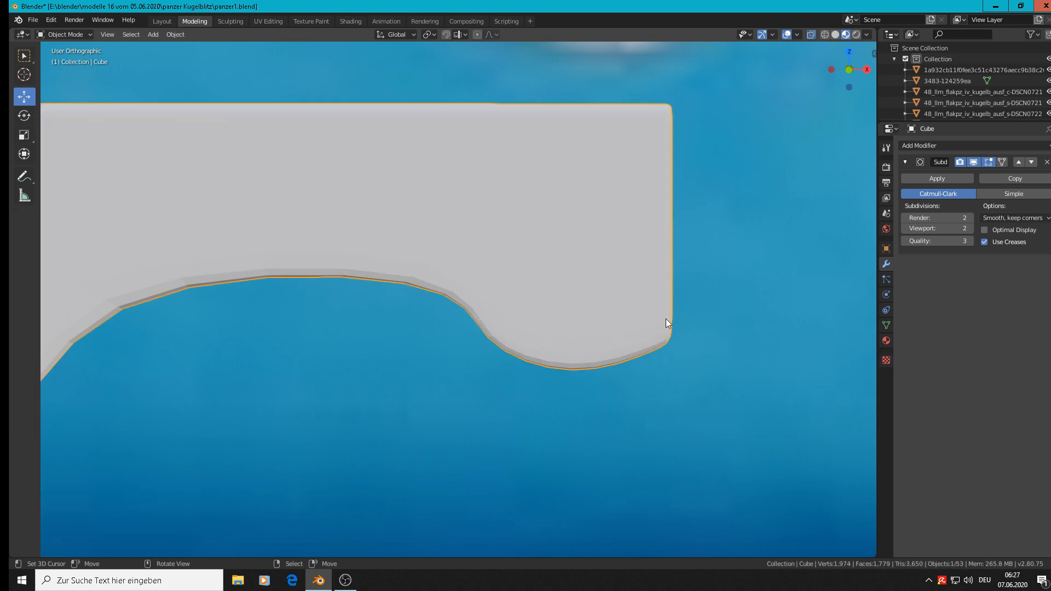
Step: Move the lowest middle vertices of the arm's end segment -0.00221 m along Z to deepen its rounded underside
{"action": "scroll", "coordinate": [666, 318], "scroll_direction": "down", "scroll_amount": 5}
{"action": "middle_click_drag", "start_coordinate": [638, 366], "coordinate": [636, 379]}
{"action": "scroll", "coordinate": [662, 356], "scroll_direction": "down", "scroll_amount": 1}
{"action": "scroll", "coordinate": [661, 356], "scroll_direction": "up", "scroll_amount": 1}
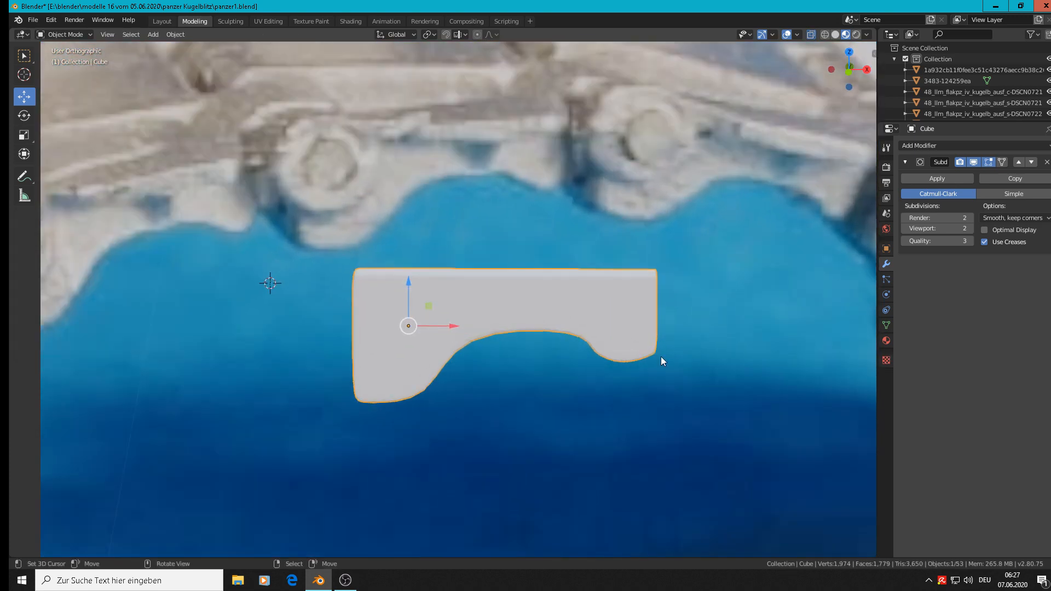
{"action": "scroll", "coordinate": [644, 360], "scroll_direction": "down", "scroll_amount": 2}
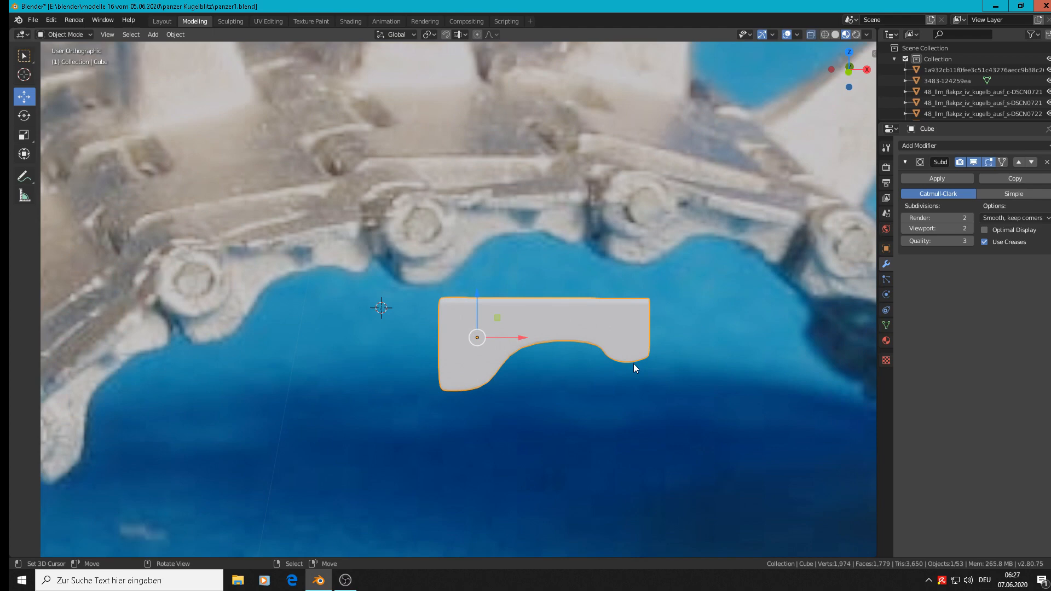
{"action": "scroll", "coordinate": [633, 363], "scroll_direction": "up", "scroll_amount": 5}
{"action": "key", "text": "Tab"}
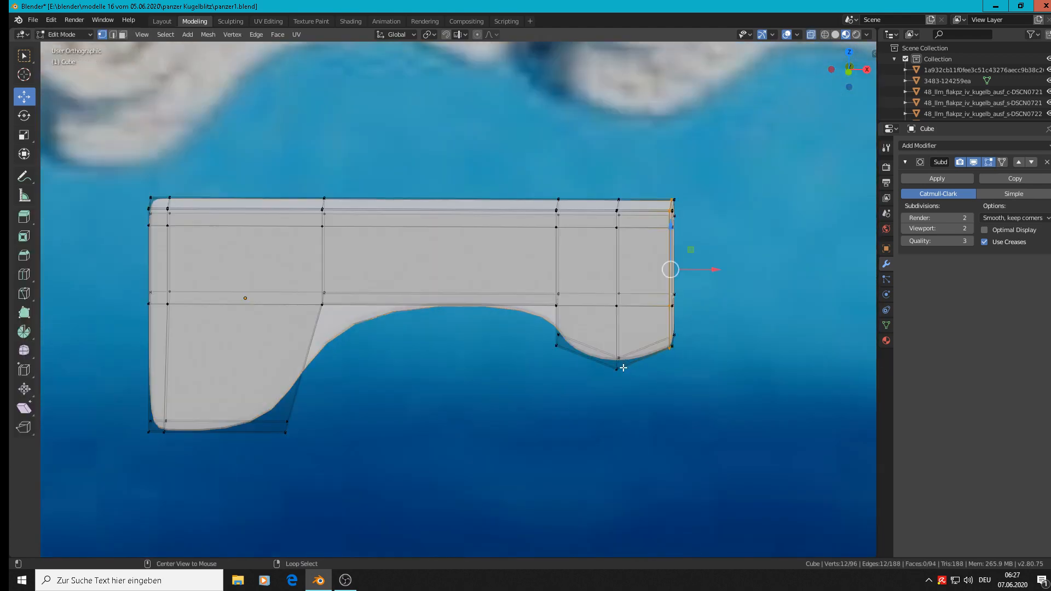
{"action": "left_click", "coordinate": [618, 367], "text": "alt"}
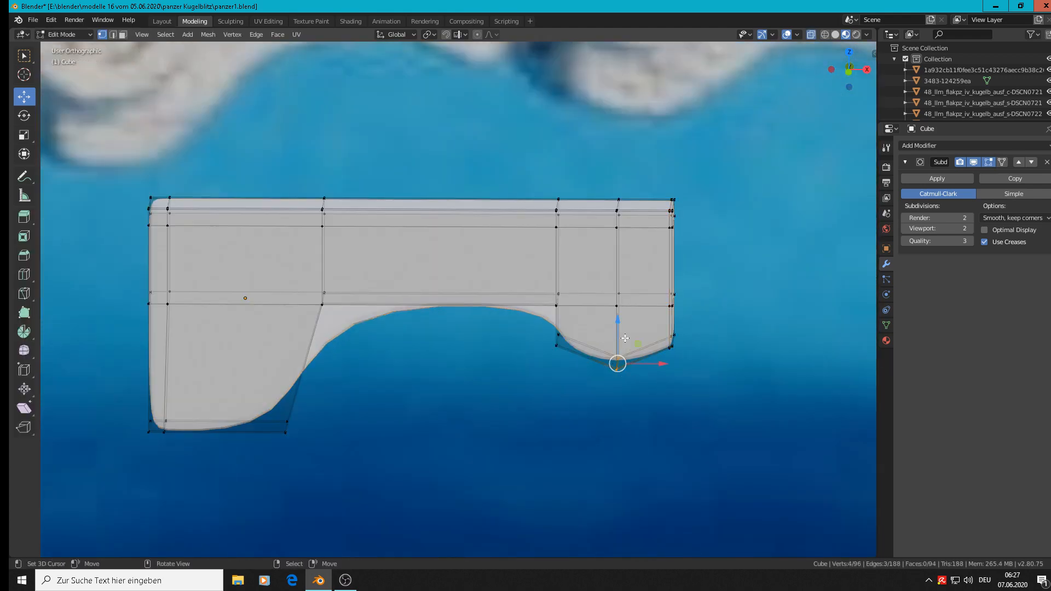
{"action": "key", "text": "g"}
{"action": "left_click", "coordinate": [624, 347]}
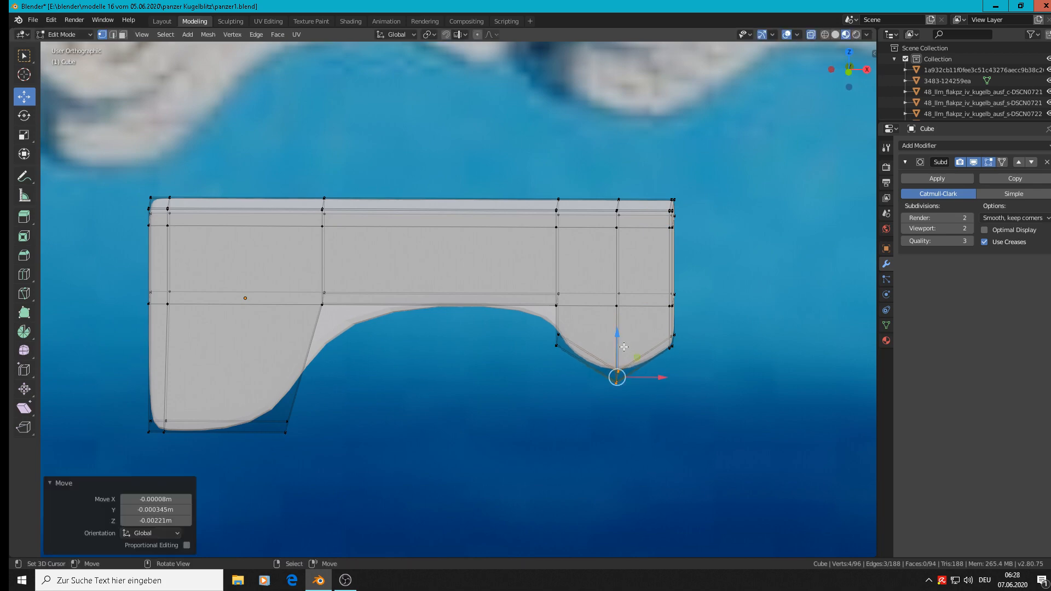
{"action": "key", "text": "Tab"}
Step: Place the 3D cursor at the centre of a track pin head in the reference photo
{"action": "scroll", "coordinate": [607, 399], "scroll_direction": "down", "scroll_amount": 6}
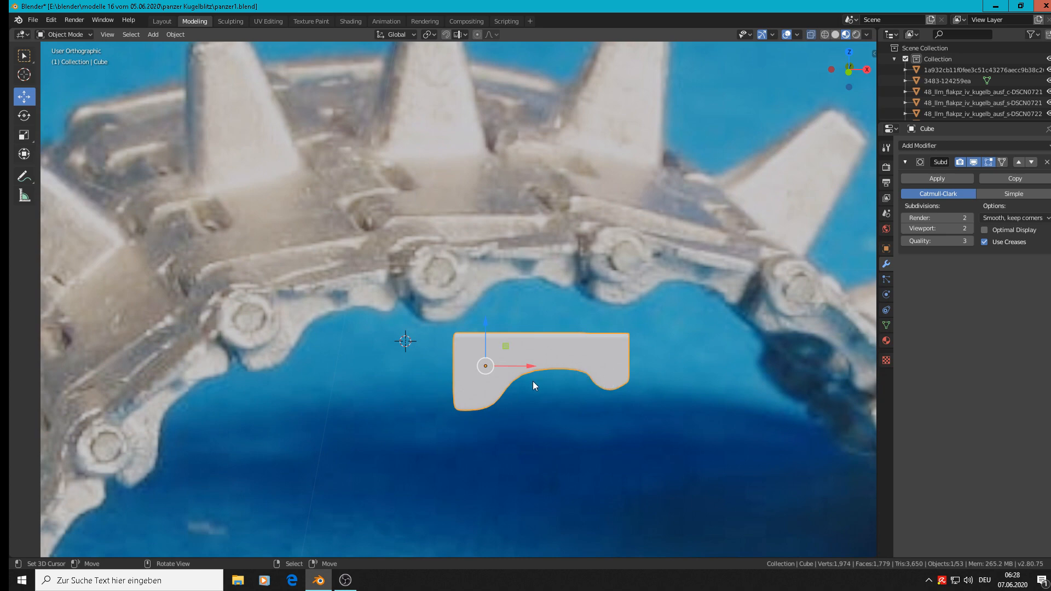
{"action": "scroll", "coordinate": [533, 381], "scroll_direction": "down", "scroll_amount": 4}
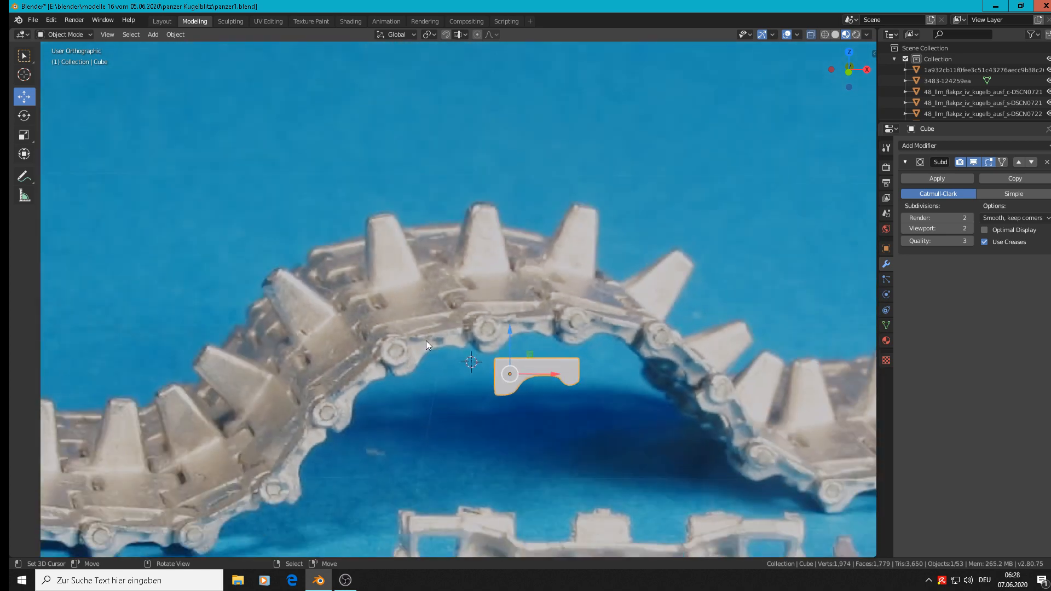
{"action": "scroll", "coordinate": [563, 364], "scroll_direction": "down", "scroll_amount": 6}
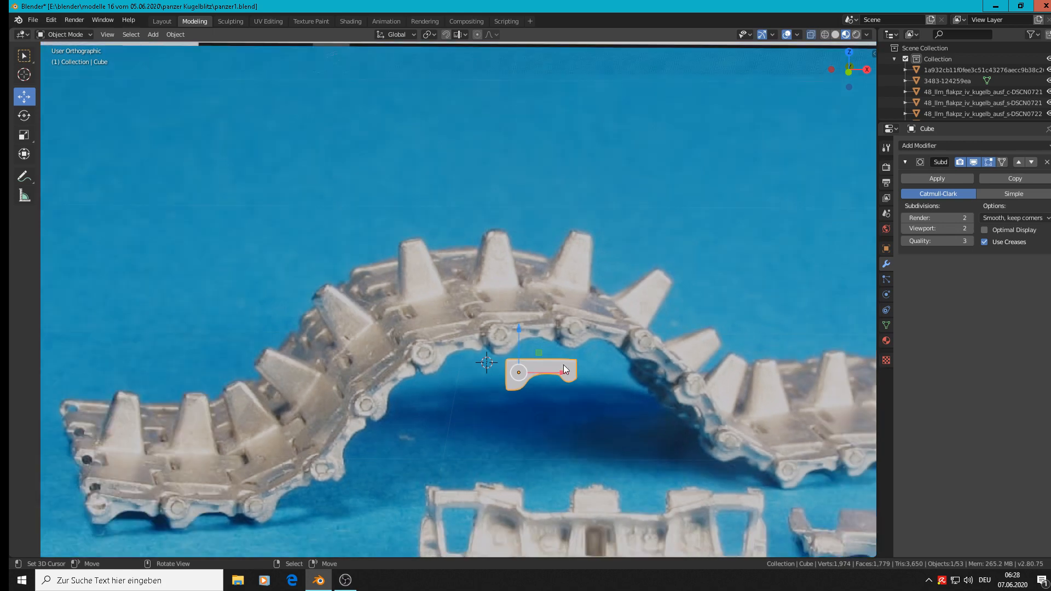
{"action": "scroll", "coordinate": [552, 377], "scroll_direction": "up", "scroll_amount": 8}
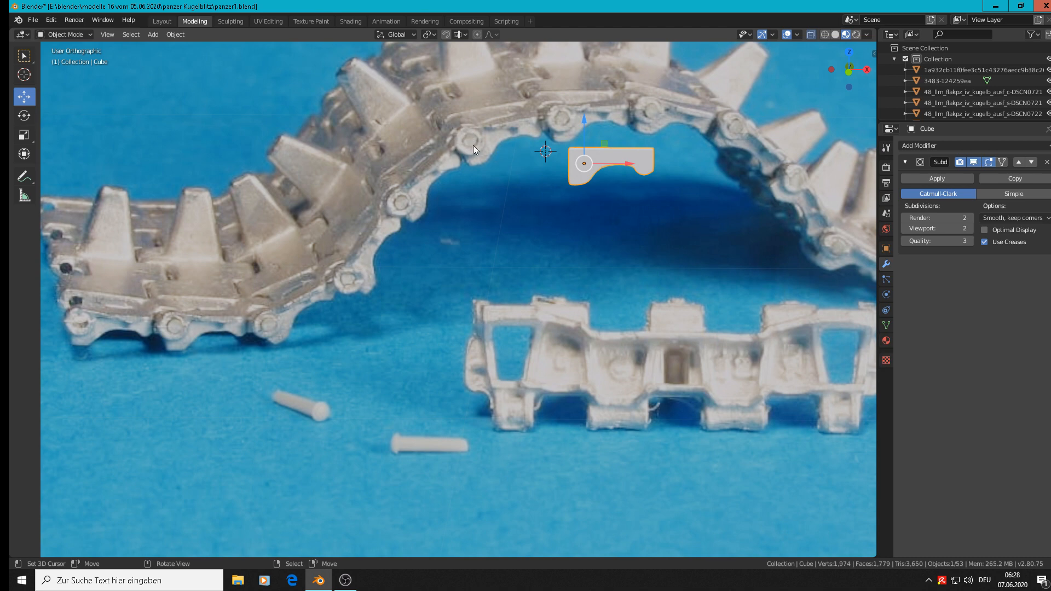
{"action": "scroll", "coordinate": [568, 164], "scroll_direction": "up", "scroll_amount": 2}
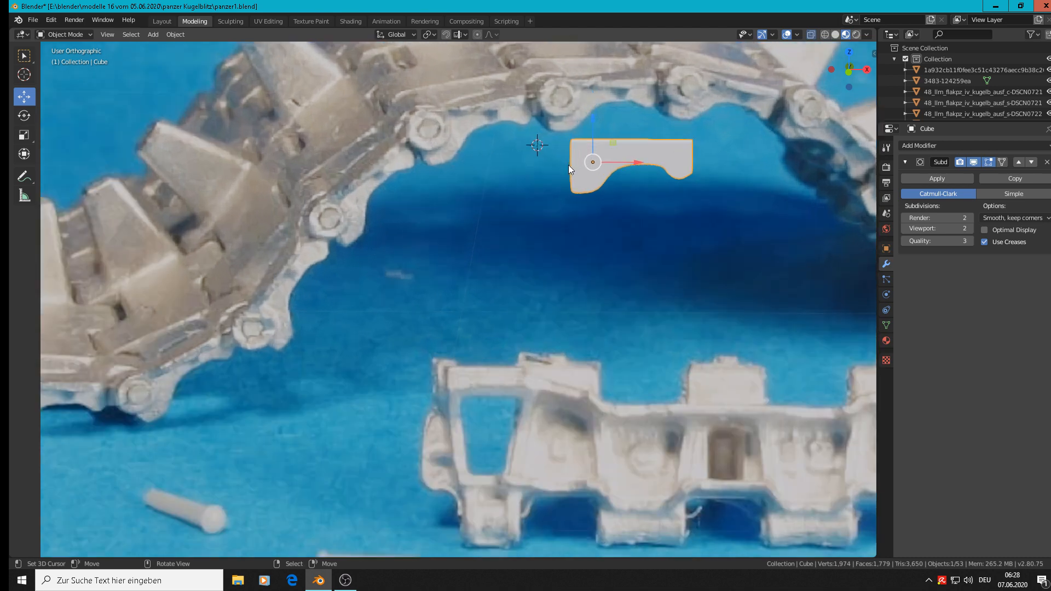
{"action": "key", "text": "Tab"}
{"action": "key", "text": "Tab"}
{"action": "right_click", "coordinate": [431, 127], "text": "shift"}
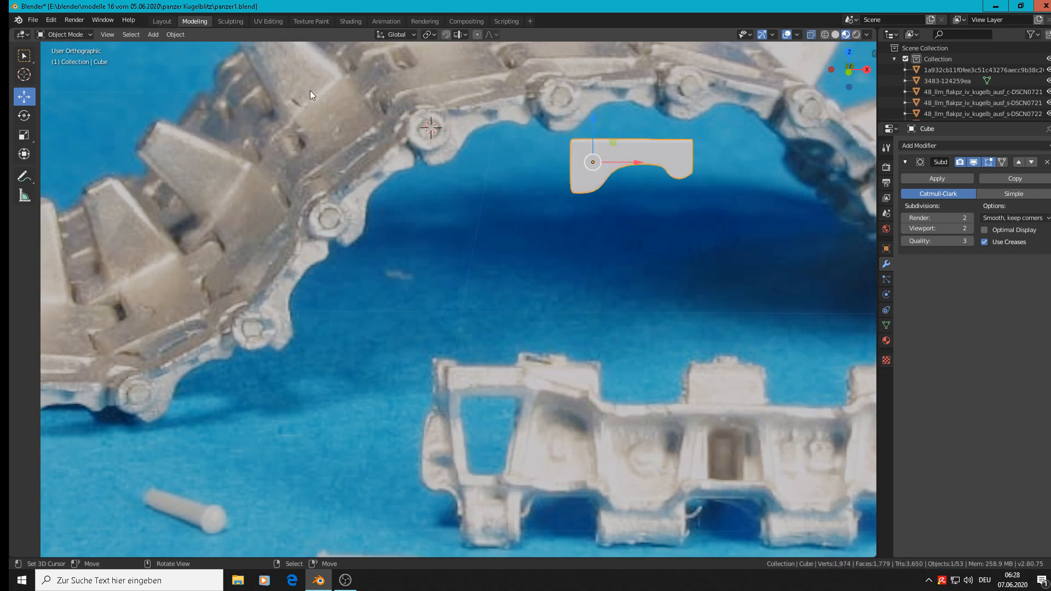
Step: Add a mesh circle with 12 vertices at the 3D cursor
{"action": "left_click", "coordinate": [183, 34]}
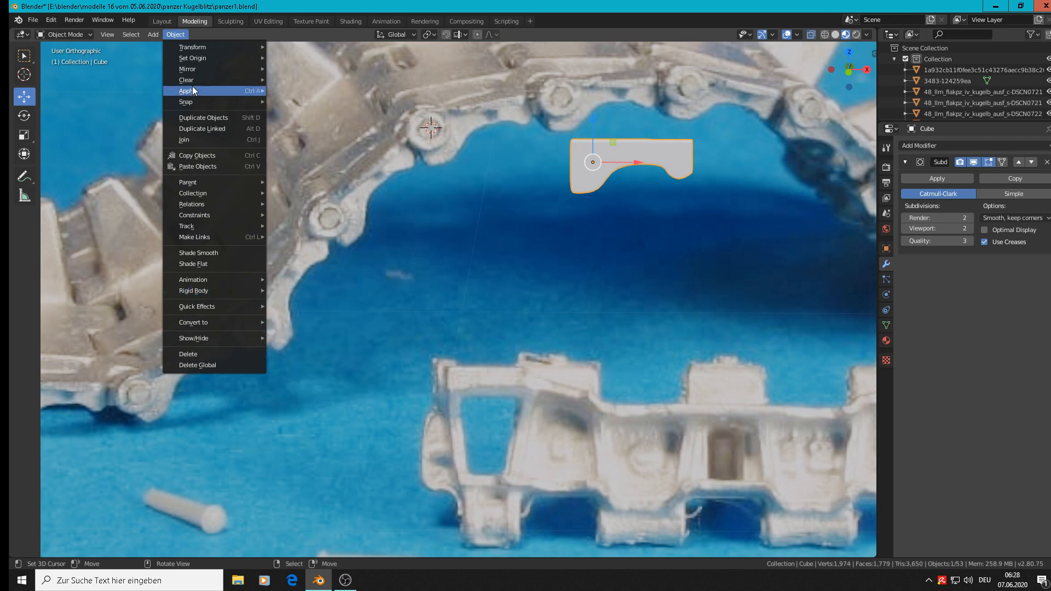
{"action": "left_click", "coordinate": [151, 36]}
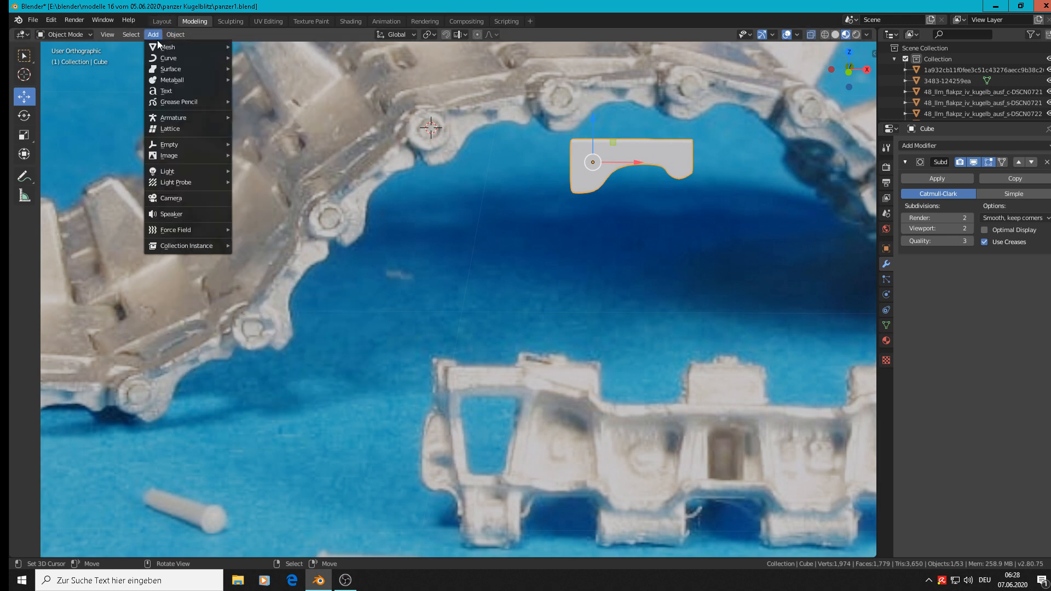
{"action": "mouse_move", "coordinate": [181, 47]}
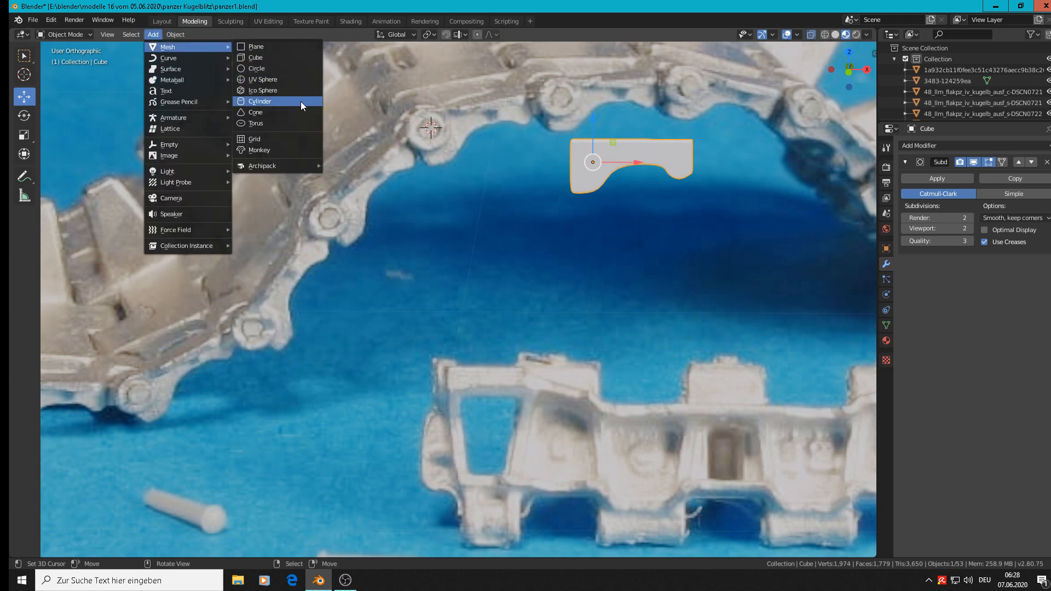
{"action": "left_click", "coordinate": [294, 68]}
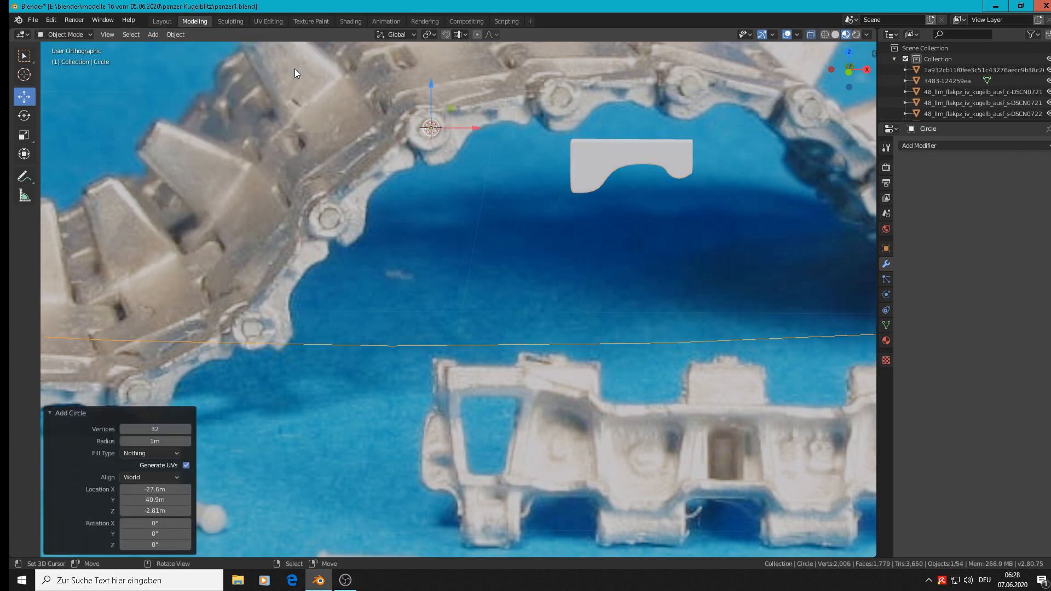
{"action": "double_click", "coordinate": [167, 430]}
{"action": "type", "text": "12"}
{"action": "key", "text": "Return"}
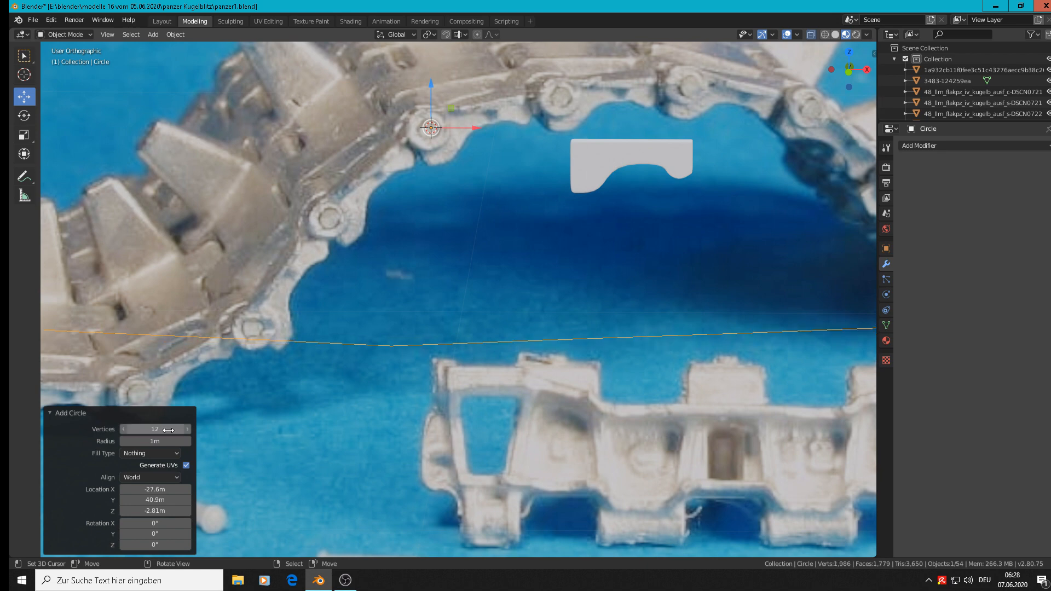
Step: Scale the circle by -0.029 and rotate it 90° about the X axis
{"action": "key", "text": "s"}
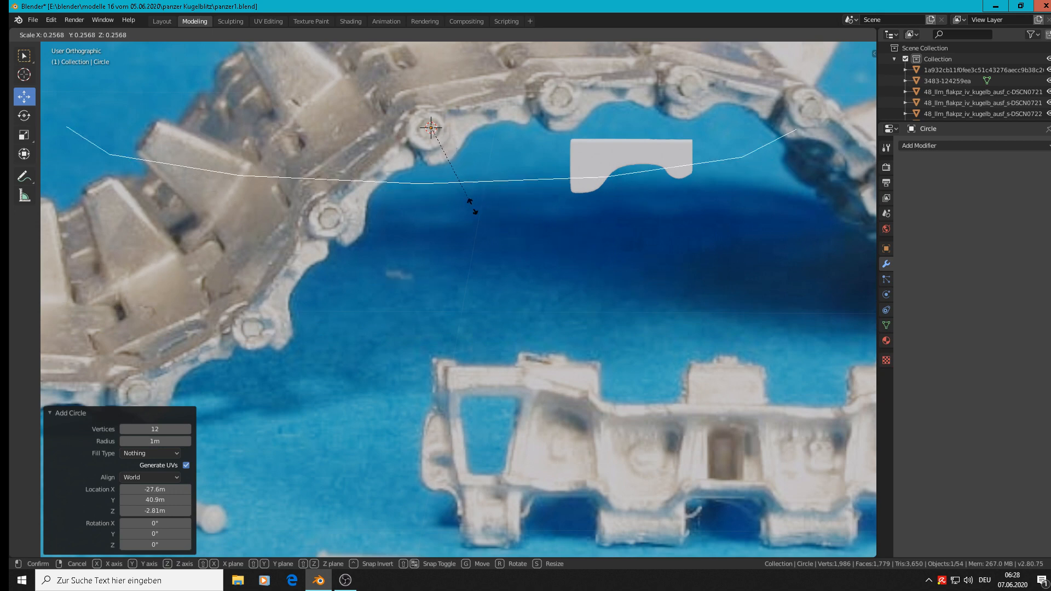
{"action": "left_click", "coordinate": [438, 149]}
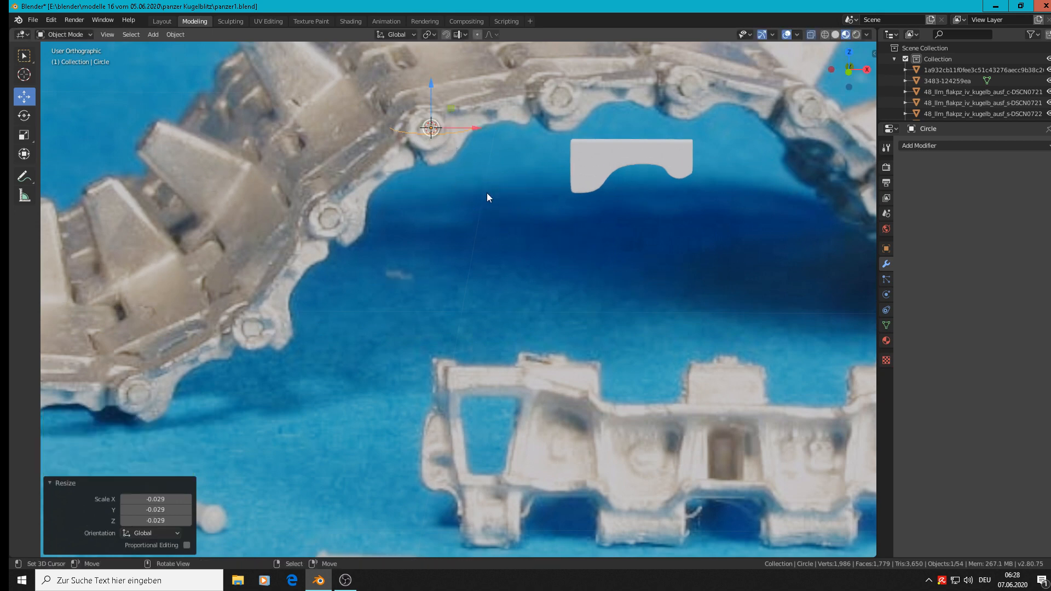
{"action": "type", "text": "r"}
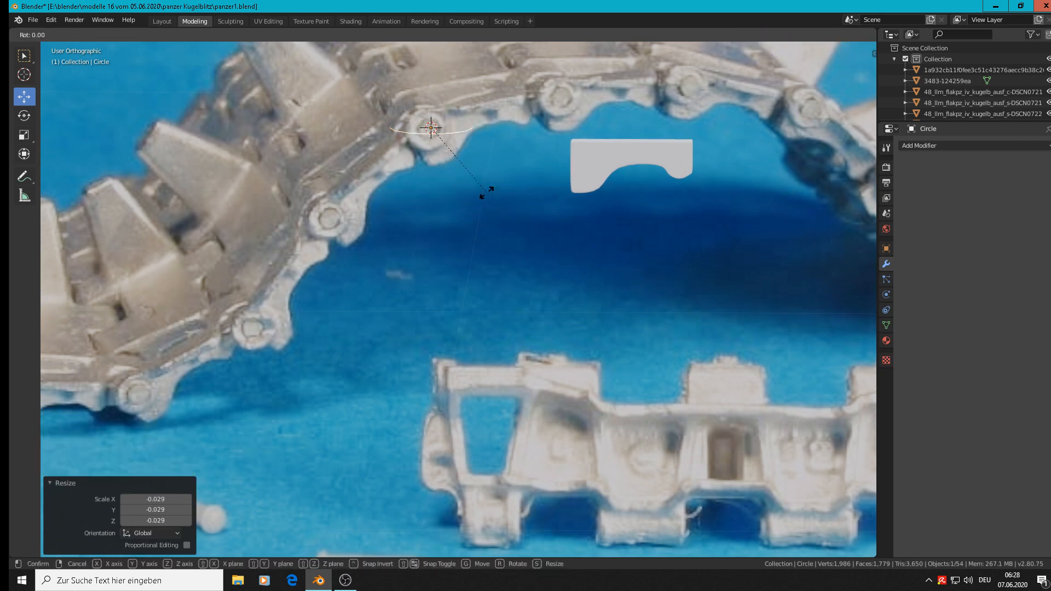
{"action": "type", "text": "x90"}
{"action": "key", "text": "Return"}
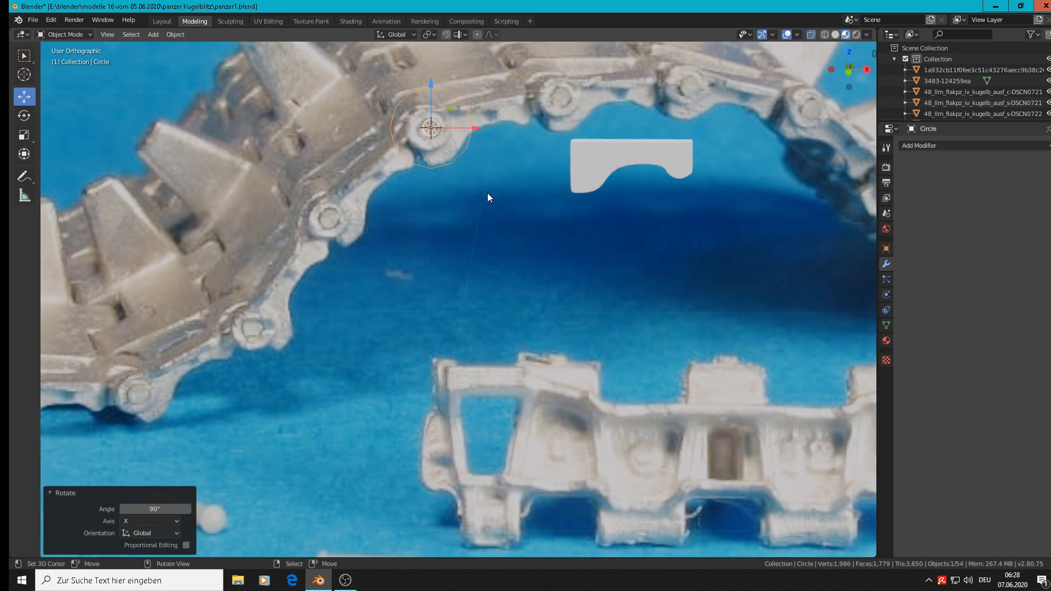
Step: Scale the circle by 0.560 to fit the pin head and move it -0.0684 m along Y in front of the photo
{"action": "key", "text": "s"}
{"action": "left_click", "coordinate": [464, 162]}
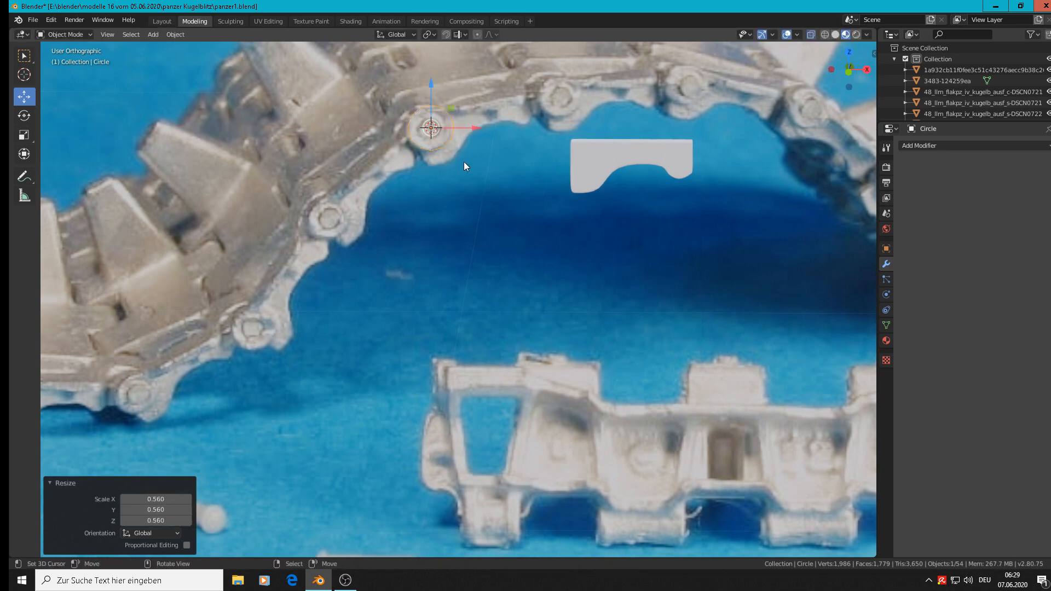
{"action": "middle_click_drag", "start_coordinate": [439, 162], "coordinate": [457, 118]}
{"action": "key", "text": "g"}
{"action": "key", "text": "y"}
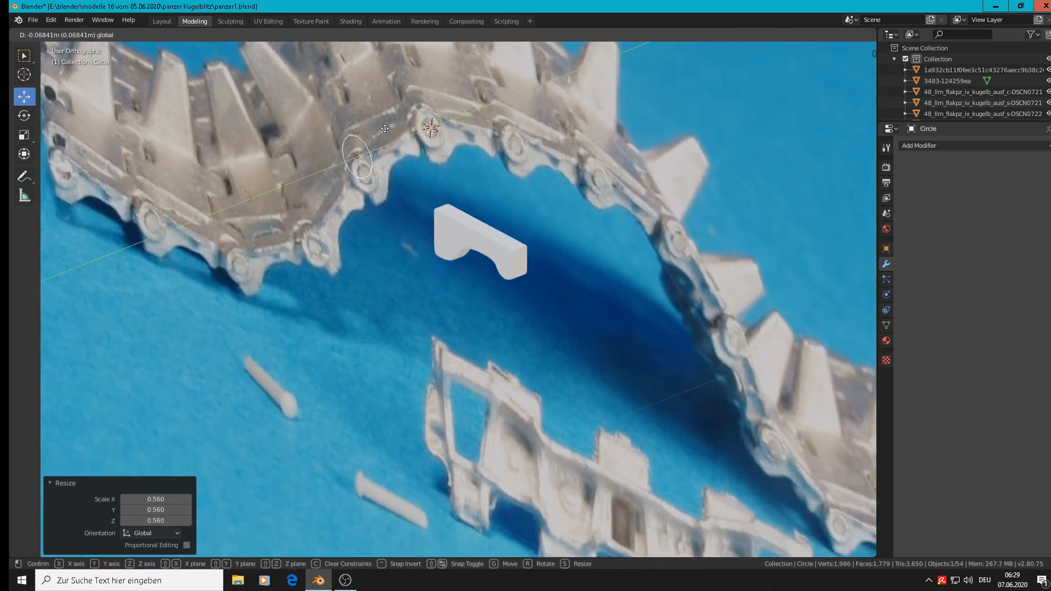
{"action": "left_click", "coordinate": [442, 131]}
{"action": "key", "text": "KP_1"}
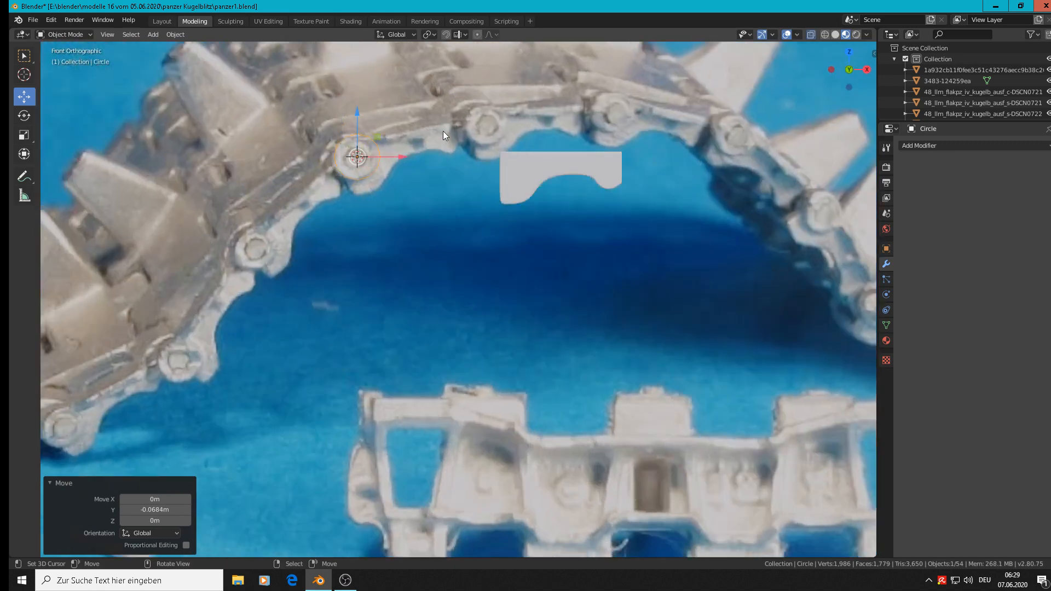
Step: Extrude the circle's edge inward at scale 0.443 to form a flat ring over the pin head
{"action": "scroll", "coordinate": [442, 130], "scroll_direction": "up", "scroll_amount": 6}
{"action": "key", "text": "Tab"}
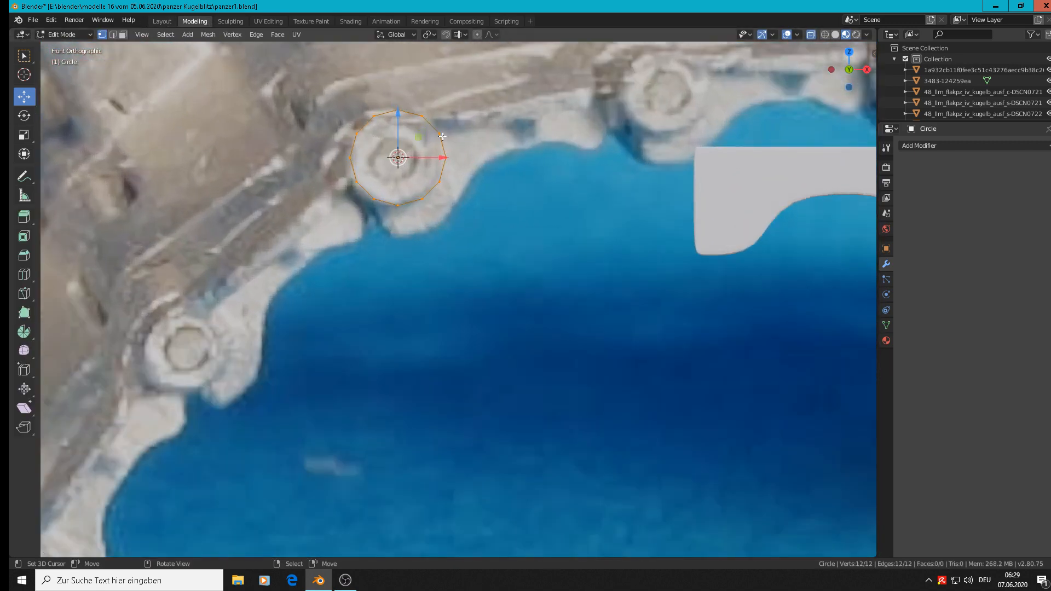
{"action": "key", "text": "e"}
{"action": "key", "text": "s"}
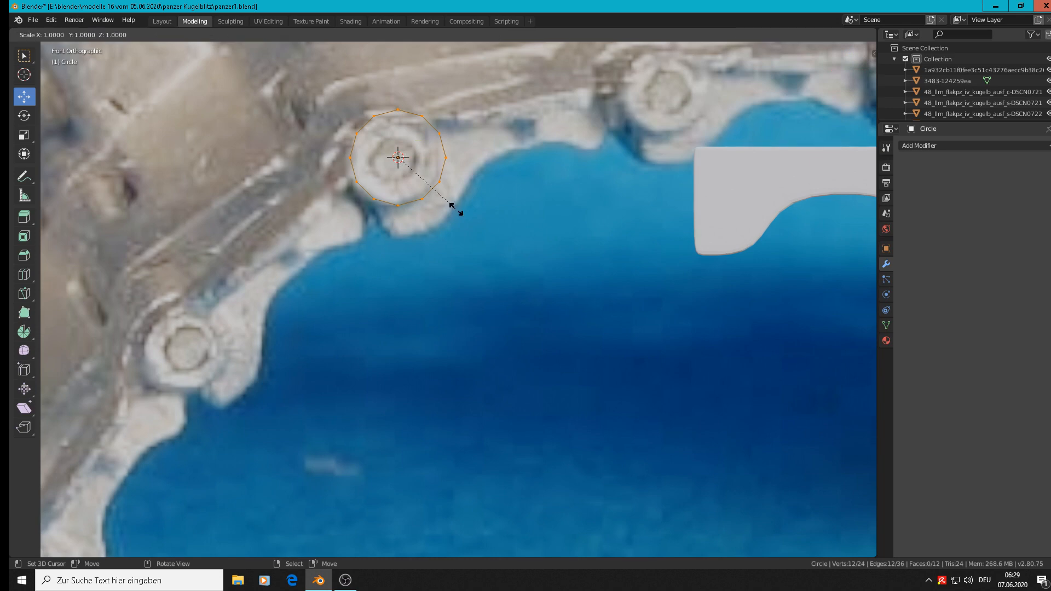
{"action": "left_click", "coordinate": [426, 178]}
{"action": "scroll", "coordinate": [427, 178], "scroll_direction": "up", "scroll_amount": 3}
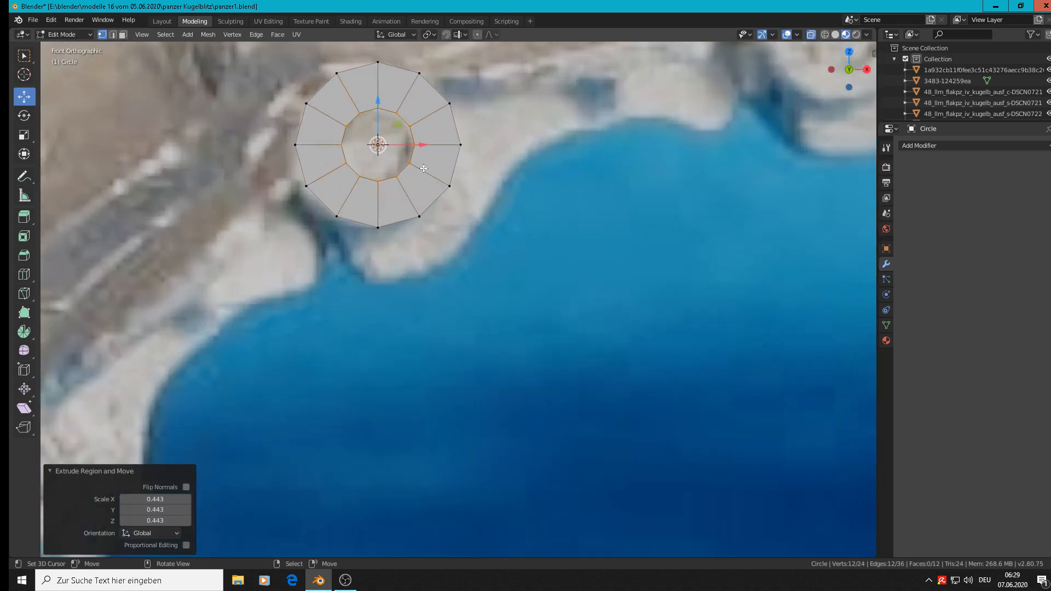
Step: Extrude the ring's inner edge inward again at scale 0.824 to add a narrow inner ring
{"action": "key", "text": "e"}
{"action": "key", "text": "s"}
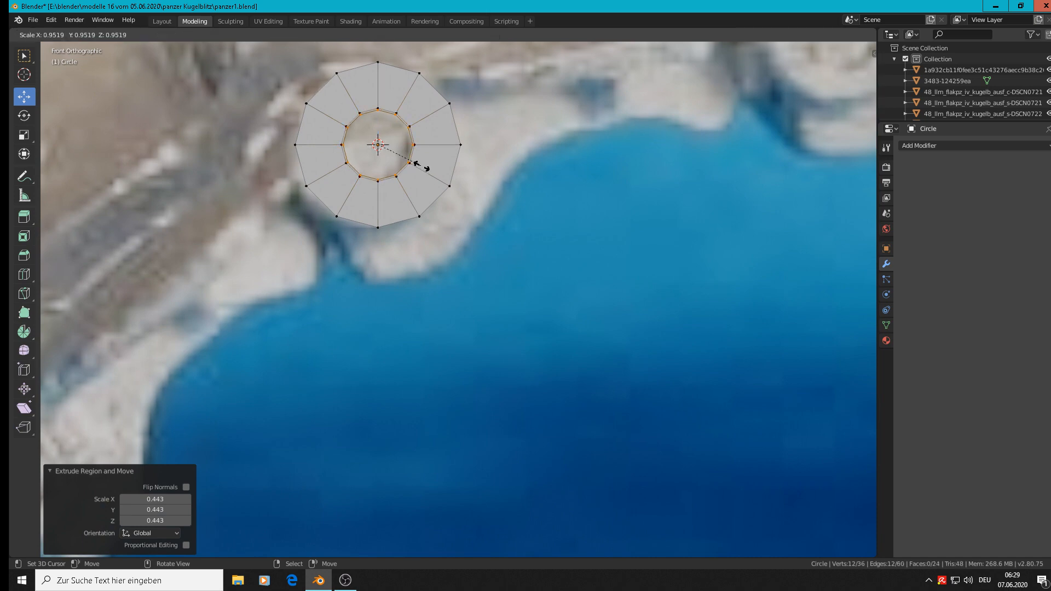
{"action": "left_click", "coordinate": [417, 161]}
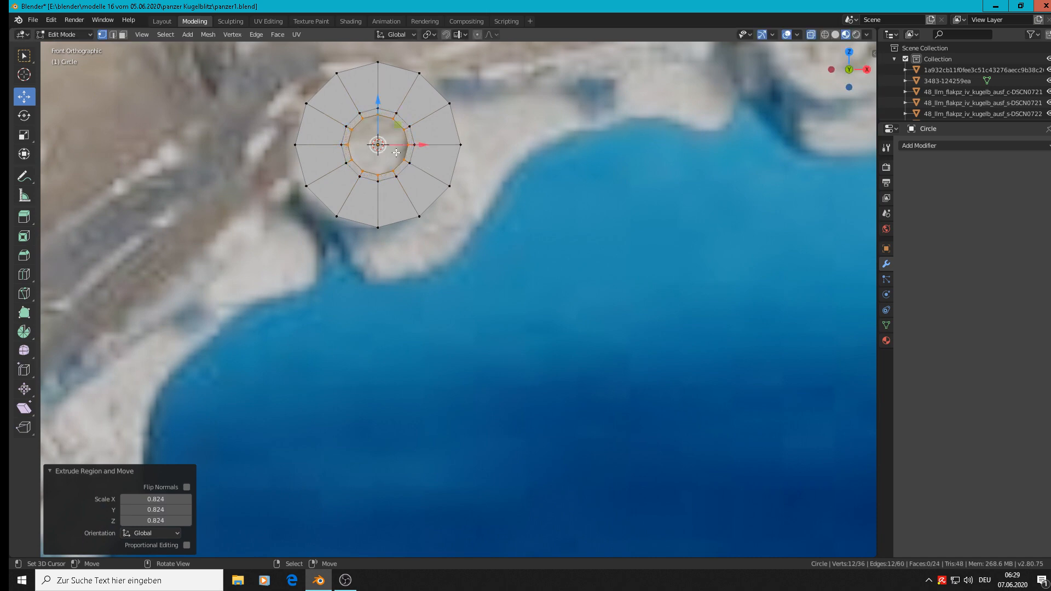
{"action": "middle_click_drag", "start_coordinate": [395, 152], "coordinate": [367, 147]}
{"action": "scroll", "coordinate": [367, 147], "scroll_direction": "up", "scroll_amount": 3}
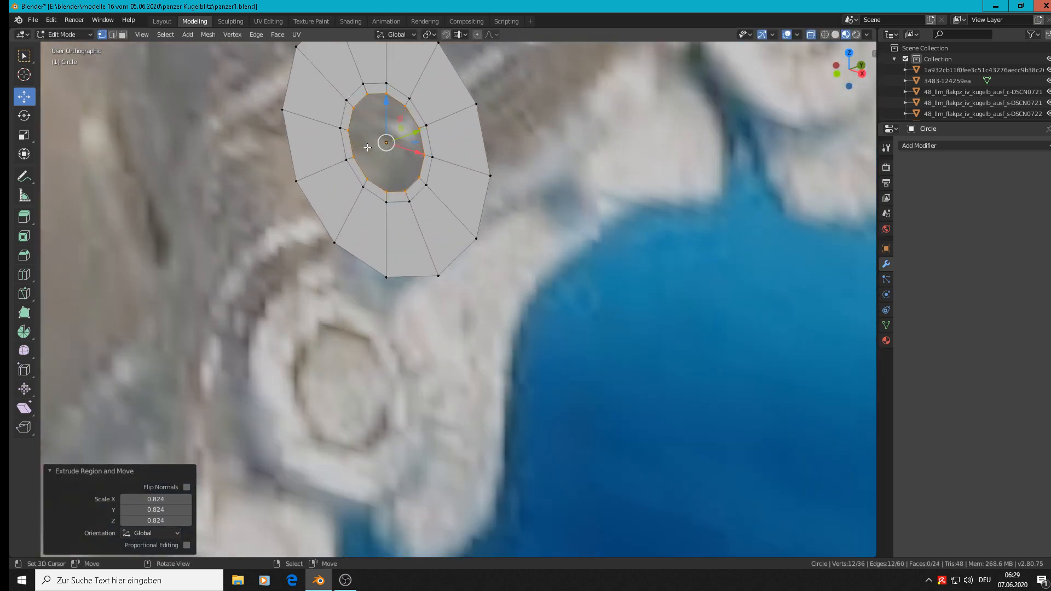
Step: Fill the pin head's open center with a face and extrude the narrow inner ring about 0.0019 m along Y as a groove
{"action": "key", "text": "f"}
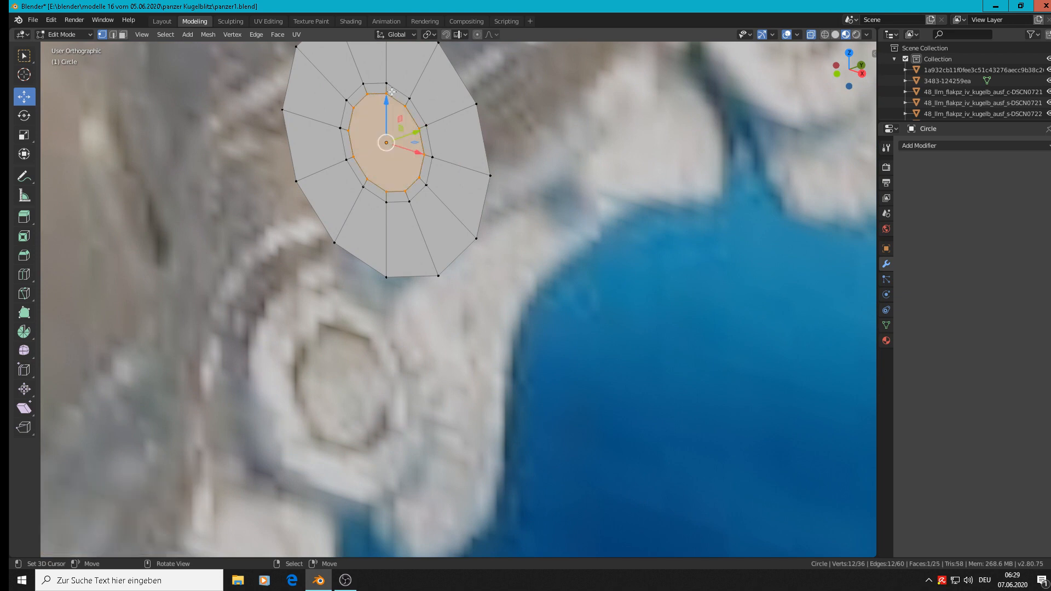
{"action": "scroll", "coordinate": [379, 95], "scroll_direction": "up", "scroll_amount": 2}
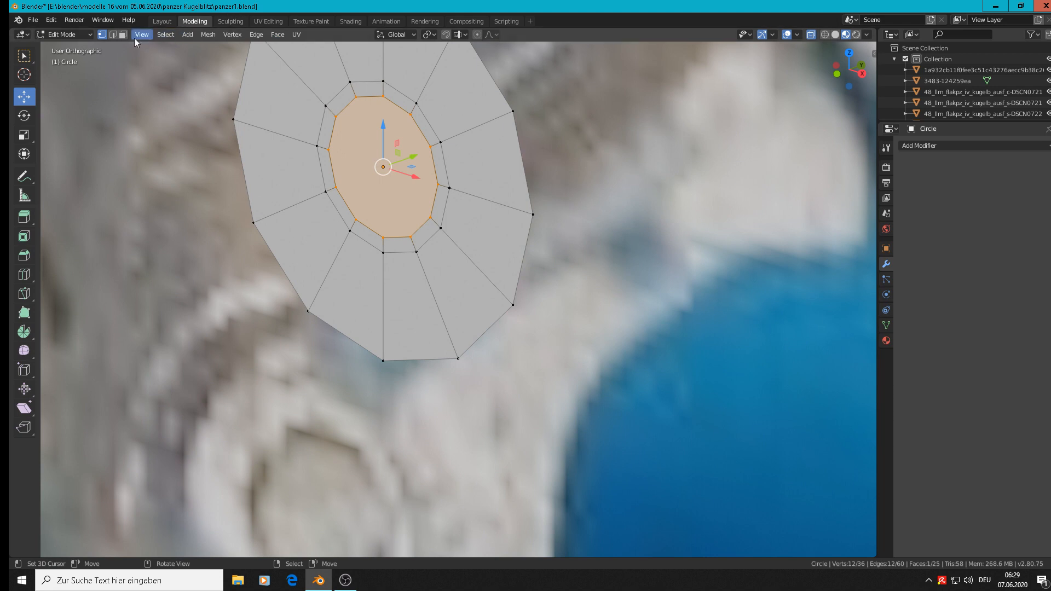
{"action": "left_click", "coordinate": [412, 108], "text": "alt"}
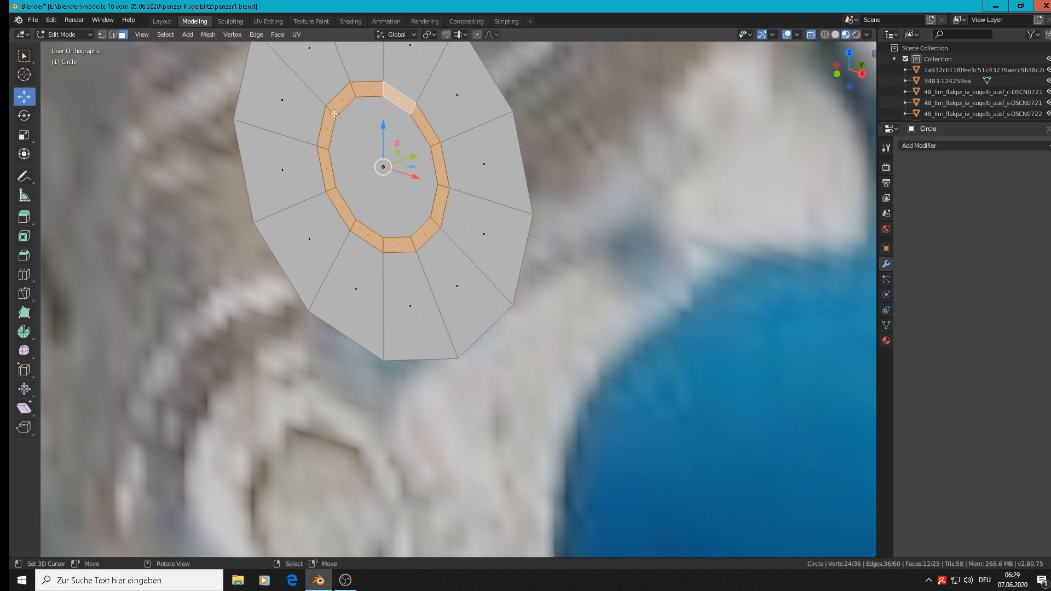
{"action": "key", "text": "e"}
{"action": "key", "text": "Escape"}
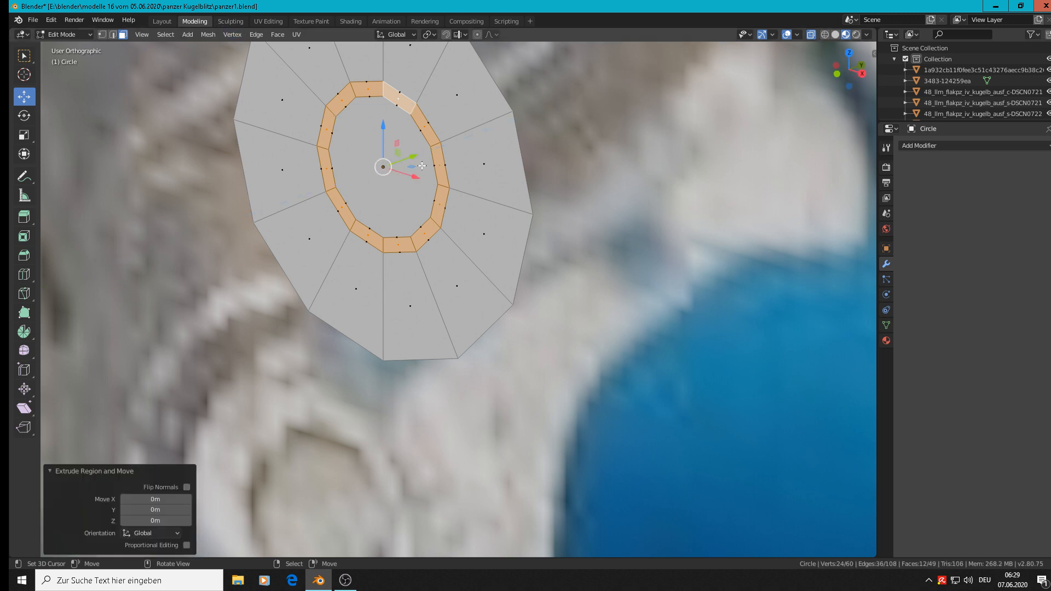
{"action": "key", "text": "g"}
{"action": "key", "text": "y"}
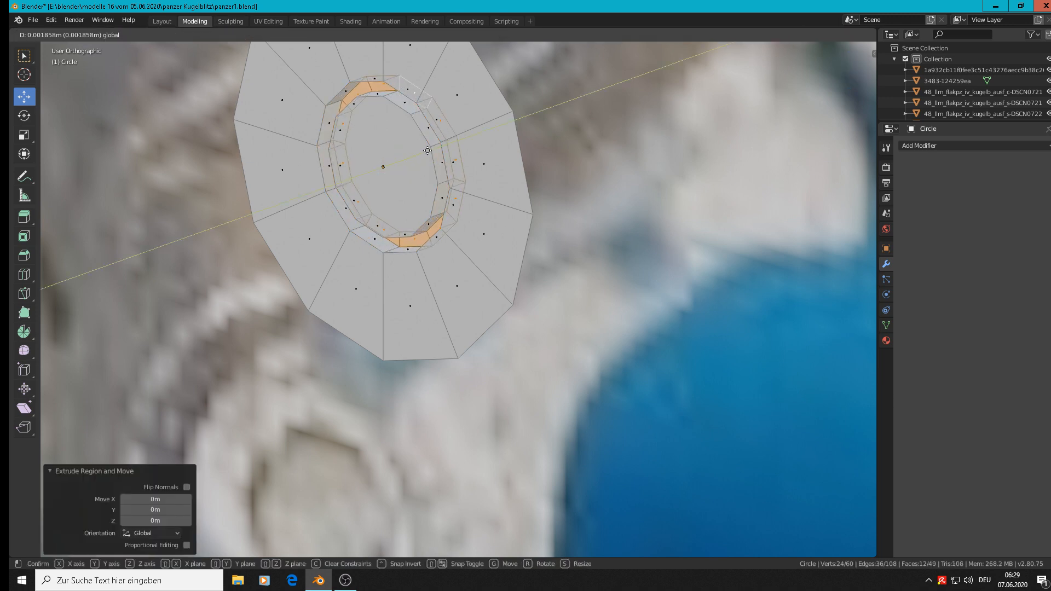
{"action": "left_click", "coordinate": [427, 150]}
{"action": "key", "text": "Tab"}
{"action": "scroll", "coordinate": [427, 153], "scroll_direction": "down", "scroll_amount": 5}
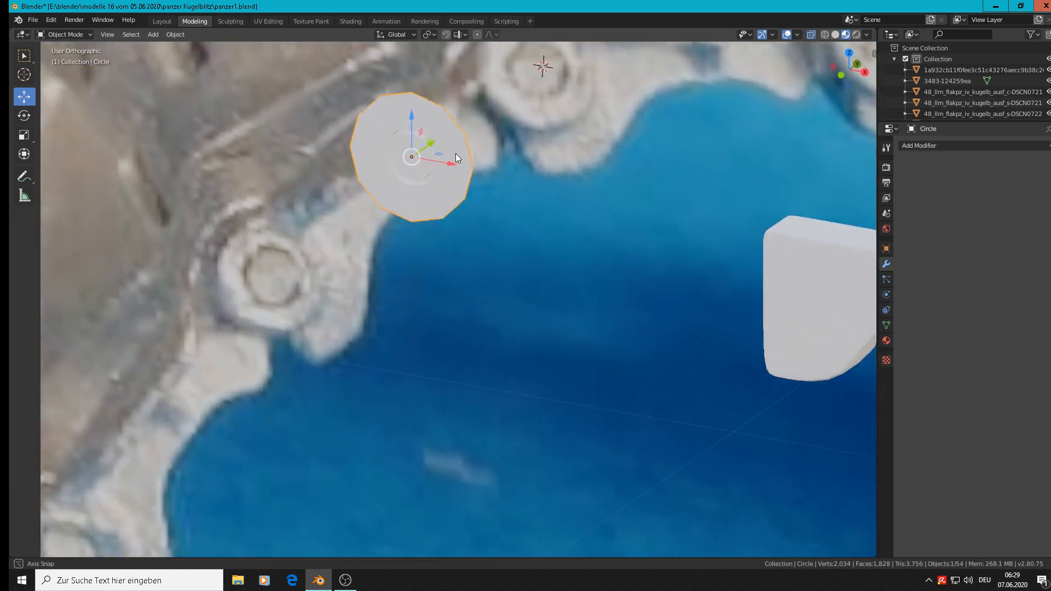
Step: Extrude the outer edge loop of the pin head 0.0427 m along Y to form the cylindrical pin body
{"action": "middle_click_drag", "start_coordinate": [455, 153], "coordinate": [371, 151]}
{"action": "scroll", "coordinate": [432, 126], "scroll_direction": "up", "scroll_amount": 4}
{"action": "key", "text": "Tab"}
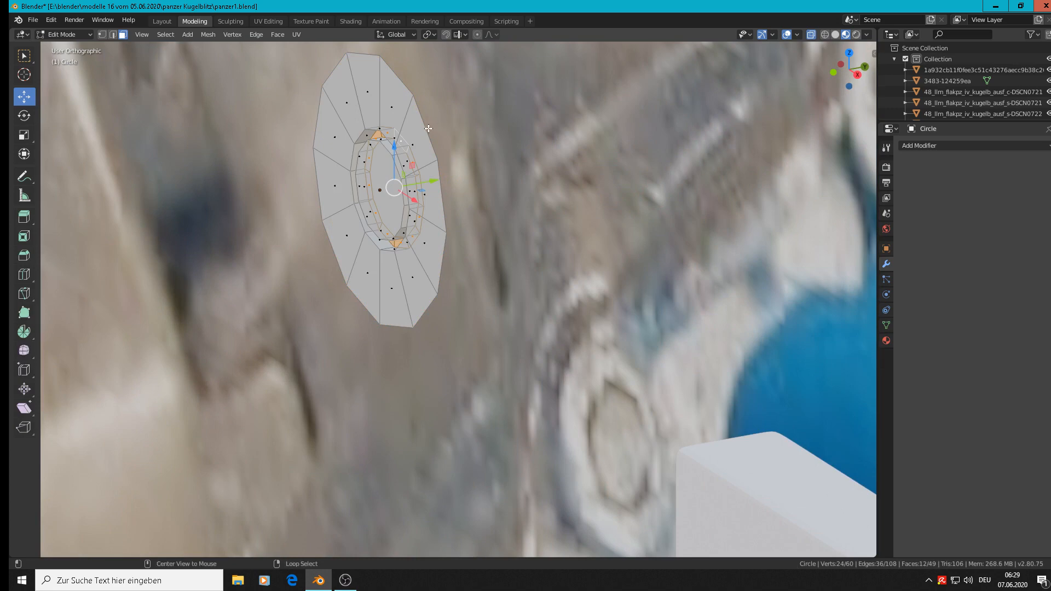
{"action": "left_click", "coordinate": [111, 34]}
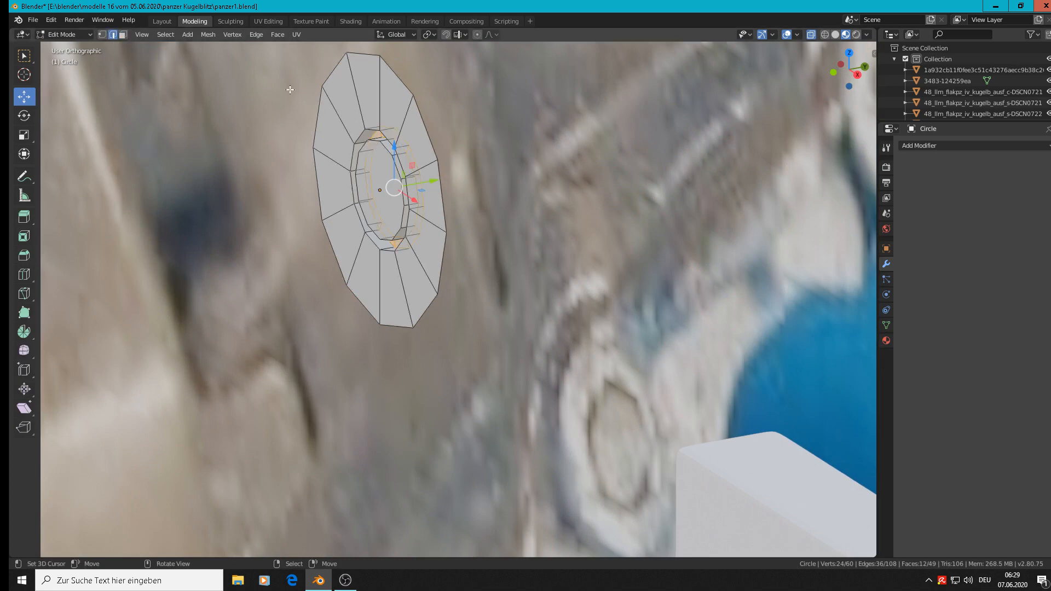
{"action": "left_click", "coordinate": [432, 126], "text": "alt"}
{"action": "scroll", "coordinate": [432, 126], "scroll_direction": "down", "scroll_amount": 4}
{"action": "scroll", "coordinate": [436, 147], "scroll_direction": "up", "scroll_amount": 3}
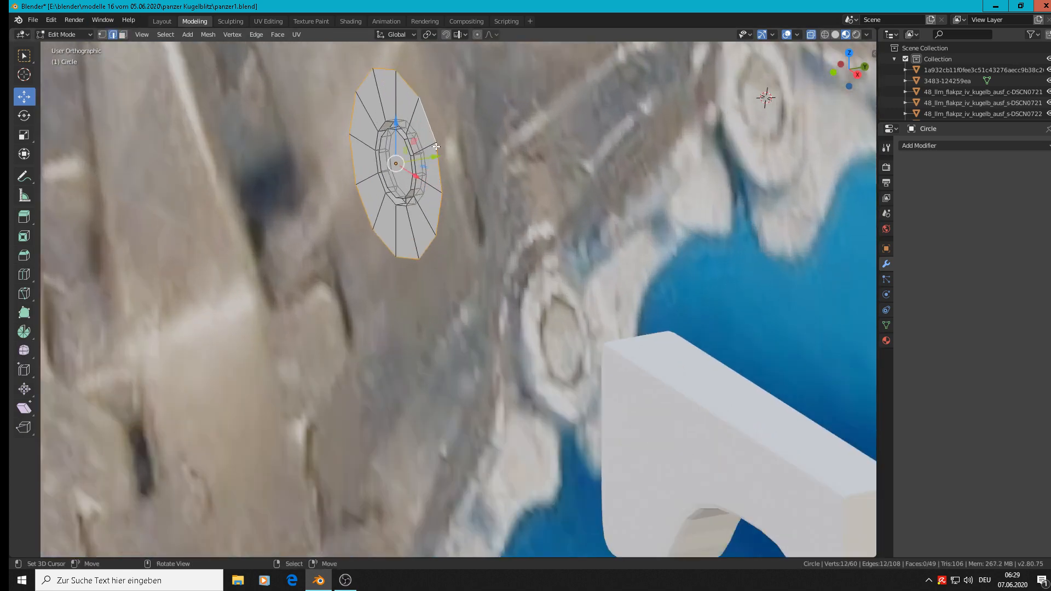
{"action": "key", "text": "e"}
{"action": "right_click", "coordinate": [436, 147]}
{"action": "left_click_drag", "start_coordinate": [436, 156], "coordinate": [664, 126]}
{"action": "scroll", "coordinate": [652, 206], "scroll_direction": "down", "scroll_amount": 6}
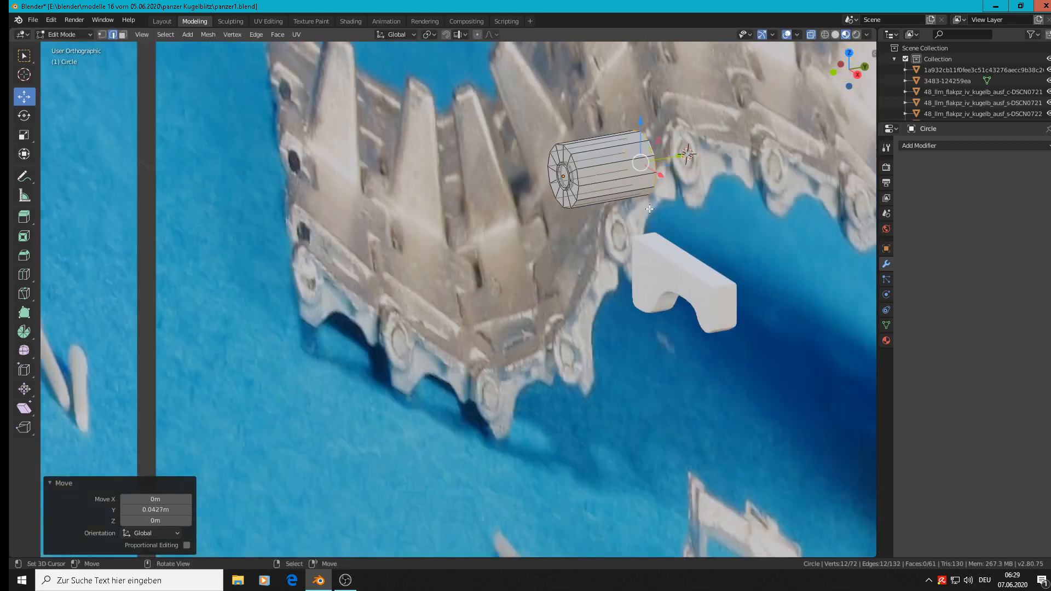
Step: Apply smooth shading to the whole pin object
{"action": "key", "text": "Tab"}
{"action": "scroll", "coordinate": [630, 211], "scroll_direction": "up", "scroll_amount": 4}
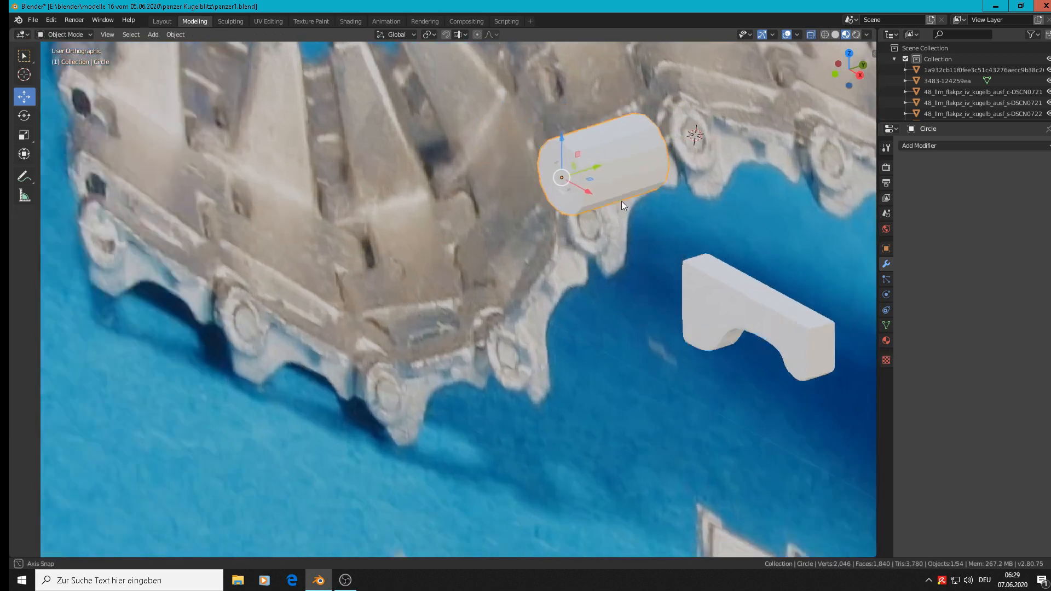
{"action": "scroll", "coordinate": [625, 171], "scroll_direction": "up", "scroll_amount": 4}
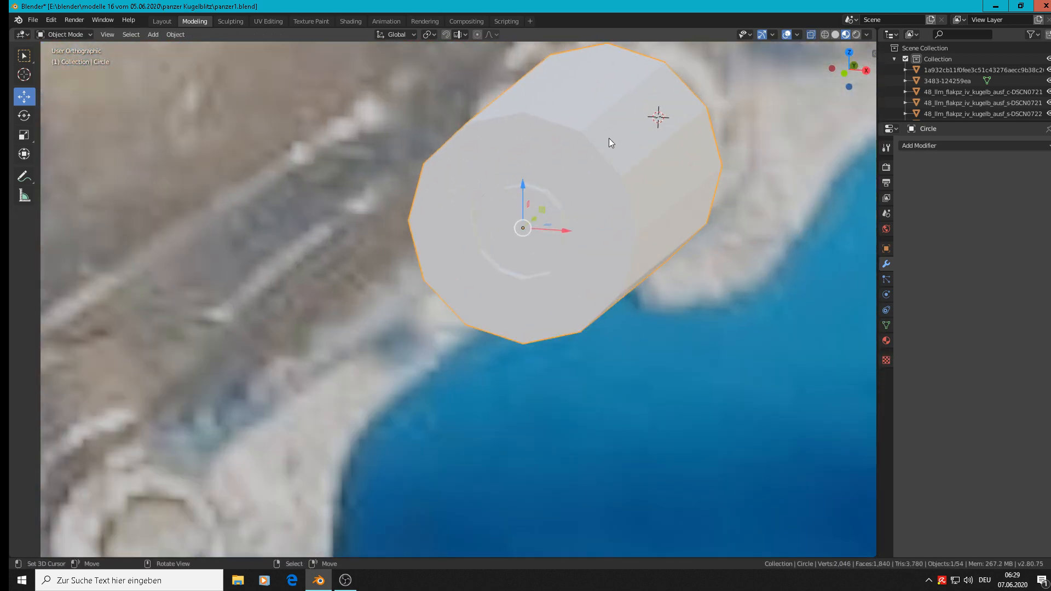
{"action": "left_click", "coordinate": [175, 34]}
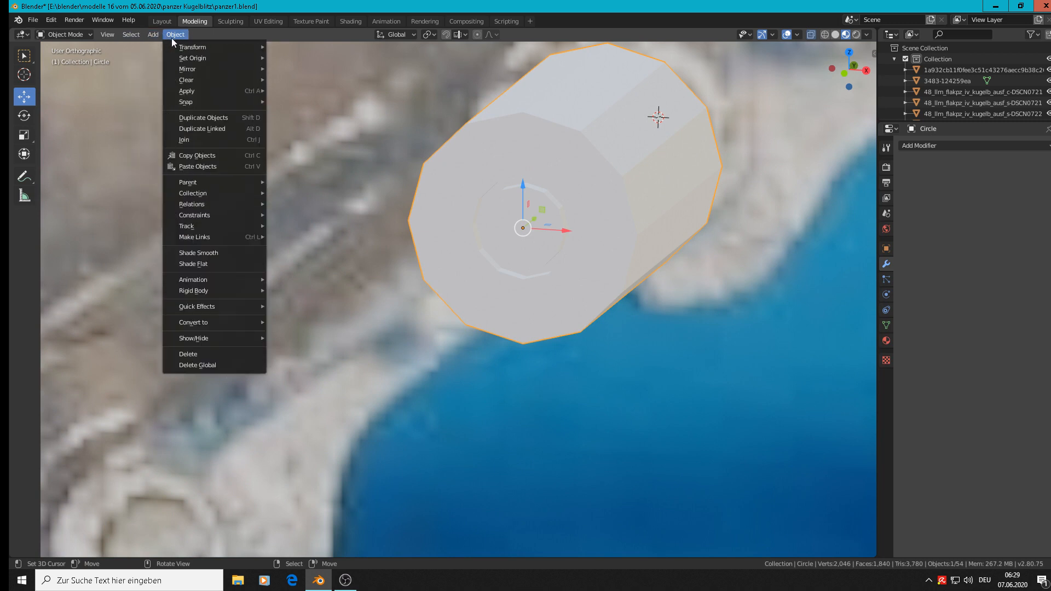
{"action": "mouse_move", "coordinate": [159, 38]}
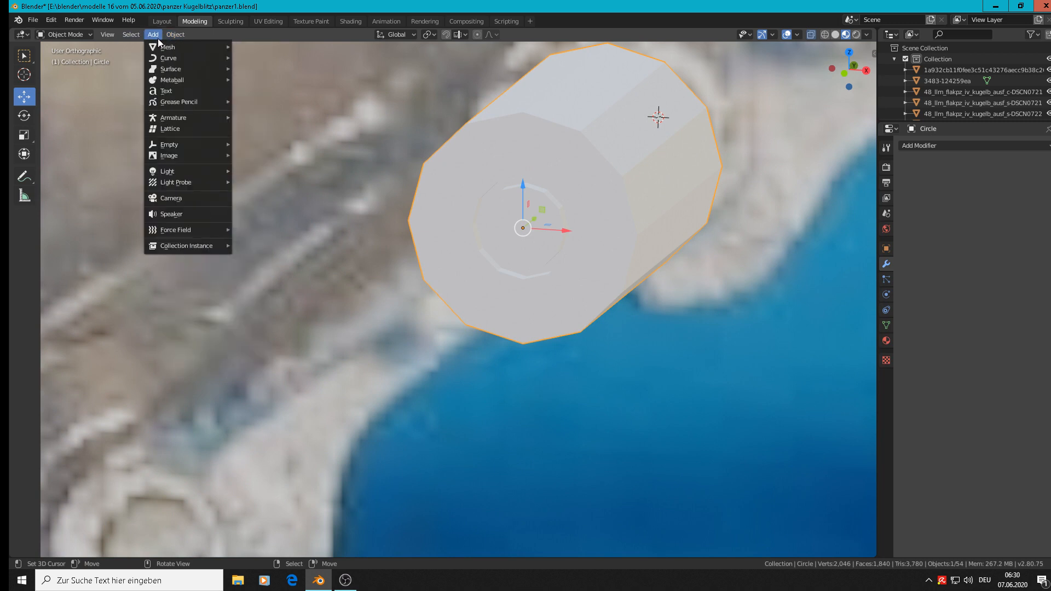
{"action": "left_click", "coordinate": [176, 35]}
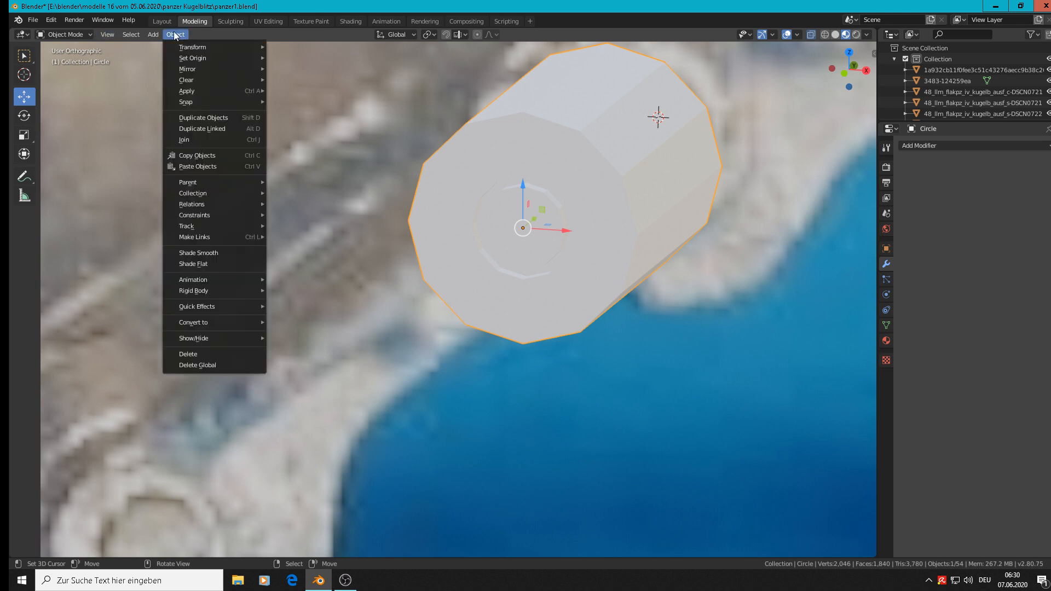
{"action": "left_click", "coordinate": [214, 249]}
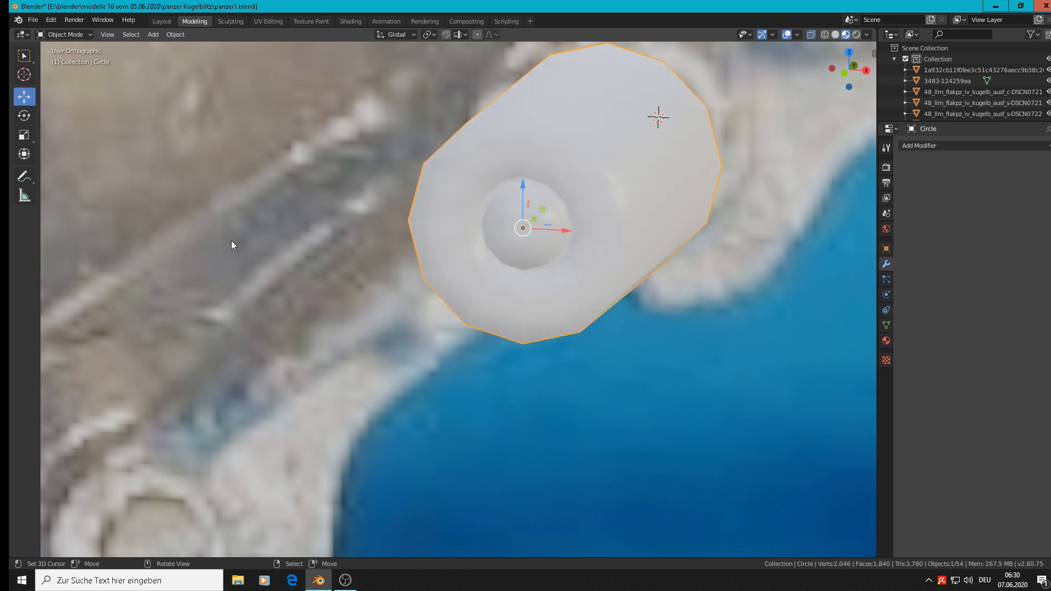
Step: Add a Subdivision Surface modifier to the pin and set its render subdivisions to 1
{"action": "scroll", "coordinate": [350, 216], "scroll_direction": "down", "scroll_amount": 3}
{"action": "scroll", "coordinate": [441, 211], "scroll_direction": "up", "scroll_amount": 1}
{"action": "mouse_move", "coordinate": [443, 210]}
{"action": "middle_mouse_down"}
{"action": "mouse_move", "coordinate": [455, 197]}
{"action": "mouse_move", "coordinate": [484, 198]}
{"action": "mouse_move", "coordinate": [476, 184]}
{"action": "middle_mouse_up"}
{"action": "scroll", "coordinate": [487, 198], "scroll_direction": "down", "scroll_amount": 4}
{"action": "scroll", "coordinate": [475, 182], "scroll_direction": "up", "scroll_amount": 4}
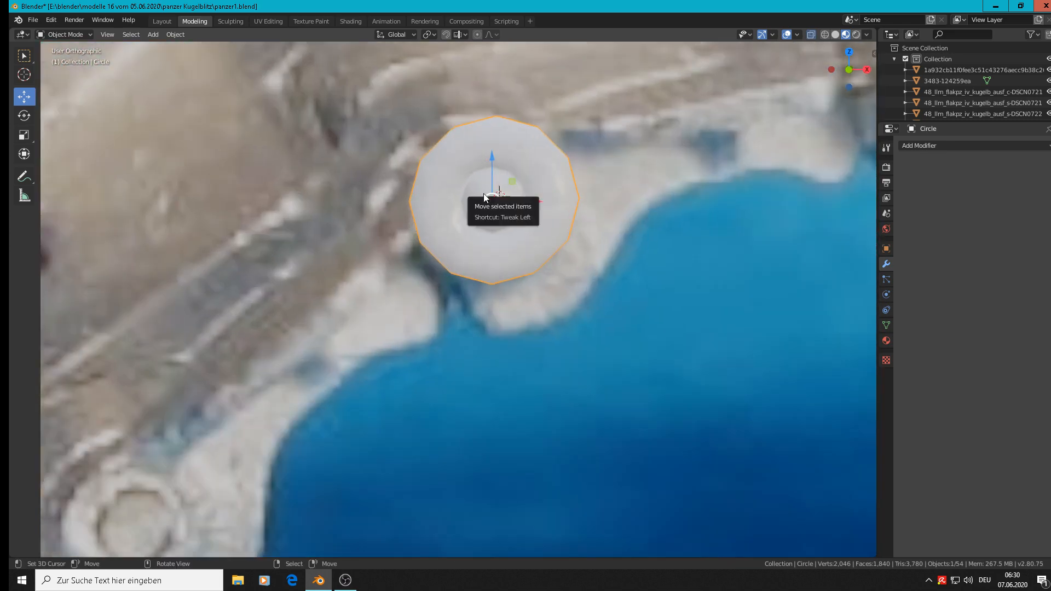
{"action": "left_click", "coordinate": [918, 143]}
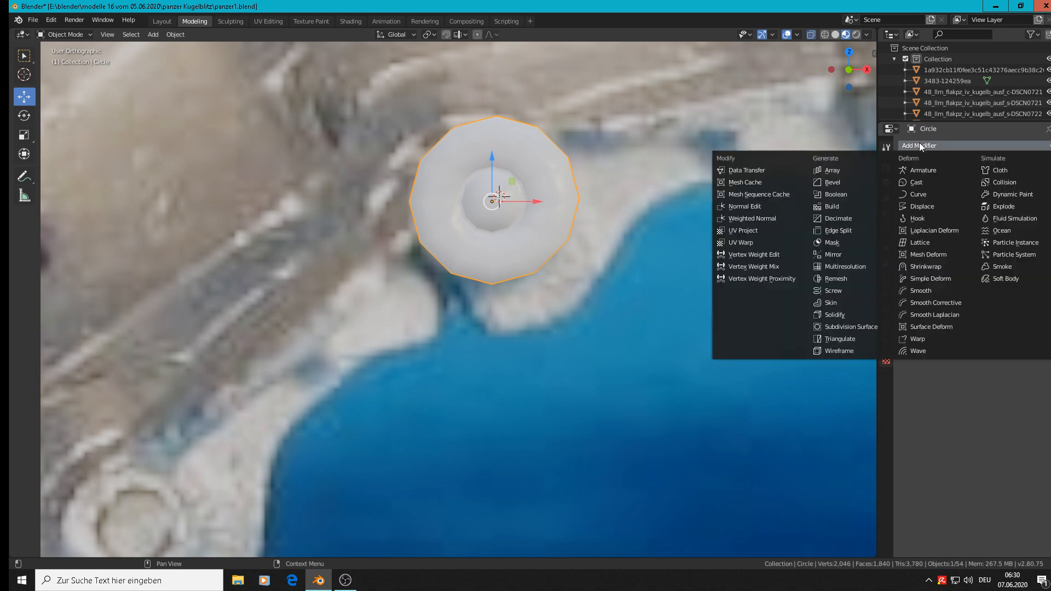
{"action": "left_click", "coordinate": [863, 326]}
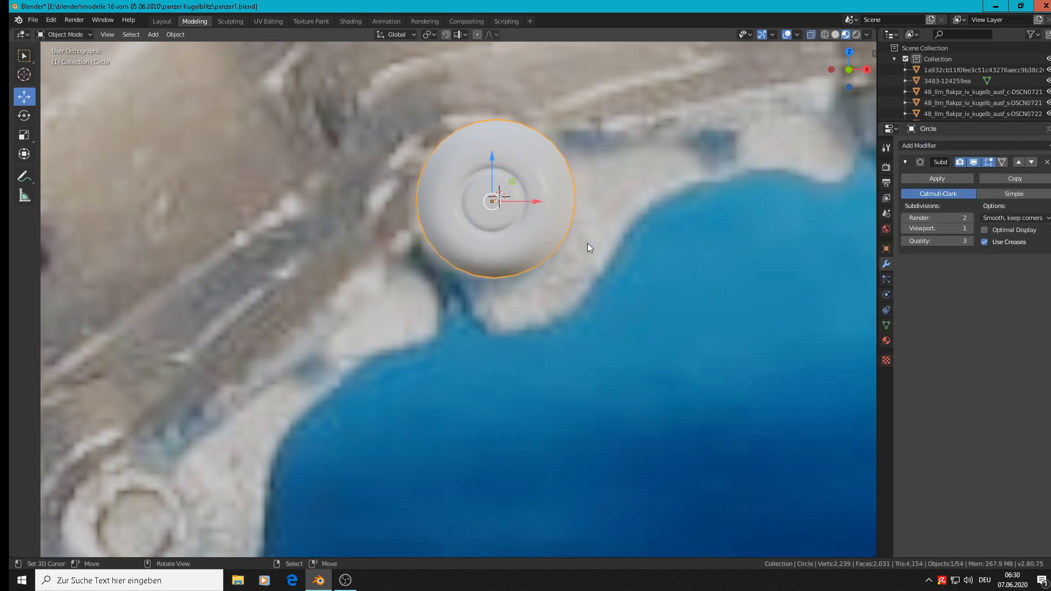
{"action": "middle_click_drag", "start_coordinate": [587, 244], "coordinate": [514, 266]}
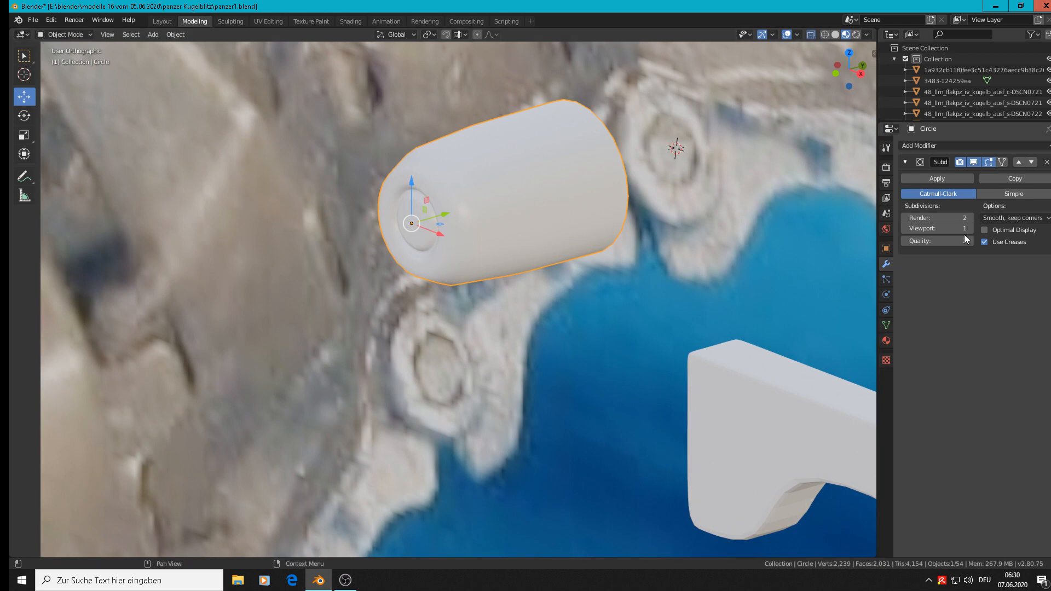
{"action": "left_click", "coordinate": [905, 218]}
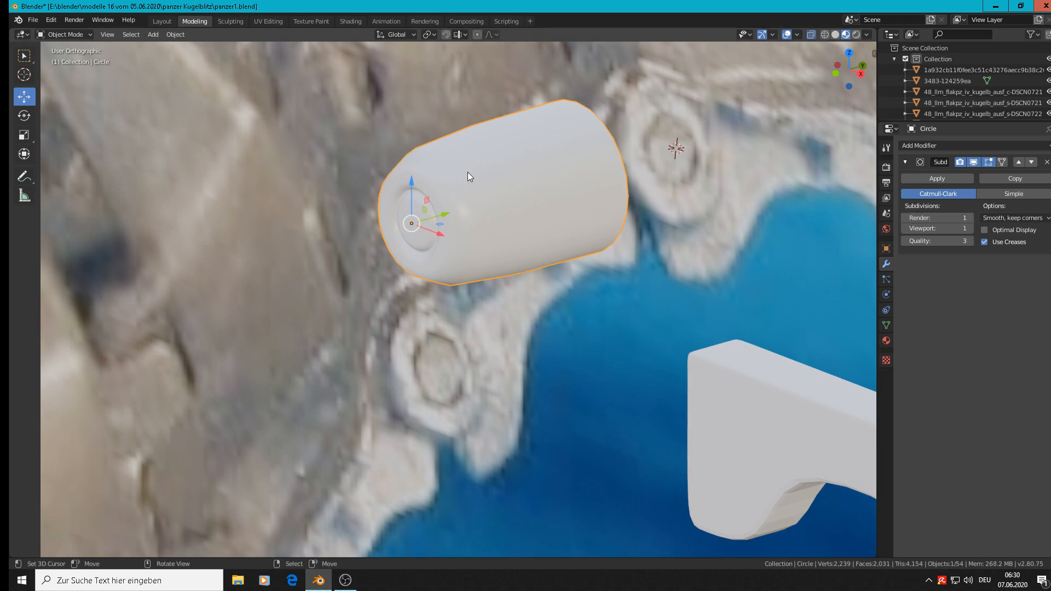
Step: Add a single loop cut around the pin body close to its rear end, at slide factor -0.956
{"action": "scroll", "coordinate": [468, 172], "scroll_direction": "up", "scroll_amount": 4}
{"action": "key", "text": "Tab"}
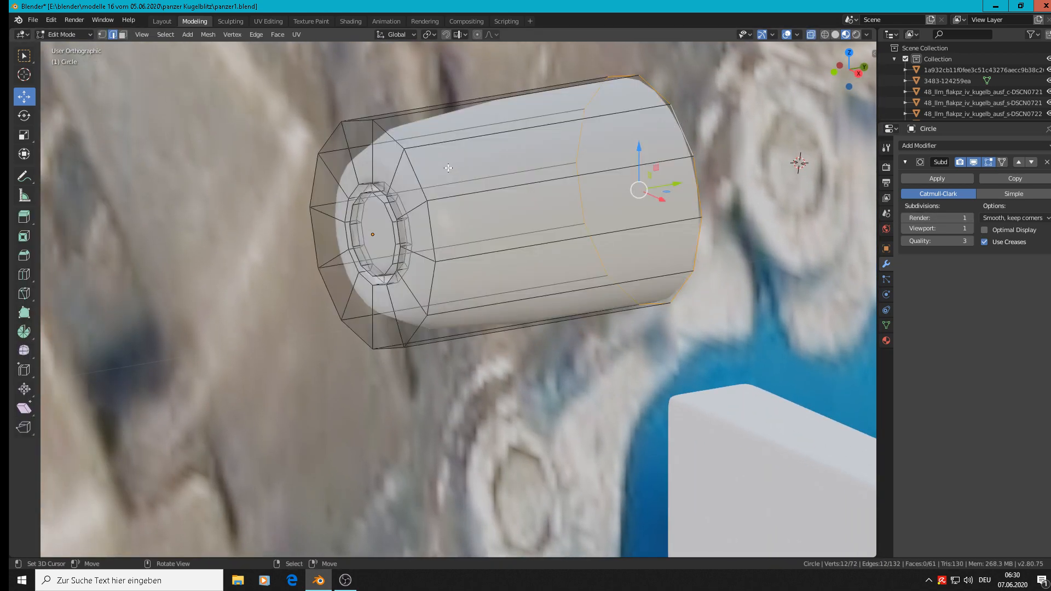
{"action": "middle_click_drag", "start_coordinate": [445, 166], "coordinate": [529, 161]}
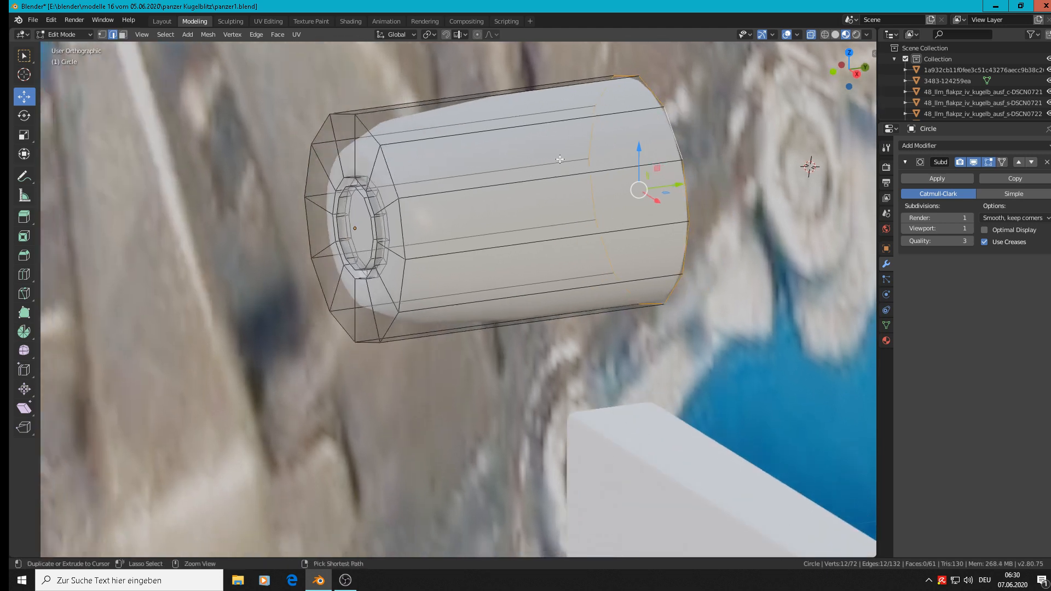
{"action": "key", "text": "ctrl+r"}
{"action": "left_click", "coordinate": [558, 158]}
{"action": "left_click", "coordinate": [694, 127]}
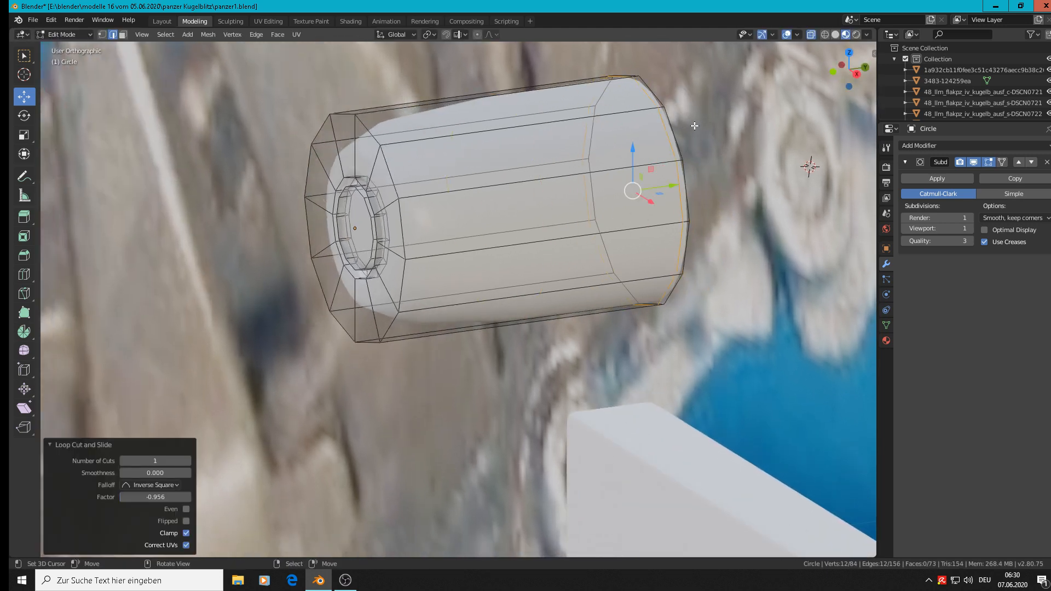
Step: Add another loop cut around the pin body close to the front face, at slide factor about 0.955, to sharpen its rim
{"action": "key", "text": "ctrl+r"}
{"action": "left_click", "coordinate": [509, 127]}
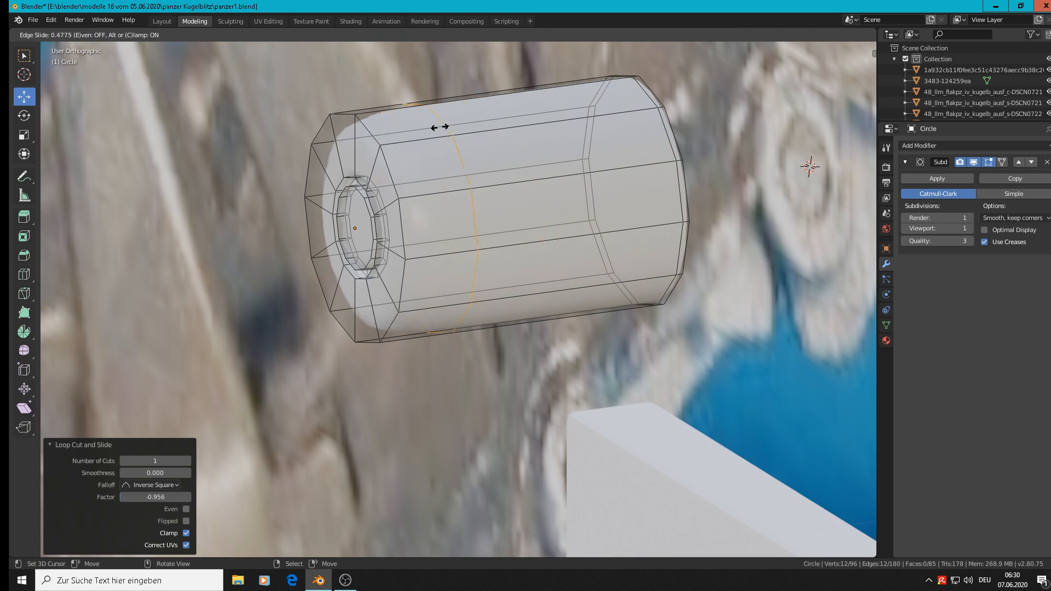
{"action": "left_click", "coordinate": [376, 135]}
{"action": "middle_click_drag", "start_coordinate": [375, 135], "coordinate": [443, 172]}
{"action": "key", "text": "Tab"}
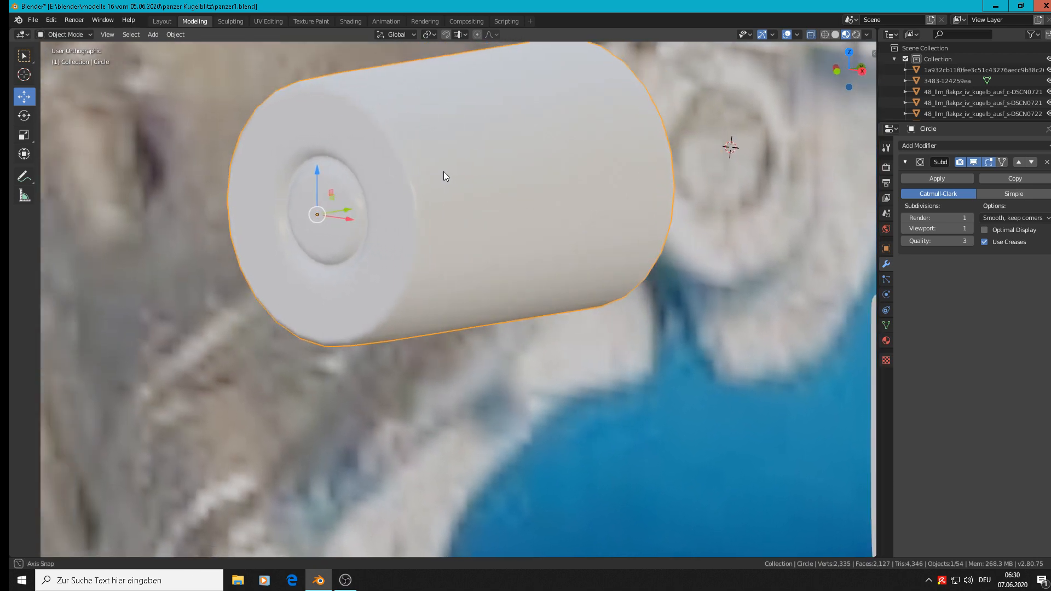
{"action": "scroll", "coordinate": [444, 173], "scroll_direction": "up", "scroll_amount": 4}
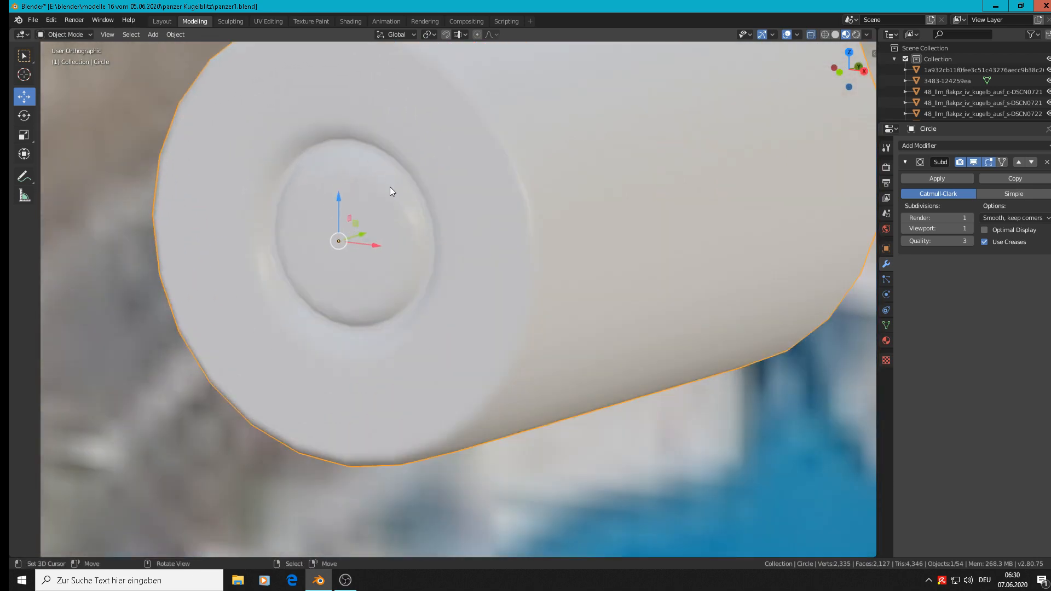
Step: Add a loop cut on the groove's outer wall near its front edge, at slide factor 0.836
{"action": "key", "text": "Tab"}
{"action": "scroll", "coordinate": [402, 196], "scroll_direction": "up", "scroll_amount": 2}
{"action": "middle_click_drag", "start_coordinate": [402, 197], "coordinate": [370, 213]}
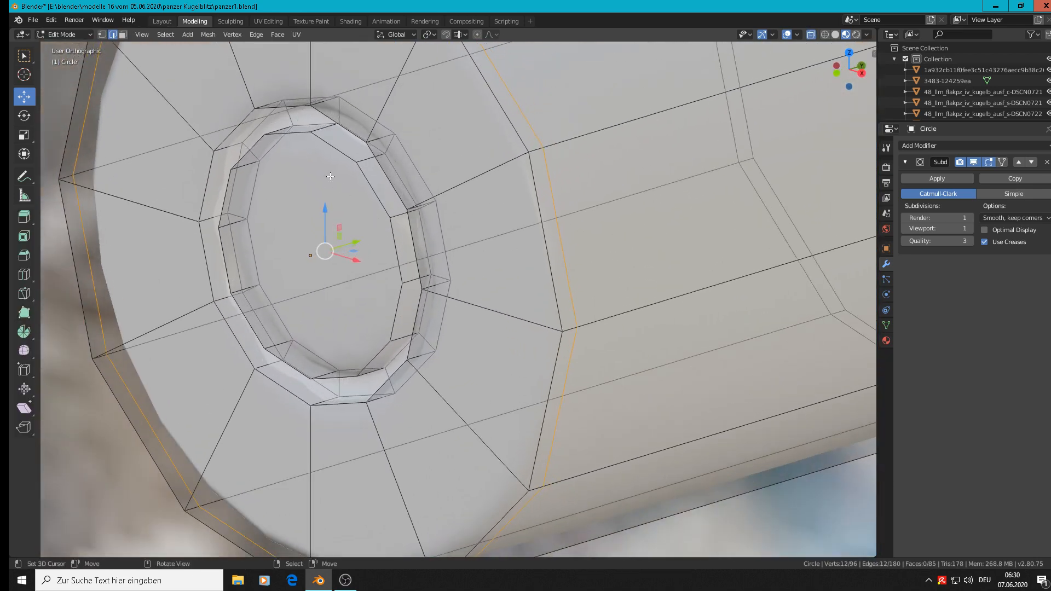
{"action": "middle_click_drag", "start_coordinate": [331, 176], "coordinate": [324, 190]}
{"action": "scroll", "coordinate": [387, 168], "scroll_direction": "up", "scroll_amount": 3}
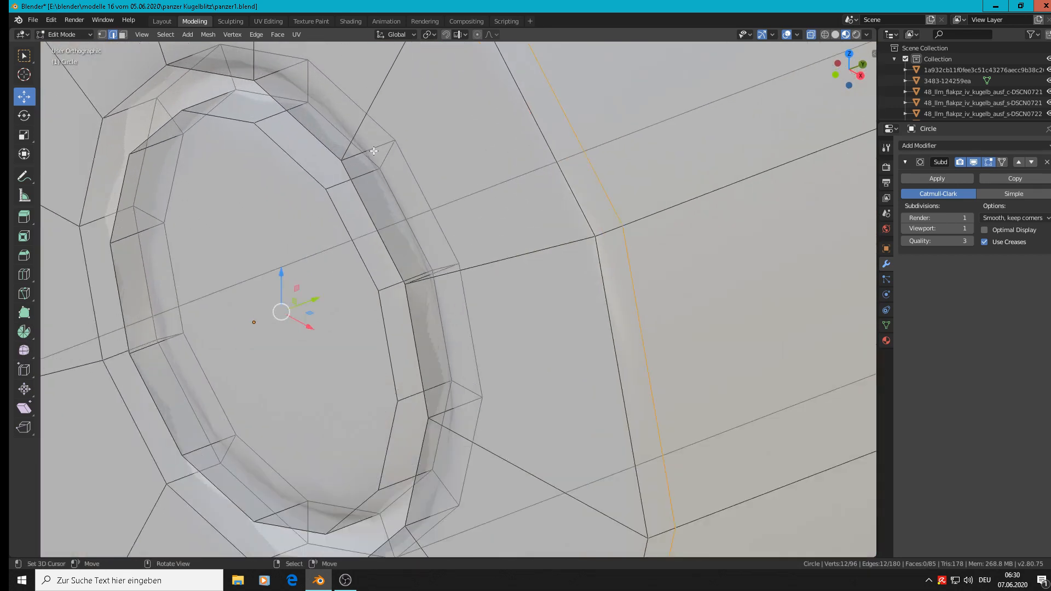
{"action": "key", "text": "ctrl+r"}
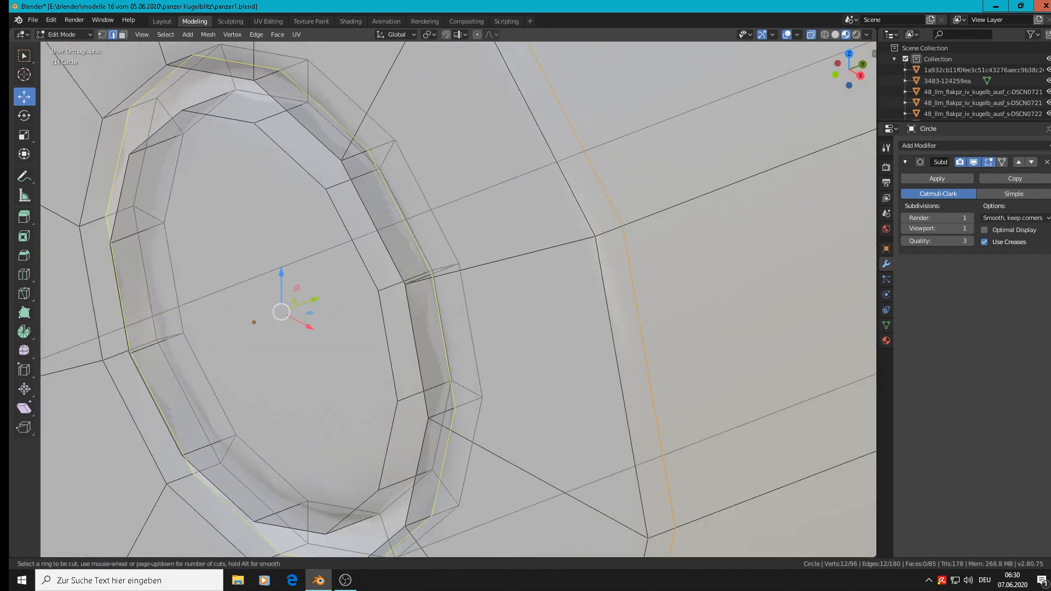
{"action": "left_click", "coordinate": [359, 156]}
{"action": "left_click", "coordinate": [357, 157]}
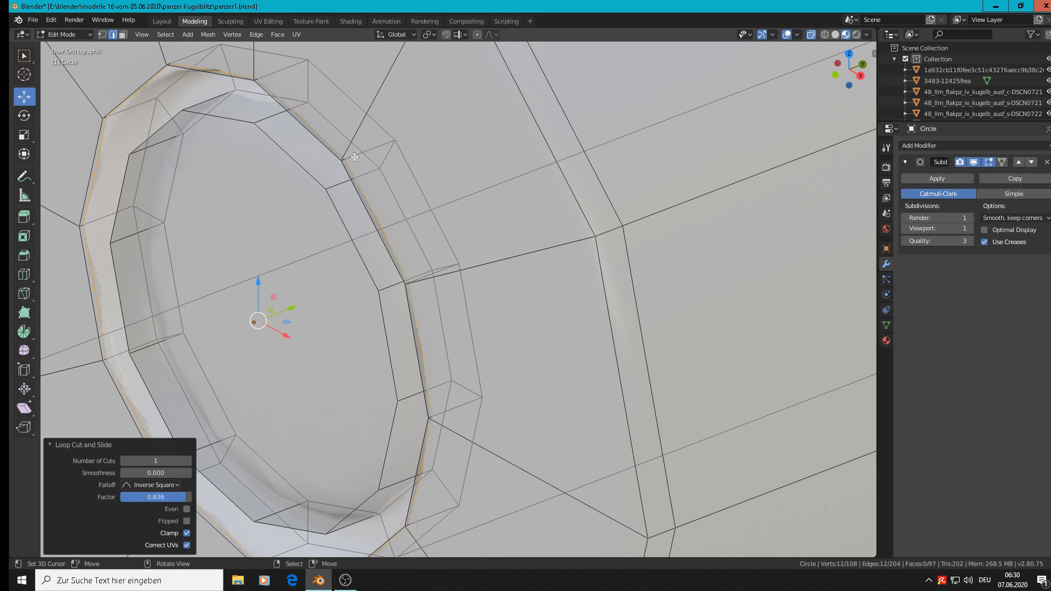
Step: Add a loop cut on the groove's inner wall near the center disc's edge, at slide factor 0.769
{"action": "key", "text": "ctrl+r"}
{"action": "left_click", "coordinate": [337, 187]}
{"action": "left_click", "coordinate": [313, 194]}
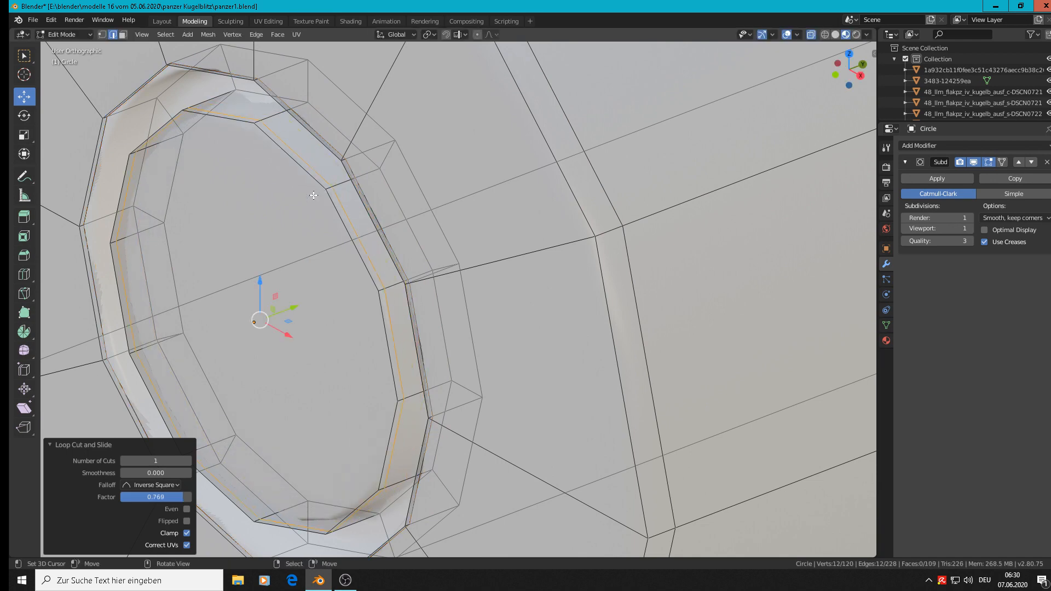
{"action": "key", "text": "Tab"}
{"action": "scroll", "coordinate": [317, 197], "scroll_direction": "down", "scroll_amount": 4}
{"action": "middle_click_drag", "start_coordinate": [318, 198], "coordinate": [370, 172]}
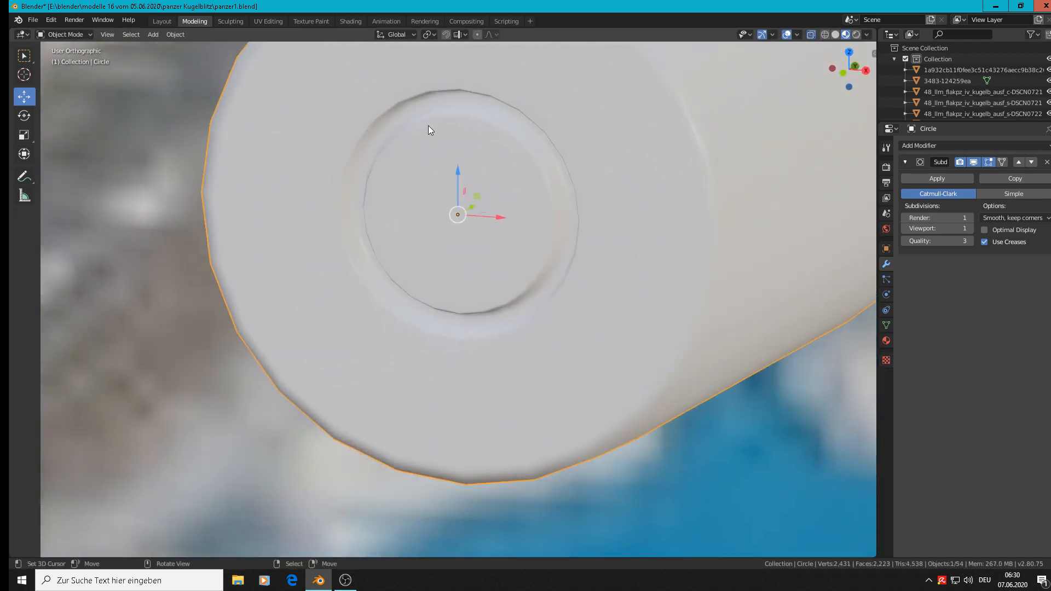
{"action": "key", "text": "Tab"}
{"action": "scroll", "coordinate": [481, 132], "scroll_direction": "up", "scroll_amount": 5}
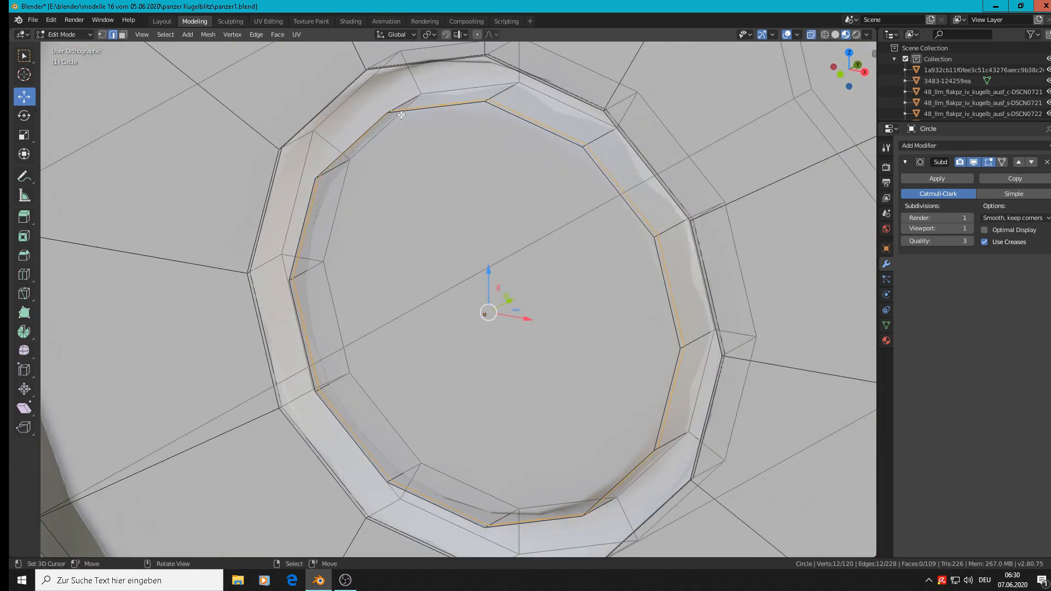
{"action": "middle_click_drag", "start_coordinate": [401, 115], "coordinate": [493, 99]}
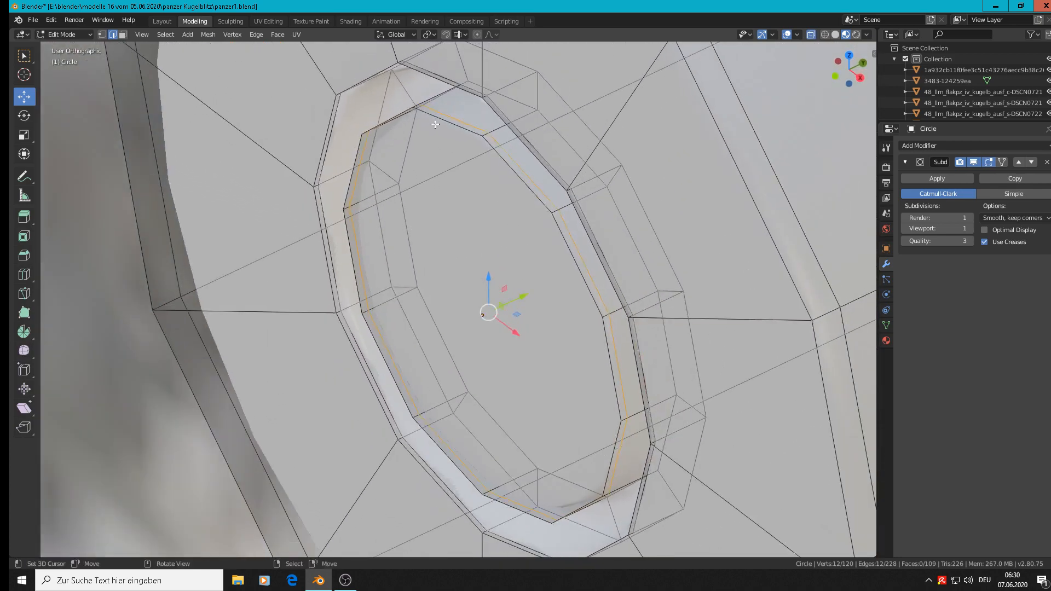
Step: Add a loop cut on the groove's outer wall close to the groove floor, at slide factor -0.886
{"action": "scroll", "coordinate": [509, 96], "scroll_direction": "up", "scroll_amount": 3}
{"action": "key", "text": "ctrl+r"}
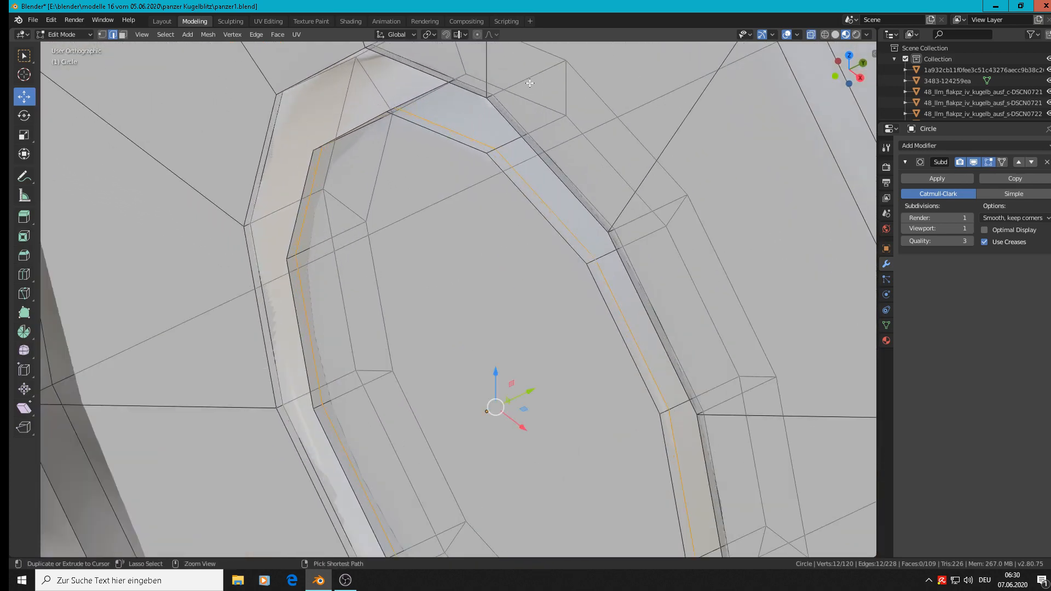
{"action": "left_click", "coordinate": [535, 74]}
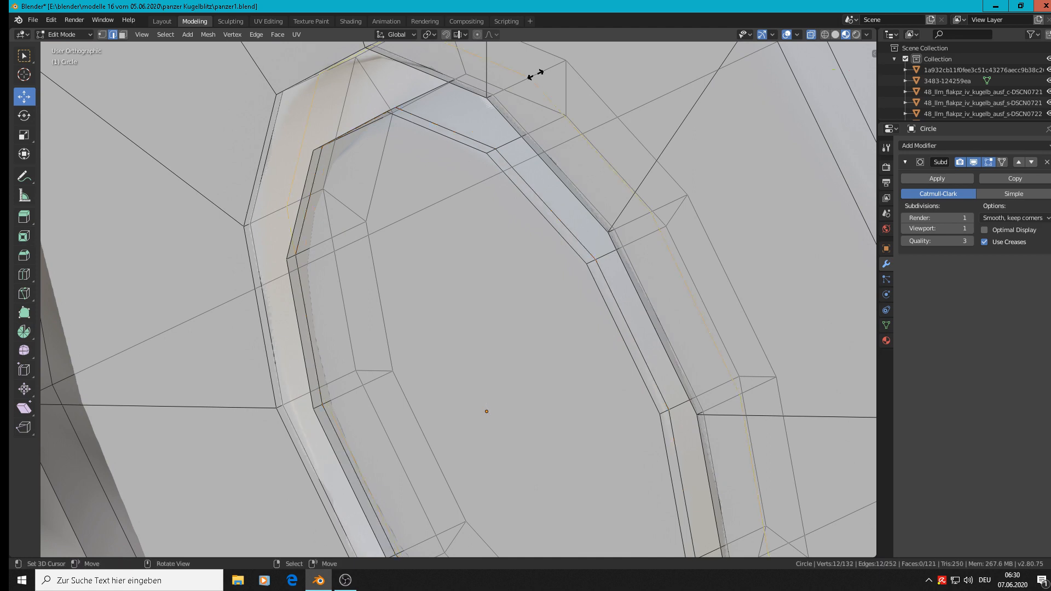
{"action": "left_click", "coordinate": [569, 63]}
Step: Add a loop cut on the groove's inner wall near the groove floor, at slide factor about -0.755, and return to Object Mode
{"action": "key", "text": "ctrl+r"}
{"action": "left_click", "coordinate": [547, 115]}
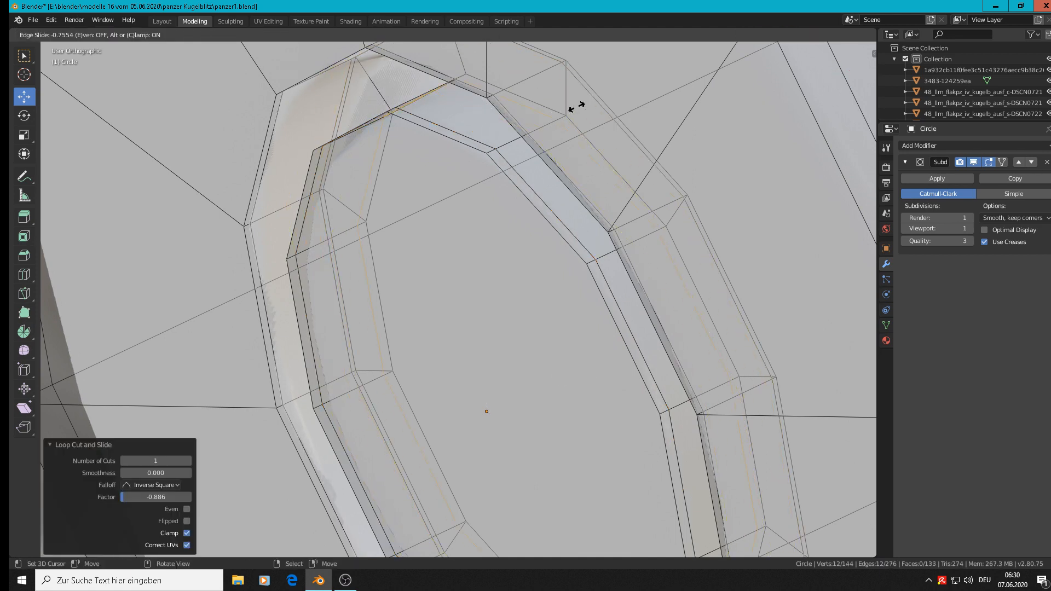
{"action": "left_click", "coordinate": [578, 106]}
{"action": "key", "text": "Tab"}
Step: Shorten the pin body by moving its rear end edge loops along the Y axis toward the grooved head
{"action": "scroll", "coordinate": [517, 183], "scroll_direction": "down", "scroll_amount": 7}
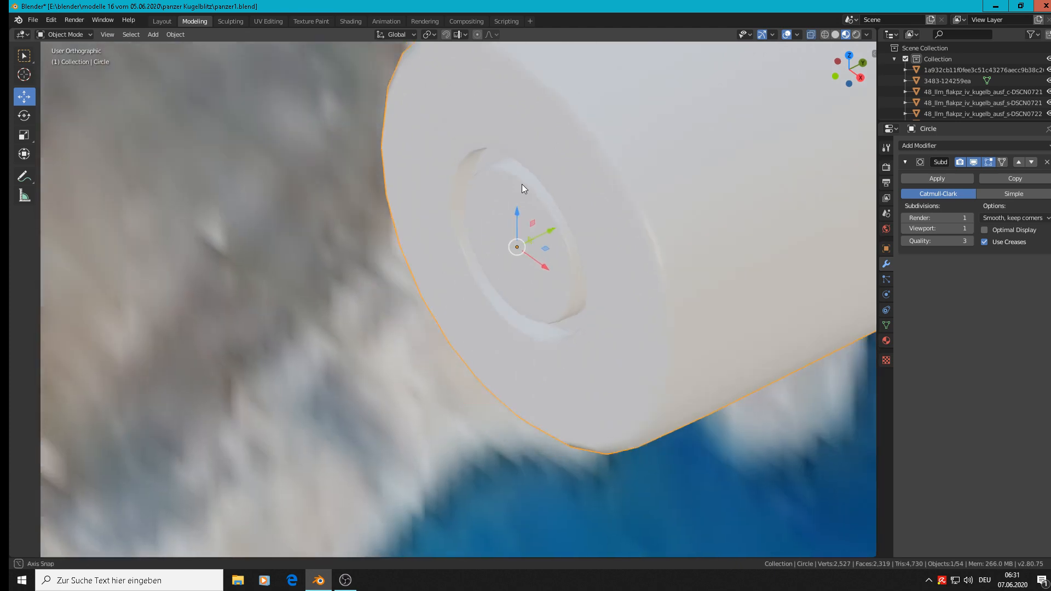
{"action": "middle_click_drag", "start_coordinate": [521, 184], "coordinate": [552, 225]}
{"action": "scroll", "coordinate": [570, 164], "scroll_direction": "down", "scroll_amount": 7}
{"action": "scroll", "coordinate": [552, 227], "scroll_direction": "down", "scroll_amount": 4}
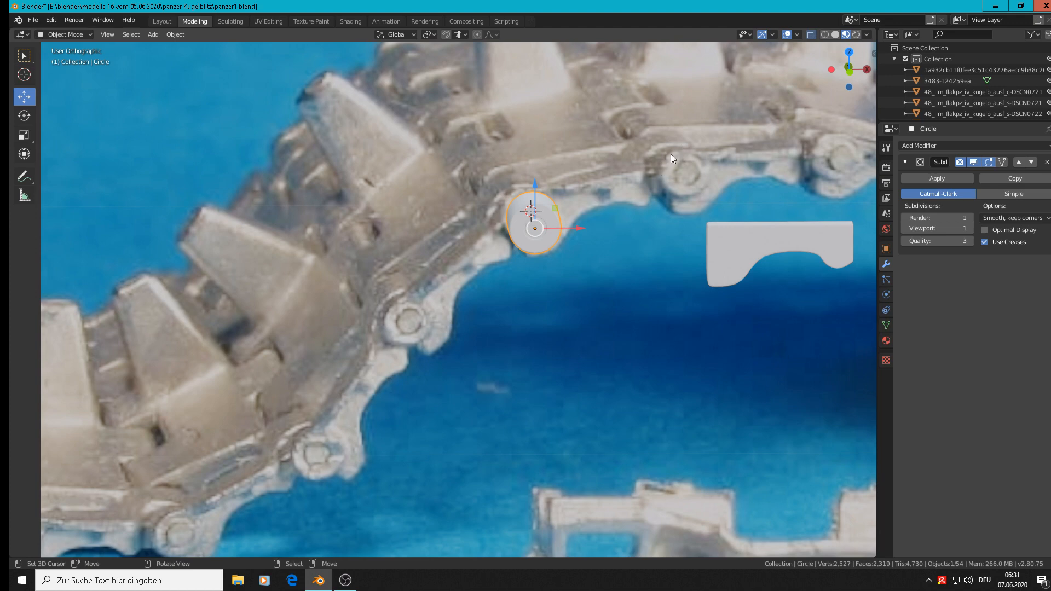
{"action": "key", "text": "KP_1"}
{"action": "middle_click_drag", "start_coordinate": [580, 234], "coordinate": [632, 241]}
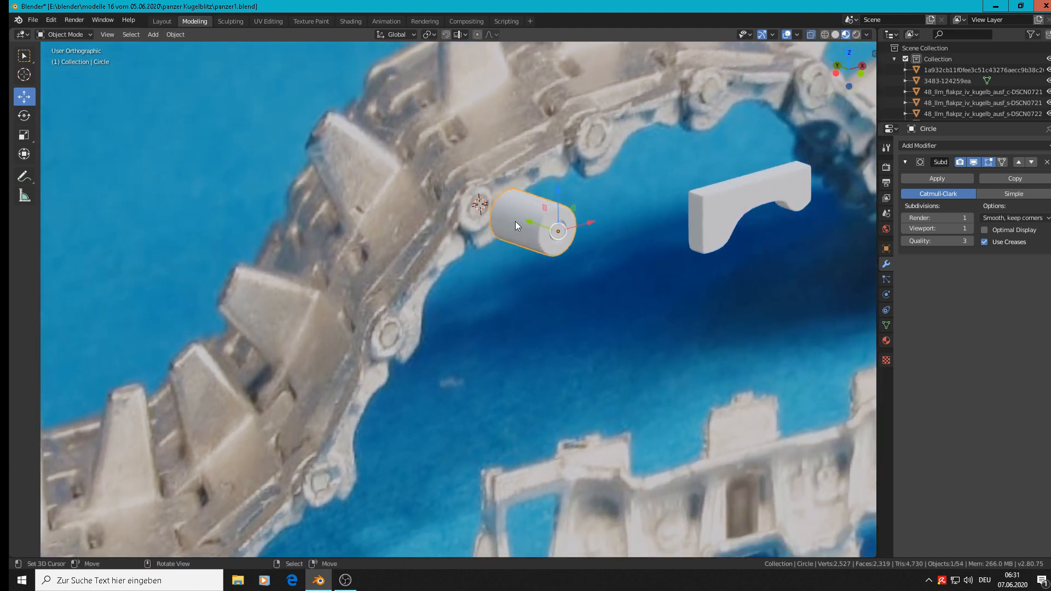
{"action": "scroll", "coordinate": [517, 221], "scroll_direction": "up", "scroll_amount": 5}
{"action": "middle_click_drag", "start_coordinate": [532, 233], "coordinate": [556, 239]}
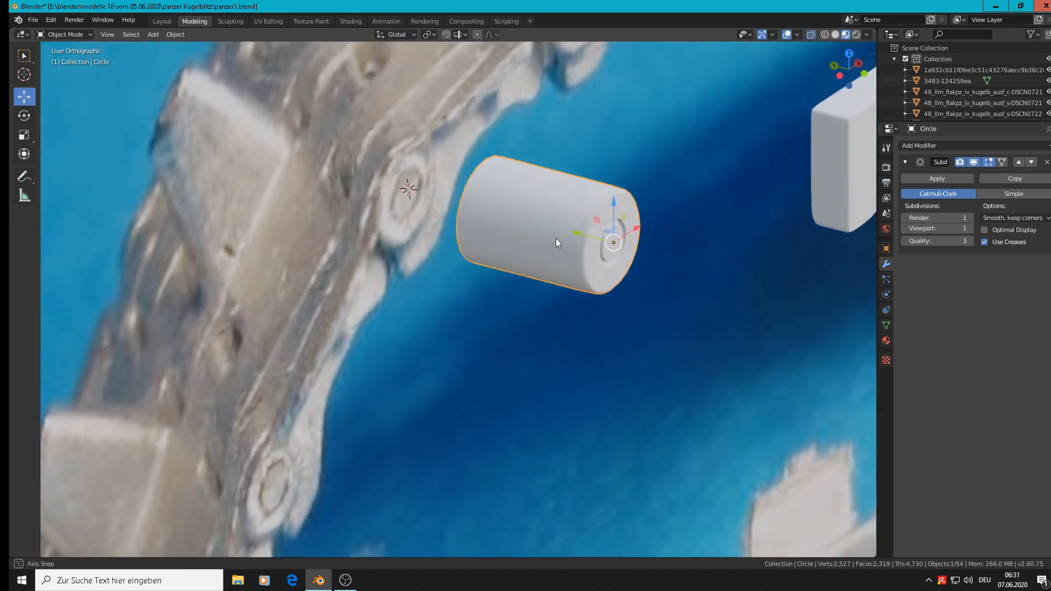
{"action": "key", "text": "Tab"}
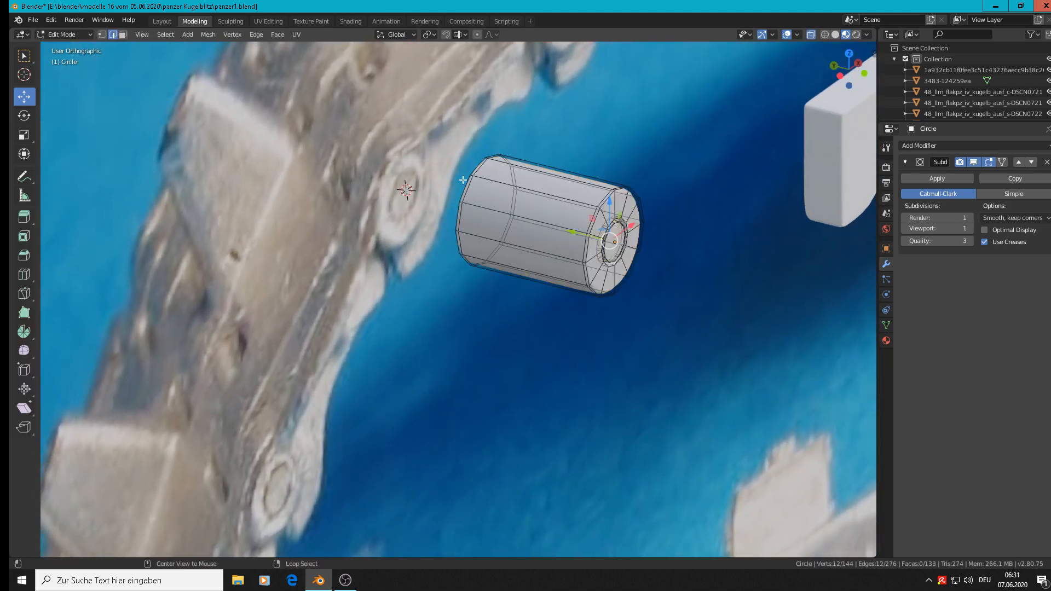
{"action": "left_click", "coordinate": [465, 180], "text": "alt"}
{"action": "key", "text": "ctrl+KP_Add"}
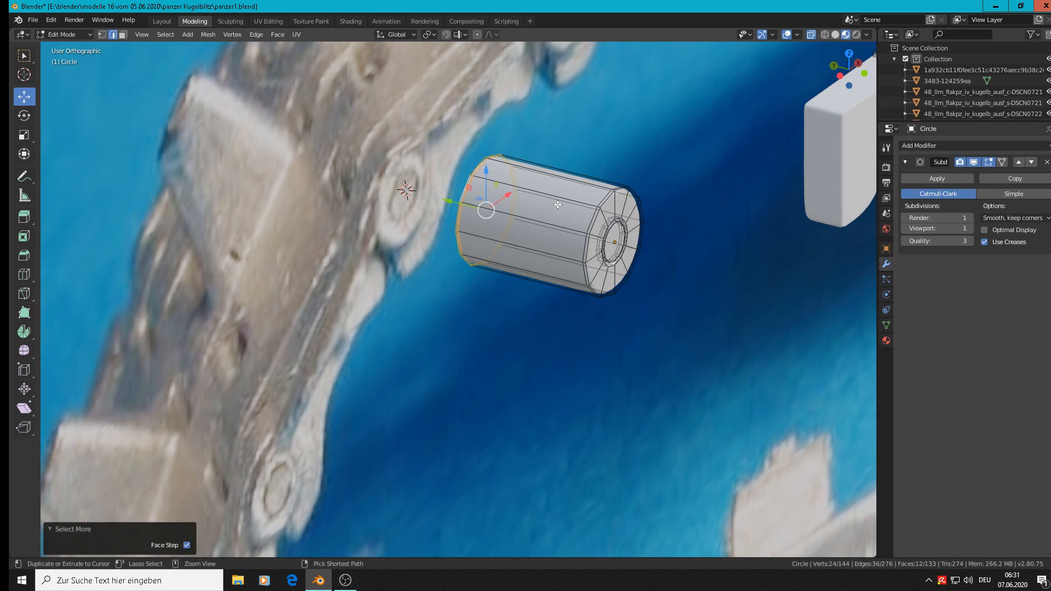
{"action": "left_click_drag", "start_coordinate": [458, 203], "coordinate": [543, 234]}
{"action": "key", "text": "Tab"}
Step: In front view, move the pin 0.107 m in X and -0.00739 m in Z onto the wide end of the link's side plate
{"action": "key", "text": "KP_1"}
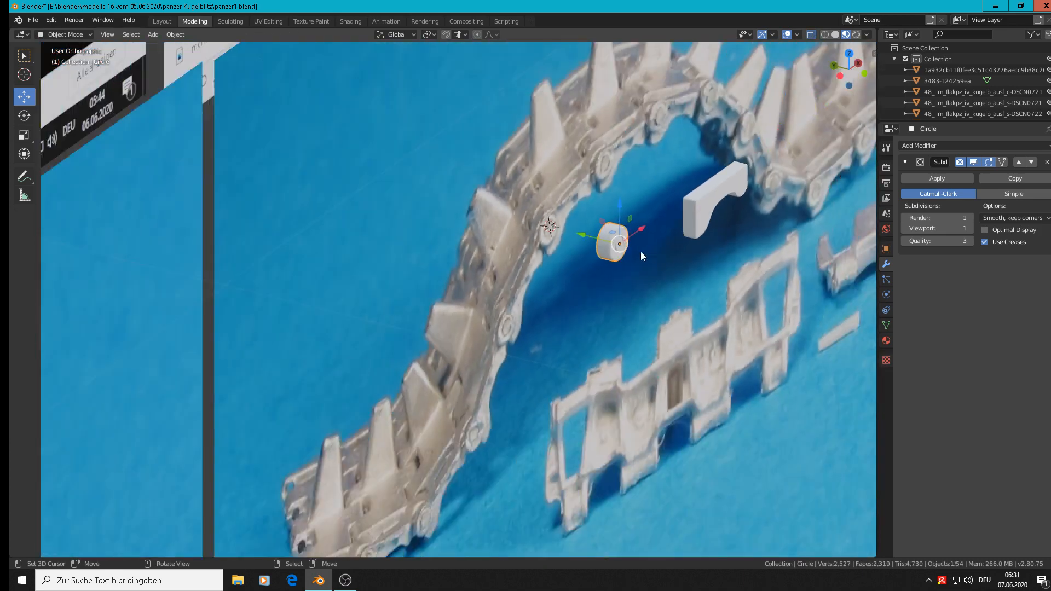
{"action": "scroll", "coordinate": [635, 245], "scroll_direction": "up", "scroll_amount": 2}
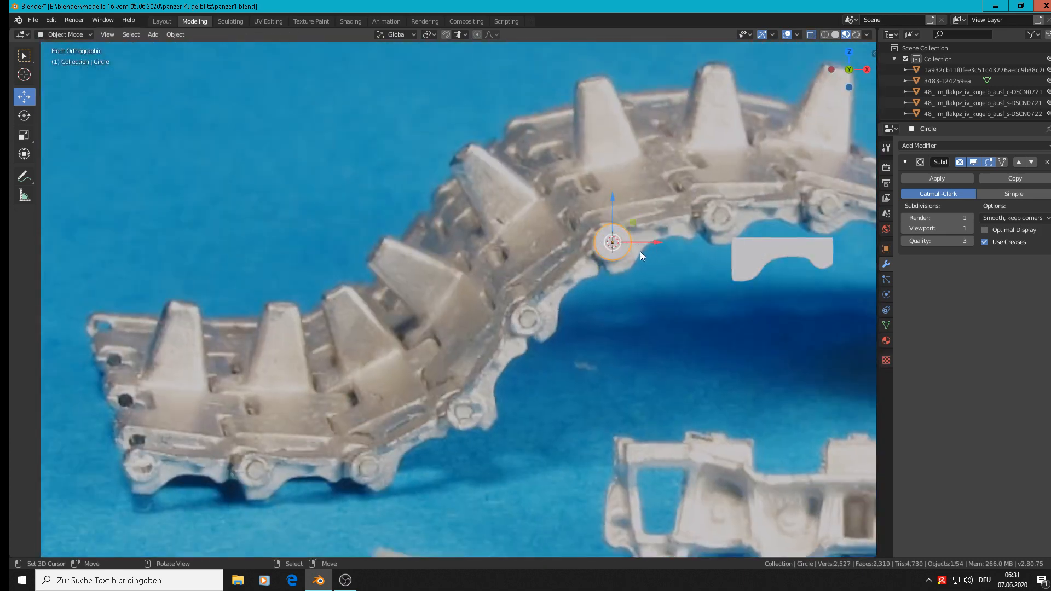
{"action": "key", "text": "g"}
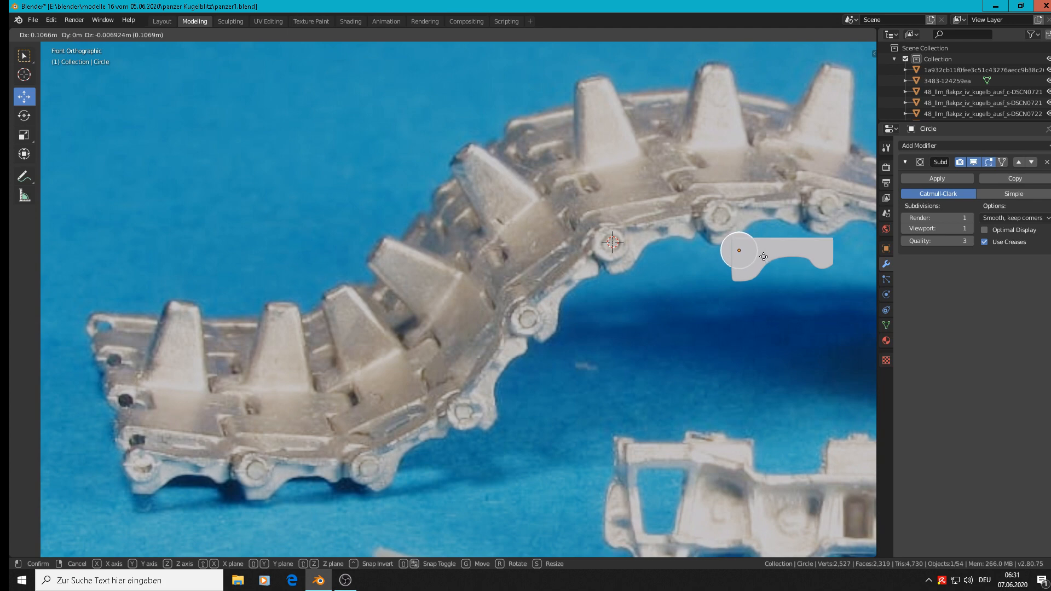
{"action": "left_click", "coordinate": [764, 256]}
Step: Lengthen the pin through the side plate by moving its rear edge loops about 0.0065 m along the Y axis
{"action": "middle_click_drag", "start_coordinate": [764, 257], "coordinate": [776, 326]}
{"action": "scroll", "coordinate": [794, 281], "scroll_direction": "up", "scroll_amount": 3}
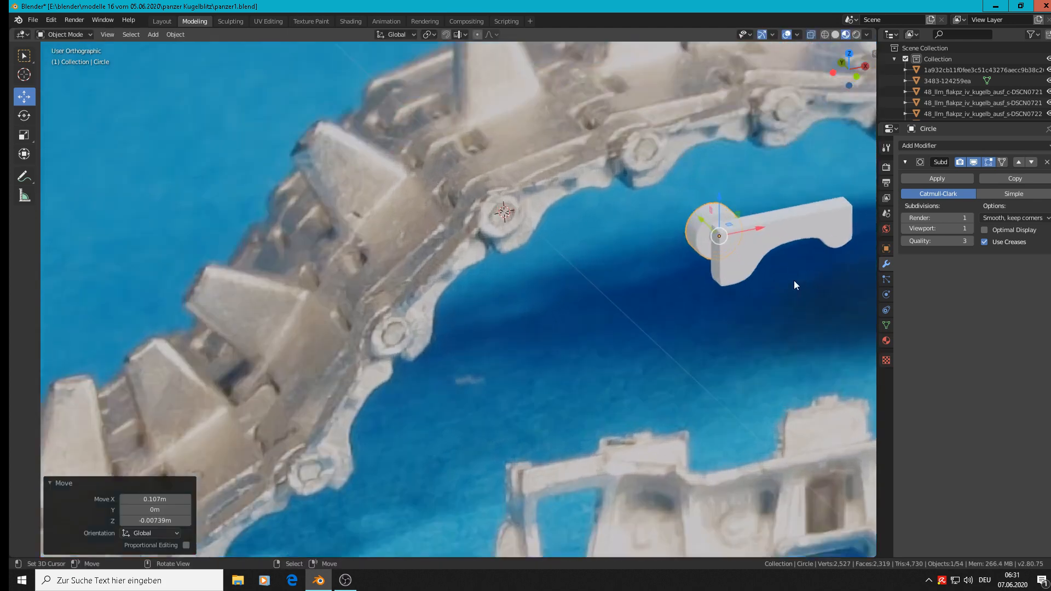
{"action": "scroll", "coordinate": [789, 278], "scroll_direction": "up", "scroll_amount": 4}
{"action": "left_click_drag", "start_coordinate": [624, 174], "coordinate": [648, 209]}
{"action": "middle_click_drag", "start_coordinate": [648, 208], "coordinate": [681, 190]}
{"action": "key", "text": "Tab"}
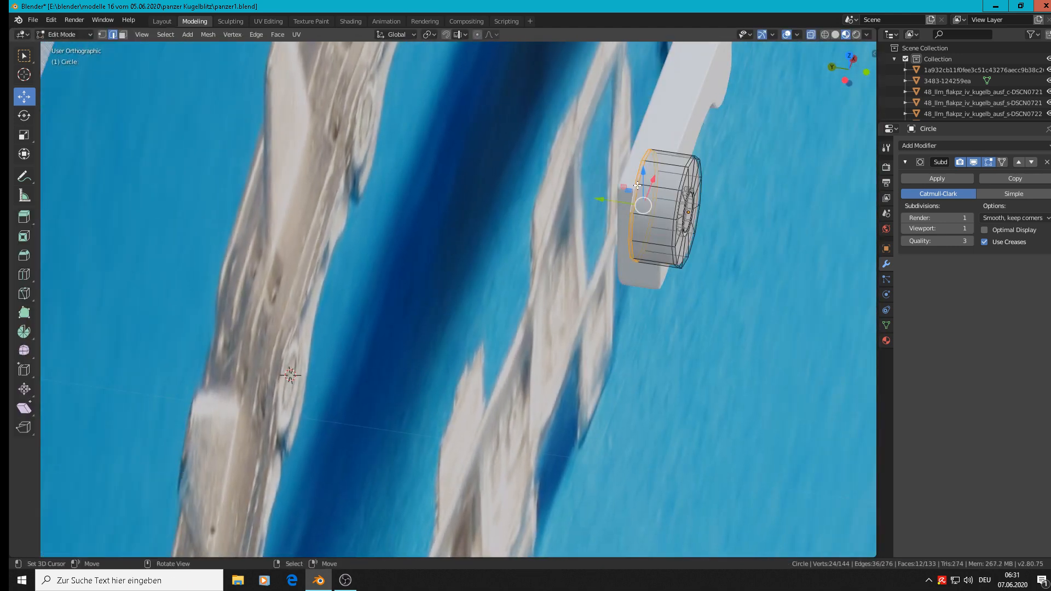
{"action": "key", "text": "g"}
{"action": "key", "text": "y"}
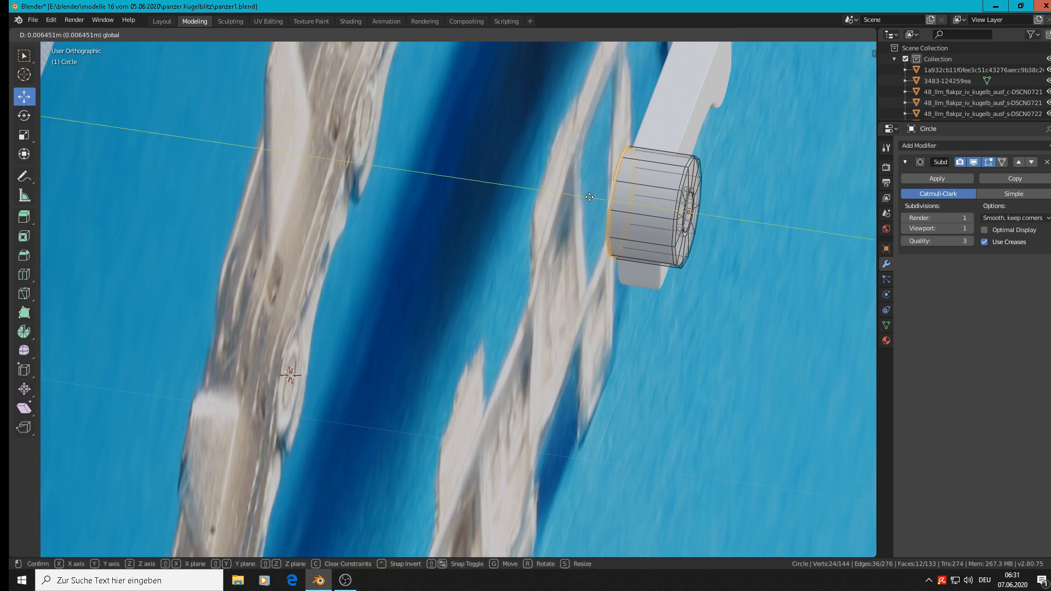
{"action": "left_click", "coordinate": [590, 197]}
{"action": "key", "text": "Tab"}
Step: Examine the blue-background and sprue reference photos for the shape and layout of a single track link
{"action": "middle_click_drag", "start_coordinate": [631, 218], "coordinate": [388, 313]}
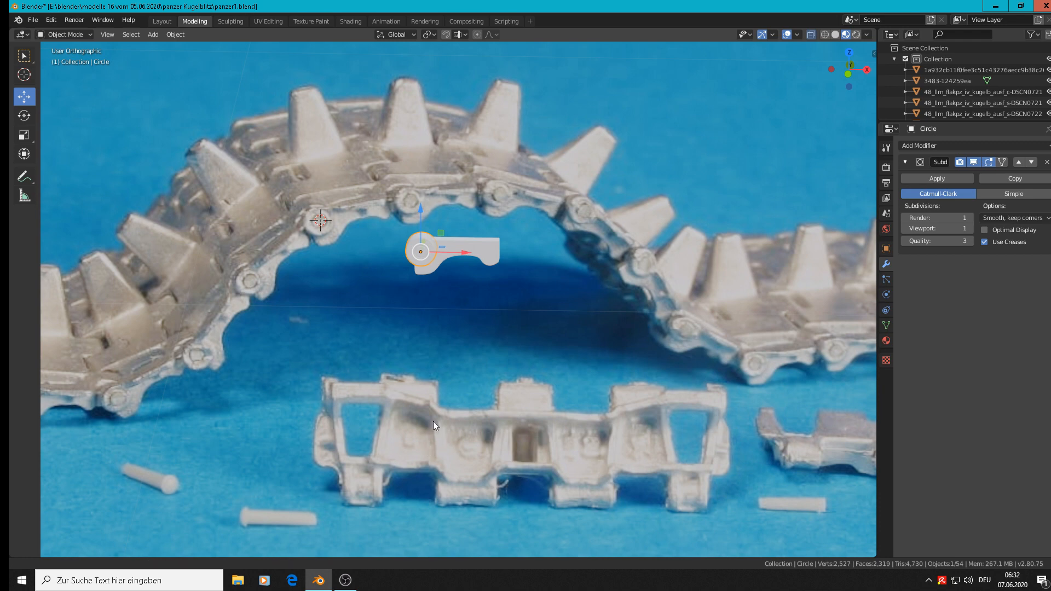
{"action": "scroll", "coordinate": [433, 421], "scroll_direction": "up", "scroll_amount": 3}
{"action": "scroll", "coordinate": [504, 366], "scroll_direction": "up", "scroll_amount": 1}
{"action": "scroll", "coordinate": [493, 370], "scroll_direction": "down", "scroll_amount": 1}
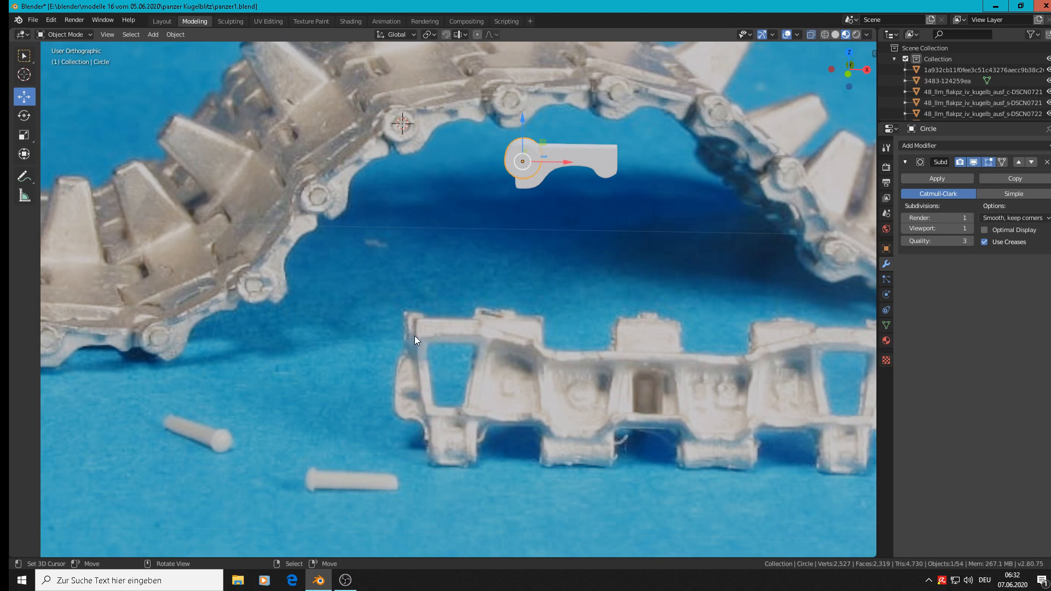
{"action": "scroll", "coordinate": [435, 421], "scroll_direction": "down", "scroll_amount": 8}
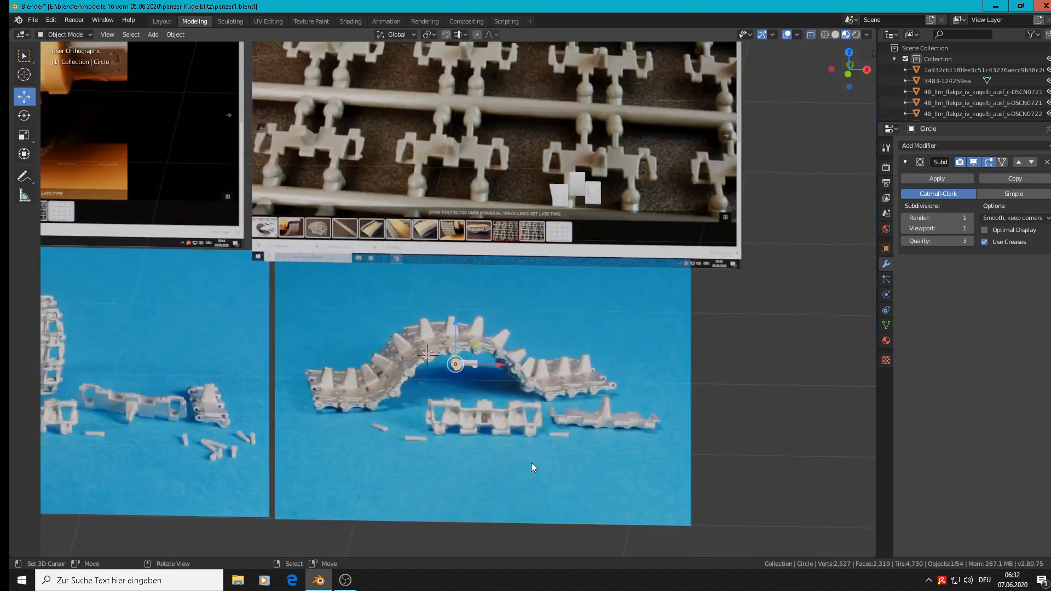
{"action": "middle_click_drag", "start_coordinate": [162, 382], "coordinate": [440, 366], "text": "shift"}
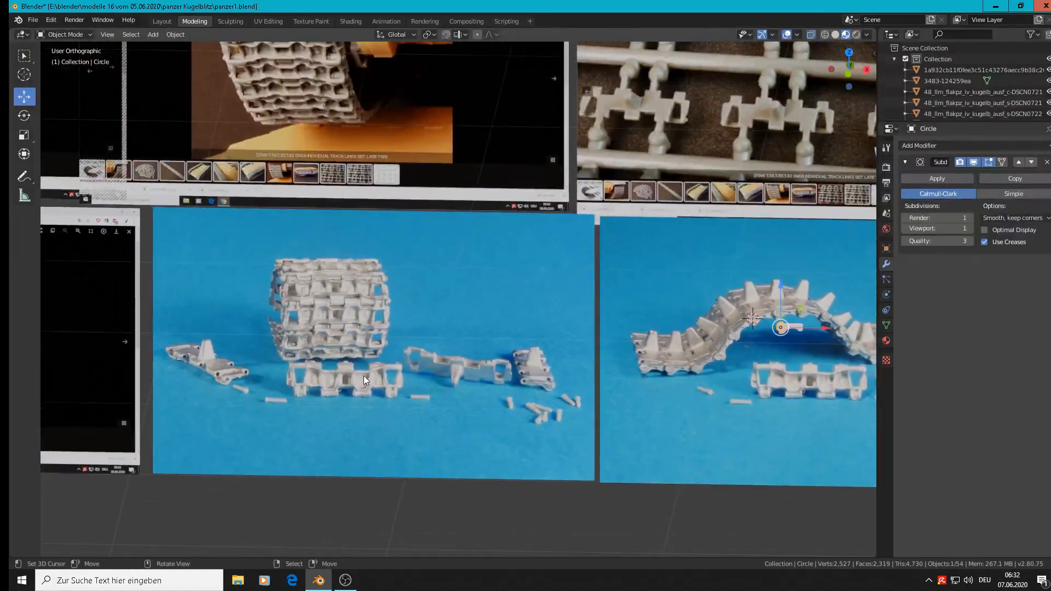
{"action": "scroll", "coordinate": [369, 373], "scroll_direction": "up", "scroll_amount": 2}
{"action": "scroll", "coordinate": [369, 373], "scroll_direction": "down", "scroll_amount": 3}
{"action": "scroll", "coordinate": [565, 389], "scroll_direction": "down", "scroll_amount": 2}
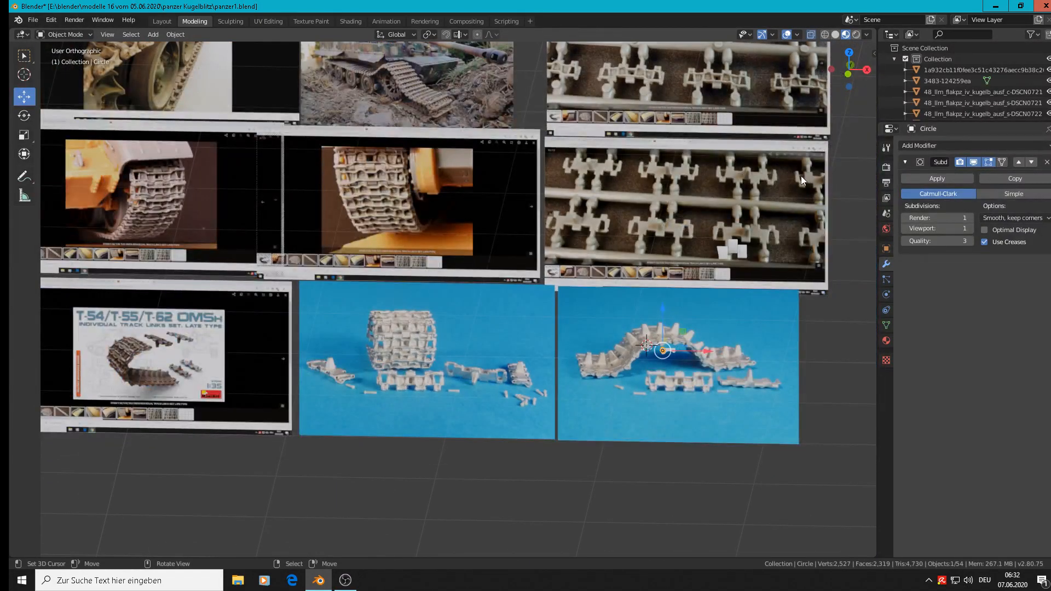
{"action": "scroll", "coordinate": [722, 192], "scroll_direction": "up", "scroll_amount": 6}
{"action": "scroll", "coordinate": [625, 270], "scroll_direction": "up", "scroll_amount": 2}
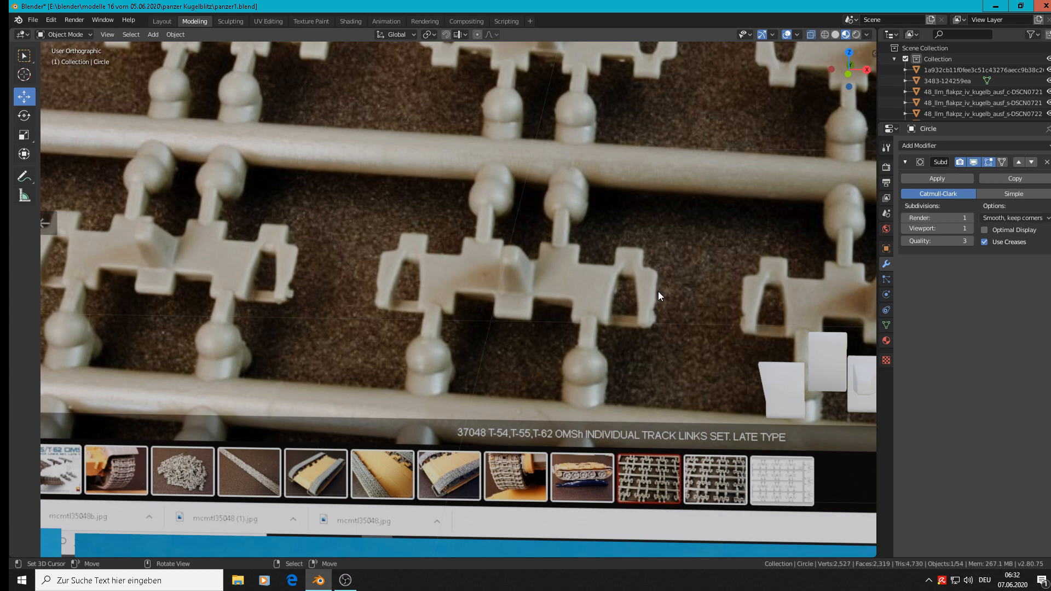
Step: Compare the assembled track run with the single links and loose pins in the blue-background photos
{"action": "scroll", "coordinate": [655, 319], "scroll_direction": "down", "scroll_amount": 8}
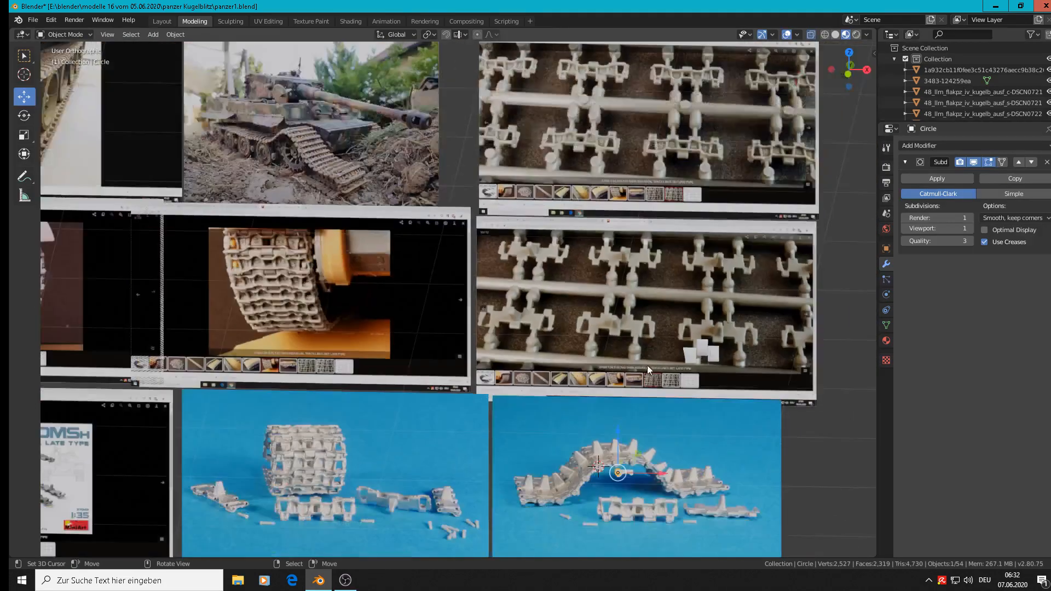
{"action": "scroll", "coordinate": [576, 455], "scroll_direction": "up", "scroll_amount": 4}
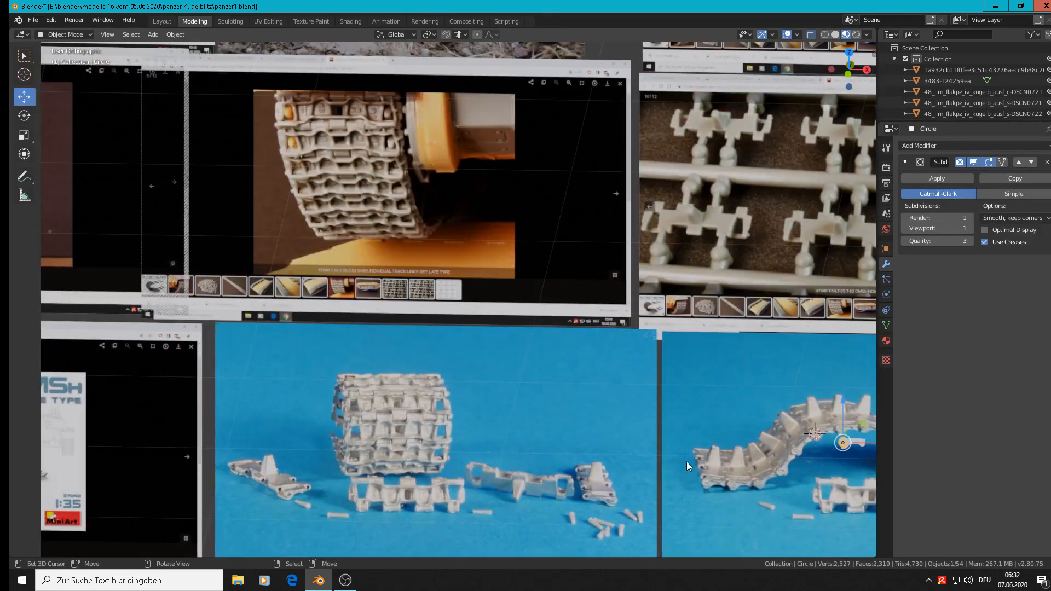
{"action": "scroll", "coordinate": [686, 462], "scroll_direction": "up", "scroll_amount": 2}
{"action": "scroll", "coordinate": [711, 427], "scroll_direction": "up", "scroll_amount": 3}
{"action": "scroll", "coordinate": [674, 344], "scroll_direction": "up", "scroll_amount": 2}
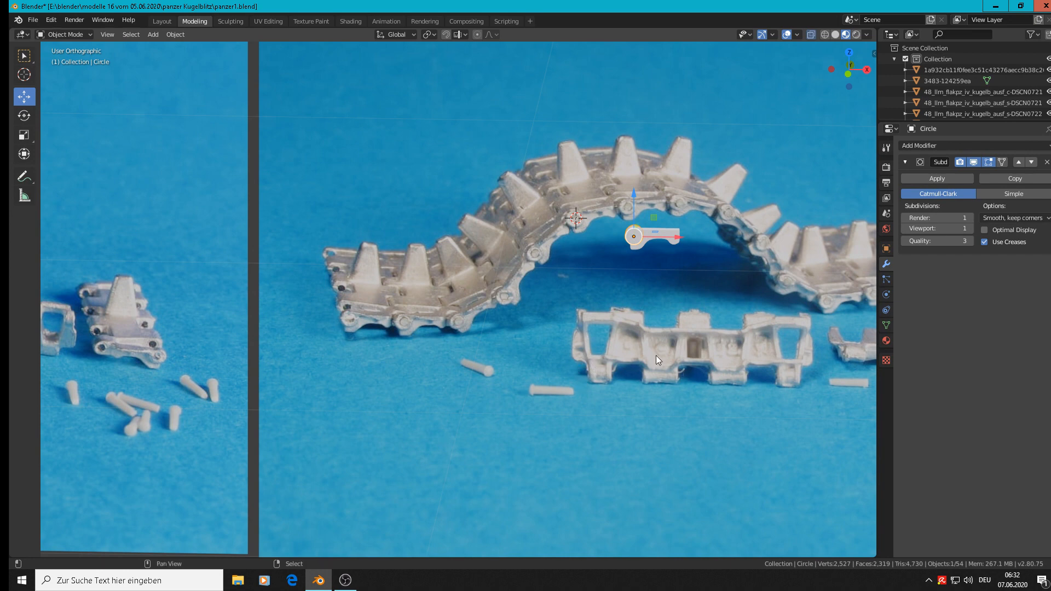
{"action": "middle_click_drag", "start_coordinate": [656, 355], "coordinate": [469, 285], "text": "shift"}
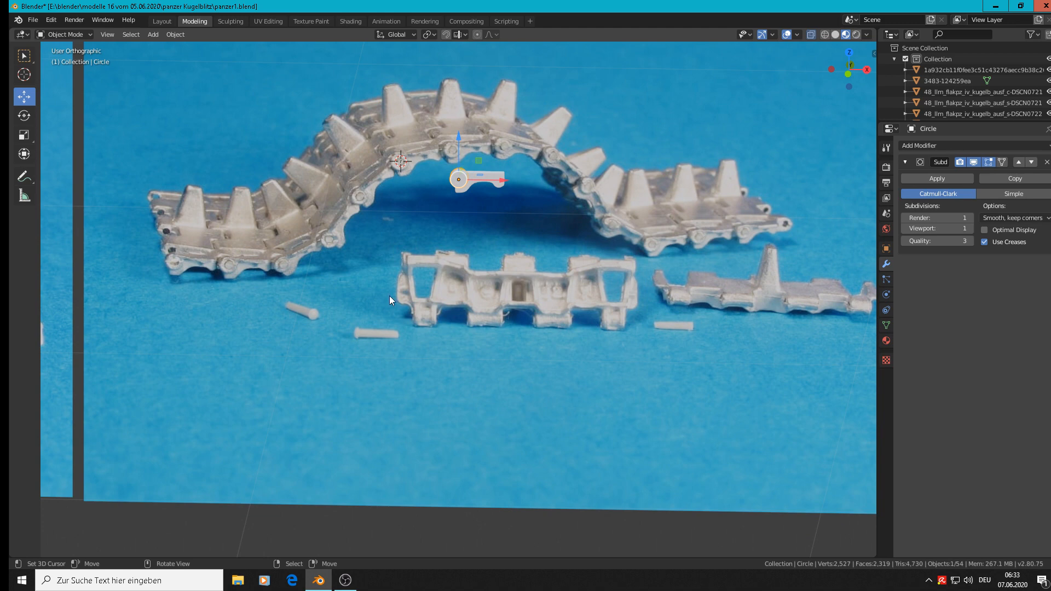
{"action": "scroll", "coordinate": [389, 295], "scroll_direction": "down", "scroll_amount": 4}
{"action": "scroll", "coordinate": [66, 278], "scroll_direction": "up", "scroll_amount": 8}
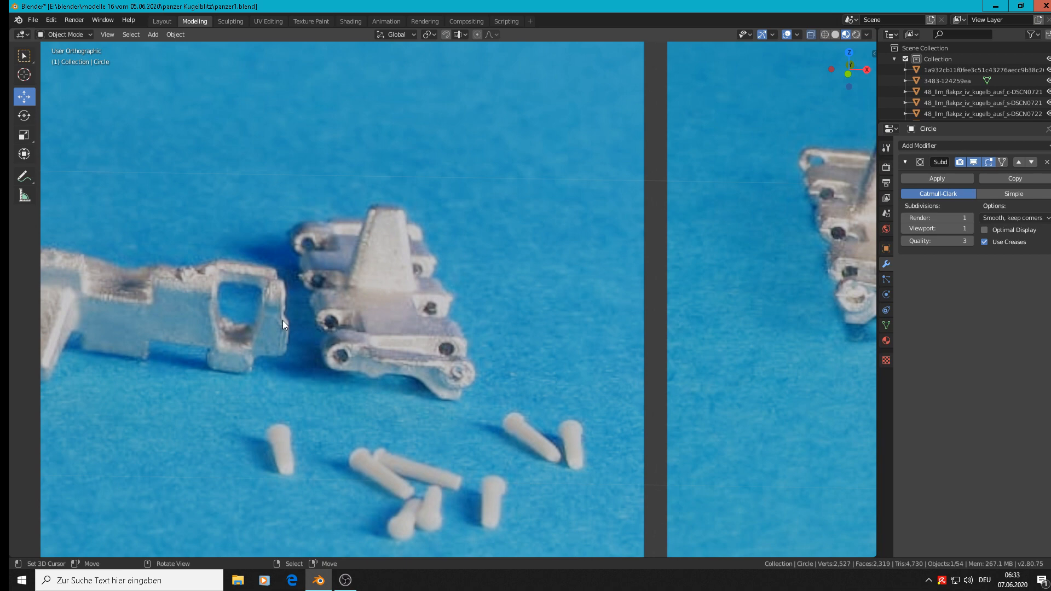
{"action": "scroll", "coordinate": [283, 320], "scroll_direction": "down", "scroll_amount": 8}
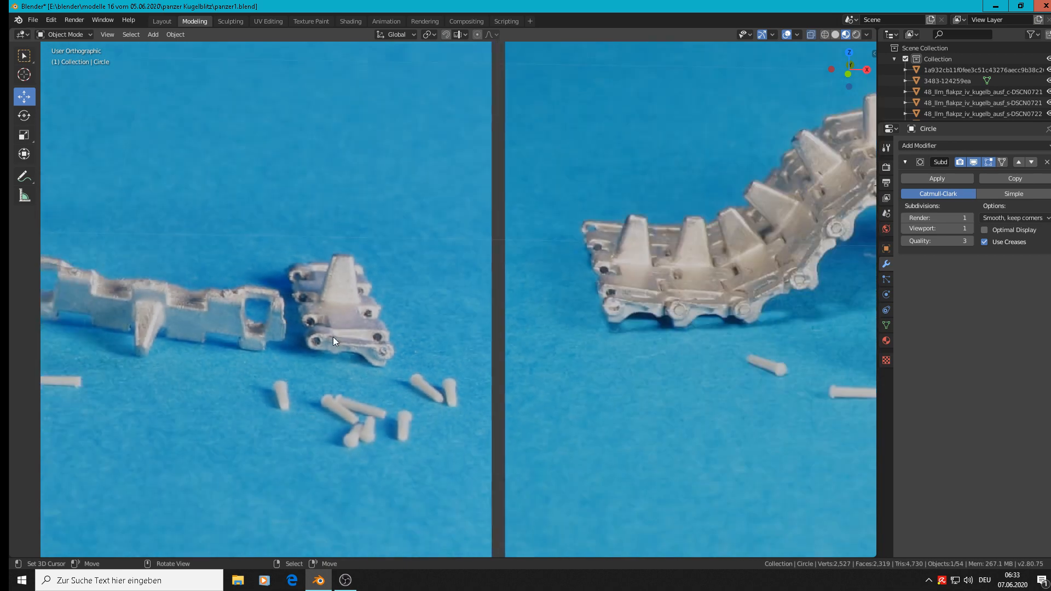
{"action": "scroll", "coordinate": [350, 340], "scroll_direction": "up", "scroll_amount": 9}
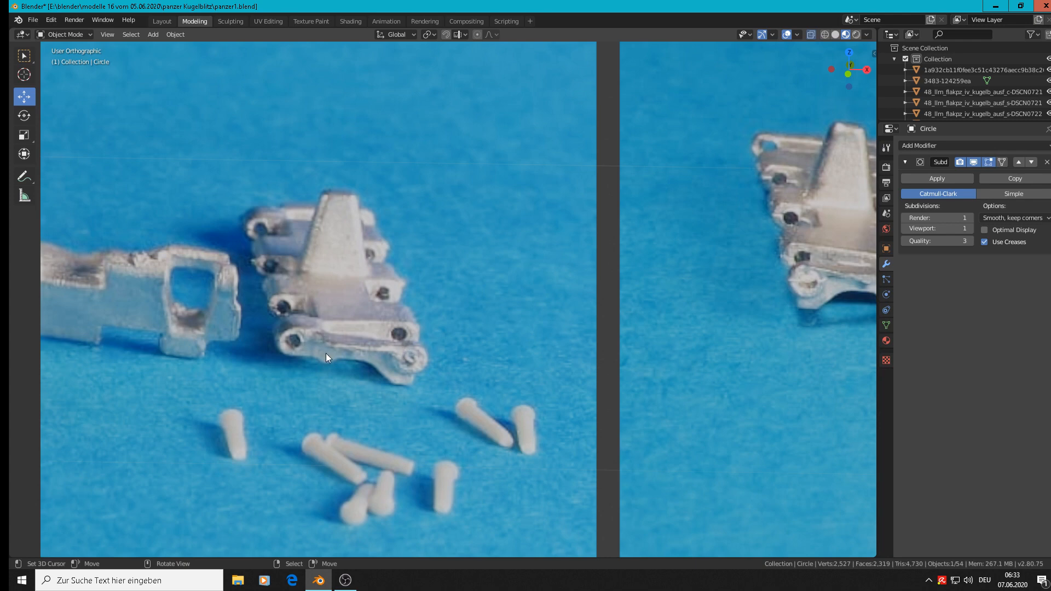
{"action": "scroll", "coordinate": [326, 353], "scroll_direction": "down", "scroll_amount": 9}
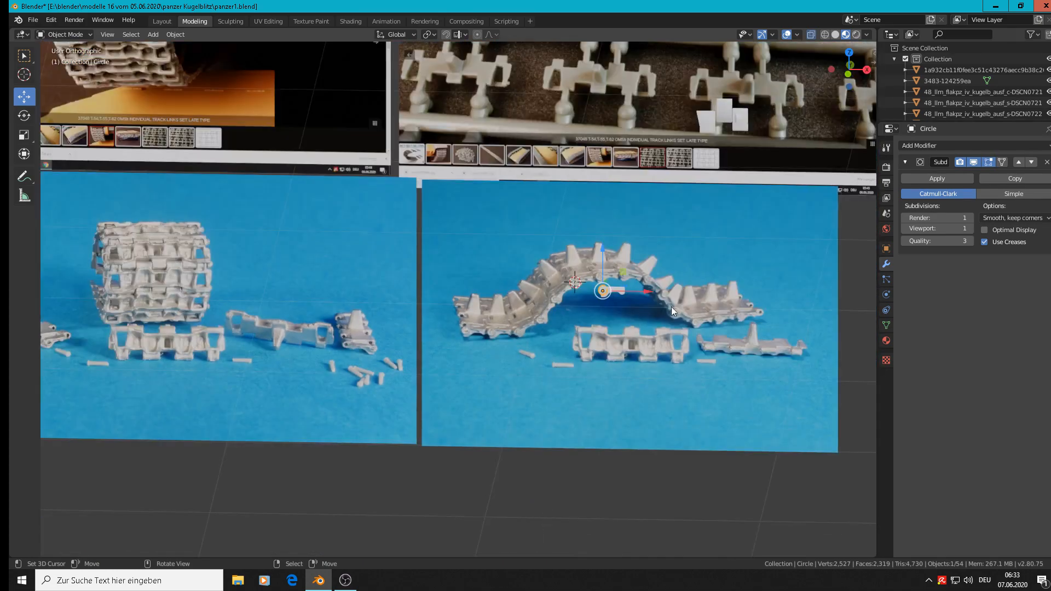
Step: Duplicate the side plate together with the pin, offset the copy by -0.211, -0.0676, -0.0889 m in X, Y, Z, and save the file
{"action": "middle_click_drag", "start_coordinate": [674, 299], "coordinate": [662, 320]}
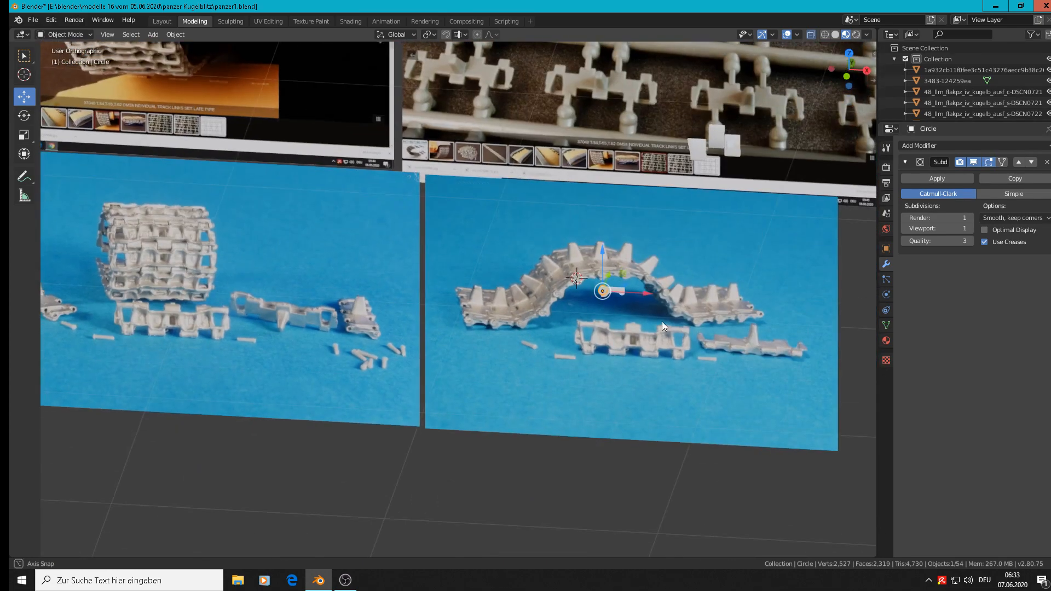
{"action": "scroll", "coordinate": [659, 320], "scroll_direction": "up", "scroll_amount": 10}
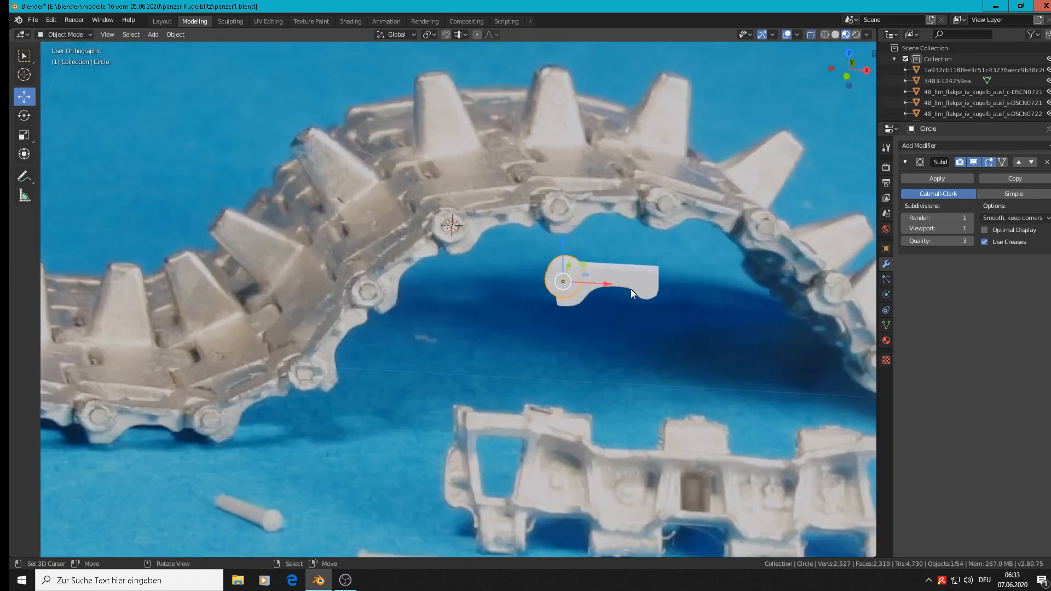
{"action": "left_click", "coordinate": [616, 272], "text": "shift"}
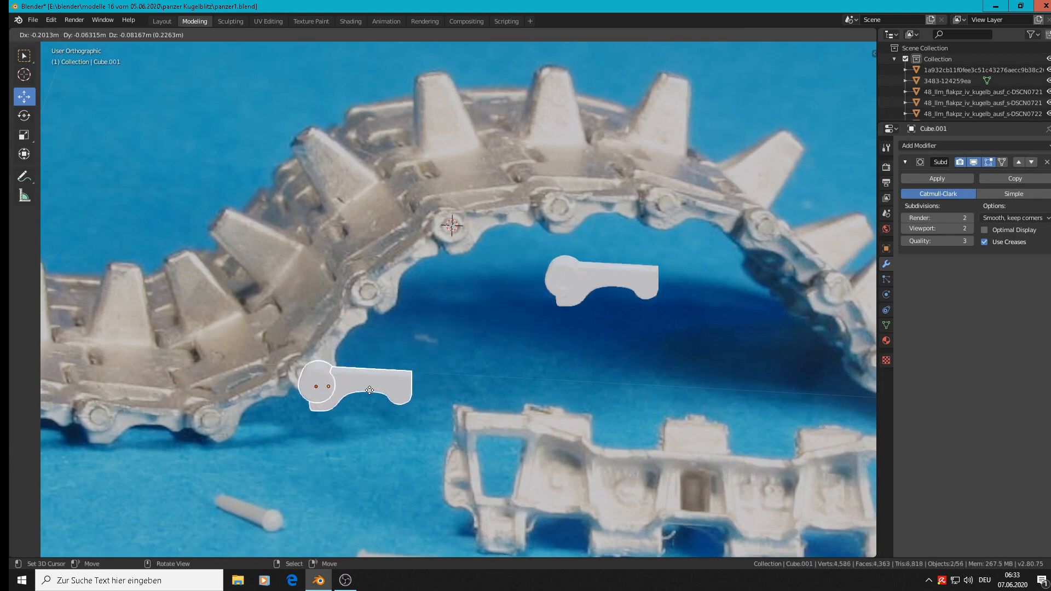
{"action": "left_click", "coordinate": [361, 393]}
{"action": "middle_click_drag", "start_coordinate": [362, 394], "coordinate": [488, 291]}
{"action": "left_click", "coordinate": [34, 20]}
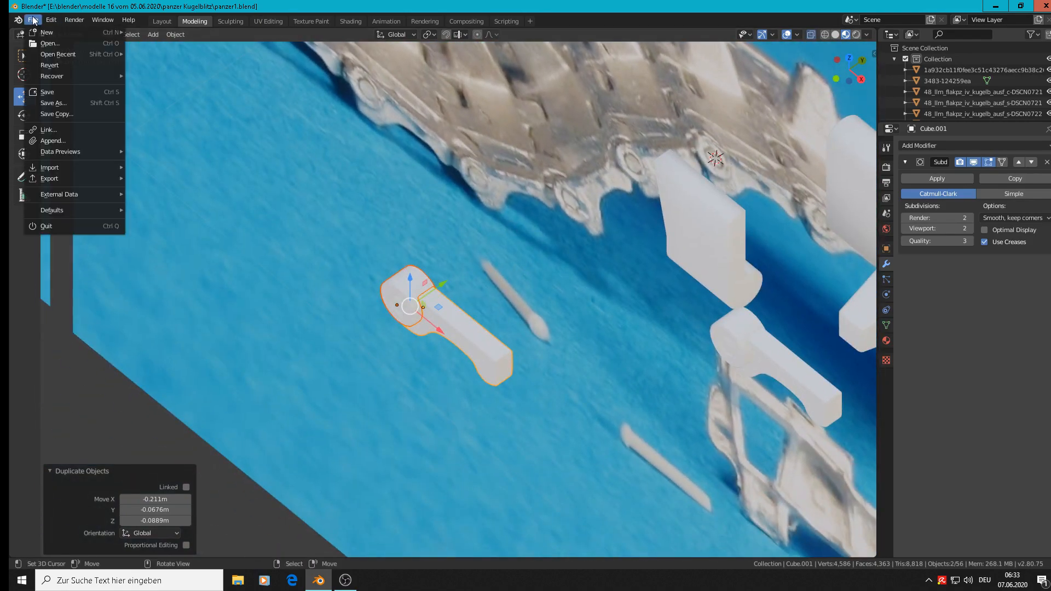
{"action": "left_click", "coordinate": [47, 92]}
Step: Move the duplicated side plate and pin -0.348 m along the Y axis, away from the reference photos
{"action": "scroll", "coordinate": [469, 267], "scroll_direction": "down", "scroll_amount": 3}
{"action": "key", "text": "g"}
{"action": "left_click_drag", "start_coordinate": [448, 256], "coordinate": [214, 348]}
{"action": "middle_click_drag", "start_coordinate": [279, 368], "coordinate": [459, 231], "text": "shift"}
{"action": "middle_click_drag", "start_coordinate": [523, 221], "coordinate": [551, 193]}
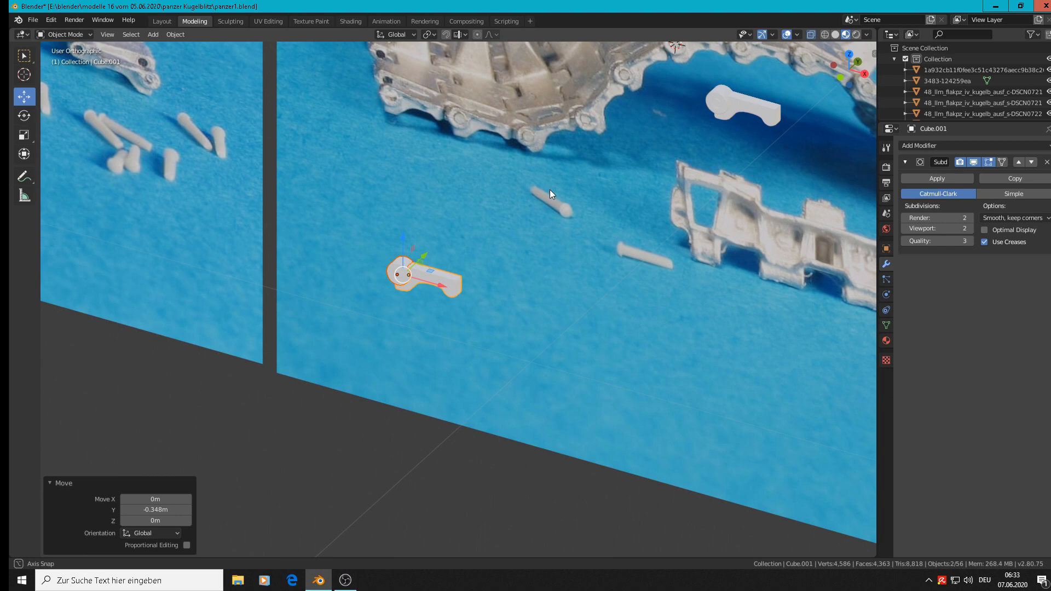
{"action": "middle_click_drag", "start_coordinate": [549, 189], "coordinate": [550, 189]}
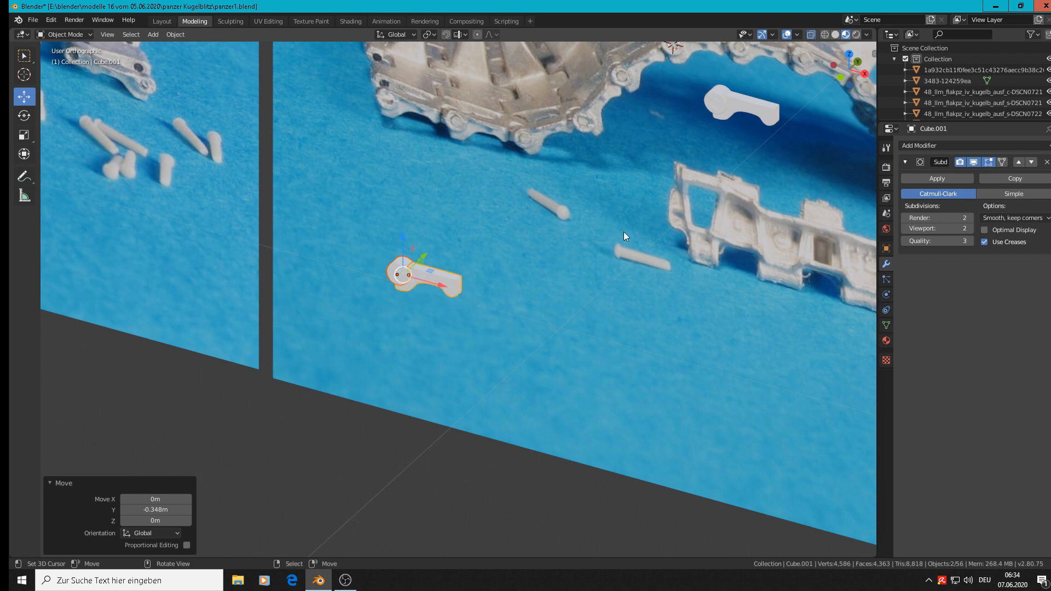
Step: Rotate the duplicated side plate and pin 90° about the global X axis, and 83.7° in the front view
{"action": "key", "text": "KP_1"}
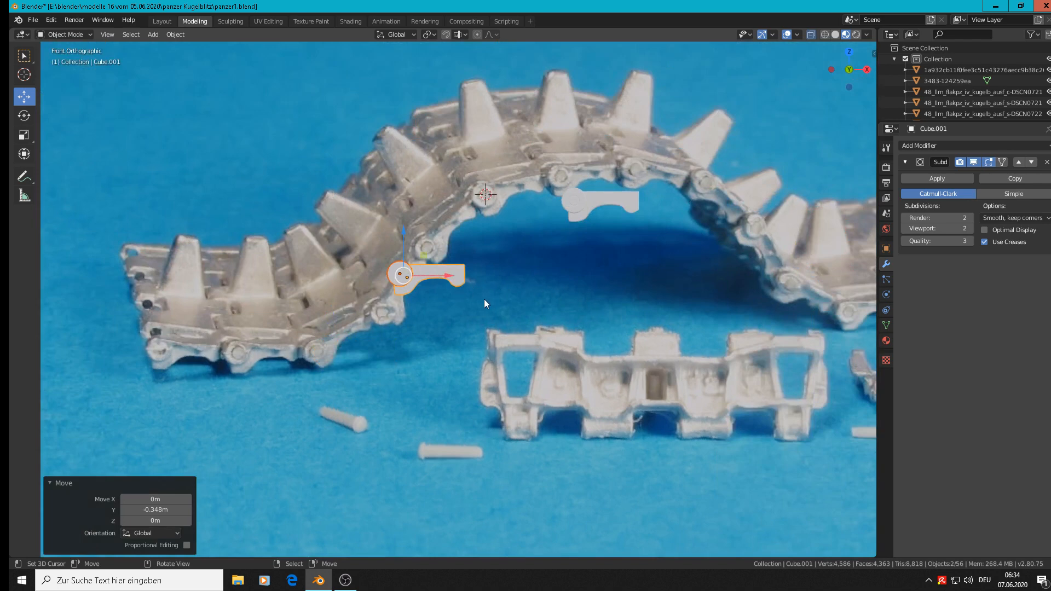
{"action": "type", "text": "rx"}
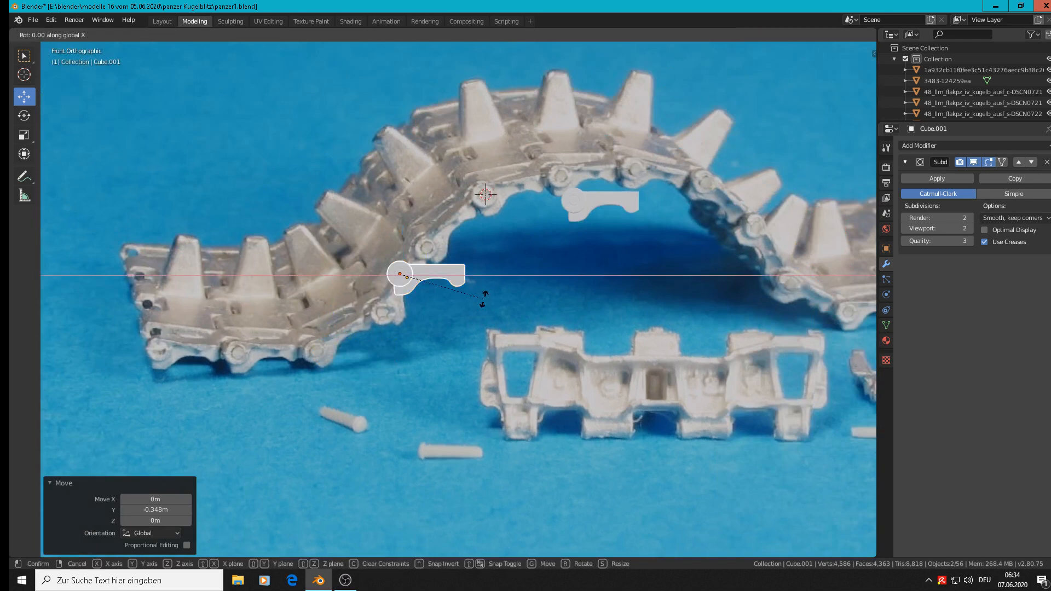
{"action": "type", "text": "90"}
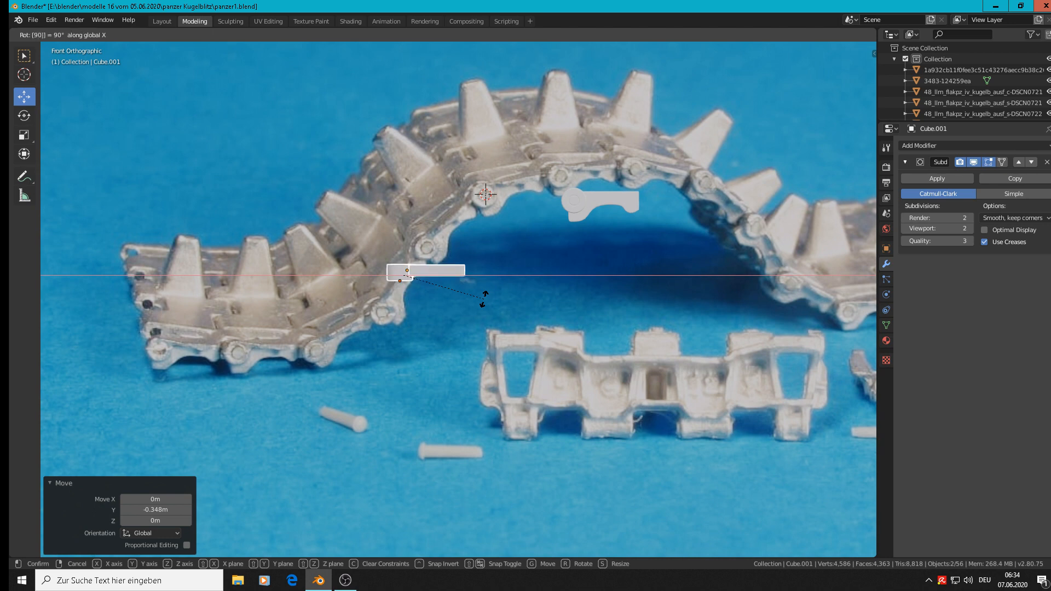
{"action": "key", "text": "Return"}
{"action": "key", "text": "r"}
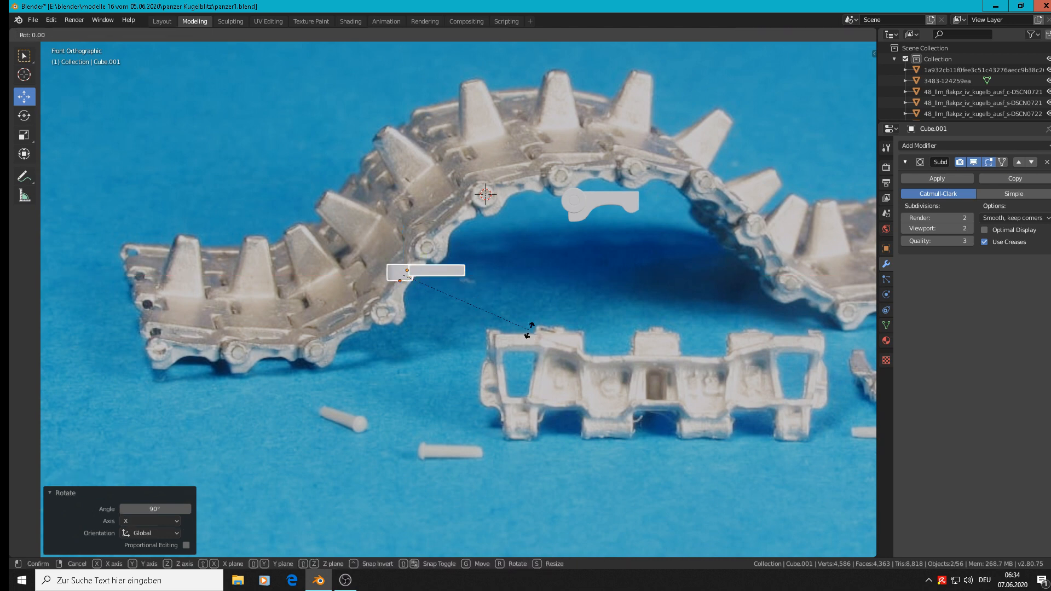
{"action": "left_click", "coordinate": [365, 403]}
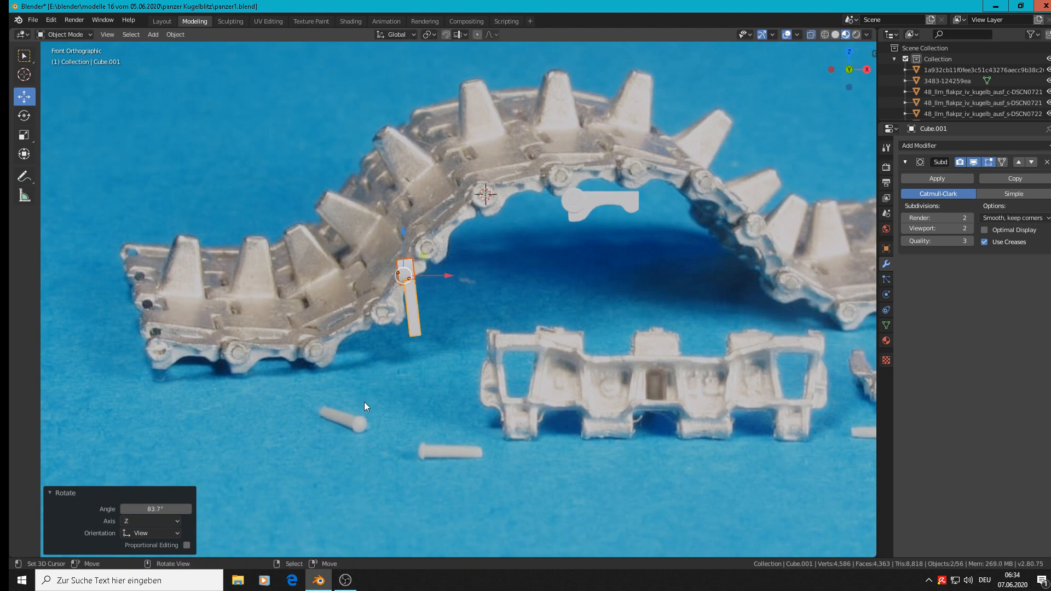
Step: Move the rotated side plate and pin 0.107 m in X and -0.0824 m in Z, onto the end of the photographed link
{"action": "key", "text": "g"}
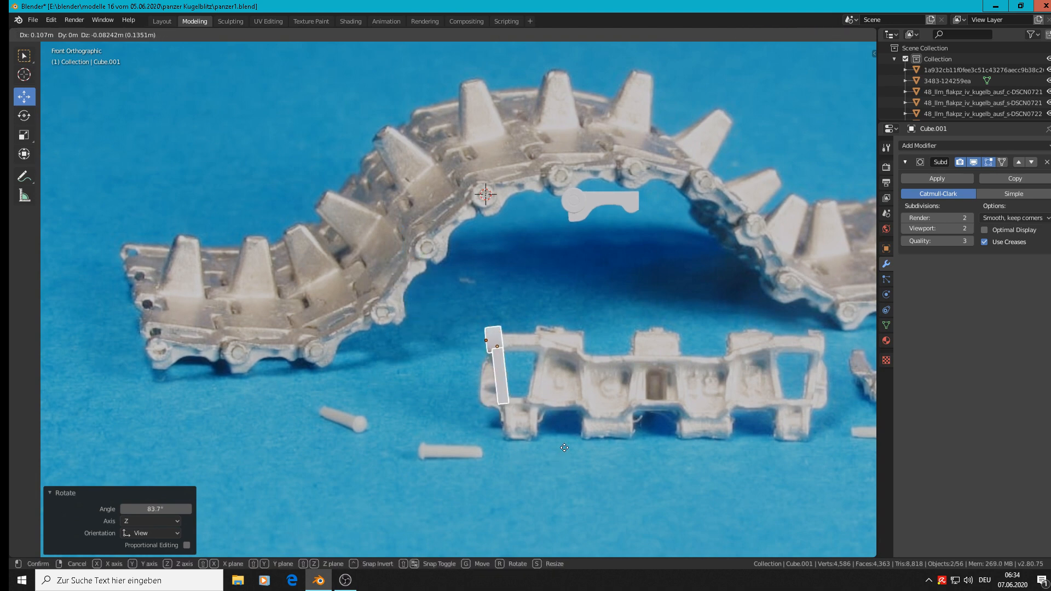
{"action": "left_click", "coordinate": [563, 451]}
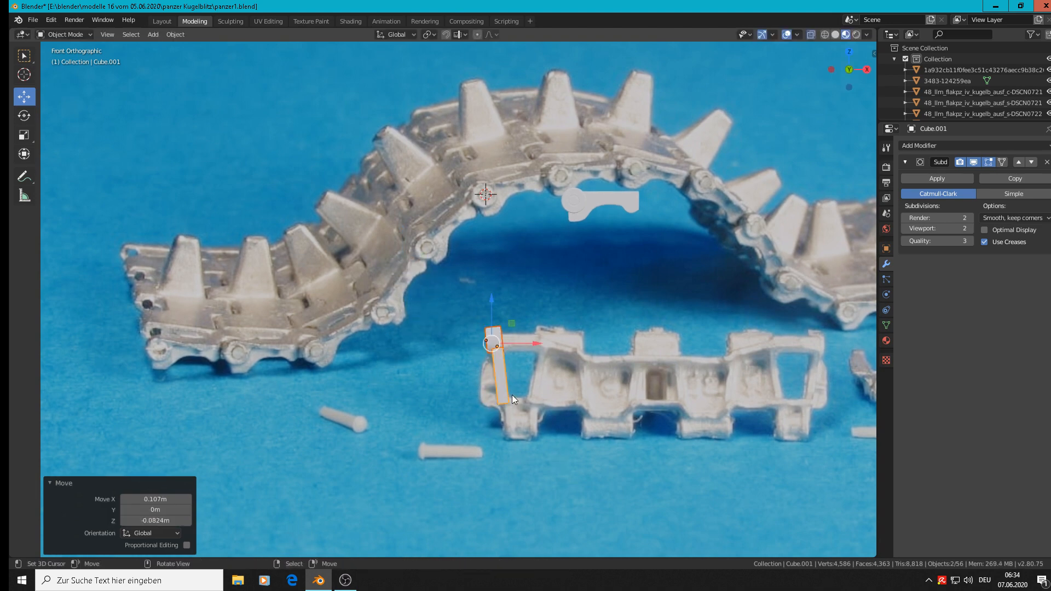
{"action": "scroll", "coordinate": [512, 395], "scroll_direction": "up", "scroll_amount": 2}
{"action": "scroll", "coordinate": [508, 391], "scroll_direction": "up", "scroll_amount": 2}
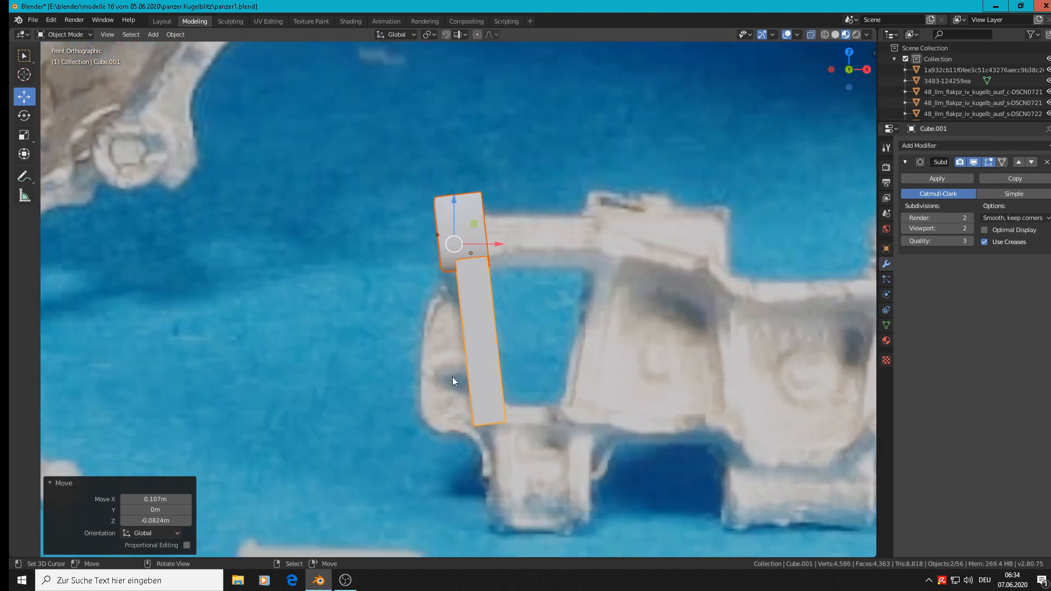
{"action": "middle_click_drag", "start_coordinate": [458, 351], "coordinate": [542, 285]}
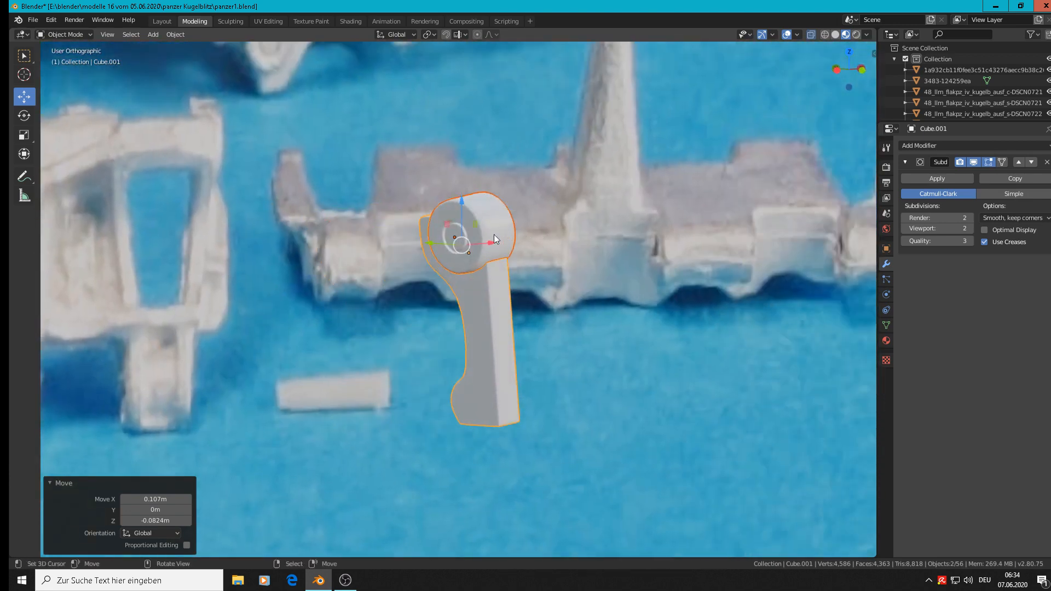
Step: Select the edges running across the pin's outer side in Edit Mode
{"action": "key", "text": "Tab"}
{"action": "scroll", "coordinate": [495, 235], "scroll_direction": "up", "scroll_amount": 4}
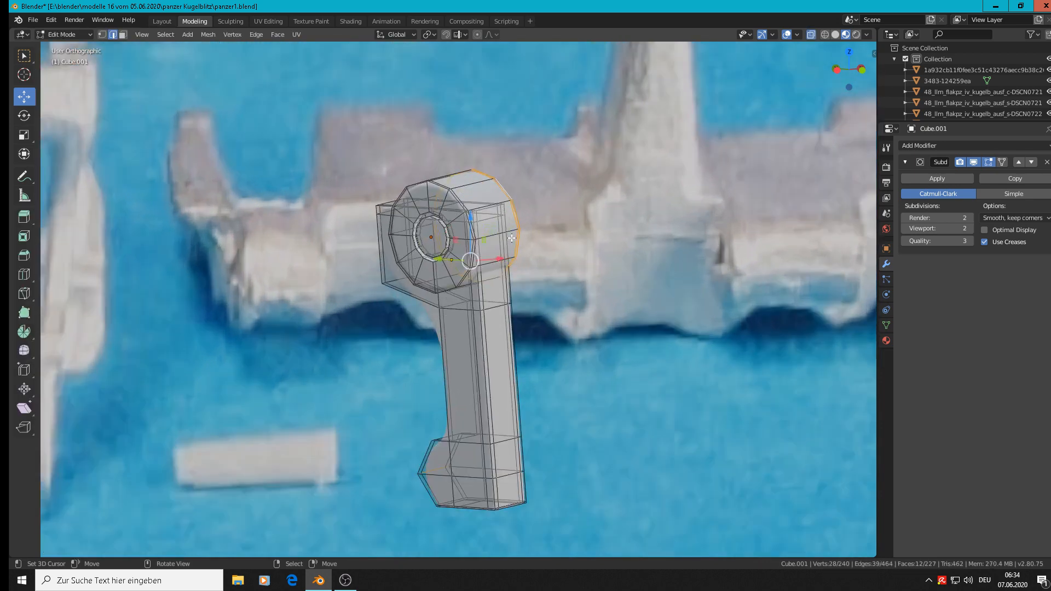
{"action": "left_click", "coordinate": [500, 235]}
{"action": "scroll", "coordinate": [500, 232], "scroll_direction": "up", "scroll_amount": 4}
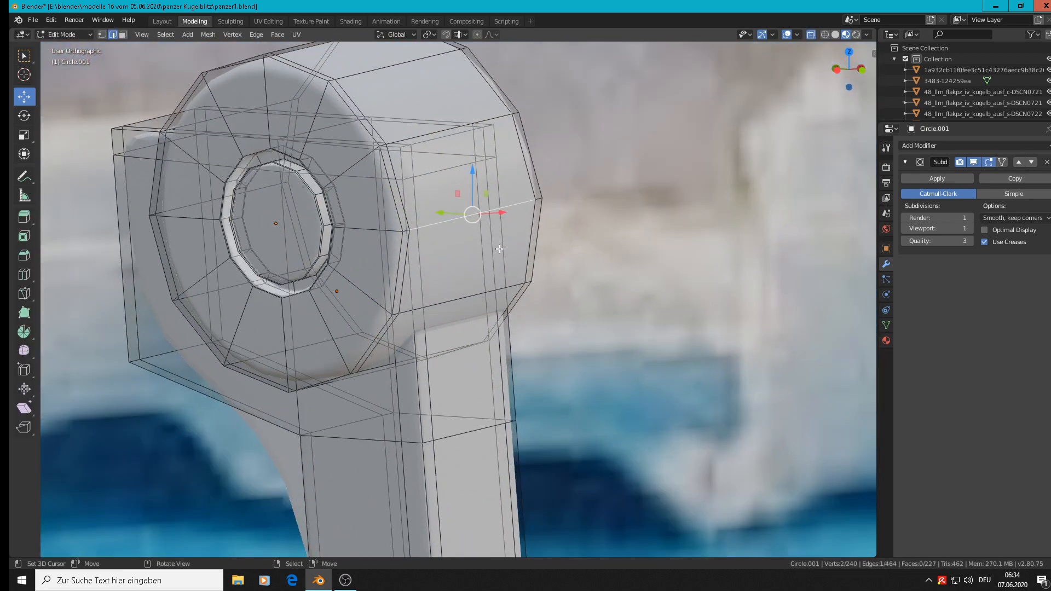
{"action": "left_click", "coordinate": [339, 219]}
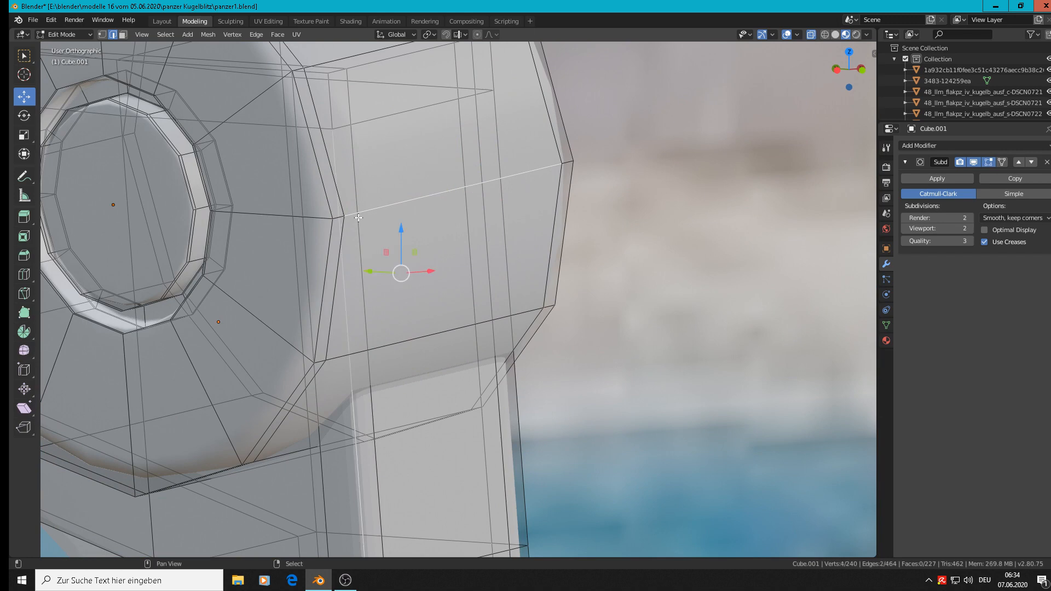
{"action": "left_click", "coordinate": [358, 213]}
{"action": "left_click", "coordinate": [358, 213]}
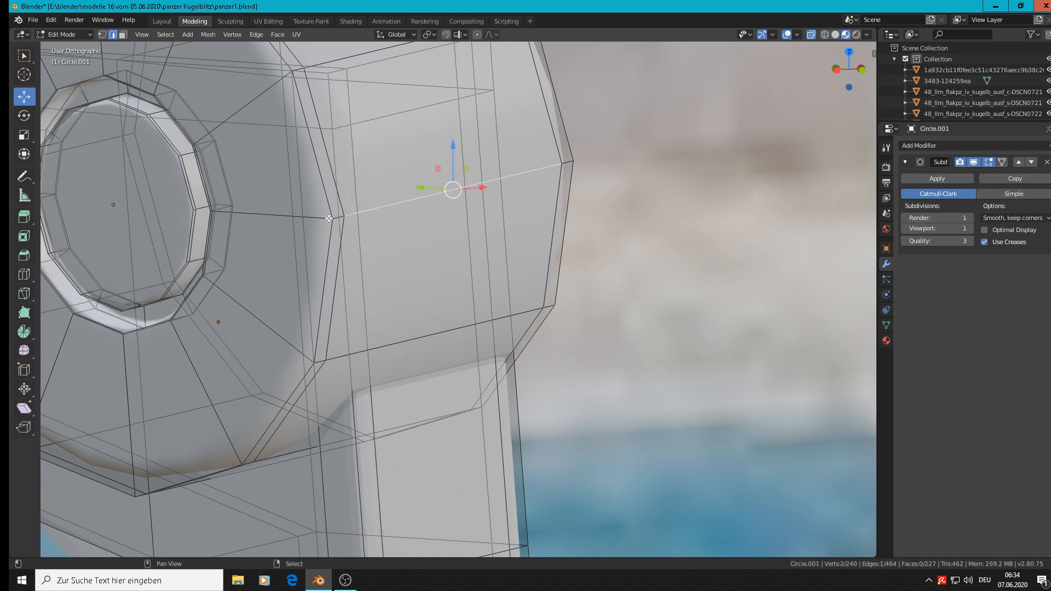
{"action": "left_click", "coordinate": [336, 218], "text": "shift"}
{"action": "middle_click_drag", "start_coordinate": [603, 228], "coordinate": [605, 225]}
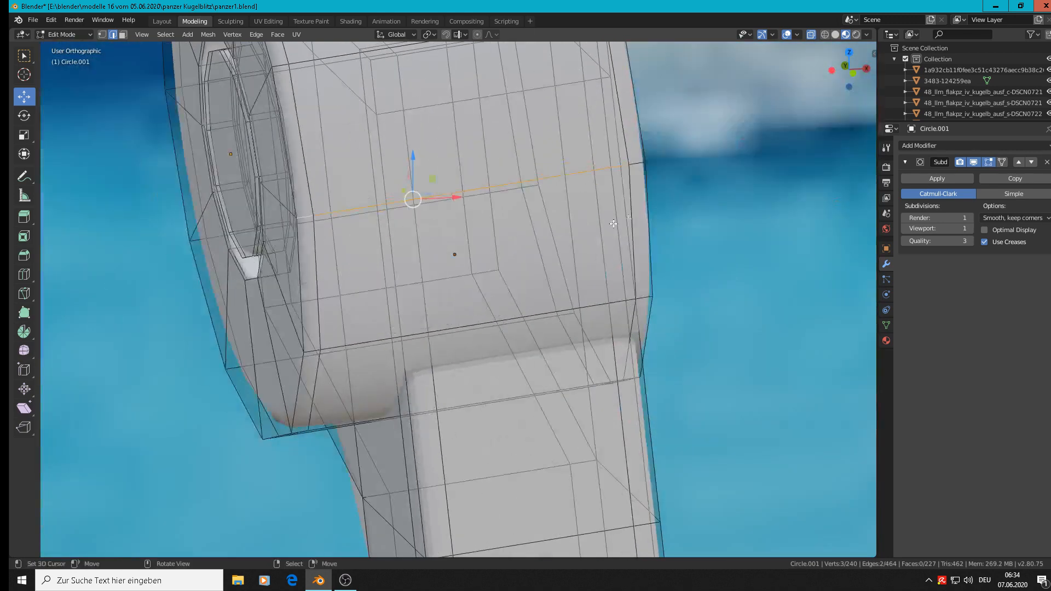
{"action": "left_click", "coordinate": [642, 162], "text": "shift"}
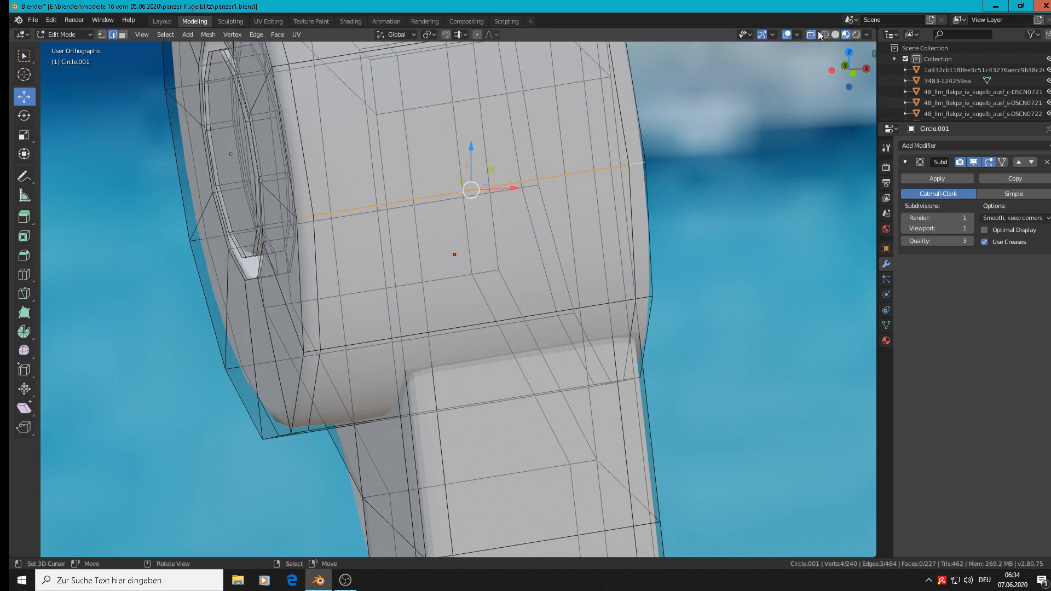
Step: Compare the side plate and pin with the end of the track link in the reference photo from several angles
{"action": "scroll", "coordinate": [697, 255], "scroll_direction": "down", "scroll_amount": 5}
{"action": "middle_click_drag", "start_coordinate": [697, 256], "coordinate": [720, 253]}
{"action": "scroll", "coordinate": [722, 274], "scroll_direction": "down", "scroll_amount": 3}
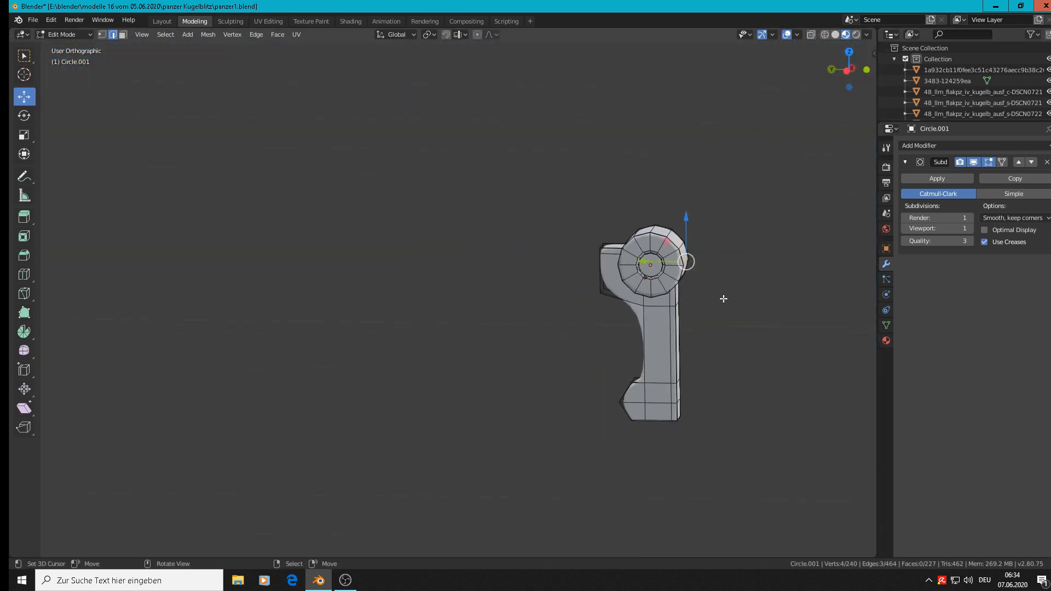
{"action": "middle_click_drag", "start_coordinate": [725, 298], "coordinate": [435, 286], "text": "shift"}
{"action": "scroll", "coordinate": [529, 277], "scroll_direction": "down", "scroll_amount": 1}
{"action": "scroll", "coordinate": [527, 253], "scroll_direction": "up", "scroll_amount": 4}
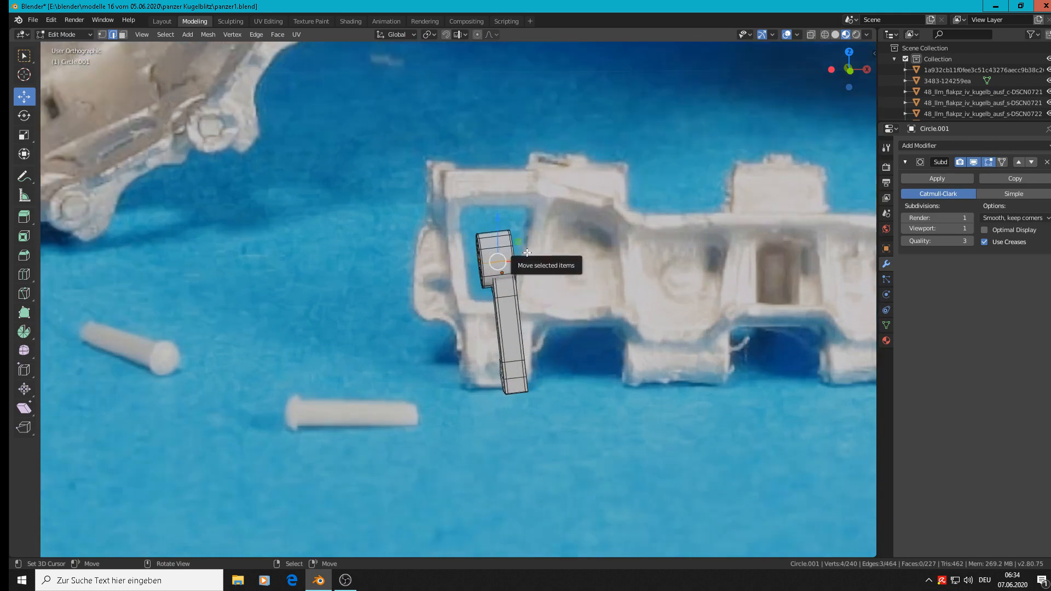
{"action": "scroll", "coordinate": [526, 253], "scroll_direction": "up", "scroll_amount": 1}
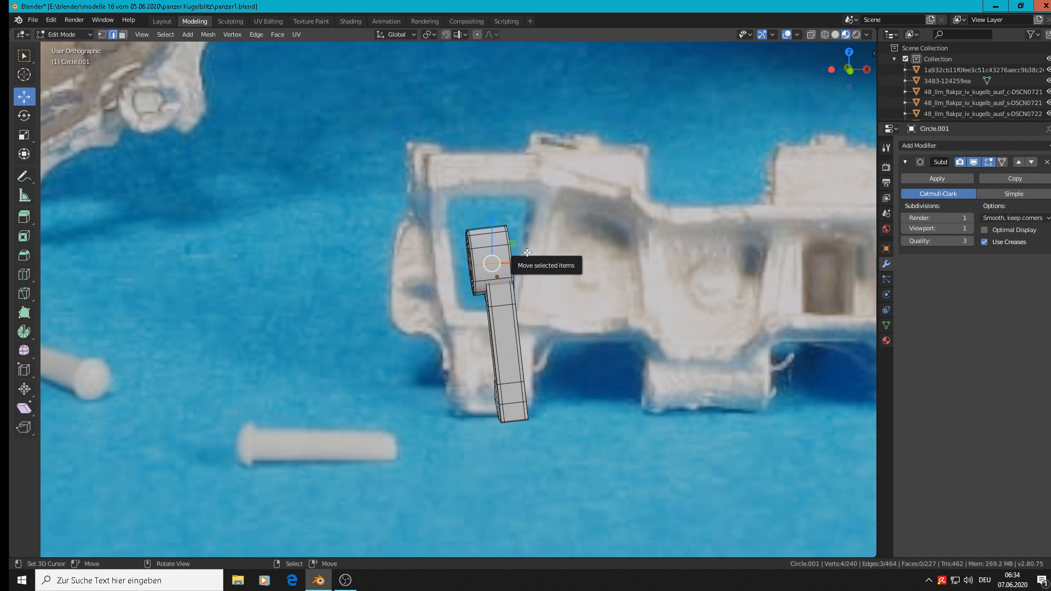
{"action": "middle_click_drag", "start_coordinate": [527, 253], "coordinate": [277, 259]}
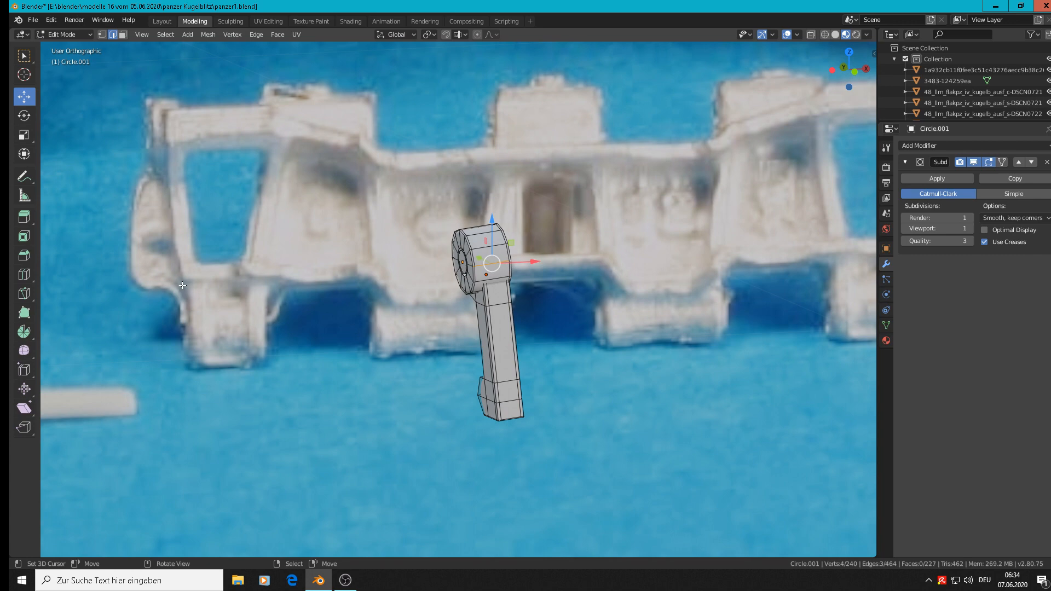
{"action": "mouse_move", "coordinate": [182, 285]}
{"action": "middle_mouse_down"}
{"action": "mouse_move", "coordinate": [321, 267]}
{"action": "mouse_move", "coordinate": [220, 258]}
{"action": "mouse_move", "coordinate": [198, 284]}
{"action": "middle_mouse_up"}
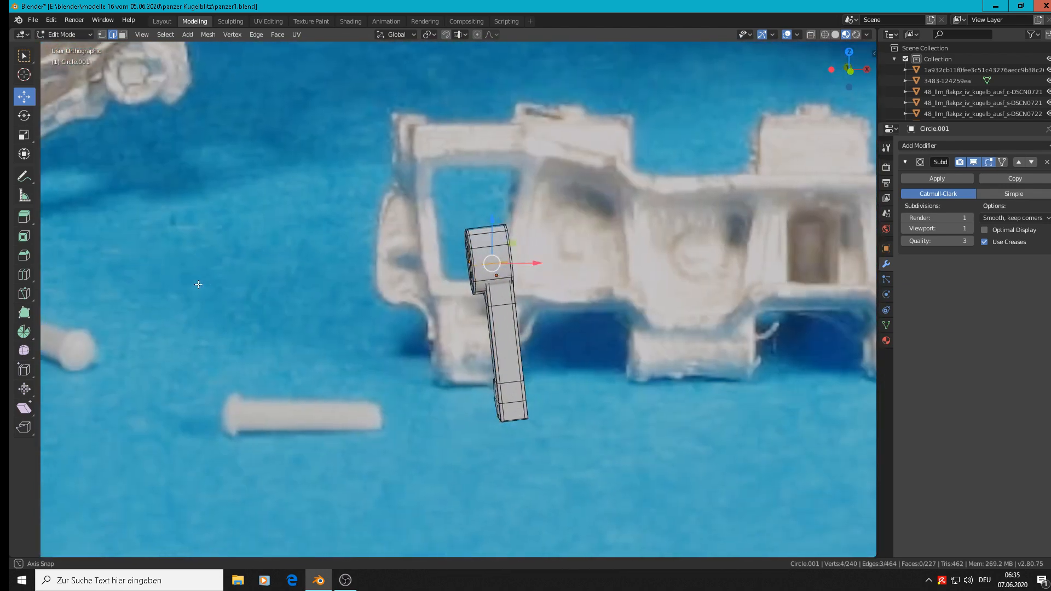
{"action": "key", "text": "Tab"}
{"action": "scroll", "coordinate": [445, 229], "scroll_direction": "down", "scroll_amount": 3}
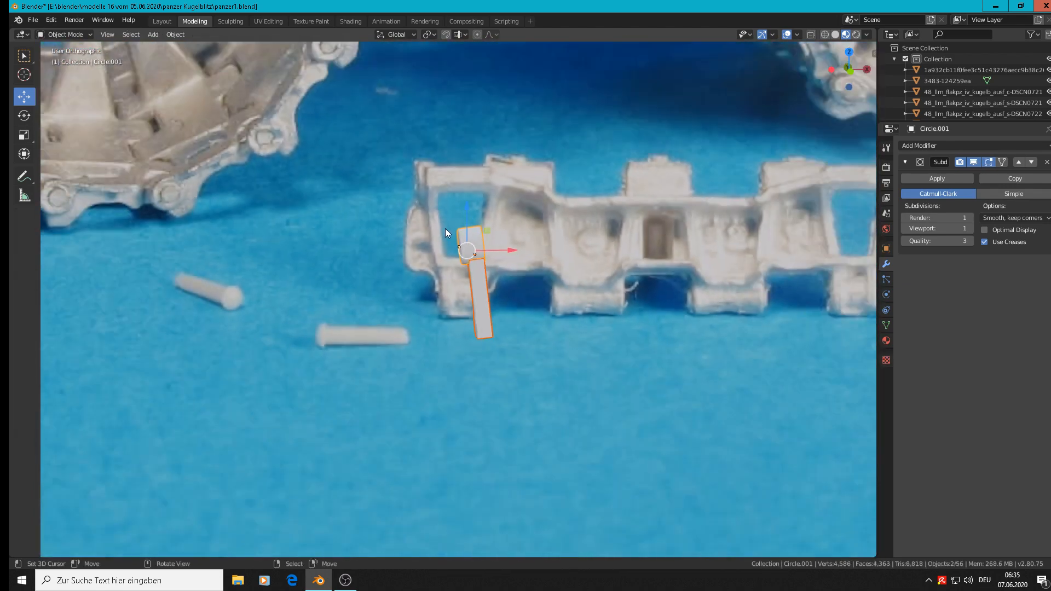
Step: Add a cube at the outer end of the photographed link and scale it uniformly by -0.024 and again by 0.337
{"action": "key", "text": "alt+a"}
{"action": "right_click", "coordinate": [421, 239], "text": "shift"}
{"action": "left_click", "coordinate": [152, 34]}
{"action": "mouse_move", "coordinate": [168, 48]}
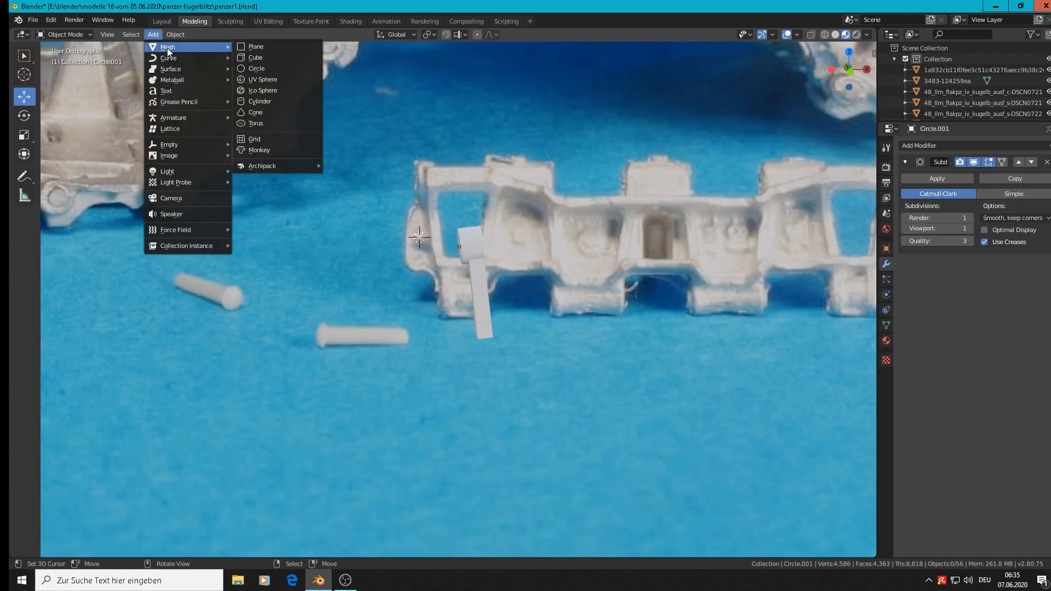
{"action": "left_click", "coordinate": [278, 58]}
{"action": "key", "text": "s"}
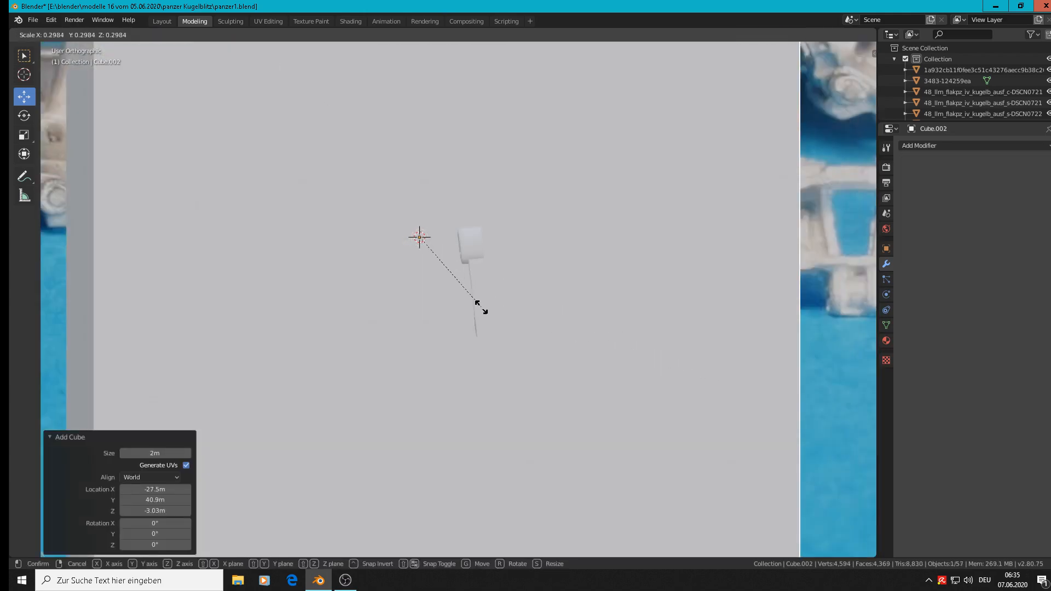
{"action": "left_click", "coordinate": [416, 236]}
{"action": "key", "text": "s"}
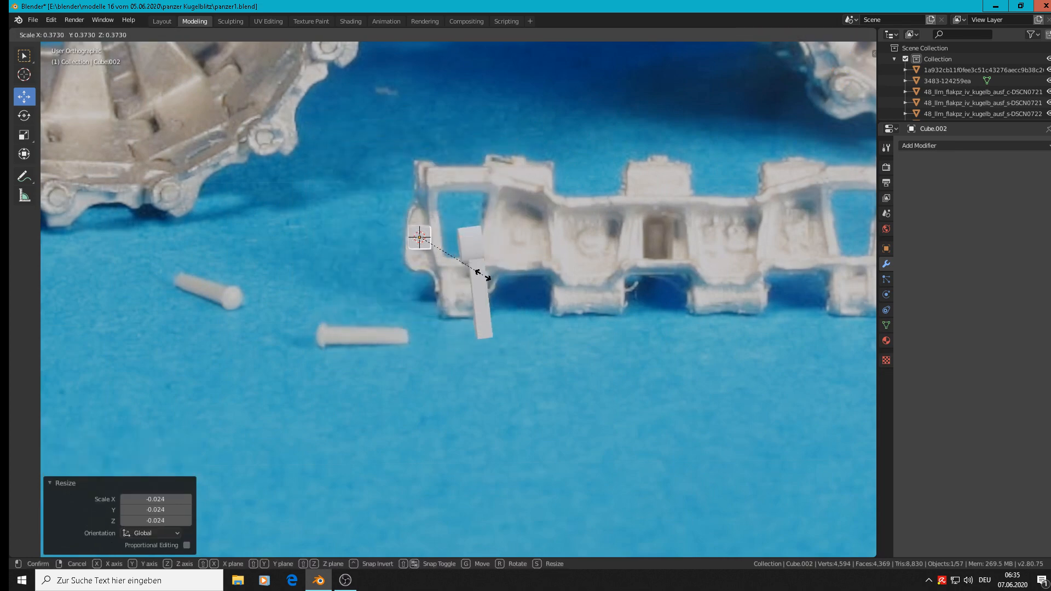
{"action": "left_click", "coordinate": [475, 272]}
Step: Stretch the new cube along Z by a factor of 3.222 to match the height of the link's end lug
{"action": "scroll", "coordinate": [467, 288], "scroll_direction": "up", "scroll_amount": 3}
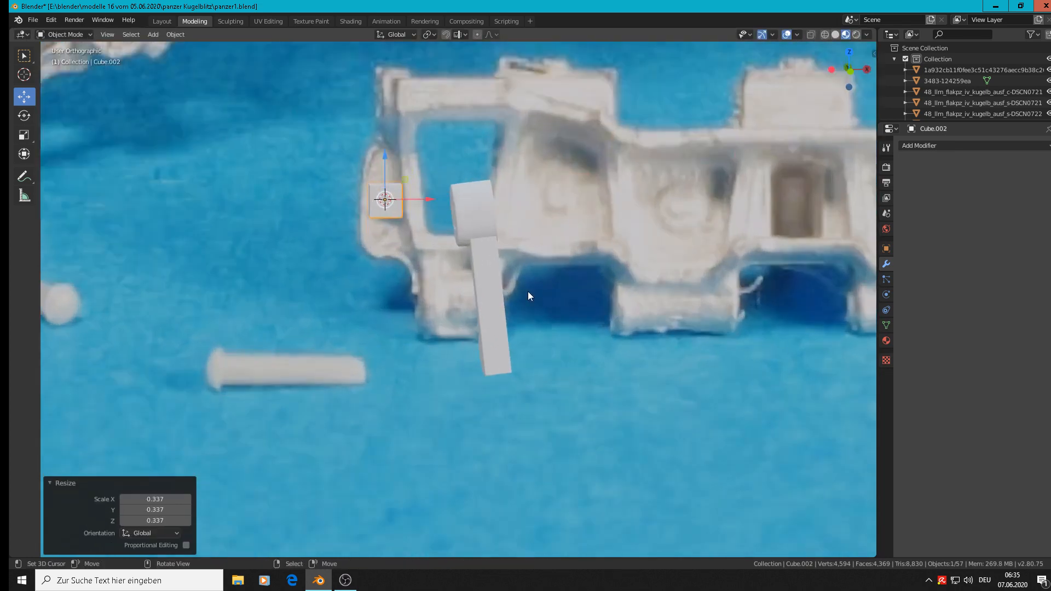
{"action": "key", "text": "KP_1"}
{"action": "scroll", "coordinate": [490, 291], "scroll_direction": "up", "scroll_amount": 2}
{"action": "scroll", "coordinate": [421, 245], "scroll_direction": "down", "scroll_amount": 2}
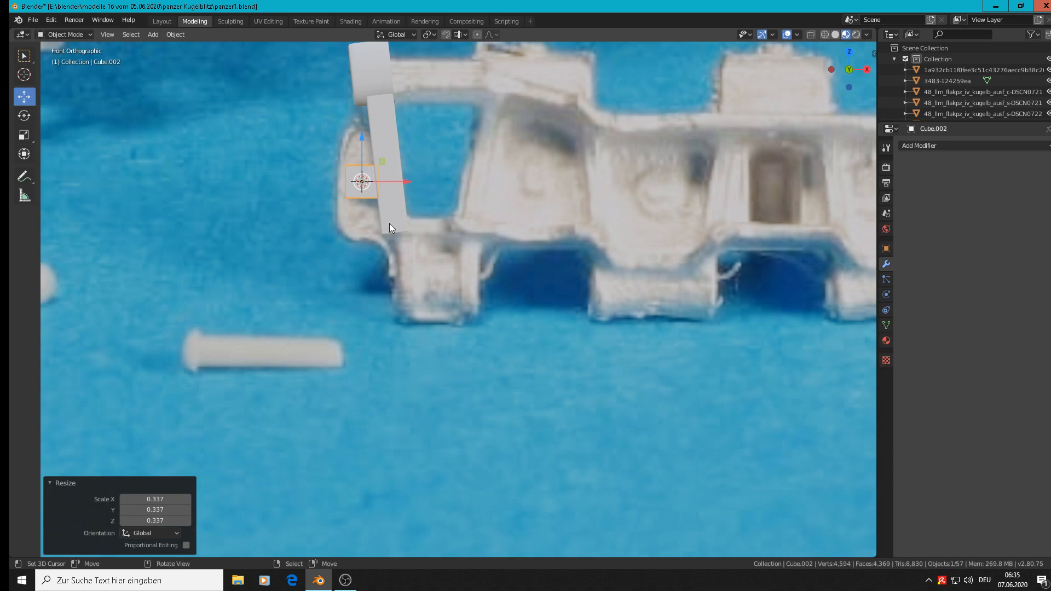
{"action": "key", "text": "s"}
{"action": "key", "text": "z"}
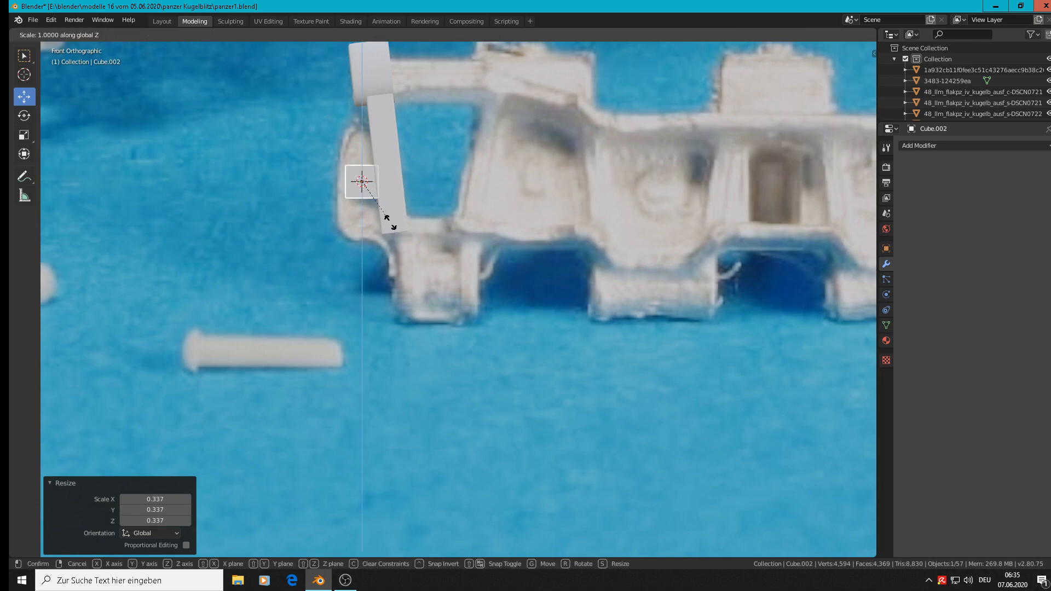
{"action": "left_click", "coordinate": [373, 238]}
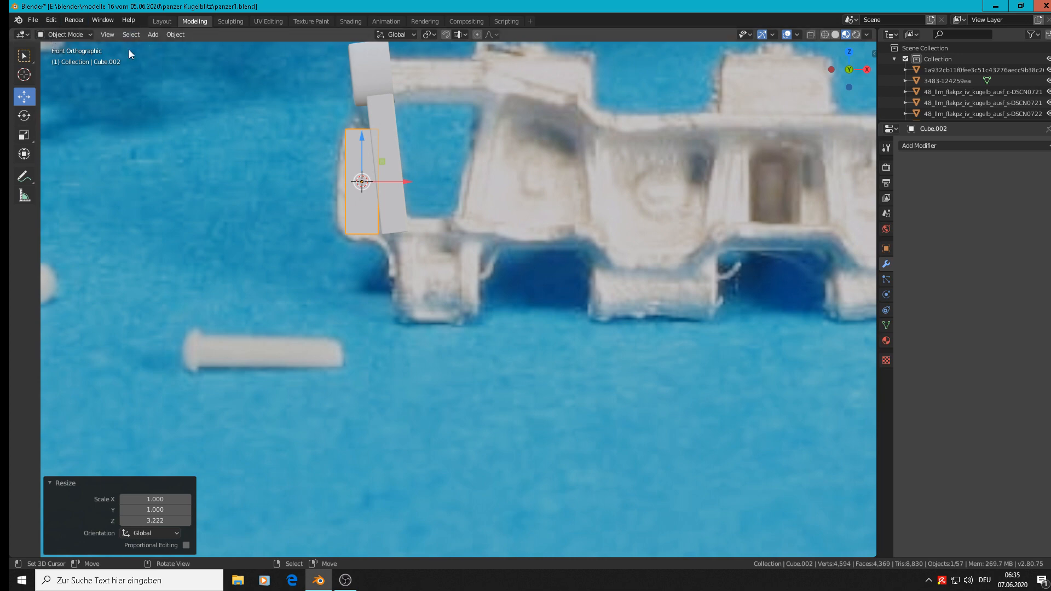
Step: Move the block's lower outer edge -0.00501 m along X so its outer side slants like the photographed lug
{"action": "key", "text": "Tab"}
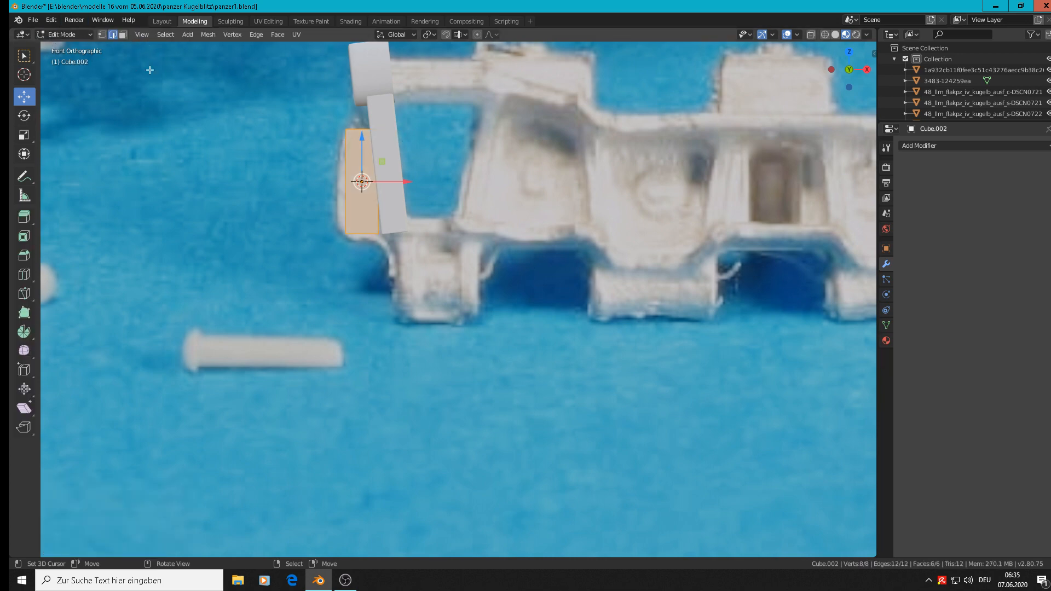
{"action": "mouse_move", "coordinate": [368, 243]}
{"action": "middle_mouse_down"}
{"action": "mouse_move", "coordinate": [335, 227]}
{"action": "mouse_move", "coordinate": [362, 240]}
{"action": "middle_mouse_up"}
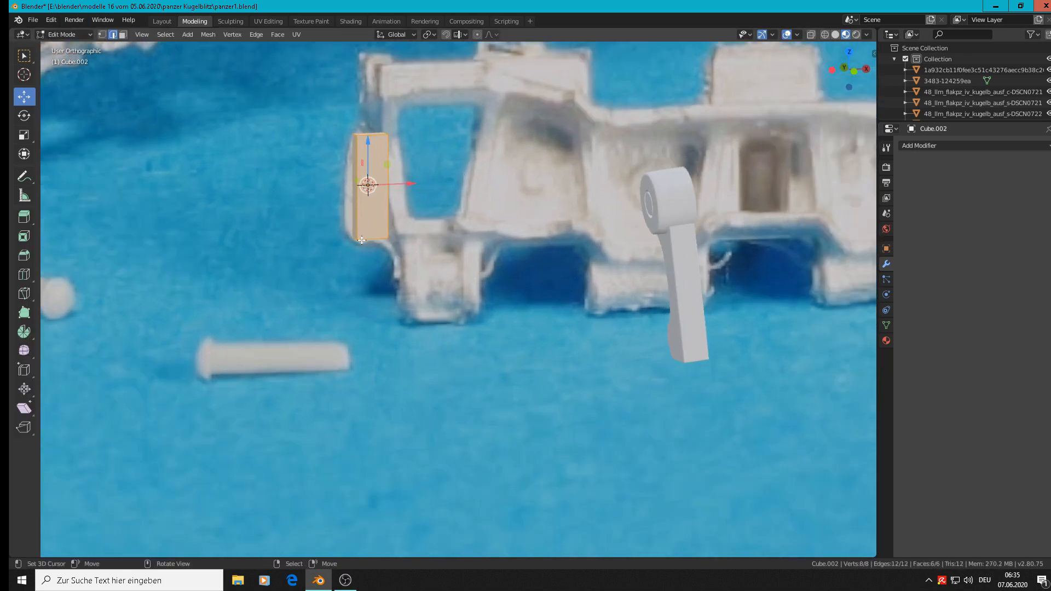
{"action": "scroll", "coordinate": [362, 240], "scroll_direction": "up", "scroll_amount": 5}
{"action": "left_click", "coordinate": [347, 234]}
{"action": "scroll", "coordinate": [383, 259], "scroll_direction": "down", "scroll_amount": 2}
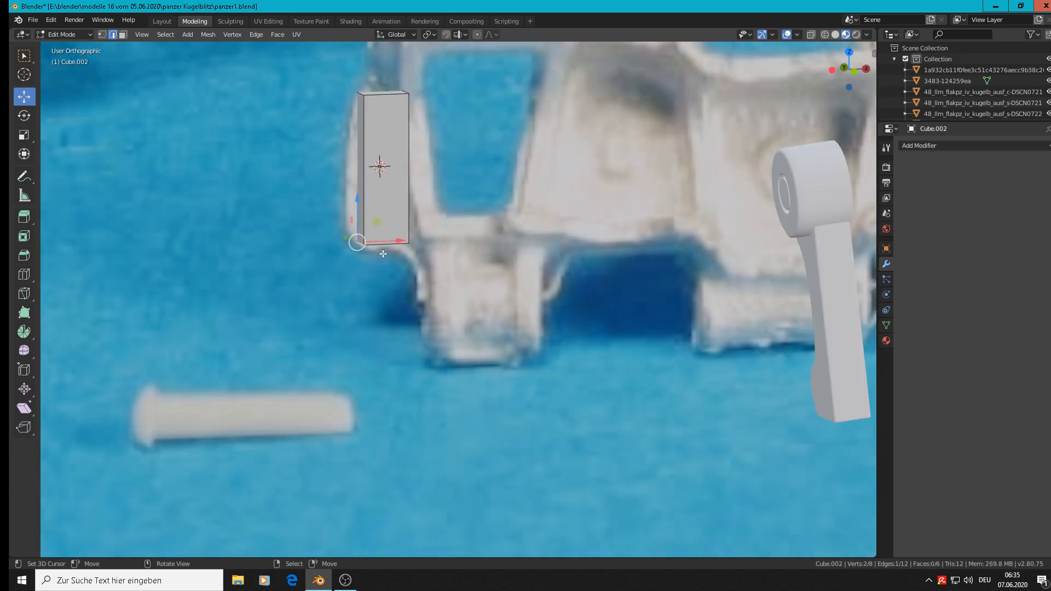
{"action": "key", "text": "KP_1"}
{"action": "key", "text": "g"}
{"action": "key", "text": "x"}
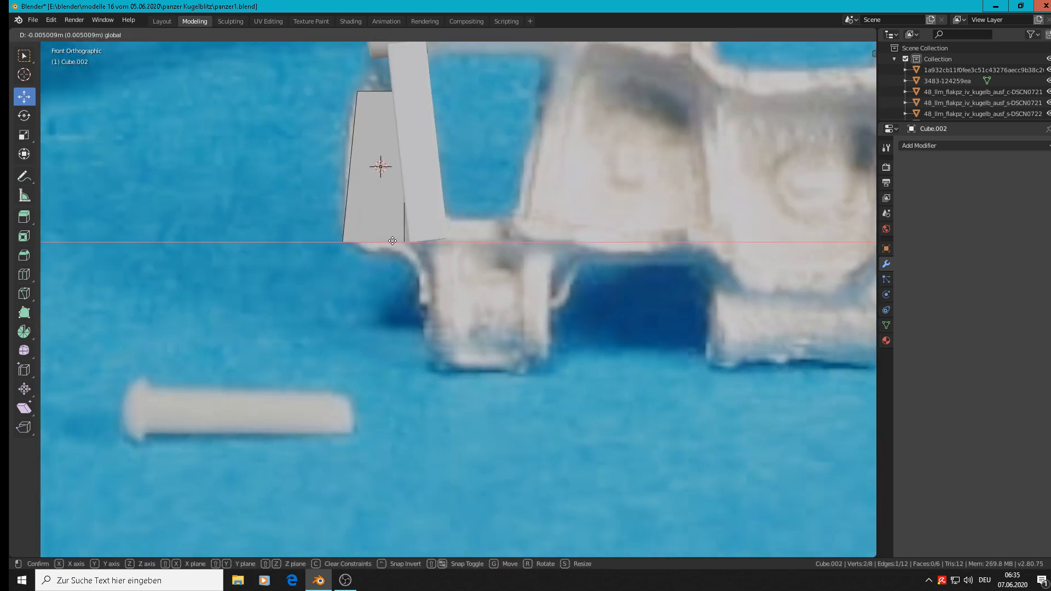
{"action": "left_click", "coordinate": [393, 241]}
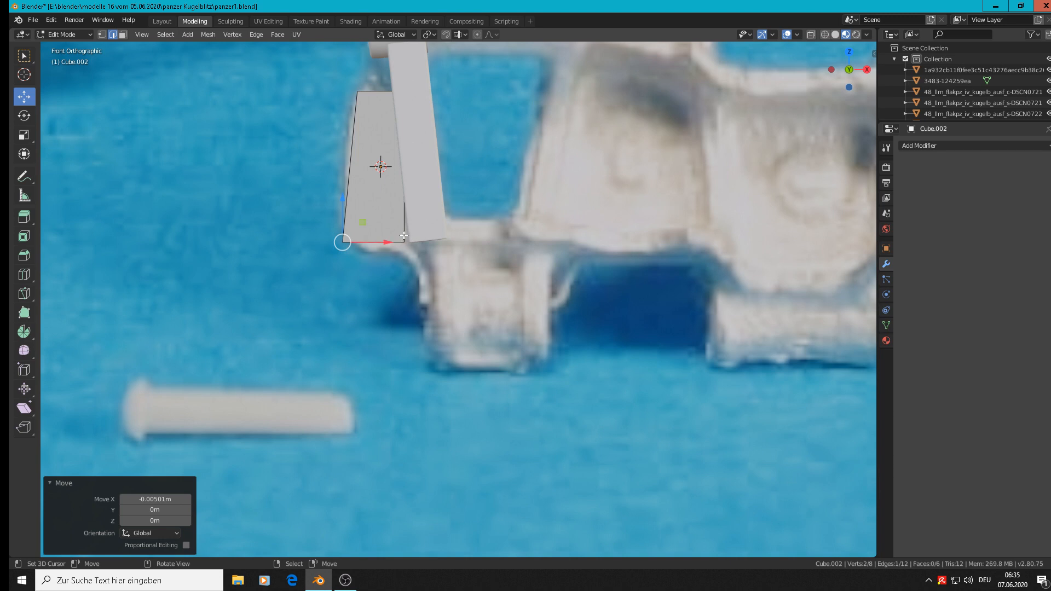
Step: Move the block's front vertical edge nearest the side plate 0.00315 m along X
{"action": "left_click", "coordinate": [409, 212], "text": "alt"}
{"action": "left_click_drag", "start_coordinate": [442, 167], "coordinate": [452, 167]}
{"action": "scroll", "coordinate": [451, 167], "scroll_direction": "down", "scroll_amount": 3}
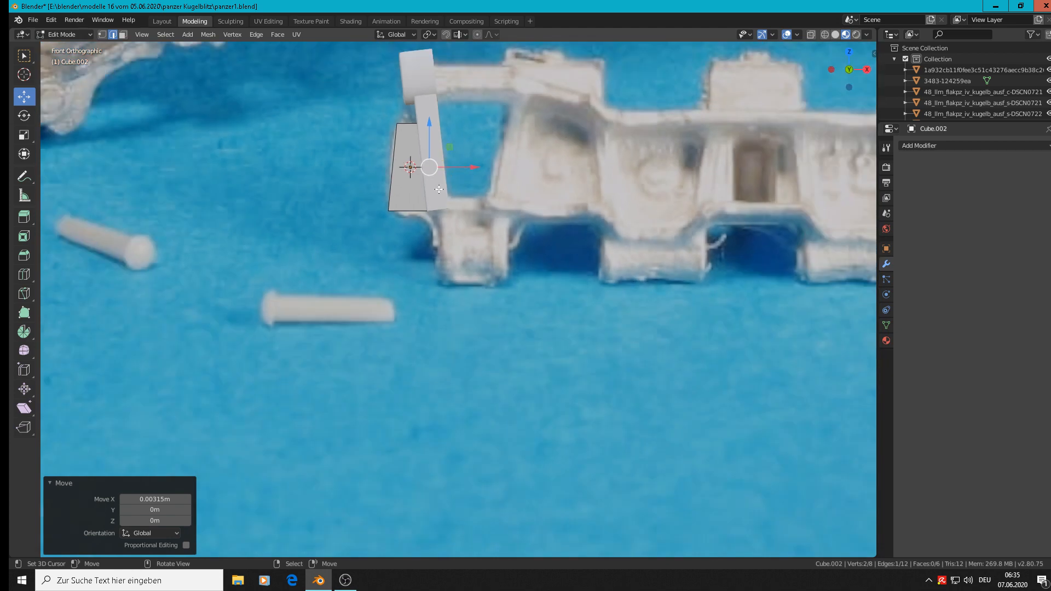
Step: Return to Object Mode and move the tapered block -0.149 m along the Y axis, away from the reference photo
{"action": "key", "text": "Tab"}
{"action": "middle_click_drag", "start_coordinate": [412, 202], "coordinate": [510, 243]}
{"action": "left_click_drag", "start_coordinate": [390, 163], "coordinate": [609, 222]}
{"action": "middle_click_drag", "start_coordinate": [598, 306], "coordinate": [337, 262], "text": "shift"}
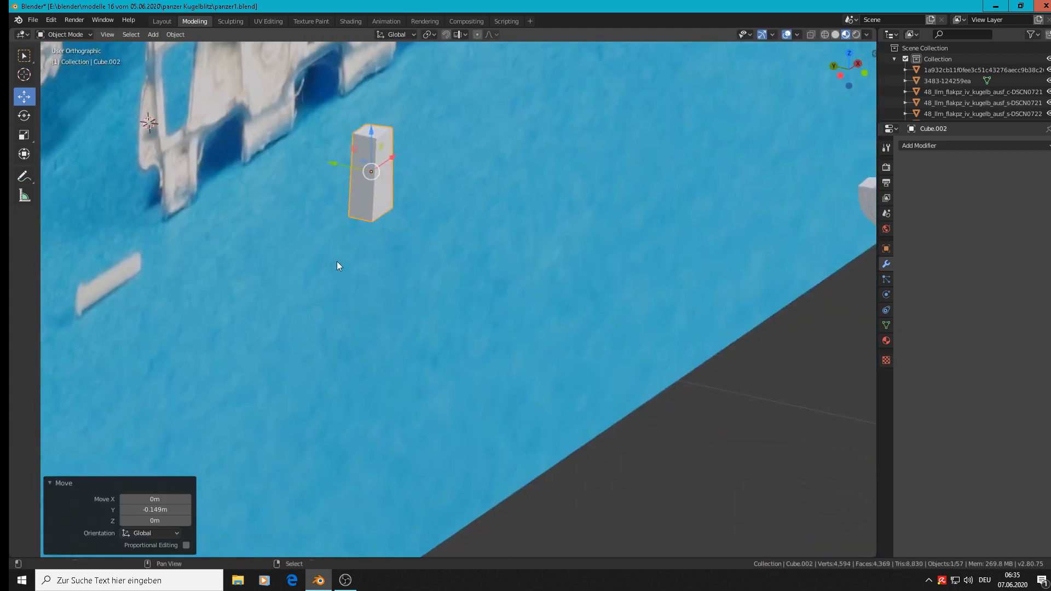
Step: Move the tapered block -0.365 m along Y to the side plate and raise it 0.0165 m along Z
{"action": "scroll", "coordinate": [350, 260], "scroll_direction": "down", "scroll_amount": 3}
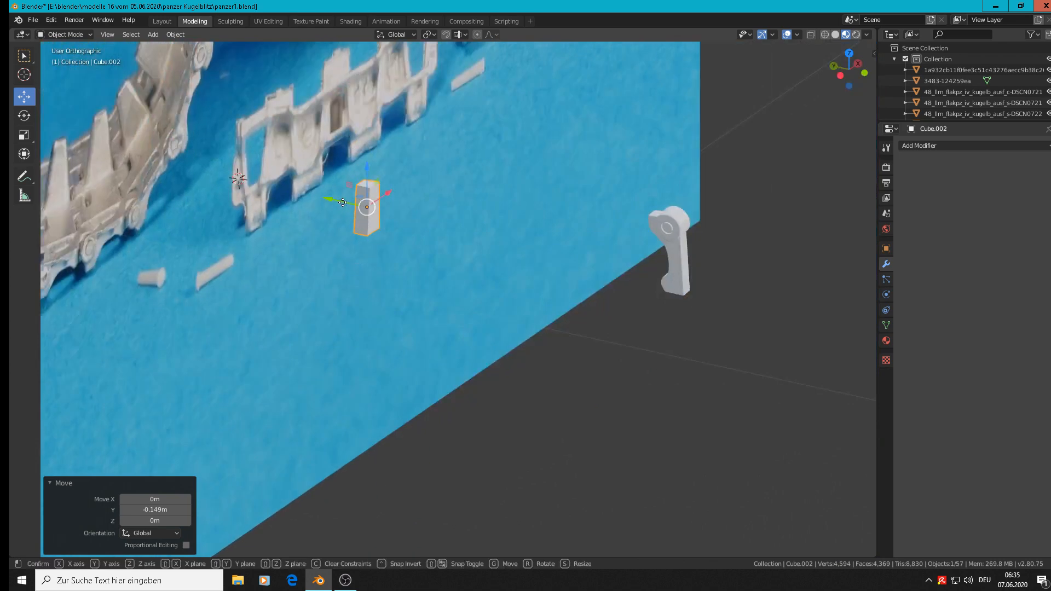
{"action": "left_click_drag", "start_coordinate": [342, 204], "coordinate": [655, 280]}
{"action": "scroll", "coordinate": [182, 160], "scroll_direction": "up", "scroll_amount": 6}
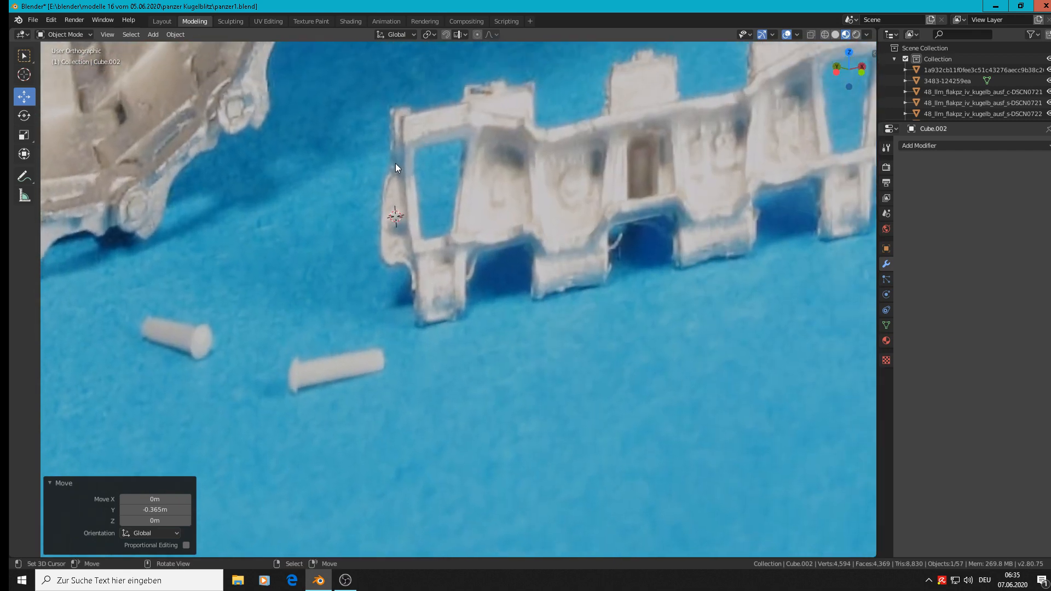
{"action": "scroll", "coordinate": [393, 181], "scroll_direction": "down", "scroll_amount": 6}
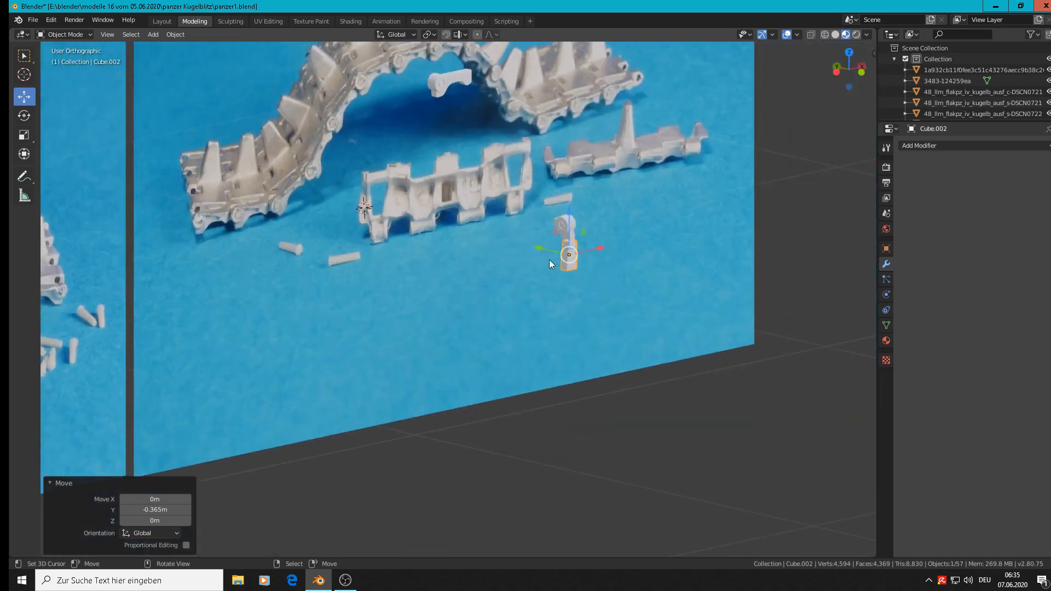
{"action": "scroll", "coordinate": [549, 259], "scroll_direction": "up", "scroll_amount": 5}
{"action": "left_click_drag", "start_coordinate": [577, 218], "coordinate": [584, 200]}
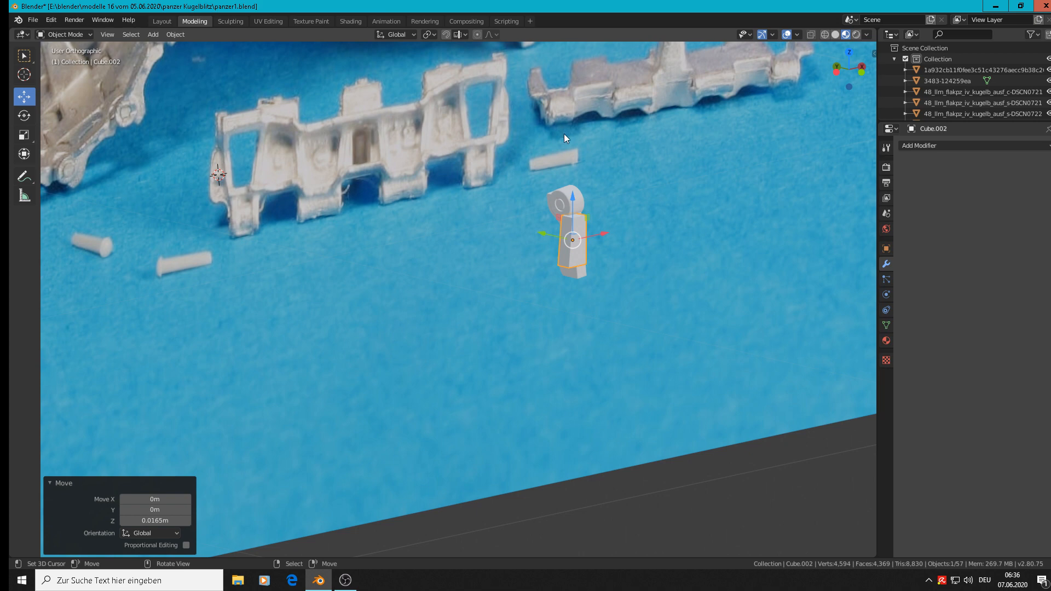
Step: Examine the link's end lugs in the neighbouring track photos and compare the block with the photographed lug in front view
{"action": "middle_click_drag", "start_coordinate": [583, 246], "coordinate": [483, 228]}
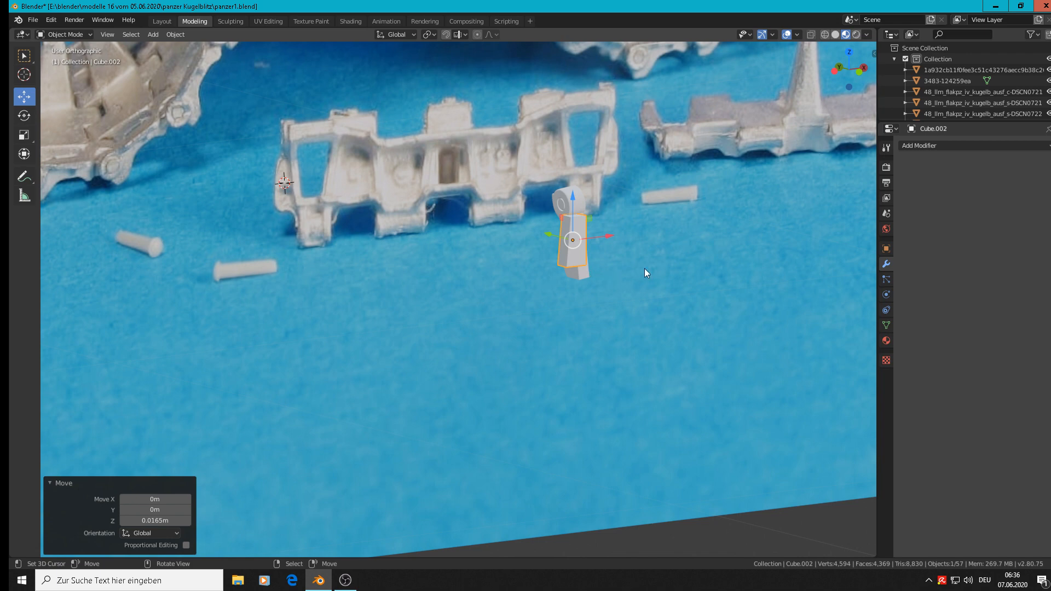
{"action": "scroll", "coordinate": [616, 206], "scroll_direction": "down", "scroll_amount": 3}
{"action": "scroll", "coordinate": [338, 247], "scroll_direction": "down", "scroll_amount": 2}
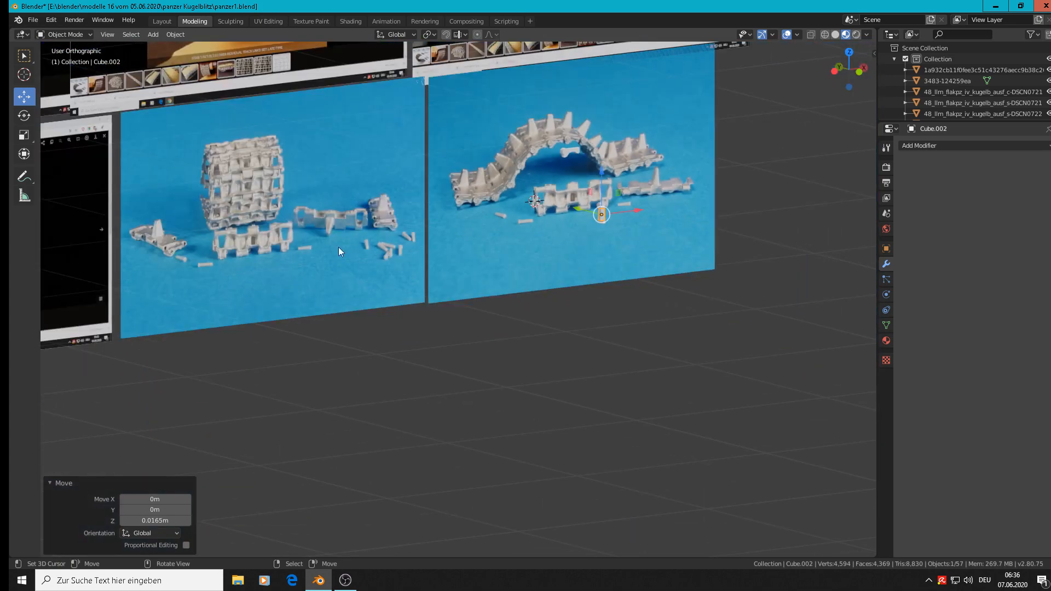
{"action": "scroll", "coordinate": [209, 232], "scroll_direction": "up", "scroll_amount": 8}
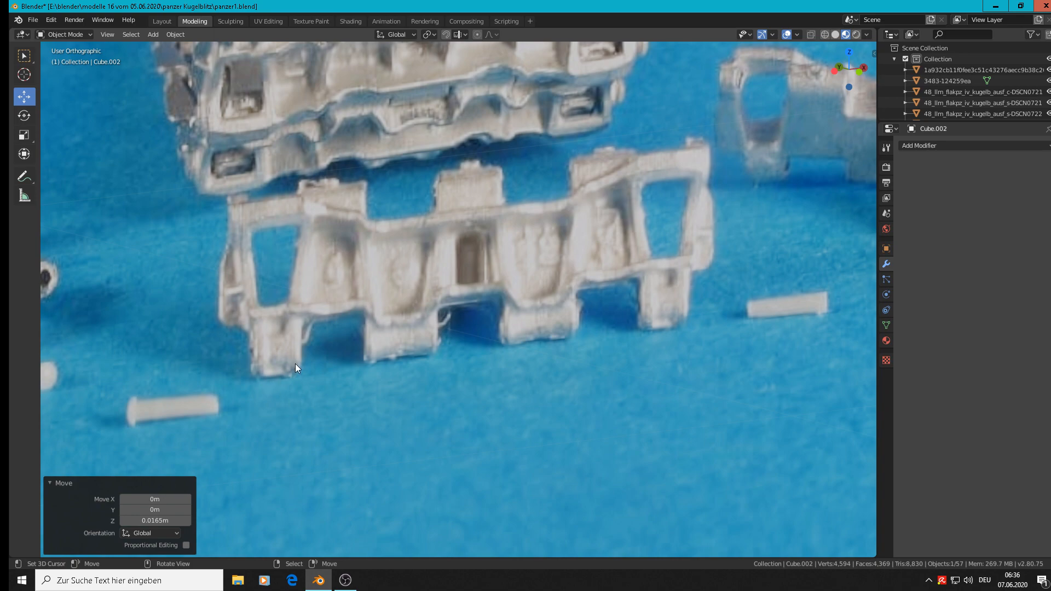
{"action": "scroll", "coordinate": [536, 336], "scroll_direction": "down", "scroll_amount": 6}
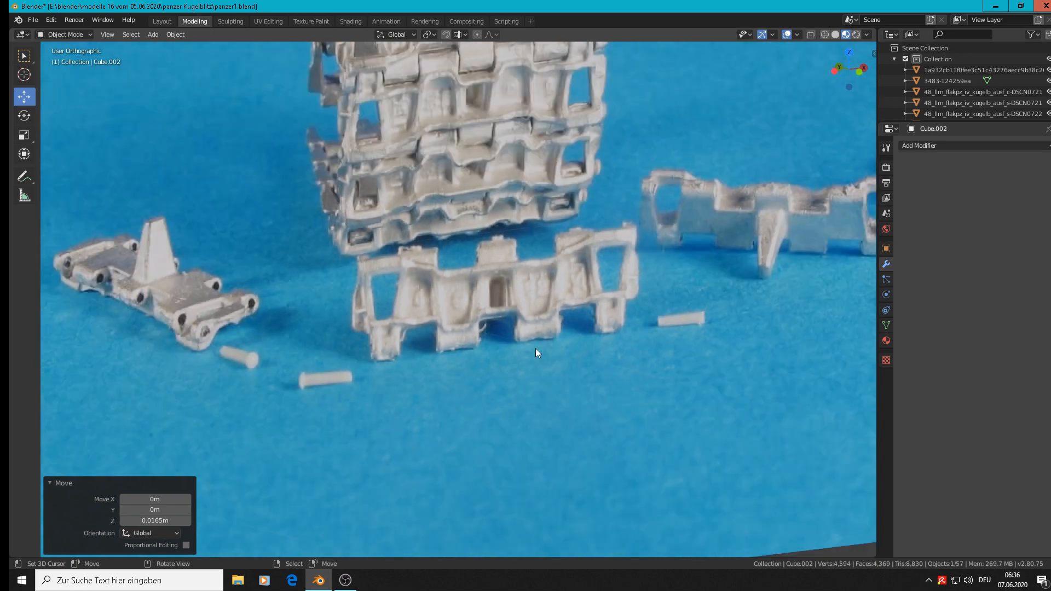
{"action": "scroll", "coordinate": [832, 331], "scroll_direction": "down", "scroll_amount": 2}
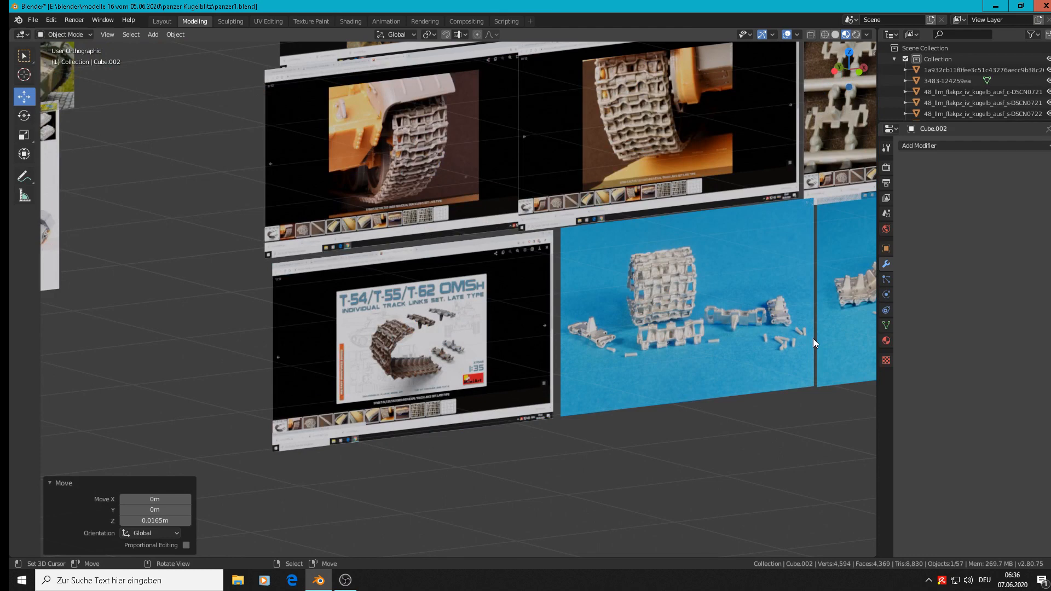
{"action": "key", "text": "KP_1"}
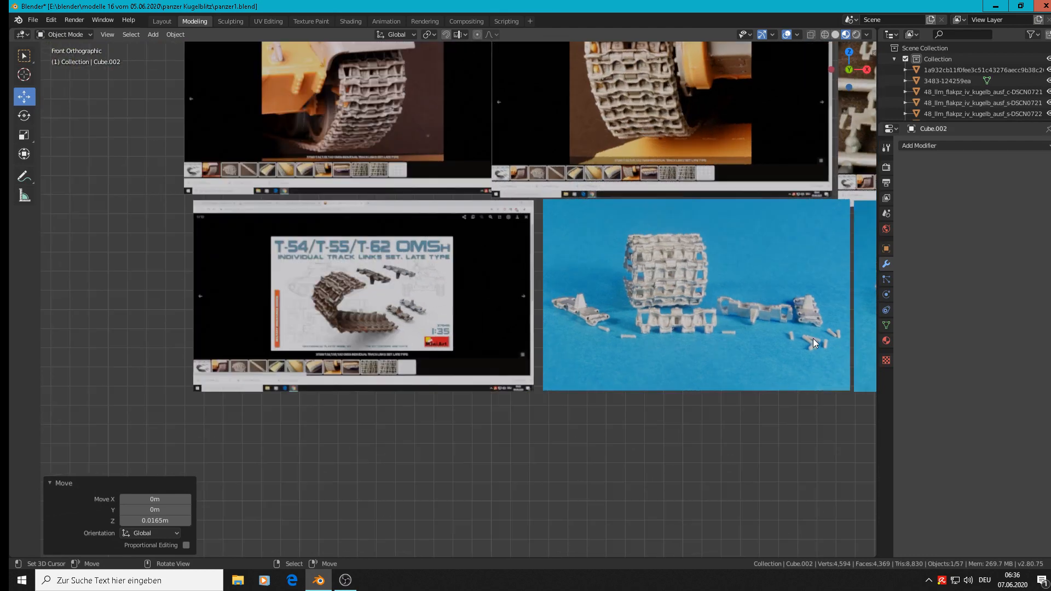
{"action": "scroll", "coordinate": [695, 306], "scroll_direction": "up", "scroll_amount": 3}
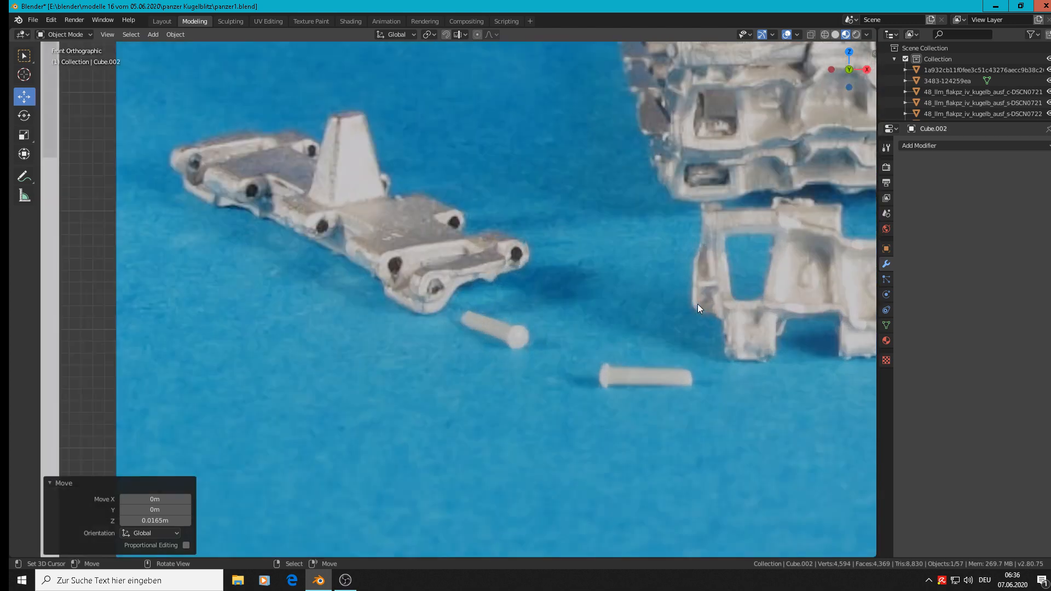
{"action": "scroll", "coordinate": [773, 343], "scroll_direction": "down", "scroll_amount": 2}
{"action": "middle_click_drag", "start_coordinate": [830, 393], "coordinate": [625, 290], "text": "shift"}
{"action": "scroll", "coordinate": [625, 290], "scroll_direction": "down", "scroll_amount": 4}
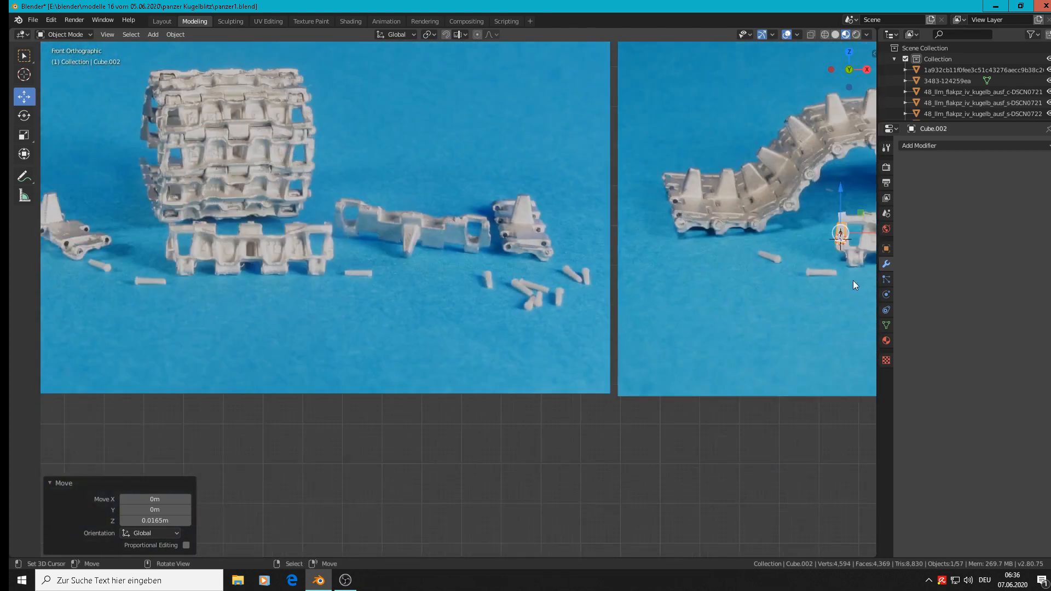
{"action": "middle_click_drag", "start_coordinate": [768, 281], "coordinate": [398, 311], "text": "shift"}
{"action": "scroll", "coordinate": [484, 281], "scroll_direction": "up", "scroll_amount": 9}
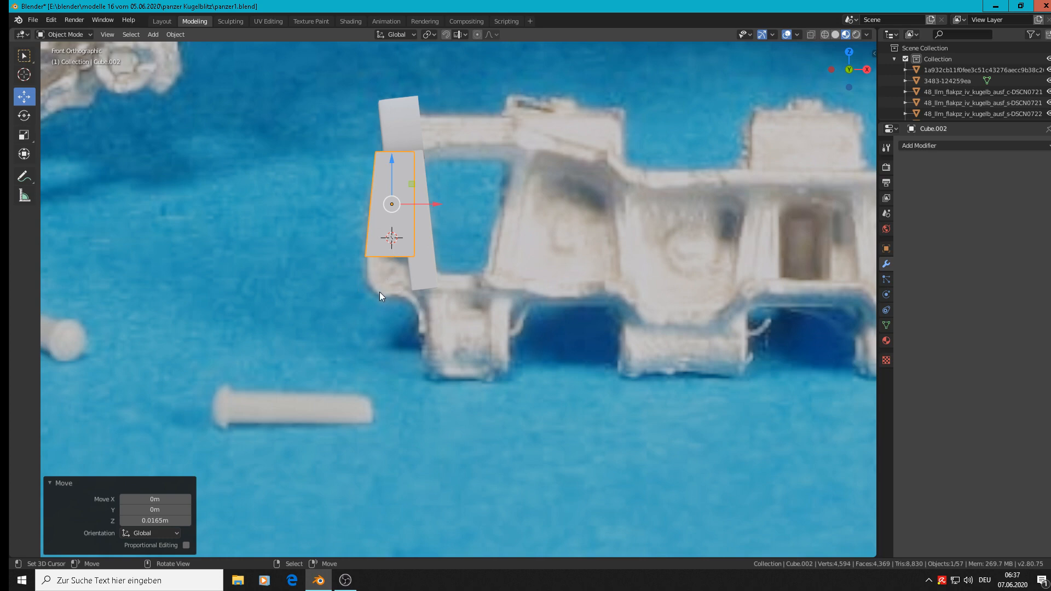
Step: Extrude the block's bottom face -0.0183 m along Z to reach the lower end of the photographed lug
{"action": "scroll", "coordinate": [380, 291], "scroll_direction": "up", "scroll_amount": 4}
{"action": "middle_click_drag", "start_coordinate": [382, 277], "coordinate": [404, 227]}
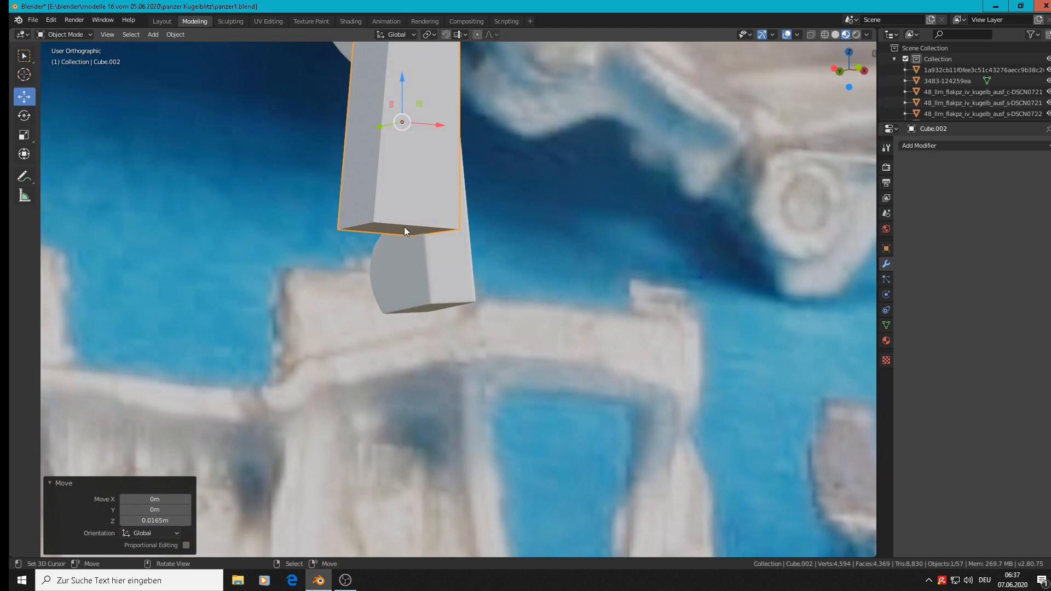
{"action": "key", "text": "Tab"}
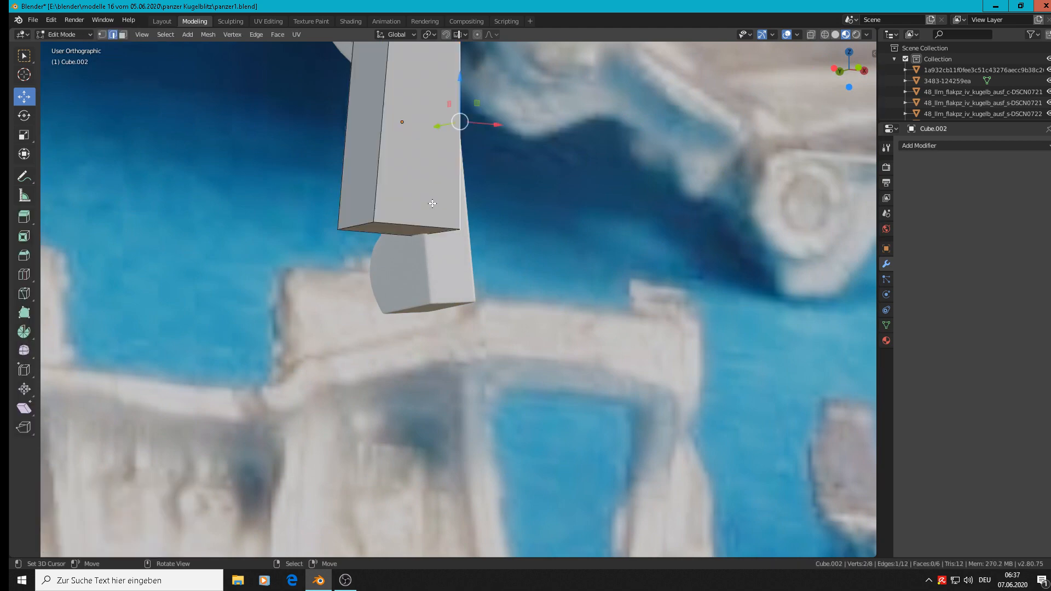
{"action": "left_click", "coordinate": [122, 34]}
{"action": "left_click", "coordinate": [396, 227]}
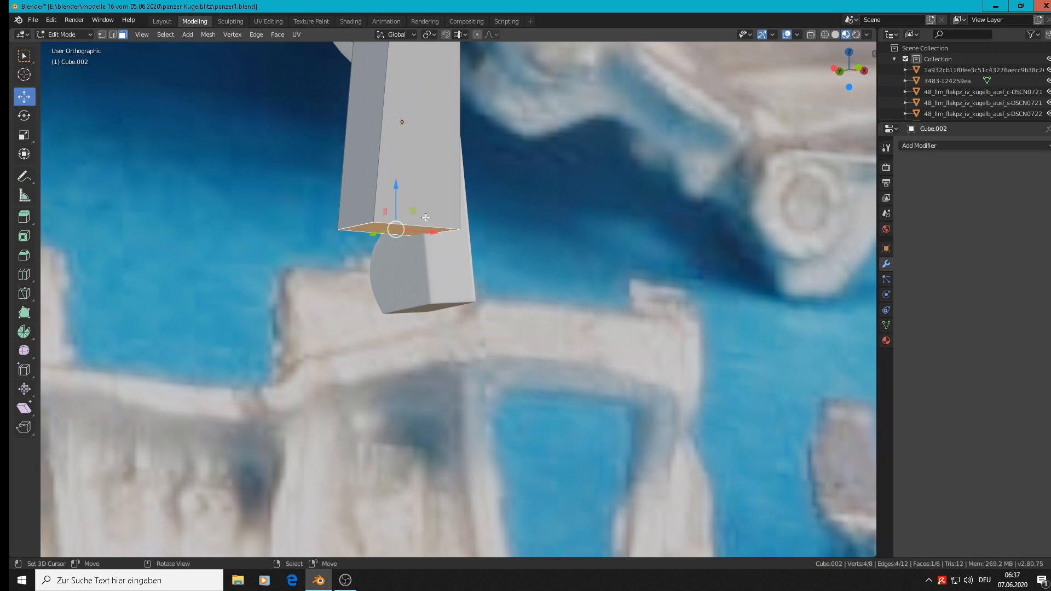
{"action": "key", "text": "KP_1"}
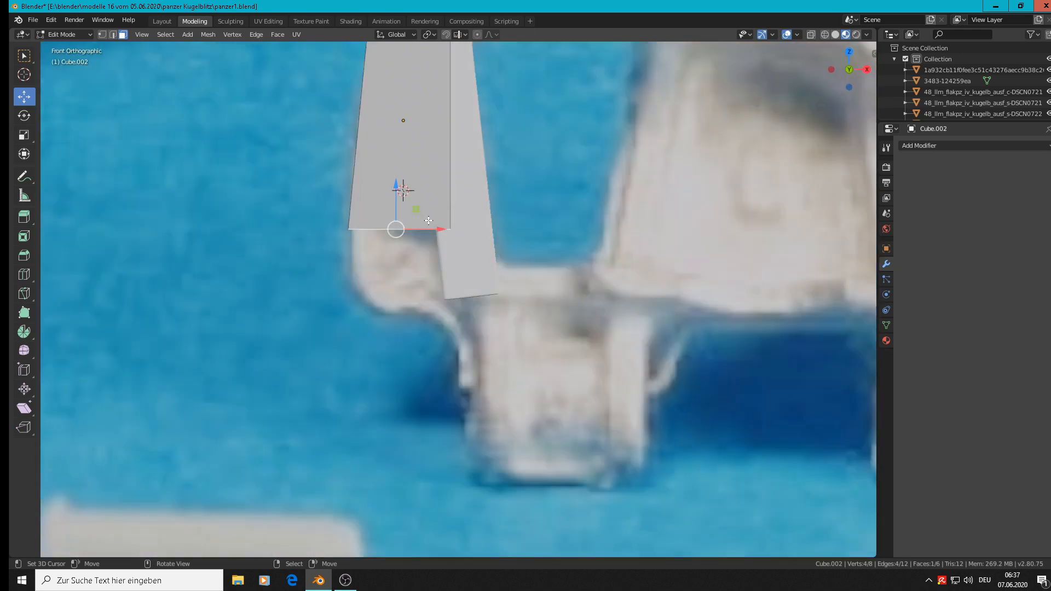
{"action": "key", "text": "e"}
{"action": "key", "text": "Escape"}
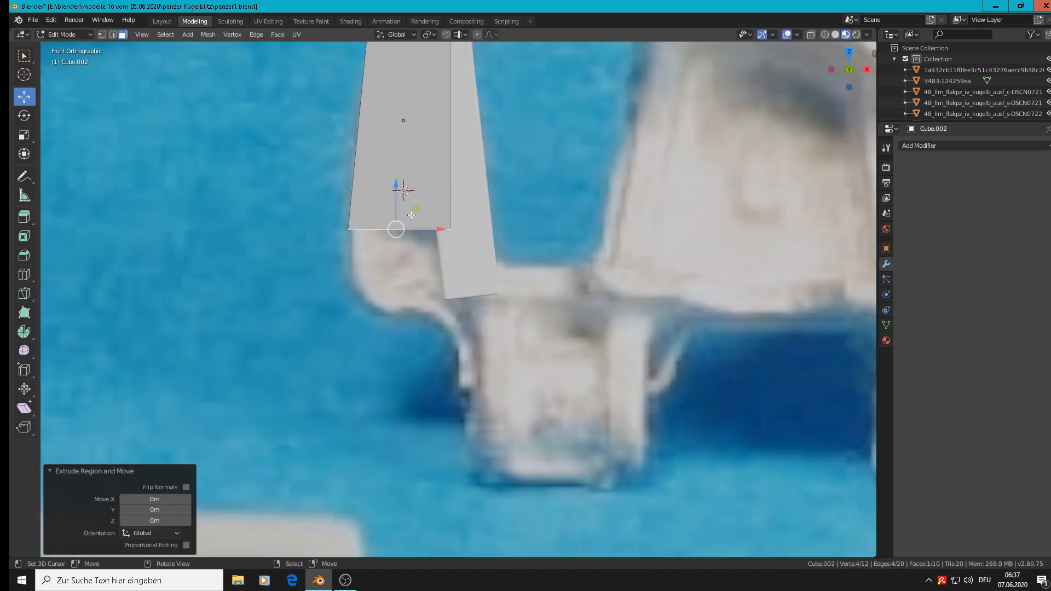
{"action": "key", "text": "g"}
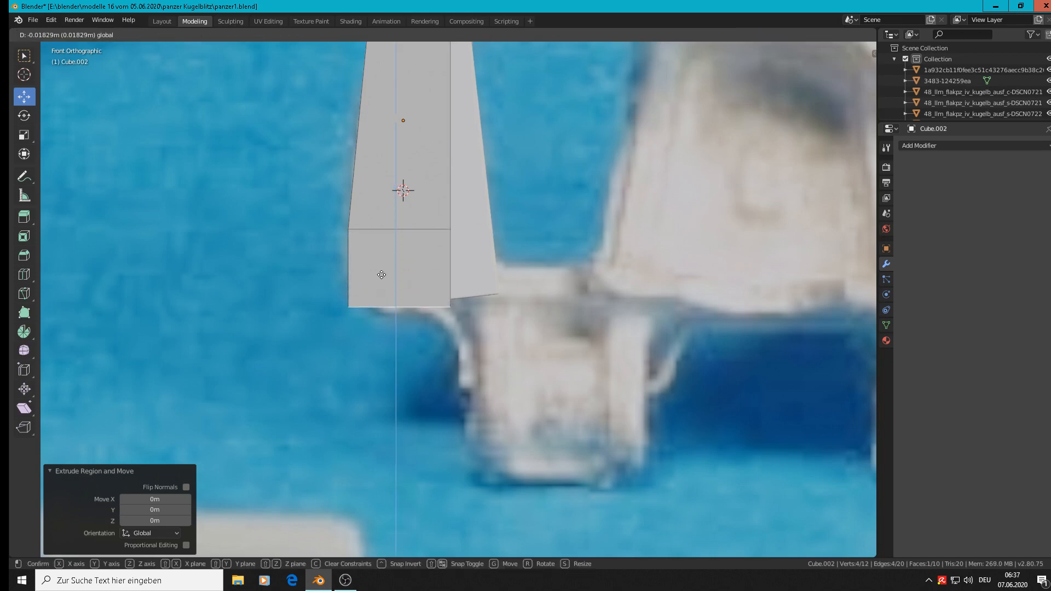
{"action": "left_click", "coordinate": [382, 274]}
Step: Move the extrusion's lower outer edge 0.00747 m along X to bevel the block's outer corner like the photo
{"action": "middle_click_drag", "start_coordinate": [362, 332], "coordinate": [456, 340]}
{"action": "left_click", "coordinate": [113, 34]}
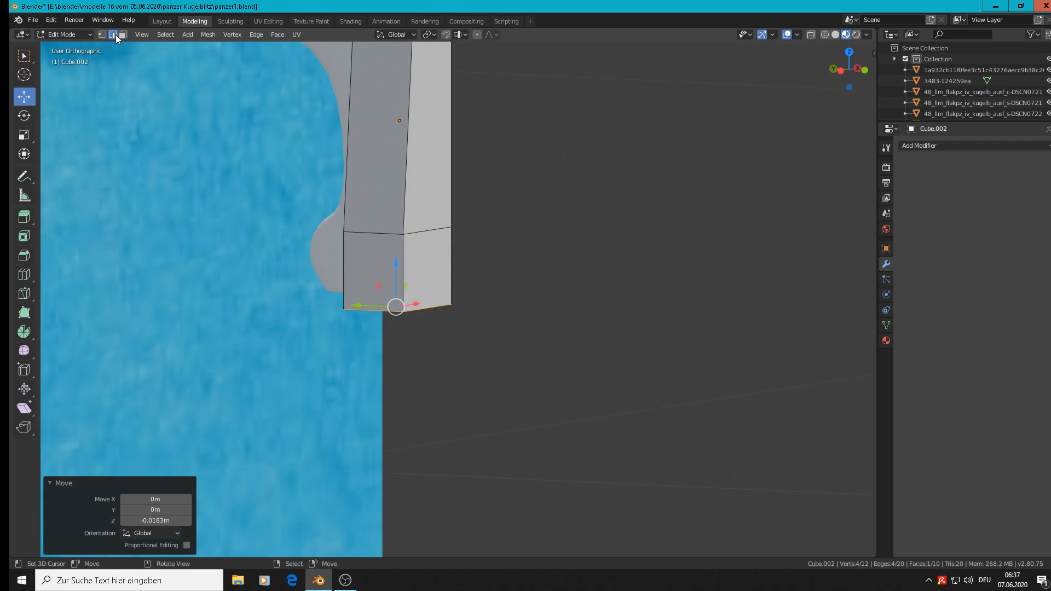
{"action": "left_click", "coordinate": [371, 308]}
{"action": "middle_click_drag", "start_coordinate": [371, 307], "coordinate": [404, 365]}
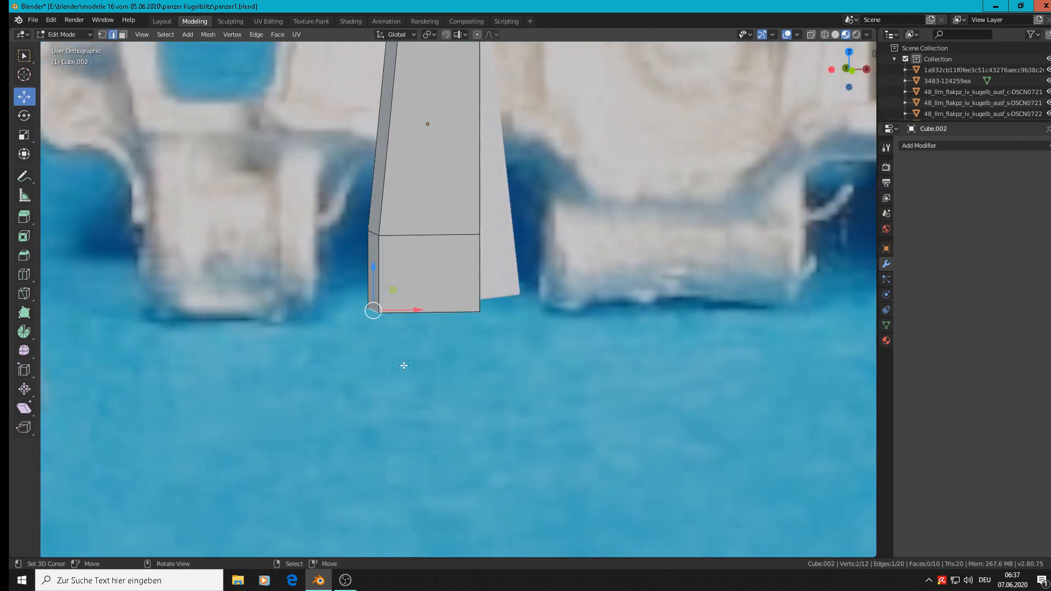
{"action": "key", "text": "KP_1"}
{"action": "left_click_drag", "start_coordinate": [426, 311], "coordinate": [458, 312]}
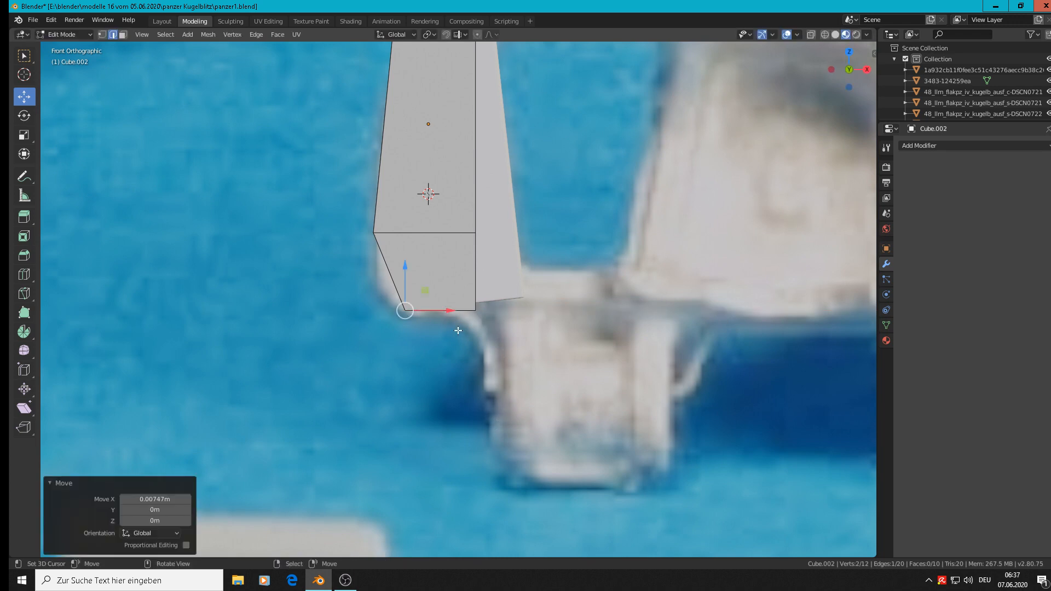
Step: Add one lengthwise loop cut to the block and slide it towards the straight inner side with a factor of 0.449
{"action": "scroll", "coordinate": [461, 329], "scroll_direction": "down", "scroll_amount": 2}
{"action": "scroll", "coordinate": [468, 308], "scroll_direction": "up", "scroll_amount": 1}
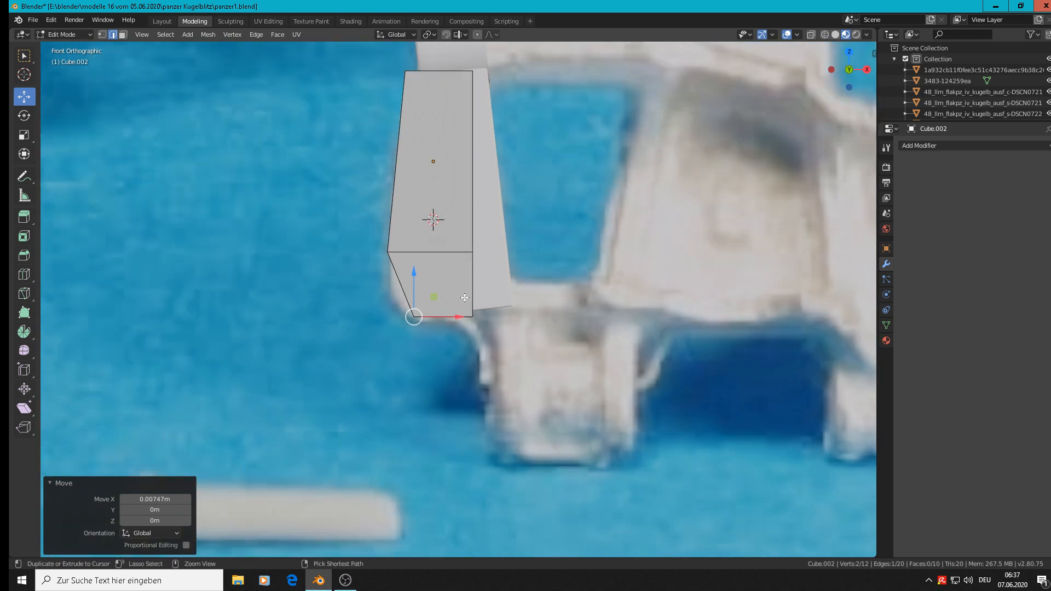
{"action": "key", "text": "ctrl+r"}
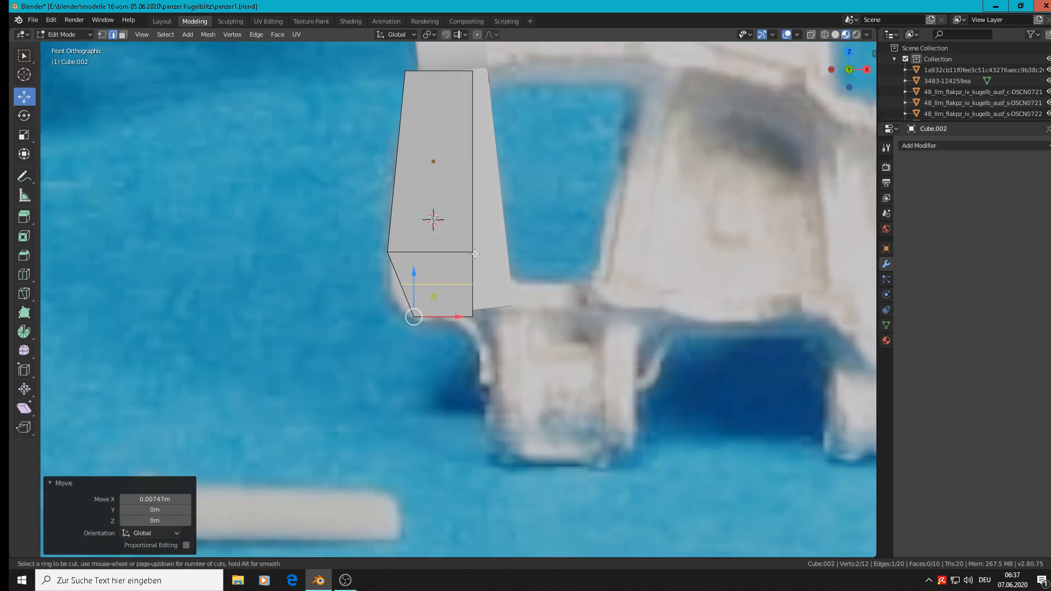
{"action": "left_click", "coordinate": [444, 236]}
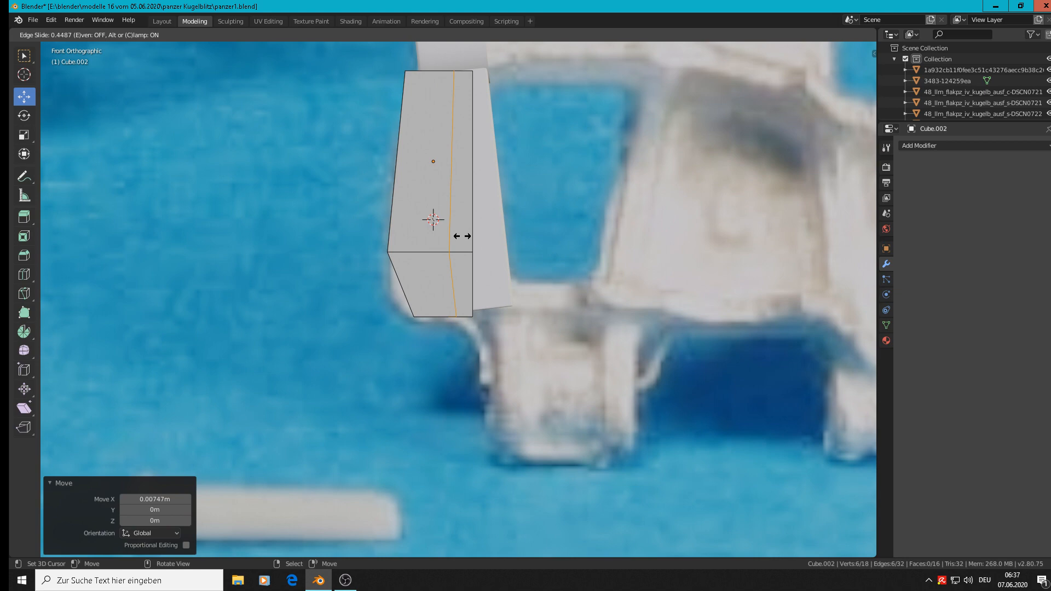
{"action": "left_click", "coordinate": [463, 237]}
Step: Extrude the narrow bottom face beside the straight inner side downward about 0.0155 m along Z
{"action": "scroll", "coordinate": [462, 391], "scroll_direction": "up", "scroll_amount": 3}
{"action": "scroll", "coordinate": [471, 350], "scroll_direction": "up", "scroll_amount": 1}
{"action": "middle_click_drag", "start_coordinate": [471, 350], "coordinate": [478, 345]}
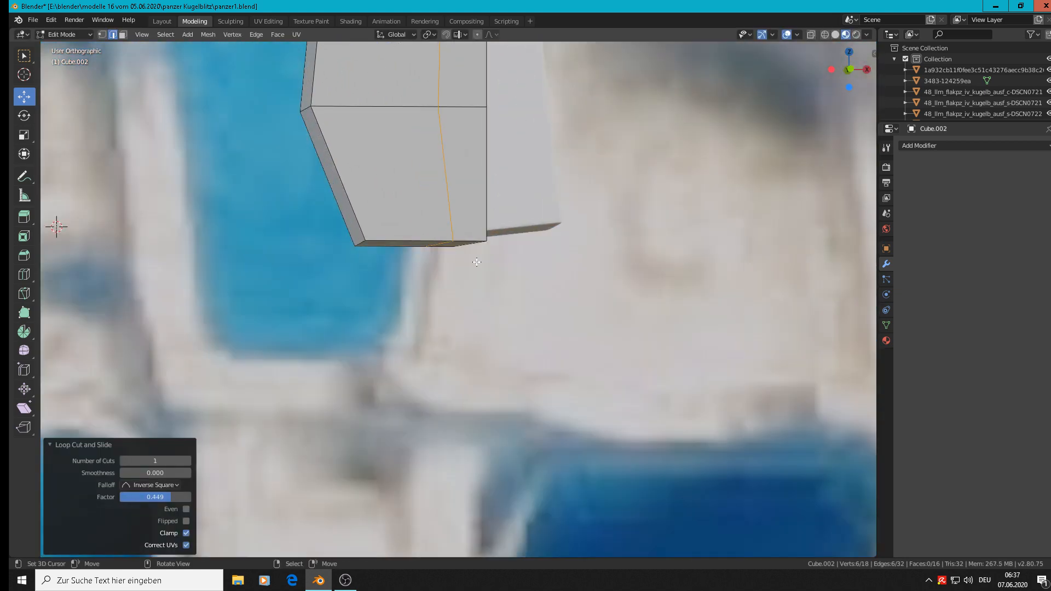
{"action": "key", "text": "3"}
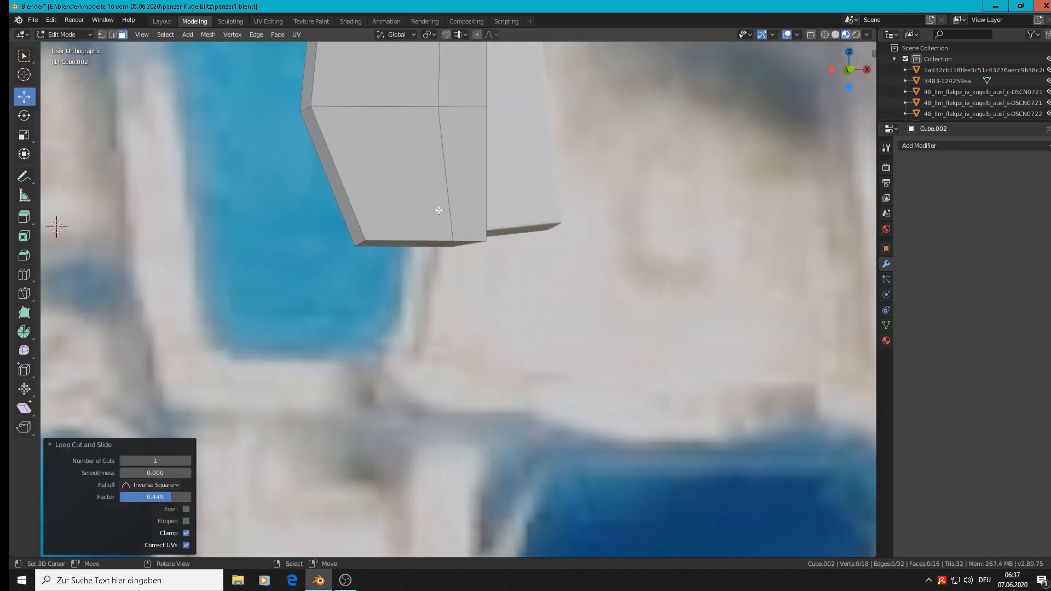
{"action": "left_click", "coordinate": [457, 244]}
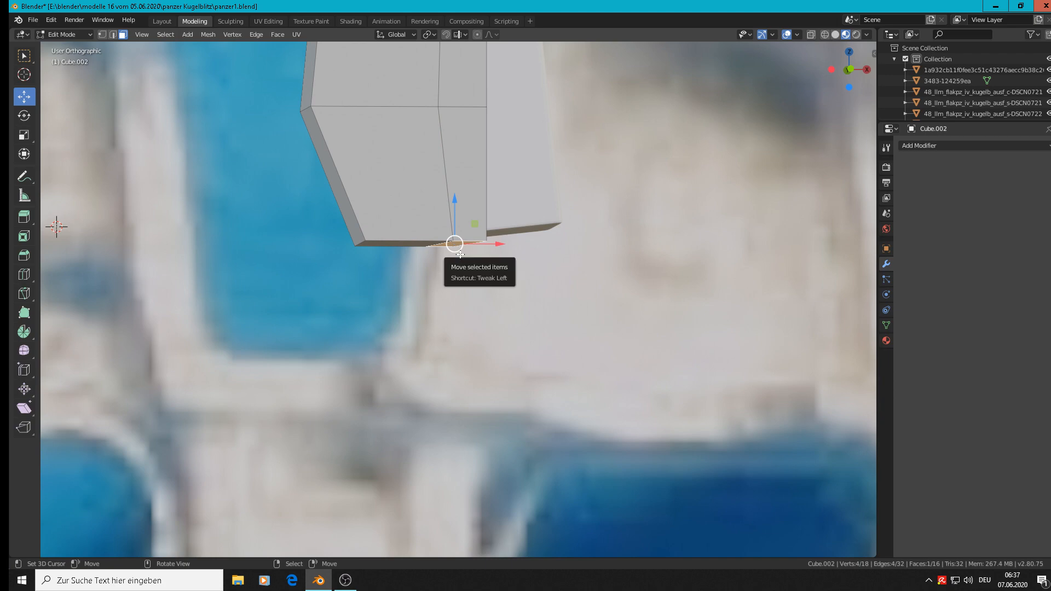
{"action": "key", "text": "e"}
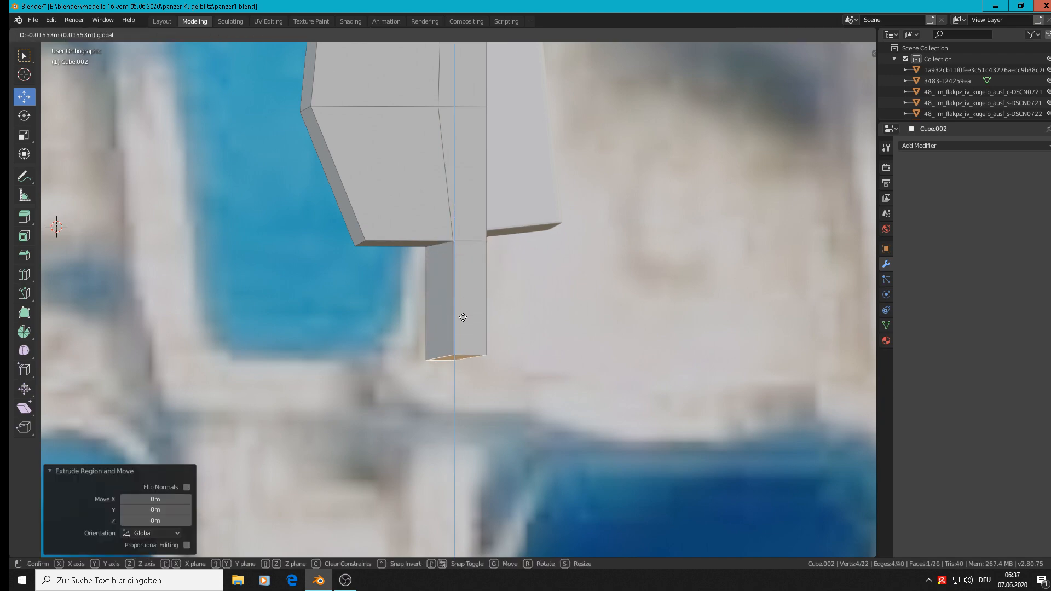
{"action": "left_click_drag", "start_coordinate": [463, 318], "coordinate": [463, 318]}
{"action": "scroll", "coordinate": [517, 305], "scroll_direction": "down", "scroll_amount": 7}
{"action": "middle_click_drag", "start_coordinate": [566, 359], "coordinate": [546, 307]}
Step: Return to Object Mode and move the block -0.0429 m along Y, clear of the side plate
{"action": "key", "text": "Tab"}
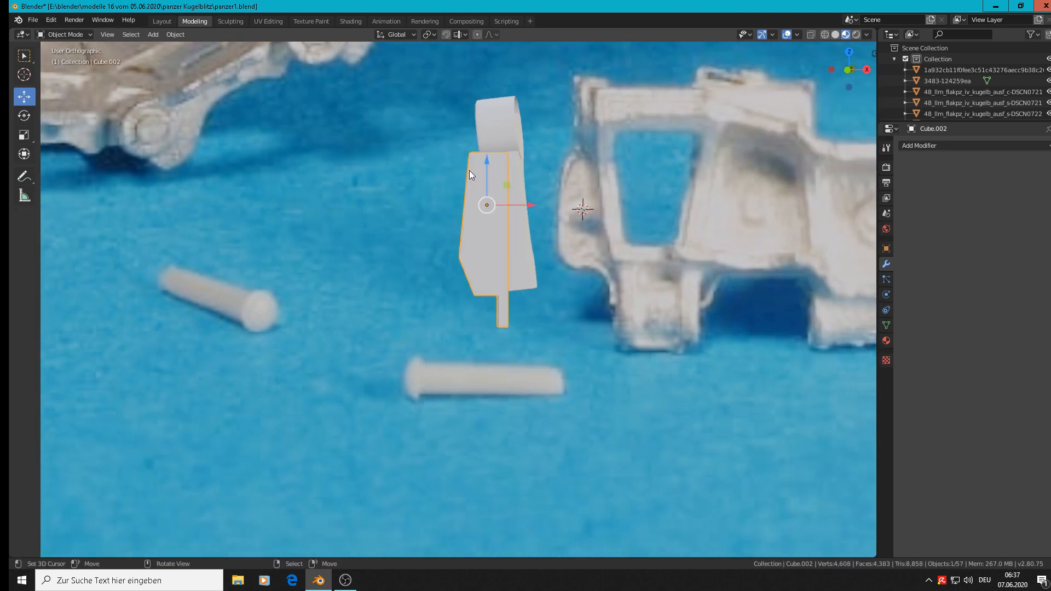
{"action": "middle_click_drag", "start_coordinate": [468, 169], "coordinate": [555, 228]}
{"action": "left_click_drag", "start_coordinate": [457, 193], "coordinate": [539, 223]}
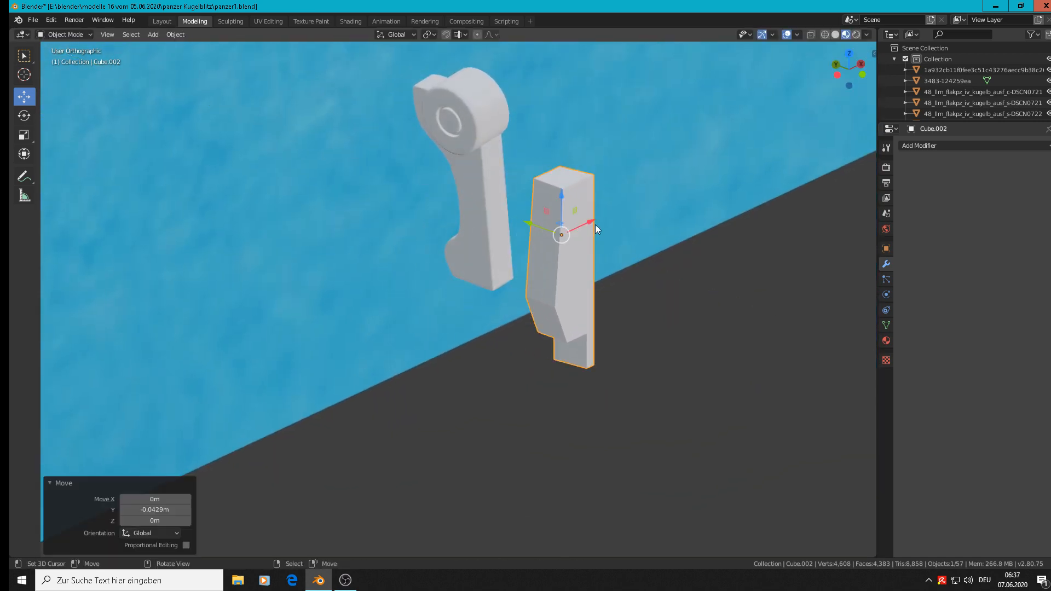
Step: Scale the block along Y by a factor of 0.334 to make it thinner
{"action": "key", "text": "s"}
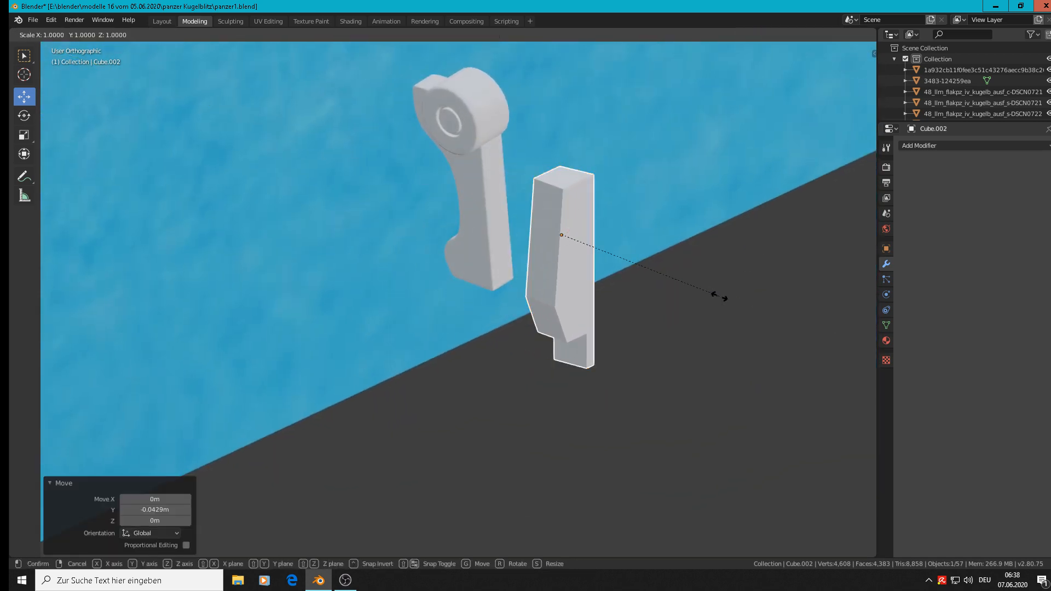
{"action": "key", "text": "y"}
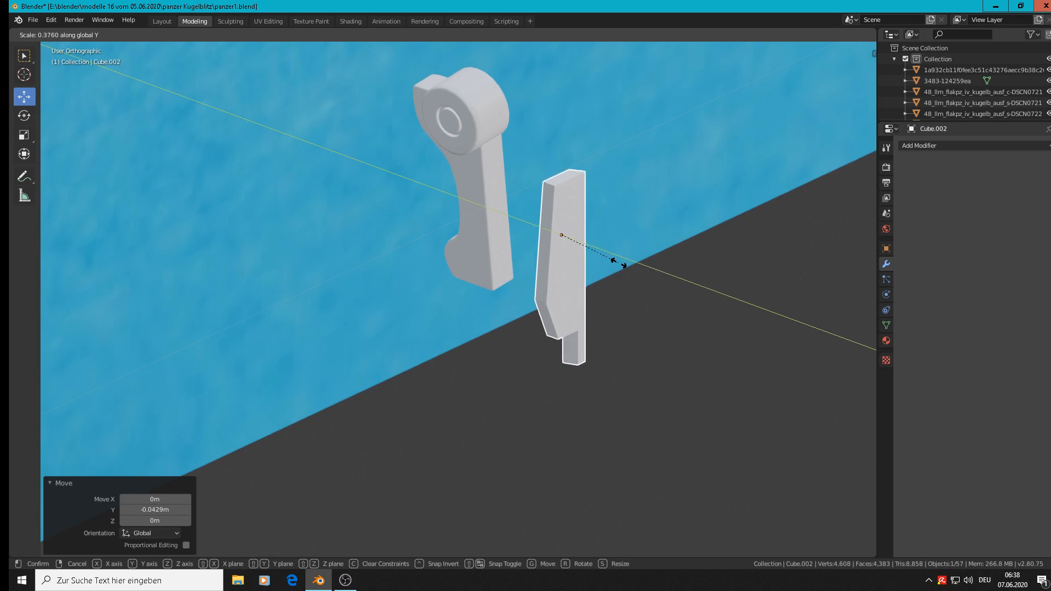
{"action": "left_click", "coordinate": [612, 261]}
Step: Add a Subdivision Surface modifier to the thinned block
{"action": "scroll", "coordinate": [845, 217], "scroll_direction": "up", "scroll_amount": 2}
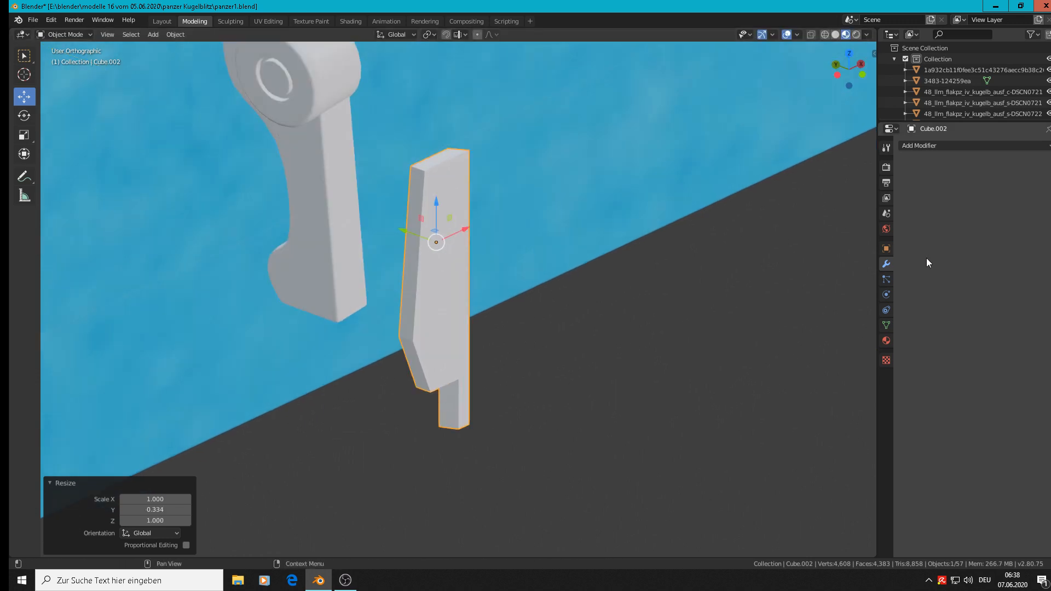
{"action": "left_click", "coordinate": [930, 145]}
{"action": "left_click", "coordinate": [862, 326]}
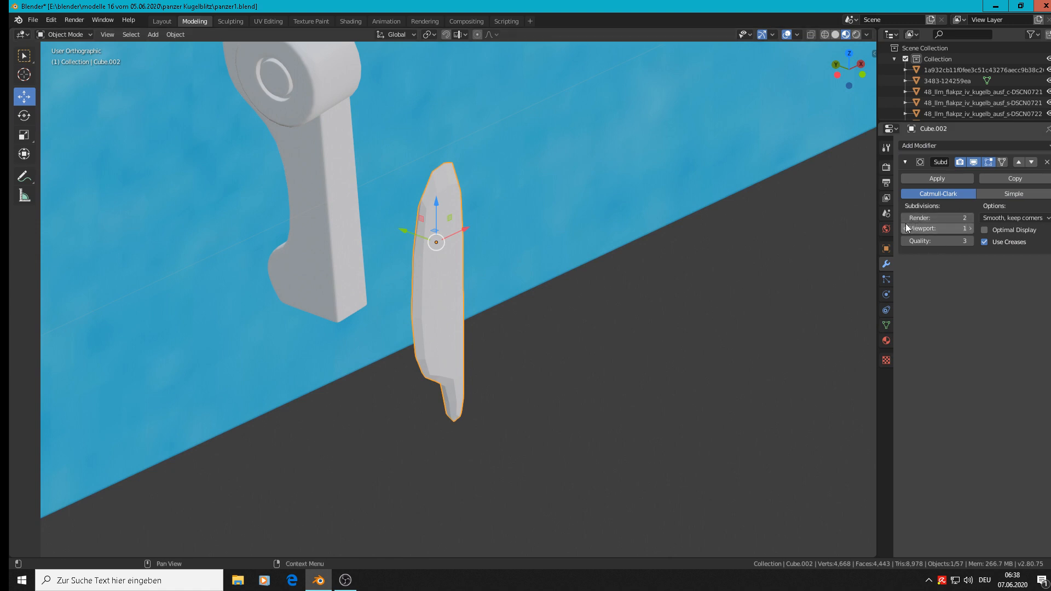
Step: Set the Subdivision Surface modifier's viewport level to 2 and enter Edit Mode on the block
{"action": "left_click", "coordinate": [970, 229]}
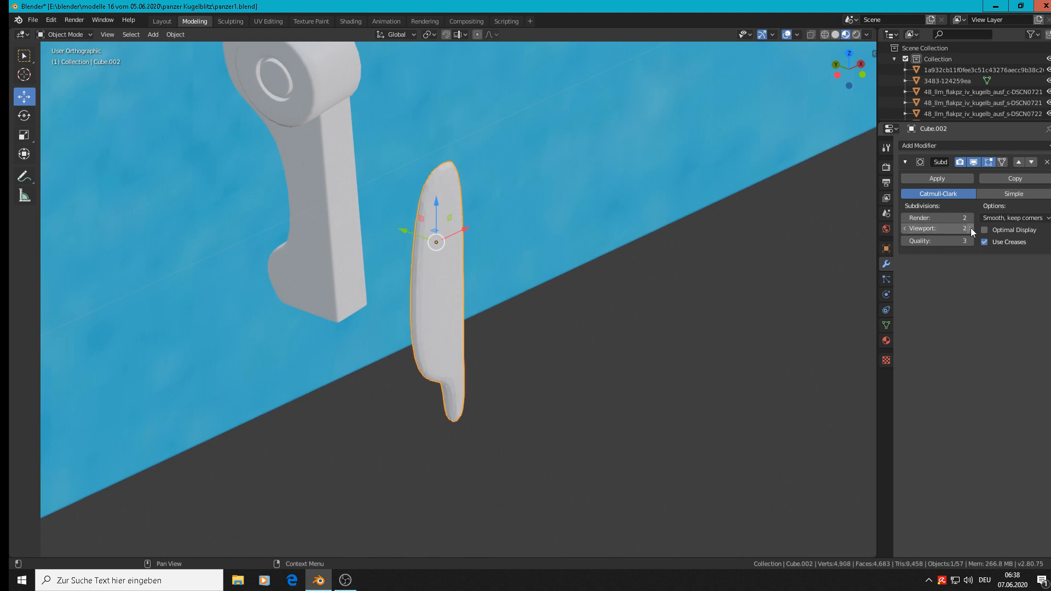
{"action": "scroll", "coordinate": [437, 199], "scroll_direction": "up", "scroll_amount": 2}
{"action": "key", "text": "Tab"}
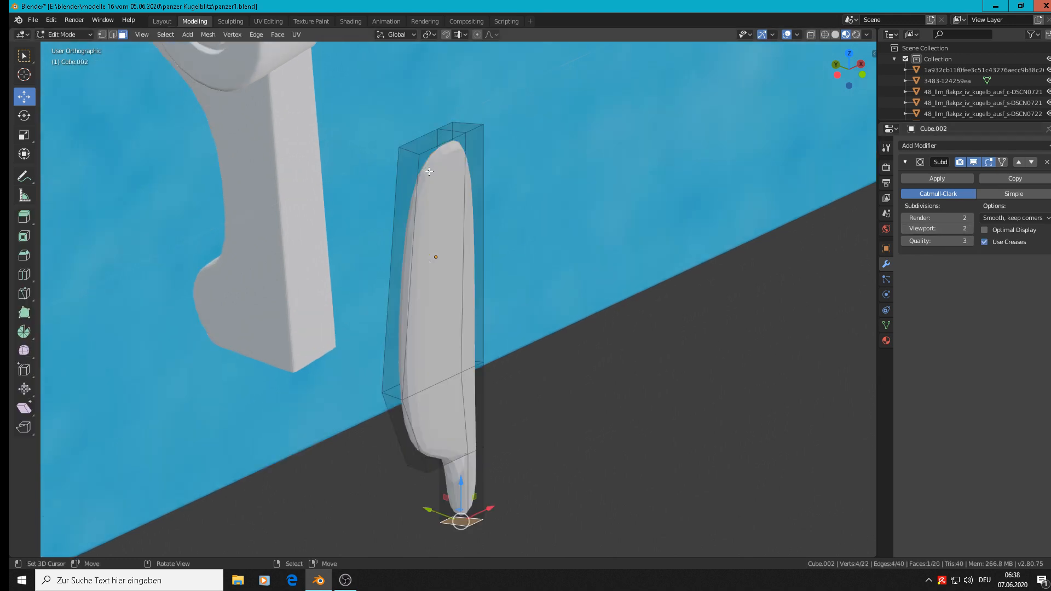
Step: Add two loop cuts across the block's thickness, one near each broad face, at slide factors 0.814 and about -0.69
{"action": "scroll", "coordinate": [438, 164], "scroll_direction": "up", "scroll_amount": 4}
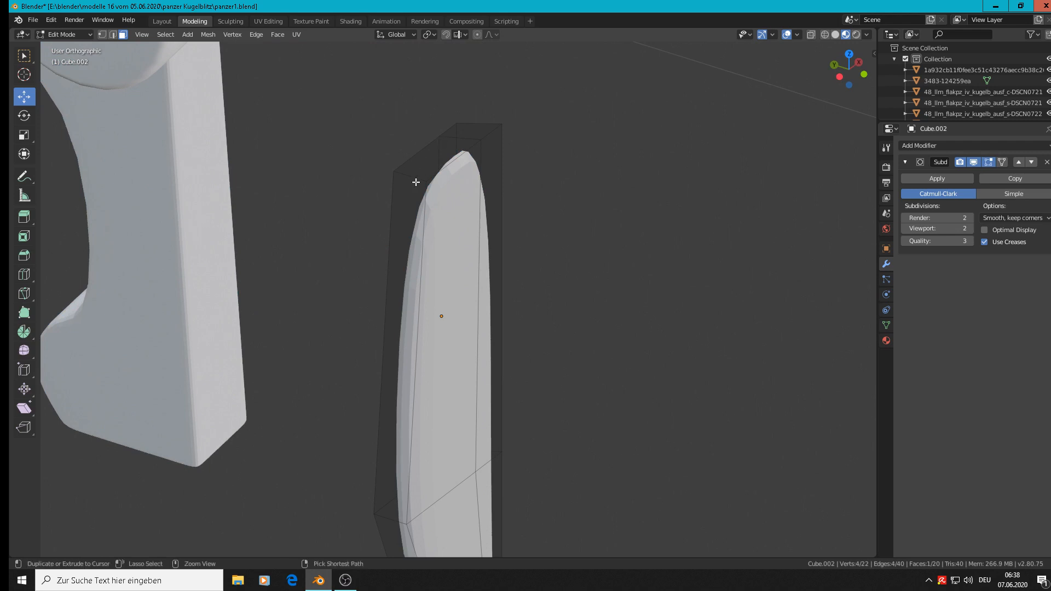
{"action": "key", "text": "ctrl+r"}
{"action": "left_click", "coordinate": [415, 181]}
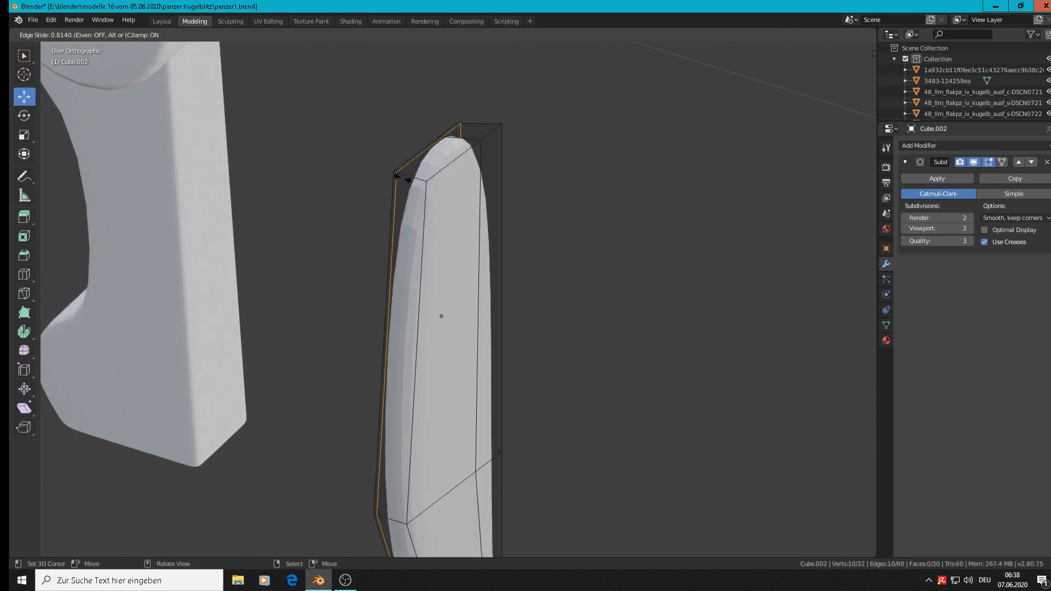
{"action": "left_click", "coordinate": [405, 179]}
{"action": "key", "text": "ctrl+r"}
{"action": "left_click", "coordinate": [430, 178]}
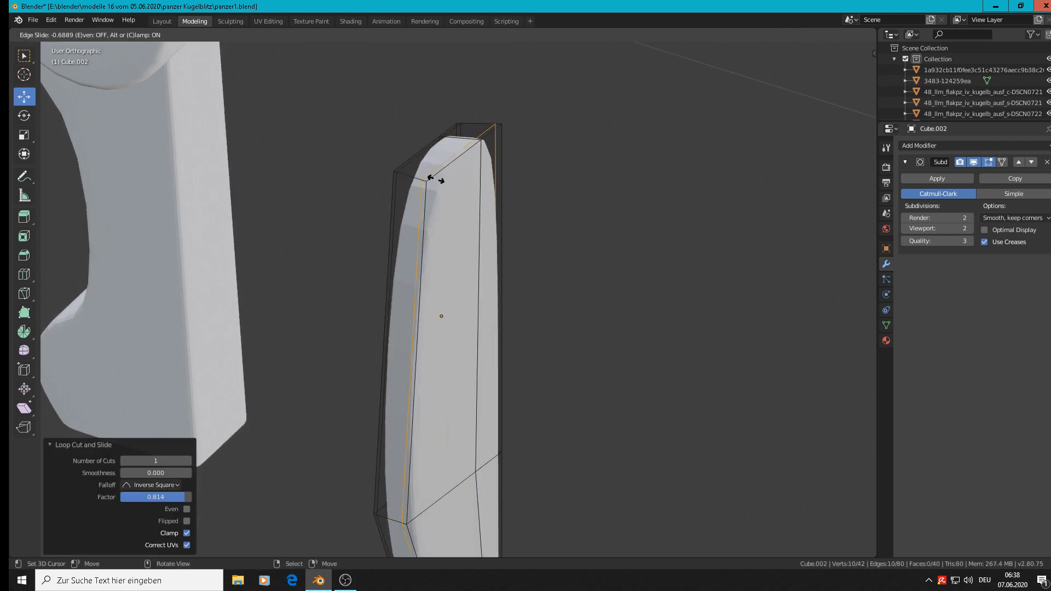
{"action": "left_click", "coordinate": [436, 178]}
Step: Return to Object Mode and, in front view, move the block -0.0596 m along X, away from the side plate
{"action": "key", "text": "Tab"}
{"action": "scroll", "coordinate": [601, 268], "scroll_direction": "down", "scroll_amount": 3}
{"action": "middle_click_drag", "start_coordinate": [599, 265], "coordinate": [503, 246]}
{"action": "key", "text": "KP_1"}
{"action": "scroll", "coordinate": [487, 252], "scroll_direction": "down", "scroll_amount": 4}
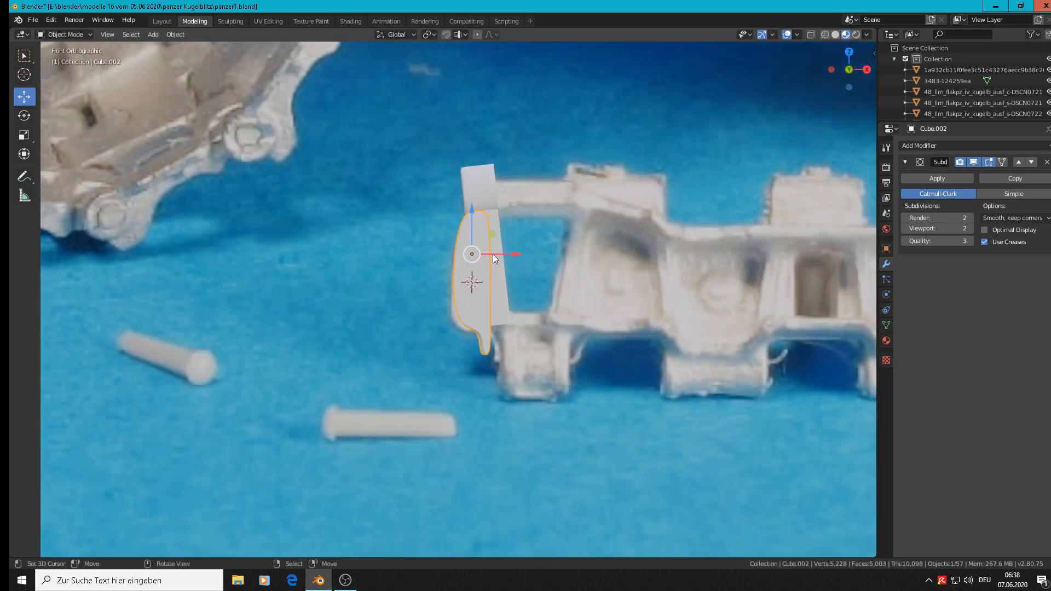
{"action": "left_click_drag", "start_coordinate": [516, 255], "coordinate": [417, 254]}
Step: Add a horizontal loop cut just below the block's upper end with slide factor 0.794
{"action": "scroll", "coordinate": [426, 256], "scroll_direction": "up", "scroll_amount": 4}
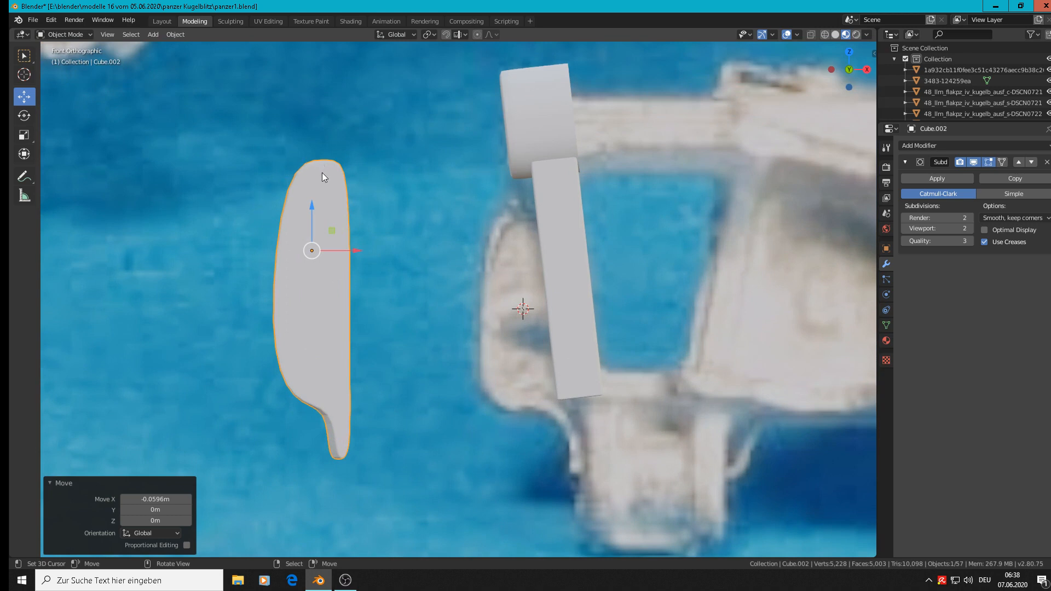
{"action": "key", "text": "Tab"}
{"action": "key", "text": "ctrl+r"}
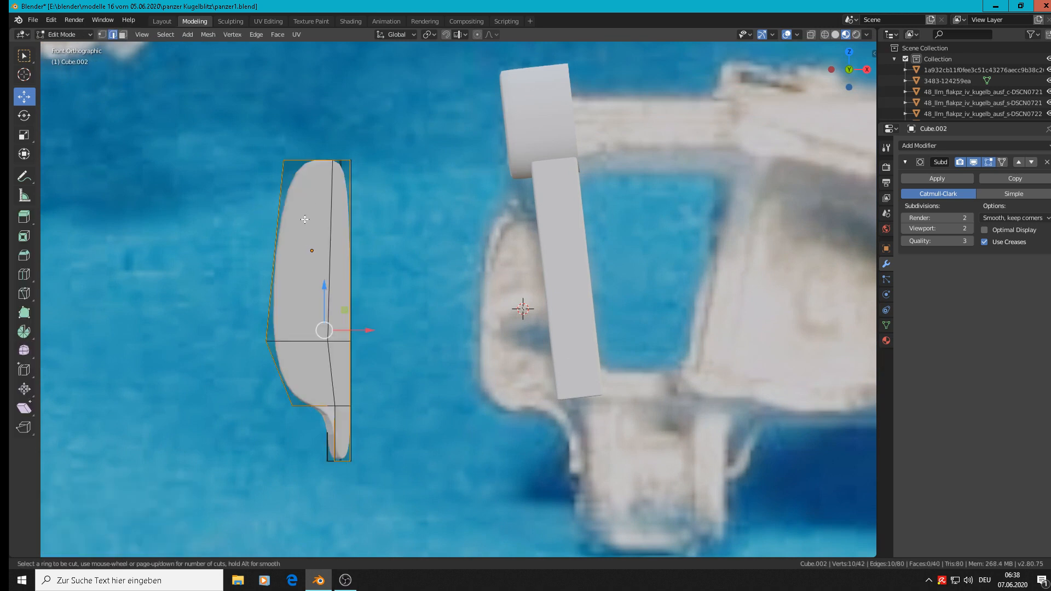
{"action": "left_click", "coordinate": [291, 220]}
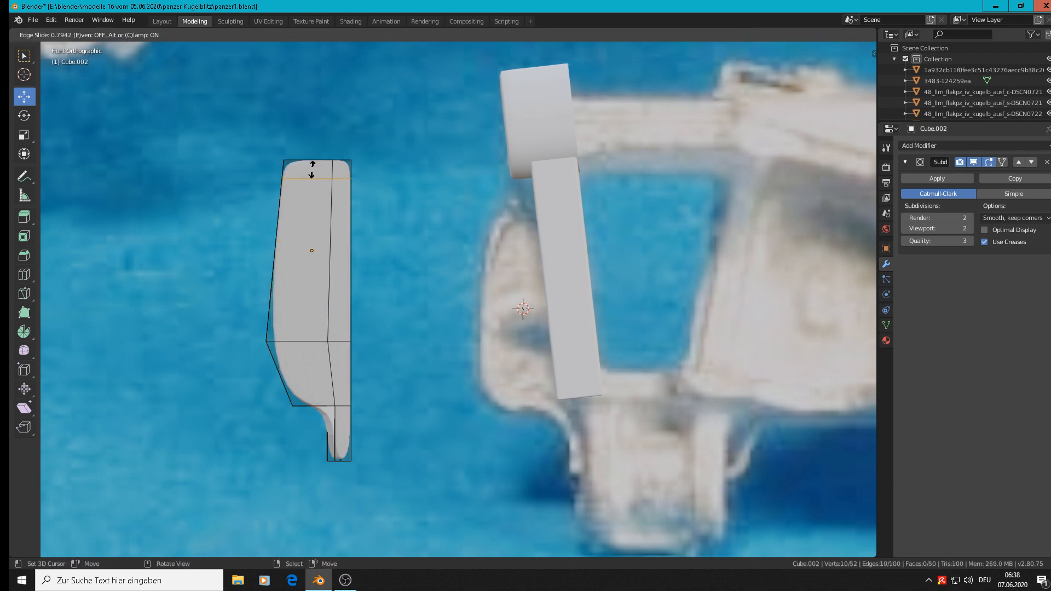
{"action": "left_click", "coordinate": [312, 169]}
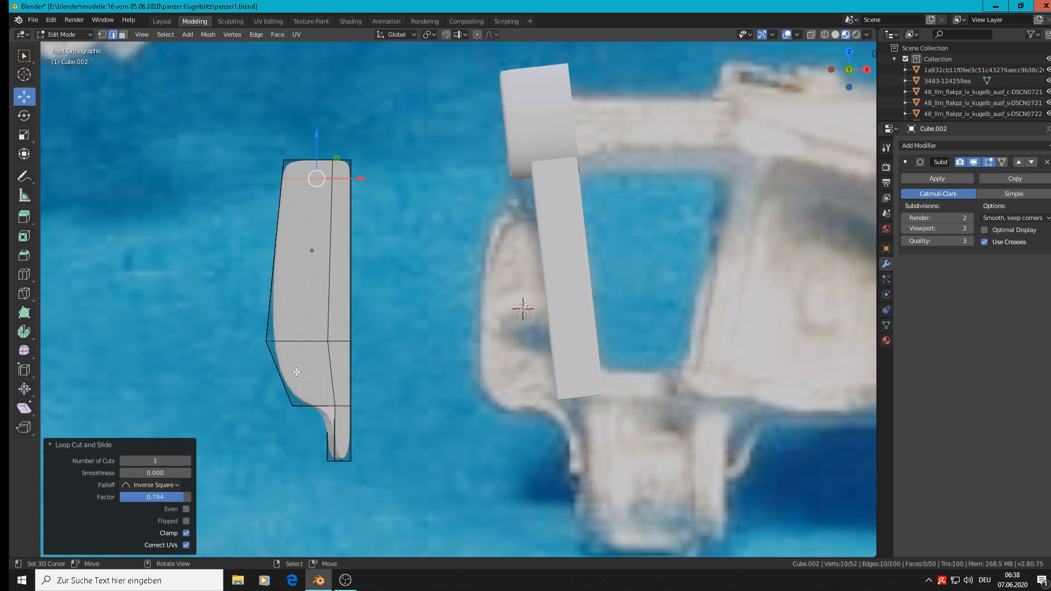
Step: Add a horizontal loop cut just above the outer bend in the block's lower part with slide factor -0.819
{"action": "key", "text": "ctrl+r"}
{"action": "left_click", "coordinate": [275, 305]}
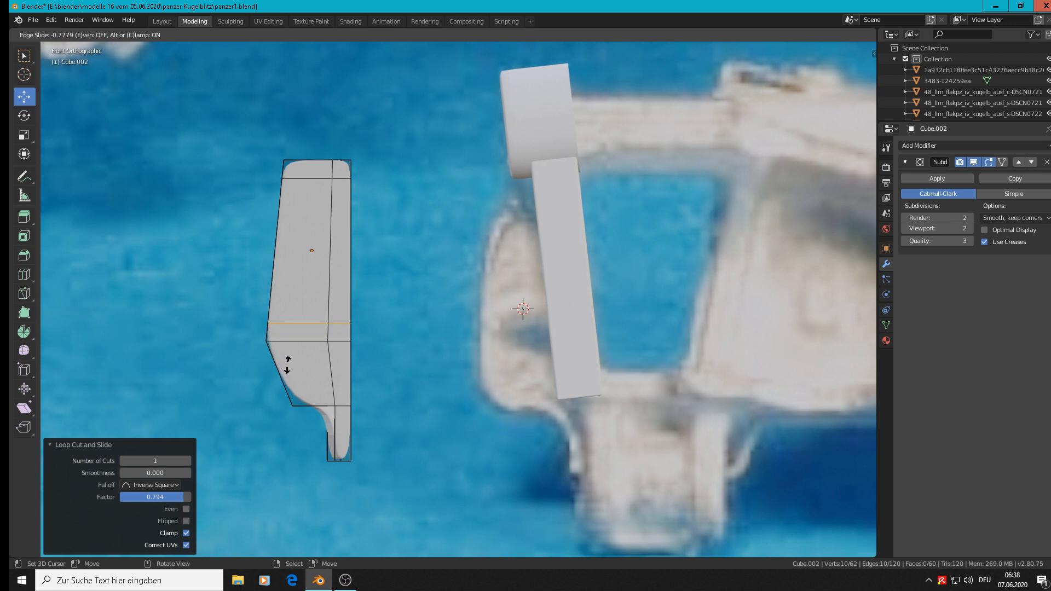
{"action": "left_click", "coordinate": [287, 366]}
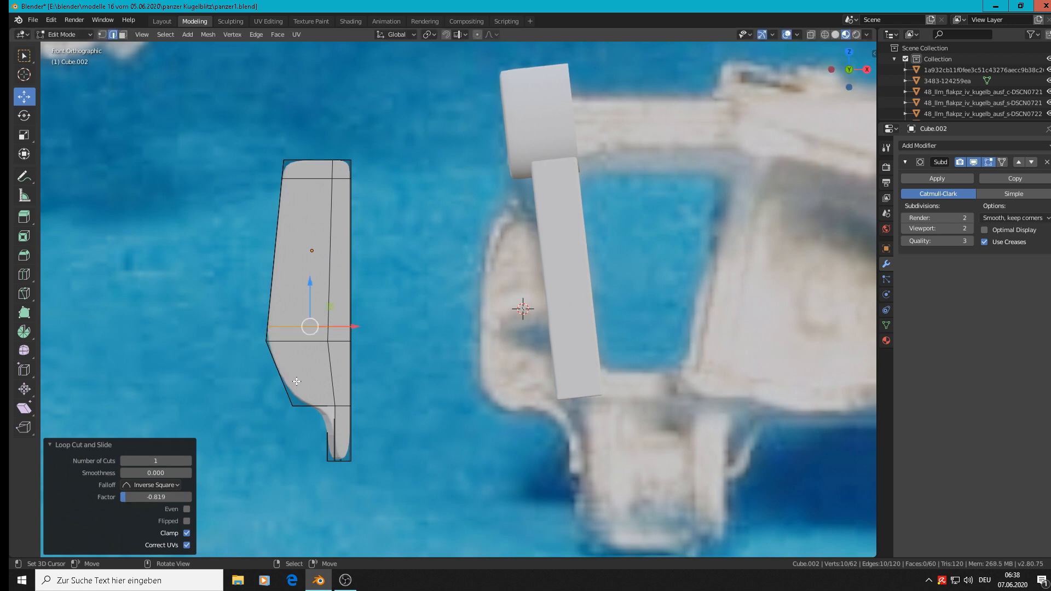
{"action": "key", "text": "ctrl+r"}
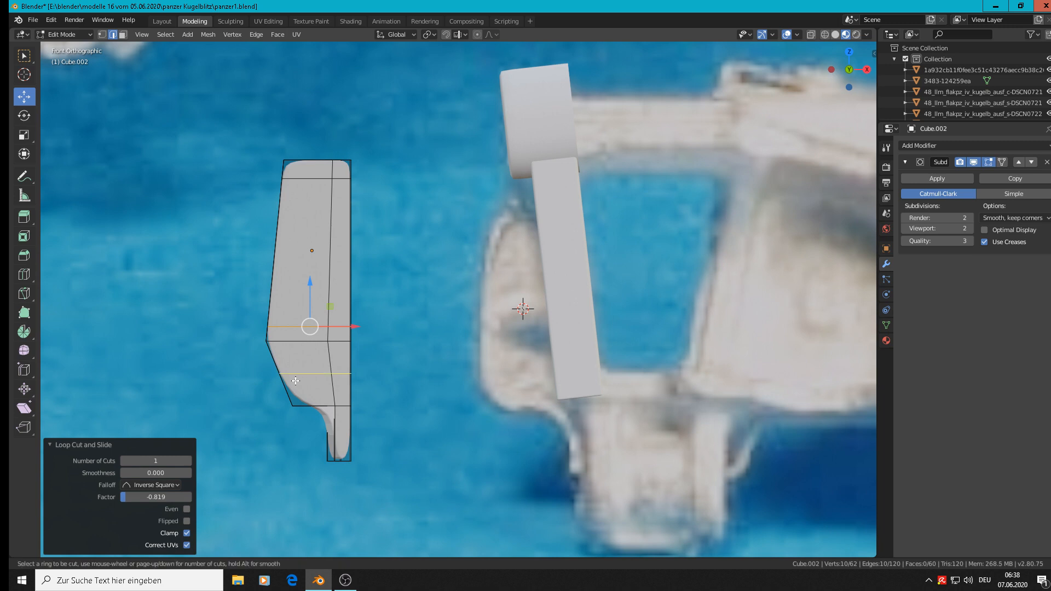
{"action": "key", "text": "Escape"}
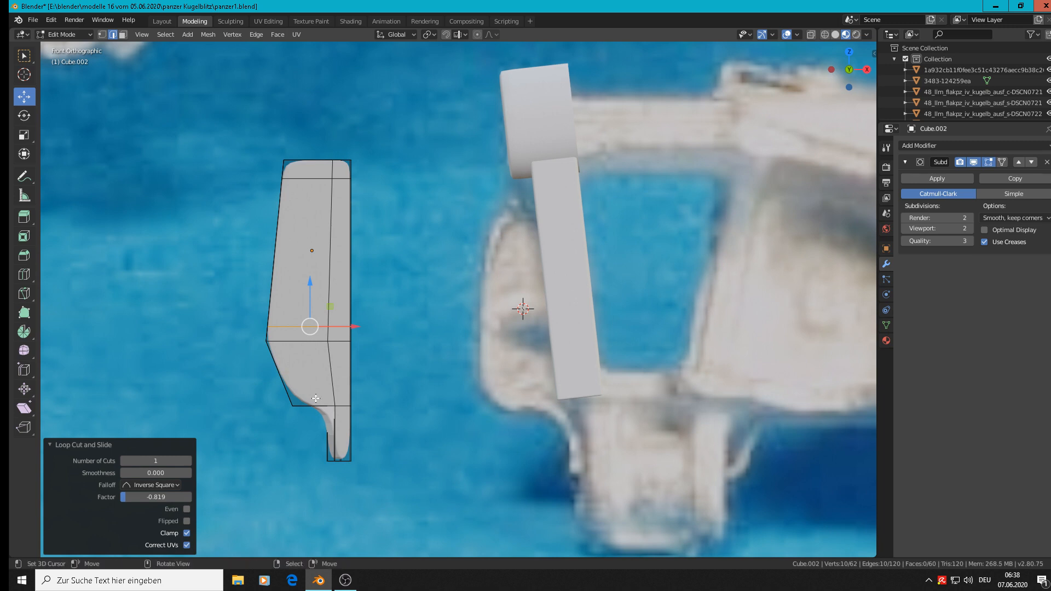
Step: Select the lower outer corner vertices through the block's full thickness and move them -0.00912 m along X
{"action": "key", "text": "alt+a"}
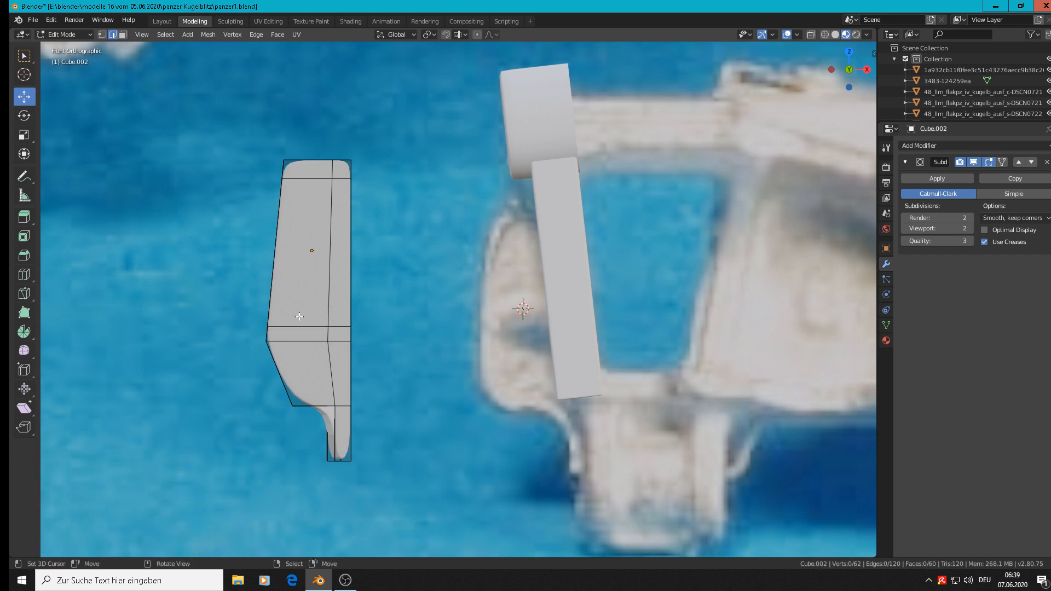
{"action": "left_click", "coordinate": [103, 34]}
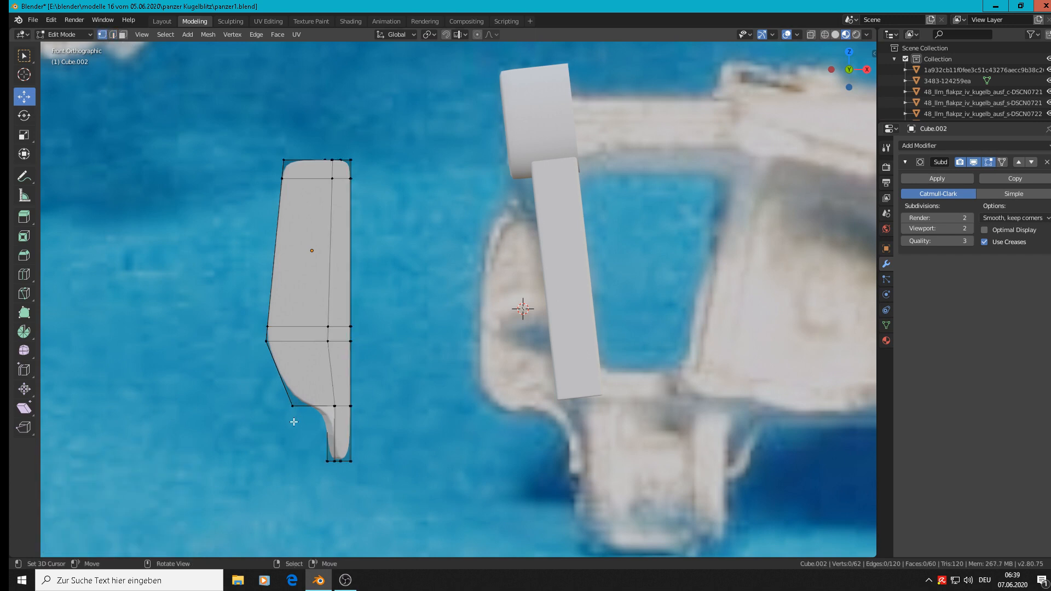
{"action": "left_click", "coordinate": [292, 406]}
{"action": "left_click", "coordinate": [811, 35]}
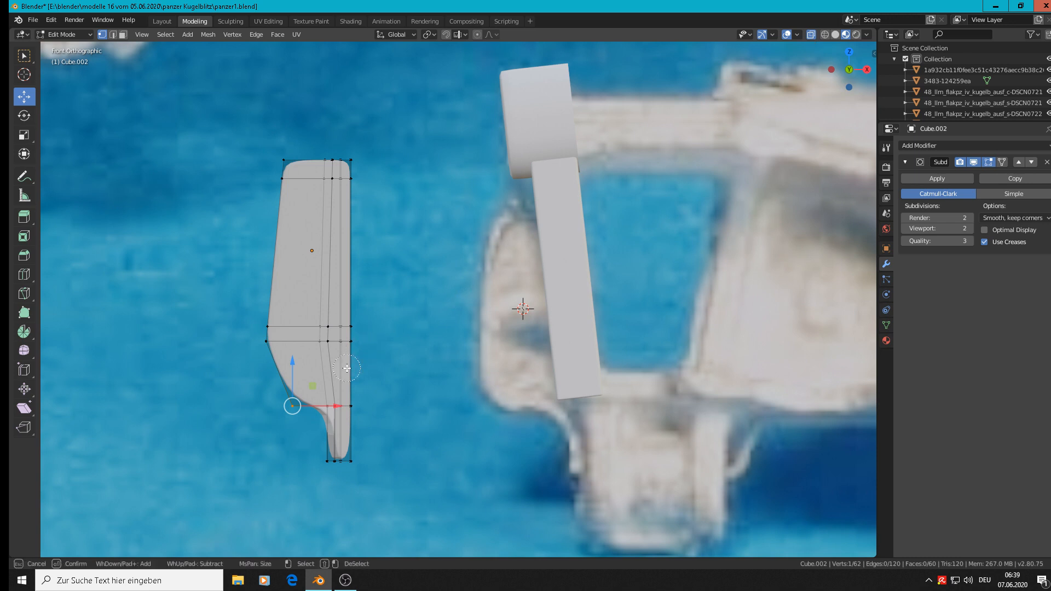
{"action": "left_click", "coordinate": [311, 404], "text": "alt"}
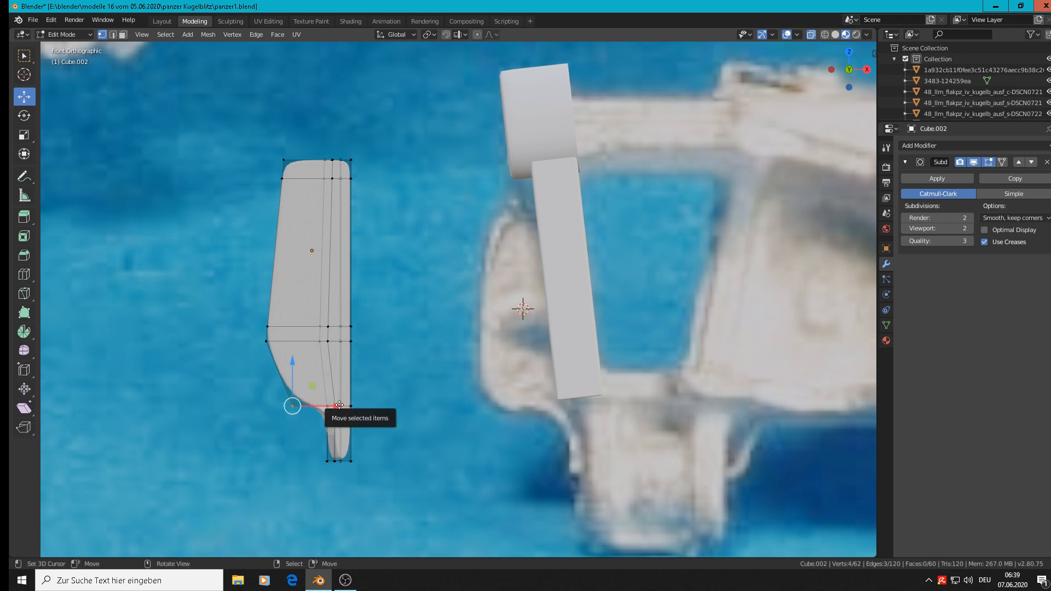
{"action": "left_click_drag", "start_coordinate": [340, 406], "coordinate": [307, 411]}
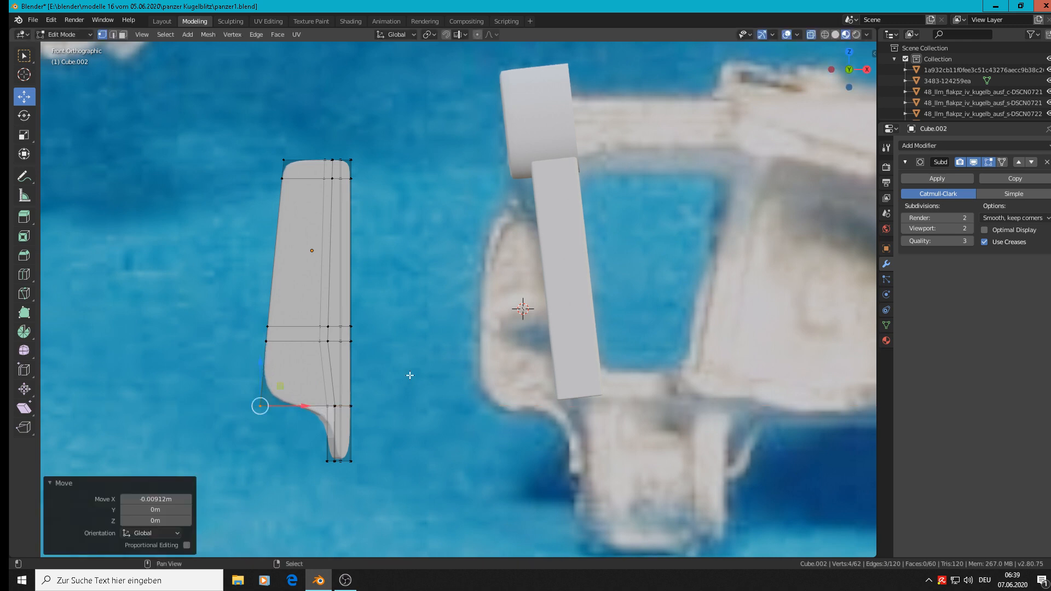
Step: Add a loop cut close to the lower end of the narrow tab with slide factor -0.843
{"action": "middle_click_drag", "start_coordinate": [397, 395], "coordinate": [485, 270], "text": "shift"}
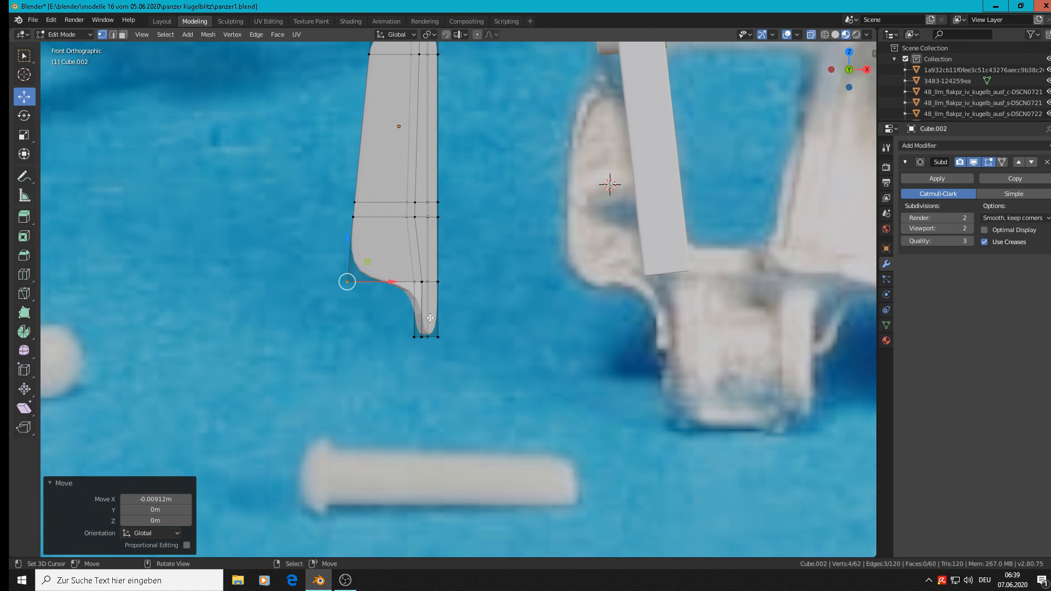
{"action": "key", "text": "ctrl"}
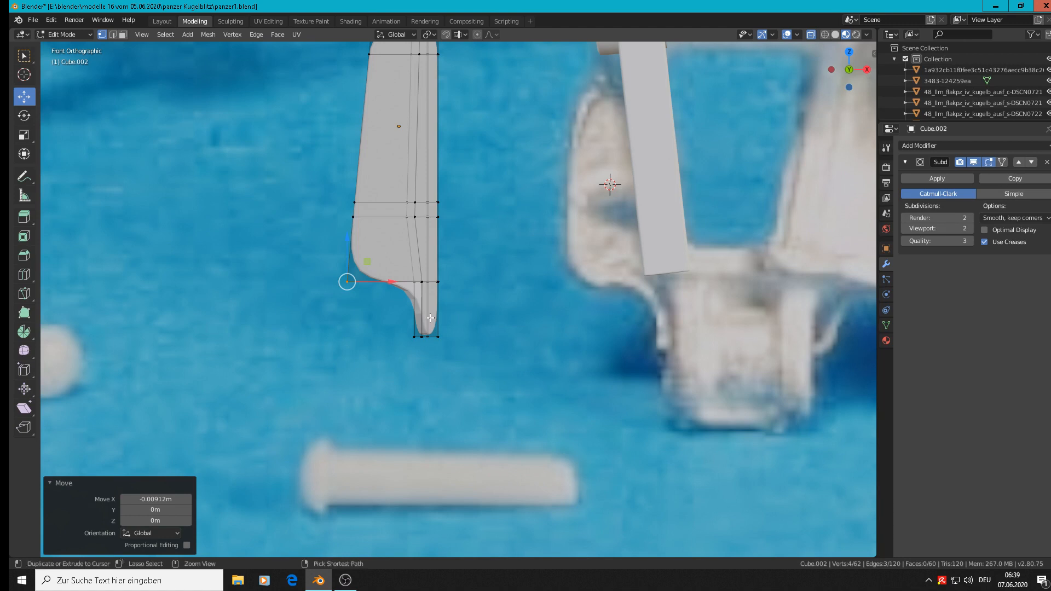
{"action": "key", "text": "ctrl+r"}
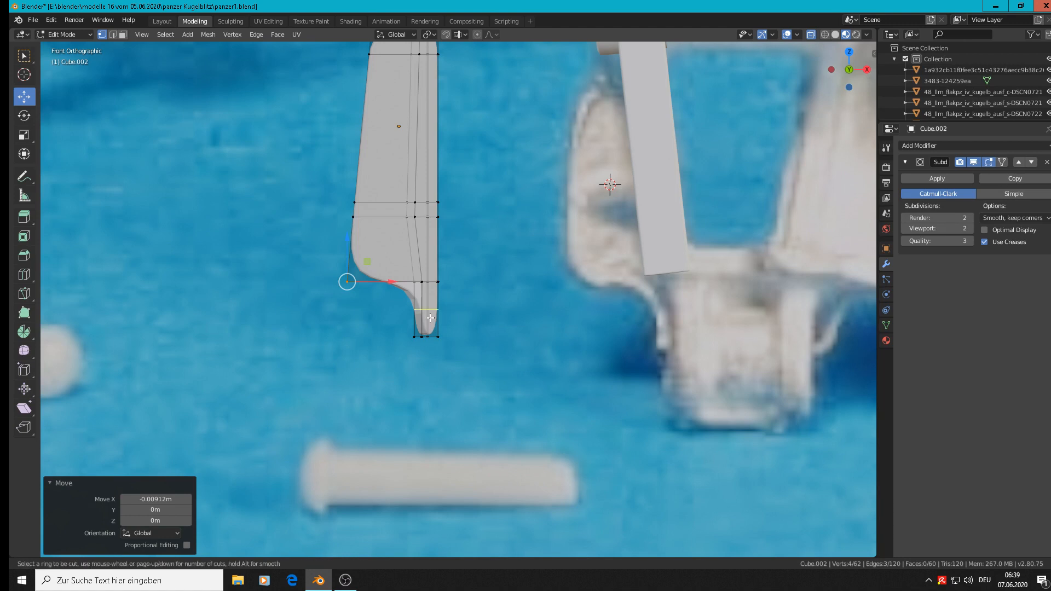
{"action": "left_click", "coordinate": [429, 320]}
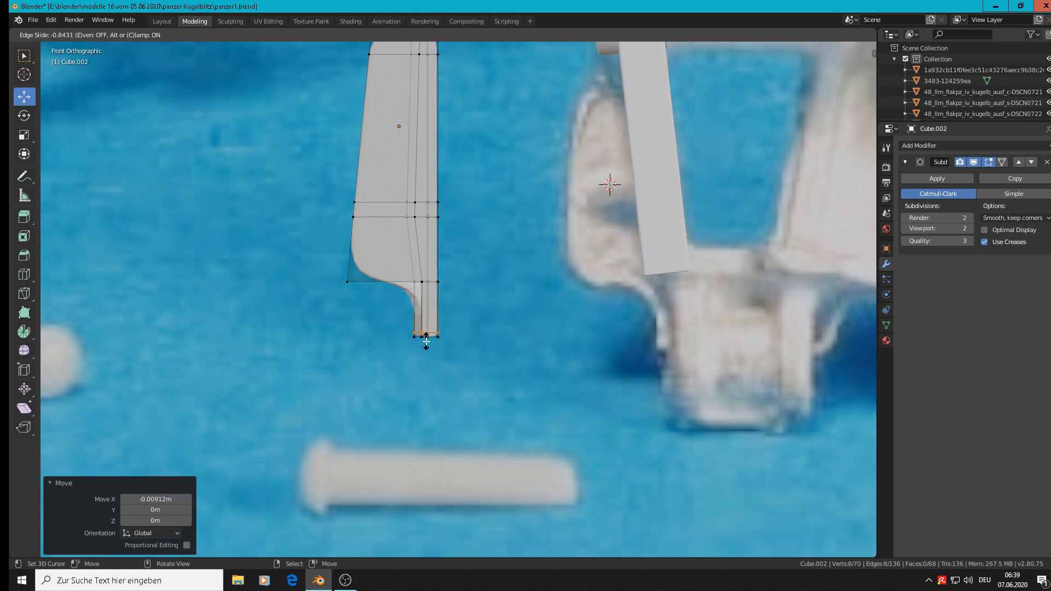
{"action": "left_click", "coordinate": [426, 341]}
Step: Add a loop cut in the tab's upper part with slide factor 0.681 and move it -0.00492 m along Z
{"action": "key", "text": "ctrl+r"}
{"action": "left_click", "coordinate": [441, 302]}
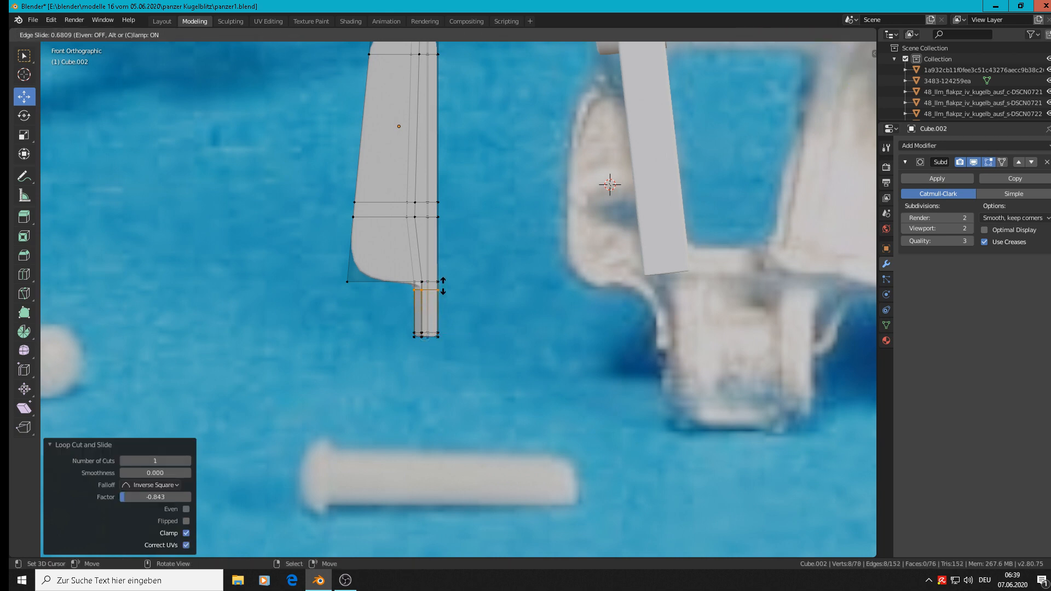
{"action": "left_click", "coordinate": [442, 286]}
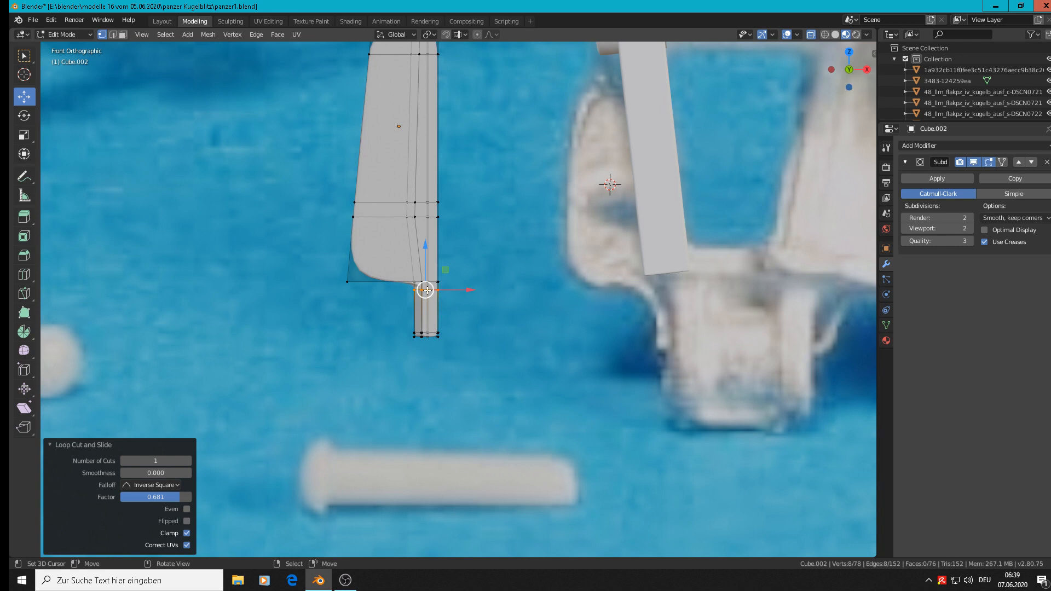
{"action": "scroll", "coordinate": [441, 300], "scroll_direction": "up", "scroll_amount": 4}
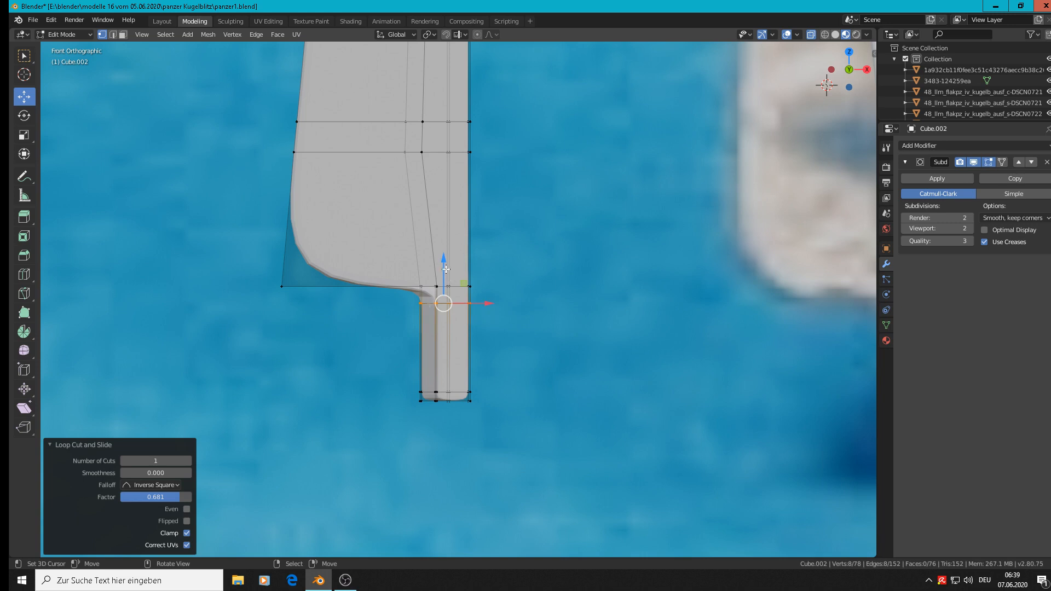
{"action": "left_click_drag", "start_coordinate": [446, 269], "coordinate": [447, 304]}
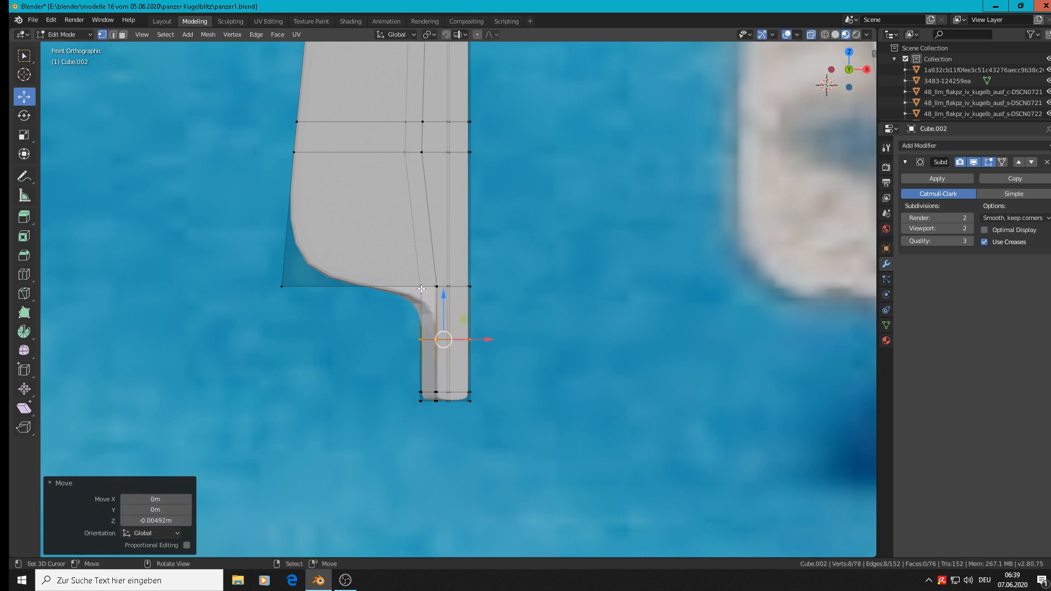
{"action": "scroll", "coordinate": [420, 288], "scroll_direction": "down", "scroll_amount": 3}
Step: Move the inner corner vertices above the tab about -0.0023 m along X and raise them slightly along Z
{"action": "left_click", "coordinate": [421, 289], "text": "alt"}
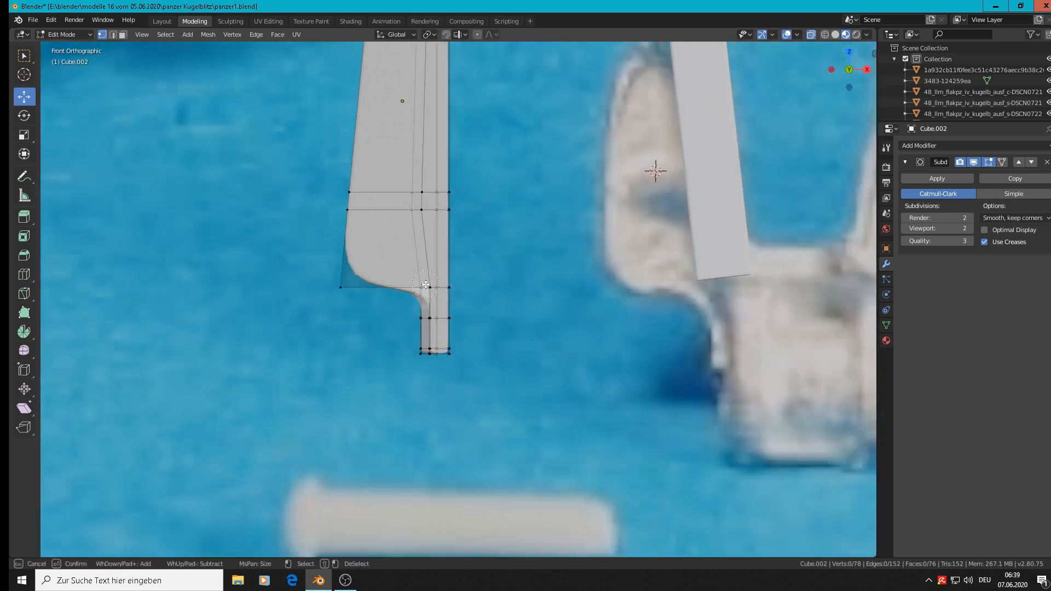
{"action": "key", "text": "g"}
{"action": "key", "text": "x"}
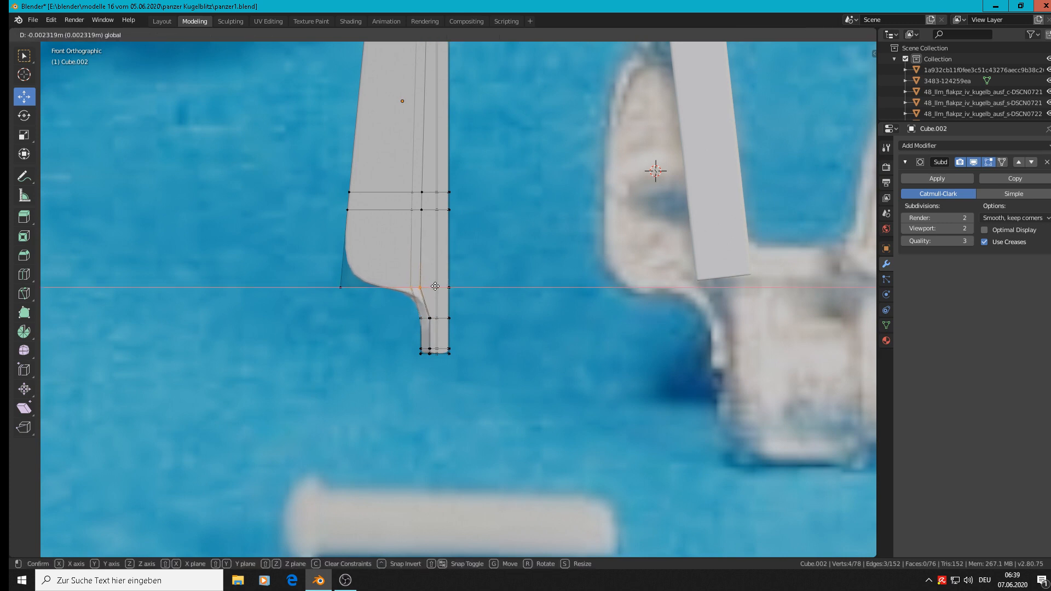
{"action": "left_click", "coordinate": [435, 287]}
{"action": "left_click_drag", "start_coordinate": [416, 261], "coordinate": [418, 237]}
Step: Inspect the smoothed block in Object Mode from an angle and the front, and return to Edit Mode
{"action": "key", "text": "Tab"}
{"action": "scroll", "coordinate": [455, 312], "scroll_direction": "down", "scroll_amount": 3}
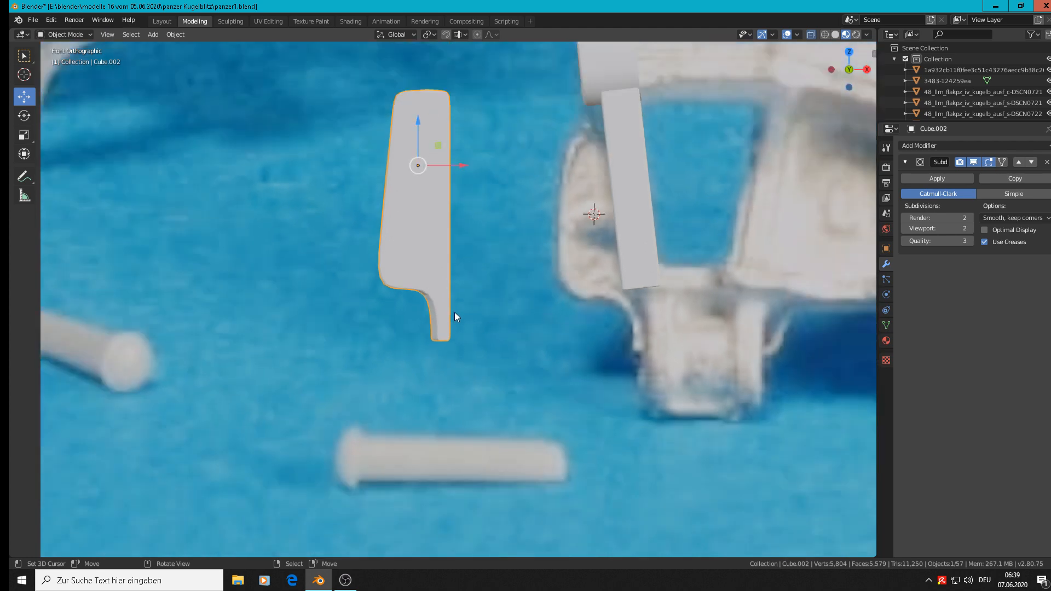
{"action": "middle_click_drag", "start_coordinate": [454, 324], "coordinate": [429, 323]}
{"action": "key", "text": "KP_1"}
{"action": "scroll", "coordinate": [457, 317], "scroll_direction": "up", "scroll_amount": 3}
{"action": "key", "text": "Tab"}
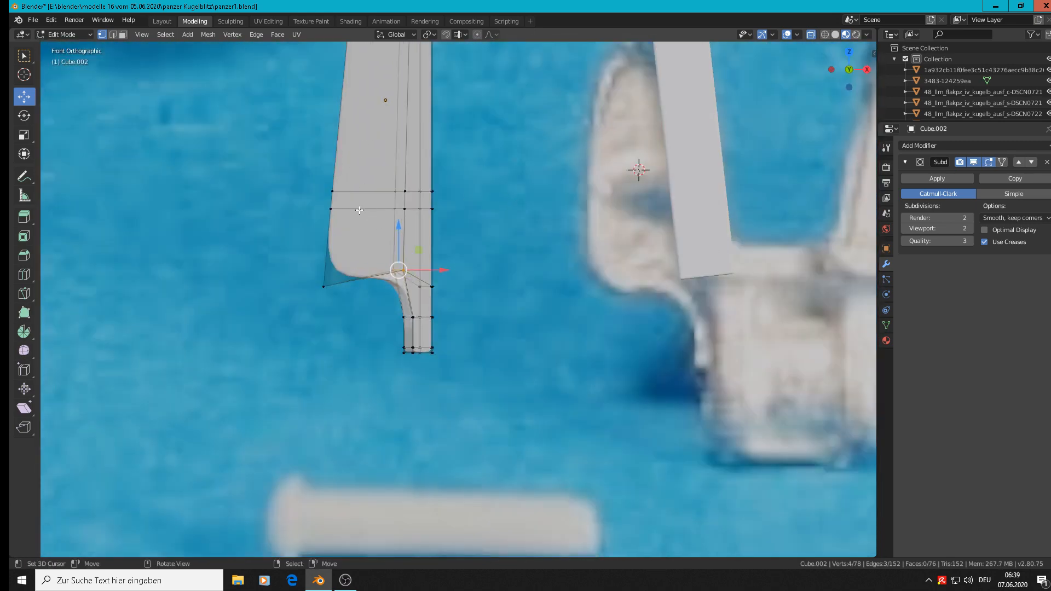
Step: From the top view, move the front-side vertices at the block's slanted +X end about -0.0025 m along X to straighten that end
{"action": "middle_click_drag", "start_coordinate": [459, 236], "coordinate": [457, 350]}
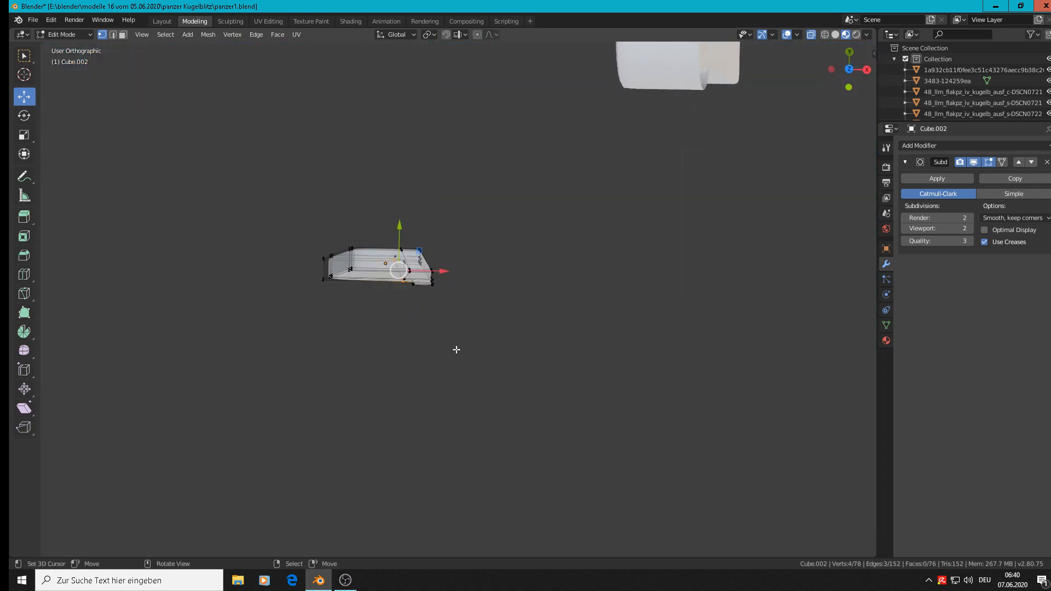
{"action": "key", "text": "KP_7"}
{"action": "scroll", "coordinate": [430, 304], "scroll_direction": "up", "scroll_amount": 5}
{"action": "key", "text": "alt+a"}
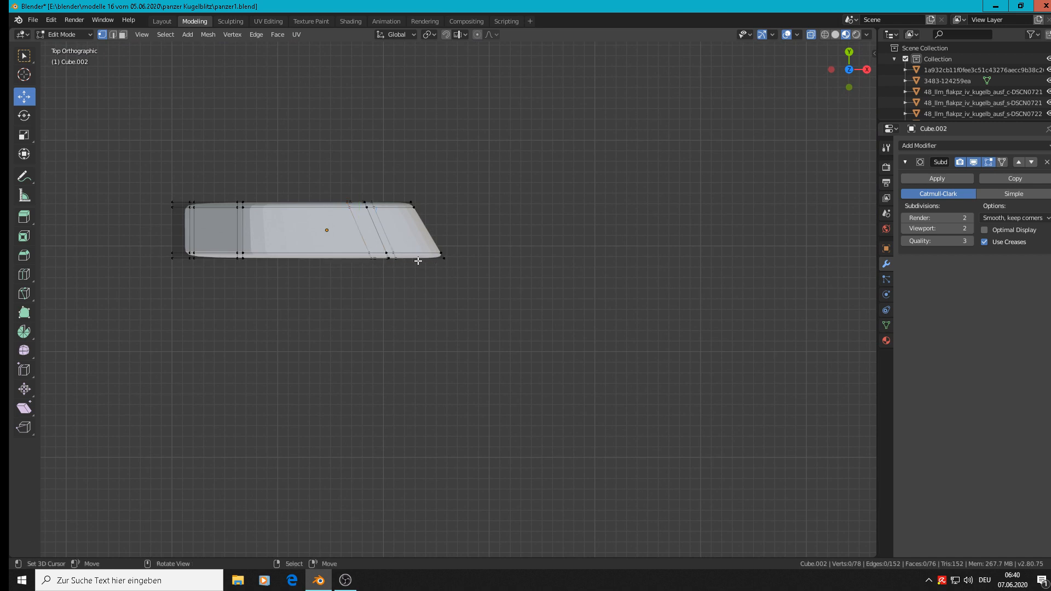
{"action": "key", "text": "c"}
{"action": "left_click_drag", "start_coordinate": [371, 254], "coordinate": [469, 257]}
{"action": "key", "text": "Escape"}
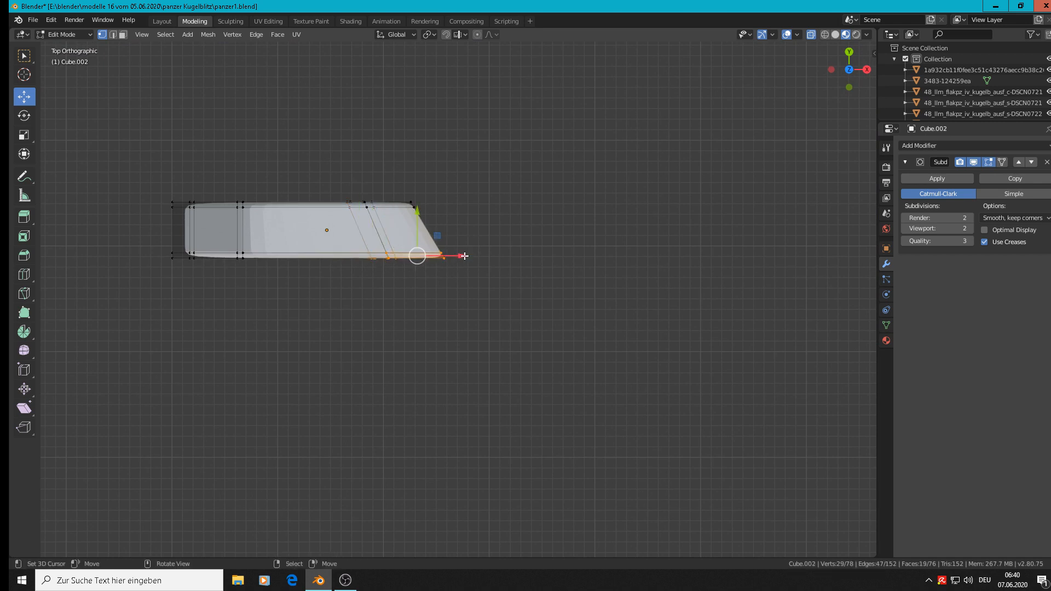
{"action": "key", "text": "g"}
{"action": "key", "text": "x"}
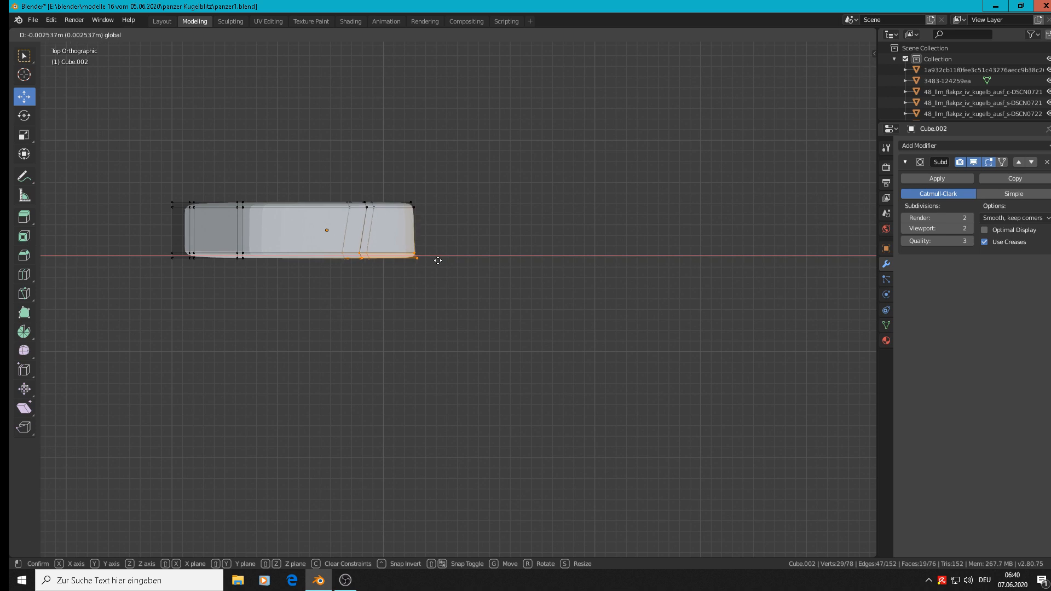
{"action": "left_click", "coordinate": [437, 261]}
Step: Straighten the slanted vertex loop nearest the block's +X end by scaling it to 0 along X
{"action": "scroll", "coordinate": [369, 281], "scroll_direction": "up", "scroll_amount": 3}
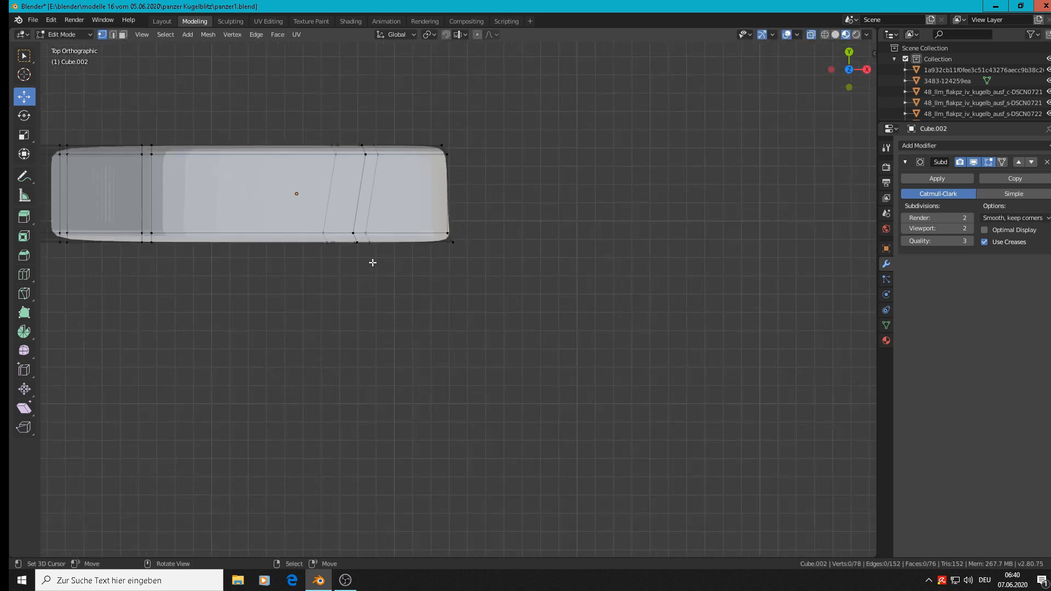
{"action": "left_click", "coordinate": [371, 194], "text": "alt"}
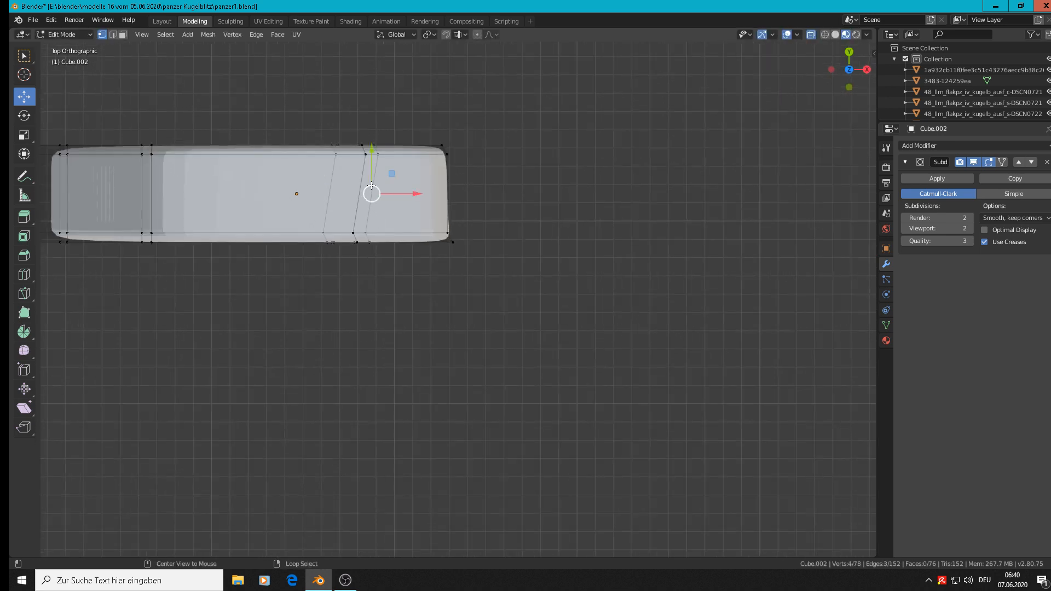
{"action": "left_click", "coordinate": [382, 162]}
{"action": "key", "text": "c"}
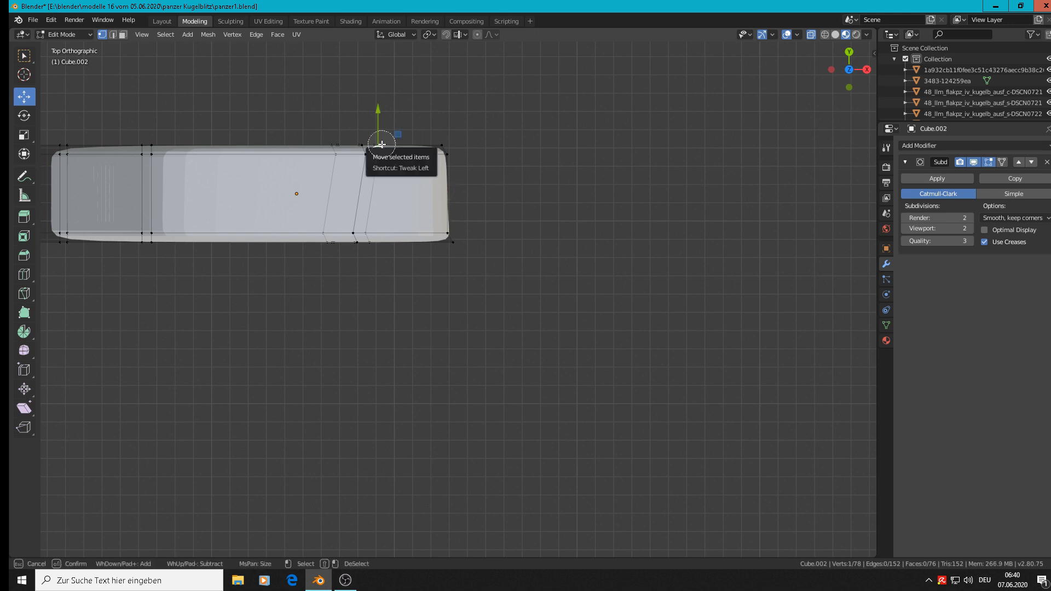
{"action": "left_click", "coordinate": [377, 151]}
{"action": "left_click", "coordinate": [371, 230]}
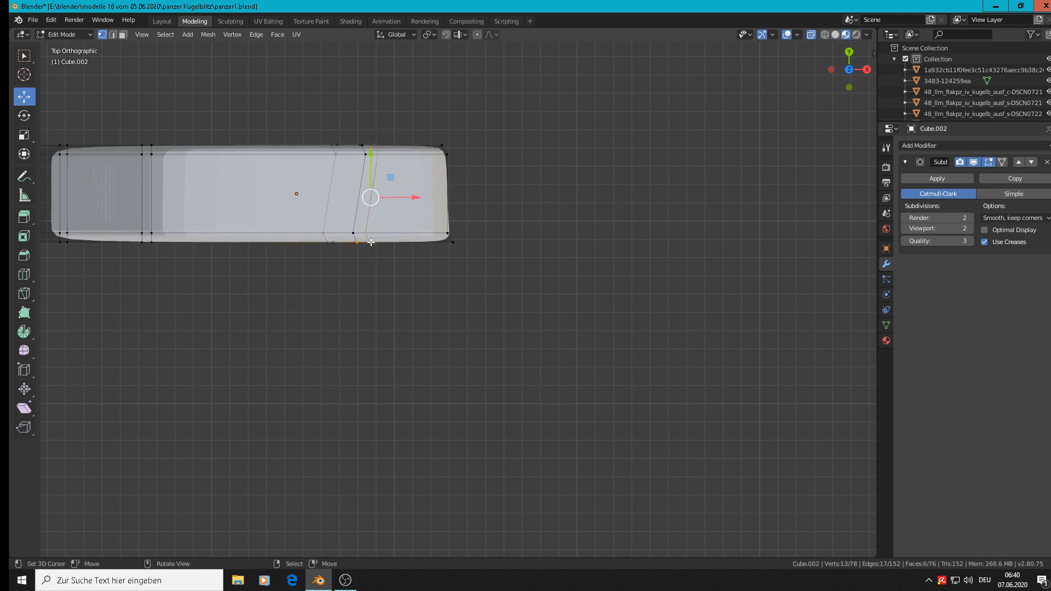
{"action": "left_click", "coordinate": [351, 246]}
{"action": "middle_click", "coordinate": [351, 246]}
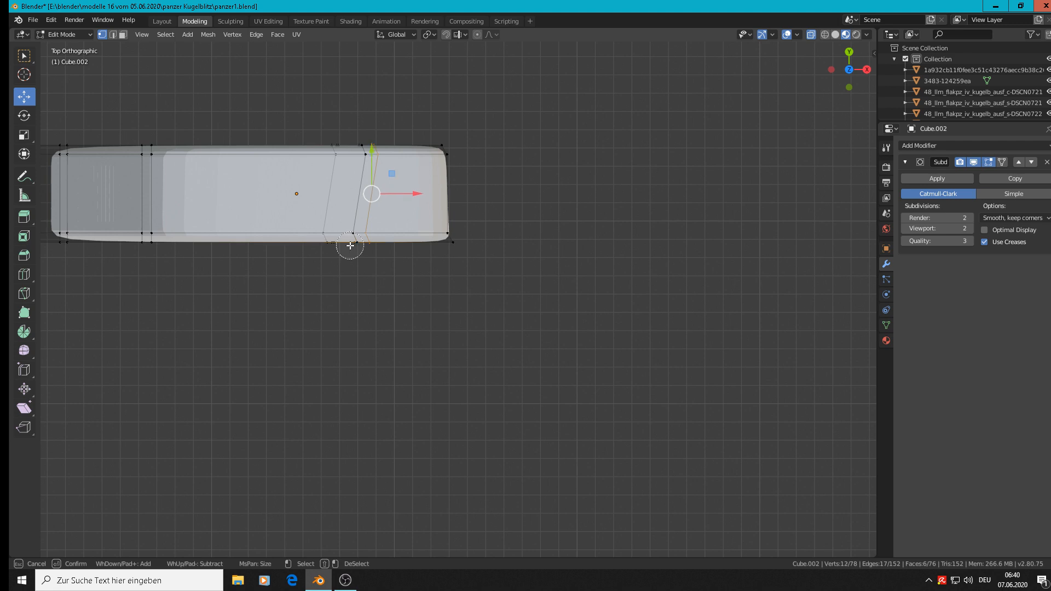
{"action": "right_click", "coordinate": [351, 246]}
{"action": "key", "text": "s"}
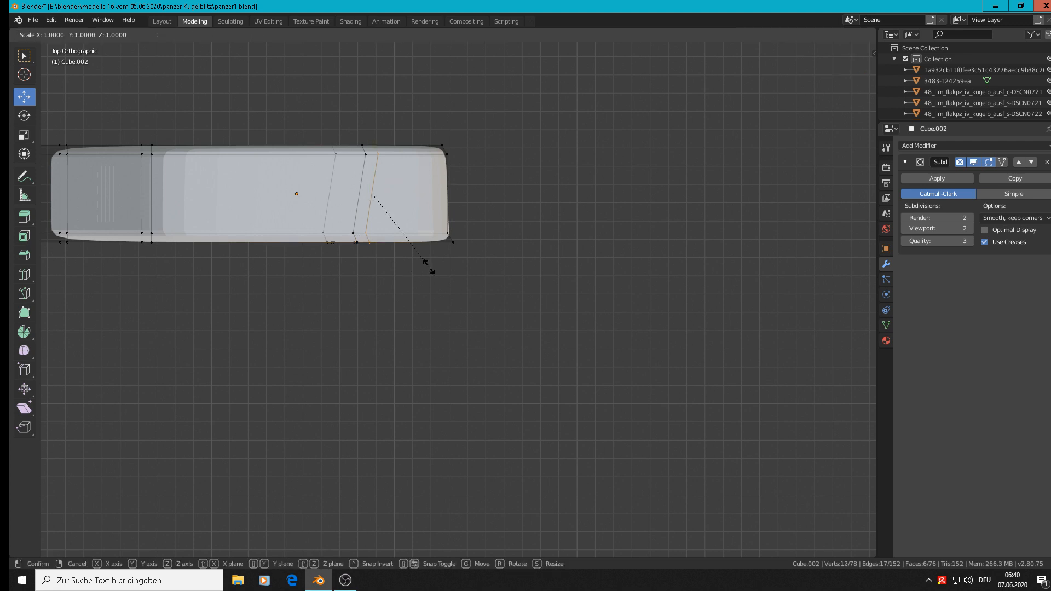
{"action": "key", "text": "x"}
{"action": "key", "text": "0"}
{"action": "key", "text": "Return"}
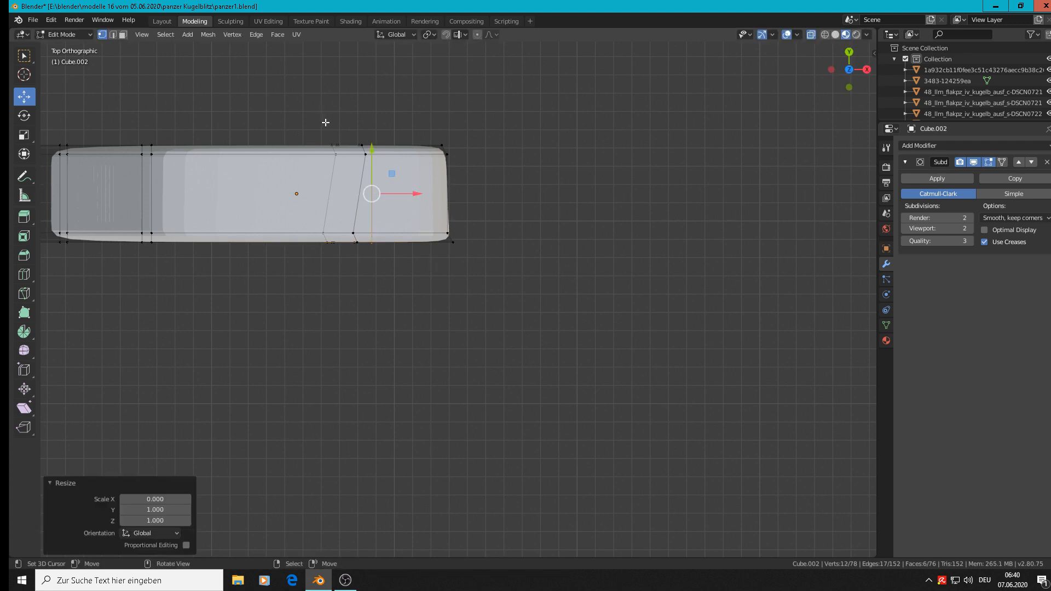
Step: Scale the middle slanted vertex loop to 0 along X so it runs straight across the block
{"action": "key", "text": "alt+a"}
{"action": "key", "text": "c"}
{"action": "left_click", "coordinate": [360, 145]}
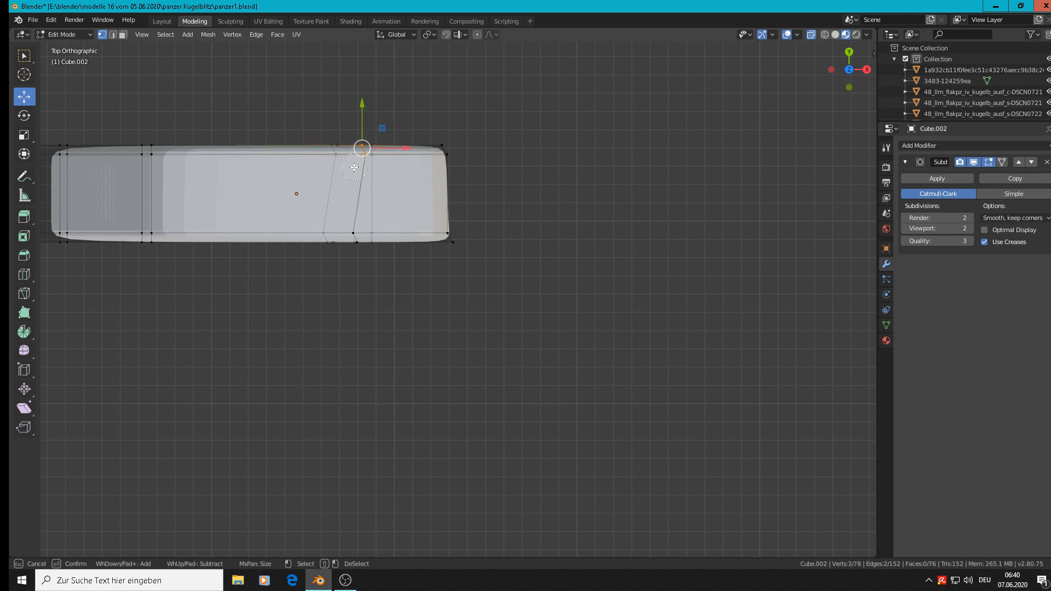
{"action": "left_click", "coordinate": [355, 241]}
{"action": "right_click", "coordinate": [355, 240]}
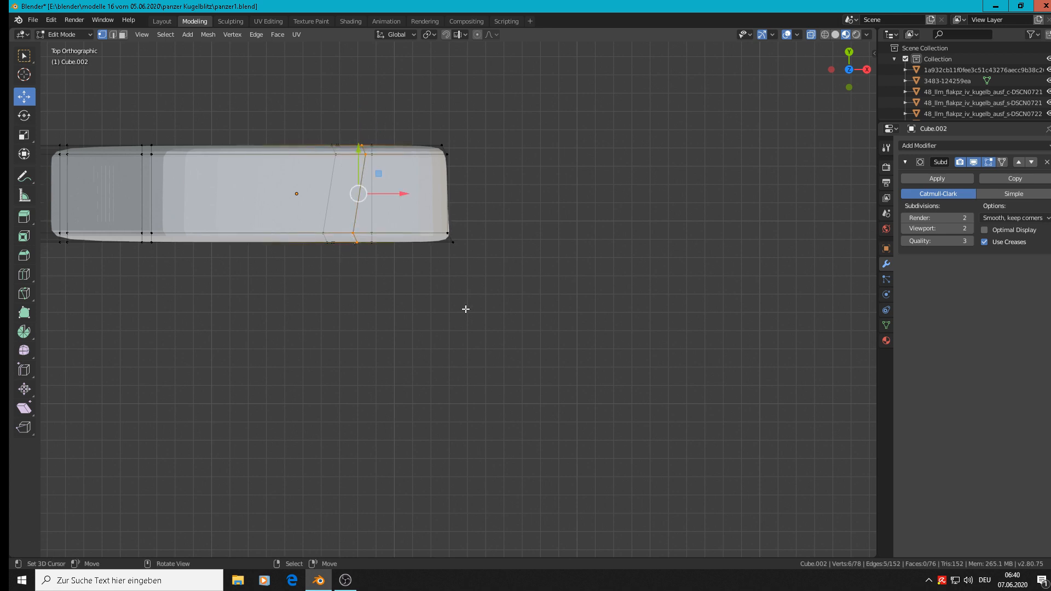
{"action": "key", "text": "s"}
{"action": "key", "text": "x"}
{"action": "key", "text": "0"}
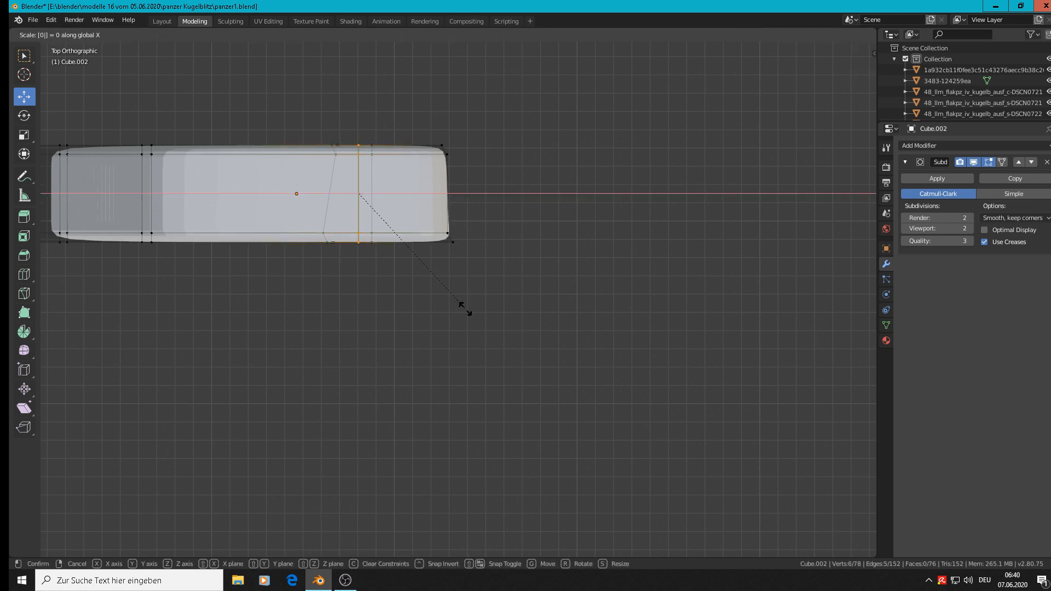
{"action": "key", "text": "Return"}
Step: Flatten the remaining slanted vertex loop, the one farthest from the +X end, with an X scale of 0
{"action": "key", "text": "alt+a"}
{"action": "key", "text": "c"}
{"action": "left_click_drag", "start_coordinate": [334, 147], "coordinate": [323, 251]}
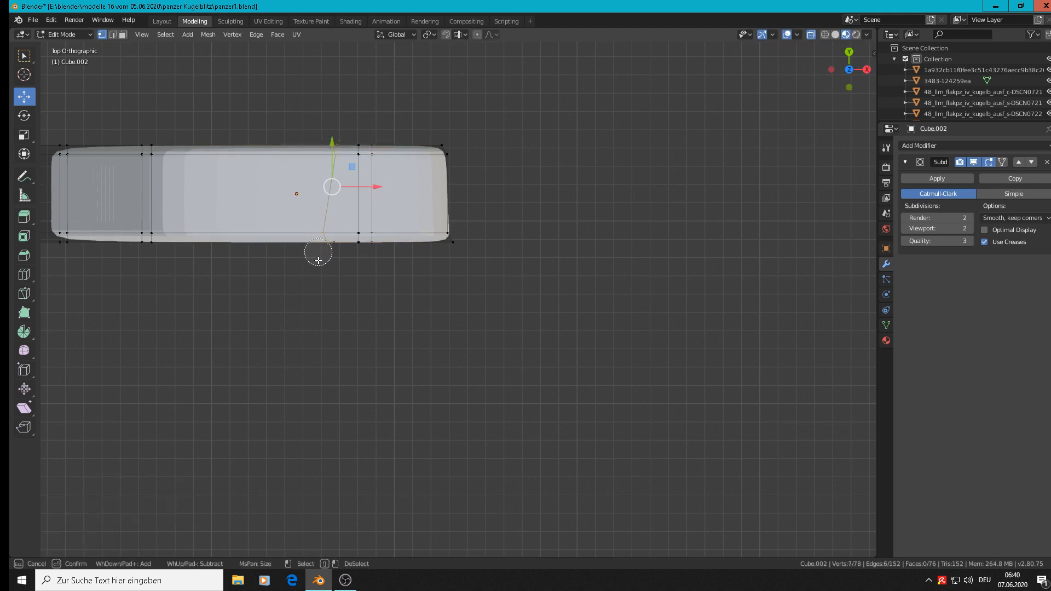
{"action": "right_click", "coordinate": [328, 274]}
{"action": "key", "text": "s"}
{"action": "key", "text": "x"}
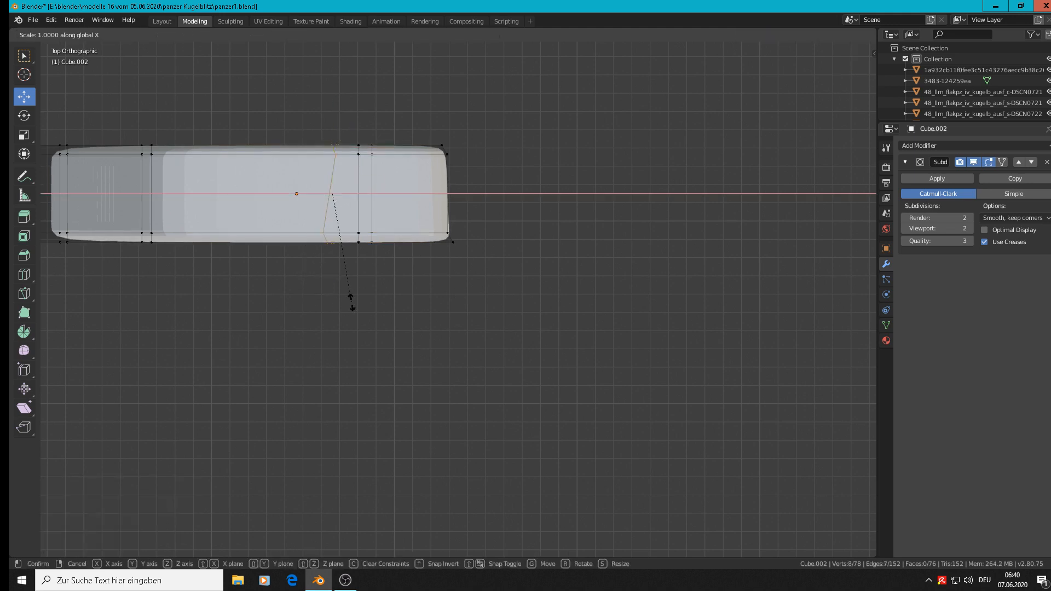
{"action": "key", "text": "0"}
{"action": "key", "text": "Return"}
Step: Return to Object Mode and, in the front view, move the block 0.031 m along X toward the reference link
{"action": "middle_click_drag", "start_coordinate": [340, 282], "coordinate": [356, 110]}
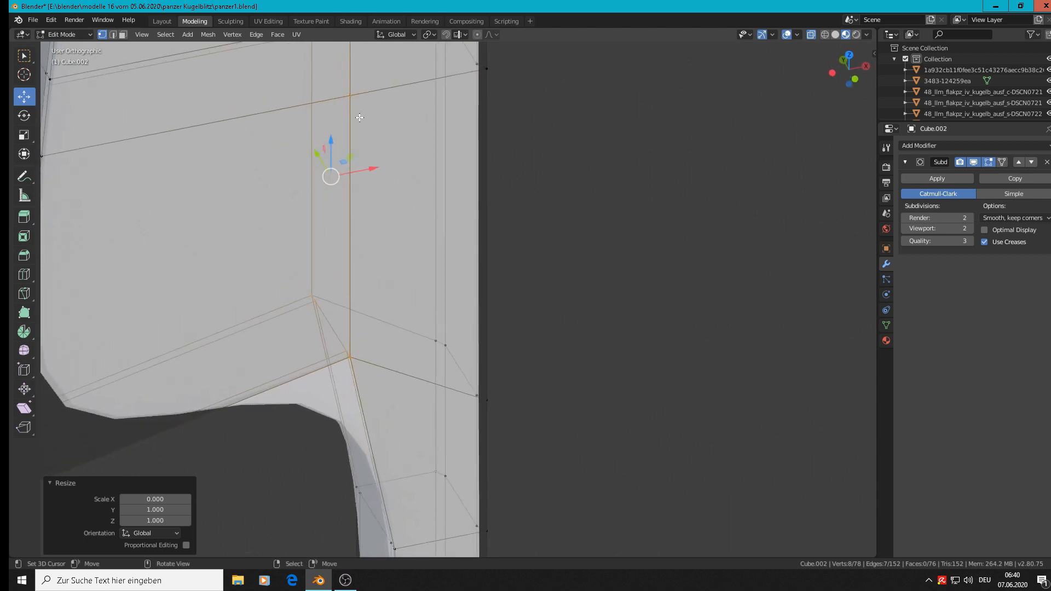
{"action": "scroll", "coordinate": [449, 296], "scroll_direction": "down", "scroll_amount": 4}
{"action": "scroll", "coordinate": [457, 314], "scroll_direction": "down", "scroll_amount": 3}
{"action": "key", "text": "Tab"}
{"action": "middle_click_drag", "start_coordinate": [488, 347], "coordinate": [460, 308]}
{"action": "scroll", "coordinate": [461, 308], "scroll_direction": "down", "scroll_amount": 1}
{"action": "scroll", "coordinate": [461, 307], "scroll_direction": "down", "scroll_amount": 2}
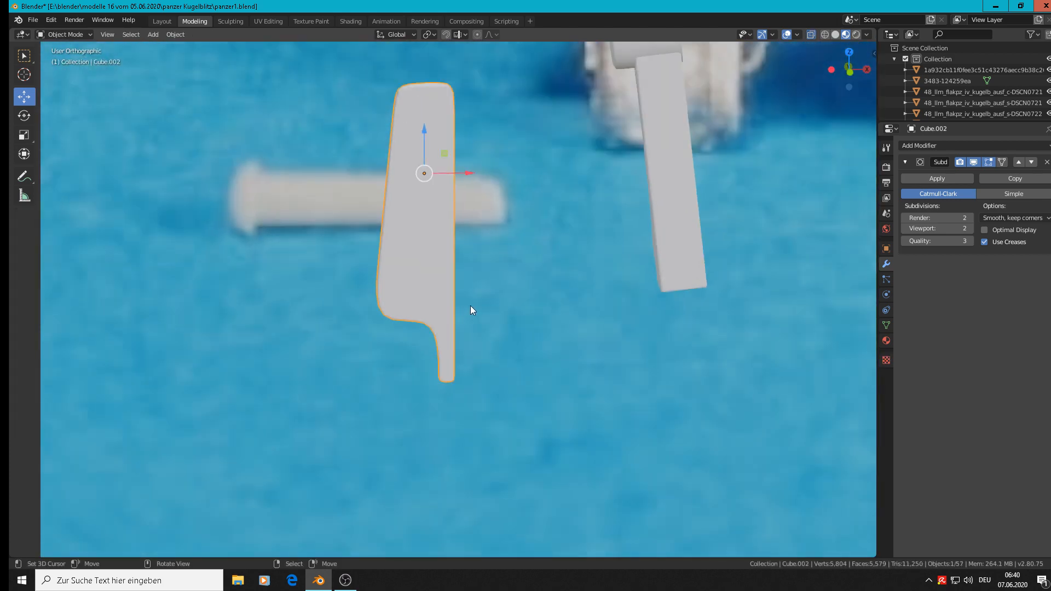
{"action": "scroll", "coordinate": [485, 290], "scroll_direction": "down", "scroll_amount": 3}
{"action": "key", "text": "KP_1"}
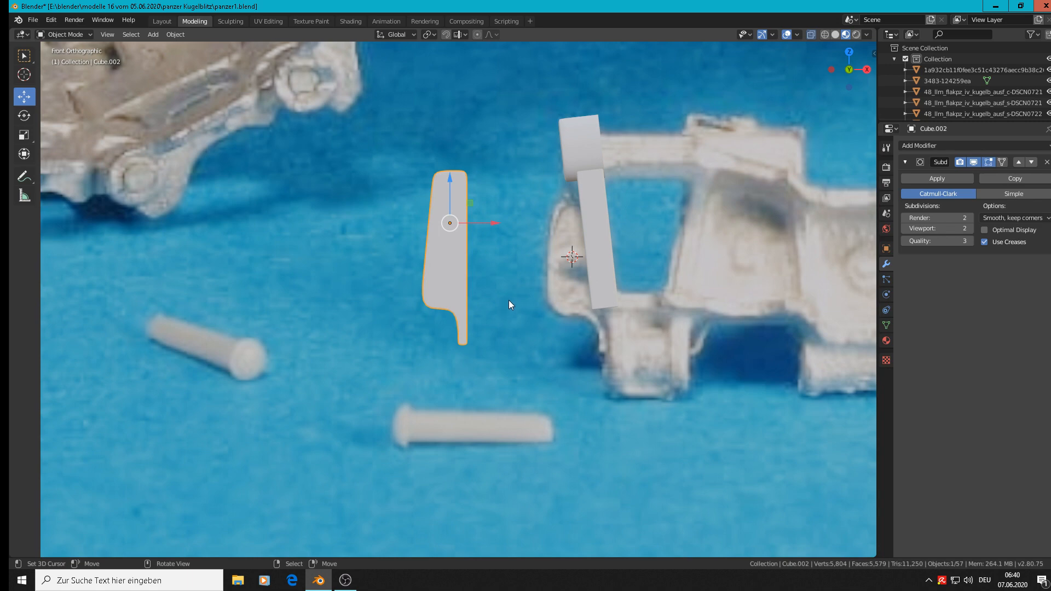
{"action": "left_click_drag", "start_coordinate": [485, 216], "coordinate": [557, 224]}
{"action": "scroll", "coordinate": [557, 225], "scroll_direction": "up", "scroll_amount": 2}
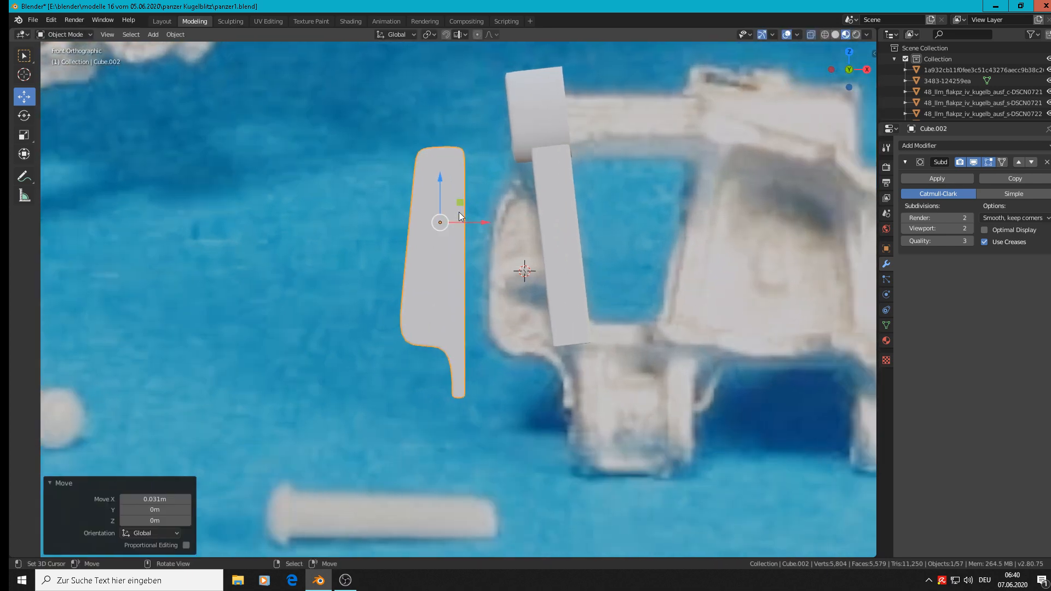
Step: In Edit Mode, lower the block's upper-end vertices by 0.0154 m along Z to shorten it toward the reference lug
{"action": "key", "text": "Tab"}
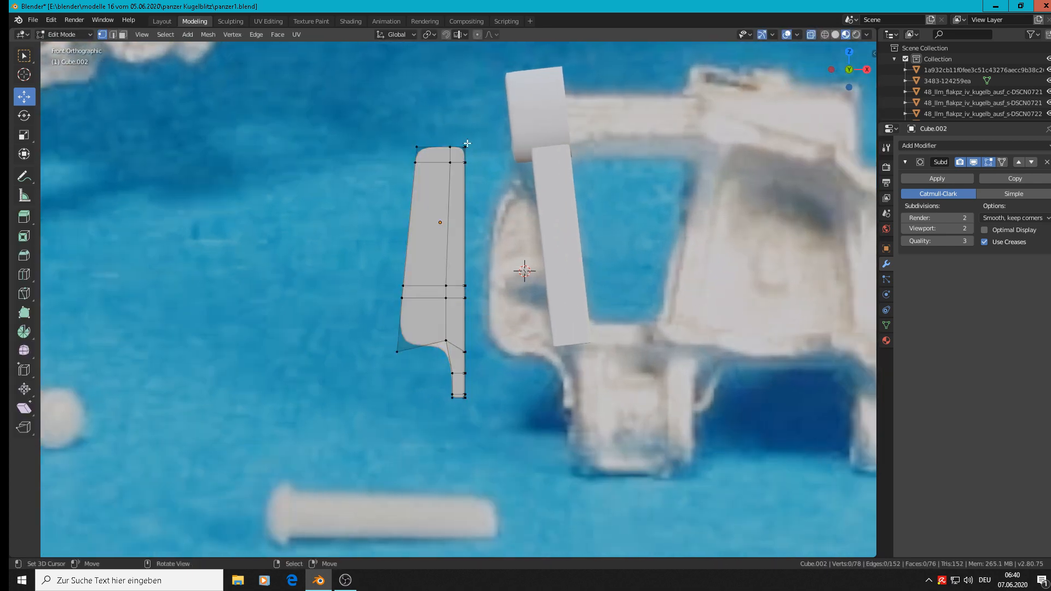
{"action": "key", "text": "c"}
{"action": "left_click_drag", "start_coordinate": [463, 152], "coordinate": [389, 149]}
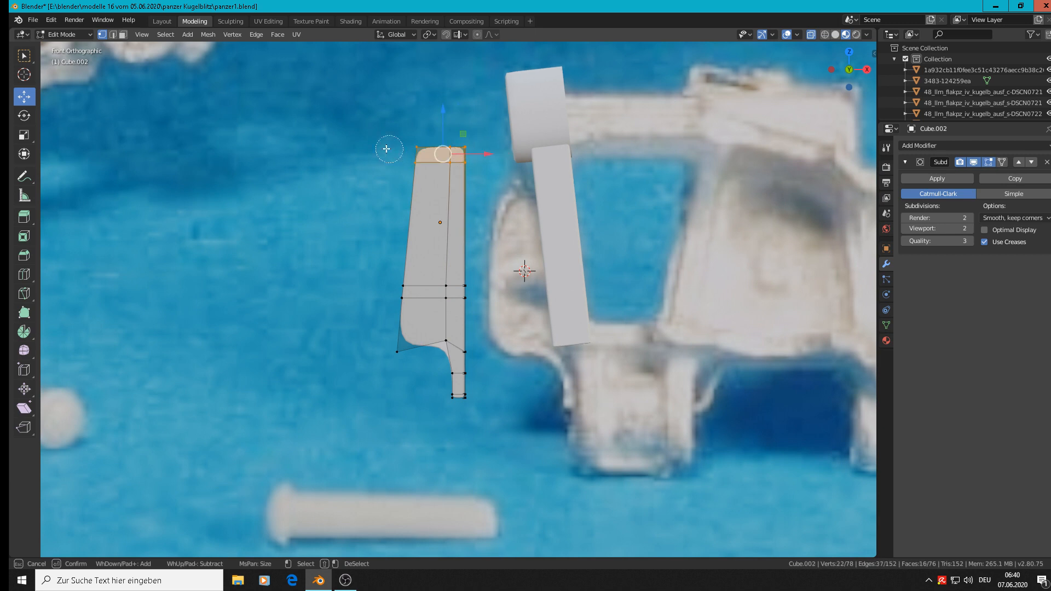
{"action": "right_click", "coordinate": [433, 144]}
{"action": "left_click_drag", "start_coordinate": [441, 127], "coordinate": [441, 173]}
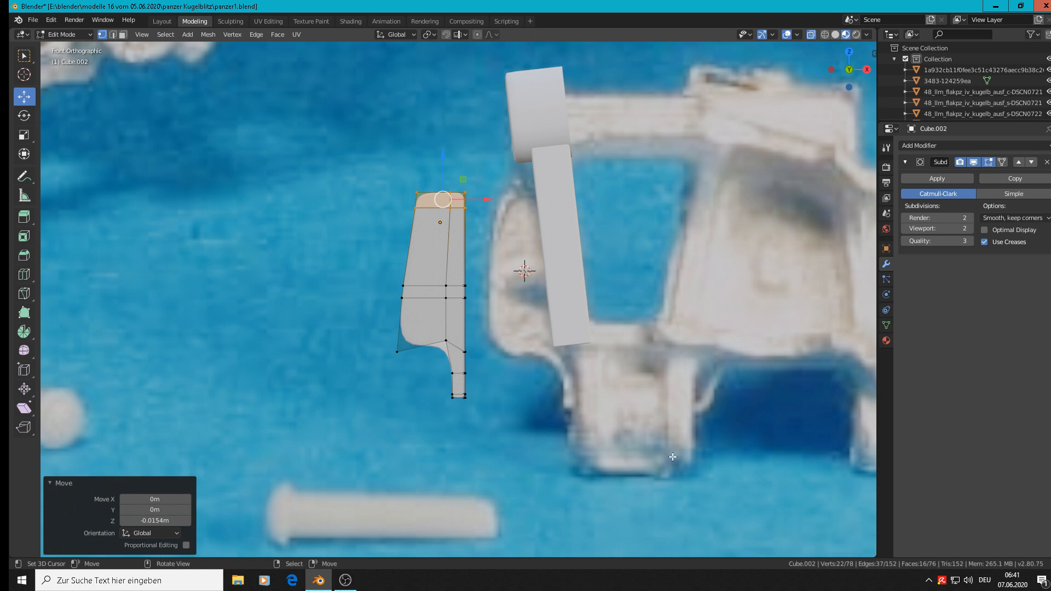
Step: In Edit Mode, move the outer vertices at the lower tip of the block's narrow stem 0.00233 m along X to thin it
{"action": "middle_click_drag", "start_coordinate": [567, 377], "coordinate": [454, 292], "text": "shift"}
{"action": "scroll", "coordinate": [375, 268], "scroll_direction": "up", "scroll_amount": 1}
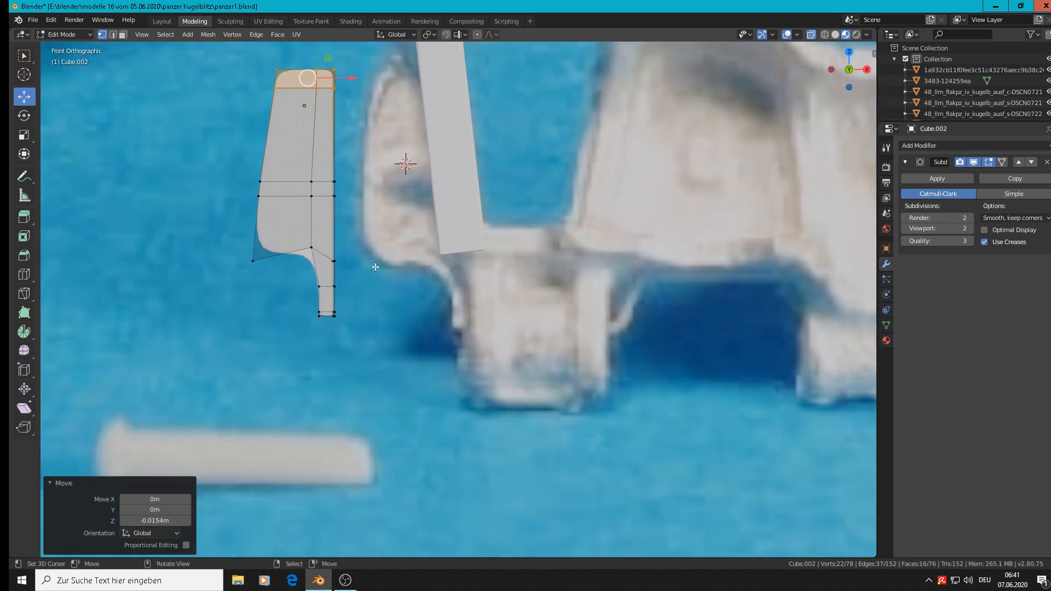
{"action": "key", "text": "Tab"}
{"action": "scroll", "coordinate": [331, 310], "scroll_direction": "up", "scroll_amount": 3}
{"action": "key", "text": "Tab"}
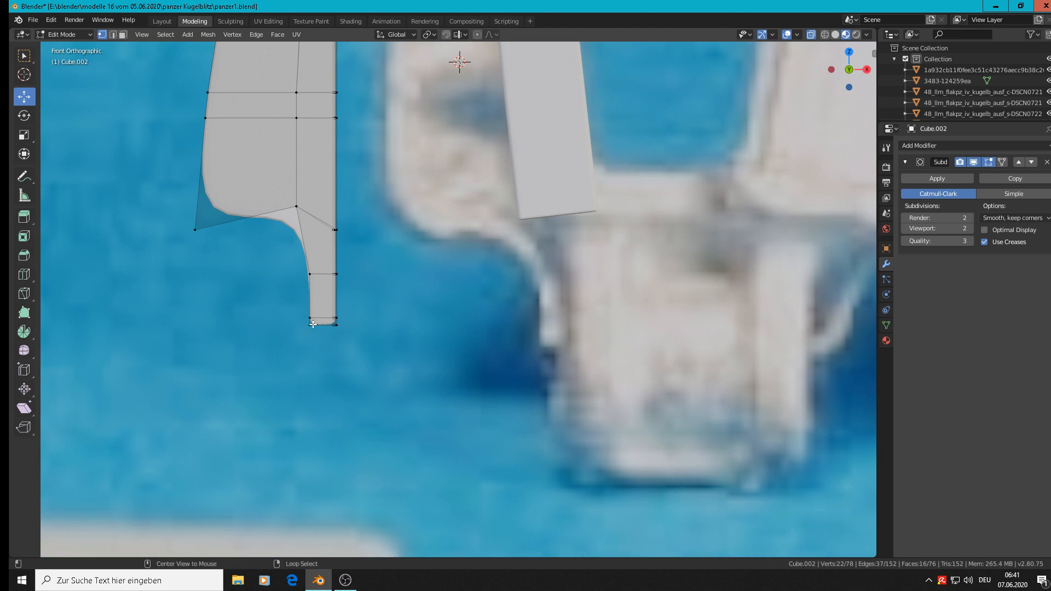
{"action": "key", "text": "c"}
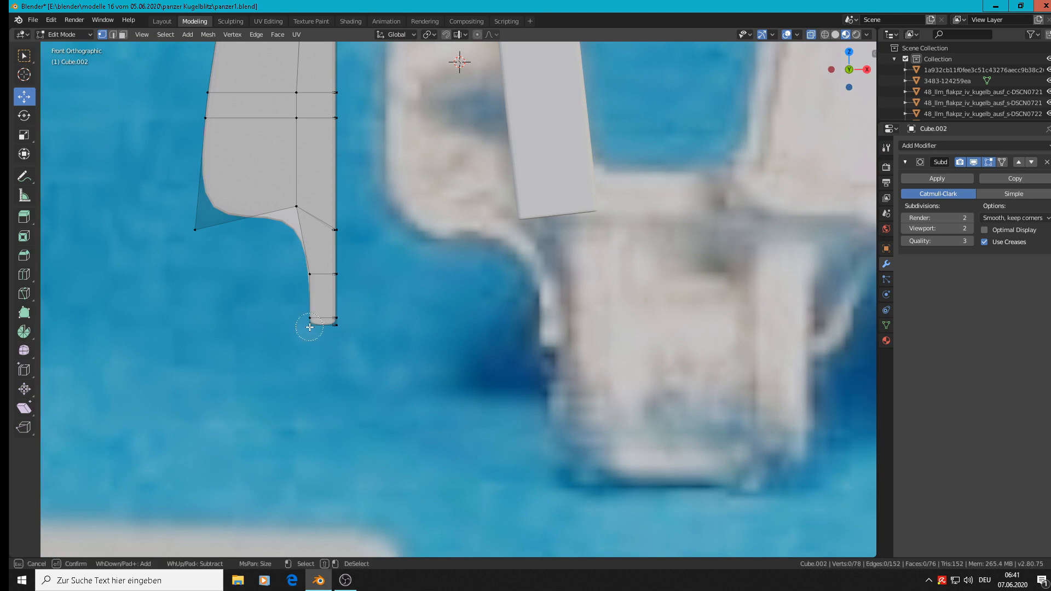
{"action": "left_click", "coordinate": [309, 323]}
{"action": "key", "text": "Escape"}
{"action": "left_click_drag", "start_coordinate": [351, 322], "coordinate": [366, 325]}
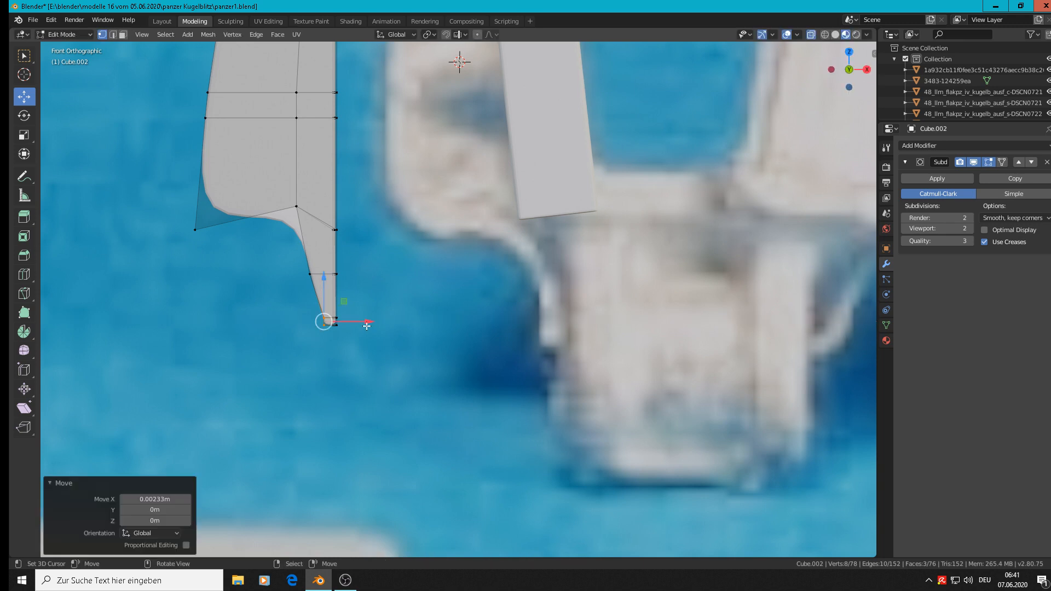
Step: Shift the outer vertices at the middle of the narrow stem inward along X to match the thinned tip, and return to Object Mode
{"action": "key", "text": "alt+a"}
{"action": "key", "text": "c"}
{"action": "left_click", "coordinate": [311, 275]}
{"action": "key", "text": "Escape"}
{"action": "left_click_drag", "start_coordinate": [354, 274], "coordinate": [370, 281]}
{"action": "key", "text": "Tab"}
{"action": "scroll", "coordinate": [370, 281], "scroll_direction": "down", "scroll_amount": 3}
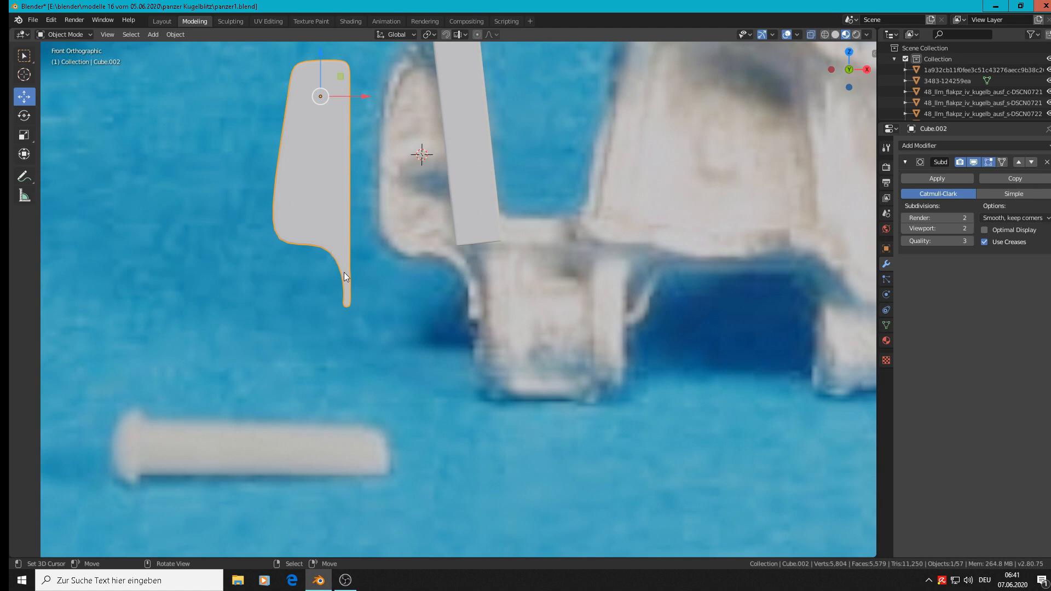
Step: Move the lug block 0.0305 m along X onto the photographed lug and 0.0479 m along Y against the modelled link arm
{"action": "scroll", "coordinate": [344, 272], "scroll_direction": "down", "scroll_amount": 2}
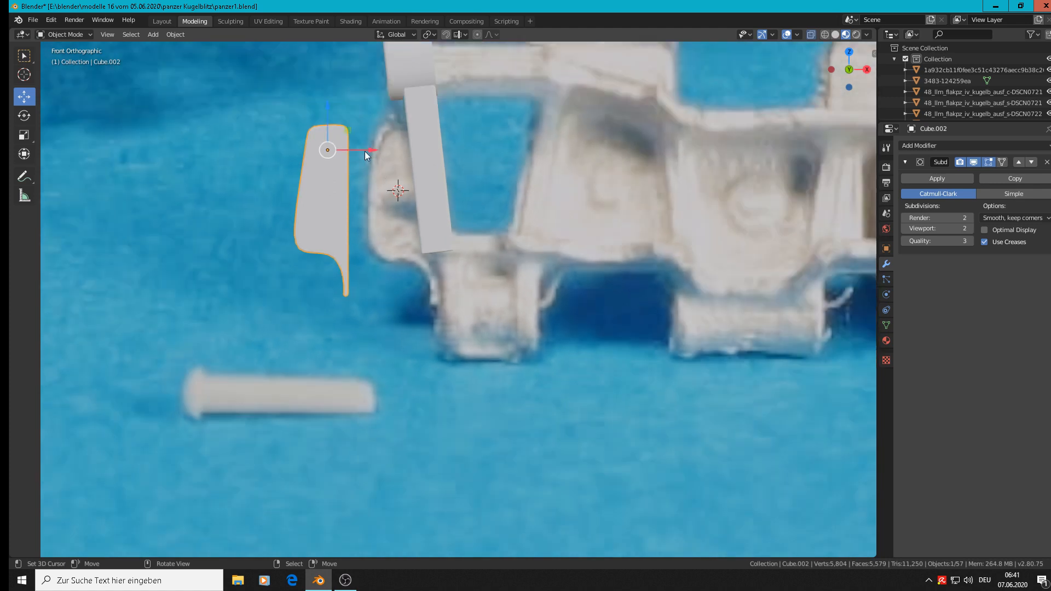
{"action": "left_click_drag", "start_coordinate": [364, 151], "coordinate": [440, 158]}
{"action": "middle_click_drag", "start_coordinate": [440, 178], "coordinate": [384, 166]}
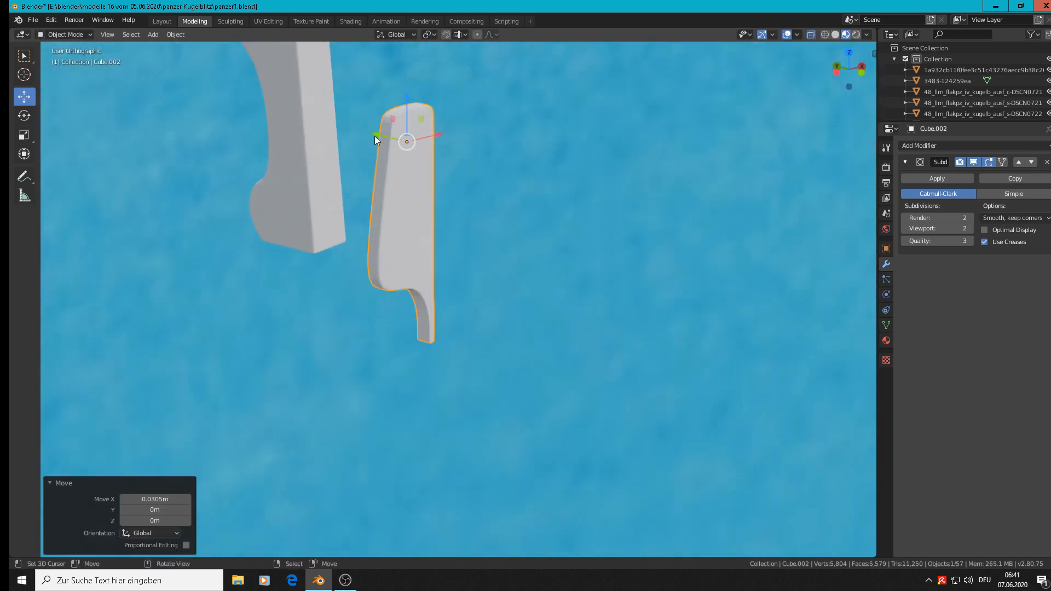
{"action": "left_click_drag", "start_coordinate": [374, 137], "coordinate": [294, 110]}
{"action": "key", "text": "KP_Decimal"}
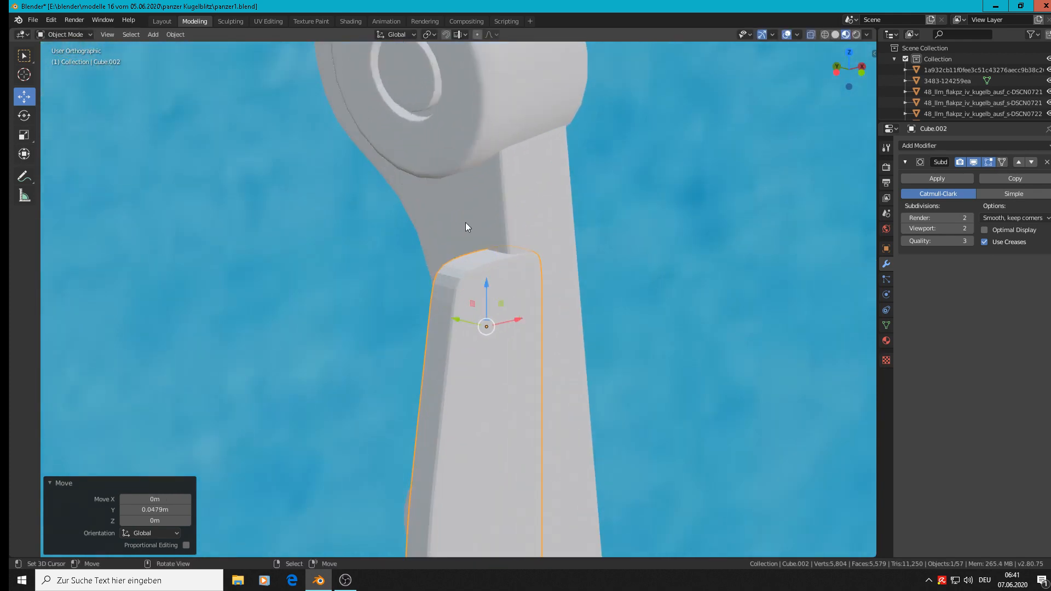
{"action": "scroll", "coordinate": [502, 311], "scroll_direction": "down", "scroll_amount": 3}
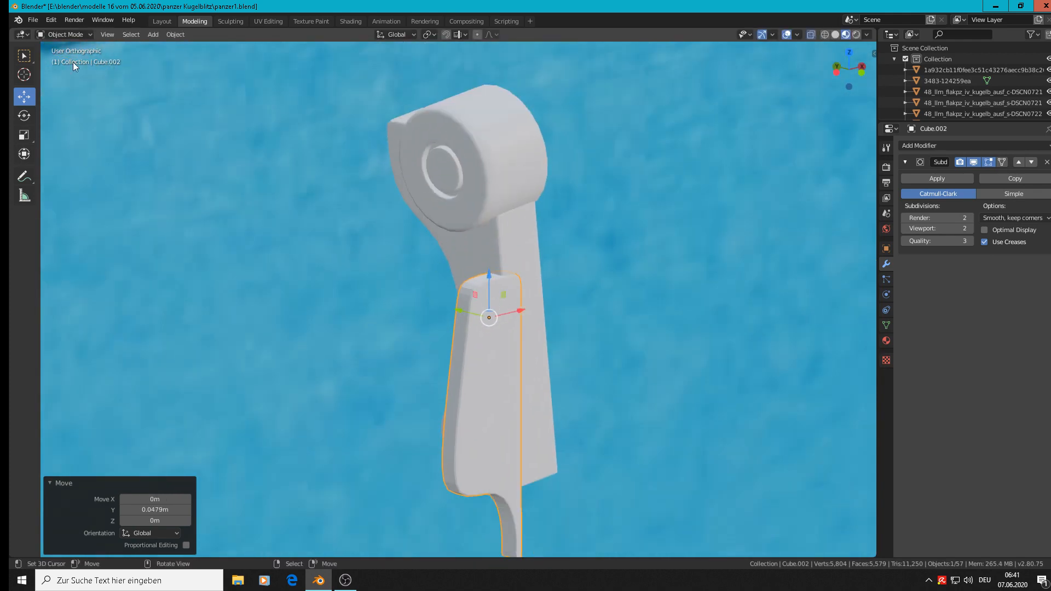
Step: Apply Shade Smooth to the lug block
{"action": "left_click", "coordinate": [176, 35]}
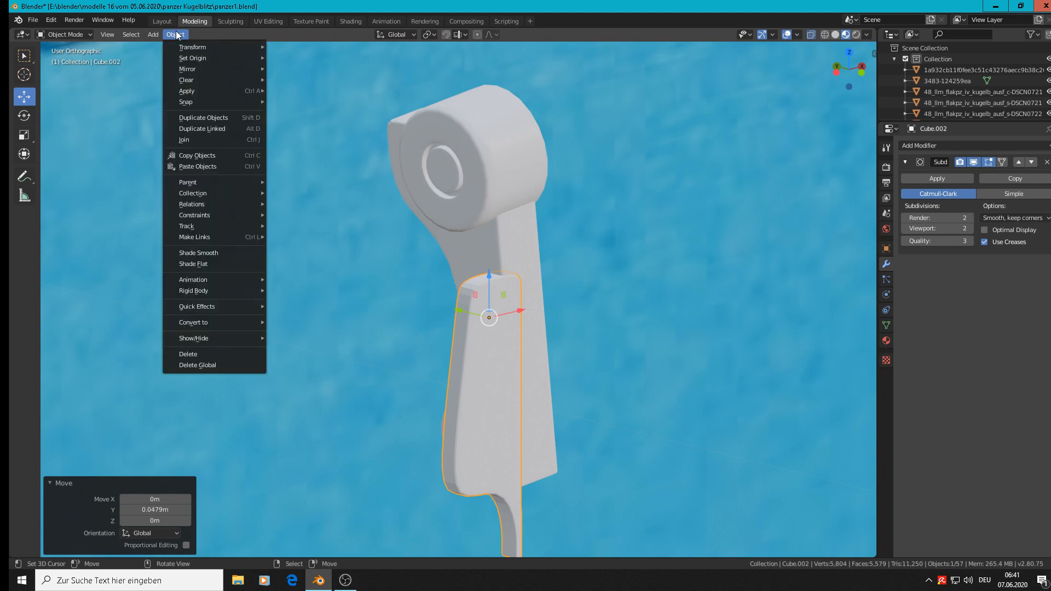
{"action": "left_click", "coordinate": [215, 254]}
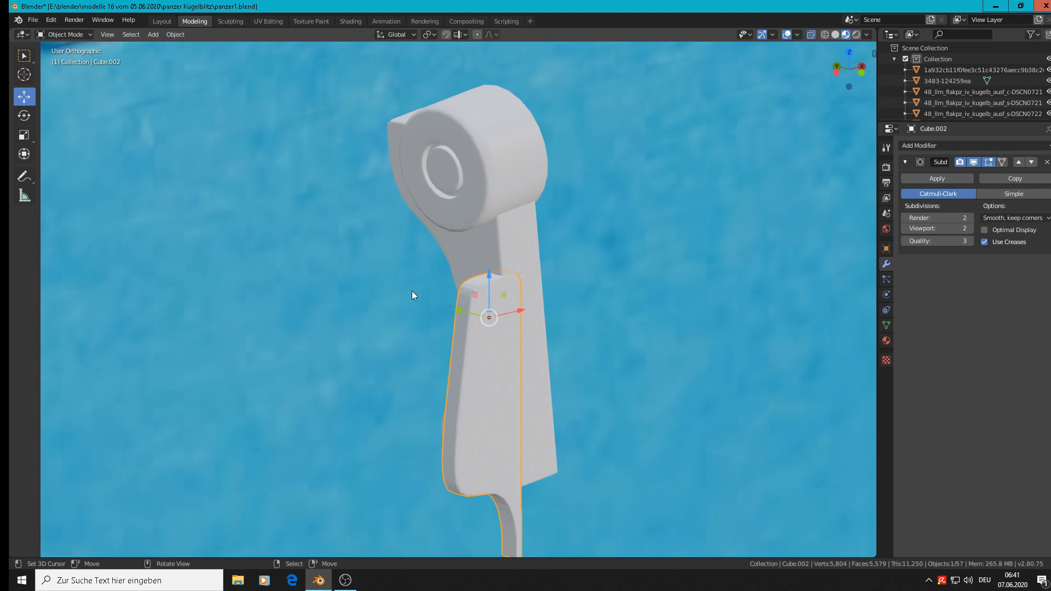
{"action": "middle_click_drag", "start_coordinate": [411, 291], "coordinate": [524, 305]}
{"action": "scroll", "coordinate": [524, 305], "scroll_direction": "down", "scroll_amount": 2}
{"action": "scroll", "coordinate": [524, 305], "scroll_direction": "up", "scroll_amount": 2}
{"action": "key", "text": "Tab"}
{"action": "key", "text": "Tab"}
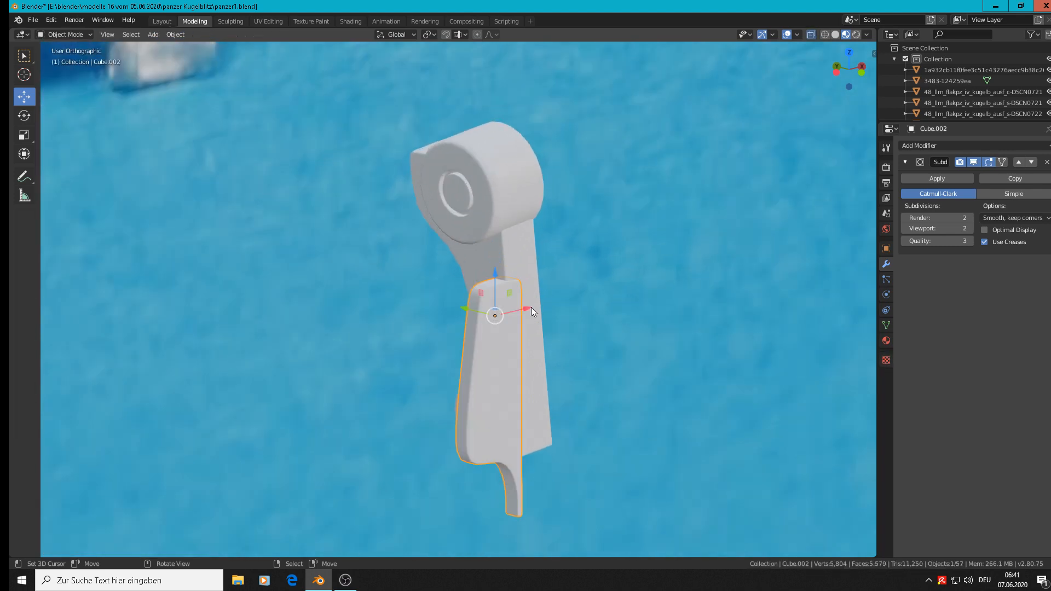
Step: Deselect the block and compare the modelled link parts with the photographed track, checking the hinge shapes from the front view
{"action": "key", "text": "alt+a"}
{"action": "scroll", "coordinate": [534, 314], "scroll_direction": "down", "scroll_amount": 3}
{"action": "middle_click_drag", "start_coordinate": [534, 317], "coordinate": [484, 302]}
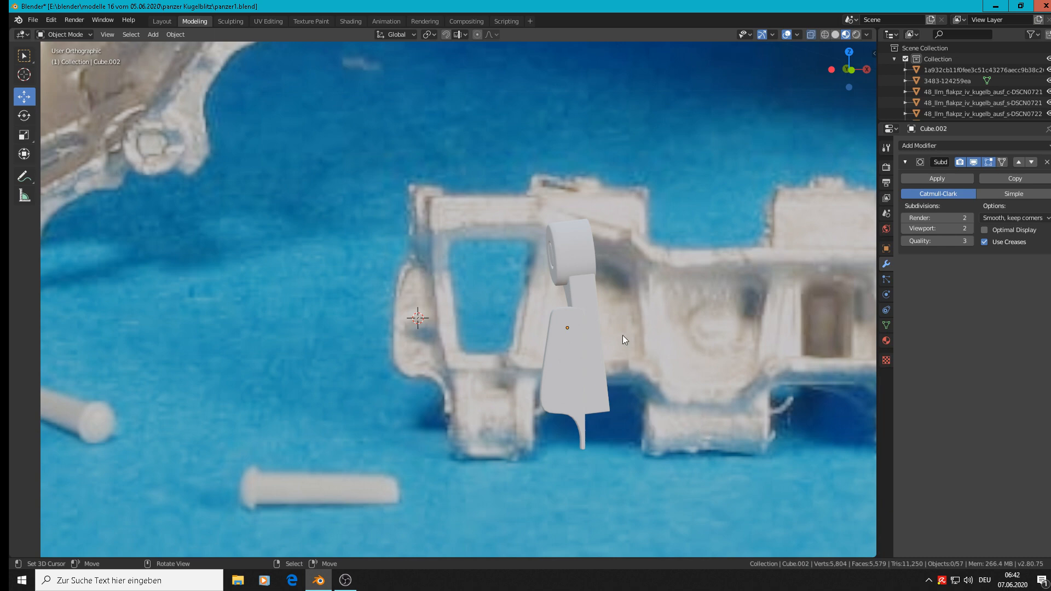
{"action": "scroll", "coordinate": [622, 335], "scroll_direction": "down", "scroll_amount": 4}
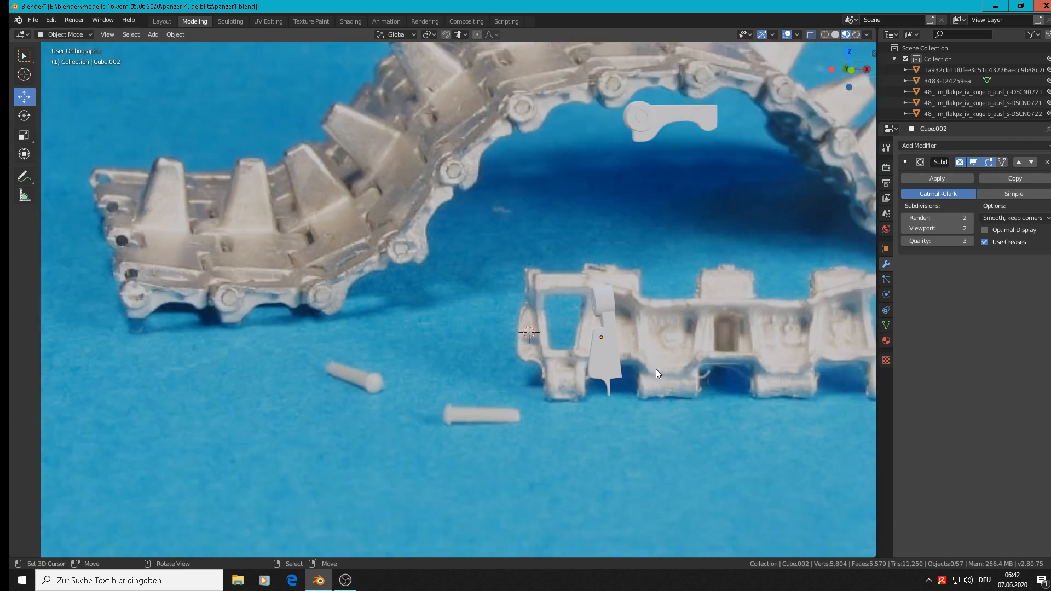
{"action": "key", "text": "KP_1"}
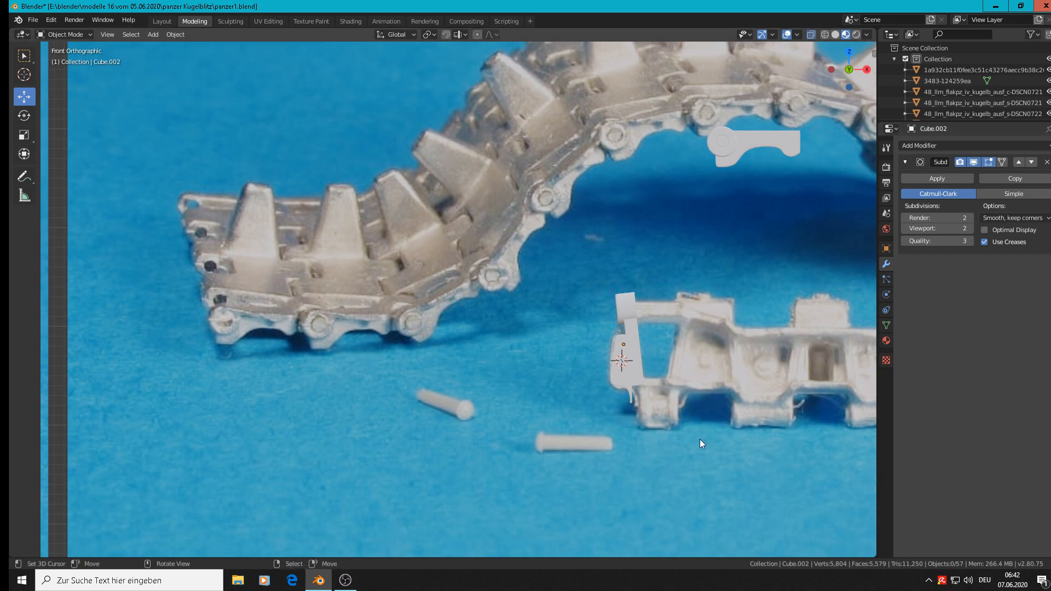
{"action": "middle_click_drag", "start_coordinate": [711, 422], "coordinate": [626, 412], "text": "shift"}
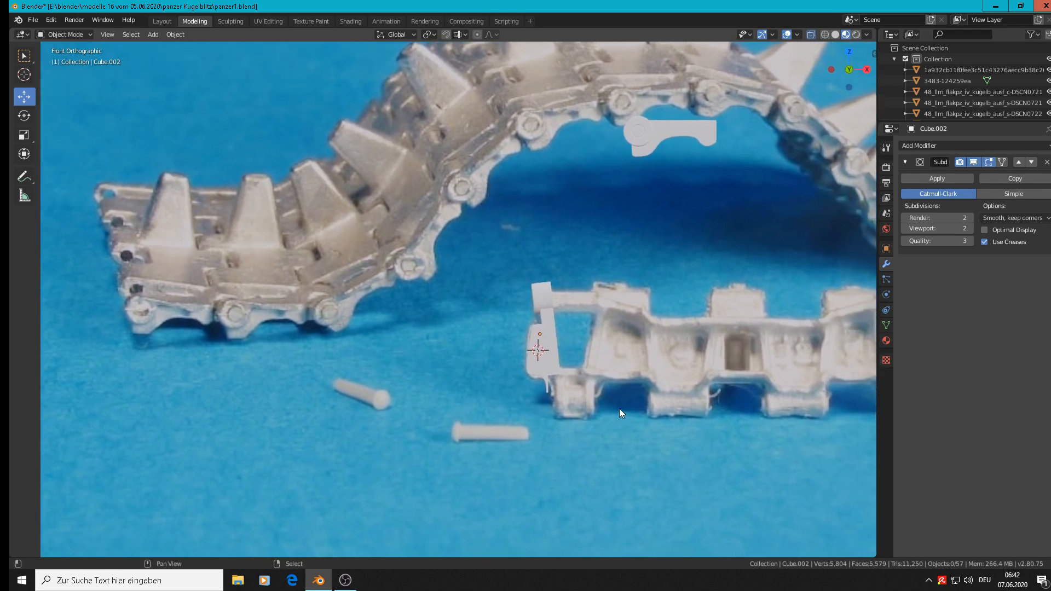
{"action": "scroll", "coordinate": [300, 323], "scroll_direction": "up", "scroll_amount": 4}
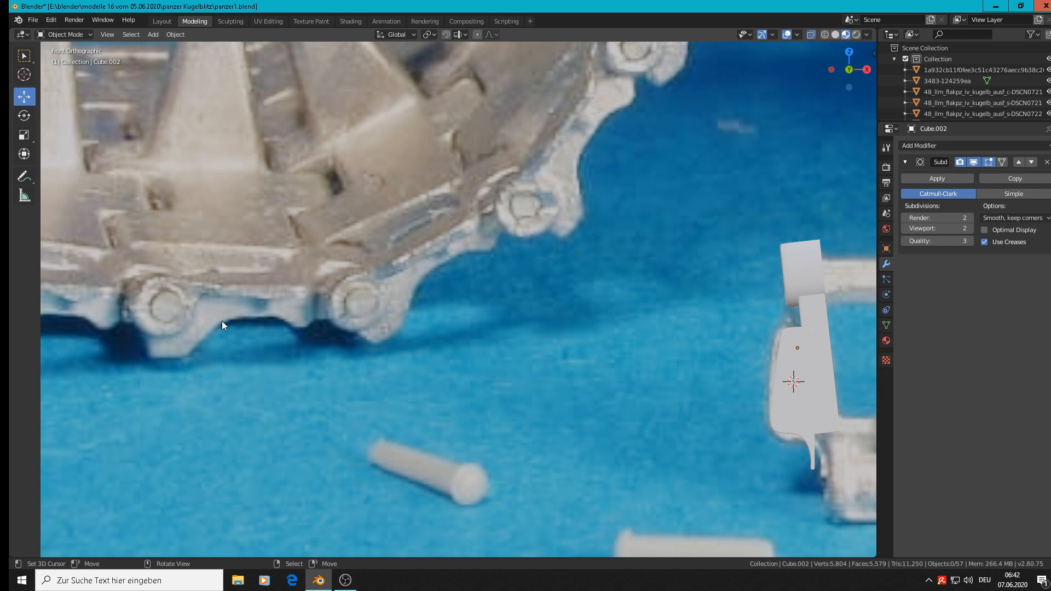
{"action": "scroll", "coordinate": [666, 389], "scroll_direction": "down", "scroll_amount": 4}
{"action": "middle_click_drag", "start_coordinate": [756, 416], "coordinate": [543, 361], "text": "shift"}
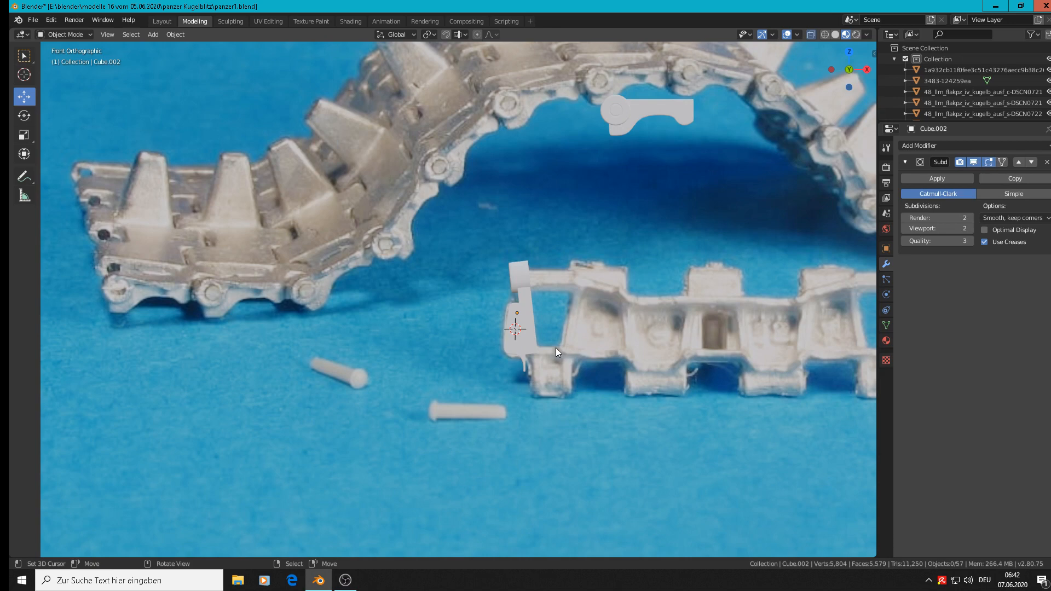
{"action": "scroll", "coordinate": [556, 347], "scroll_direction": "up", "scroll_amount": 2}
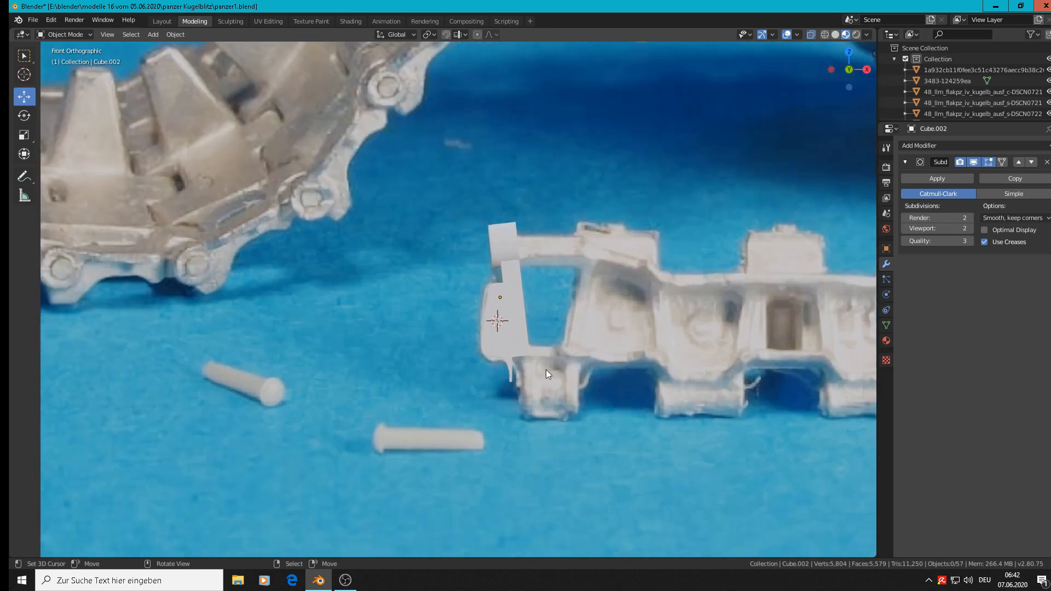
Step: Add a 12-vertex cylinder at the photographed hinge barrel below the lug and scale it uniformly to 0.012
{"action": "right_click", "coordinate": [527, 375], "text": "shift"}
{"action": "left_click", "coordinate": [156, 34]}
{"action": "mouse_move", "coordinate": [170, 47]}
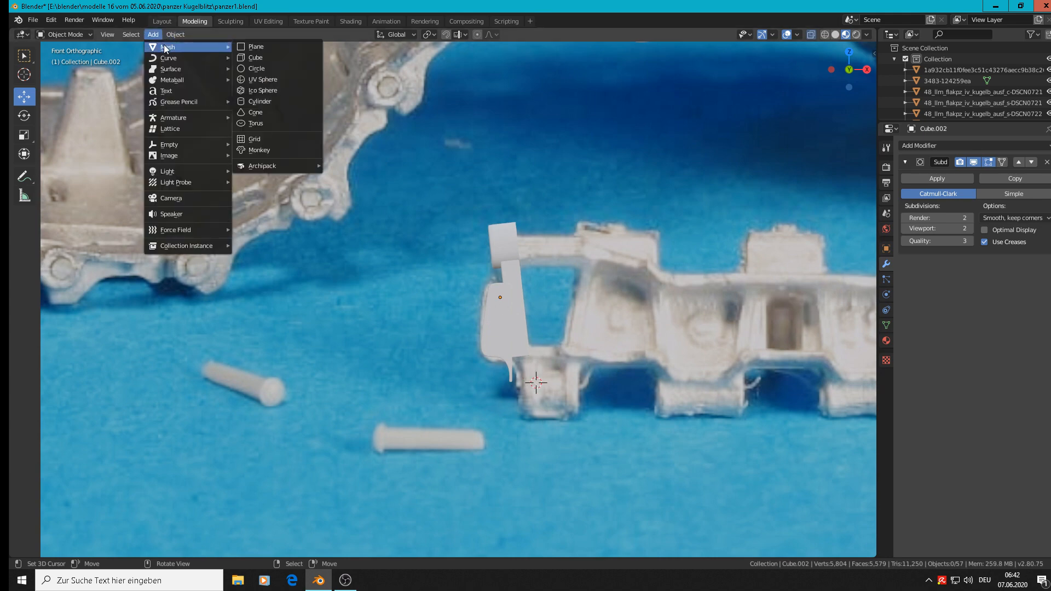
{"action": "left_click", "coordinate": [269, 101]}
{"action": "left_click", "coordinate": [172, 417]}
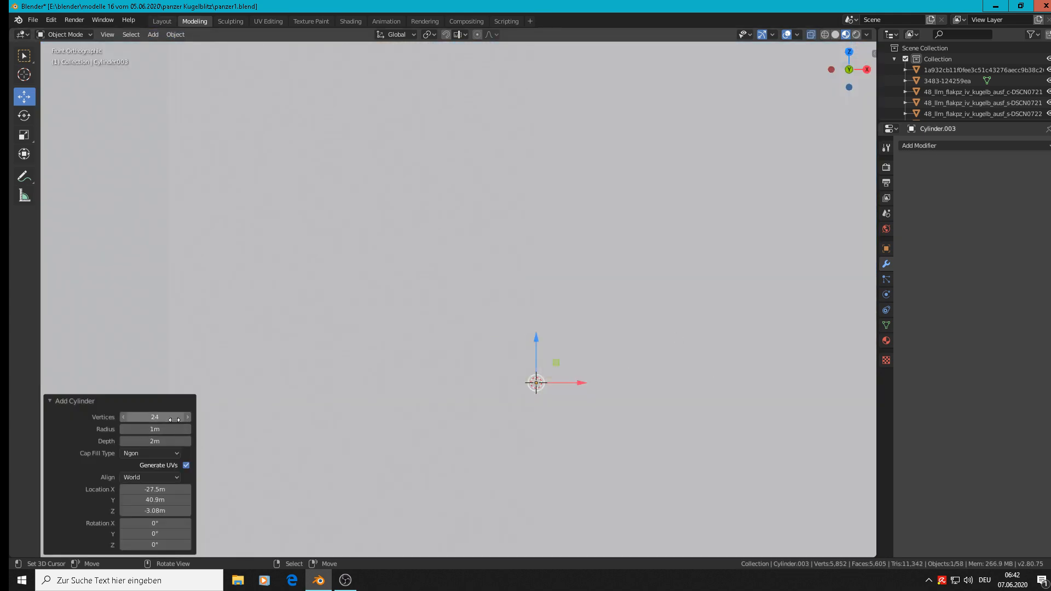
{"action": "type", "text": "12"}
{"action": "key", "text": "Return"}
{"action": "key", "text": "s"}
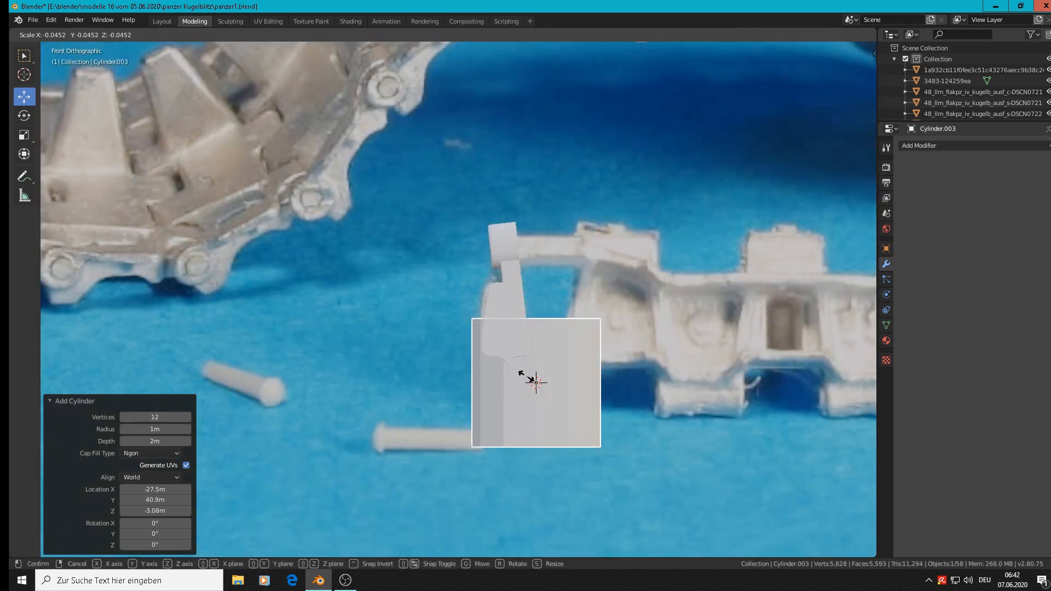
{"action": "left_click", "coordinate": [540, 385]}
{"action": "scroll", "coordinate": [611, 424], "scroll_direction": "up", "scroll_amount": 3}
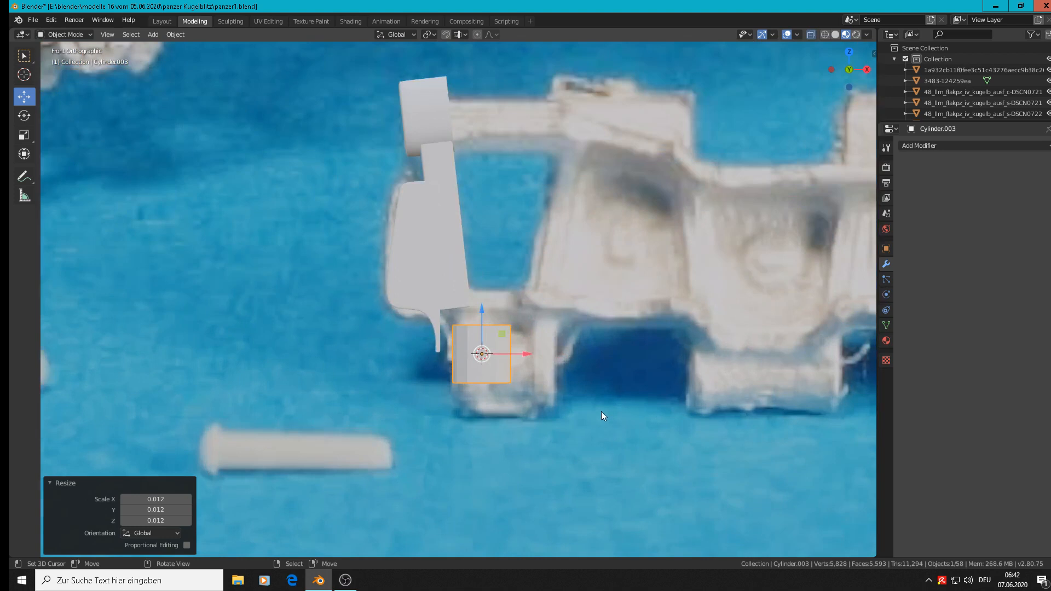
Step: Rotate the new cylinder 90° about the Y axis so it lies along the hinge barrel
{"action": "key", "text": "r"}
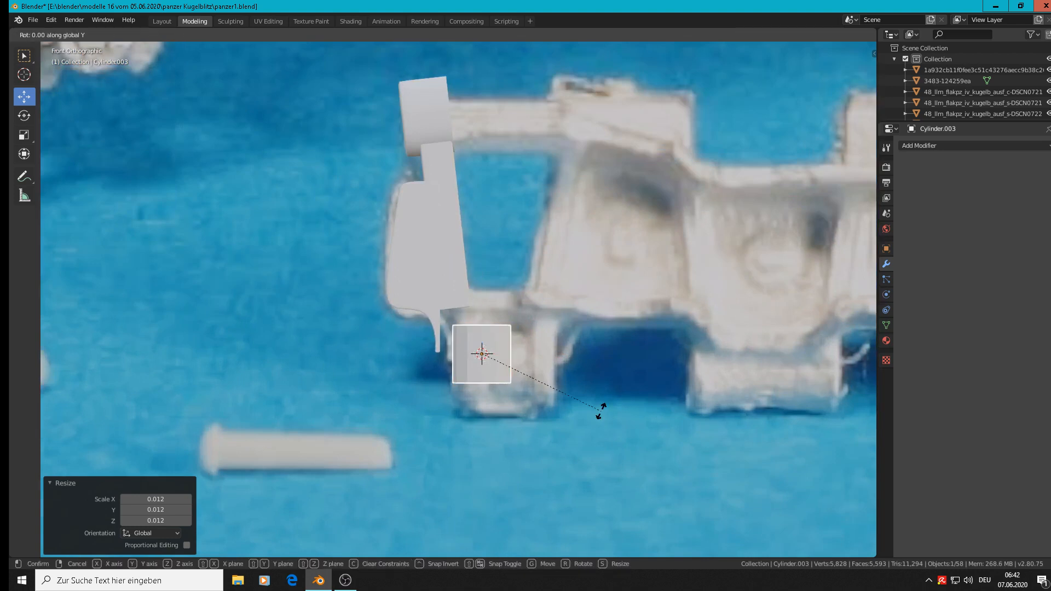
{"action": "key", "text": "y"}
{"action": "key", "text": "9"}
{"action": "key", "text": "0"}
{"action": "key", "text": "Return"}
Step: Scale the cylinder uniformly by 1.737 and move it 0.00378 m along X over the photographed hinge barrel
{"action": "key", "text": "s"}
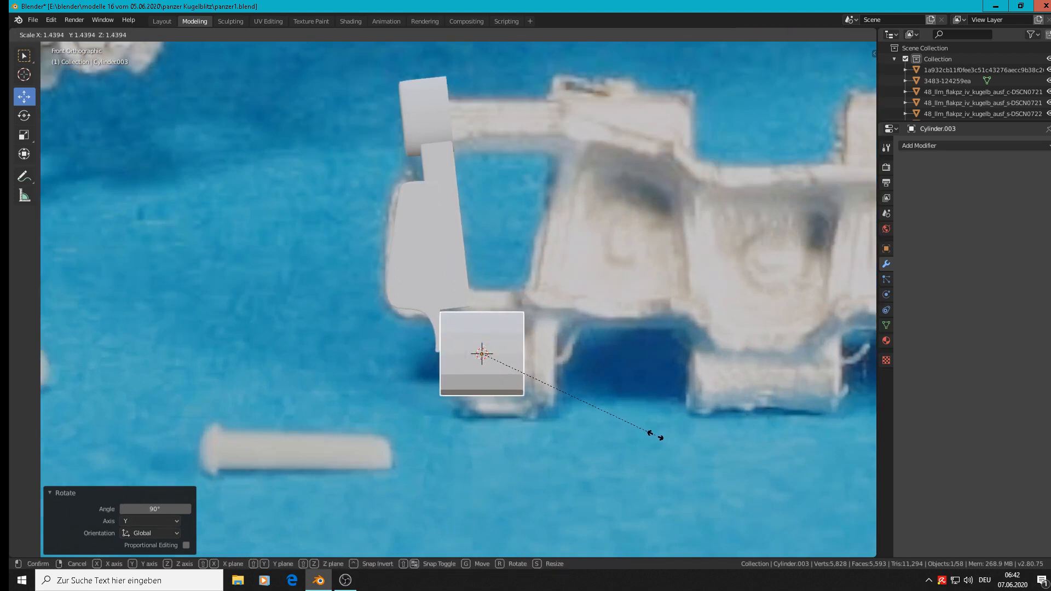
{"action": "left_click", "coordinate": [694, 447]}
{"action": "key", "text": "g"}
{"action": "key", "text": "x"}
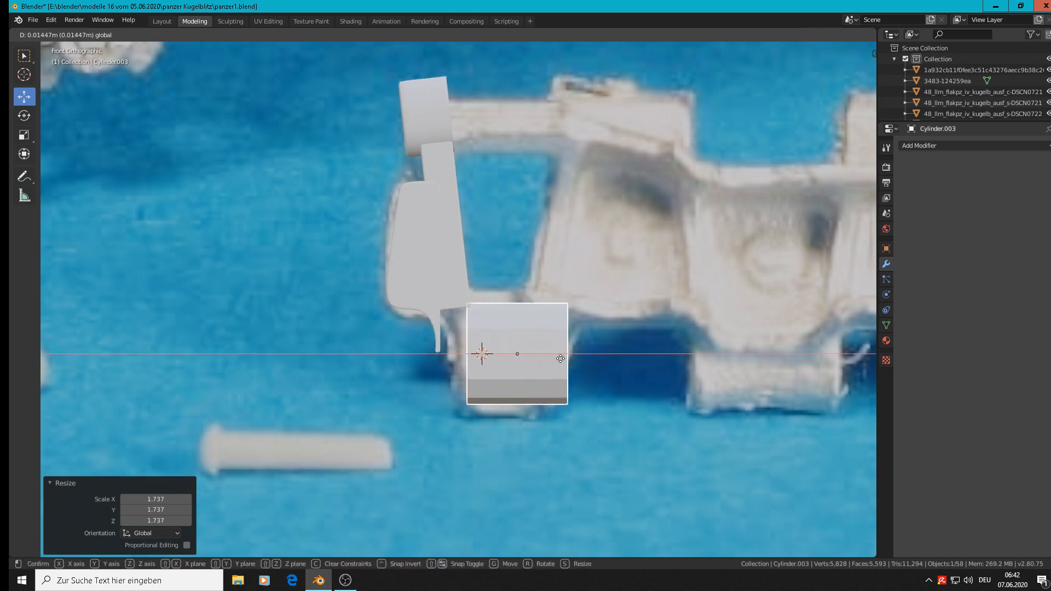
{"action": "left_click", "coordinate": [534, 361]}
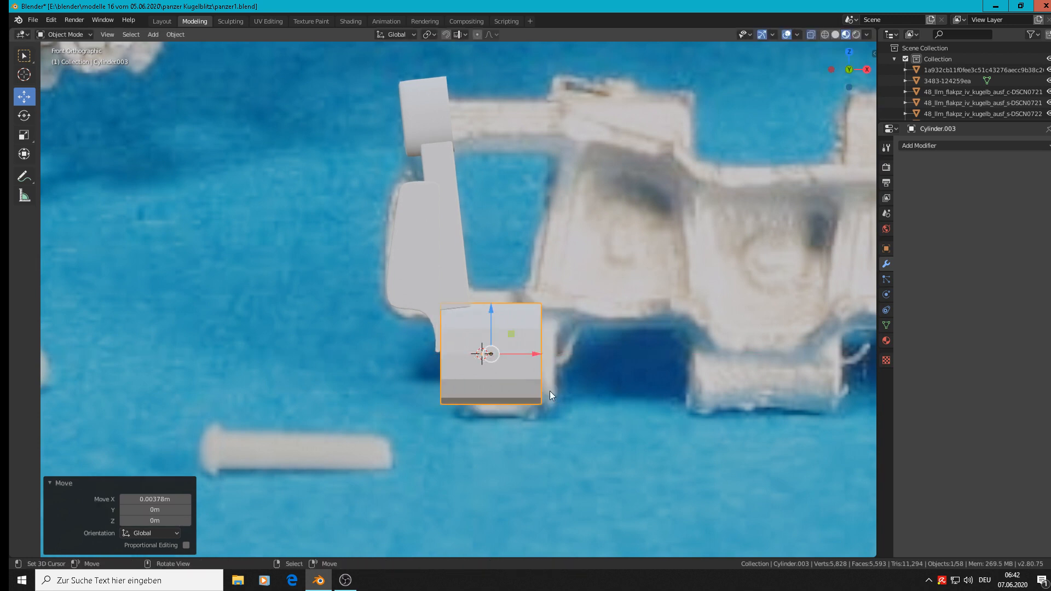
Step: Lengthen the cylinder along X by a factor of about 1.09 and shift it 0.000891 m along X
{"action": "key", "text": "s"}
{"action": "key", "text": "x"}
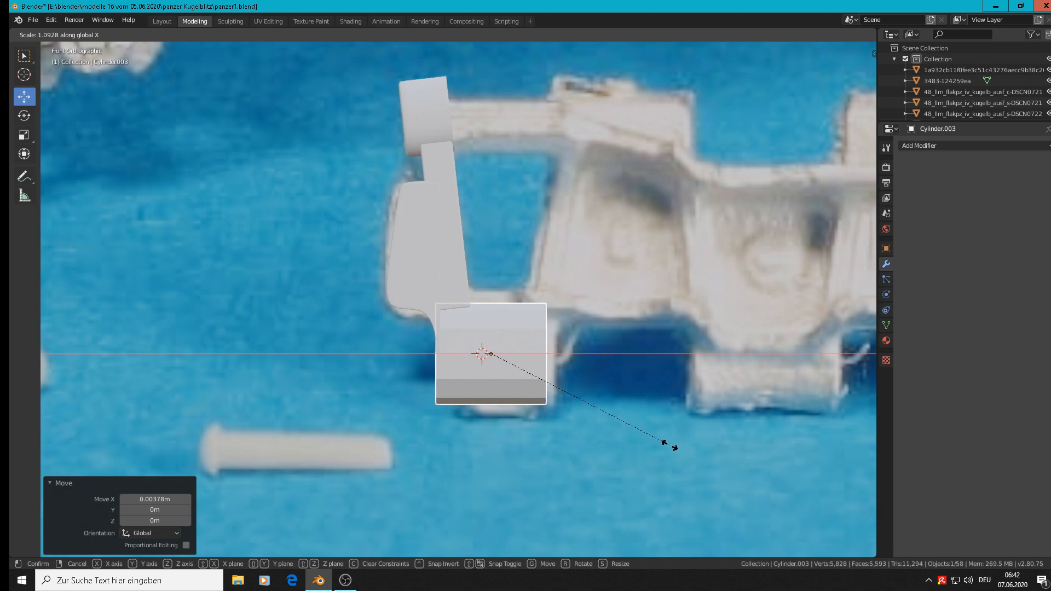
{"action": "left_click", "coordinate": [669, 445]}
{"action": "key", "text": "g"}
{"action": "key", "text": "x"}
{"action": "left_click", "coordinate": [537, 358]}
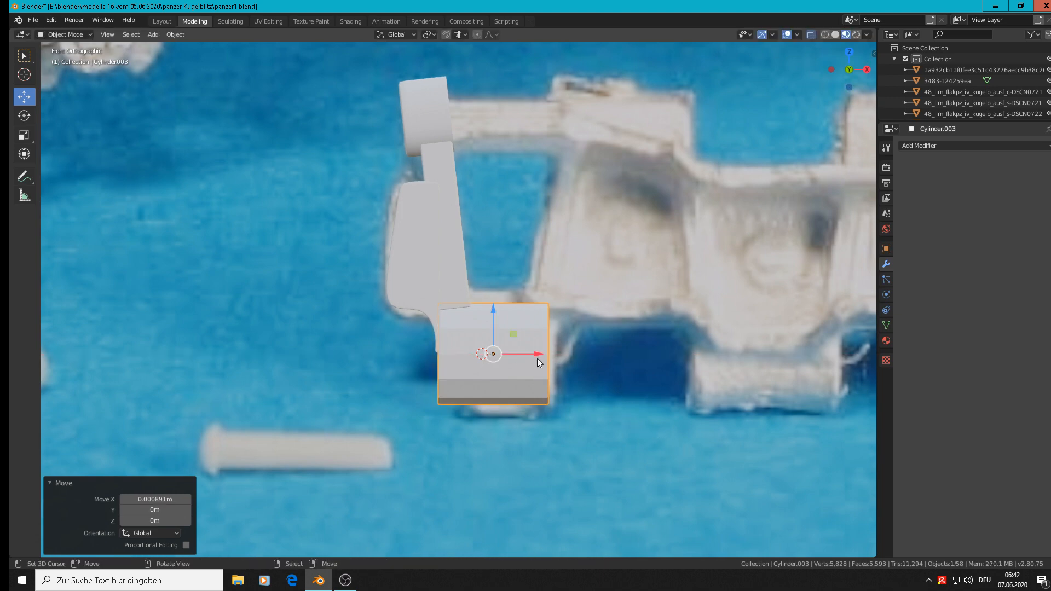
Step: Move the cylinder -0.498 m along Y to the modelled link parts and check its alignment from the front and right views
{"action": "middle_click_drag", "start_coordinate": [537, 358], "coordinate": [659, 406]}
{"action": "scroll", "coordinate": [614, 383], "scroll_direction": "down", "scroll_amount": 4}
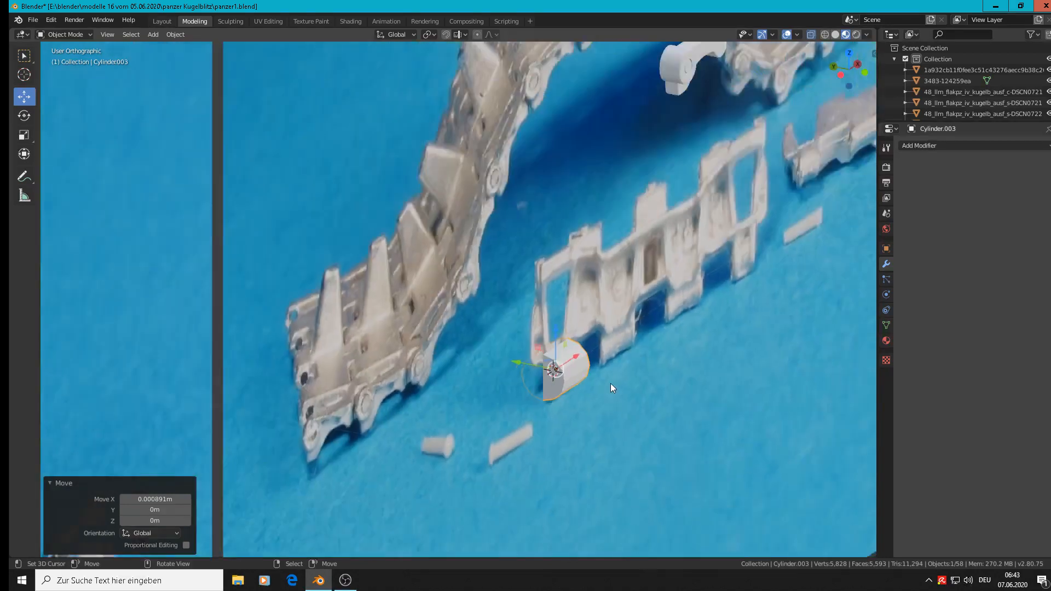
{"action": "middle_click_drag", "start_coordinate": [610, 383], "coordinate": [448, 396]}
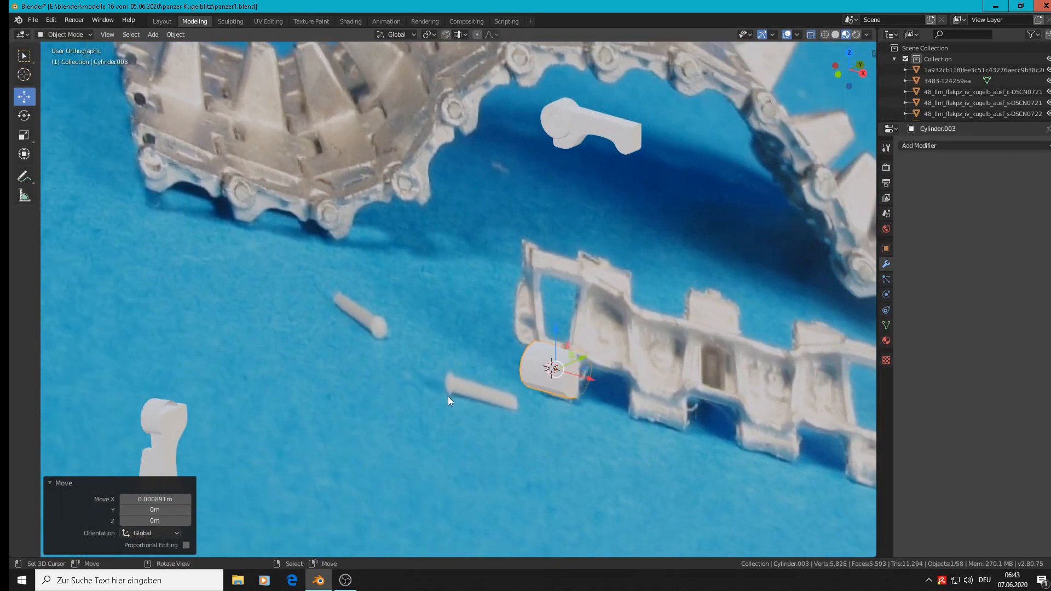
{"action": "scroll", "coordinate": [337, 436], "scroll_direction": "down", "scroll_amount": 4}
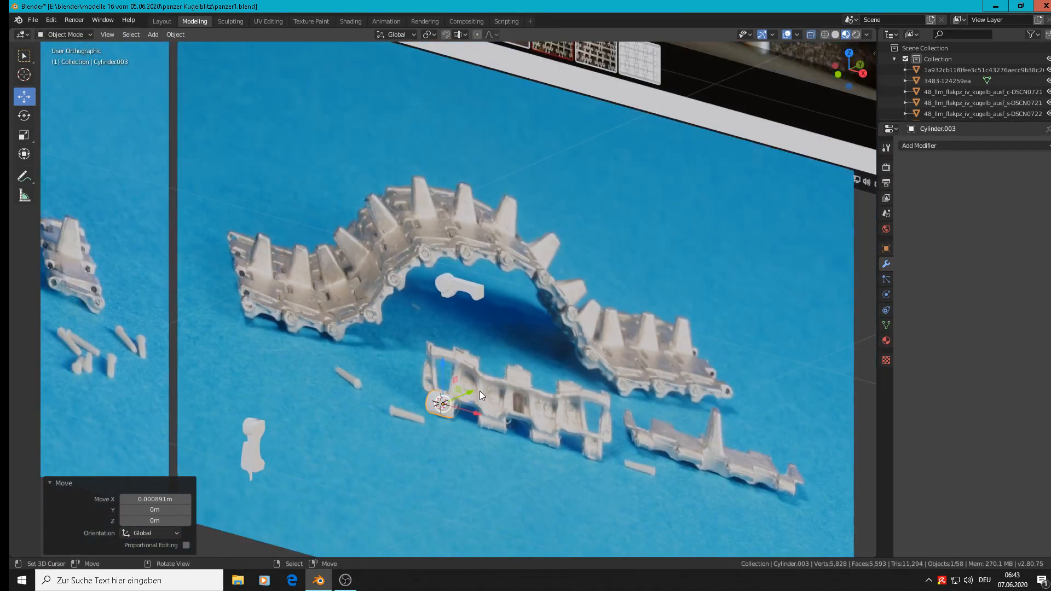
{"action": "key", "text": "g"}
{"action": "key", "text": "y"}
{"action": "left_click", "coordinate": [294, 457]}
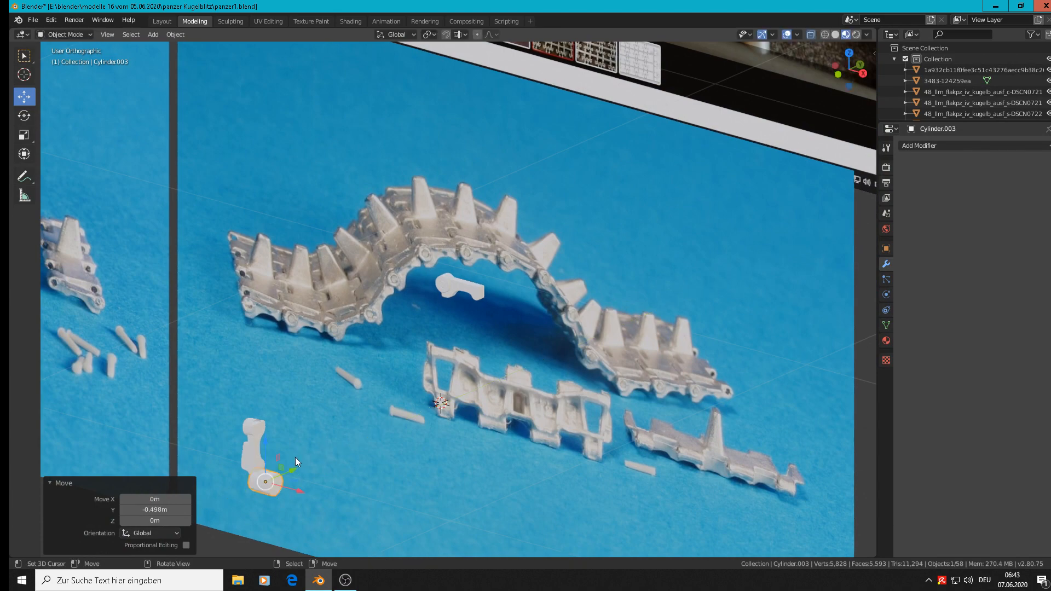
{"action": "key", "text": "KP_1"}
{"action": "scroll", "coordinate": [326, 446], "scroll_direction": "up", "scroll_amount": 1}
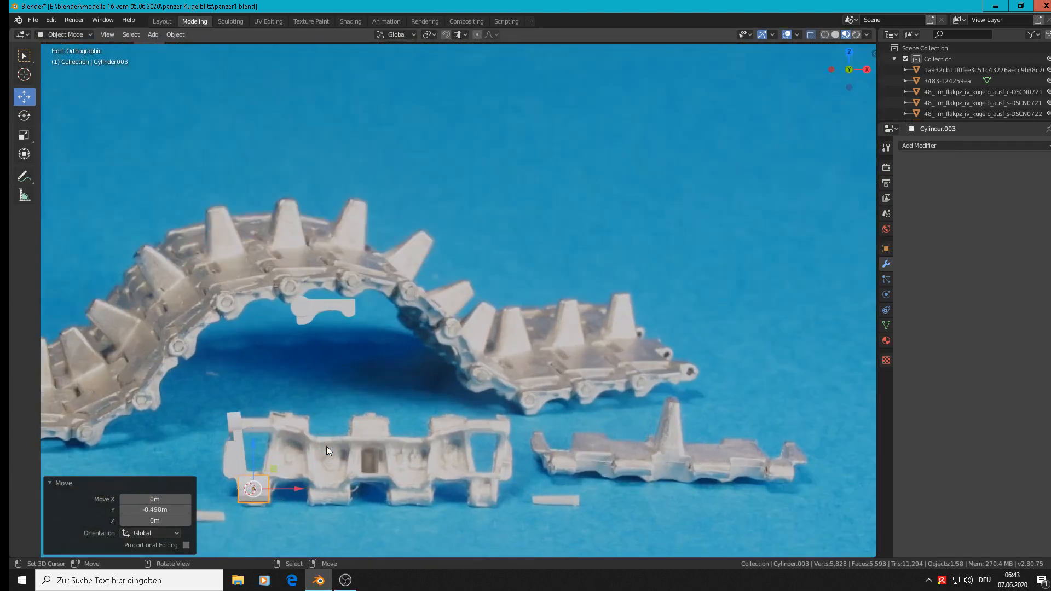
{"action": "key", "text": "KP_3"}
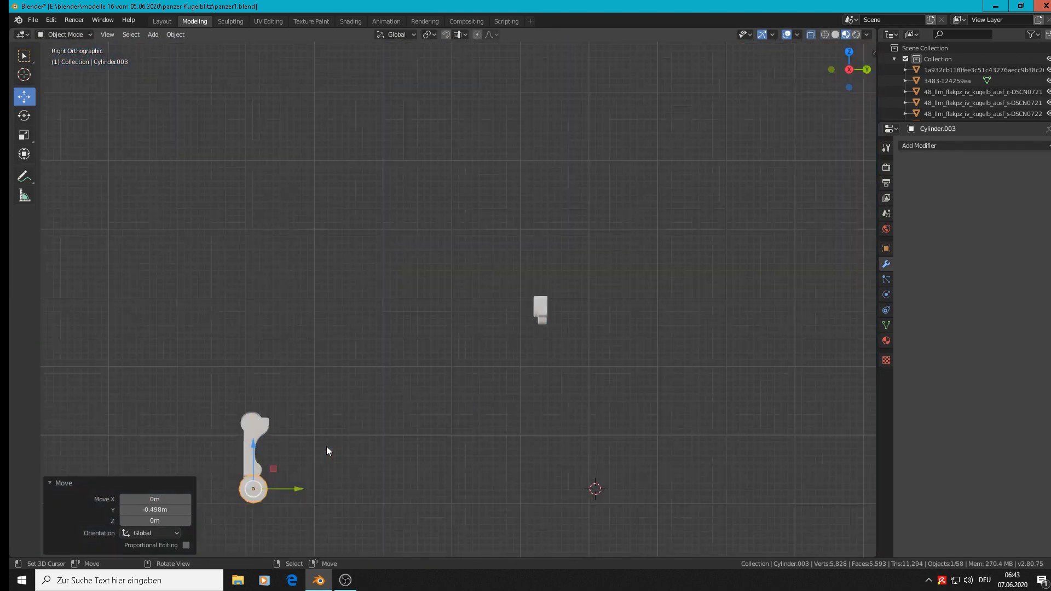
Step: Move the lower hinge barrel cylinder -0.00266 m along Y to line it up with the link arm
{"action": "scroll", "coordinate": [290, 481], "scroll_direction": "down", "scroll_amount": 1}
{"action": "key", "text": "g"}
{"action": "key", "text": "y"}
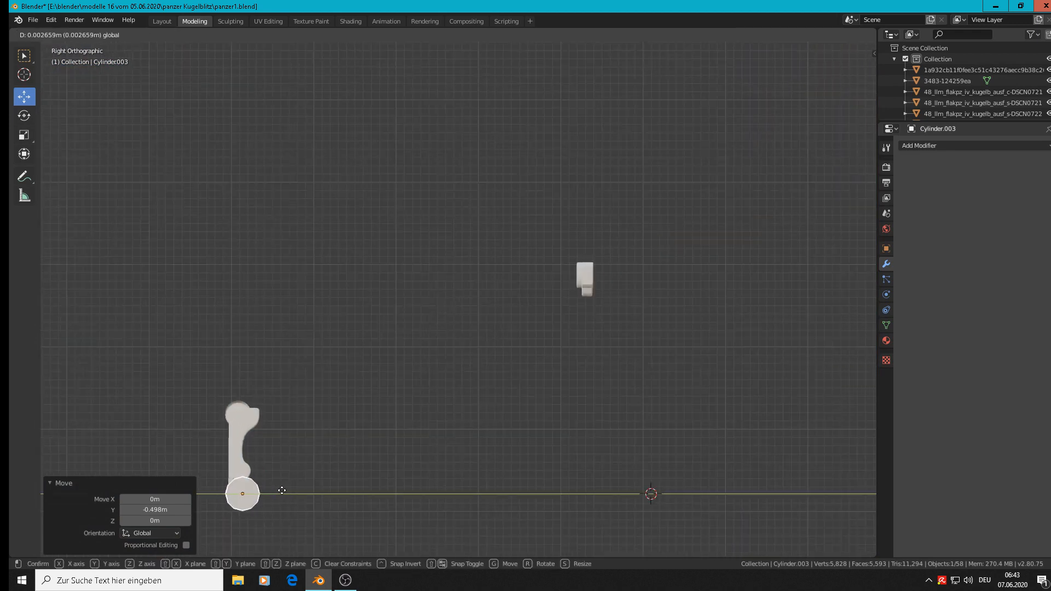
{"action": "left_click", "coordinate": [277, 488]}
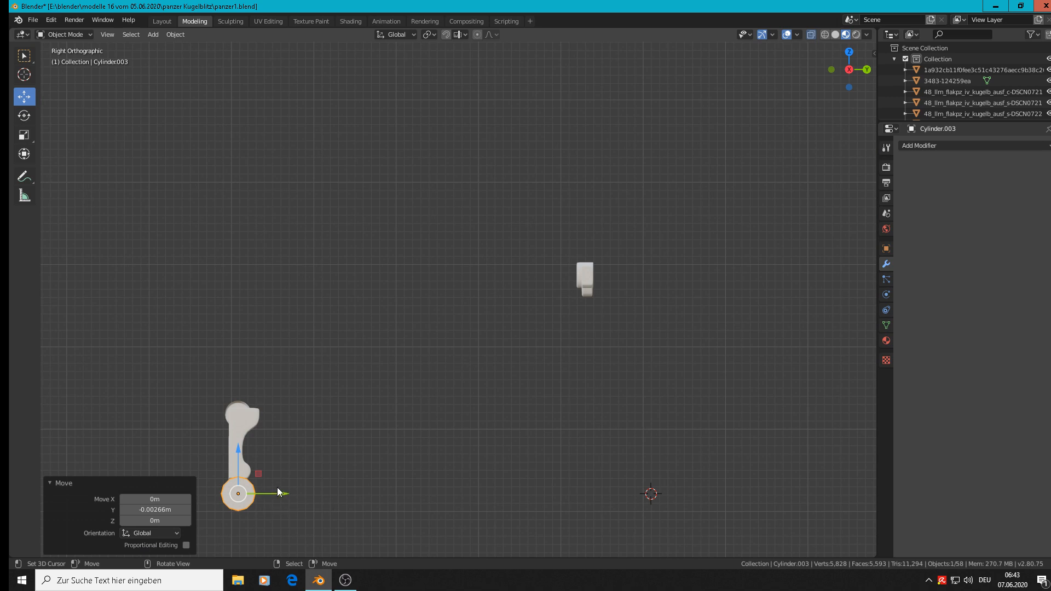
Step: Compare the hinge barrel cylinder and link parts with the reference track photo from the front and at an angle
{"action": "middle_click_drag", "start_coordinate": [277, 487], "coordinate": [445, 429]}
{"action": "key", "text": "KP_1"}
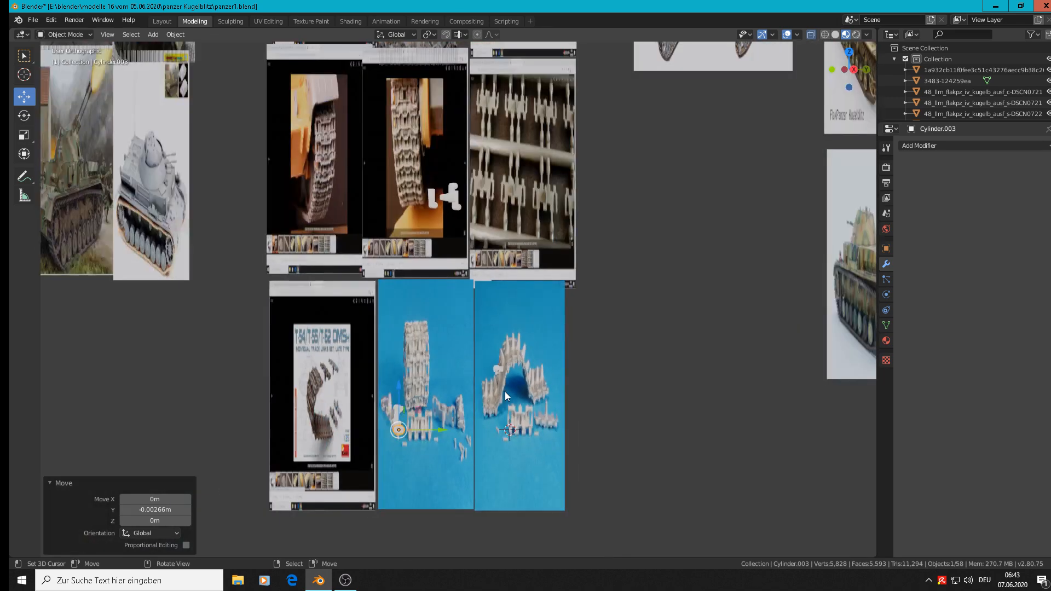
{"action": "scroll", "coordinate": [505, 392], "scroll_direction": "up", "scroll_amount": 3}
{"action": "scroll", "coordinate": [356, 428], "scroll_direction": "up", "scroll_amount": 8}
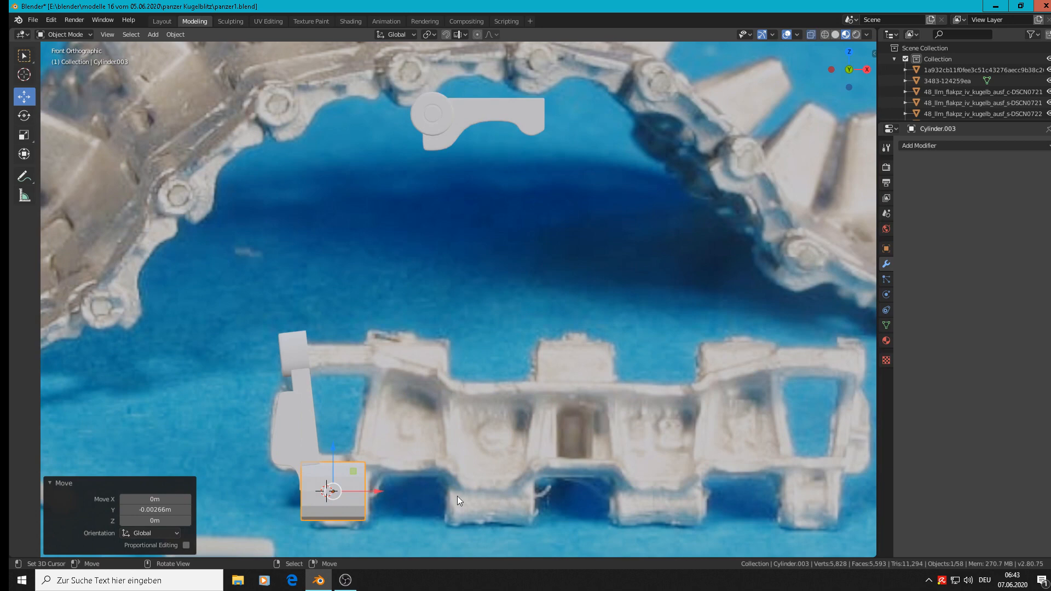
{"action": "scroll", "coordinate": [385, 460], "scroll_direction": "down", "scroll_amount": 6}
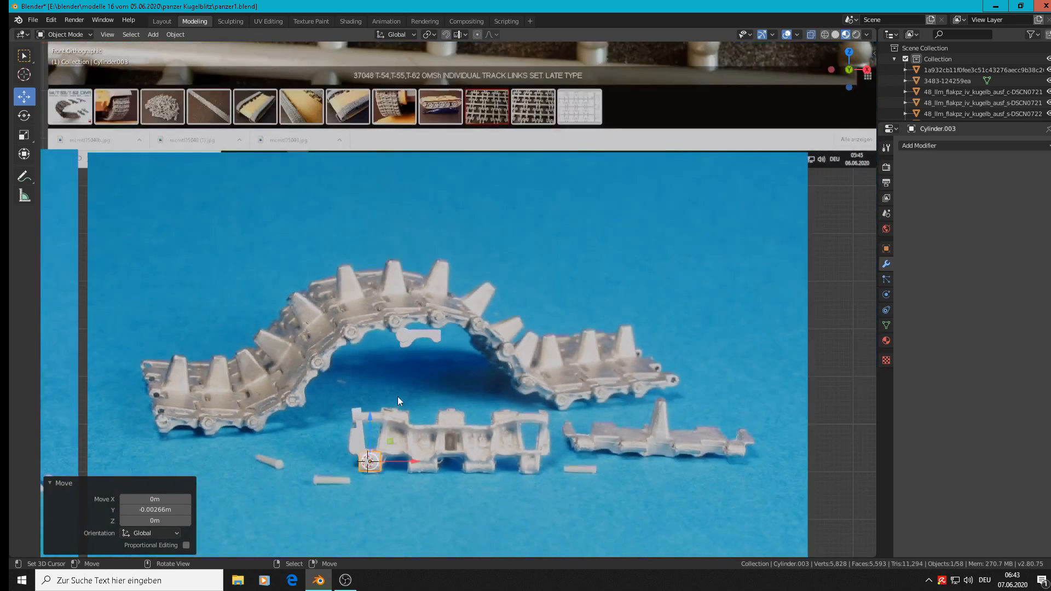
{"action": "scroll", "coordinate": [325, 359], "scroll_direction": "up", "scroll_amount": 4}
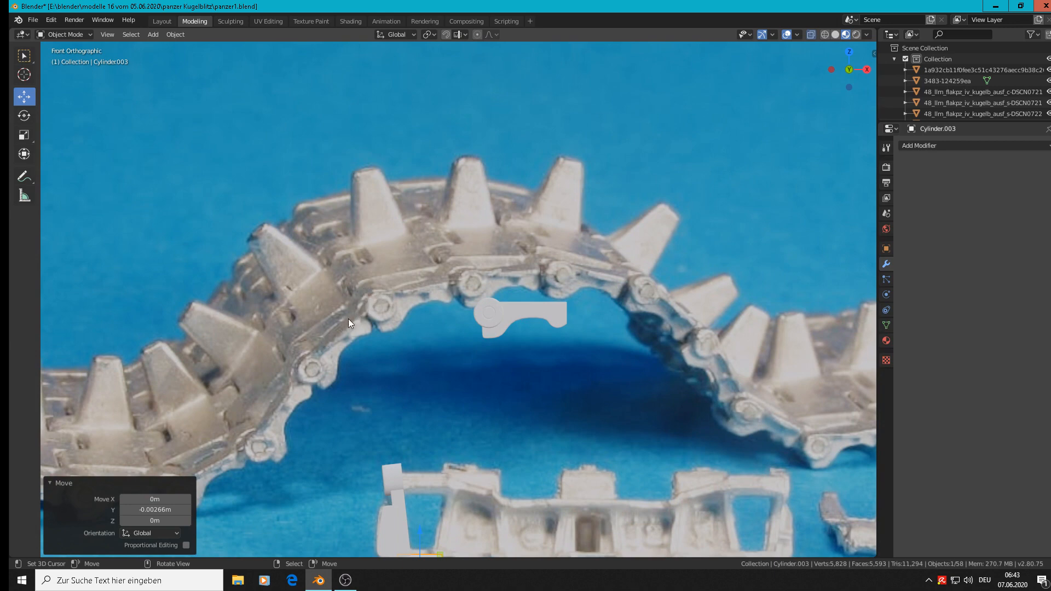
{"action": "scroll", "coordinate": [484, 385], "scroll_direction": "down", "scroll_amount": 3}
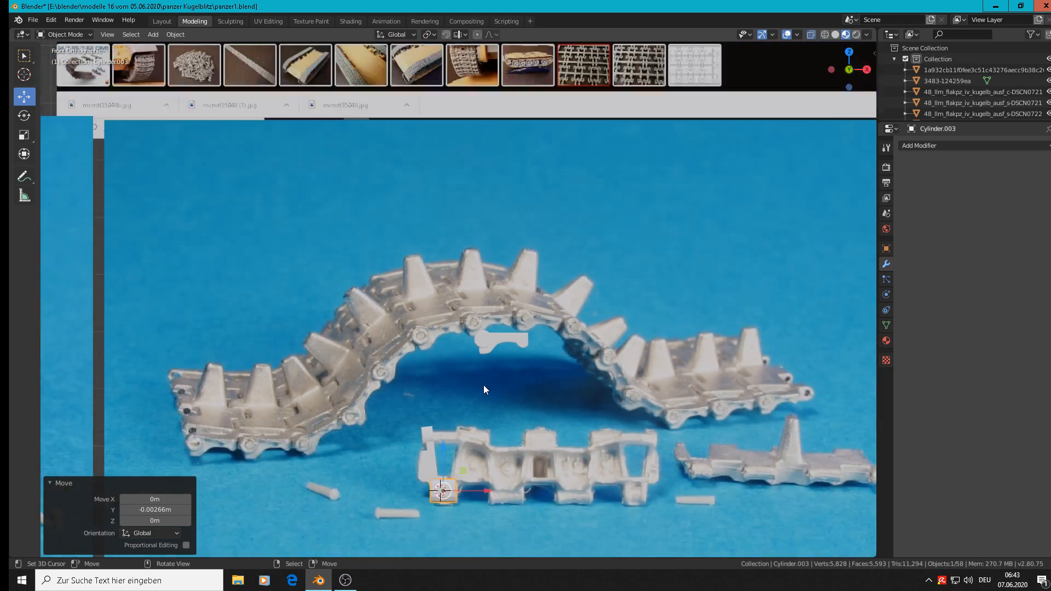
{"action": "middle_click_drag", "start_coordinate": [548, 453], "coordinate": [557, 231], "text": "shift"}
{"action": "scroll", "coordinate": [476, 270], "scroll_direction": "up", "scroll_amount": 3}
{"action": "middle_click_drag", "start_coordinate": [476, 270], "coordinate": [474, 305]}
Step: Shade the lower hinge barrel cylinder smooth and deselect it for a close look at its surface
{"action": "left_click", "coordinate": [175, 34]}
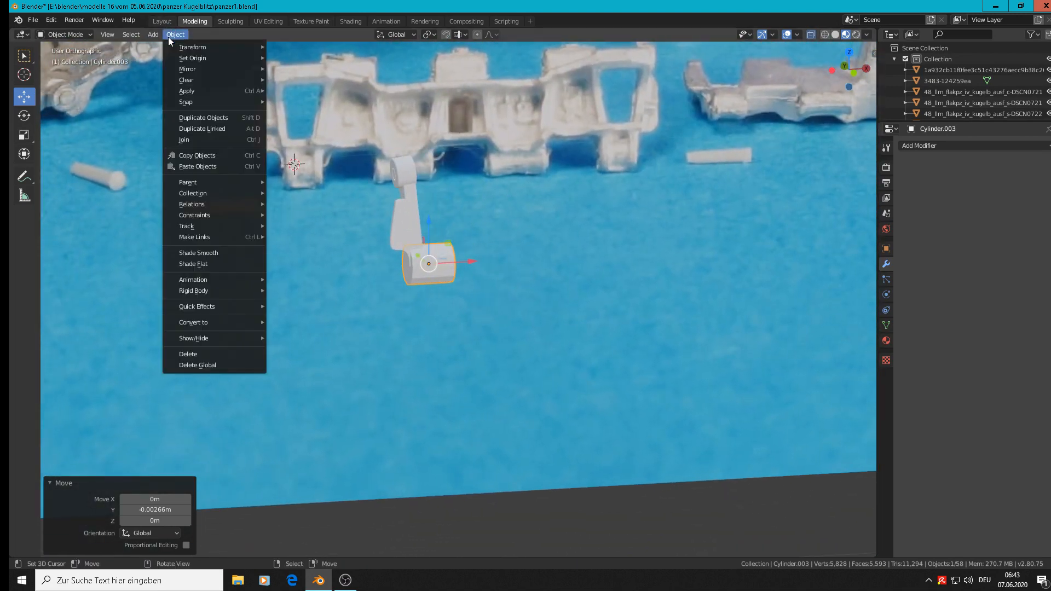
{"action": "left_click", "coordinate": [186, 254]}
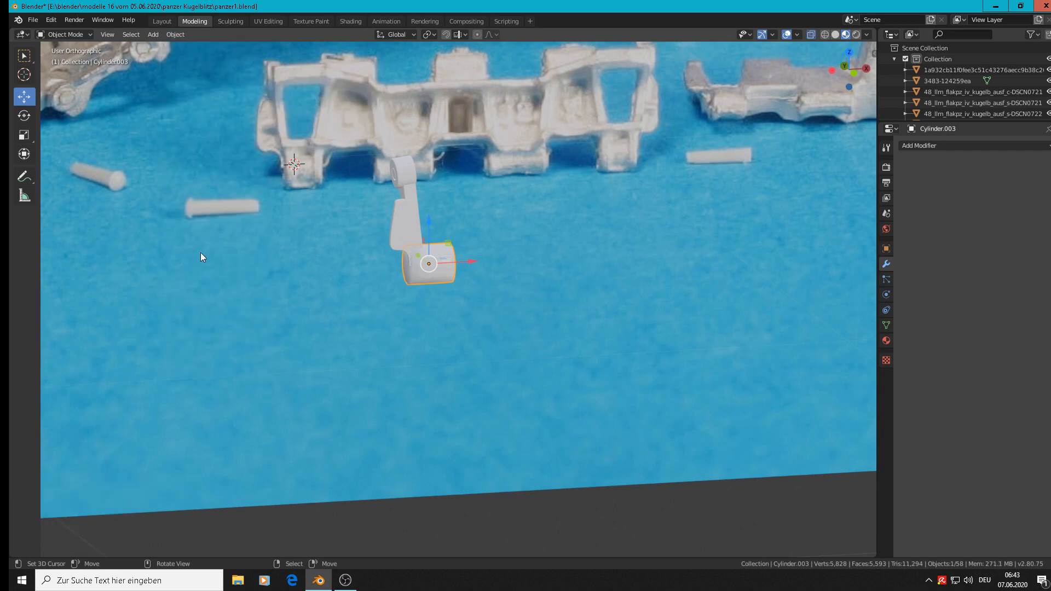
{"action": "scroll", "coordinate": [384, 224], "scroll_direction": "up", "scroll_amount": 3}
{"action": "scroll", "coordinate": [414, 228], "scroll_direction": "down", "scroll_amount": 4}
{"action": "left_click", "coordinate": [421, 228]}
{"action": "scroll", "coordinate": [416, 236], "scroll_direction": "up", "scroll_amount": 7}
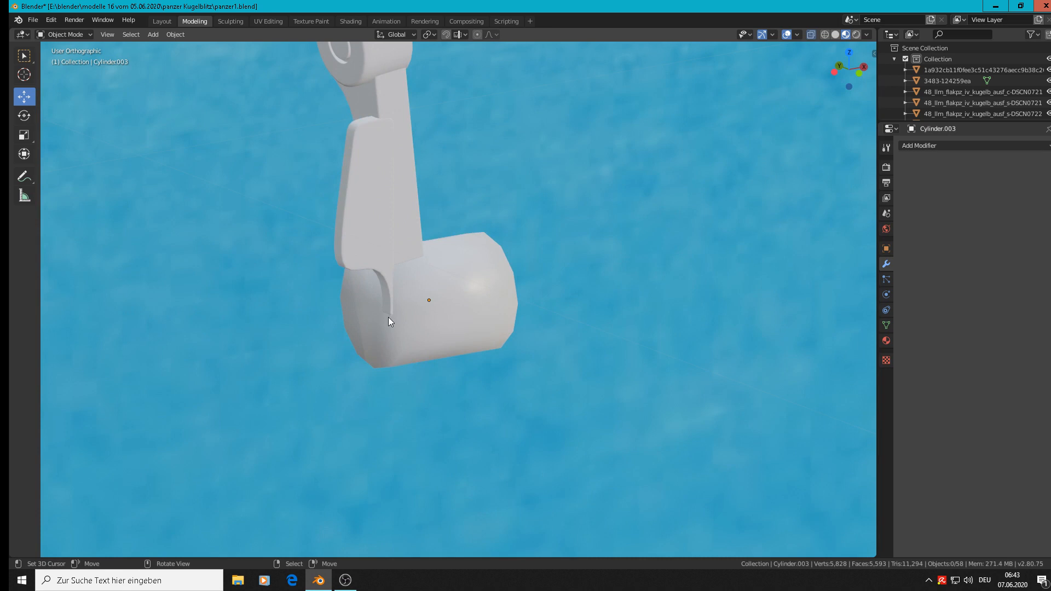
Step: Shade the two round end faces of the lower hinge barrel cylinder flat in Edit Mode
{"action": "key", "text": "Tab"}
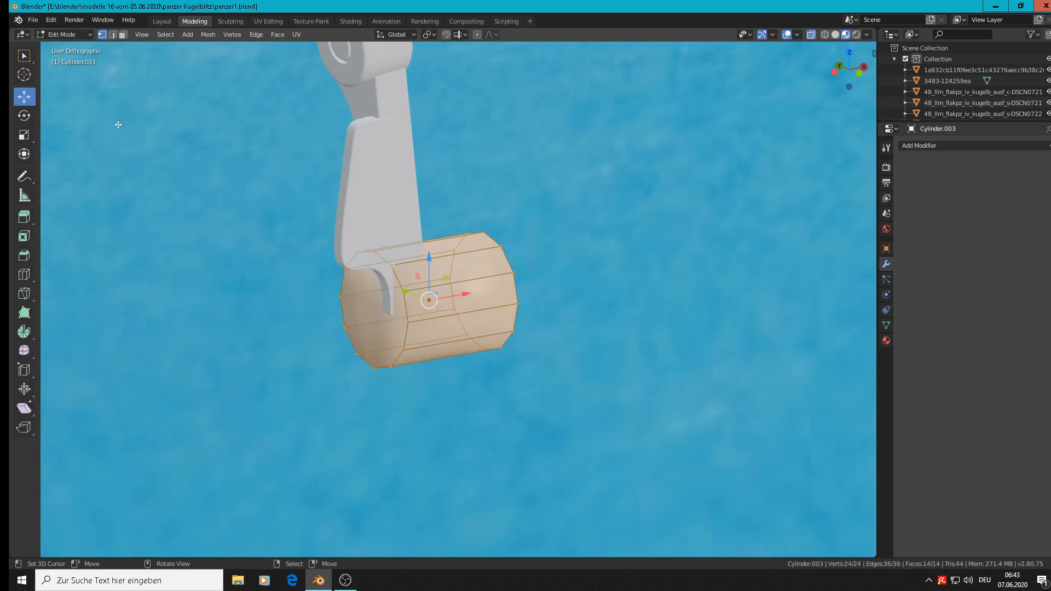
{"action": "left_click", "coordinate": [123, 34]}
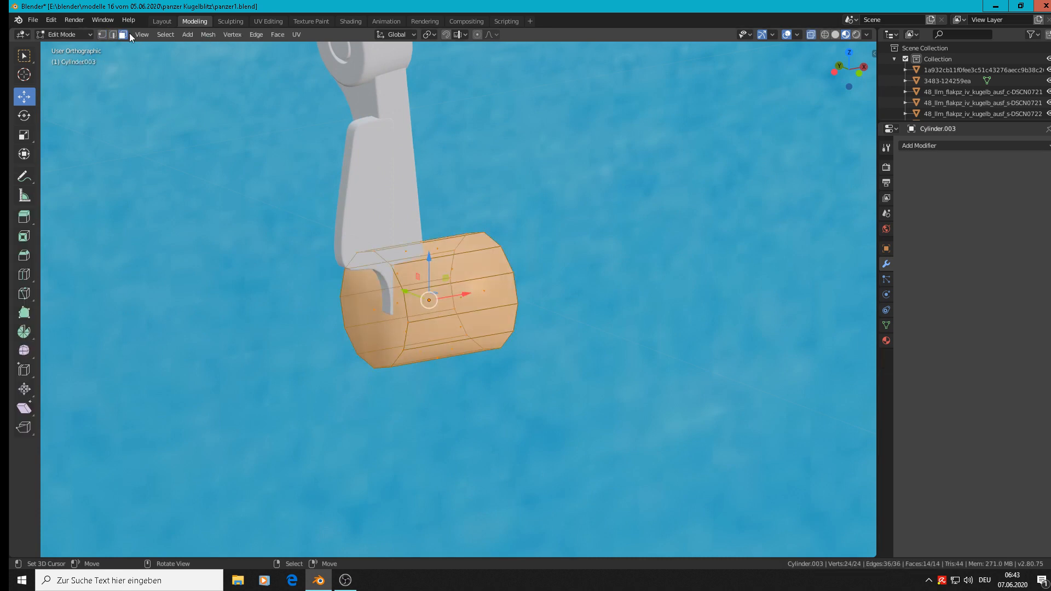
{"action": "left_click", "coordinate": [376, 309]}
{"action": "left_click", "coordinate": [481, 249], "text": "shift"}
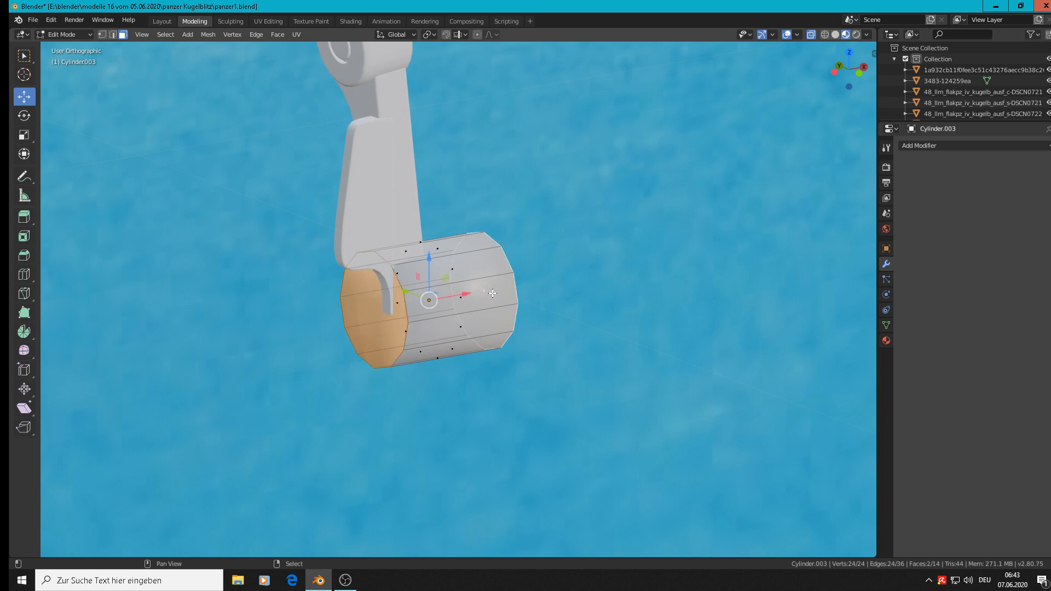
{"action": "left_click", "coordinate": [275, 34]}
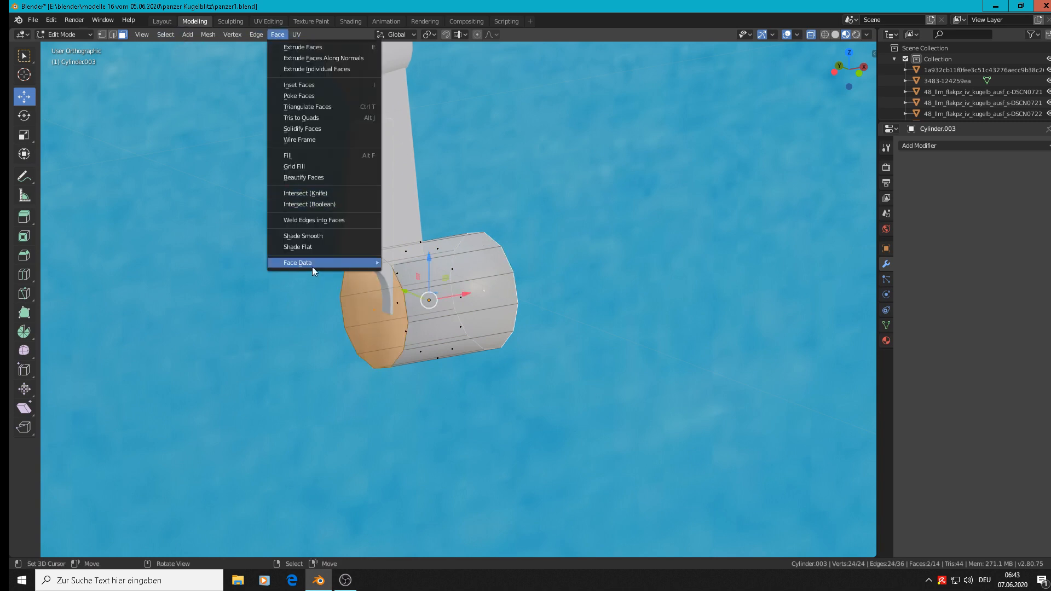
{"action": "left_click", "coordinate": [314, 246]}
{"action": "key", "text": "Tab"}
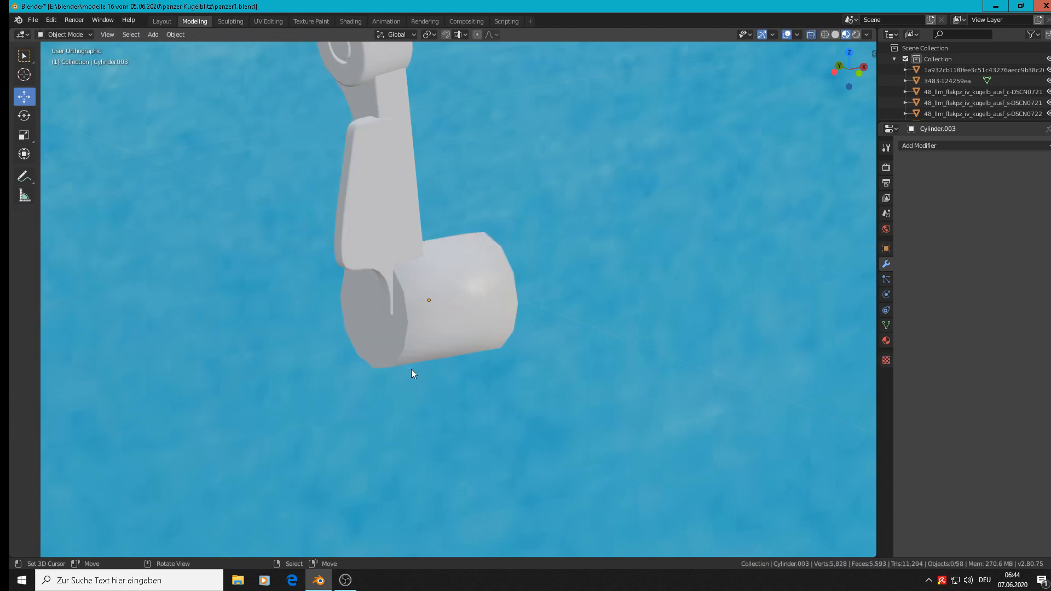
Step: Fill the open end of the upper hinge barrel with a face across its outer edge loop and deselect the object
{"action": "scroll", "coordinate": [413, 362], "scroll_direction": "down", "scroll_amount": 3}
{"action": "middle_click_drag", "start_coordinate": [413, 362], "coordinate": [300, 377]}
{"action": "scroll", "coordinate": [328, 209], "scroll_direction": "up", "scroll_amount": 3}
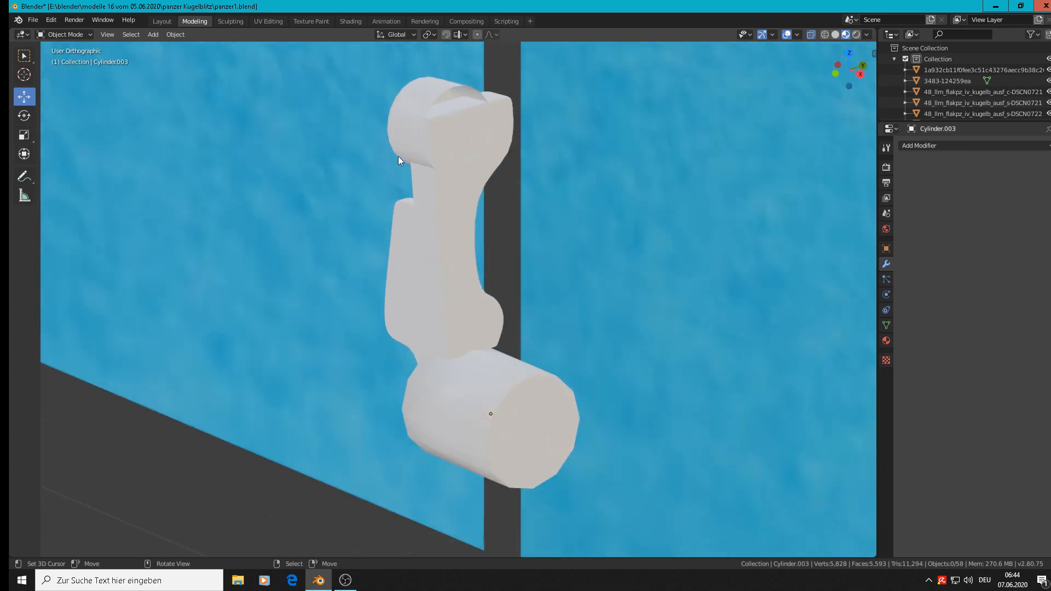
{"action": "key", "text": "Tab"}
{"action": "key", "text": "Tab"}
{"action": "left_click", "coordinate": [435, 93]}
{"action": "key", "text": "Tab"}
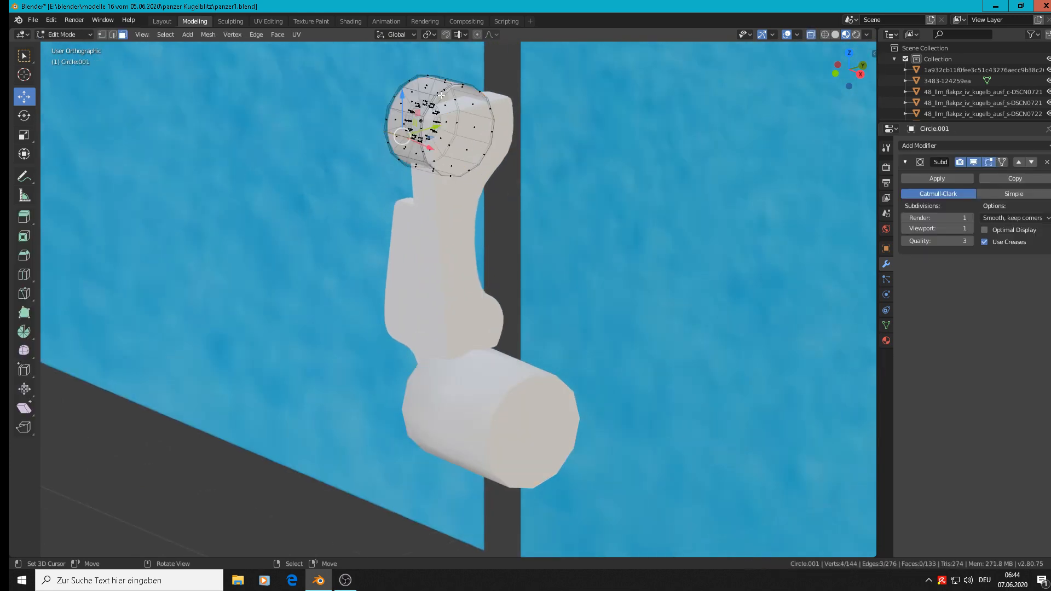
{"action": "scroll", "coordinate": [480, 121], "scroll_direction": "up", "scroll_amount": 1}
{"action": "middle_click_drag", "start_coordinate": [480, 121], "coordinate": [477, 228], "text": "shift"}
{"action": "scroll", "coordinate": [435, 228], "scroll_direction": "up", "scroll_amount": 5}
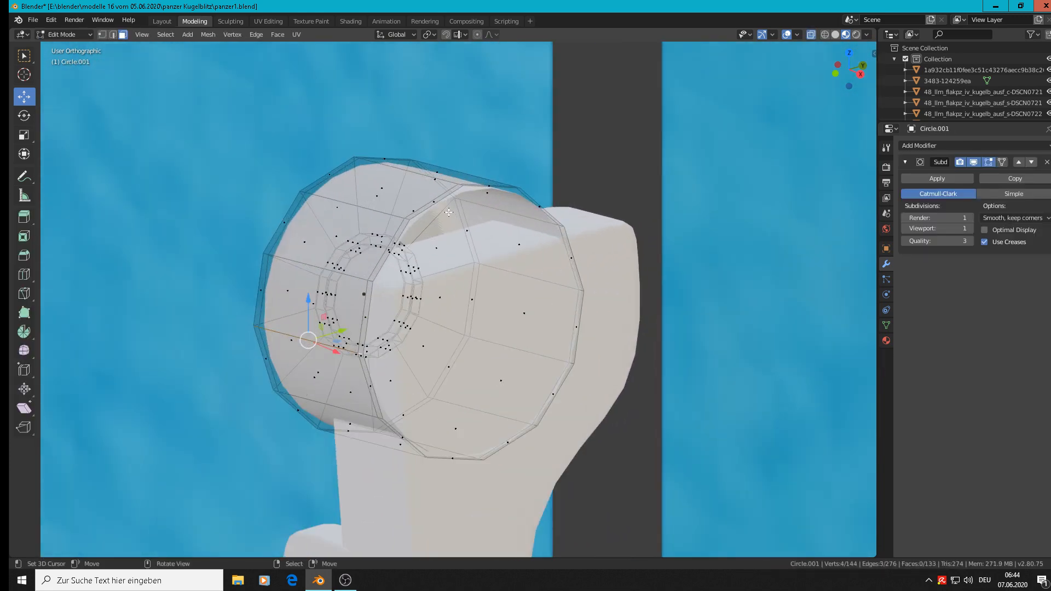
{"action": "left_click", "coordinate": [113, 34]}
{"action": "left_click", "coordinate": [474, 225], "text": "alt"}
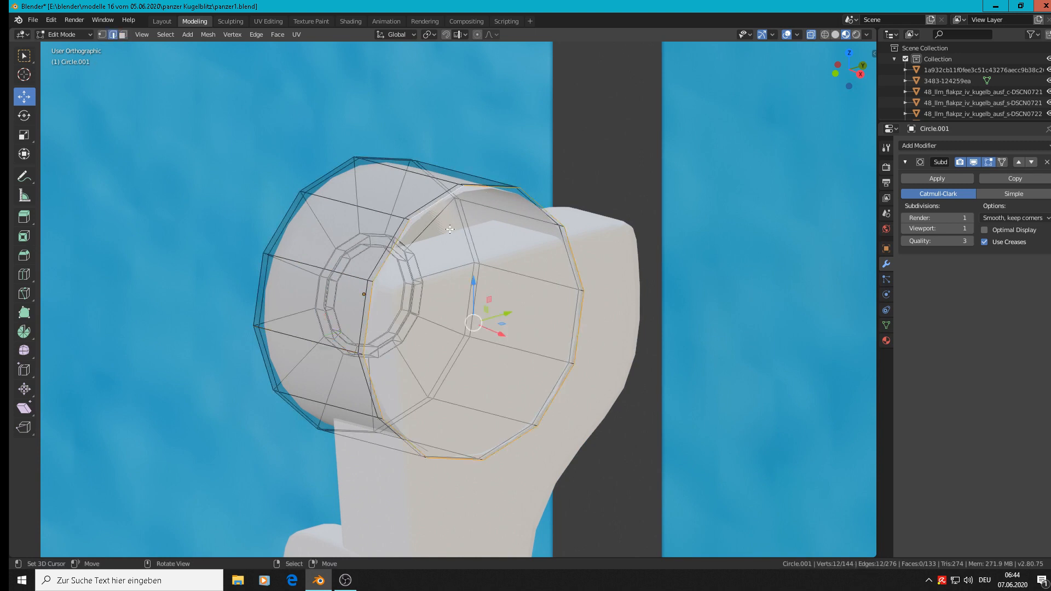
{"action": "key", "text": "f"}
{"action": "key", "text": "Tab"}
{"action": "scroll", "coordinate": [462, 279], "scroll_direction": "down", "scroll_amount": 6}
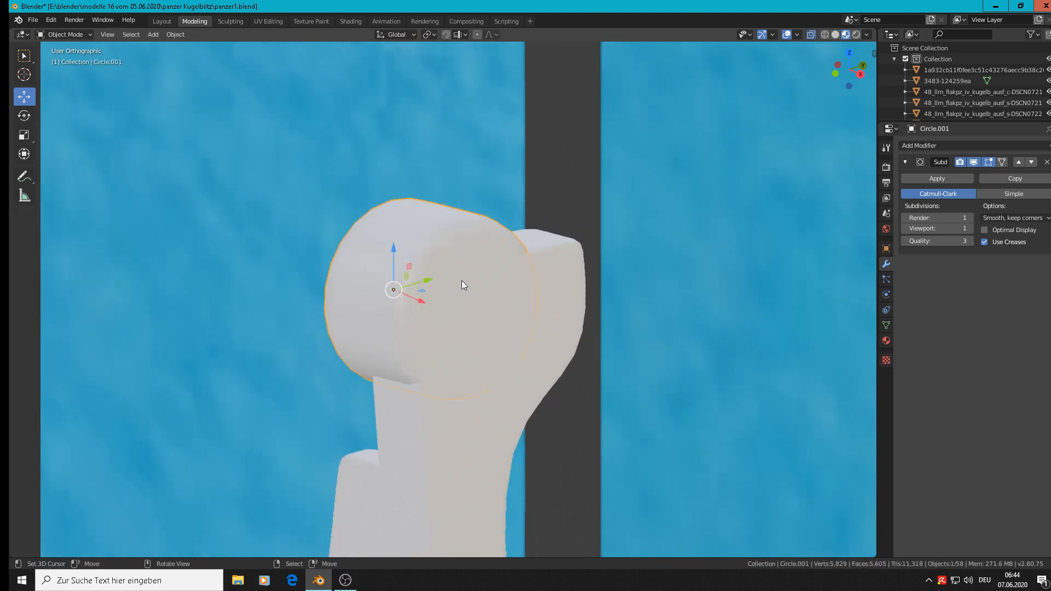
{"action": "middle_click_drag", "start_coordinate": [478, 329], "coordinate": [617, 325]}
{"action": "key", "text": "alt+a"}
{"action": "scroll", "coordinate": [501, 330], "scroll_direction": "down", "scroll_amount": 5}
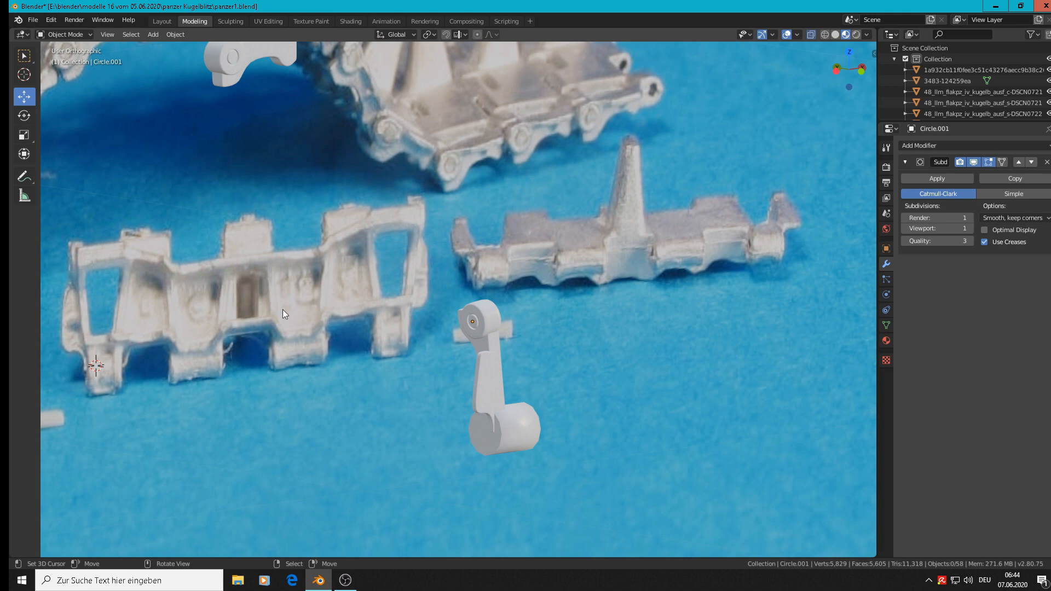
Step: Rotate the upper hinge barrel 5.37° in the front view to straighten it, and deselect it
{"action": "key", "text": "KP_1"}
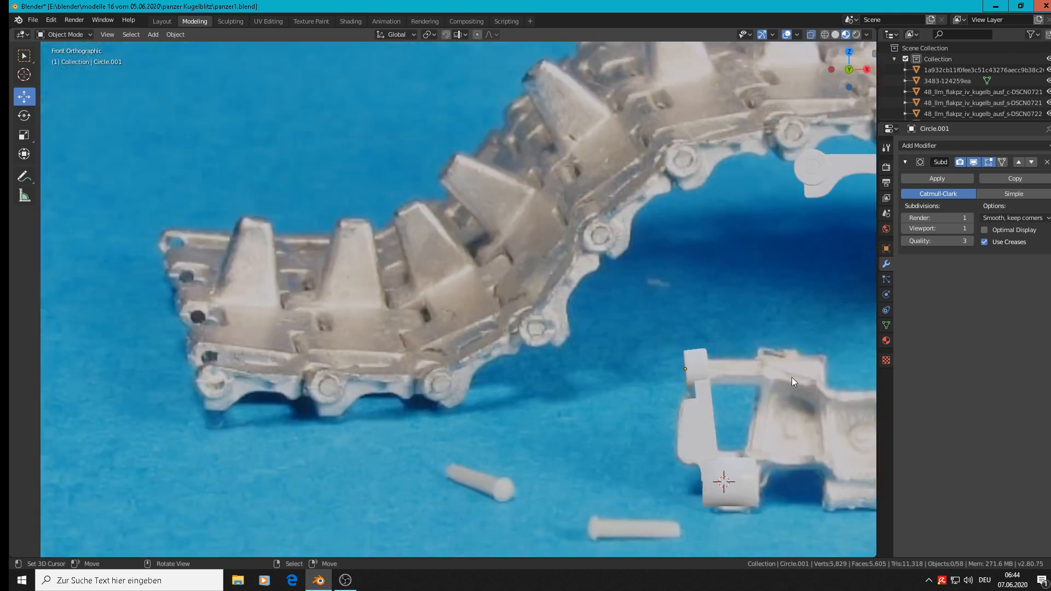
{"action": "scroll", "coordinate": [710, 369], "scroll_direction": "up", "scroll_amount": 3}
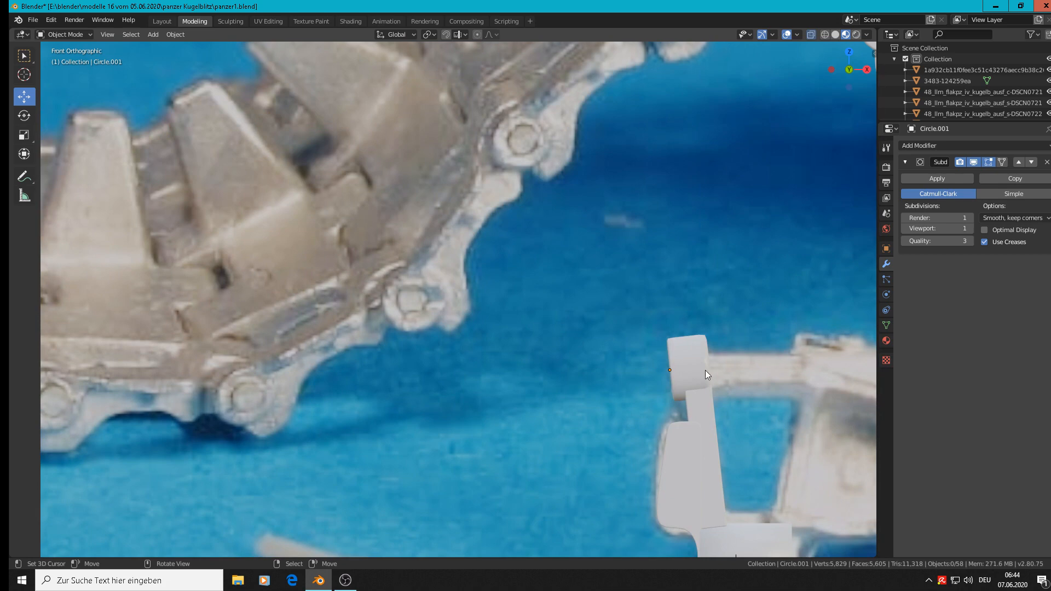
{"action": "left_click", "coordinate": [703, 372]}
{"action": "key", "text": "r"}
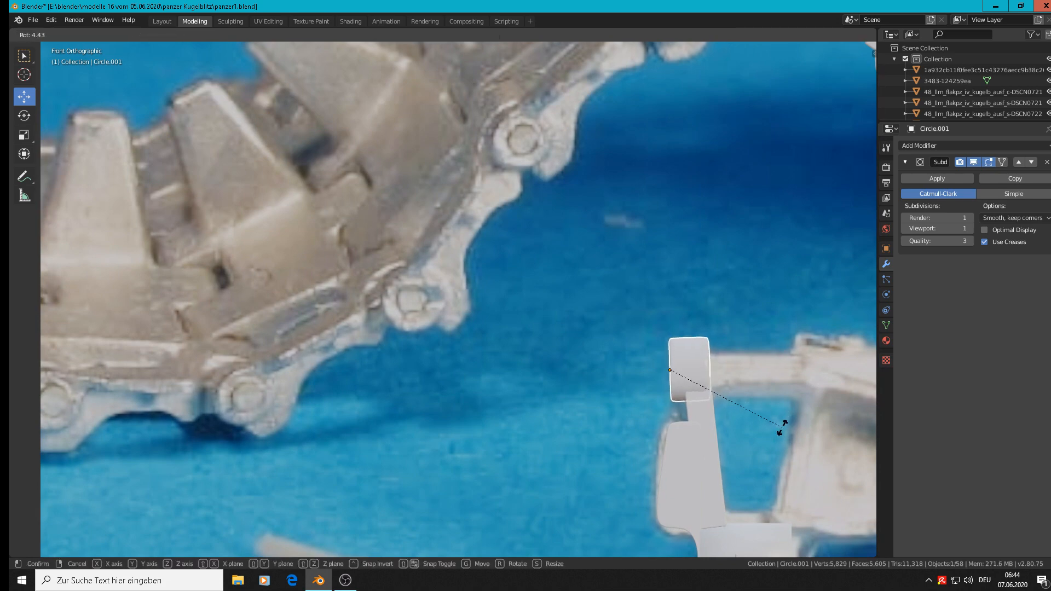
{"action": "left_click", "coordinate": [777, 428]}
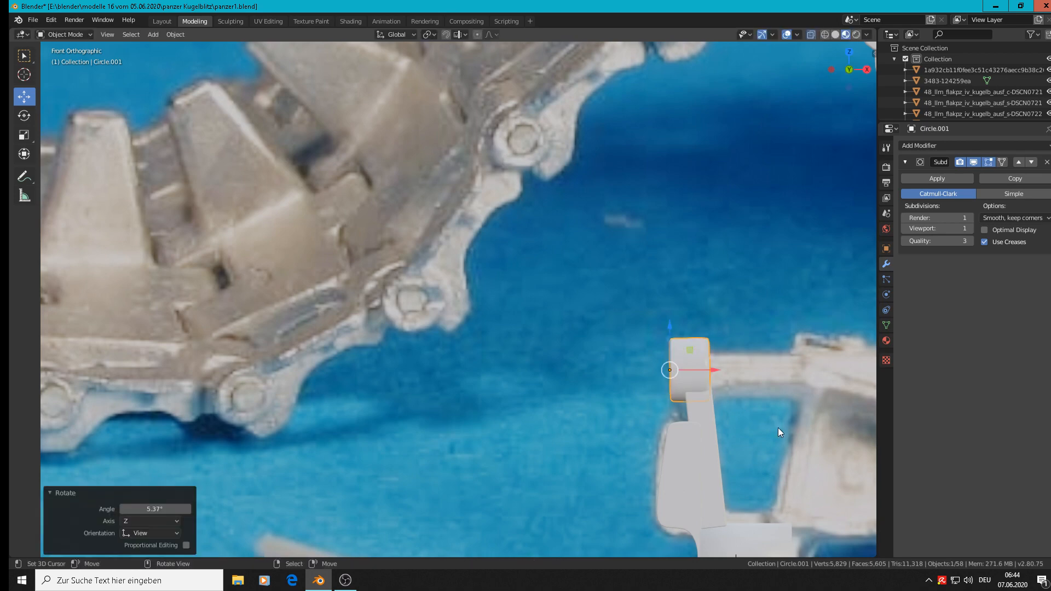
{"action": "key", "text": "Tab"}
{"action": "key", "text": "Tab"}
{"action": "key", "text": "alt+a"}
Step: Cut two evenly spaced edge loops around the lower hinge barrel cylinder without sliding them
{"action": "scroll", "coordinate": [778, 428], "scroll_direction": "down", "scroll_amount": 5}
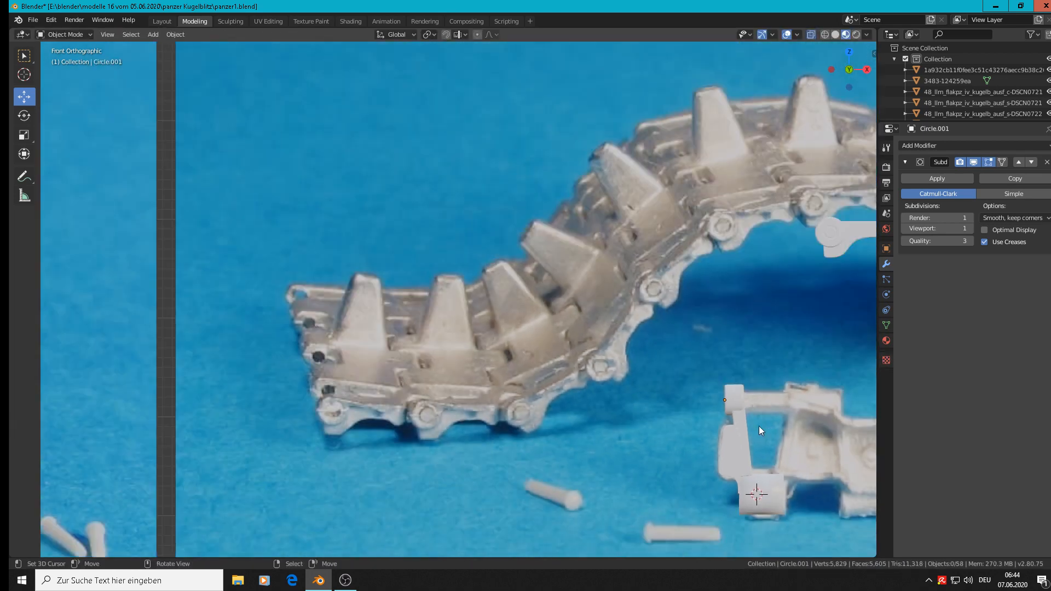
{"action": "middle_click_drag", "start_coordinate": [758, 426], "coordinate": [796, 436]}
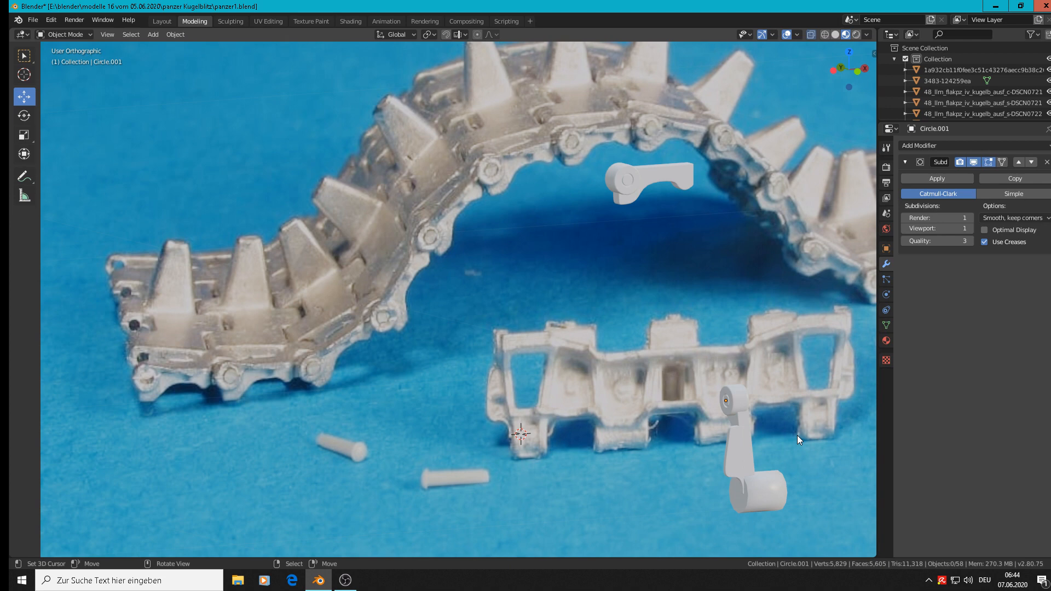
{"action": "scroll", "coordinate": [774, 449], "scroll_direction": "up", "scroll_amount": 1}
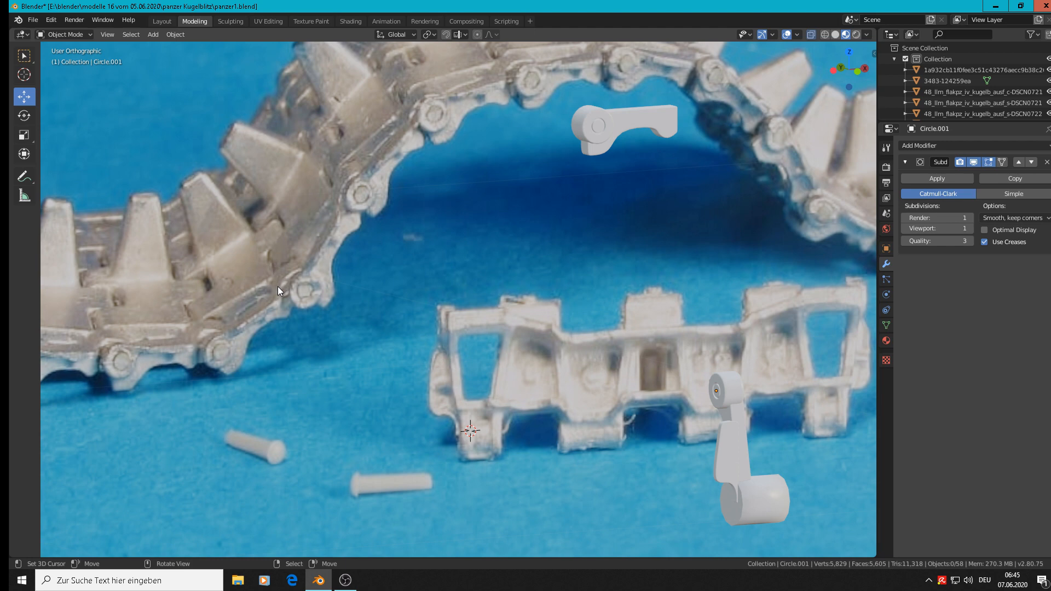
{"action": "scroll", "coordinate": [761, 458], "scroll_direction": "up", "scroll_amount": 6}
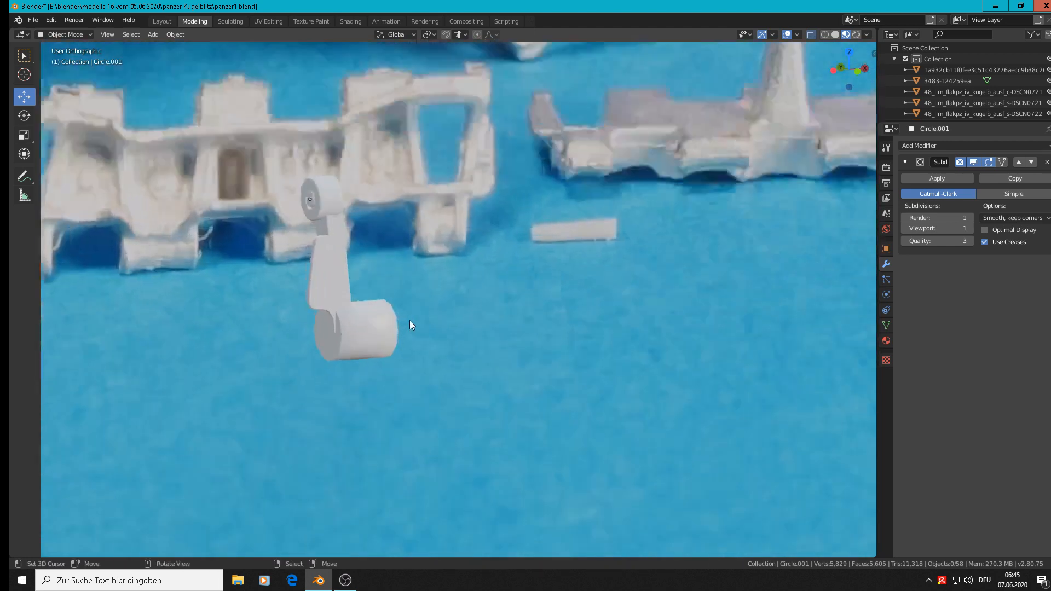
{"action": "left_click", "coordinate": [325, 335]}
{"action": "key", "text": "Tab"}
{"action": "scroll", "coordinate": [325, 335], "scroll_direction": "up", "scroll_amount": 4}
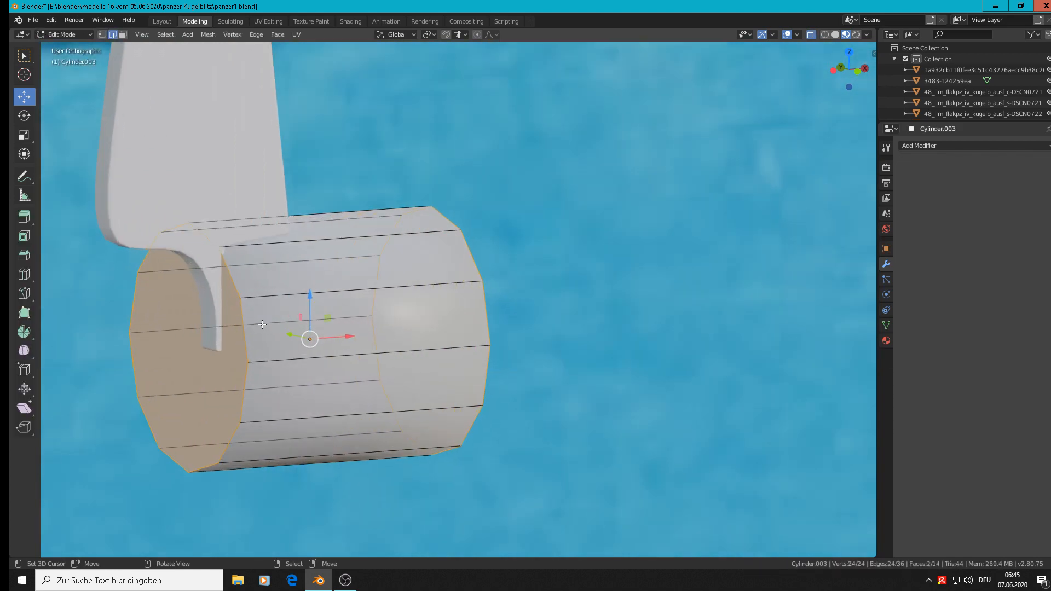
{"action": "middle_click_drag", "start_coordinate": [377, 339], "coordinate": [320, 262]}
{"action": "key", "text": "ctrl+r"}
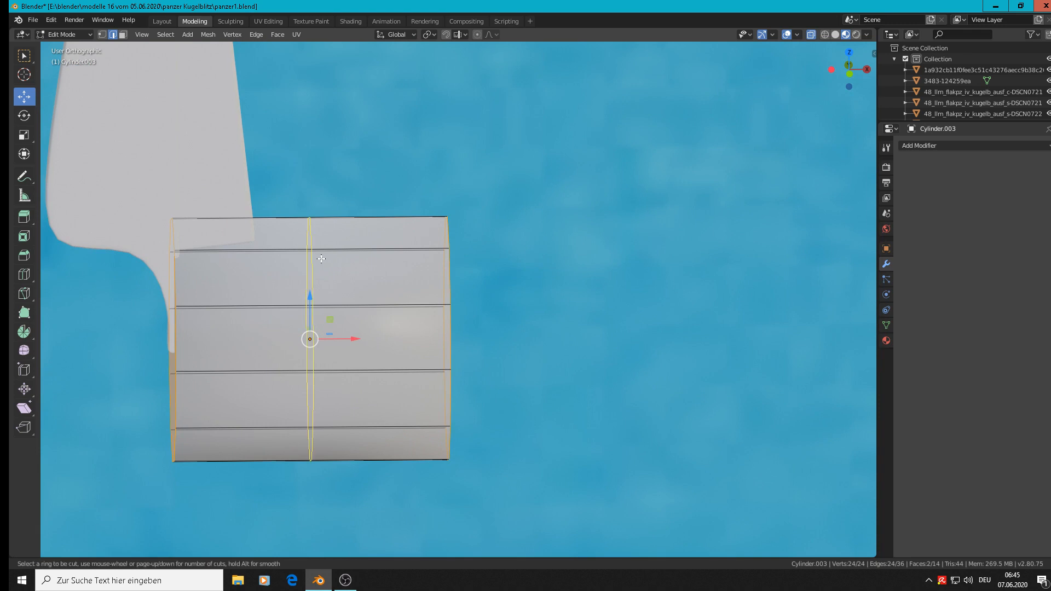
{"action": "scroll", "coordinate": [321, 259], "scroll_direction": "up", "scroll_amount": 2}
{"action": "scroll", "coordinate": [321, 259], "scroll_direction": "down", "scroll_amount": 2}
{"action": "scroll", "coordinate": [321, 259], "scroll_direction": "up", "scroll_amount": 1}
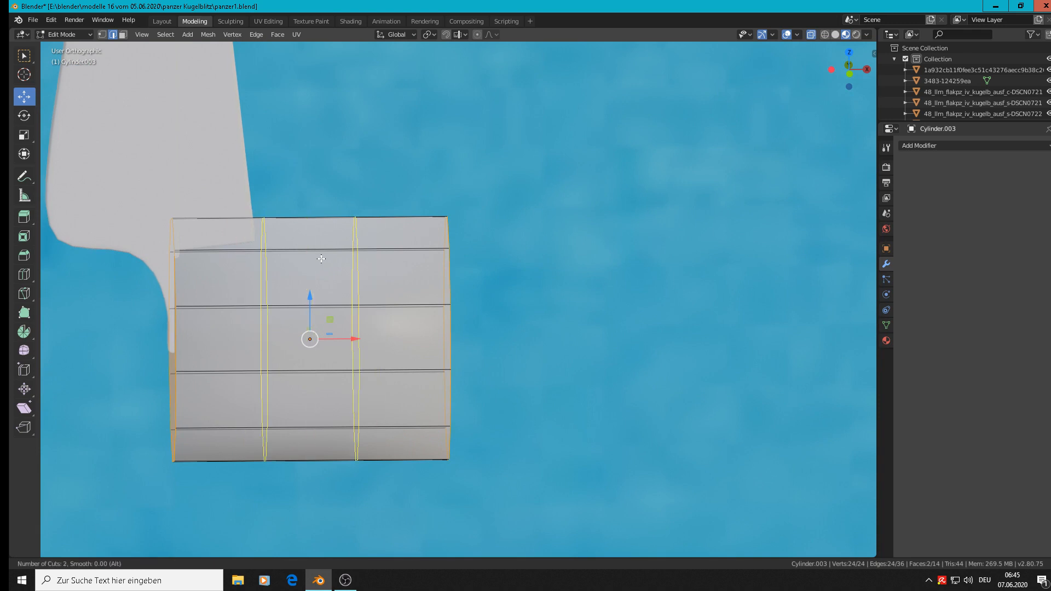
{"action": "left_click", "coordinate": [322, 259]}
{"action": "right_click", "coordinate": [321, 258]}
Step: Scale the two new edge loops apart along X by 2.693, close to the cylinder's ends
{"action": "key", "text": "s"}
{"action": "key", "text": "x"}
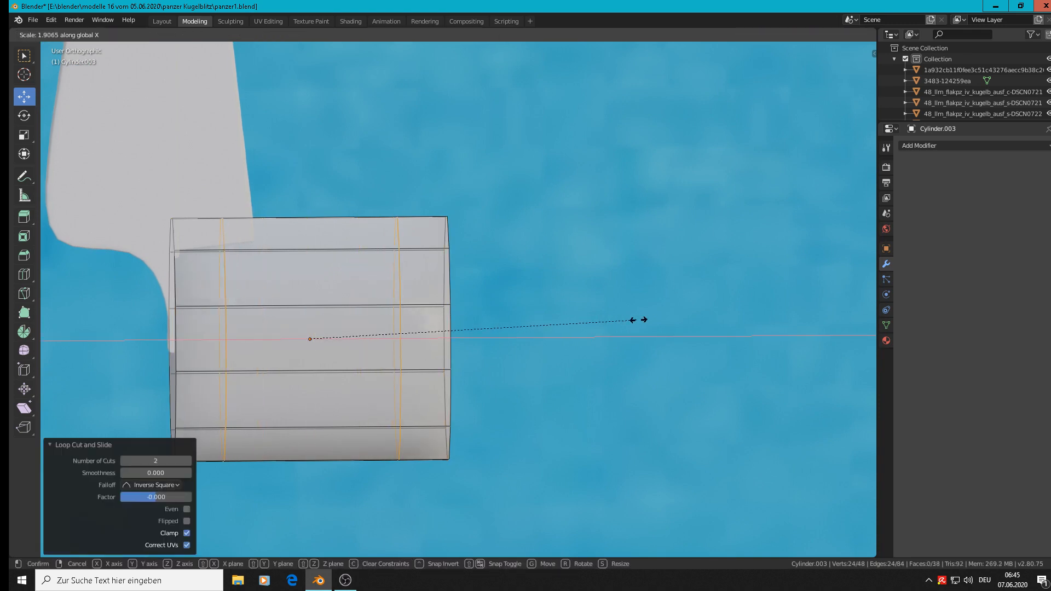
{"action": "left_click", "coordinate": [774, 320]}
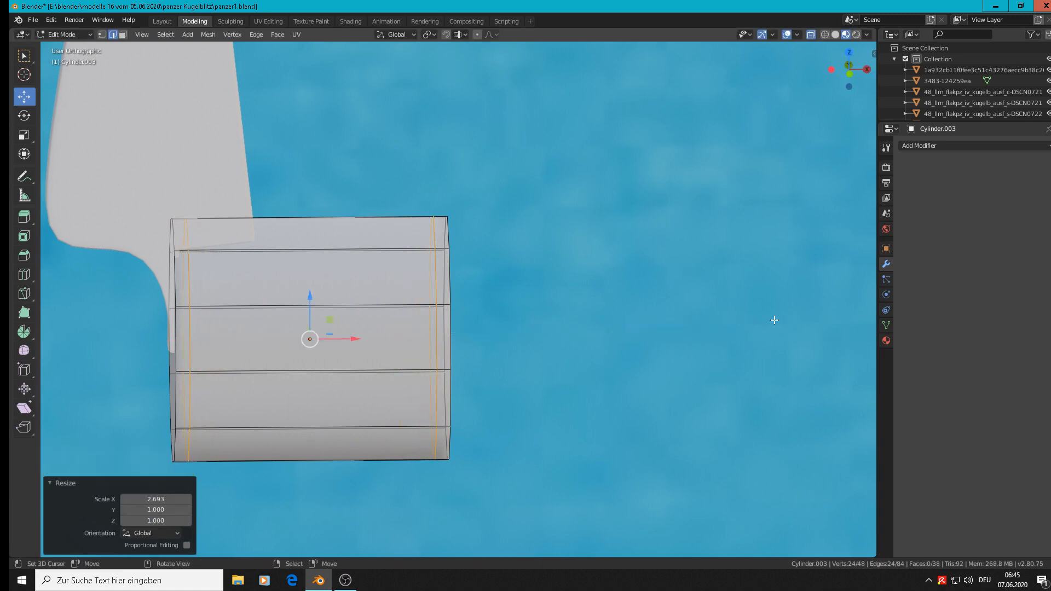
Step: Bevel the outer edge loop at the lower hinge barrel's arm-side end with one segment and a width of 0.0653 m
{"action": "scroll", "coordinate": [425, 202], "scroll_direction": "down", "scroll_amount": 3}
{"action": "middle_click_drag", "start_coordinate": [329, 242], "coordinate": [369, 255]}
{"action": "scroll", "coordinate": [369, 256], "scroll_direction": "up", "scroll_amount": 3}
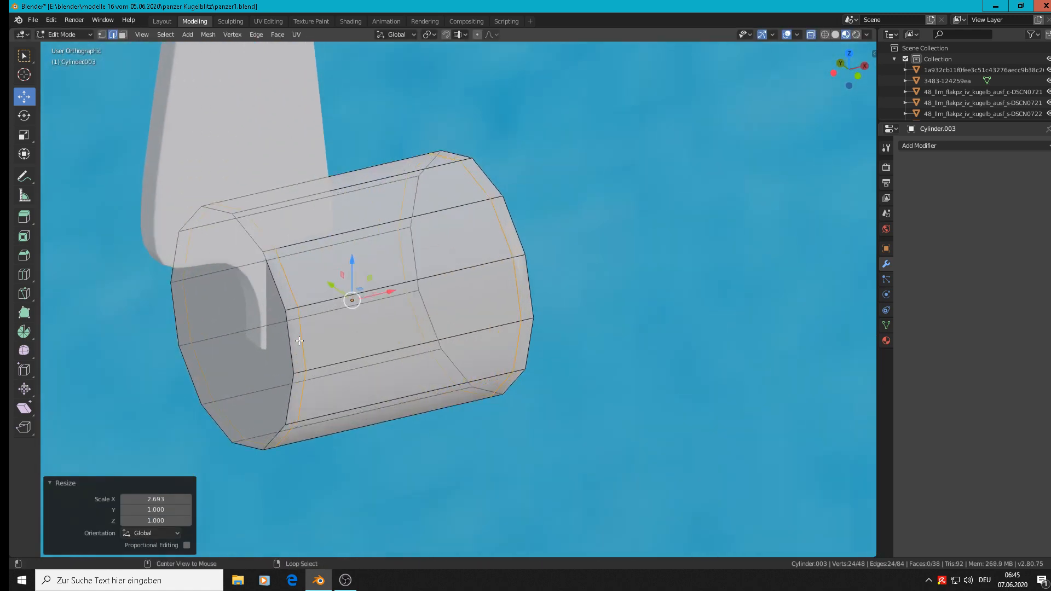
{"action": "left_click", "coordinate": [300, 340], "text": "alt"}
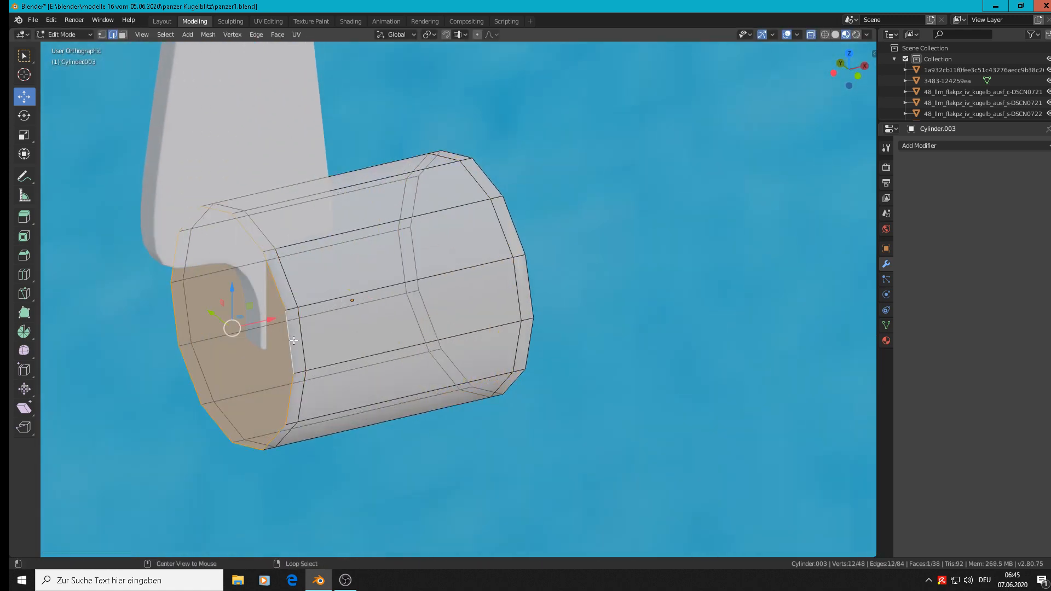
{"action": "key", "text": "ctrl+b"}
{"action": "left_click", "coordinate": [395, 357]}
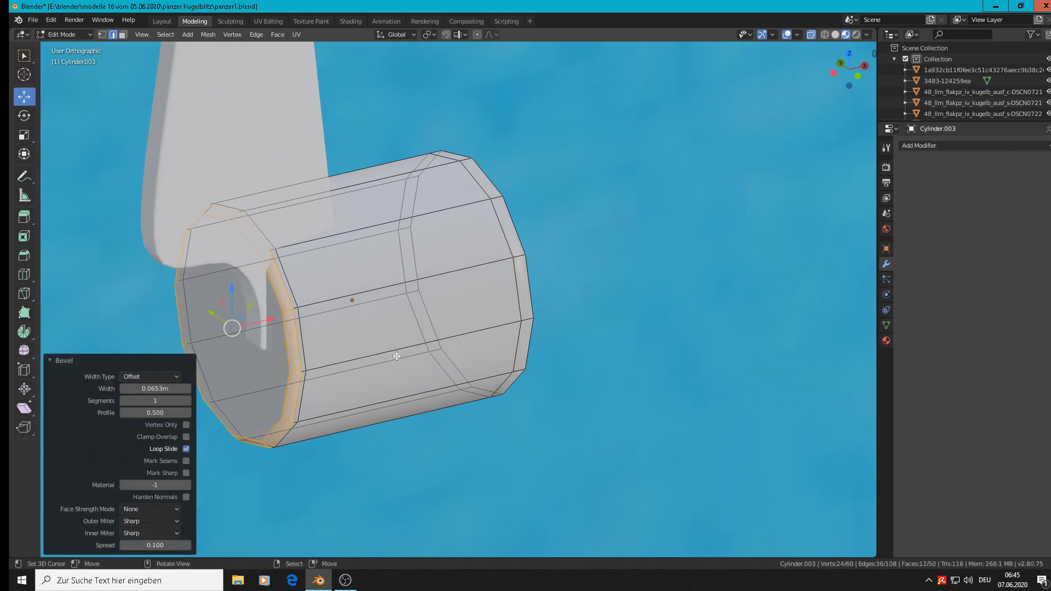
Step: Bevel the edge loop at the barrel's opposite end by about 0.07 m with one segment, and deselect the object in Object Mode
{"action": "left_click", "coordinate": [527, 224], "text": "alt"}
{"action": "key", "text": "ctrl+b"}
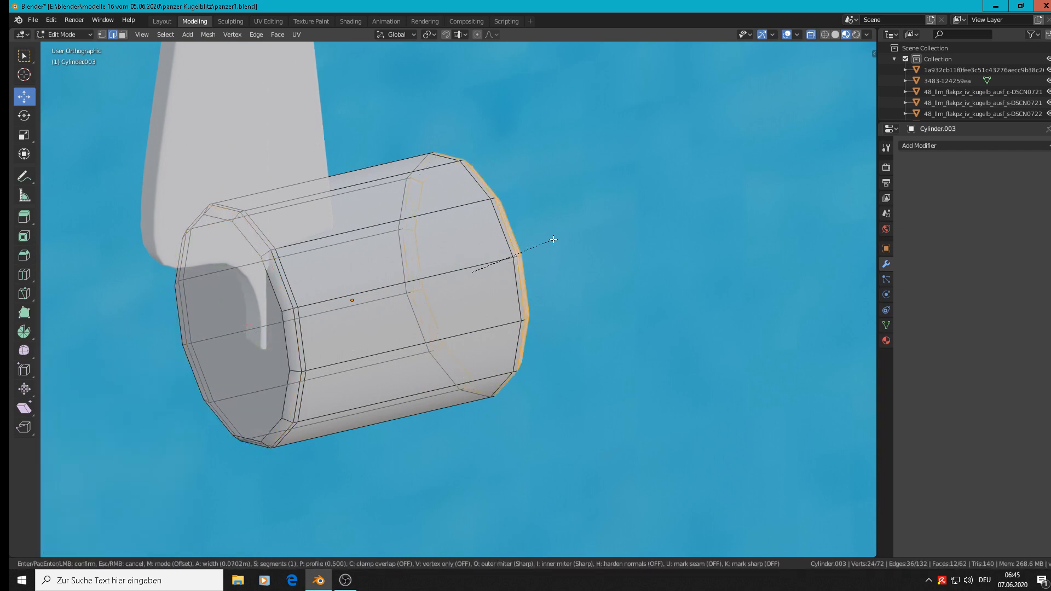
{"action": "left_click", "coordinate": [554, 240]}
{"action": "key", "text": "Tab"}
{"action": "scroll", "coordinate": [534, 246], "scroll_direction": "down", "scroll_amount": 6}
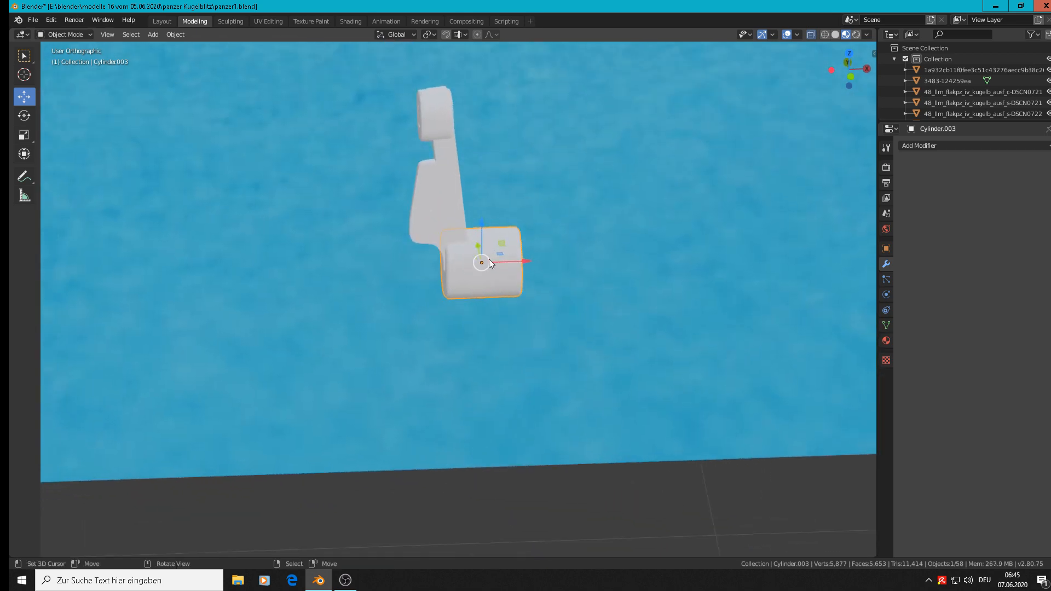
{"action": "key", "text": "alt+a"}
Step: Examine the modelled hinge parts against the surrounding track reference photos in the front view
{"action": "scroll", "coordinate": [489, 258], "scroll_direction": "down", "scroll_amount": 4}
{"action": "middle_click_drag", "start_coordinate": [490, 258], "coordinate": [483, 243]}
{"action": "scroll", "coordinate": [483, 243], "scroll_direction": "down", "scroll_amount": 3}
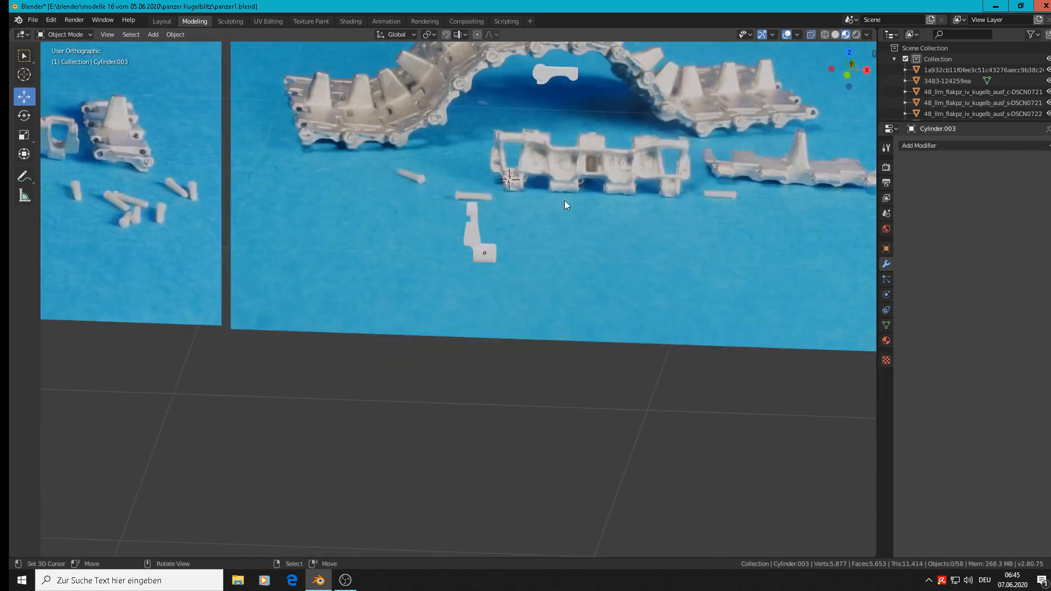
{"action": "key", "text": "KP_1"}
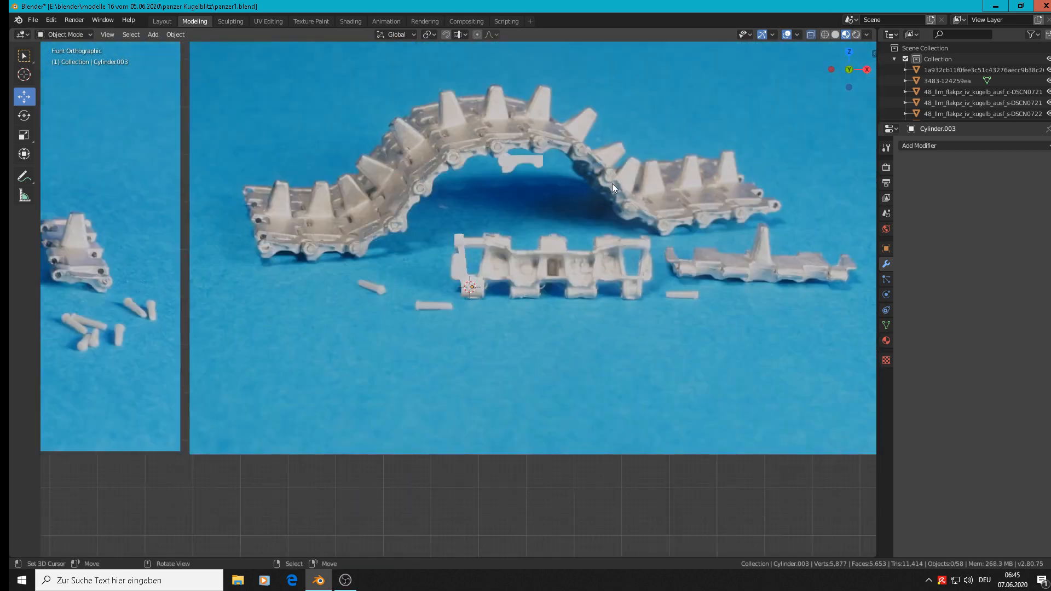
{"action": "scroll", "coordinate": [534, 261], "scroll_direction": "up", "scroll_amount": 1}
{"action": "scroll", "coordinate": [539, 265], "scroll_direction": "down", "scroll_amount": 6}
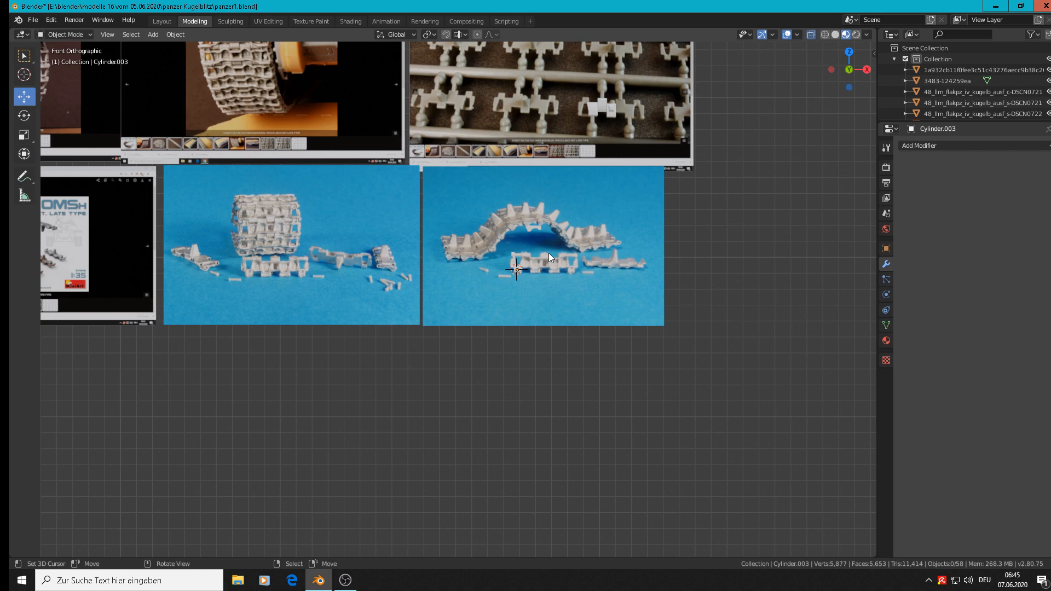
{"action": "scroll", "coordinate": [550, 245], "scroll_direction": "up", "scroll_amount": 4}
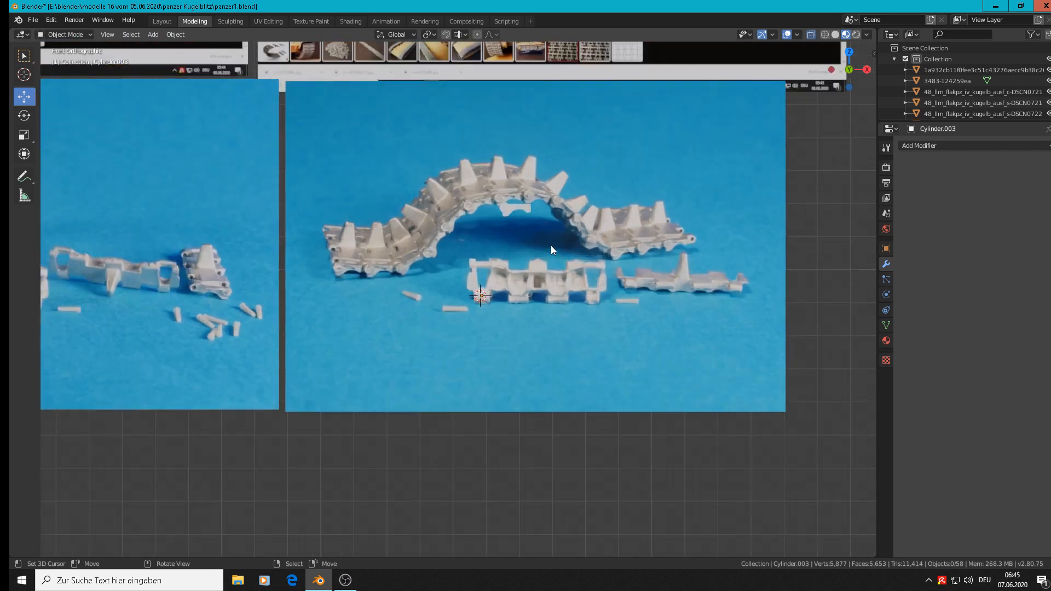
{"action": "middle_click_drag", "start_coordinate": [649, 195], "coordinate": [586, 344], "text": "shift"}
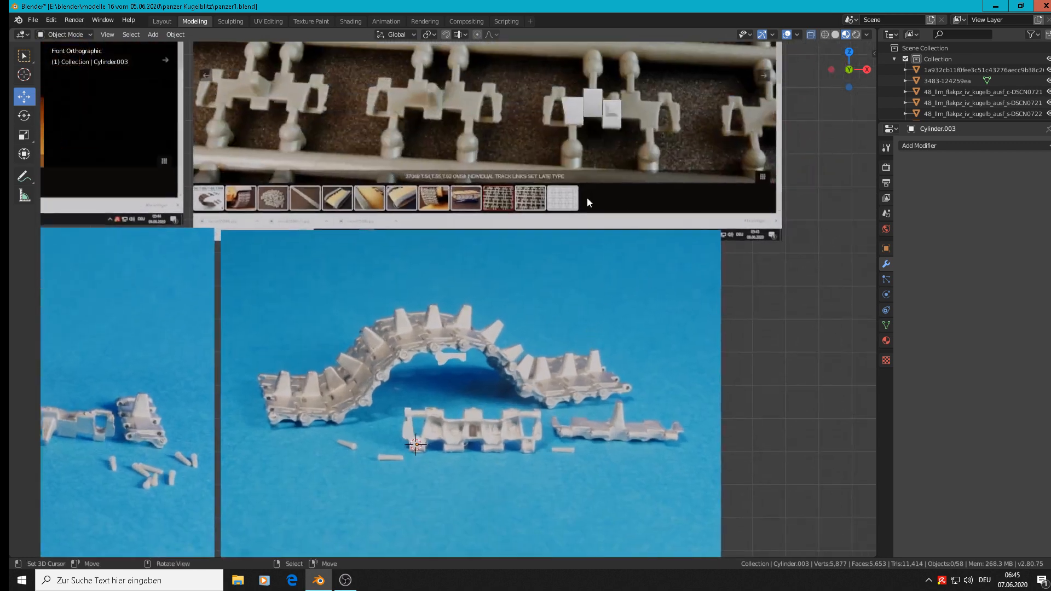
{"action": "scroll", "coordinate": [411, 458], "scroll_direction": "up", "scroll_amount": 4}
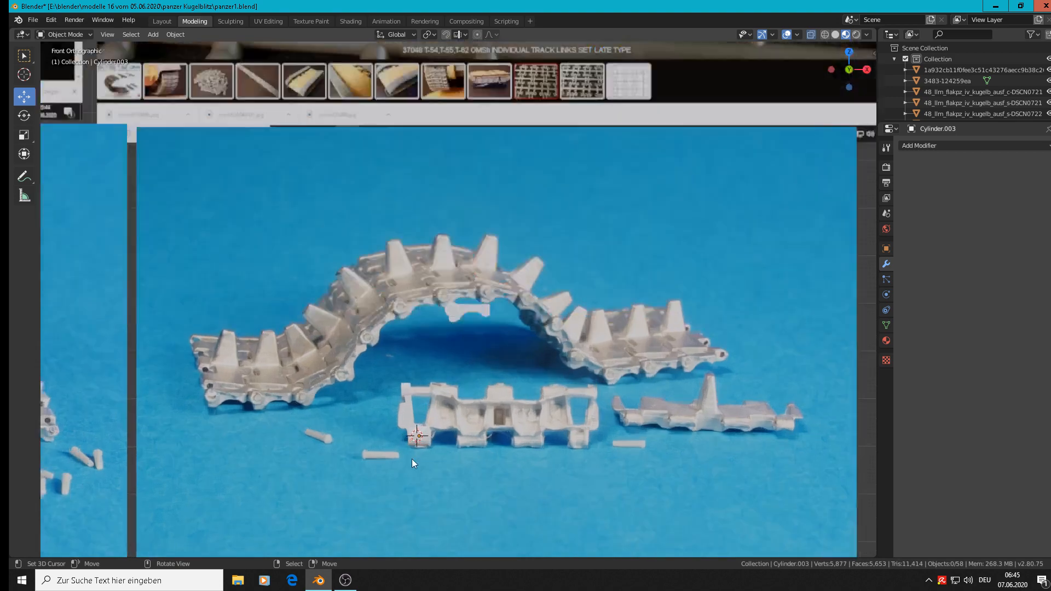
{"action": "scroll", "coordinate": [428, 456], "scroll_direction": "down", "scroll_amount": 4}
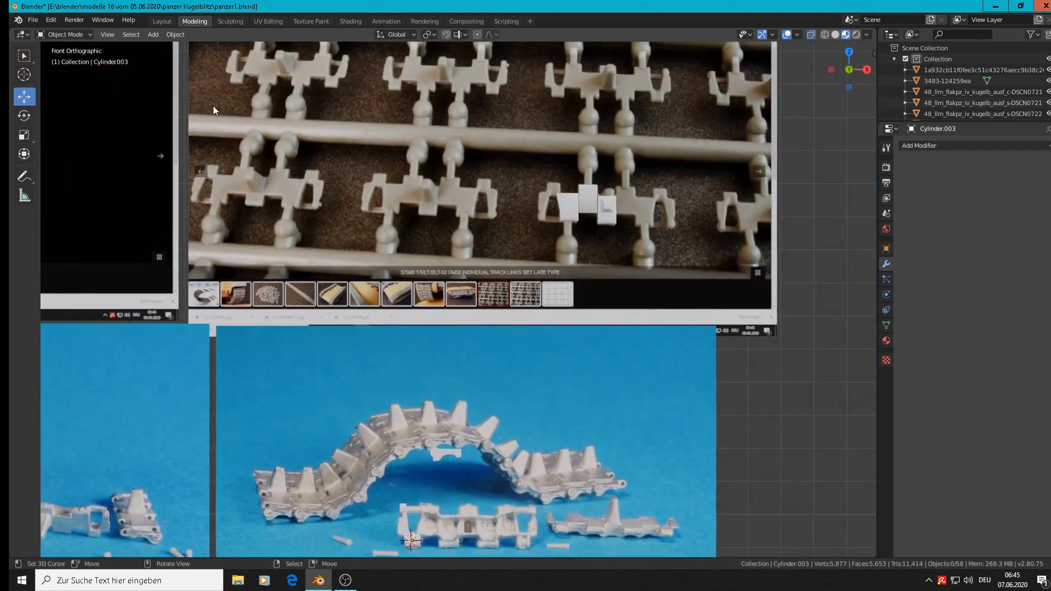
Step: Save the scene as a new file named panzer2.blend in the panzer Kugelblitz folder
{"action": "left_click", "coordinate": [33, 20]}
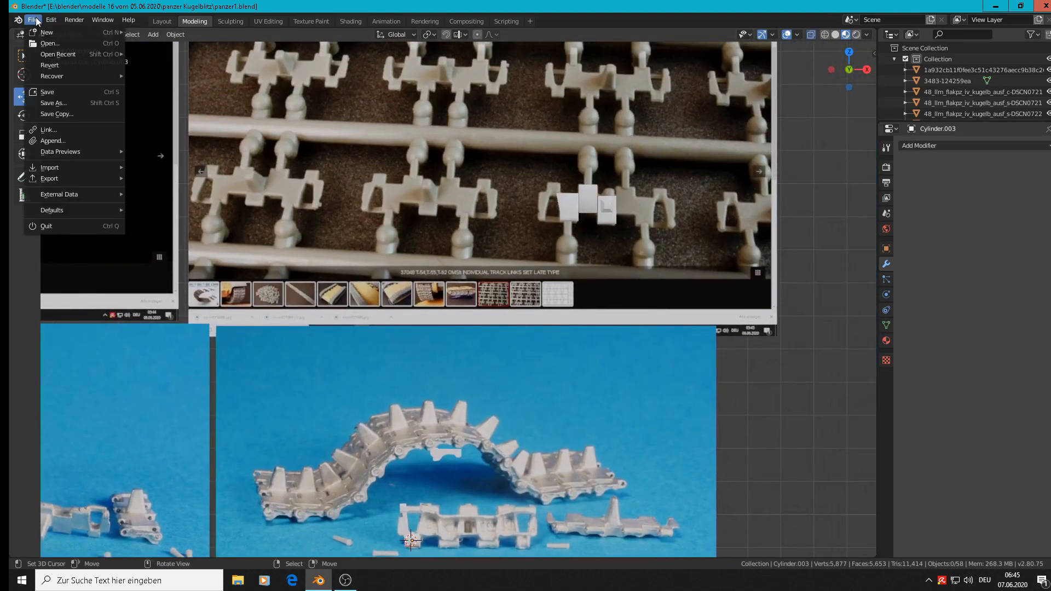
{"action": "left_click", "coordinate": [53, 102]}
{"action": "left_click", "coordinate": [172, 61]}
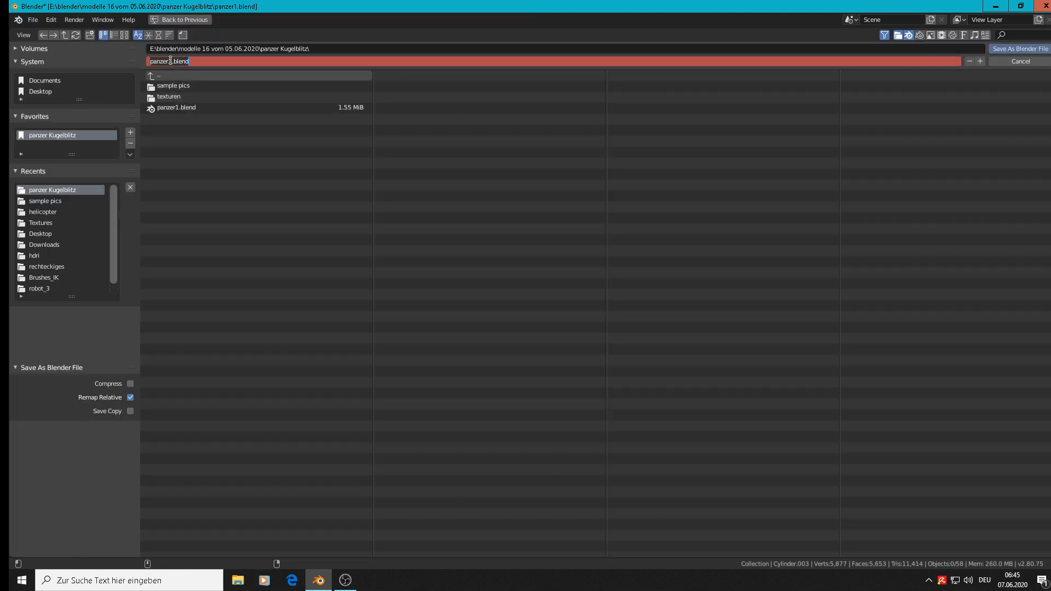
{"action": "left_click", "coordinate": [172, 61]}
{"action": "key", "text": "BackSpace"}
{"action": "type", "text": "2"}
{"action": "left_click", "coordinate": [1021, 49]}
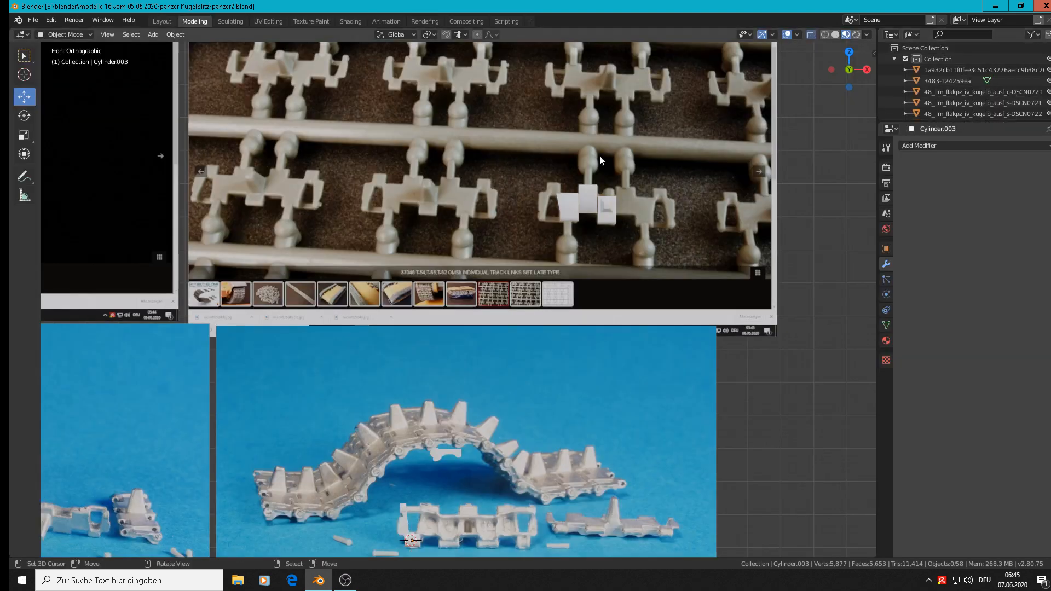
Step: Compare the sprue photo's link shapes with the assembled track photo to see how the hinge parts fit
{"action": "scroll", "coordinate": [567, 209], "scroll_direction": "up", "scroll_amount": 6}
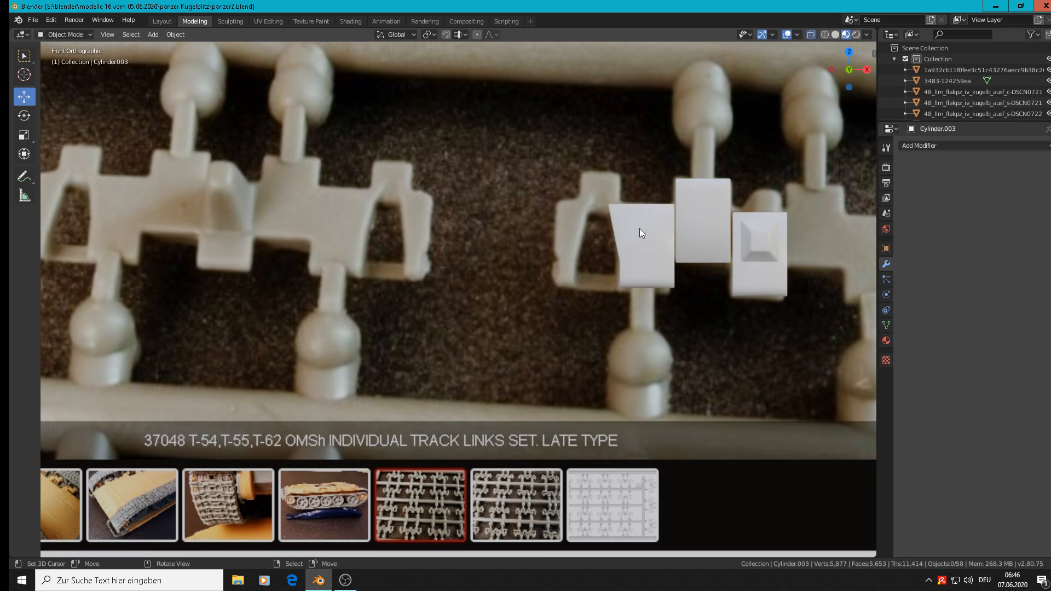
{"action": "scroll", "coordinate": [639, 228], "scroll_direction": "down", "scroll_amount": 8}
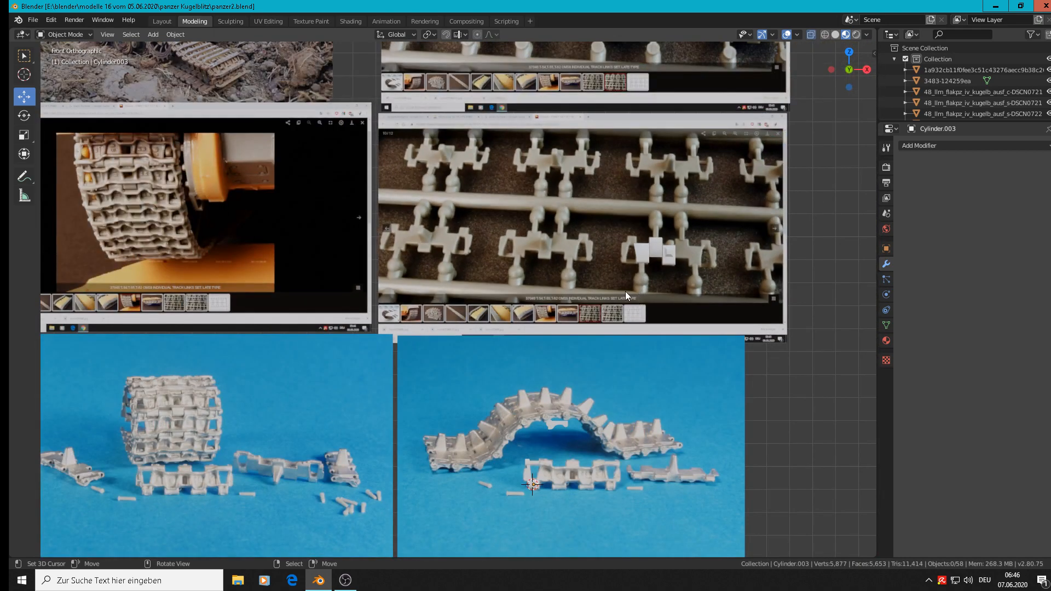
{"action": "scroll", "coordinate": [545, 463], "scroll_direction": "up", "scroll_amount": 5}
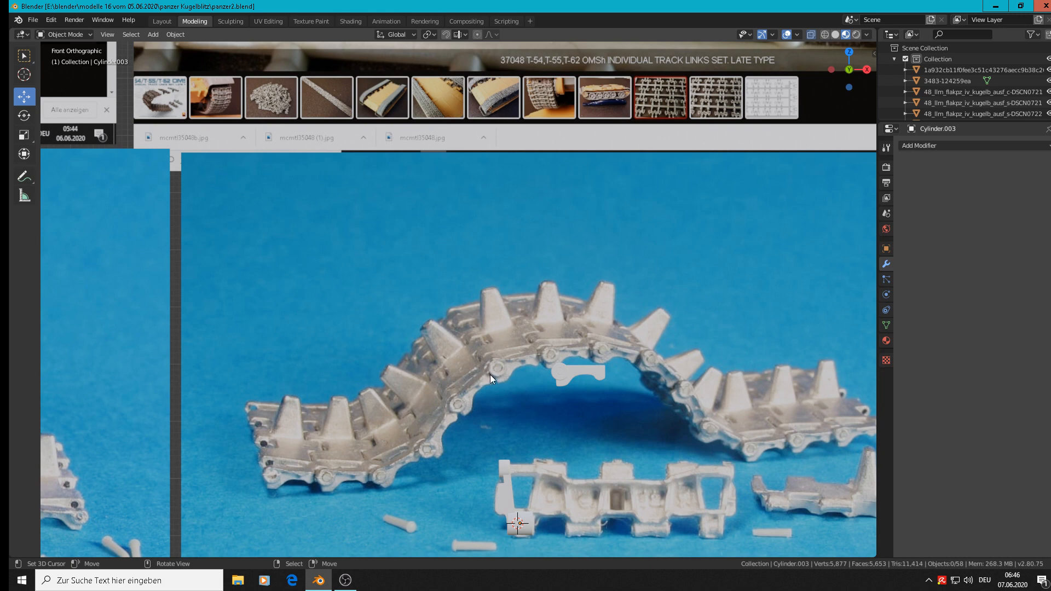
{"action": "scroll", "coordinate": [484, 355], "scroll_direction": "up", "scroll_amount": 5}
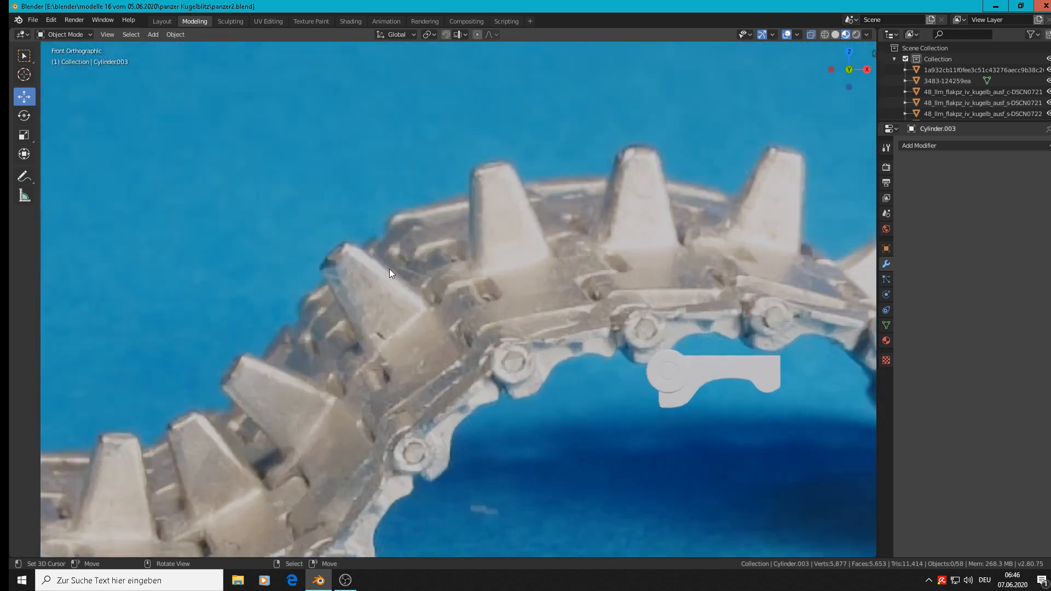
{"action": "scroll", "coordinate": [392, 300], "scroll_direction": "down", "scroll_amount": 3}
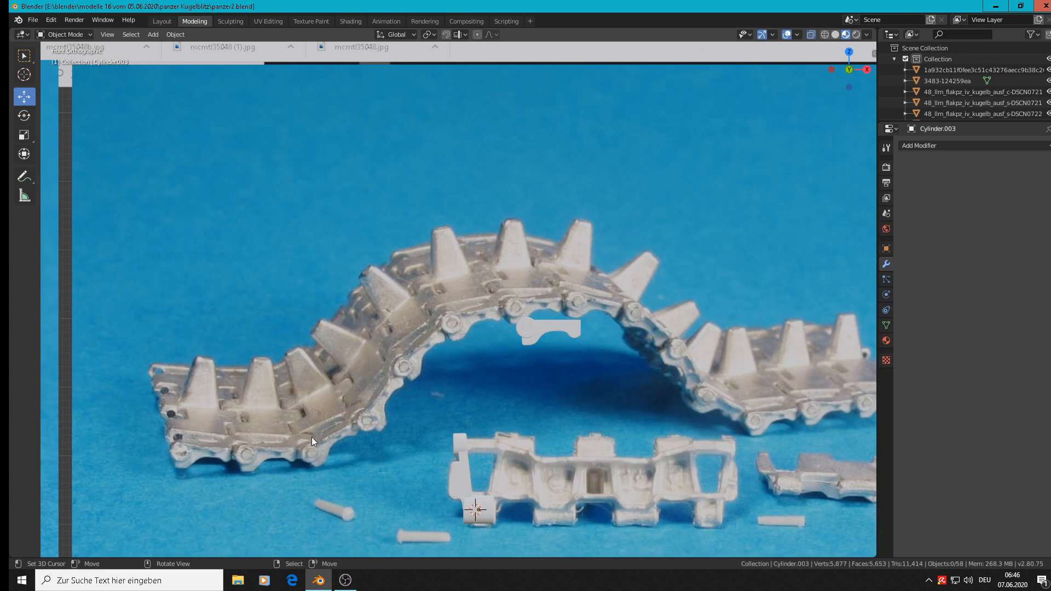
Step: Duplicate the four hinge arm and barrel parts, offset 0.126 m in X and 0.0826 m in Y, and join the copies into one object
{"action": "middle_click_drag", "start_coordinate": [492, 405], "coordinate": [358, 297]}
{"action": "scroll", "coordinate": [359, 298], "scroll_direction": "up", "scroll_amount": 5}
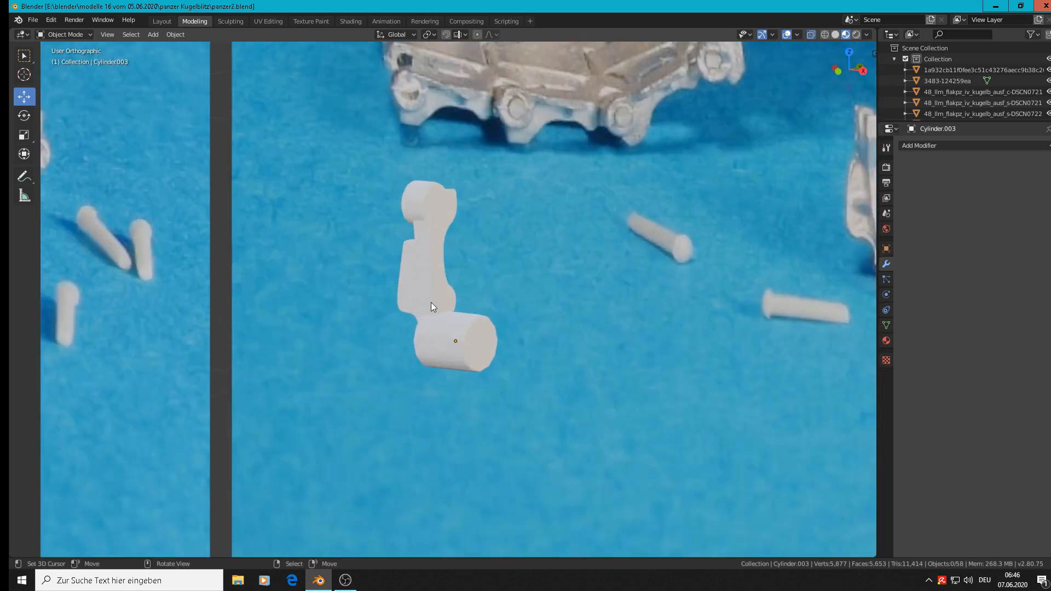
{"action": "left_click", "coordinate": [424, 276]}
{"action": "mouse_move", "coordinate": [424, 275]}
{"action": "middle_mouse_down"}
{"action": "mouse_move", "coordinate": [360, 271]}
{"action": "mouse_move", "coordinate": [430, 269]}
{"action": "middle_mouse_up"}
{"action": "left_click", "coordinate": [416, 191], "text": "shift"}
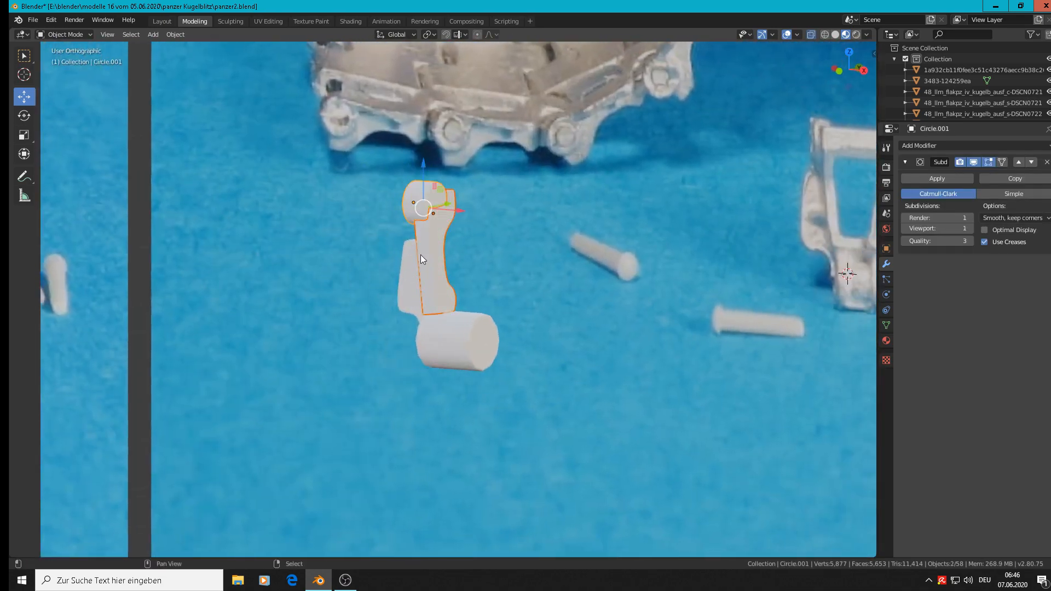
{"action": "left_click", "coordinate": [403, 301], "text": "shift"}
{"action": "left_click", "coordinate": [451, 341], "text": "shift"}
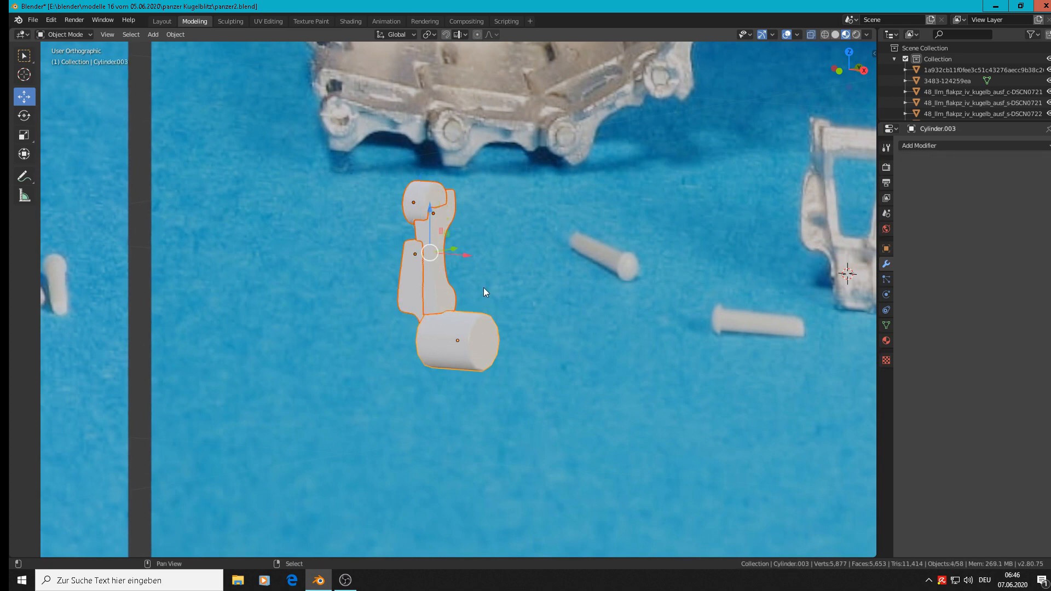
{"action": "key", "text": "shift+d"}
{"action": "left_click", "coordinate": [730, 305]}
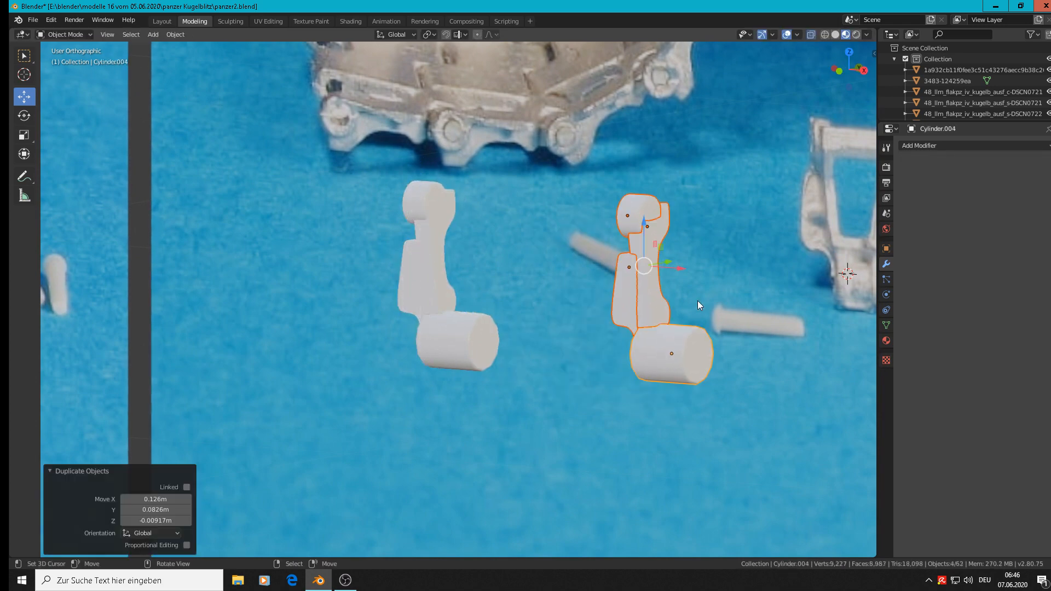
{"action": "left_click", "coordinate": [175, 34]}
{"action": "left_click", "coordinate": [202, 140]}
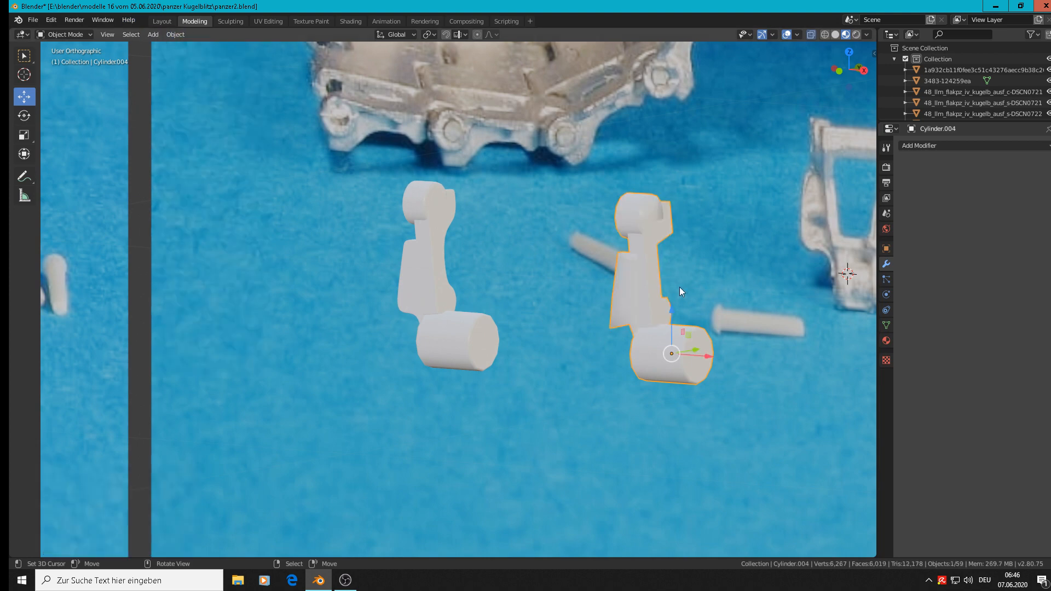
Step: Add a Subdivision Surface modifier to the joined hinge copy and check its mesh in Edit Mode
{"action": "scroll", "coordinate": [692, 293], "scroll_direction": "up", "scroll_amount": 2}
{"action": "middle_click_drag", "start_coordinate": [692, 294], "coordinate": [692, 351]}
{"action": "left_click", "coordinate": [957, 145]}
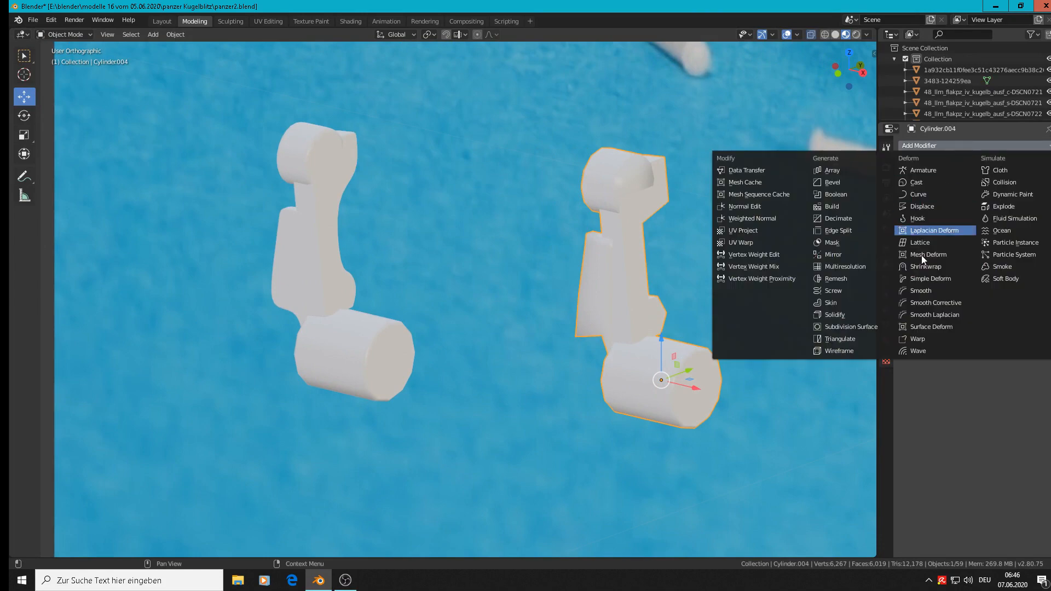
{"action": "left_click", "coordinate": [869, 327]}
{"action": "middle_click_drag", "start_coordinate": [765, 322], "coordinate": [812, 313]}
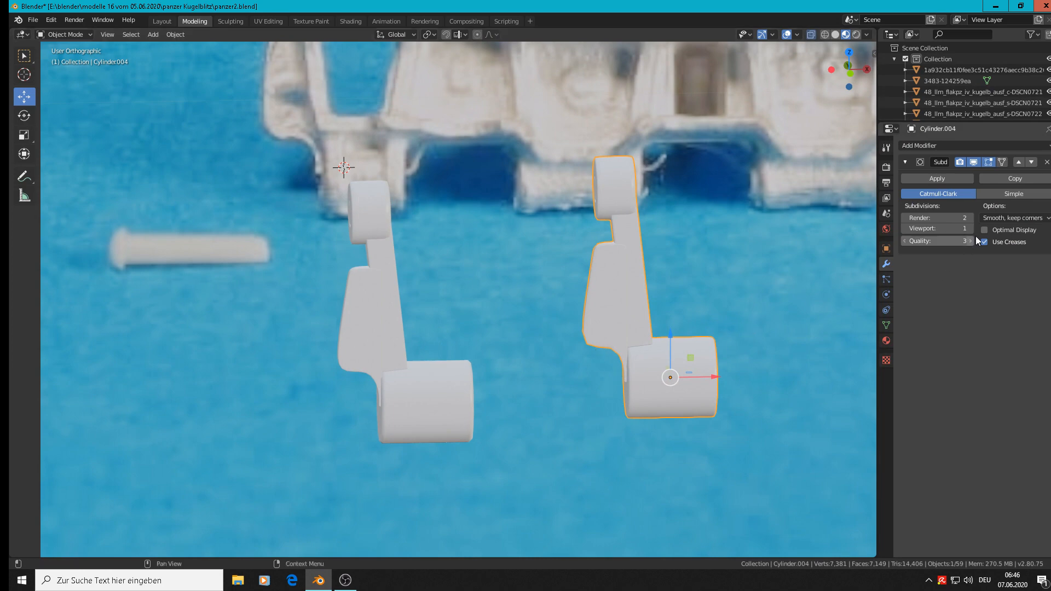
{"action": "key", "text": "Tab"}
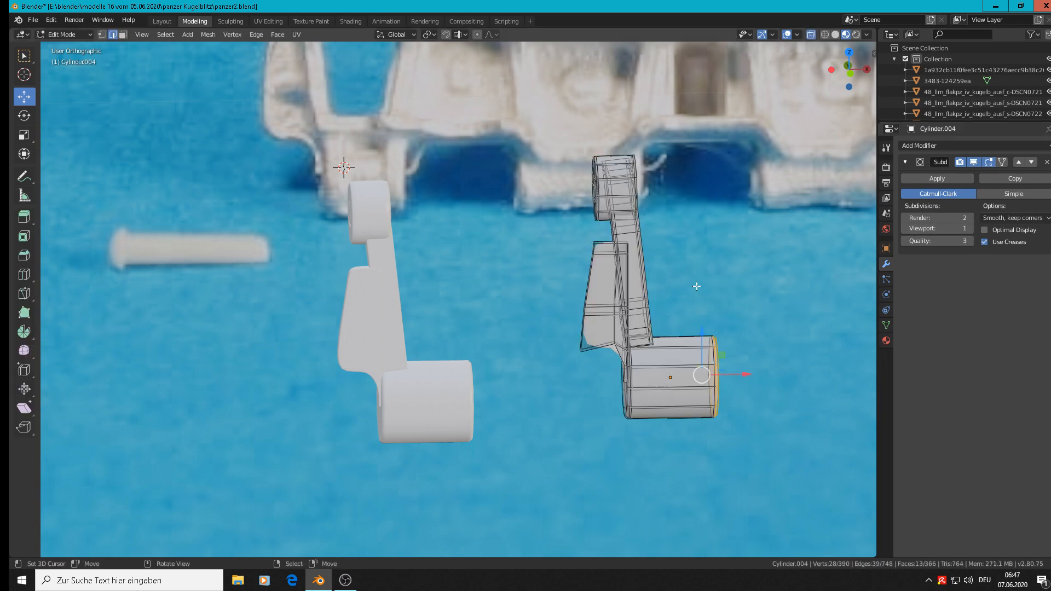
{"action": "key", "text": "Tab"}
Step: Move the joined hinge copy onto the sprue reference photo in the front view, 0.303 m in X and 0.972 m in Z
{"action": "scroll", "coordinate": [697, 287], "scroll_direction": "down", "scroll_amount": 1}
{"action": "scroll", "coordinate": [697, 287], "scroll_direction": "down", "scroll_amount": 8}
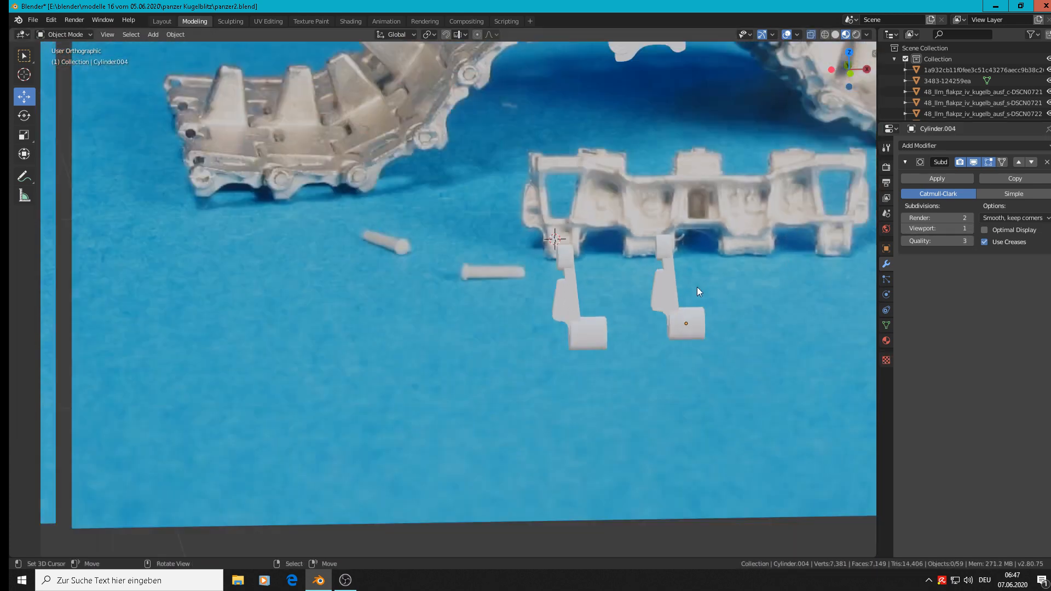
{"action": "scroll", "coordinate": [683, 297], "scroll_direction": "down", "scroll_amount": 2}
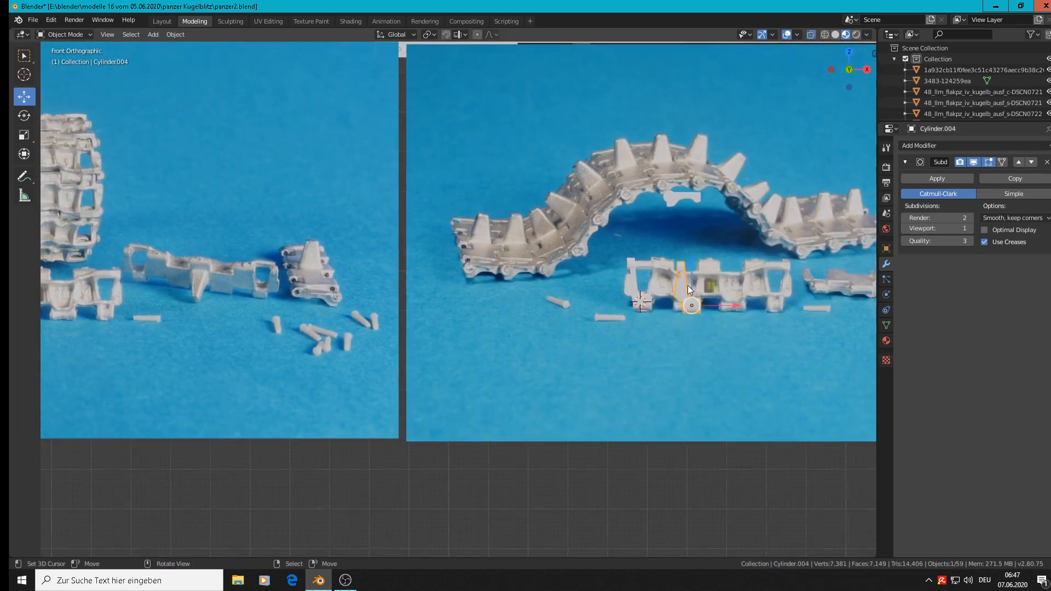
{"action": "key", "text": "KP_1"}
{"action": "scroll", "coordinate": [669, 366], "scroll_direction": "up", "scroll_amount": 1}
{"action": "middle_click_drag", "start_coordinate": [672, 371], "coordinate": [657, 431], "text": "shift"}
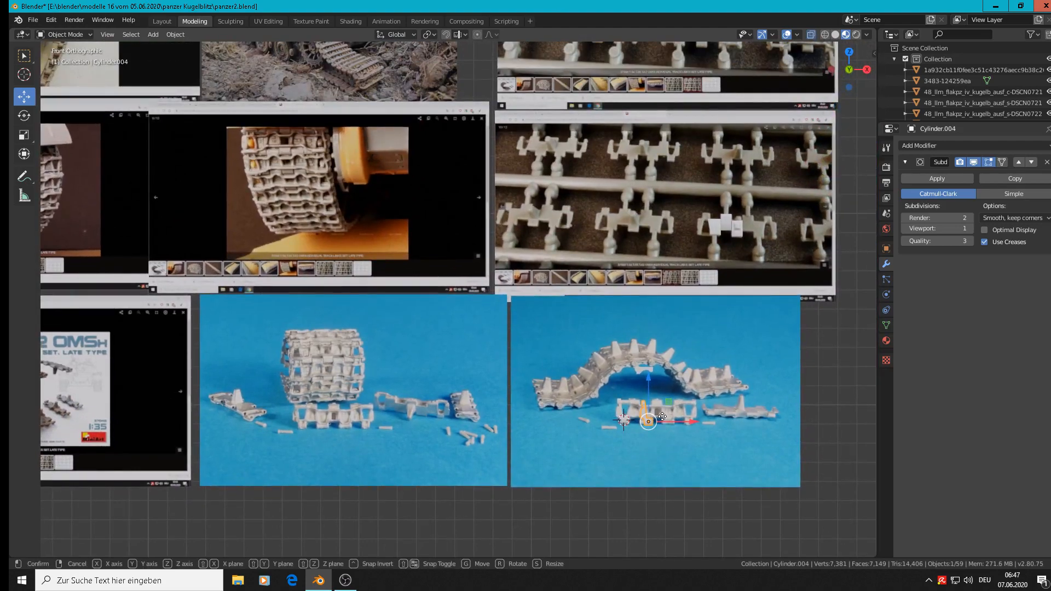
{"action": "key", "text": "g"}
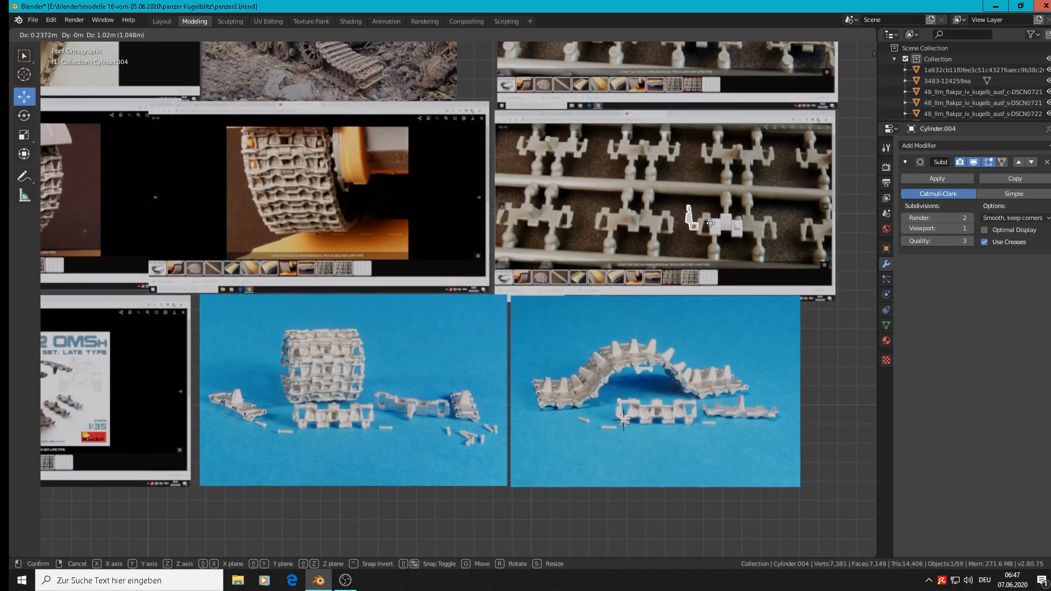
{"action": "left_click", "coordinate": [720, 231]}
Step: Move the hinge copy a further -0.105 m in X and 0.0235 m in Z, clear of the photographed link beside the white blocks
{"action": "scroll", "coordinate": [720, 231], "scroll_direction": "up", "scroll_amount": 5}
{"action": "scroll", "coordinate": [720, 231], "scroll_direction": "up", "scroll_amount": 4}
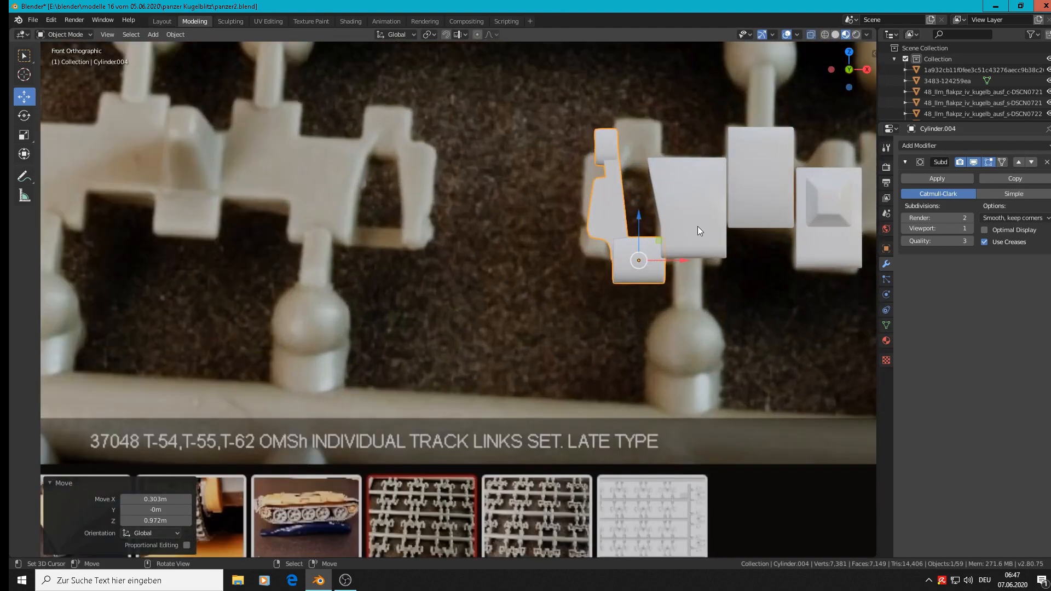
{"action": "key", "text": "g"}
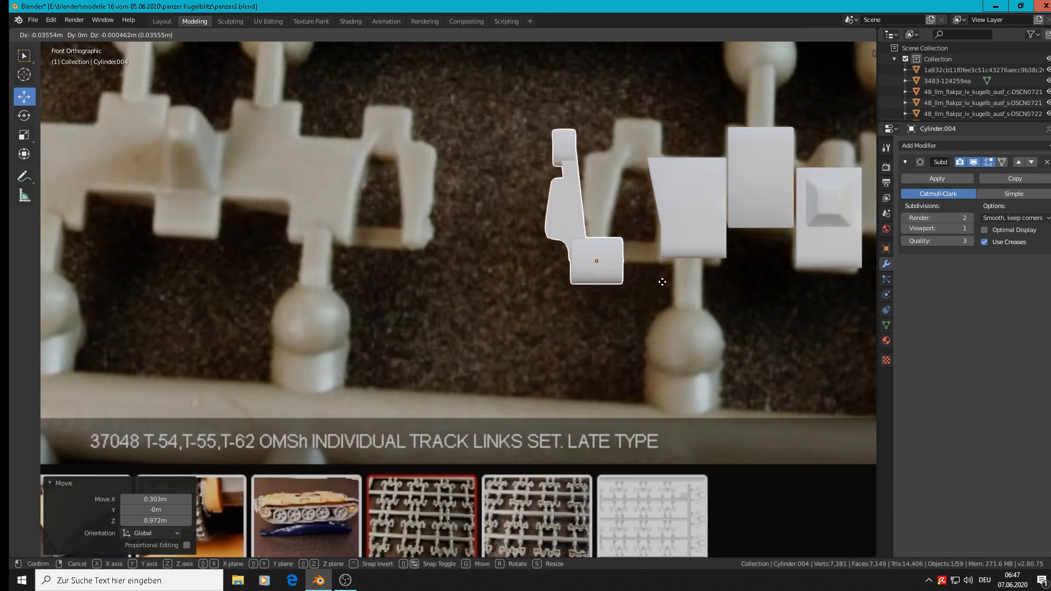
{"action": "left_click", "coordinate": [576, 253]}
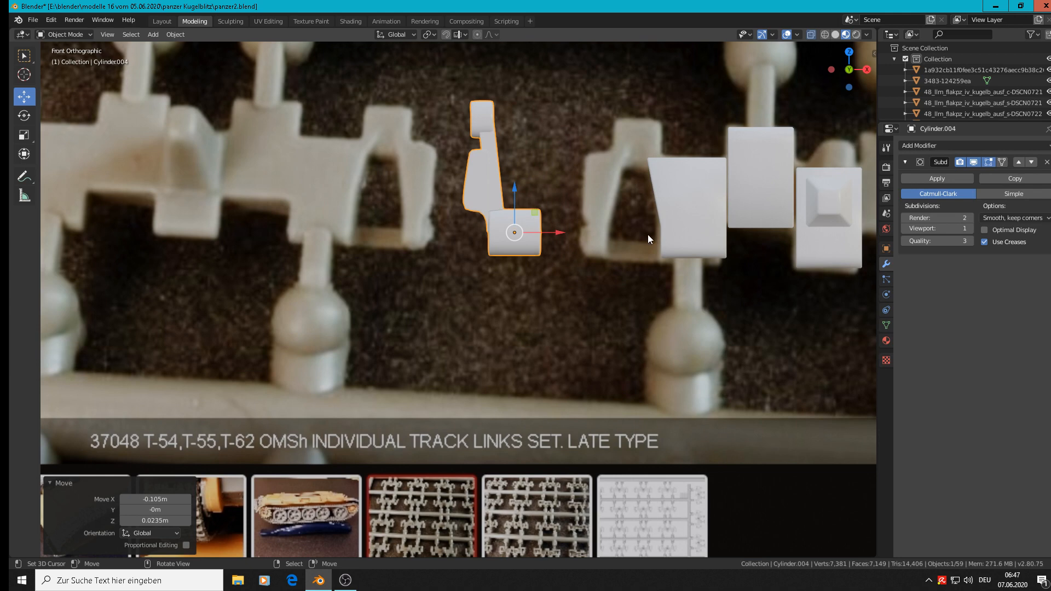
Step: Rotate the joined hinge copy 180° about the global X axis
{"action": "type", "text": "r"}
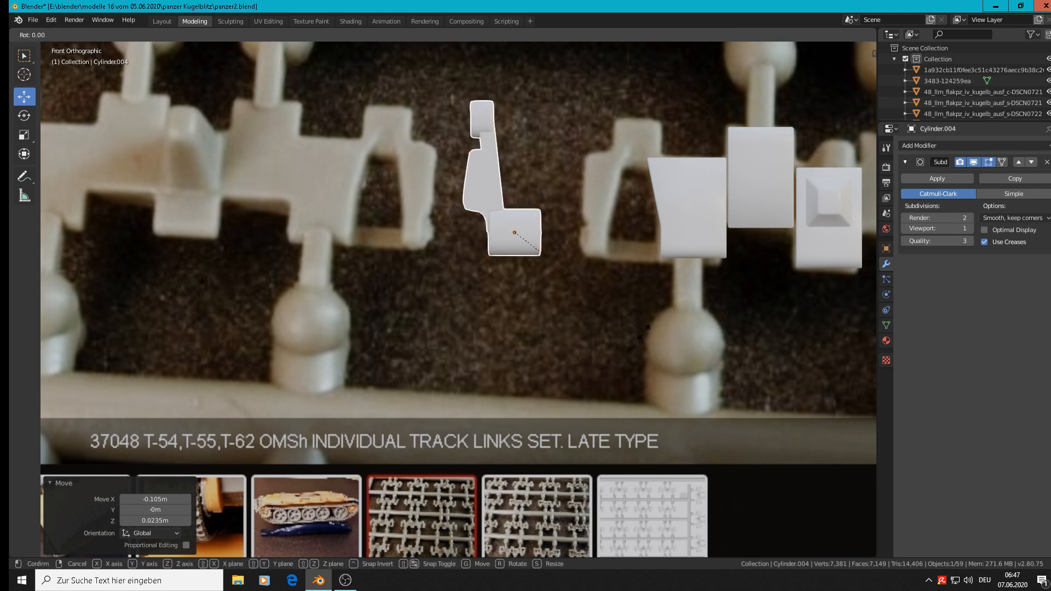
{"action": "type", "text": "x180"}
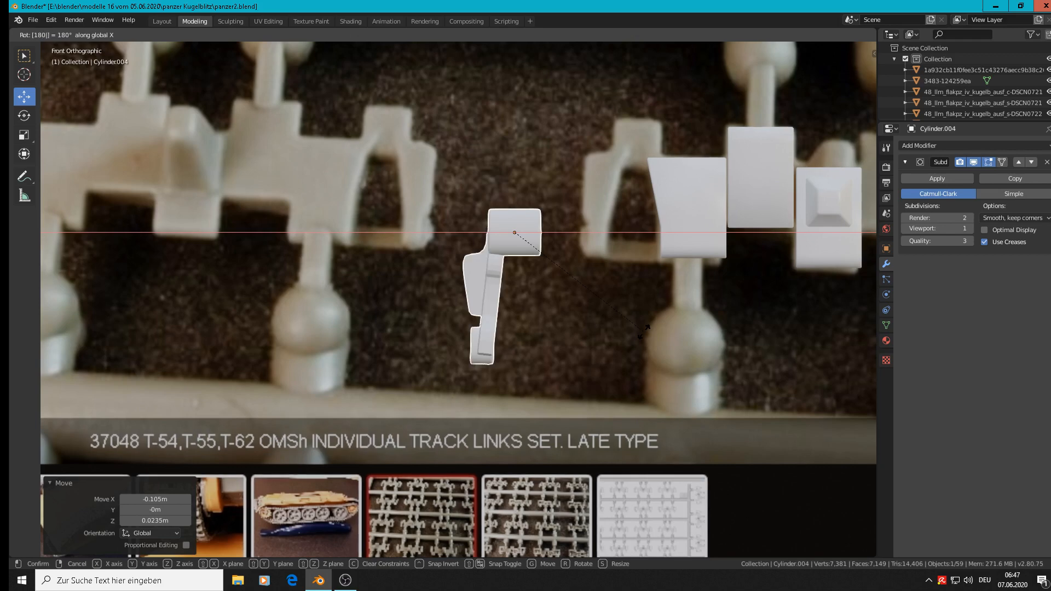
{"action": "key", "text": "Return"}
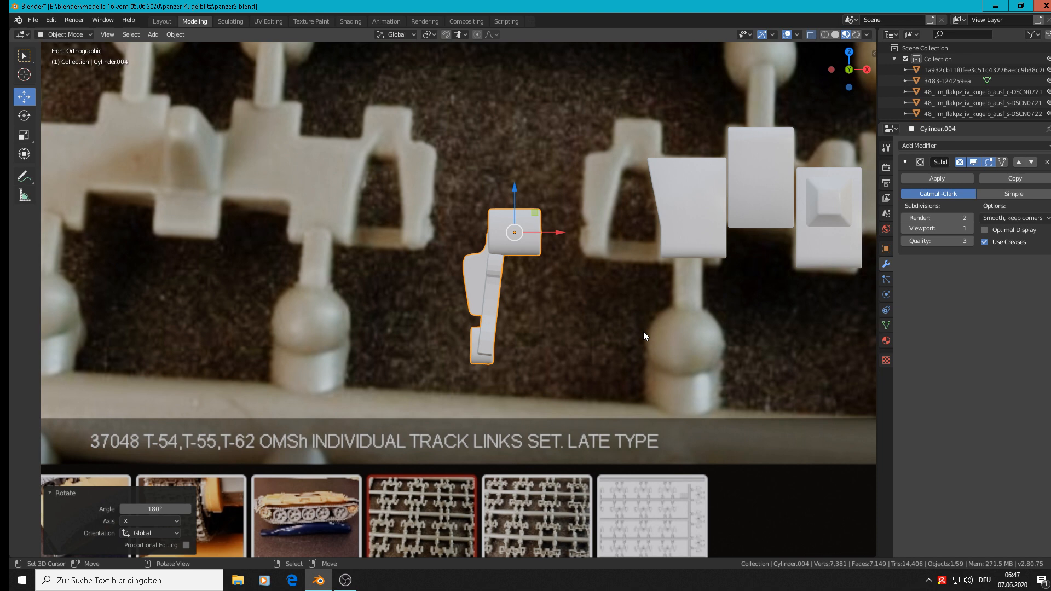
Step: Mirror the rotated hinge copy along the global Y axis
{"action": "mouse_move", "coordinate": [640, 329]}
{"action": "middle_mouse_down"}
{"action": "mouse_move", "coordinate": [632, 314]}
{"action": "mouse_move", "coordinate": [648, 315]}
{"action": "middle_mouse_up"}
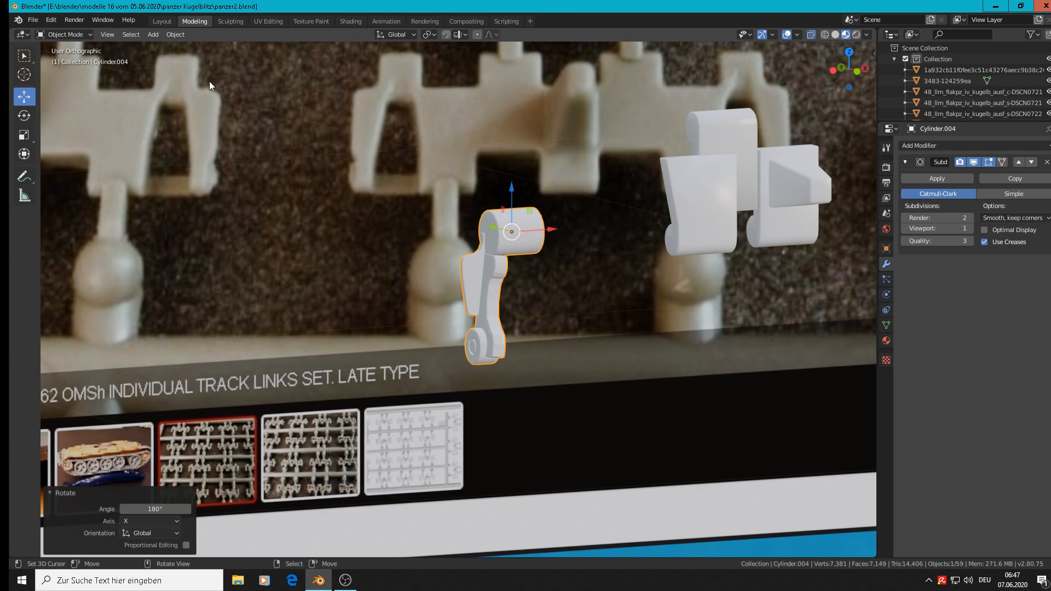
{"action": "left_click", "coordinate": [179, 35]}
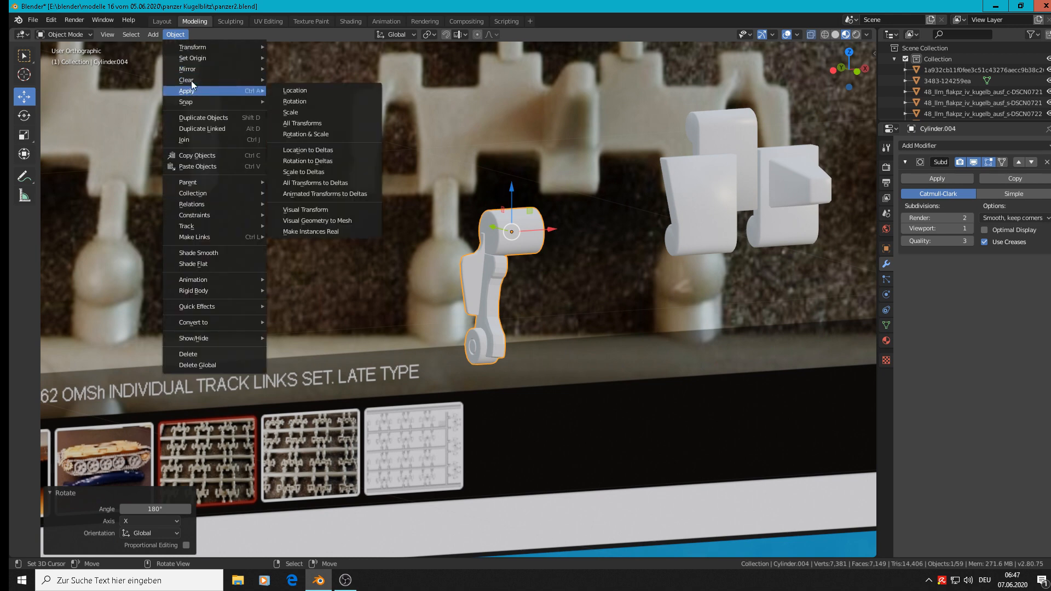
{"action": "mouse_move", "coordinate": [192, 69]}
{"action": "left_click", "coordinate": [311, 71]}
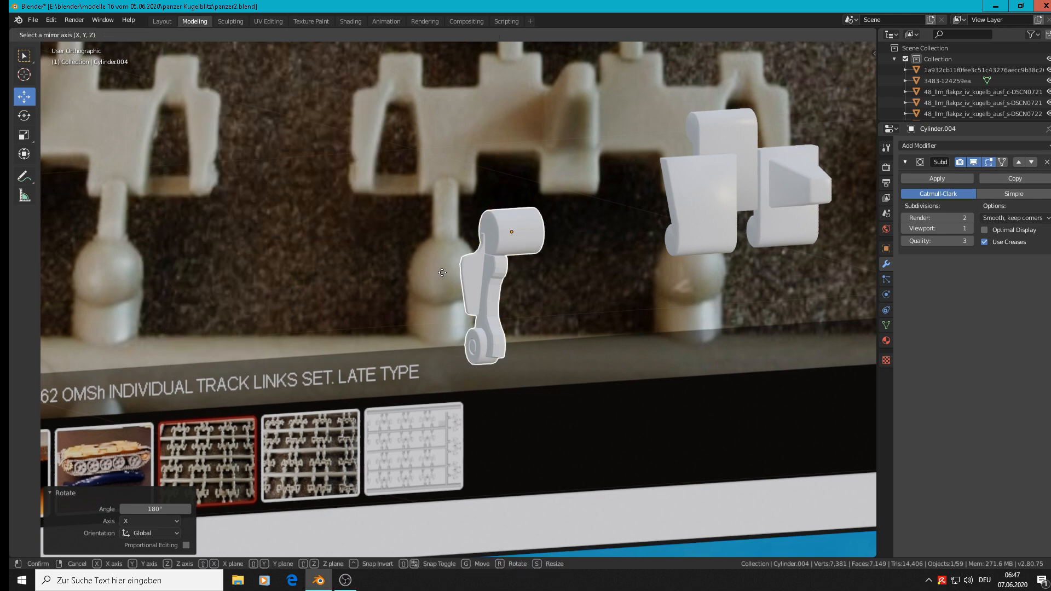
{"action": "key", "text": "z"}
{"action": "key", "text": "y"}
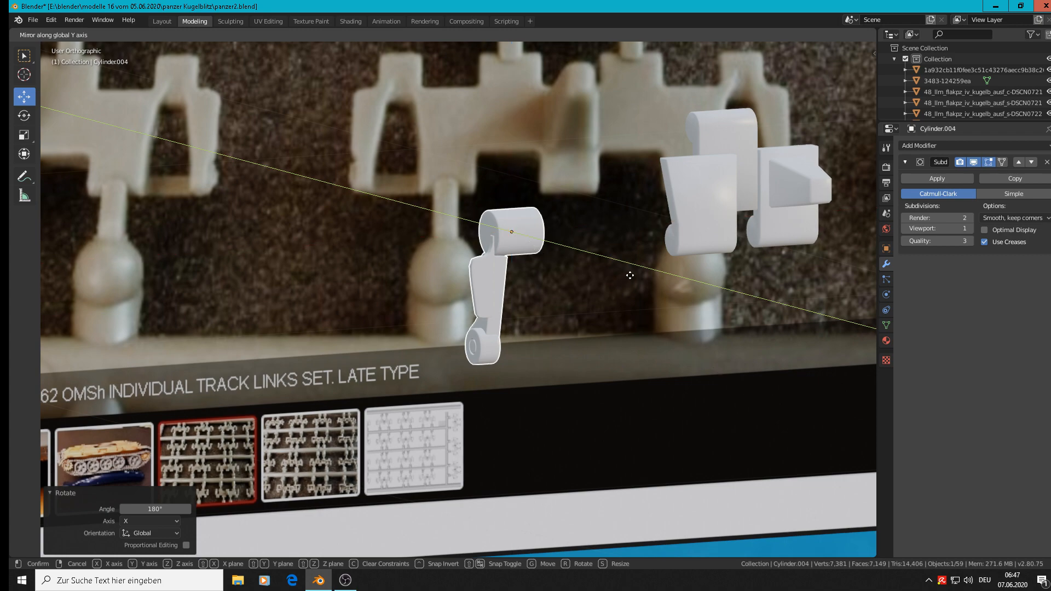
{"action": "left_click", "coordinate": [628, 279]}
Step: In the hinge copy's mesh, move the side plate's upper outer corner edges 0.00612 m in X, viewed from the front
{"action": "key", "text": "KP_1"}
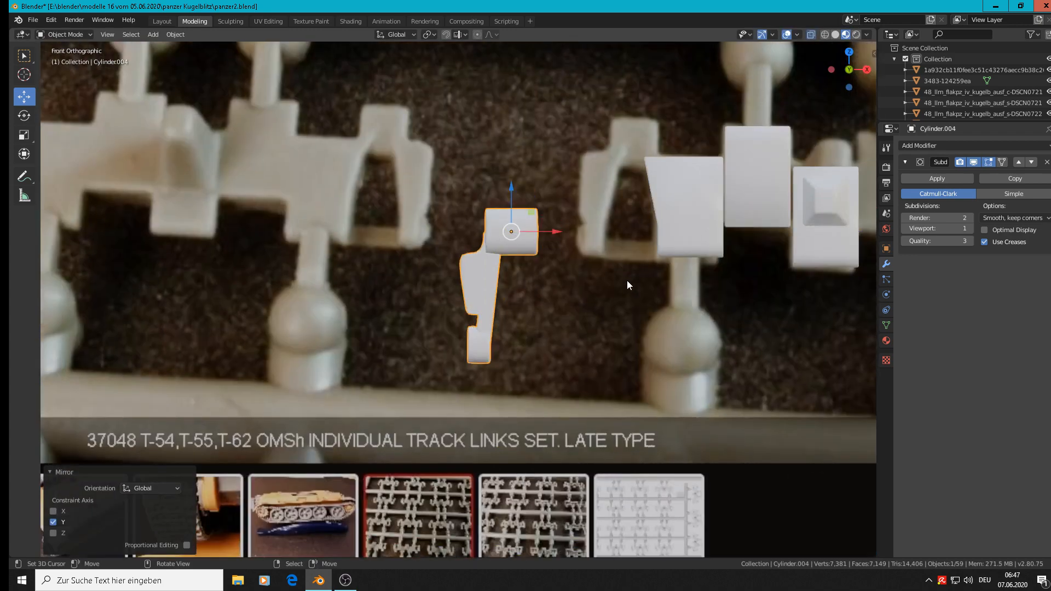
{"action": "scroll", "coordinate": [607, 228], "scroll_direction": "up", "scroll_amount": 2}
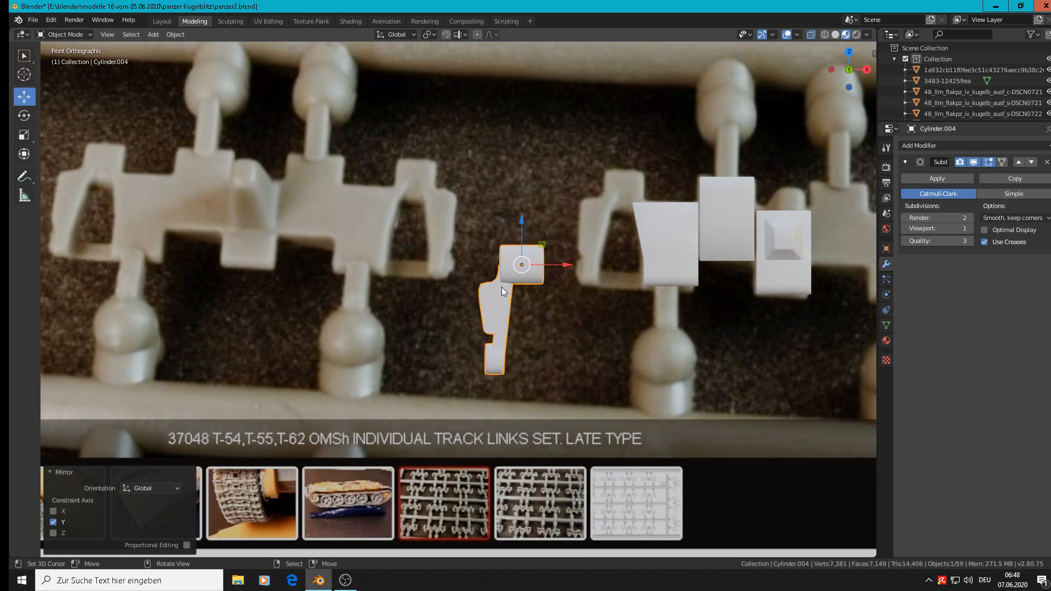
{"action": "scroll", "coordinate": [502, 287], "scroll_direction": "up", "scroll_amount": 3}
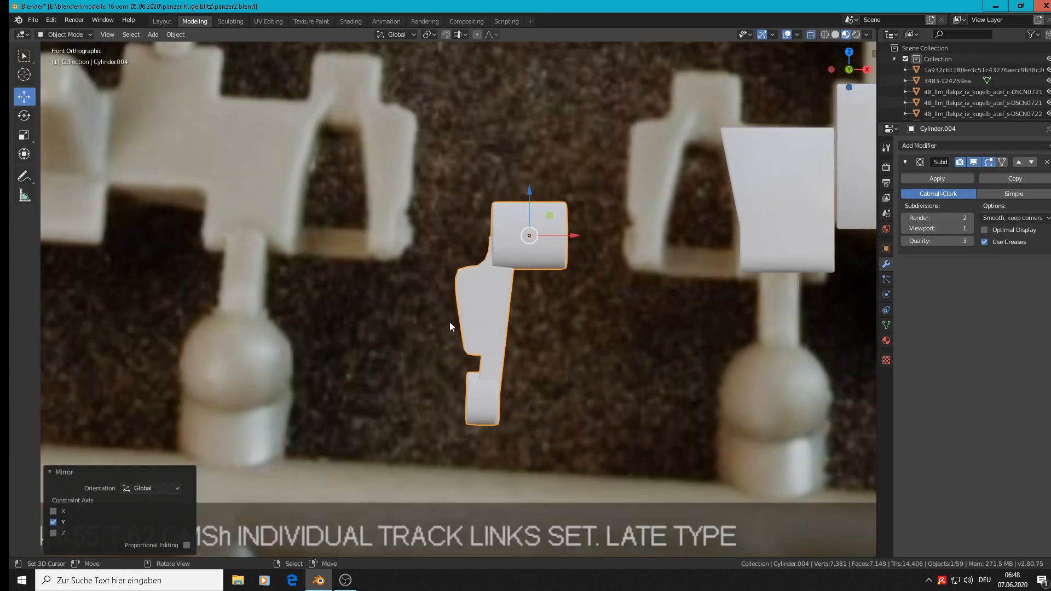
{"action": "key", "text": "Tab"}
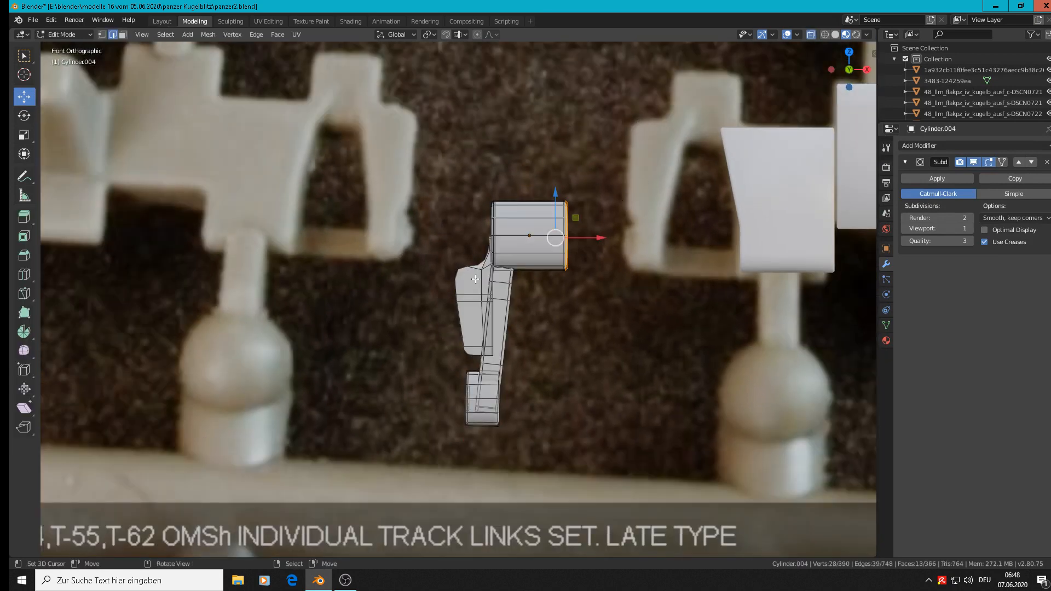
{"action": "middle_click_drag", "start_coordinate": [476, 284], "coordinate": [502, 292]}
{"action": "scroll", "coordinate": [502, 293], "scroll_direction": "up", "scroll_amount": 5}
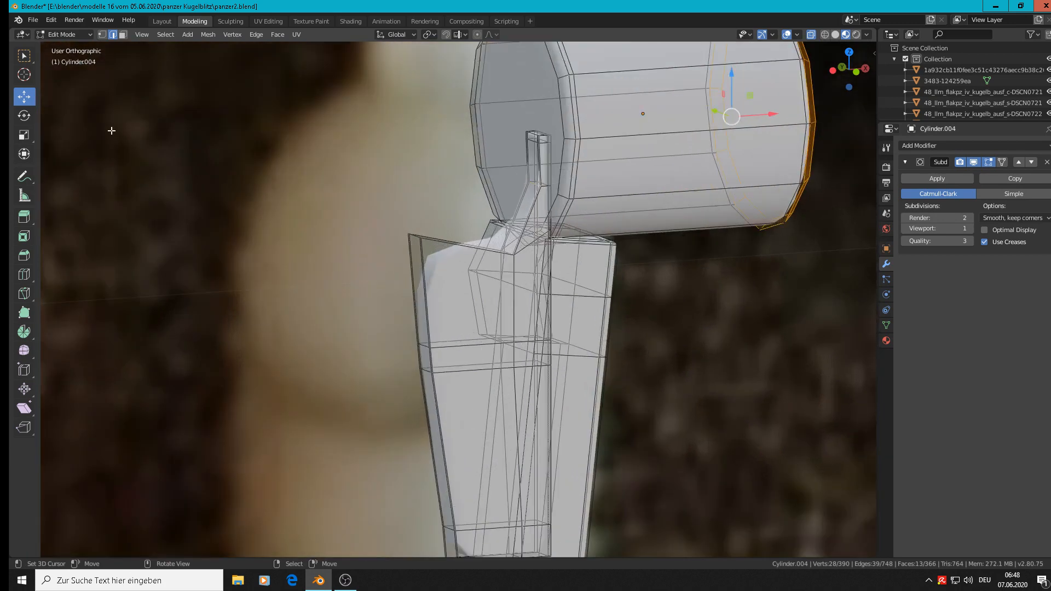
{"action": "left_click", "coordinate": [416, 237]}
{"action": "scroll", "coordinate": [417, 239], "scroll_direction": "up", "scroll_amount": 6}
{"action": "right_click", "coordinate": [401, 224], "text": "shift"}
{"action": "right_click", "coordinate": [422, 235], "text": "shift"}
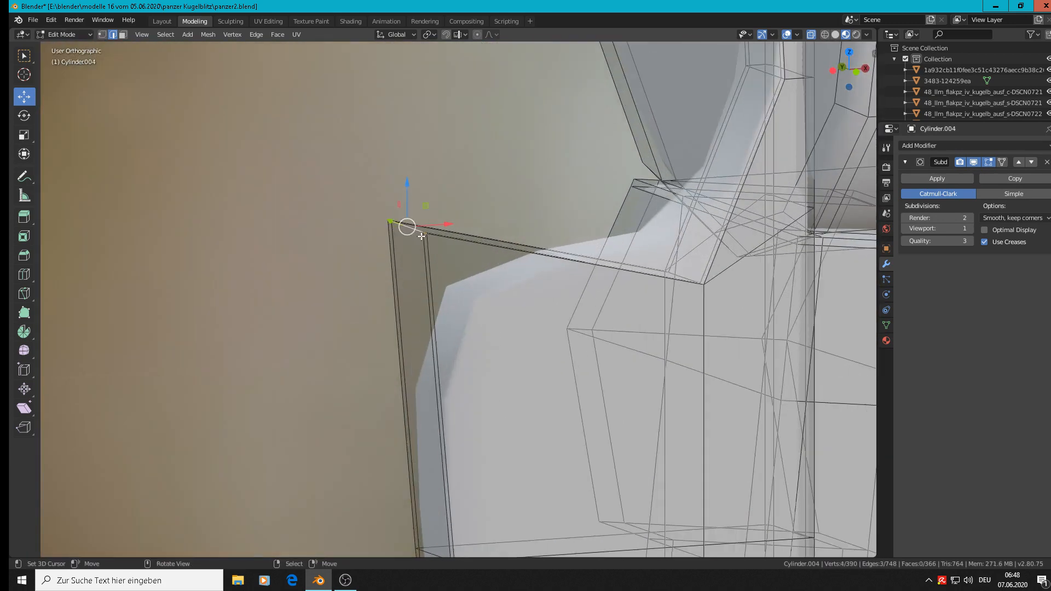
{"action": "scroll", "coordinate": [461, 286], "scroll_direction": "down", "scroll_amount": 4}
{"action": "key", "text": "KP_1"}
{"action": "scroll", "coordinate": [548, 318], "scroll_direction": "down", "scroll_amount": 3}
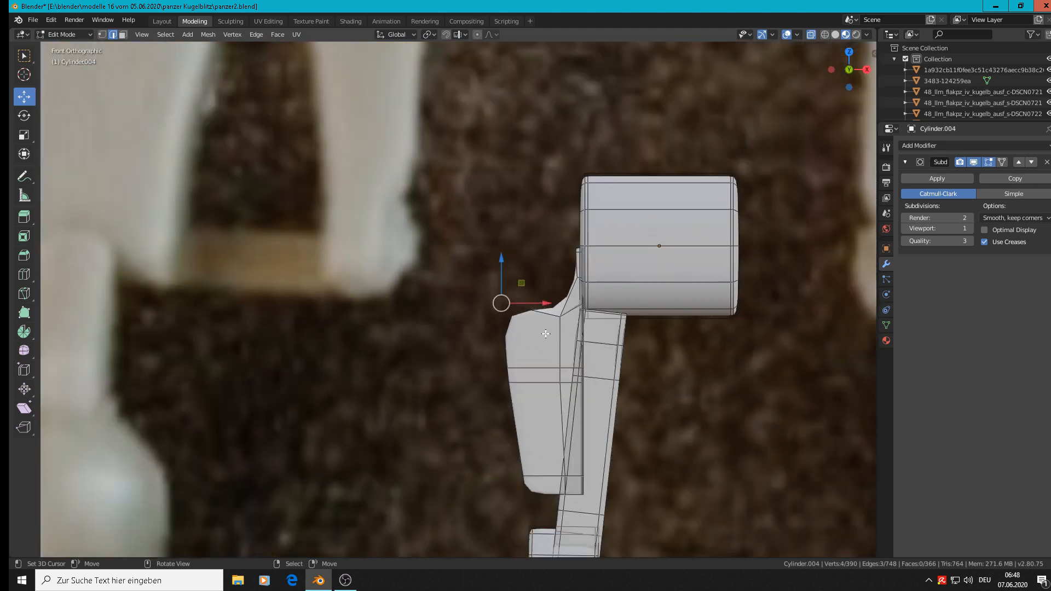
{"action": "left_click_drag", "start_coordinate": [555, 304], "coordinate": [572, 303]}
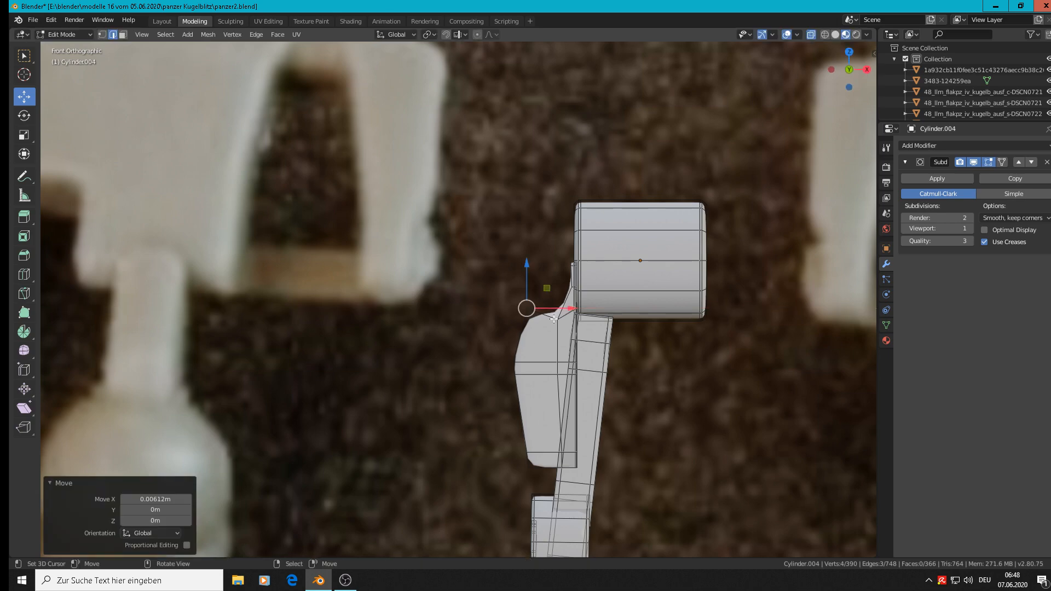
{"action": "scroll", "coordinate": [534, 355], "scroll_direction": "up", "scroll_amount": 4}
{"action": "middle_click_drag", "start_coordinate": [547, 368], "coordinate": [584, 370]}
{"action": "scroll", "coordinate": [520, 375], "scroll_direction": "up", "scroll_amount": 4}
{"action": "left_click", "coordinate": [474, 365], "text": "alt"}
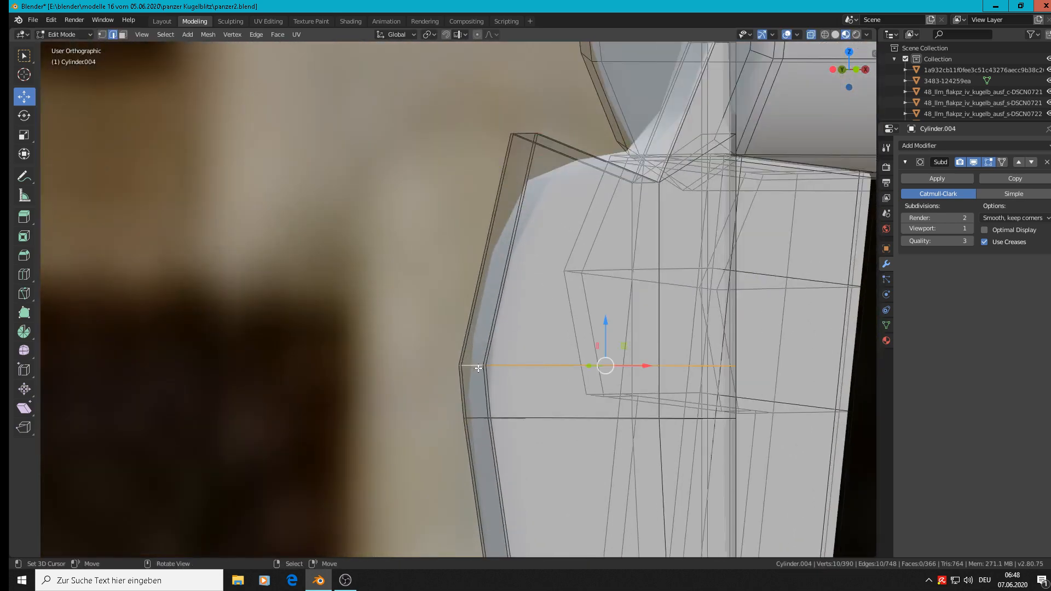
{"action": "middle_click_drag", "start_coordinate": [478, 368], "coordinate": [443, 380]}
{"action": "key", "text": "alt+a"}
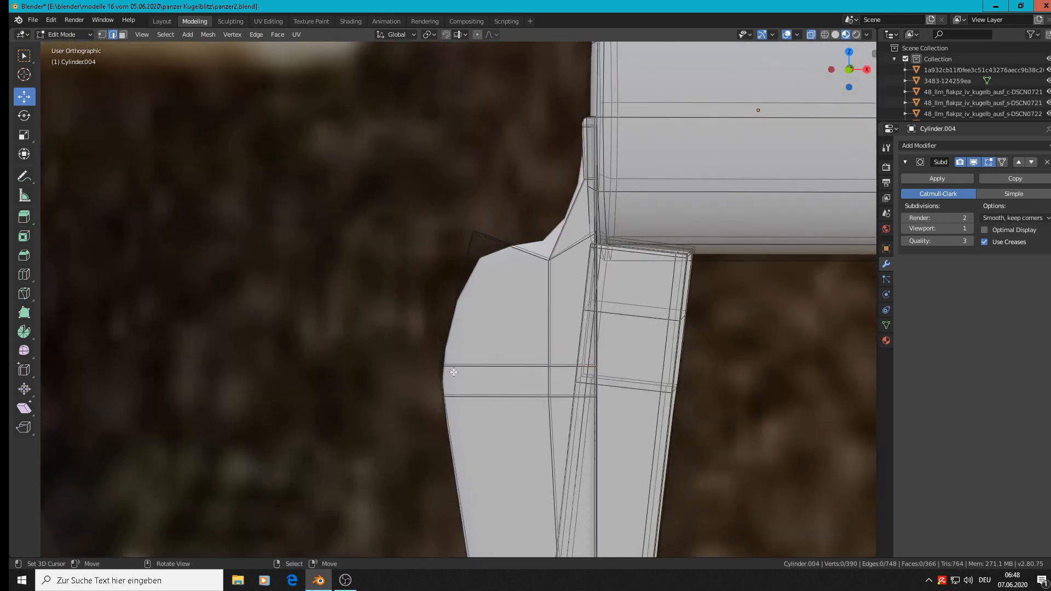
Step: Move the side plate's protruding outer vertices inward along X to straighten its outer edge, and return to Object Mode
{"action": "left_click", "coordinate": [103, 35]}
{"action": "key", "text": "KP_1"}
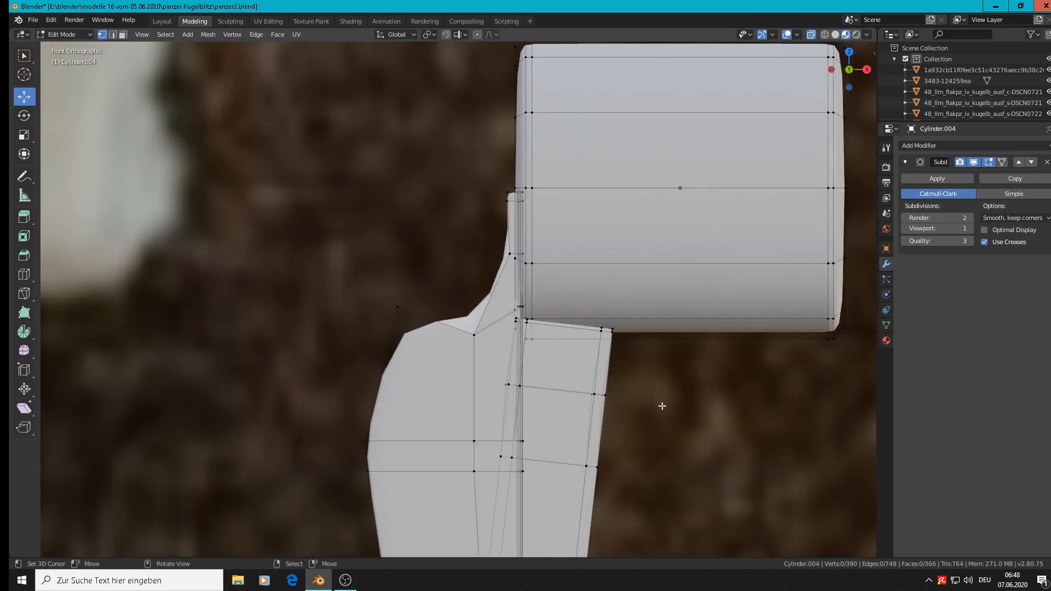
{"action": "scroll", "coordinate": [386, 450], "scroll_direction": "down", "scroll_amount": 4}
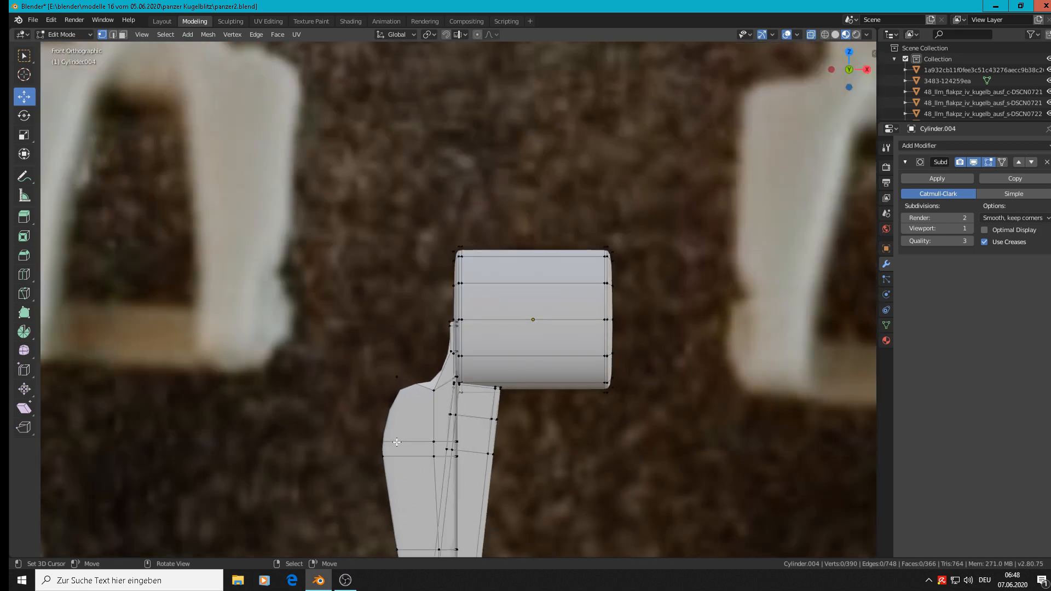
{"action": "key", "text": "c"}
{"action": "left_click", "coordinate": [378, 447]}
{"action": "right_click", "coordinate": [378, 453]}
{"action": "middle_click_drag", "start_coordinate": [398, 452], "coordinate": [316, 265], "text": "shift"}
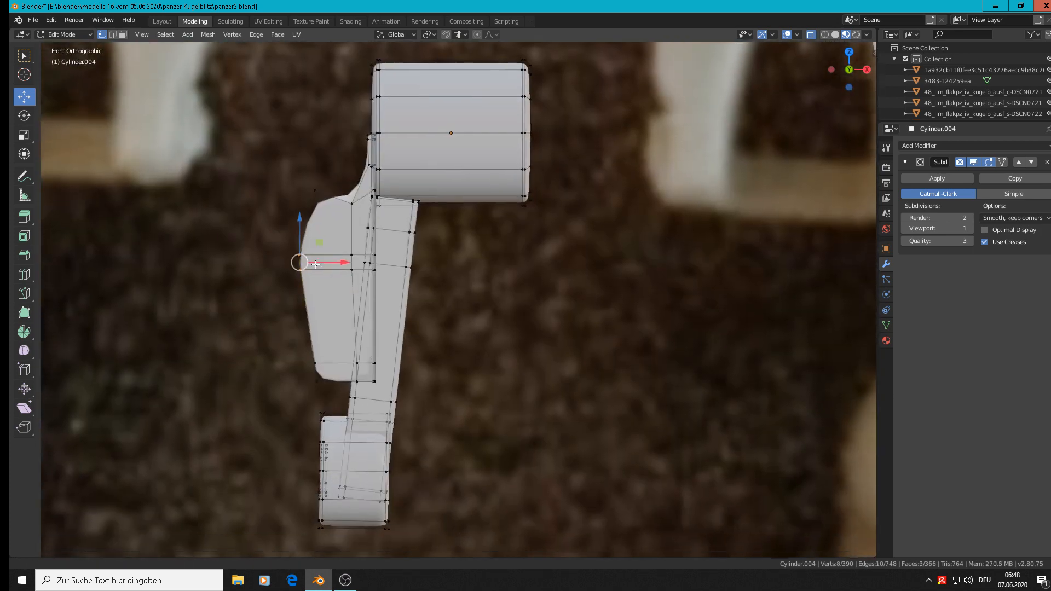
{"action": "scroll", "coordinate": [316, 264], "scroll_direction": "up", "scroll_amount": 2}
{"action": "left_click_drag", "start_coordinate": [316, 265], "coordinate": [353, 263]}
{"action": "key", "text": "Tab"}
{"action": "scroll", "coordinate": [356, 265], "scroll_direction": "down", "scroll_amount": 3}
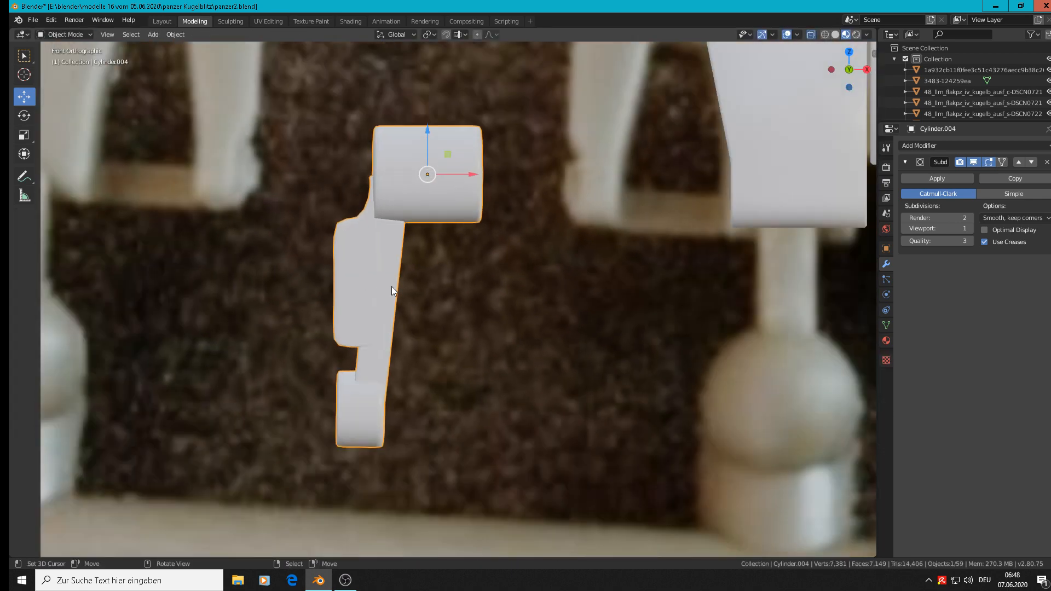
{"action": "scroll", "coordinate": [391, 287], "scroll_direction": "down", "scroll_amount": 4}
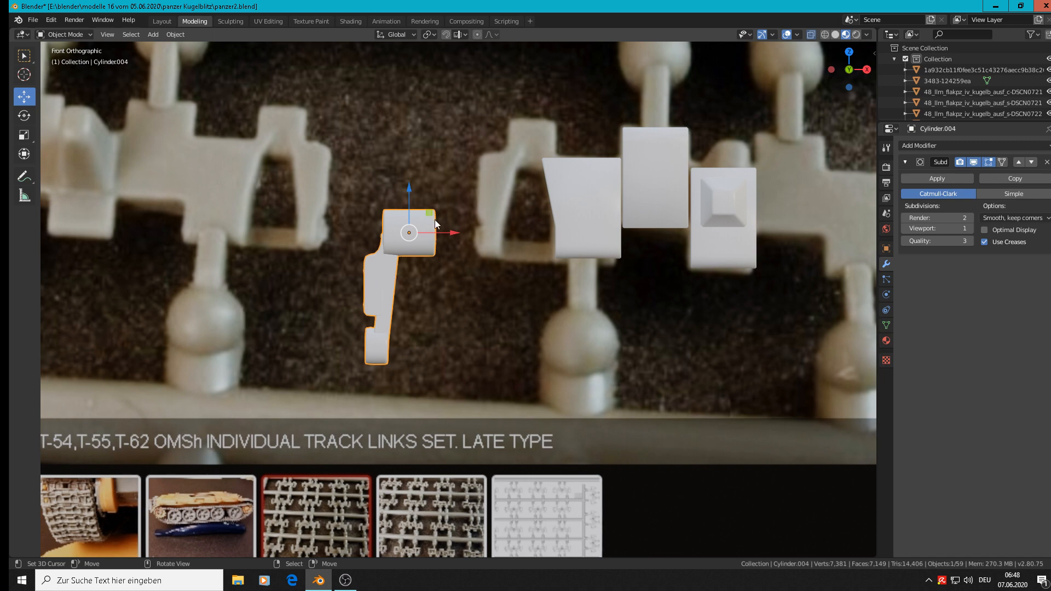
{"action": "right_click", "coordinate": [461, 235]}
{"action": "key", "text": "s"}
{"action": "key", "text": "x"}
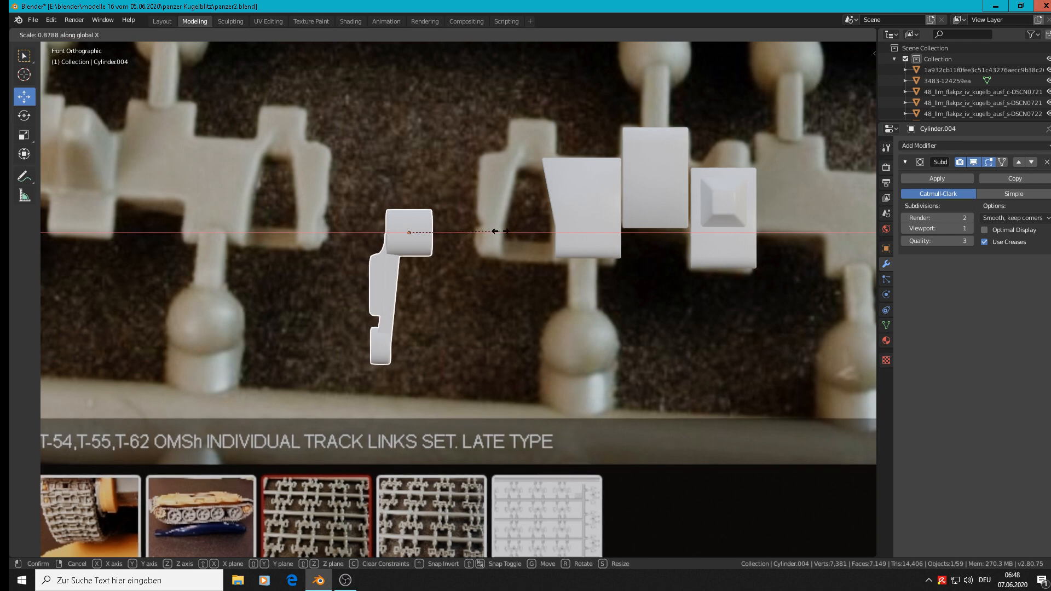
{"action": "right_click", "coordinate": [505, 232]}
Step: Scale the large upper barrel to 0.824 along X and move it -0.00415 m in X, back against the arm
{"action": "key", "text": "Tab"}
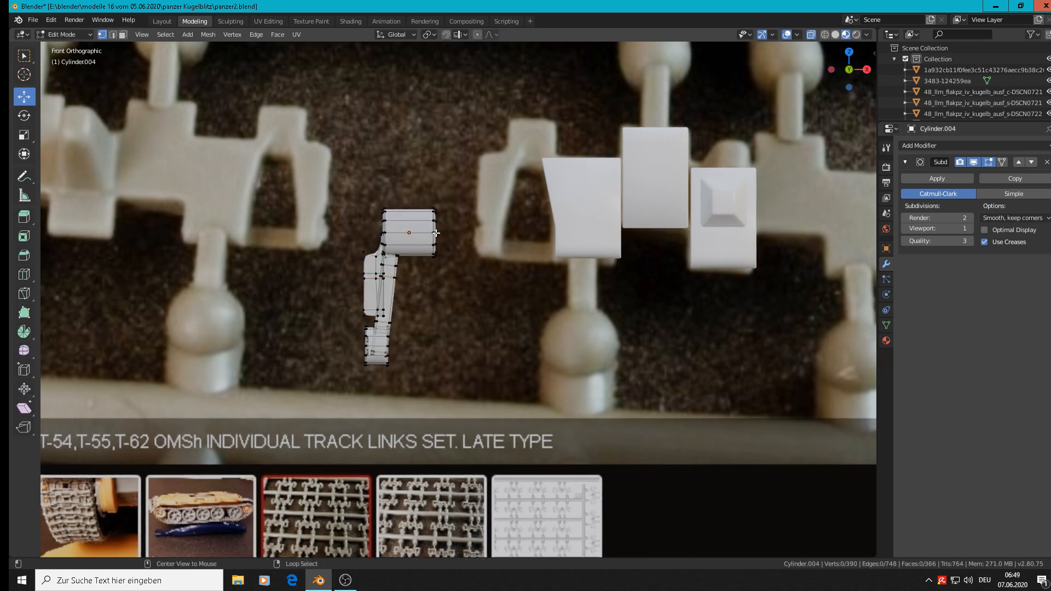
{"action": "key", "text": "l"}
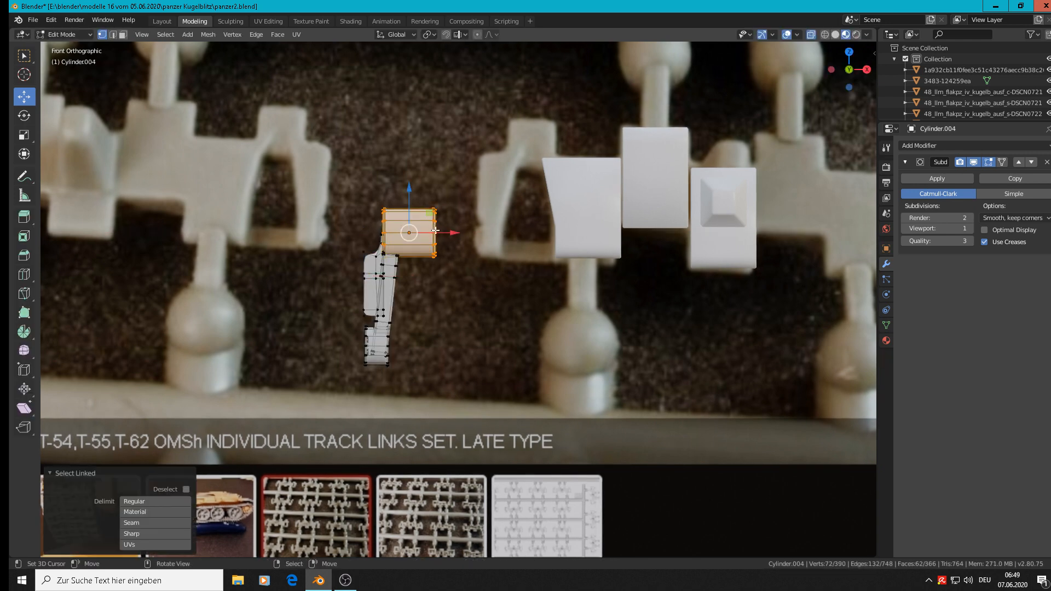
{"action": "key", "text": "s"}
{"action": "key", "text": "x"}
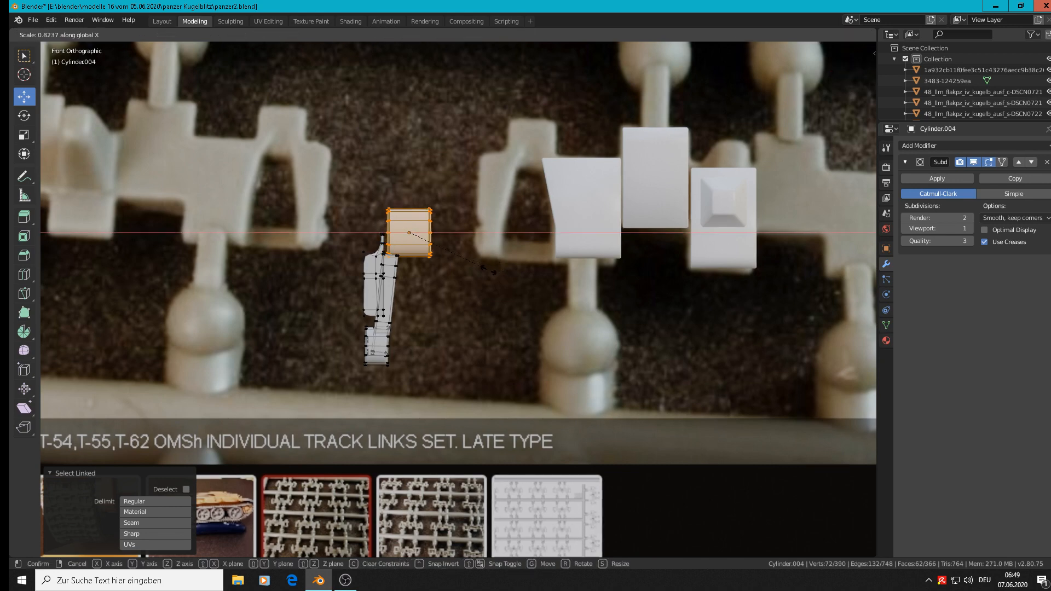
{"action": "left_click", "coordinate": [489, 271]}
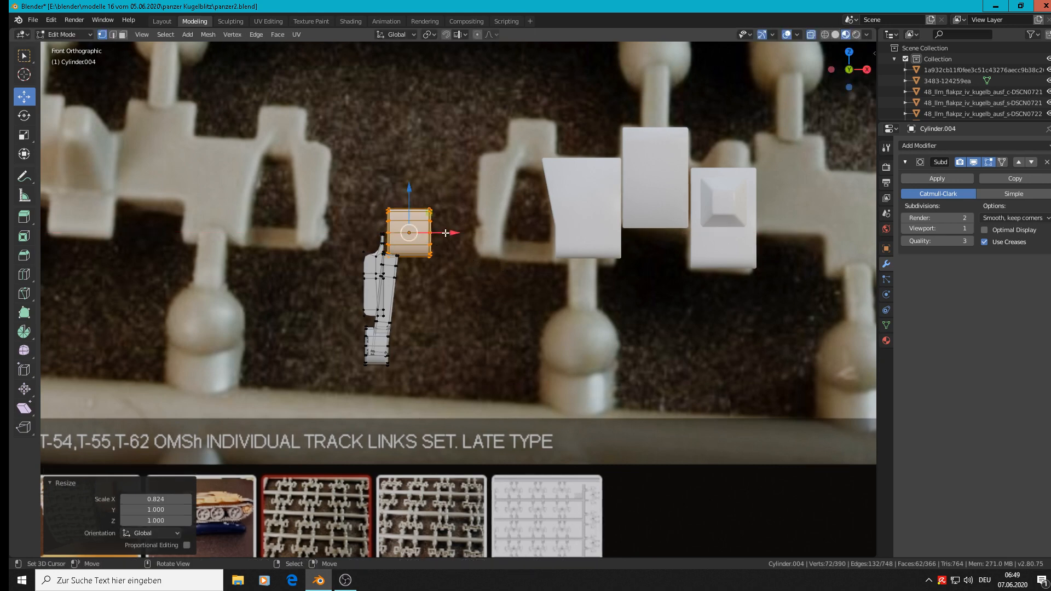
{"action": "key", "text": "g"}
{"action": "key", "text": "x"}
{"action": "left_click", "coordinate": [442, 232]}
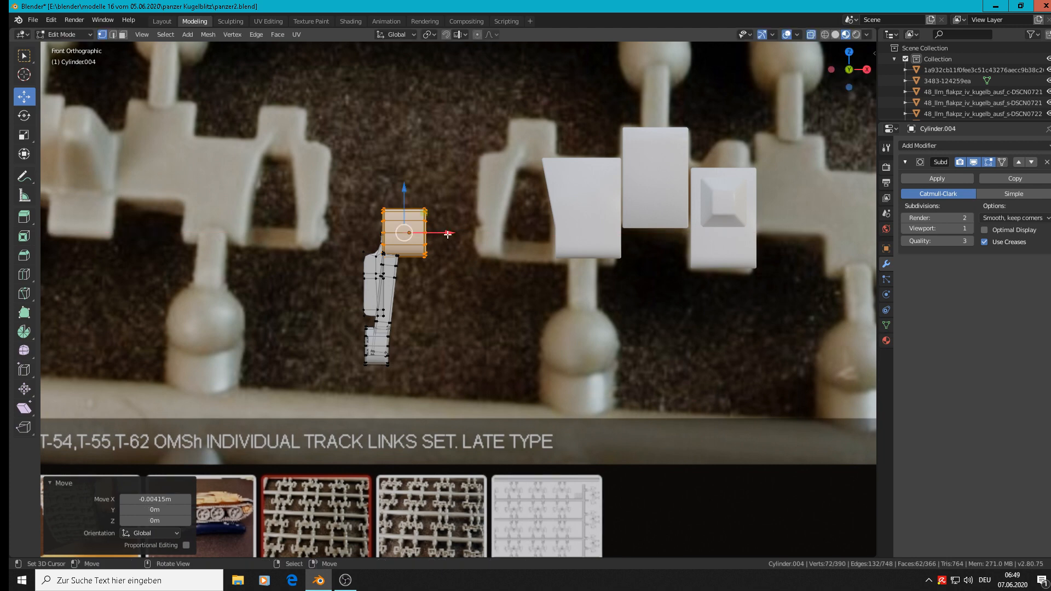
{"action": "key", "text": "Tab"}
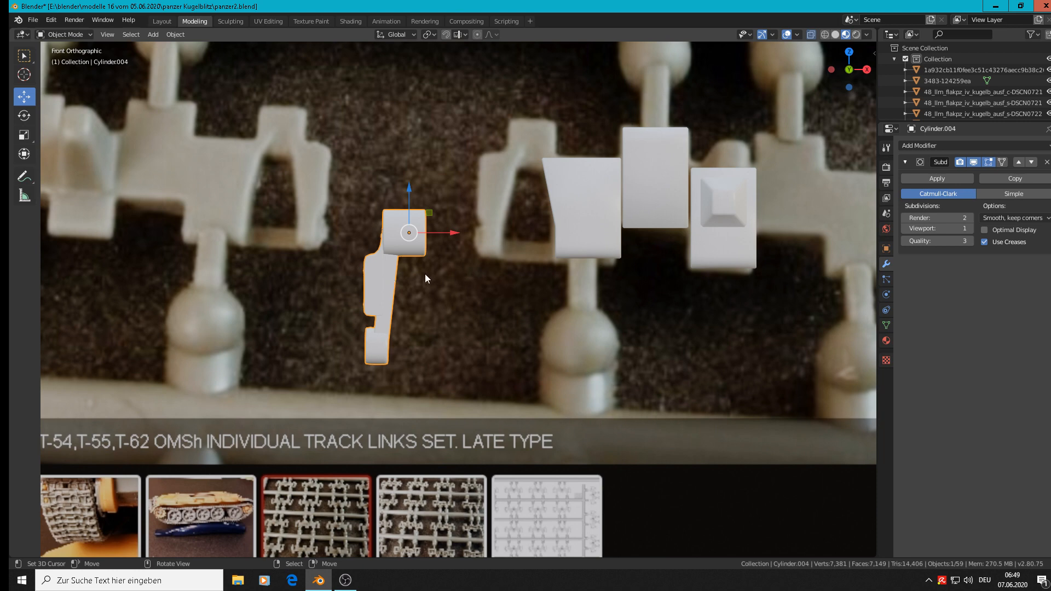
Step: In the hinge copy's mesh, select the whole slanted arm and set the transform orientation to Local
{"action": "key", "text": "Tab"}
{"action": "key", "text": "Tab"}
{"action": "key", "text": "Tab"}
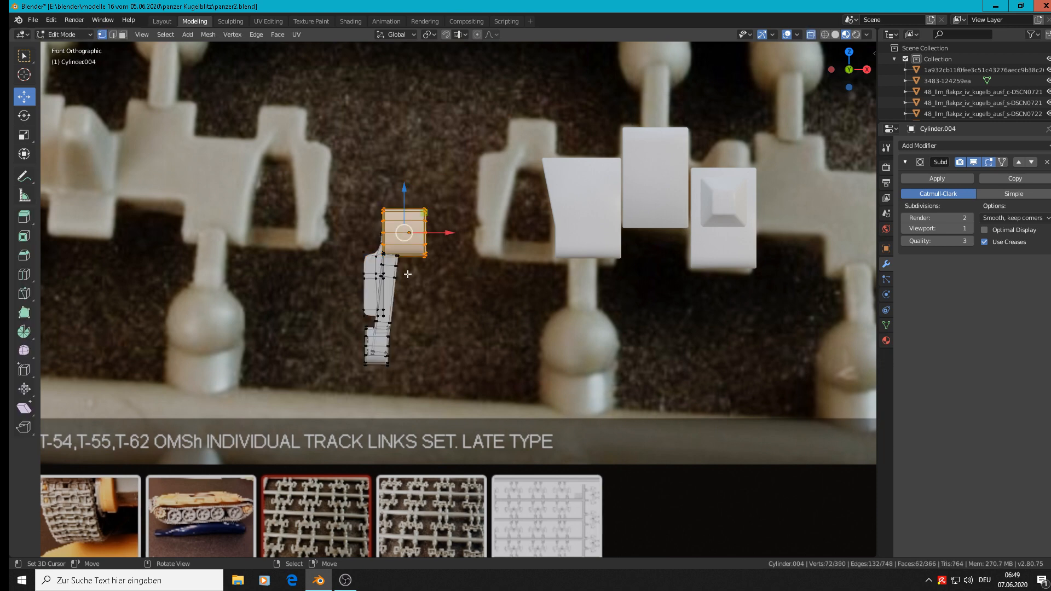
{"action": "key", "text": "alt+a"}
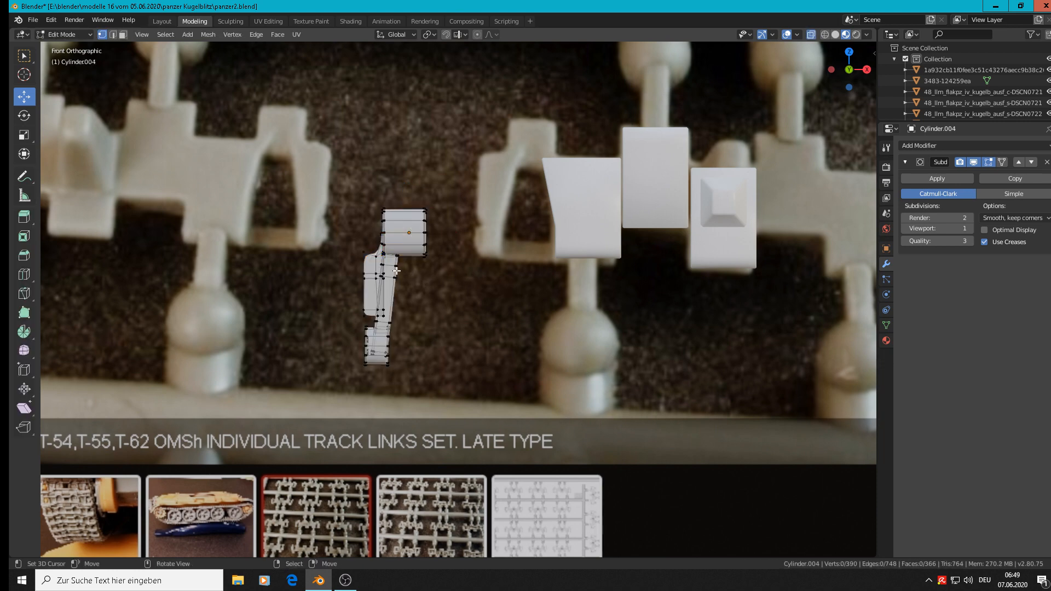
{"action": "key", "text": "l"}
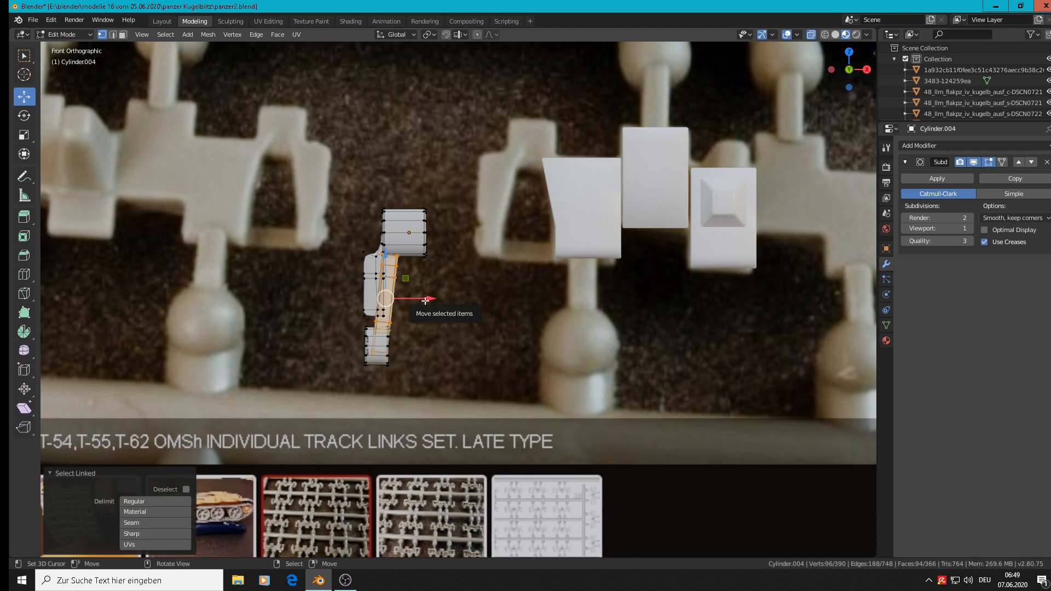
{"action": "mouse_move", "coordinate": [429, 297]}
{"action": "middle_mouse_down"}
{"action": "mouse_move", "coordinate": [514, 311]}
{"action": "mouse_move", "coordinate": [429, 296]}
{"action": "middle_mouse_up"}
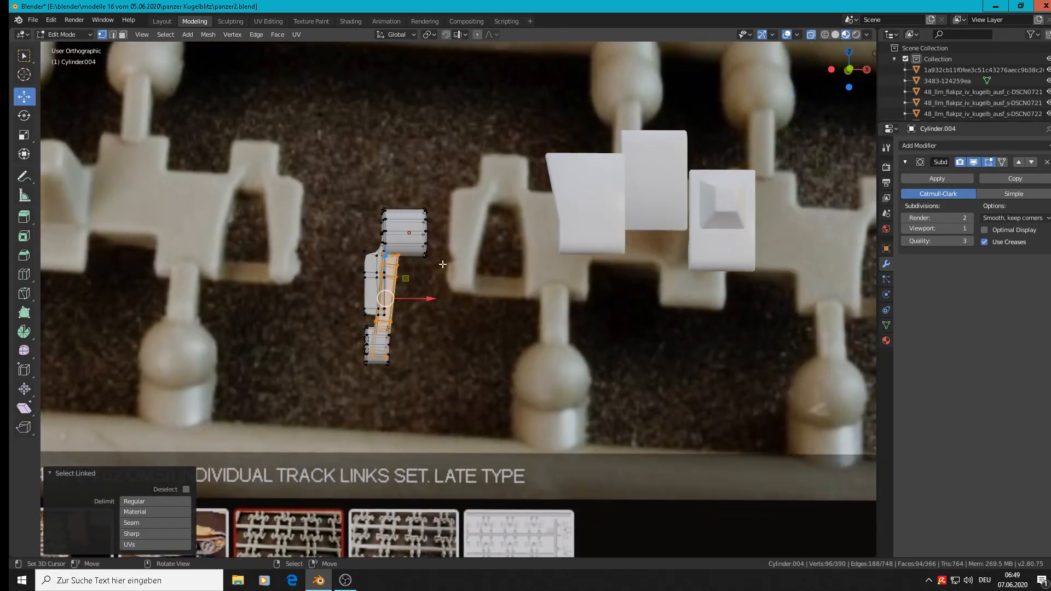
{"action": "left_click", "coordinate": [394, 35]}
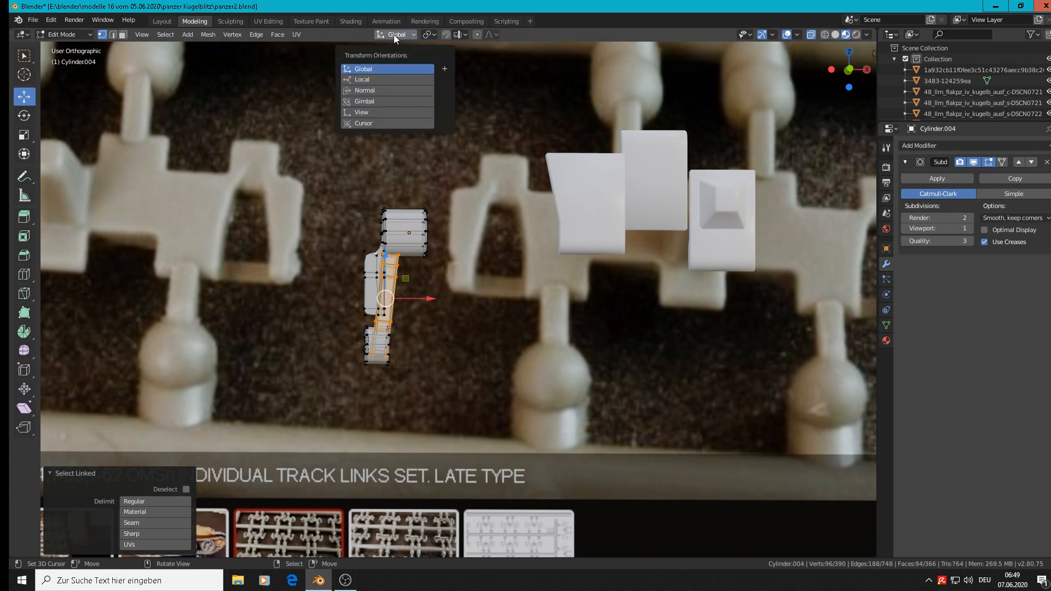
{"action": "left_click", "coordinate": [386, 92]}
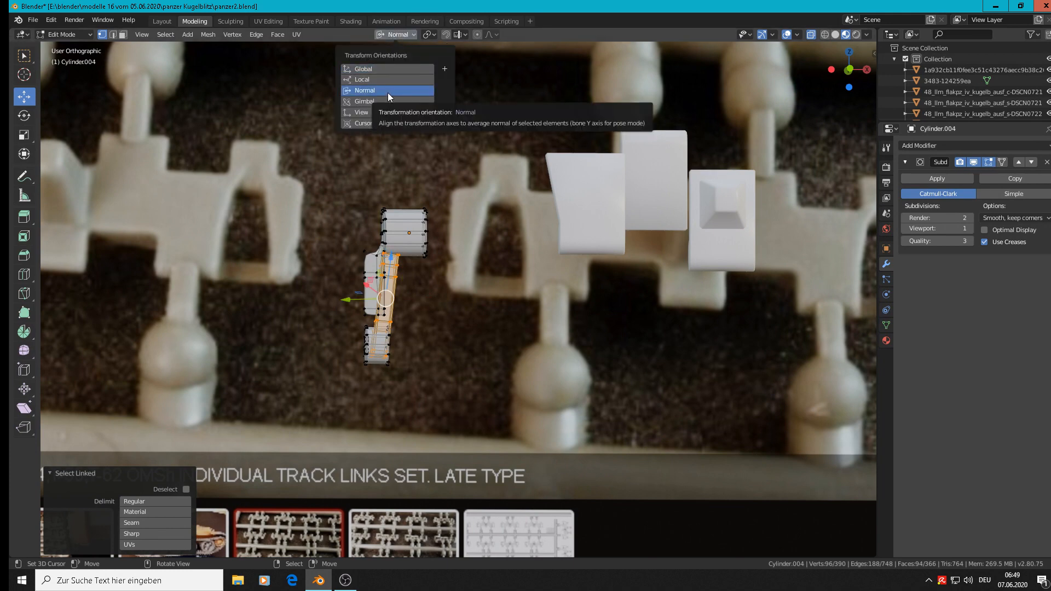
{"action": "left_click", "coordinate": [386, 78]}
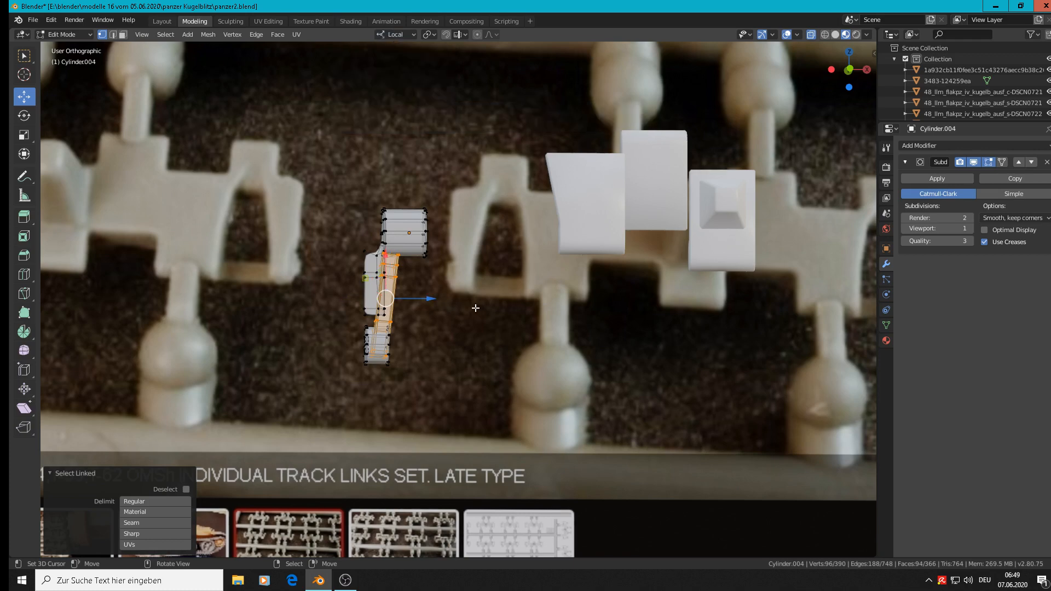
Step: Widen the slanted arm by moving its inner edge vertices about 0.0055 m along local Z in front view, and return to Object Mode
{"action": "key", "text": "KP_1"}
{"action": "scroll", "coordinate": [433, 299], "scroll_direction": "up", "scroll_amount": 3}
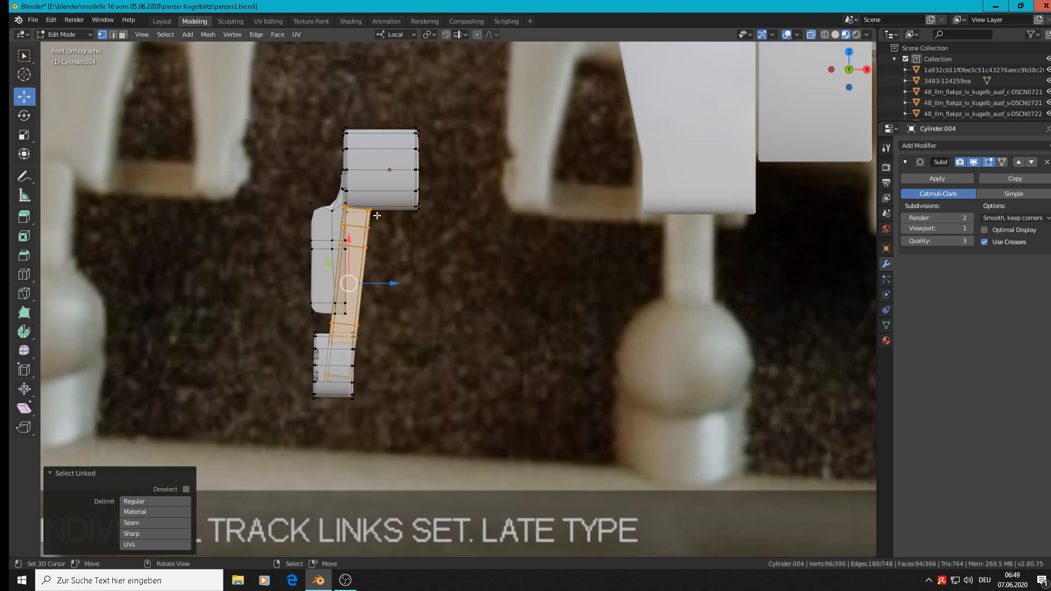
{"action": "key", "text": "alt+a"}
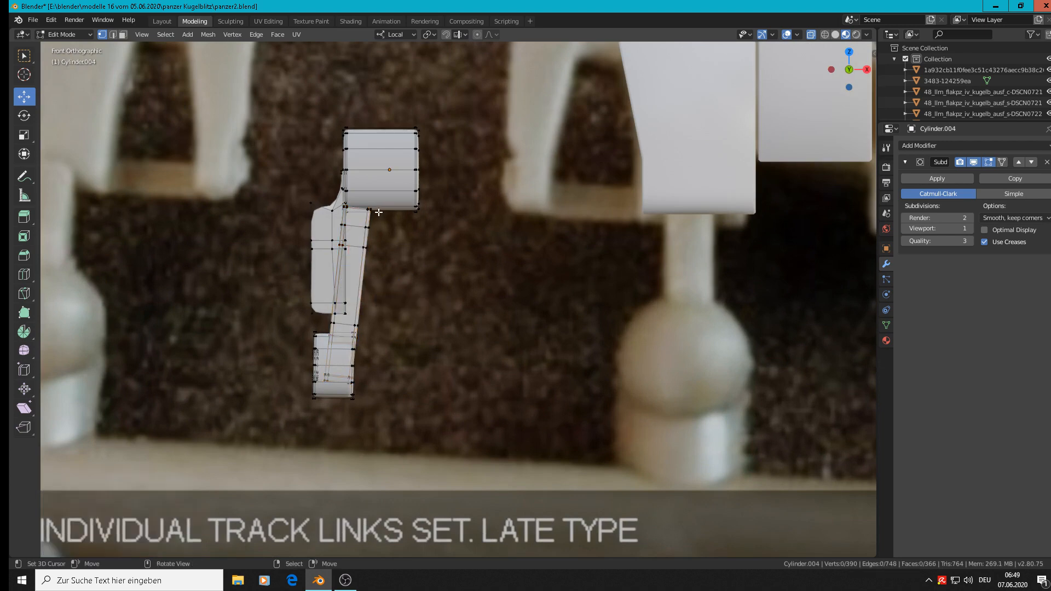
{"action": "left_click", "coordinate": [365, 253], "text": "alt"}
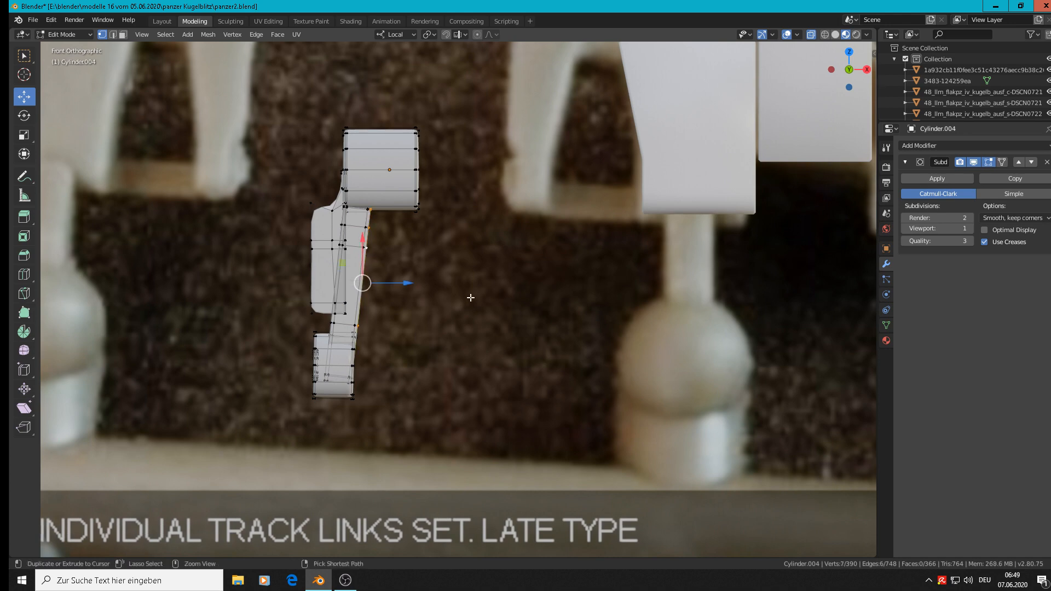
{"action": "key", "text": "ctrl+KP_Add"}
{"action": "scroll", "coordinate": [470, 298], "scroll_direction": "down", "scroll_amount": 4}
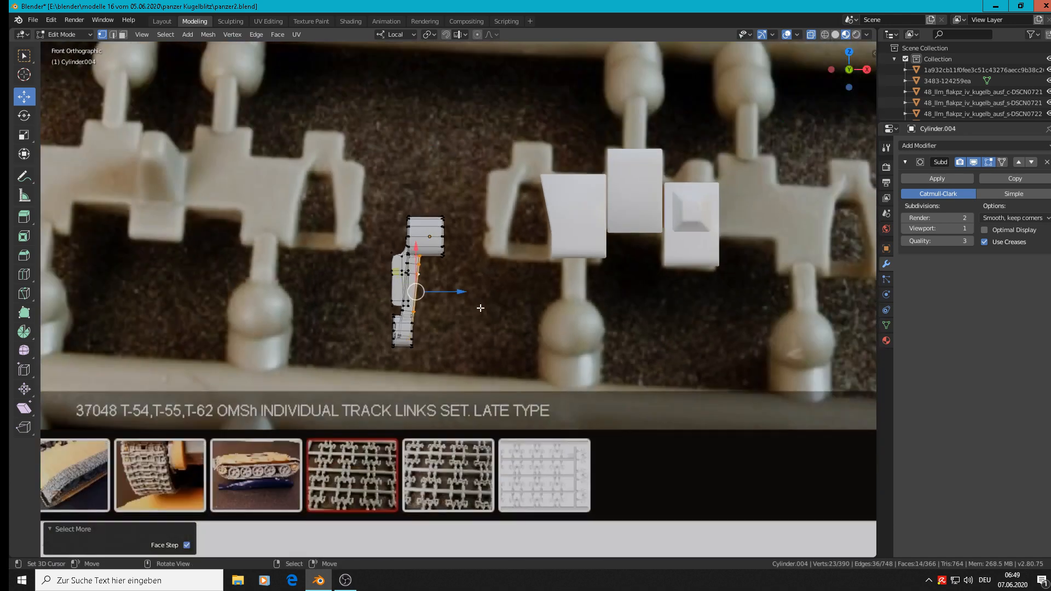
{"action": "scroll", "coordinate": [481, 308], "scroll_direction": "up", "scroll_amount": 1}
{"action": "left_click_drag", "start_coordinate": [448, 288], "coordinate": [456, 291]}
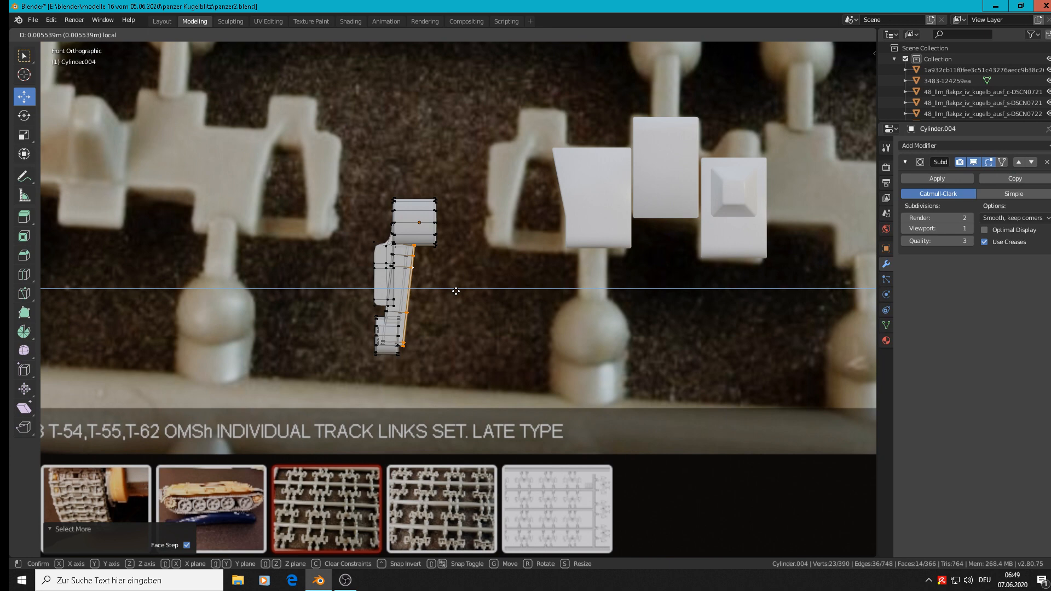
{"action": "left_click_drag", "start_coordinate": [455, 291], "coordinate": [456, 291]}
{"action": "key", "text": "Tab"}
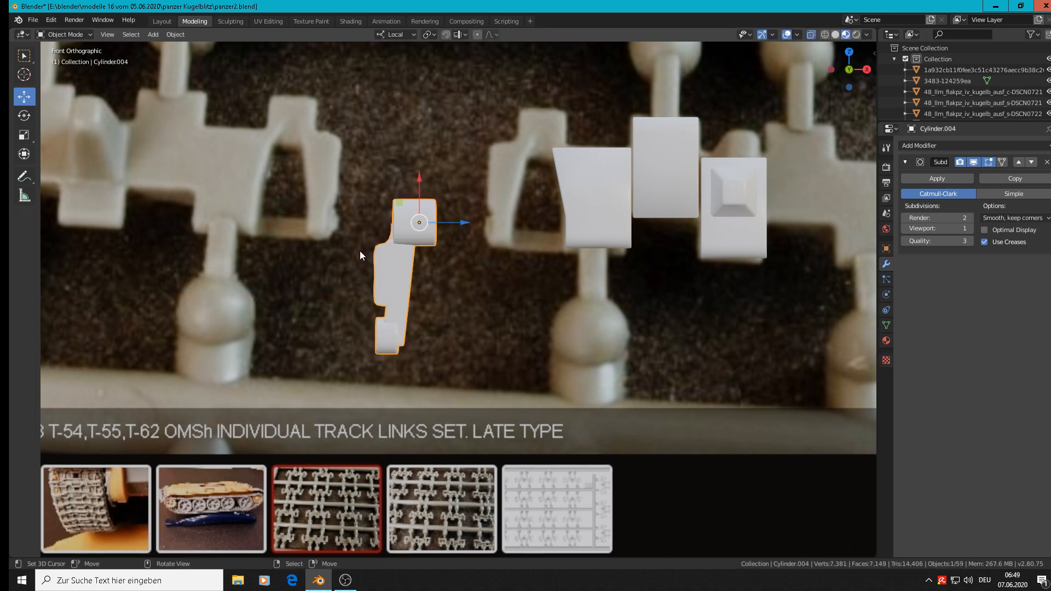
Step: Move the small lower barrel about 0.0058 m along local Z onto the arm's lower end, and return to Object Mode
{"action": "scroll", "coordinate": [383, 256], "scroll_direction": "up", "scroll_amount": 2}
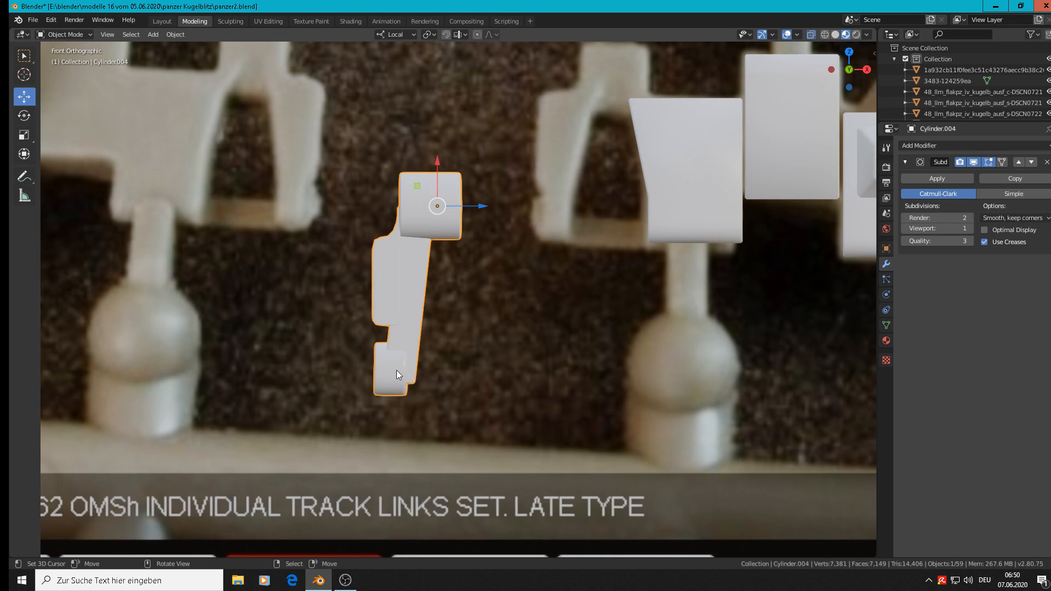
{"action": "key", "text": "Tab"}
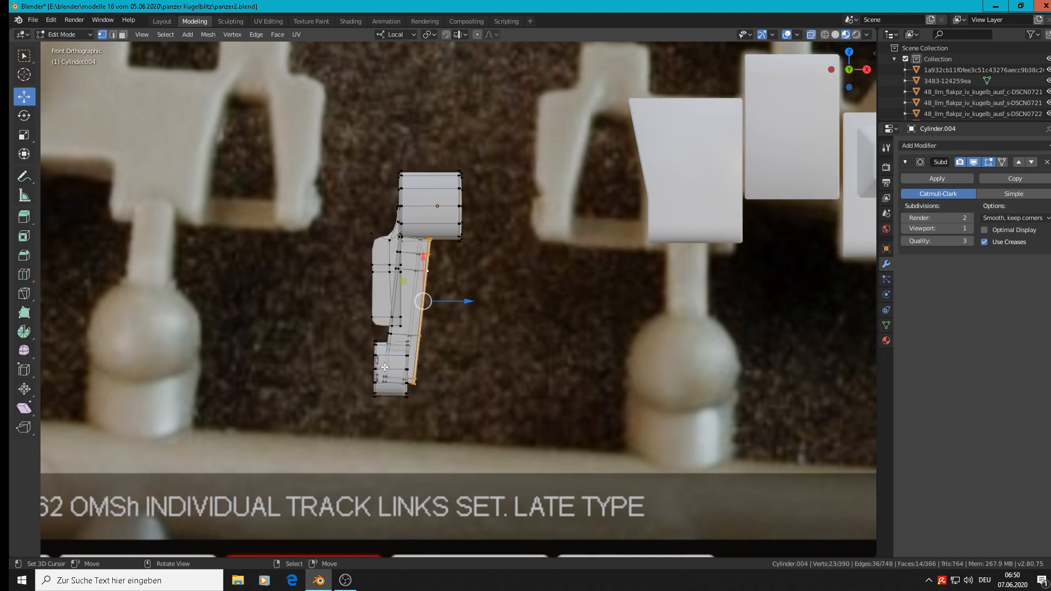
{"action": "key", "text": "alt+a"}
{"action": "key", "text": "l"}
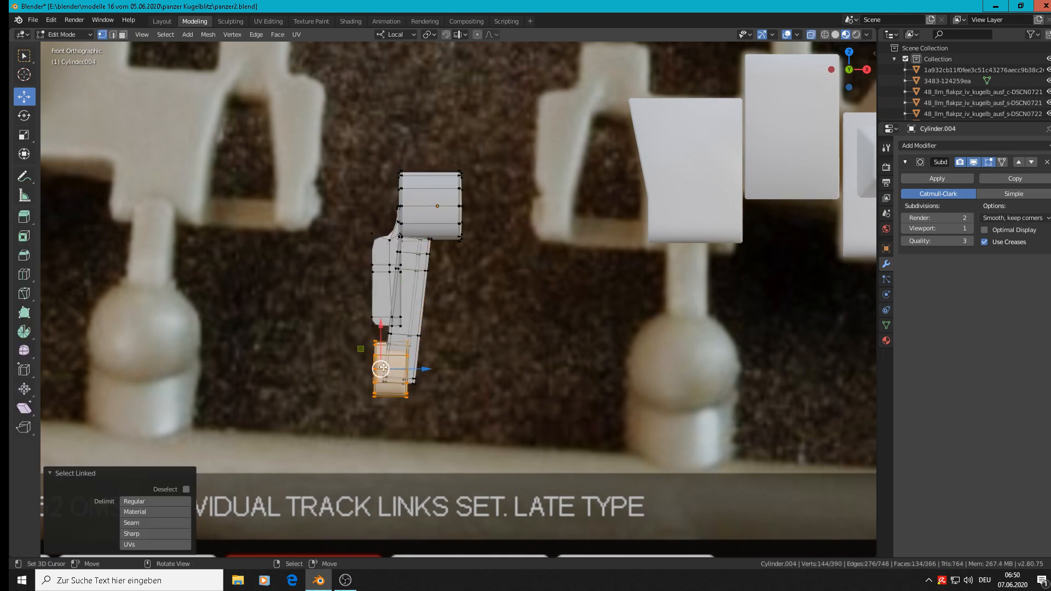
{"action": "key", "text": "g"}
{"action": "key", "text": "z"}
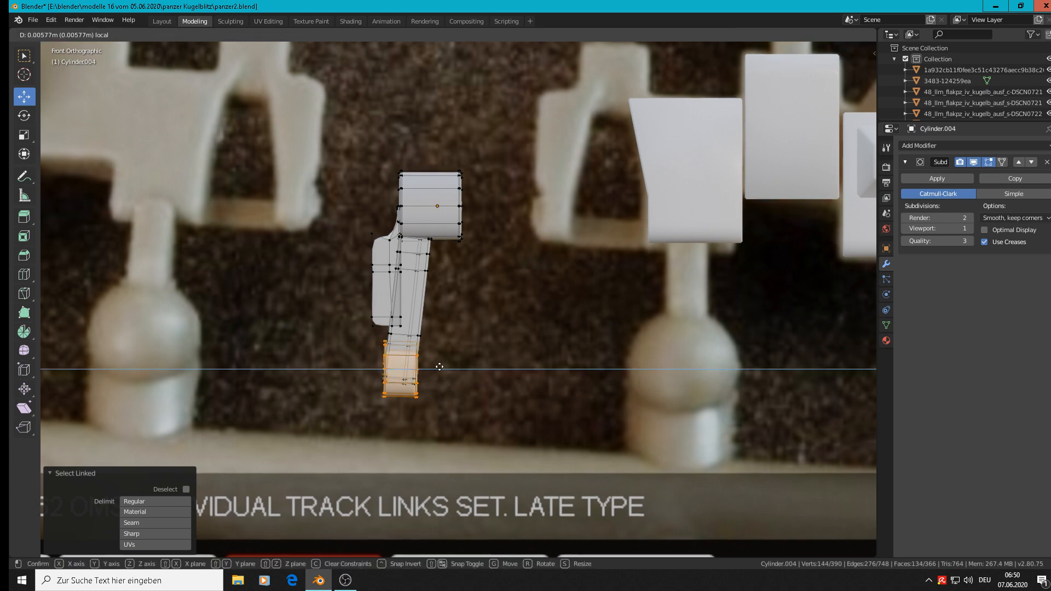
{"action": "left_click", "coordinate": [438, 368]}
{"action": "key", "text": "Tab"}
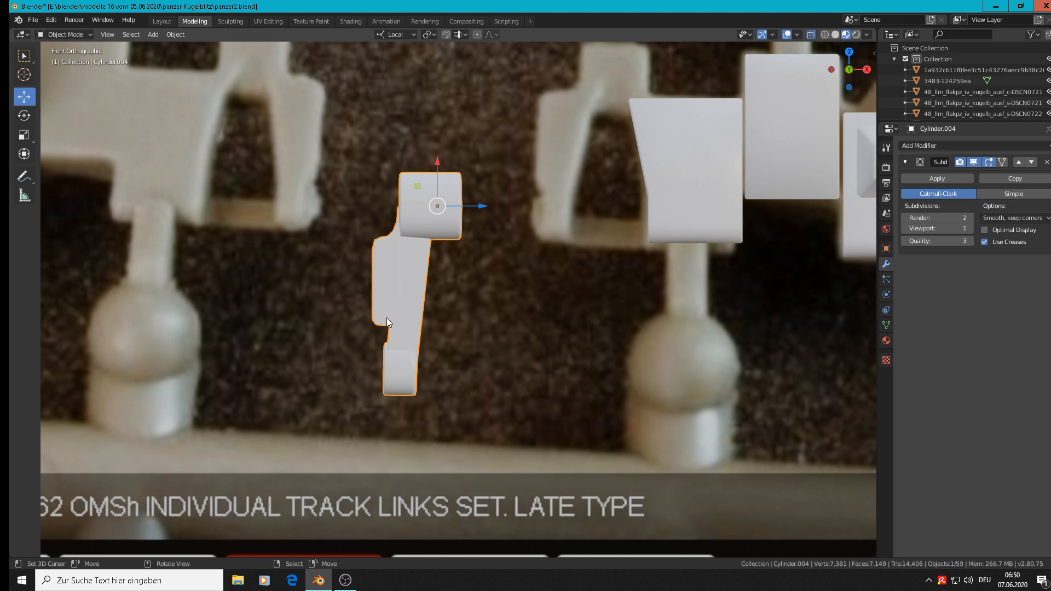
Step: Nudge the large upper barrel slightly along local Z toward the arm, and return to Object Mode
{"action": "left_click", "coordinate": [469, 207]}
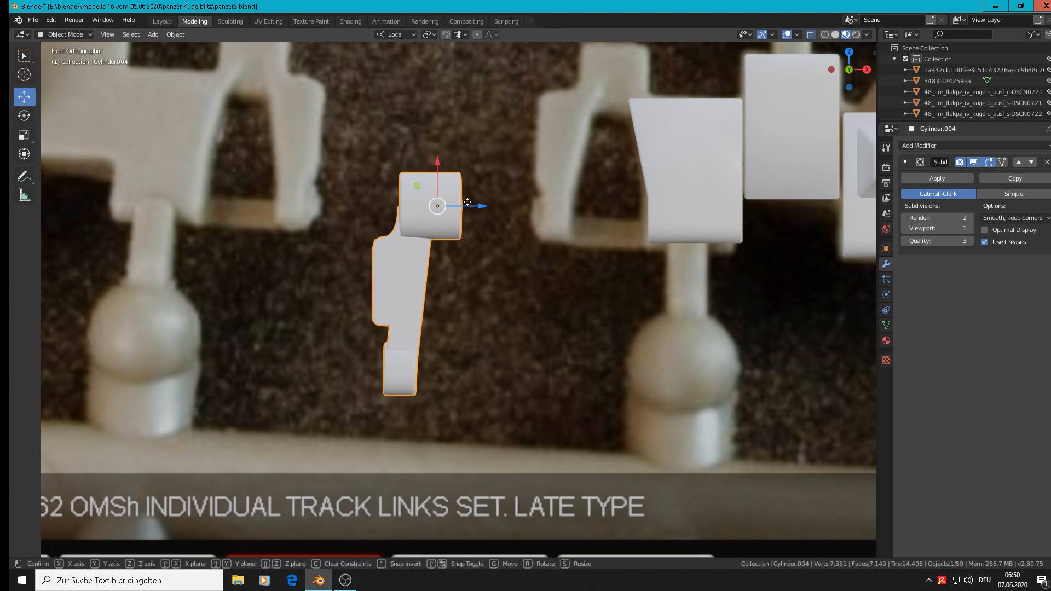
{"action": "key", "text": "Tab"}
{"action": "key", "text": "alt+a"}
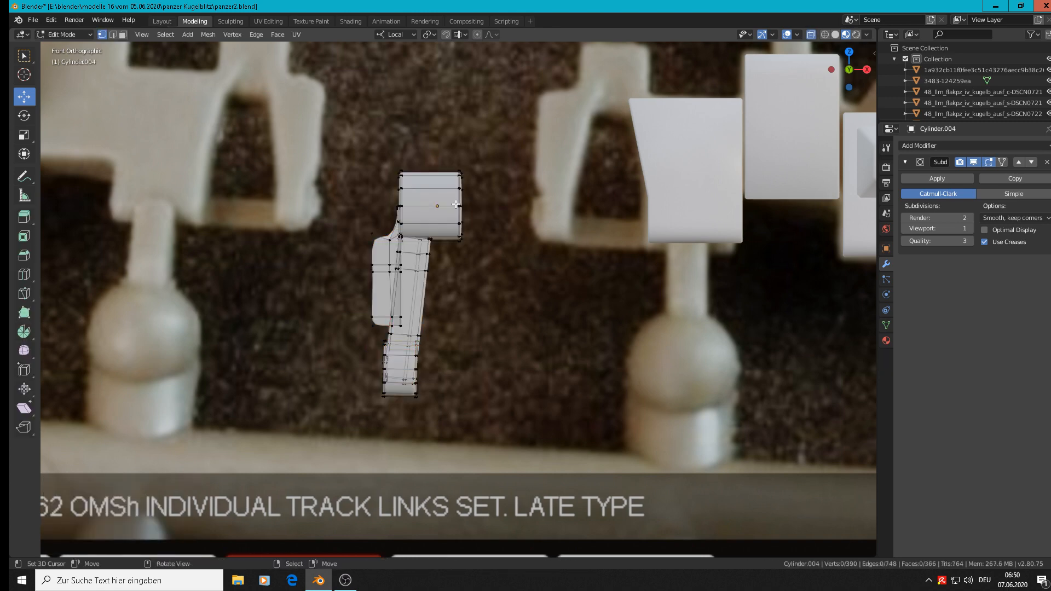
{"action": "key", "text": "l"}
{"action": "scroll", "coordinate": [469, 211], "scroll_direction": "up", "scroll_amount": 3}
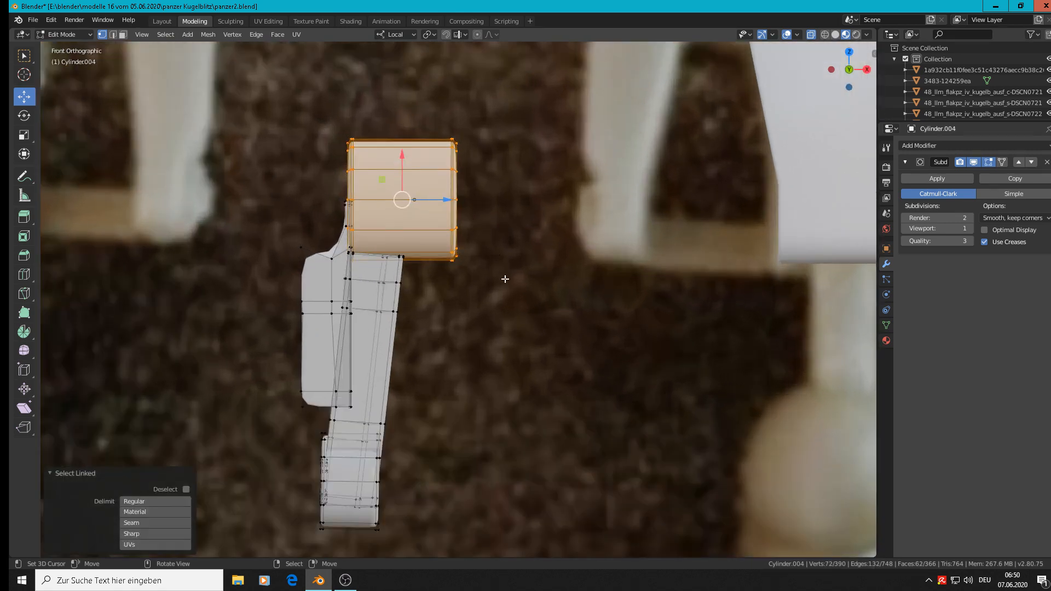
{"action": "left_click_drag", "start_coordinate": [443, 199], "coordinate": [442, 202]}
{"action": "key", "text": "Tab"}
{"action": "scroll", "coordinate": [474, 239], "scroll_direction": "down", "scroll_amount": 5}
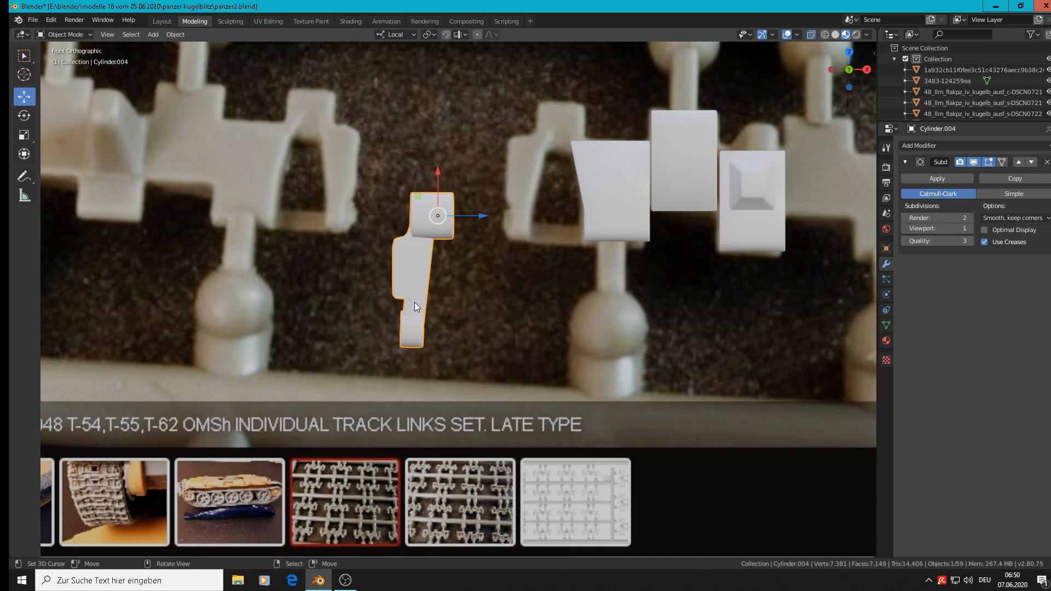
Step: Widen the small lower barrel by moving its outer-side vertices outward along local Z, and return to Object Mode
{"action": "scroll", "coordinate": [416, 307], "scroll_direction": "up", "scroll_amount": 3}
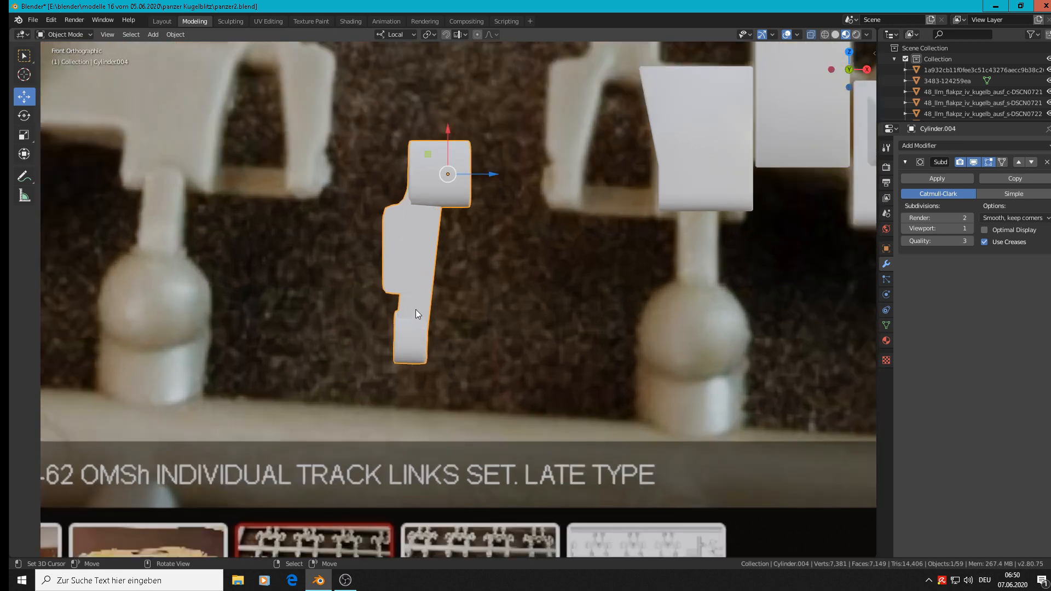
{"action": "key", "text": "Tab"}
{"action": "key", "text": "alt+a"}
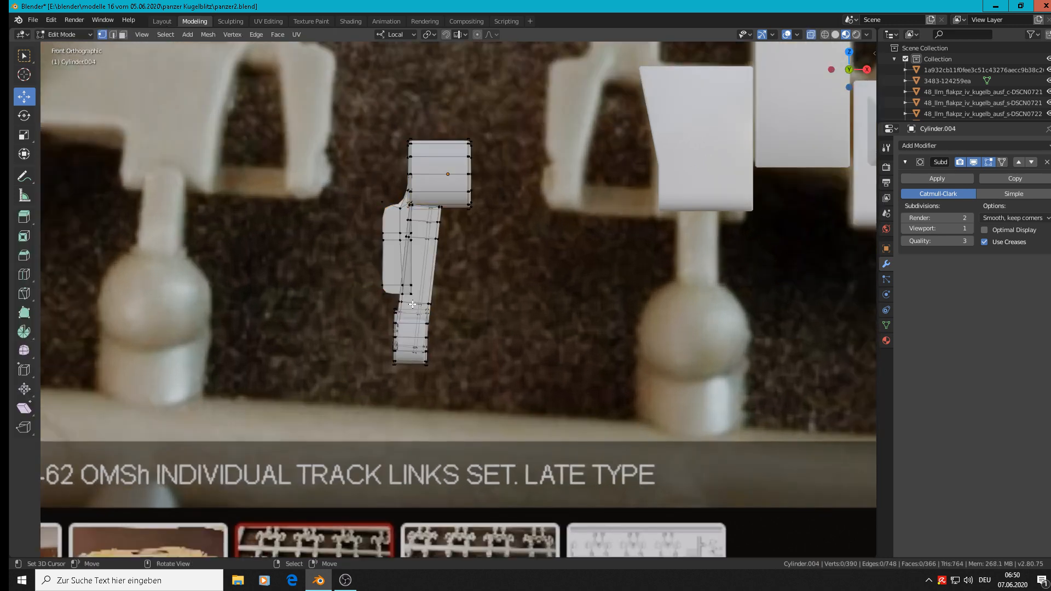
{"action": "key", "text": "c"}
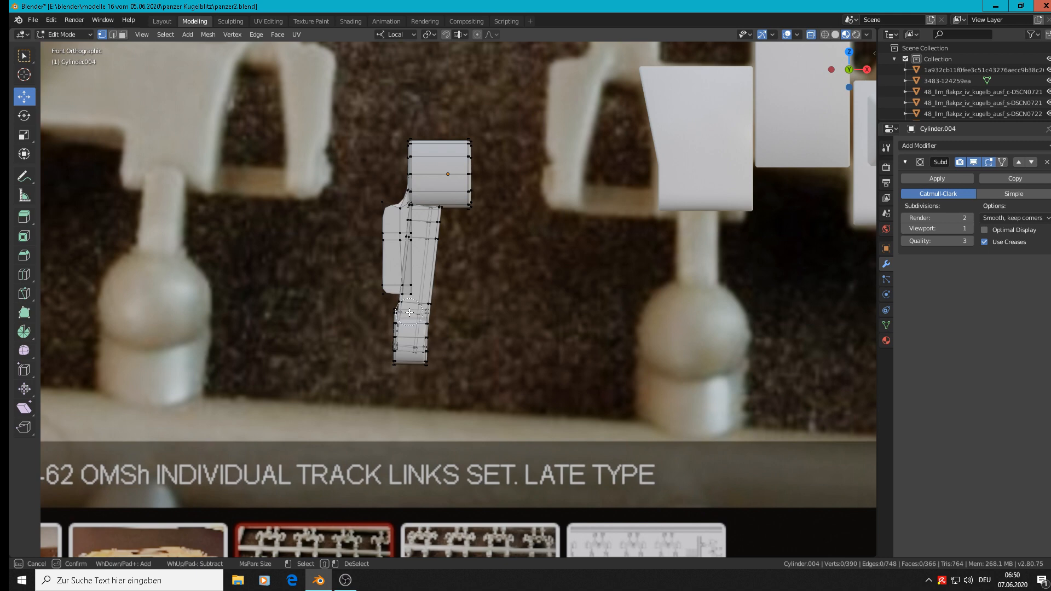
{"action": "left_click_drag", "start_coordinate": [395, 318], "coordinate": [394, 371]}
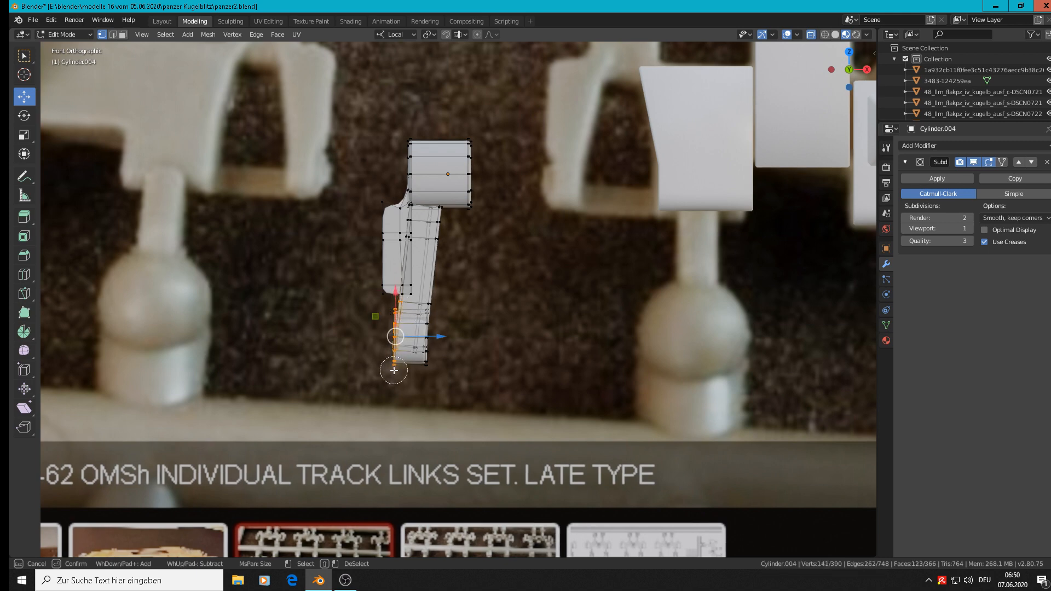
{"action": "key", "text": "Escape"}
{"action": "left_click_drag", "start_coordinate": [437, 334], "coordinate": [426, 333]}
{"action": "key", "text": "Tab"}
{"action": "scroll", "coordinate": [425, 333], "scroll_direction": "down", "scroll_amount": 2}
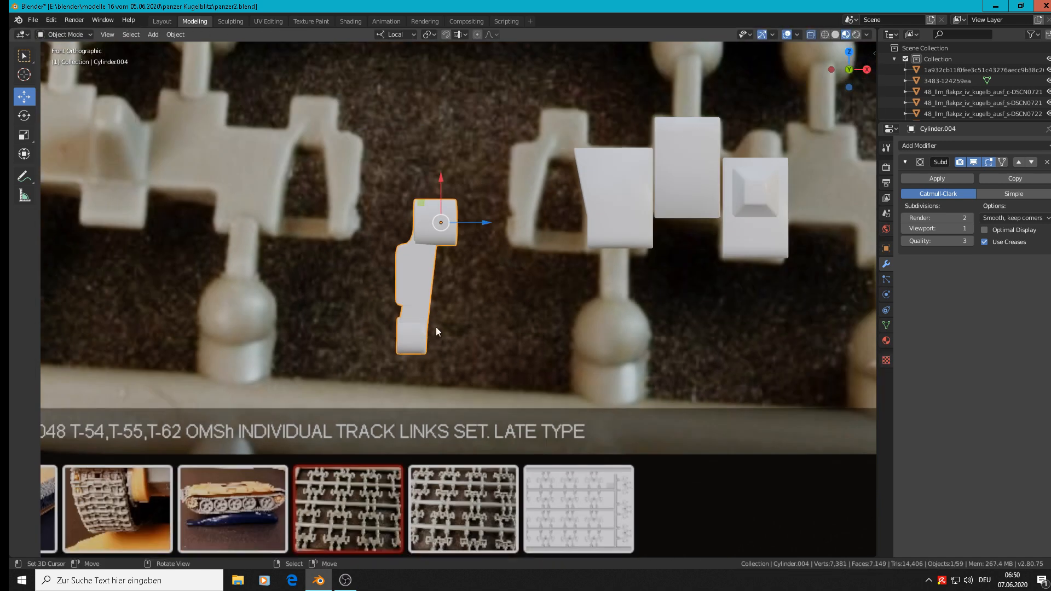
Step: Move the hinge copy 0.102 m in X and 0.0811 m in Z onto the photographed link, and shift it -0.00846 m along local Z
{"action": "scroll", "coordinate": [562, 294], "scroll_direction": "down", "scroll_amount": 5}
{"action": "scroll", "coordinate": [551, 301], "scroll_direction": "up", "scroll_amount": 4}
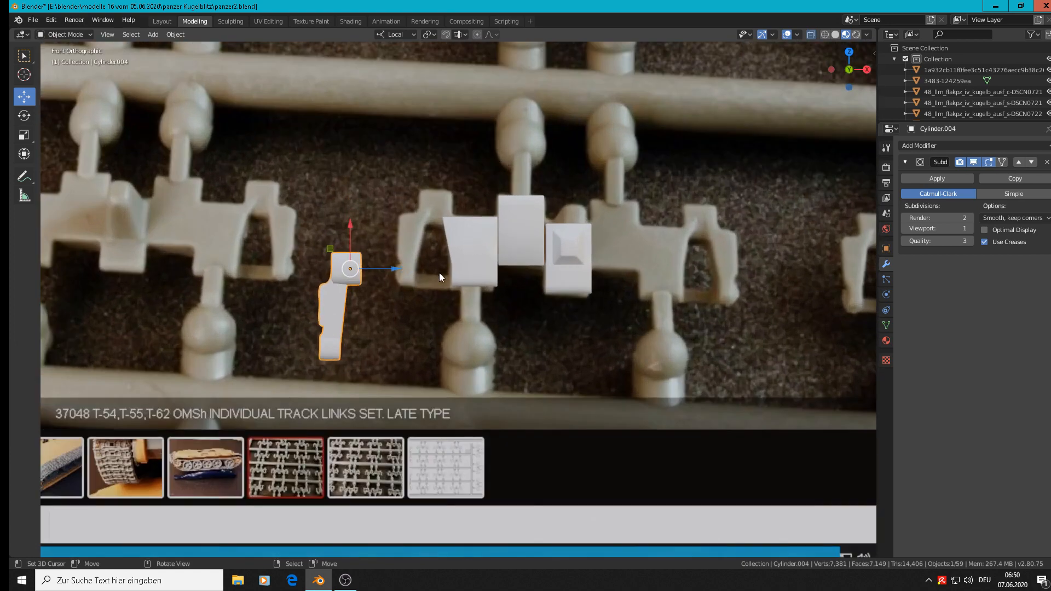
{"action": "middle_click_drag", "start_coordinate": [423, 286], "coordinate": [376, 291]}
{"action": "key", "text": "g"}
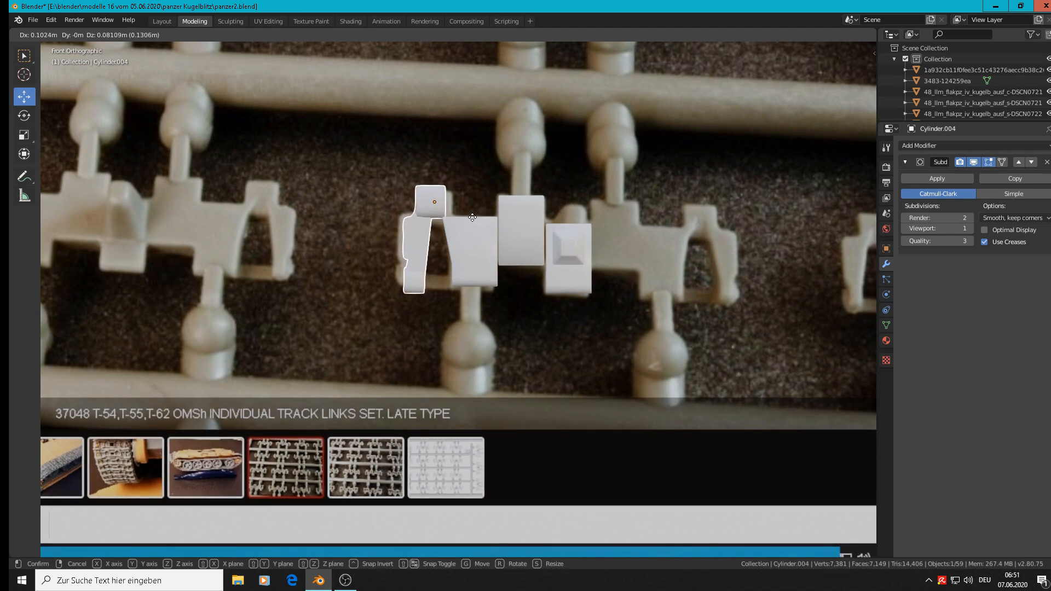
{"action": "left_click", "coordinate": [471, 218]}
{"action": "scroll", "coordinate": [475, 228], "scroll_direction": "up", "scroll_amount": 3}
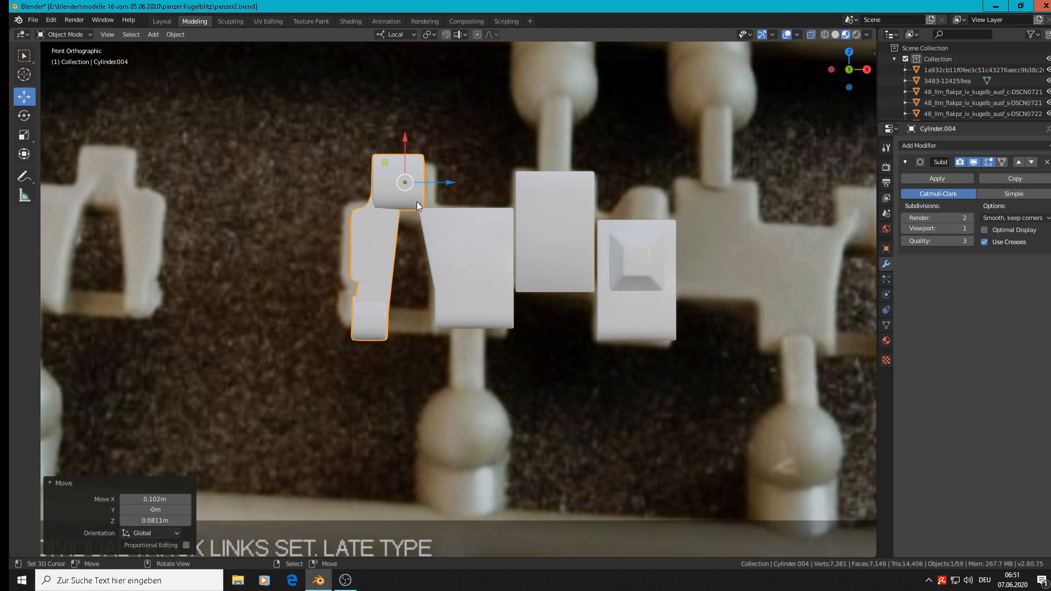
{"action": "key", "text": "g"}
{"action": "key", "text": "z"}
{"action": "key", "text": "z"}
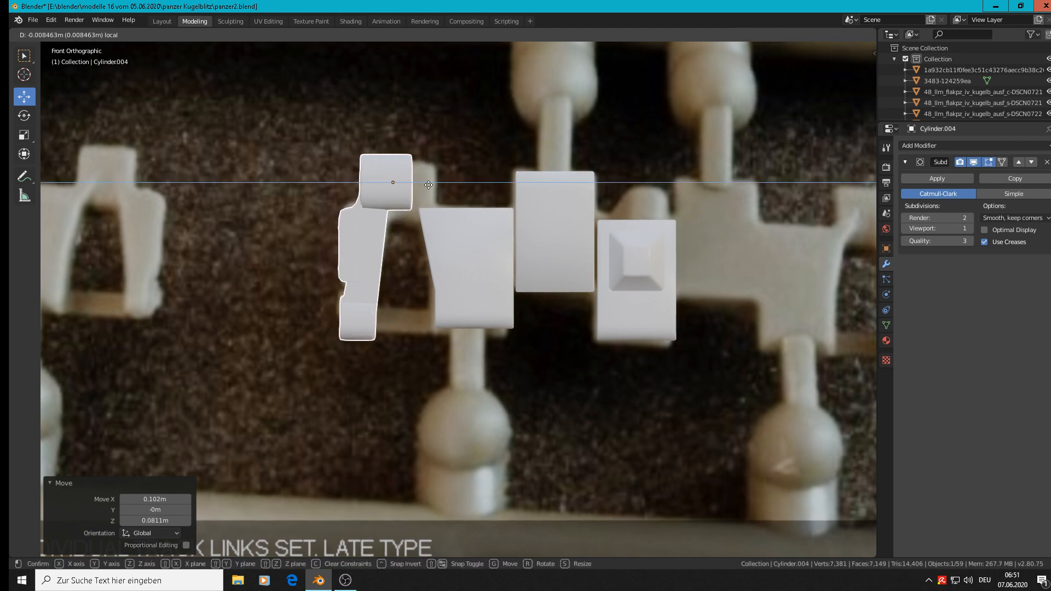
{"action": "left_click", "coordinate": [429, 185]}
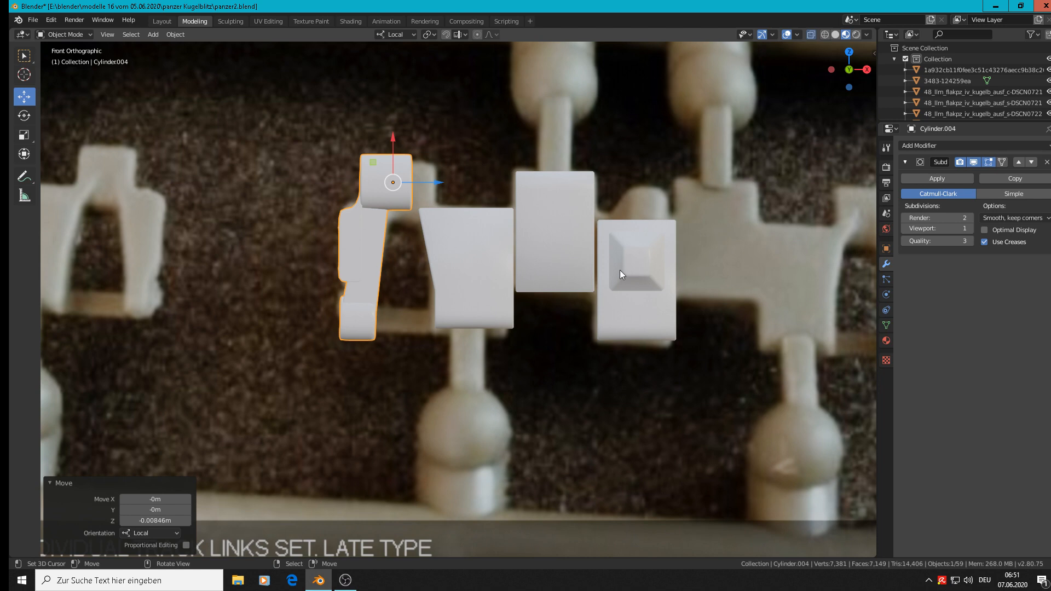
Step: Move the hinge copy -0.0515 m along local Y in top view to line it up with the slanted body block
{"action": "scroll", "coordinate": [613, 258], "scroll_direction": "down", "scroll_amount": 2}
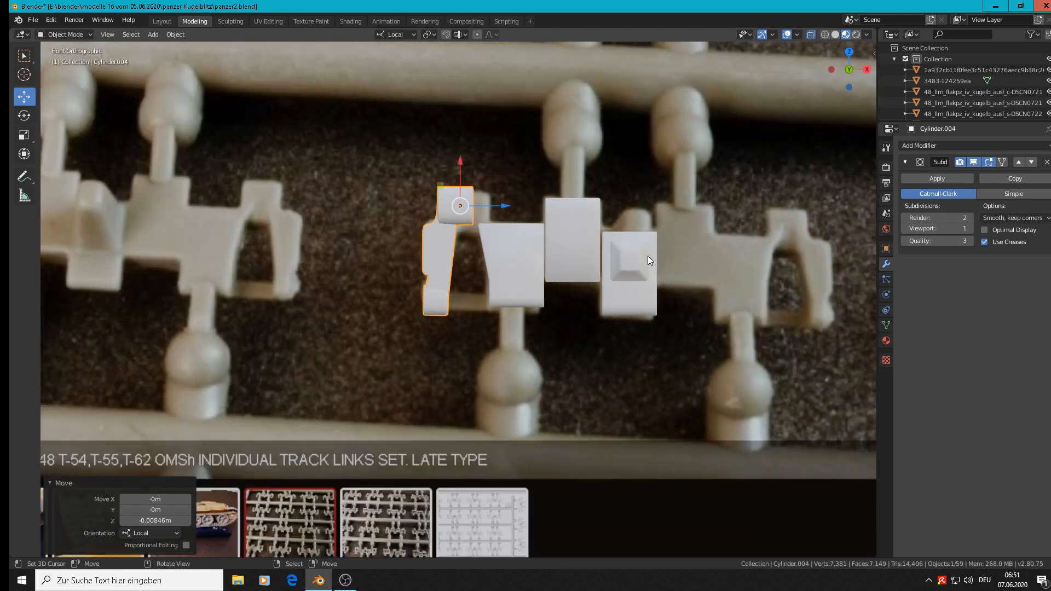
{"action": "middle_click_drag", "start_coordinate": [648, 255], "coordinate": [518, 354]}
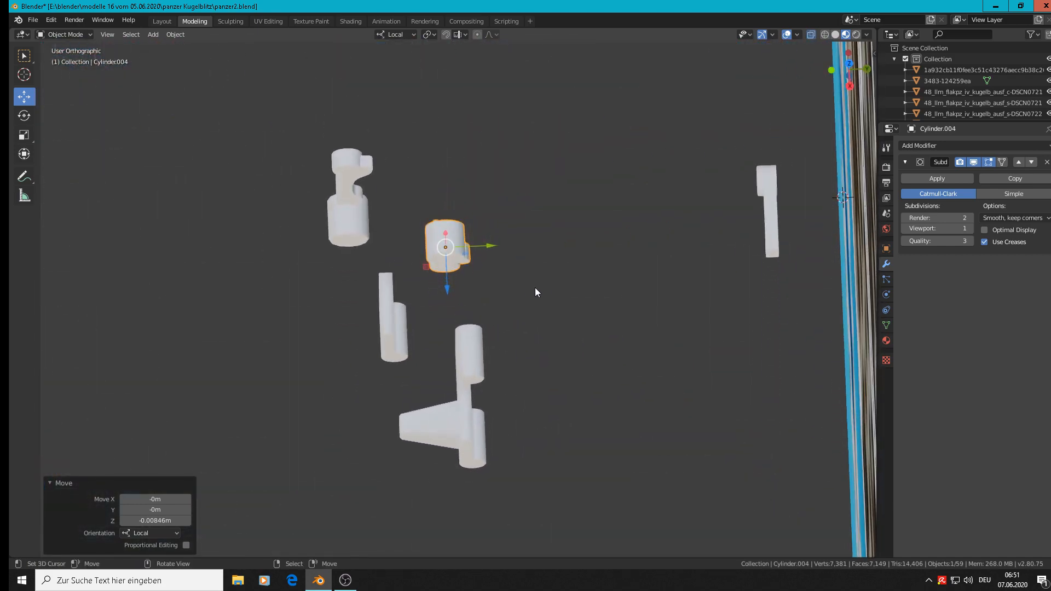
{"action": "key", "text": "KP_7"}
{"action": "left_click_drag", "start_coordinate": [456, 216], "coordinate": [467, 264]}
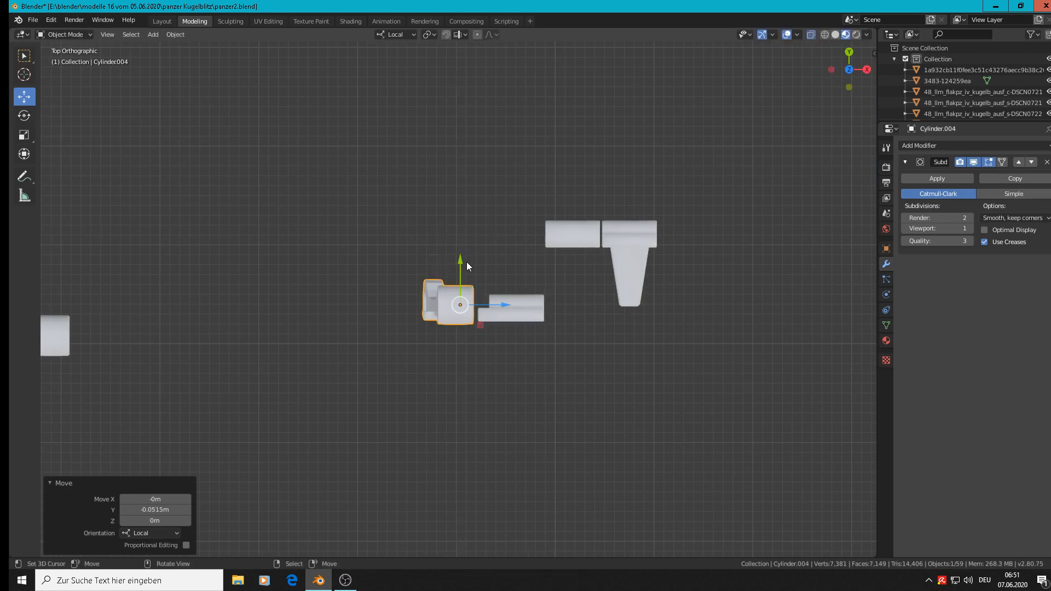
Step: Move the plain block and the tapered-tooth block along local Y in line with the slanted block, the tooth block by -0.0759 m
{"action": "left_click", "coordinate": [576, 232]}
{"action": "left_click_drag", "start_coordinate": [572, 203], "coordinate": [578, 275]}
{"action": "left_click", "coordinate": [633, 228]}
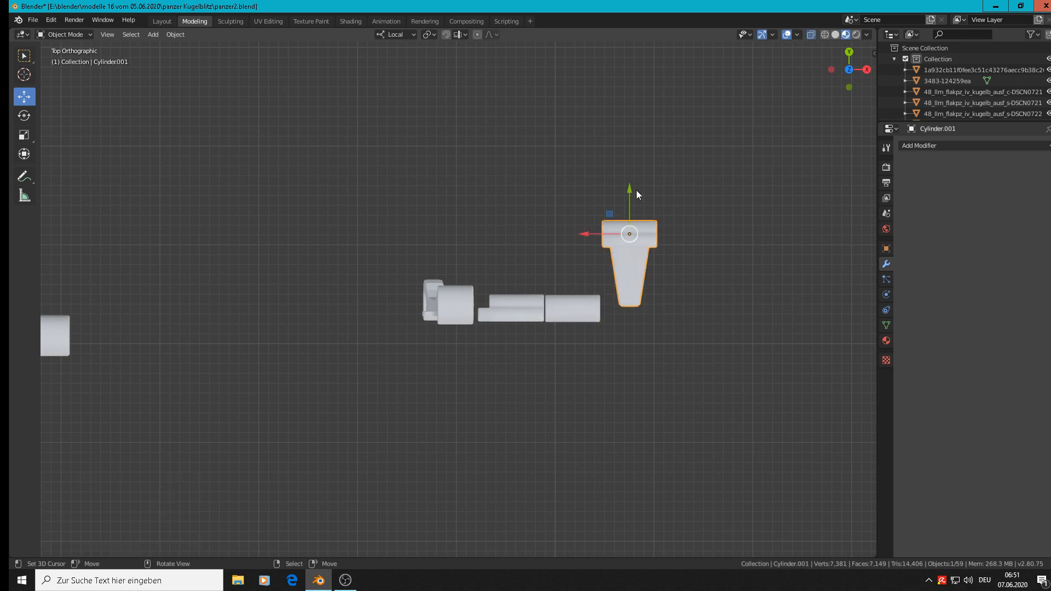
{"action": "left_click_drag", "start_coordinate": [636, 189], "coordinate": [627, 266]}
{"action": "scroll", "coordinate": [472, 311], "scroll_direction": "up", "scroll_amount": 3}
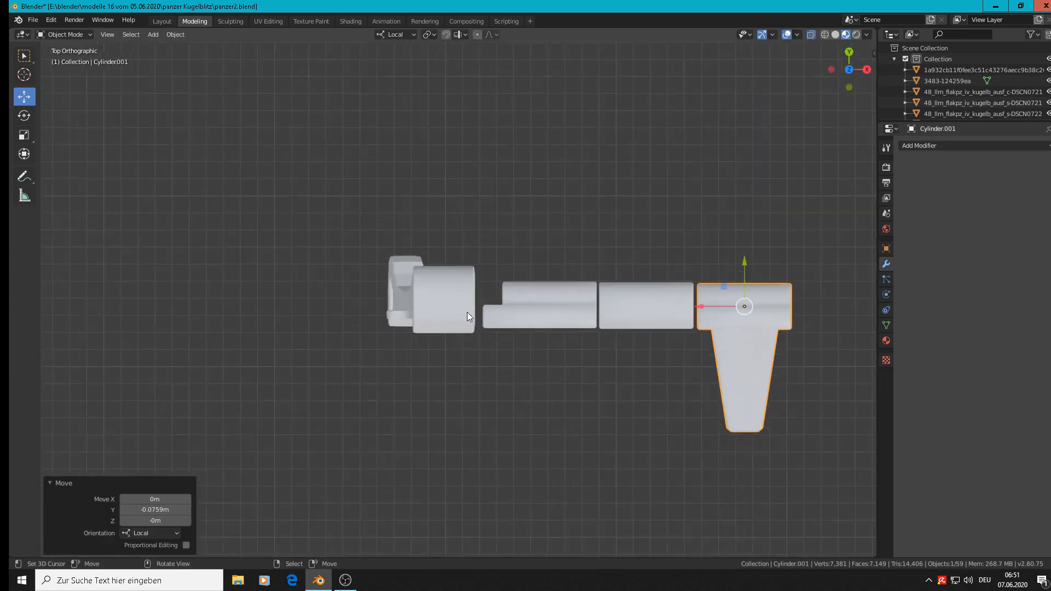
Step: Scale the hinge copy's large upper barrel down to 0.671 in right view
{"action": "middle_click_drag", "start_coordinate": [468, 312], "coordinate": [468, 285]}
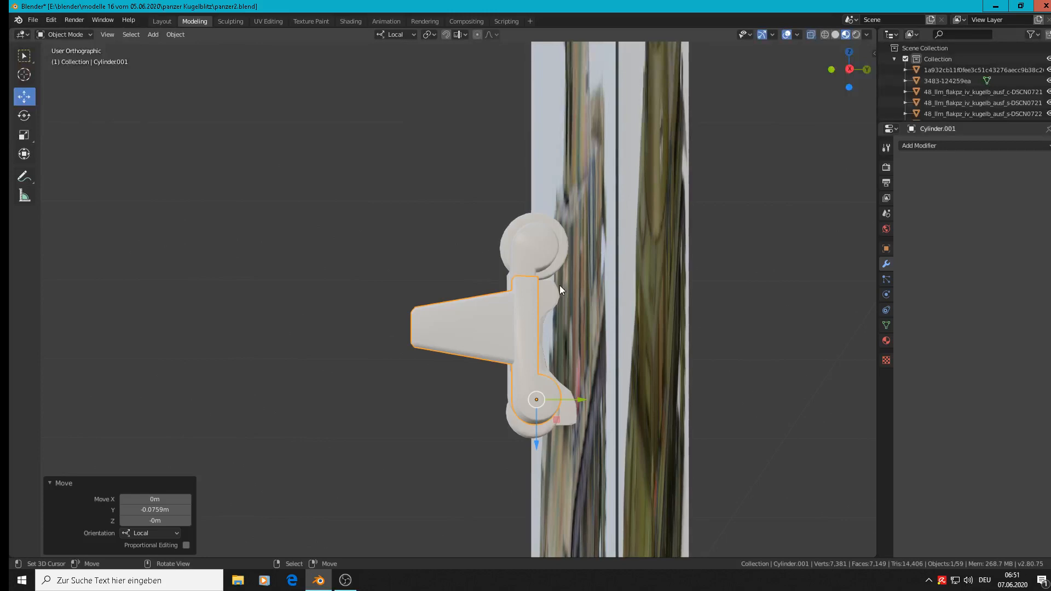
{"action": "scroll", "coordinate": [560, 285], "scroll_direction": "up", "scroll_amount": 1}
{"action": "key", "text": "KP_3"}
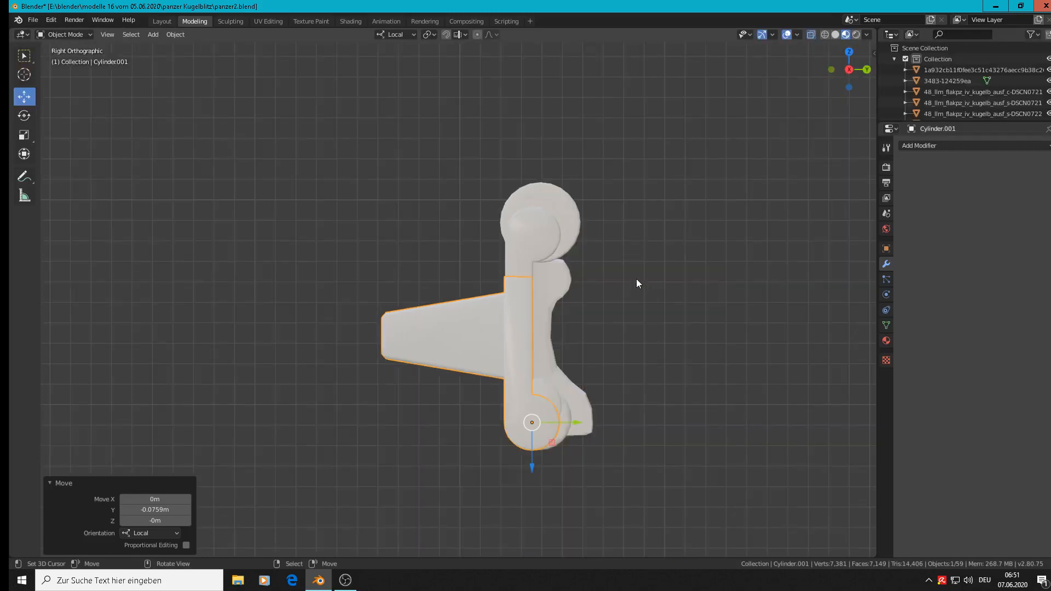
{"action": "scroll", "coordinate": [585, 251], "scroll_direction": "up", "scroll_amount": 3}
{"action": "left_click", "coordinate": [538, 217]}
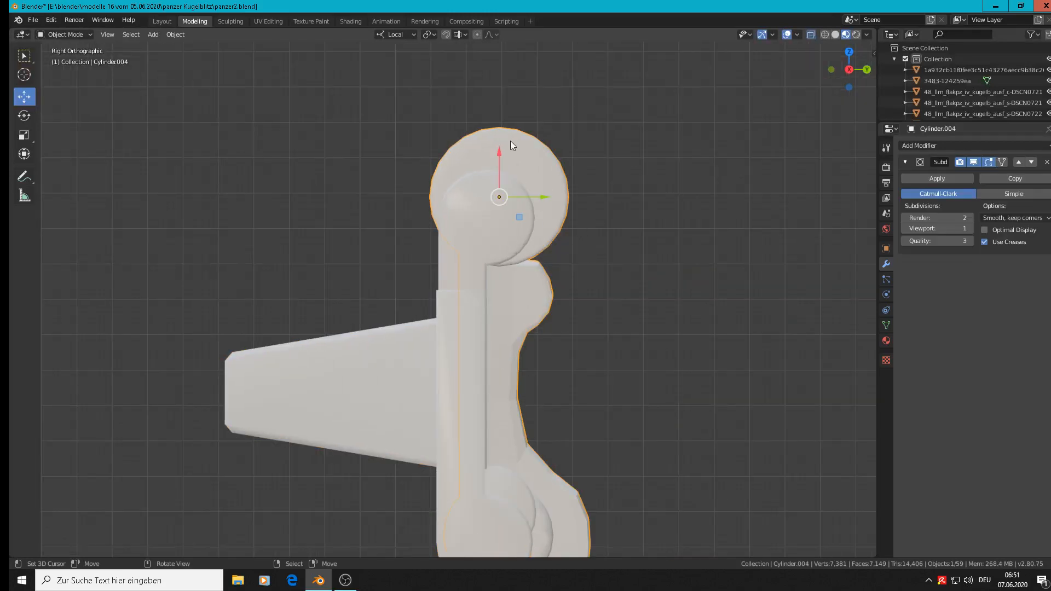
{"action": "key", "text": "Tab"}
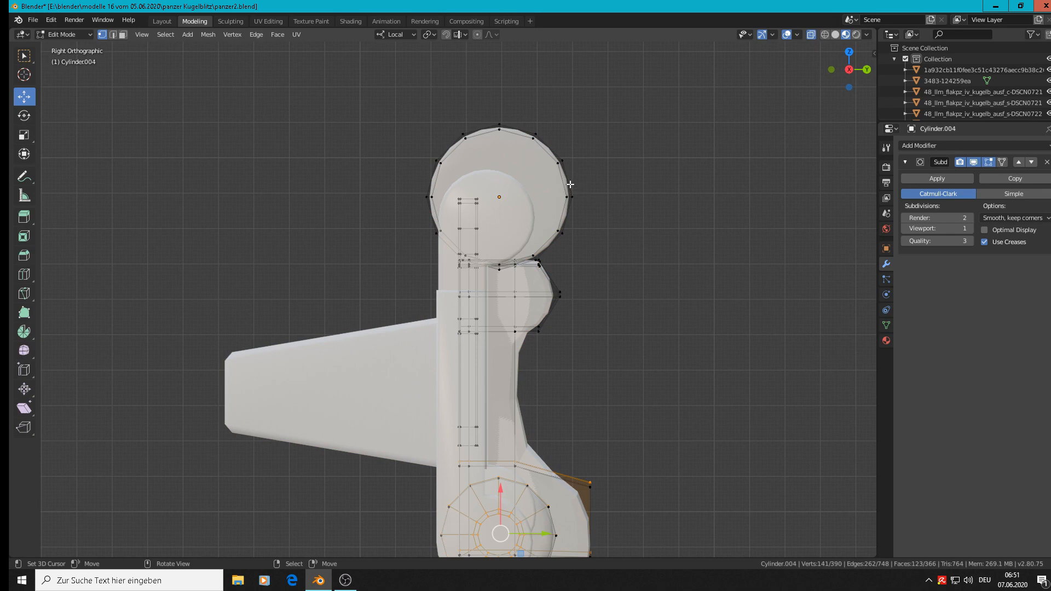
{"action": "key", "text": "alt+a"}
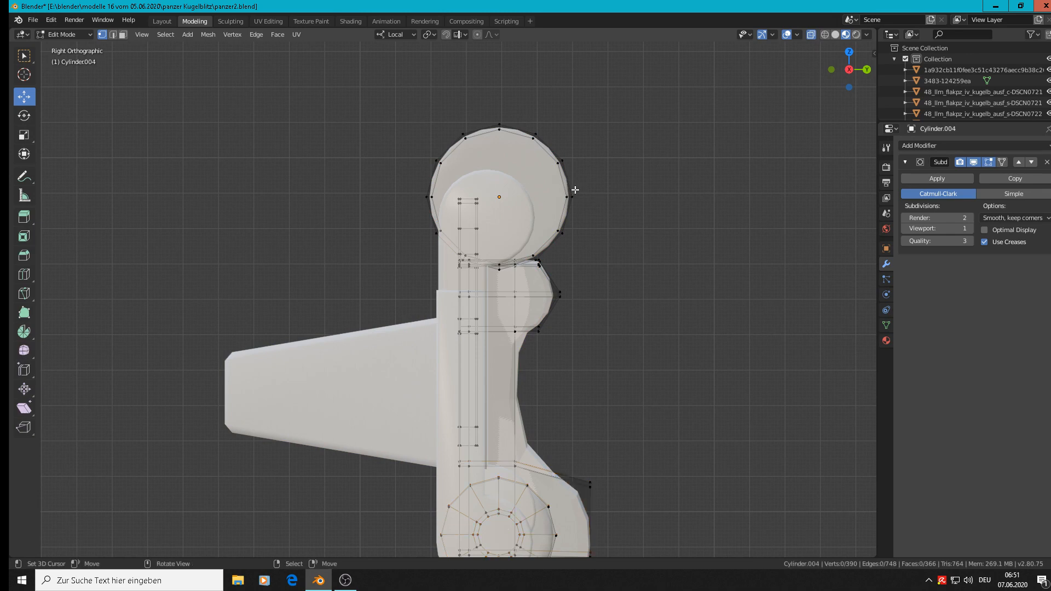
{"action": "key", "text": "l"}
{"action": "key", "text": "s"}
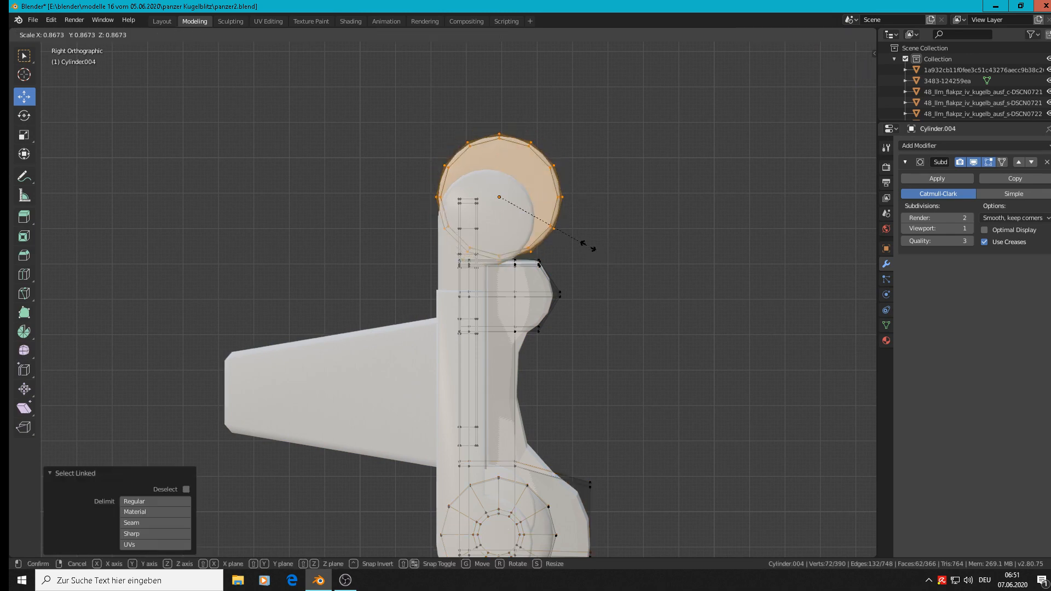
{"action": "left_click", "coordinate": [569, 235]}
Step: Move the upper barrel about -0.0036 m in Y and -0.0056 m in Z onto the block's rounded end, and return to Object Mode
{"action": "key", "text": "g"}
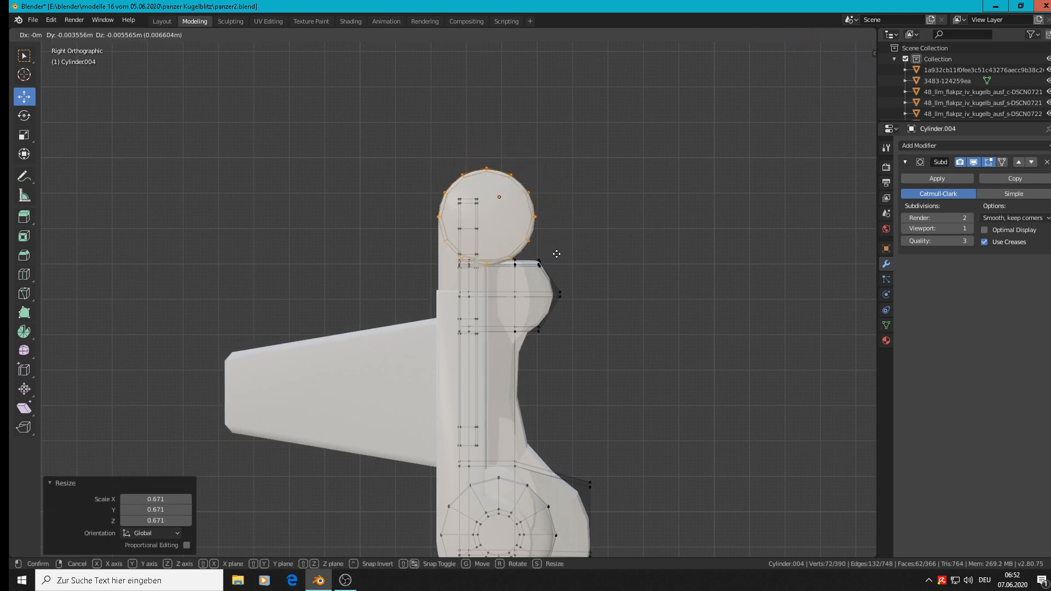
{"action": "left_click", "coordinate": [557, 254]}
{"action": "scroll", "coordinate": [557, 254], "scroll_direction": "down", "scroll_amount": 4}
{"action": "key", "text": "Tab"}
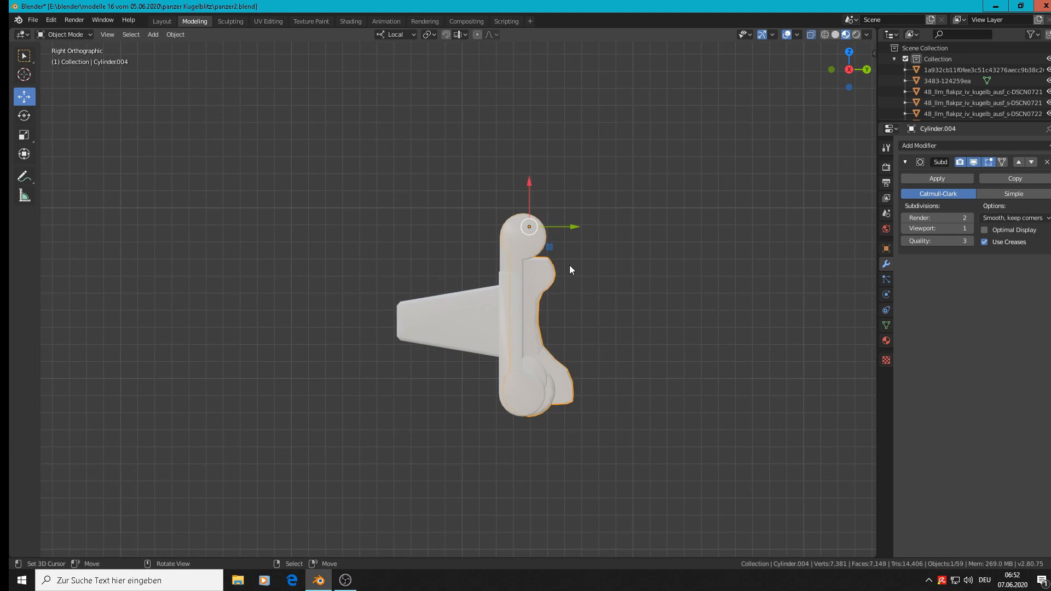
Step: Shift the hinge copy's upper barrel slightly along negative local Z toward the arm, and return to Object Mode
{"action": "middle_click_drag", "start_coordinate": [569, 265], "coordinate": [672, 258]}
{"action": "scroll", "coordinate": [721, 260], "scroll_direction": "up", "scroll_amount": 2}
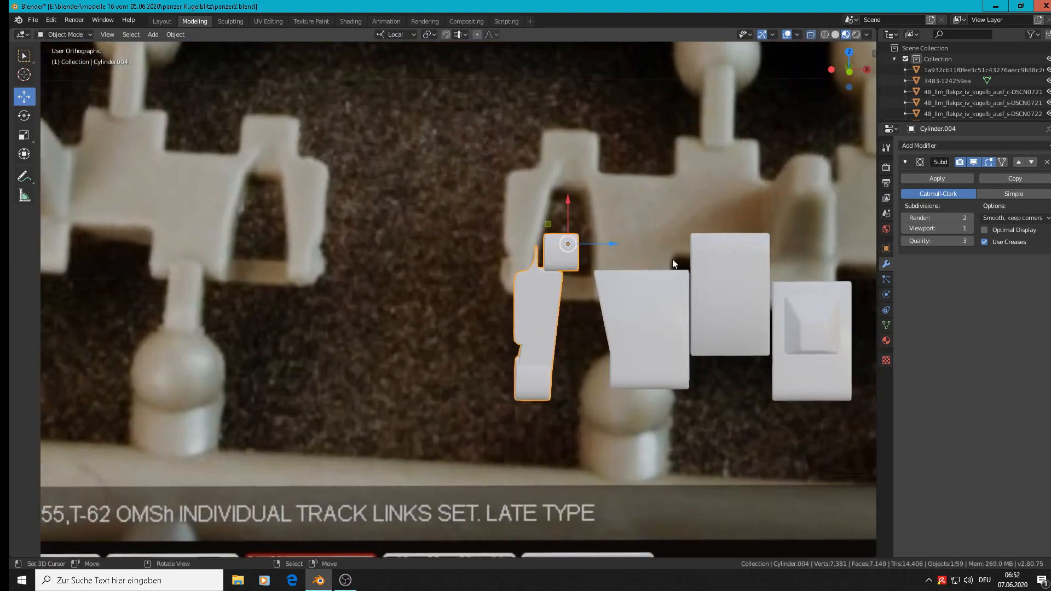
{"action": "key", "text": "Tab"}
{"action": "left_click_drag", "start_coordinate": [599, 251], "coordinate": [592, 251]}
{"action": "key", "text": "Tab"}
{"action": "scroll", "coordinate": [631, 270], "scroll_direction": "down", "scroll_amount": 2}
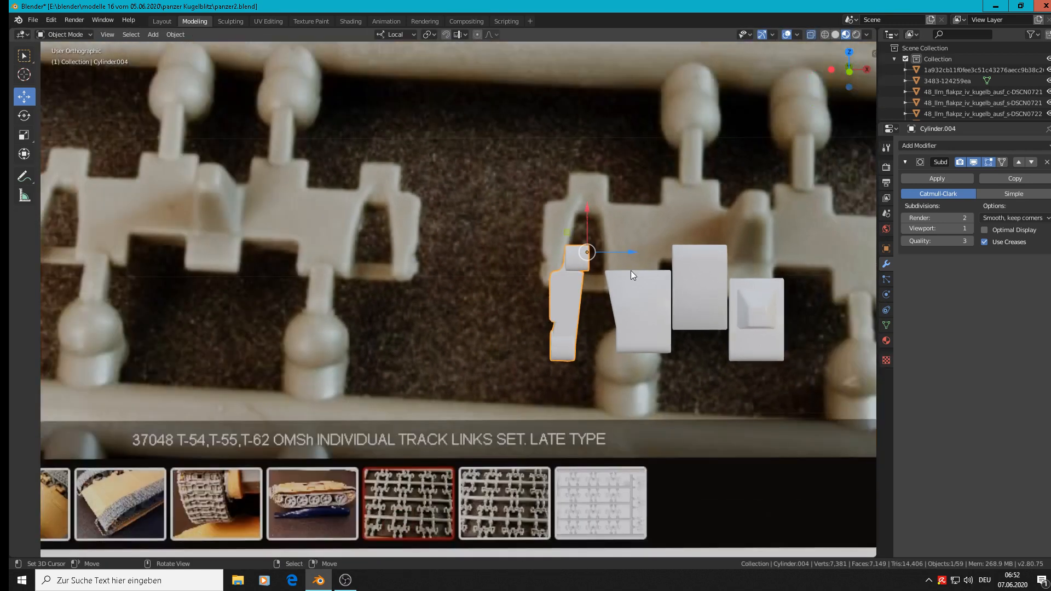
Step: Shift the whole hinge copy -0.00501 m along local Z, and move it back 0.00269 m in front view
{"action": "scroll", "coordinate": [630, 270], "scroll_direction": "up", "scroll_amount": 2}
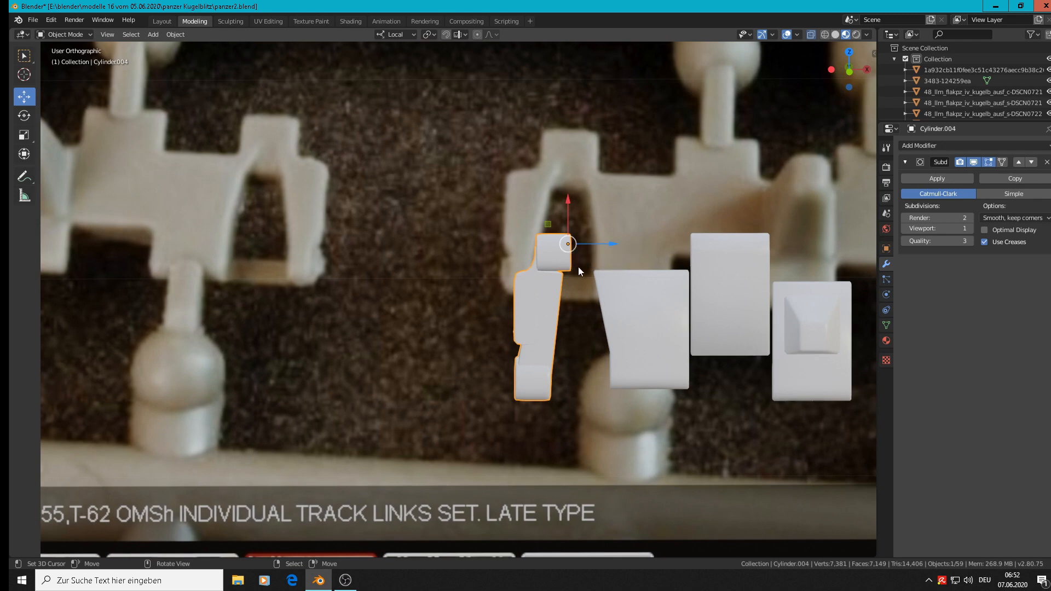
{"action": "left_click_drag", "start_coordinate": [592, 238], "coordinate": [585, 243]}
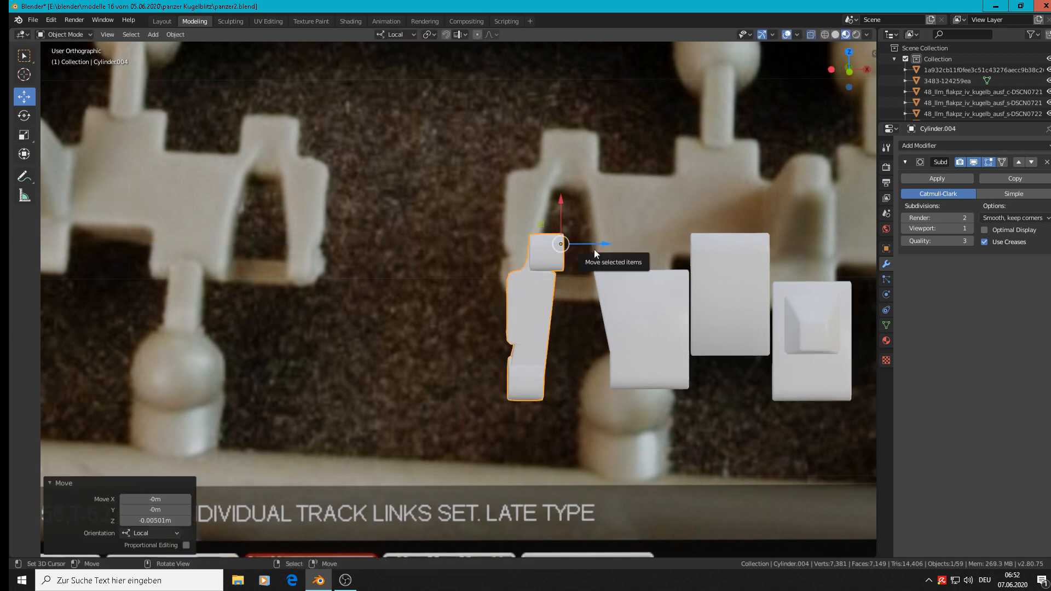
{"action": "key", "text": "KP_1"}
{"action": "left_click_drag", "start_coordinate": [596, 244], "coordinate": [600, 244]}
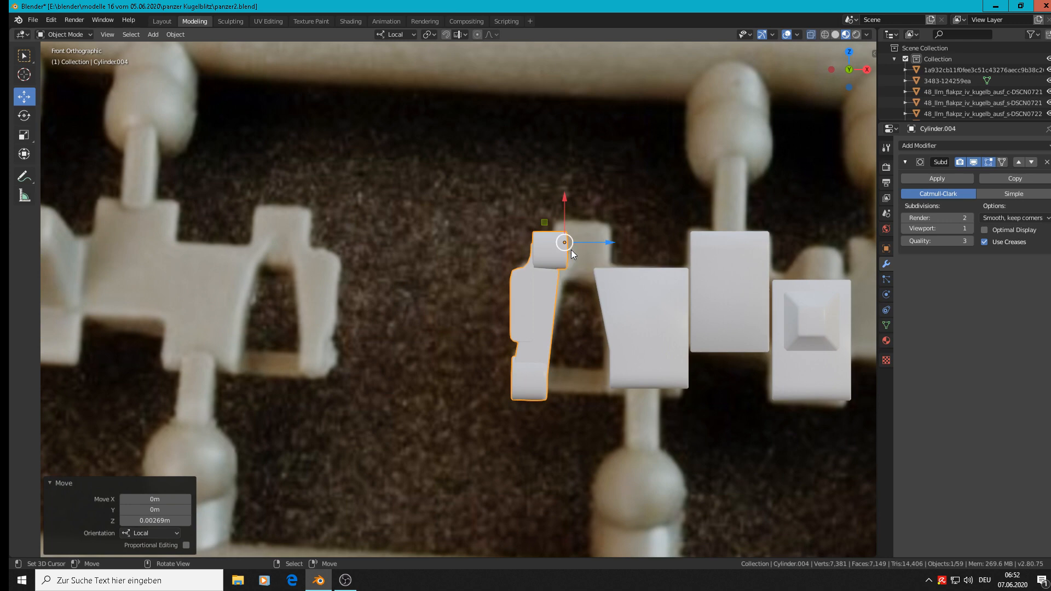
Step: Shift the upper barrel along local Z onto the photographed lug, and widen it by moving its block-side end vertices about 0.013 m outward
{"action": "key", "text": "Tab"}
{"action": "mouse_move", "coordinate": [573, 249]}
{"action": "left_mouse_down"}
{"action": "mouse_move", "coordinate": [609, 252]}
{"action": "mouse_move", "coordinate": [595, 240]}
{"action": "left_mouse_up"}
{"action": "key", "text": "alt+a"}
{"action": "key", "text": "c"}
{"action": "right_click", "coordinate": [596, 236]}
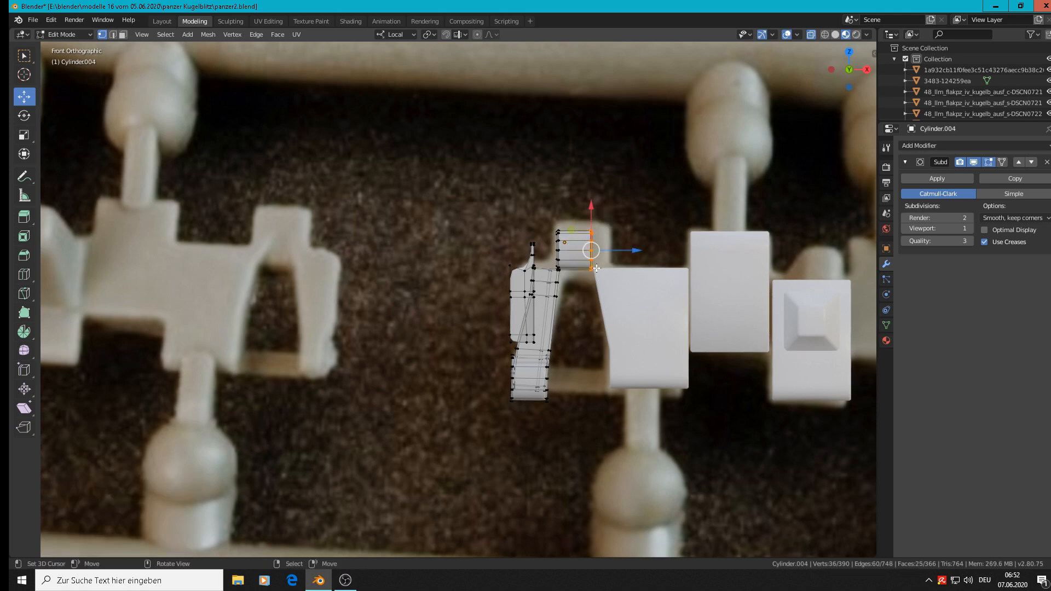
{"action": "key", "text": "g"}
{"action": "key", "text": "x"}
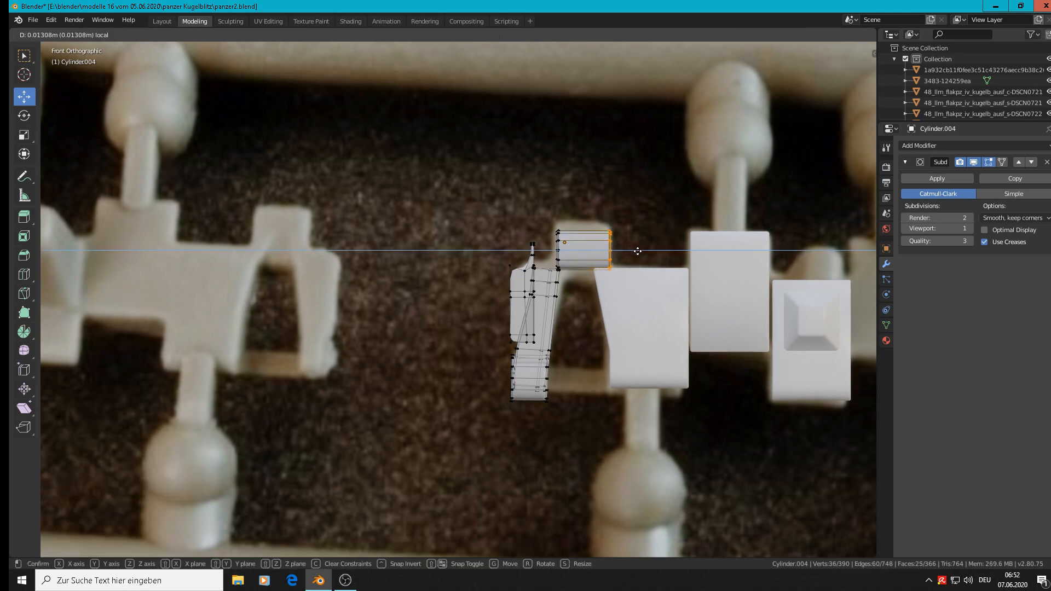
{"action": "left_click", "coordinate": [607, 249]}
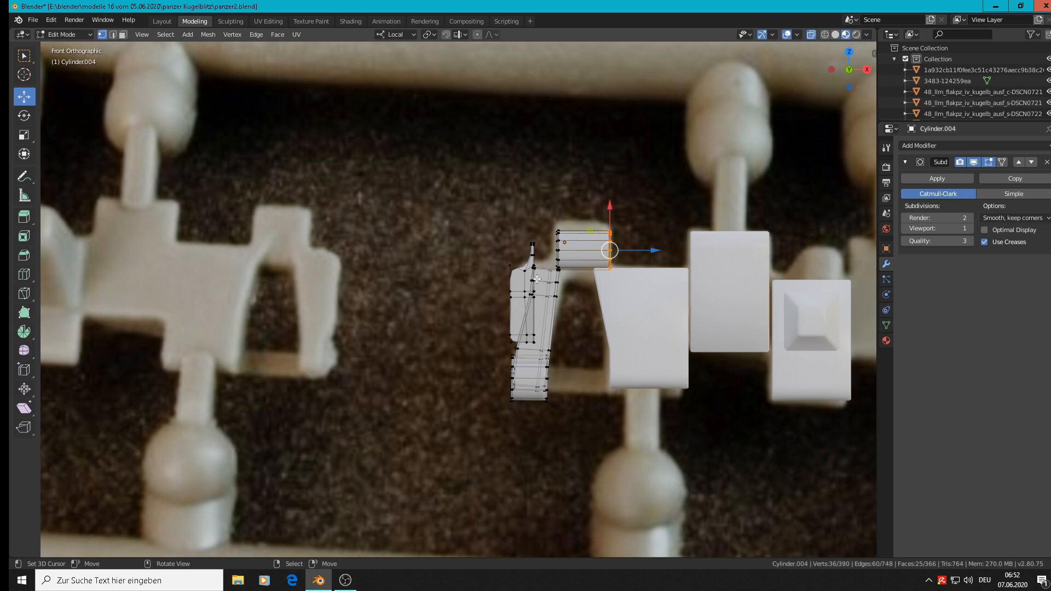
Step: Move the vertices of the side plate's thin upper tip along local Z up to the barrel's side, and return to Object Mode
{"action": "scroll", "coordinate": [541, 251], "scroll_direction": "up", "scroll_amount": 5}
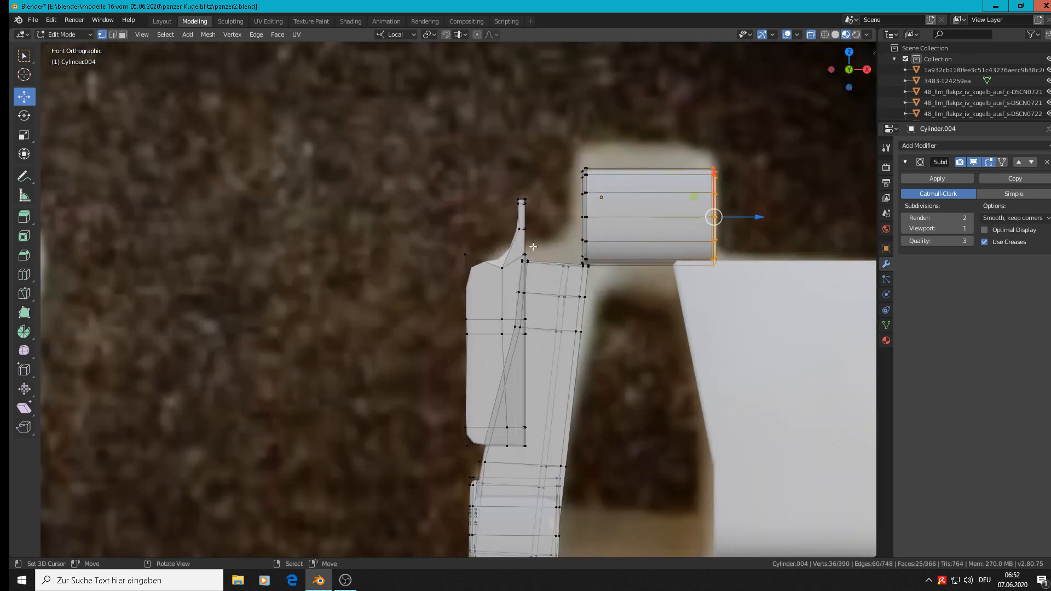
{"action": "key", "text": "alt+a"}
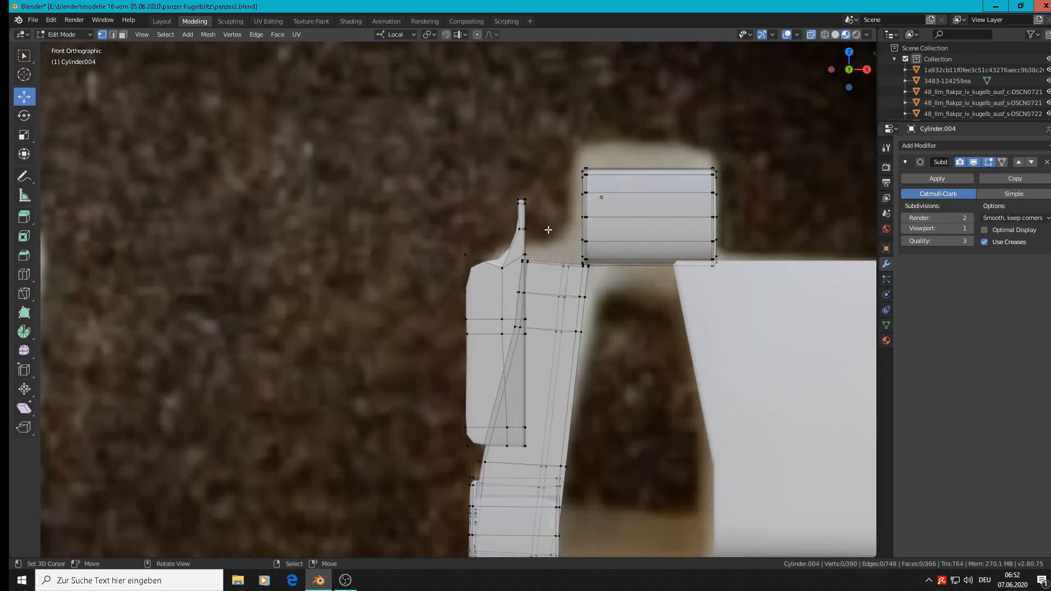
{"action": "key", "text": "c"}
{"action": "left_click", "coordinate": [522, 201]}
{"action": "left_click_drag", "start_coordinate": [528, 201], "coordinate": [528, 231]}
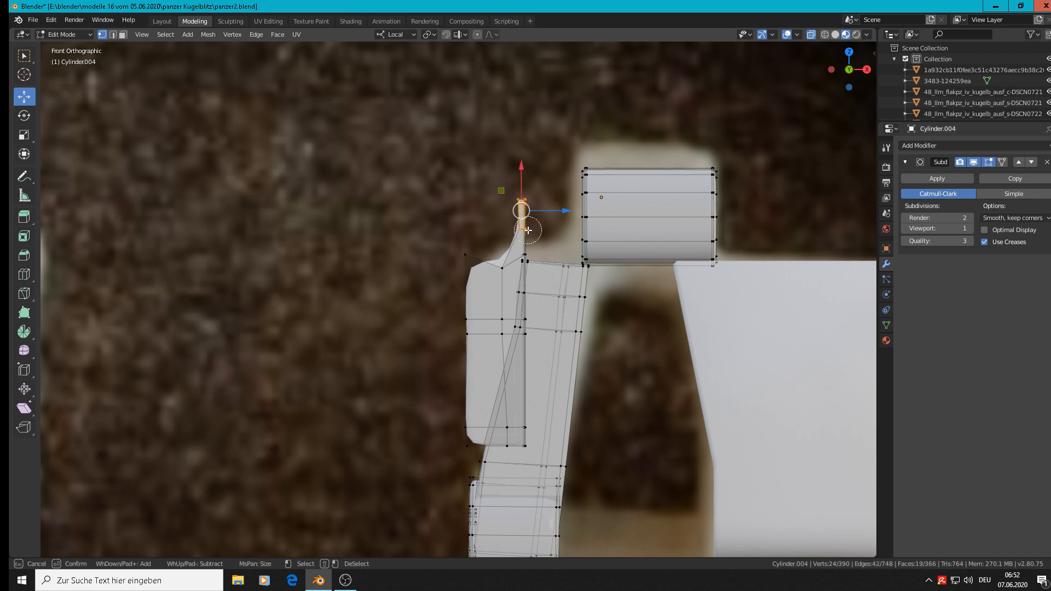
{"action": "key", "text": "Escape"}
{"action": "scroll", "coordinate": [528, 240], "scroll_direction": "up", "scroll_amount": 7}
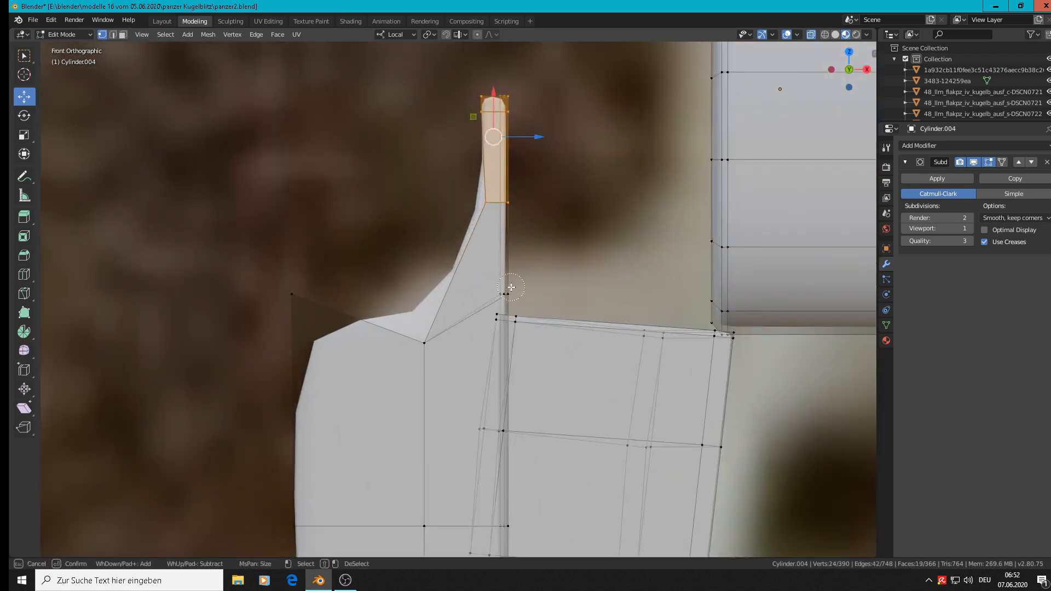
{"action": "left_click", "coordinate": [508, 292], "text": "shift"}
{"action": "scroll", "coordinate": [532, 262], "scroll_direction": "down", "scroll_amount": 4}
{"action": "scroll", "coordinate": [532, 262], "scroll_direction": "down", "scroll_amount": 3}
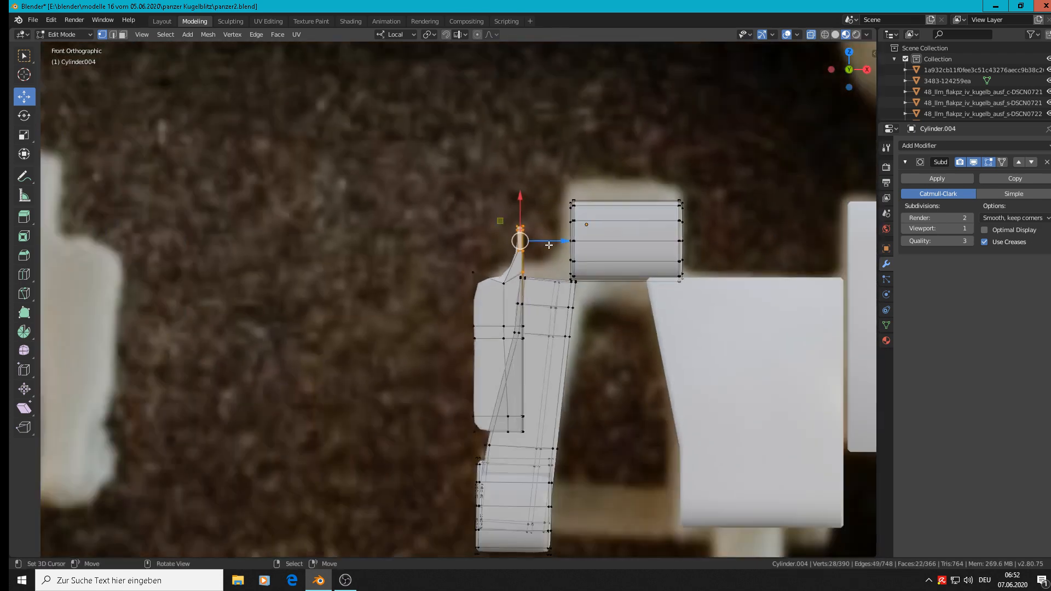
{"action": "key", "text": "g"}
{"action": "key", "text": "z"}
{"action": "key", "text": "z"}
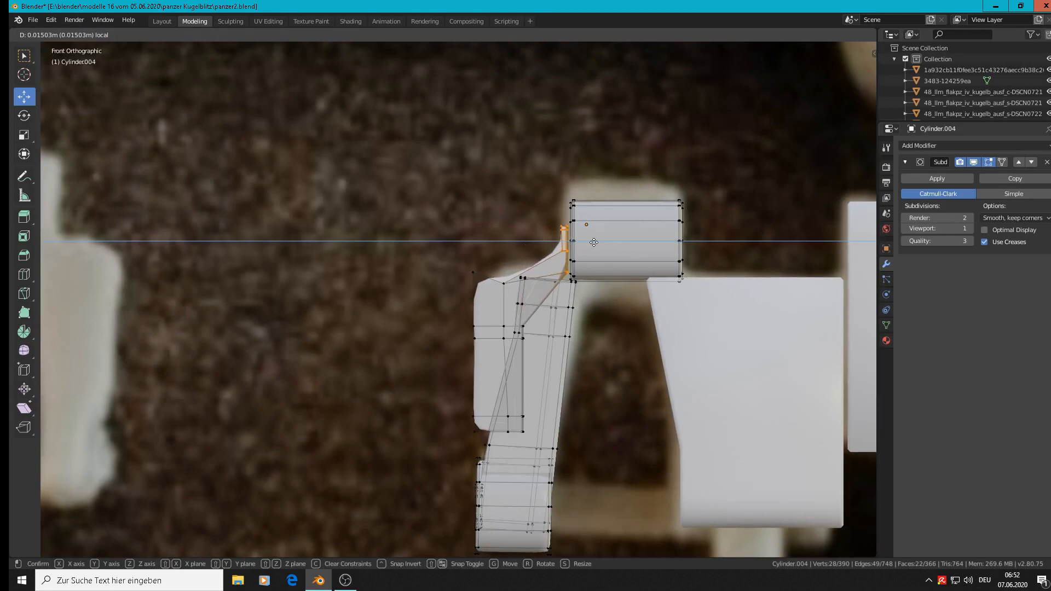
{"action": "left_click", "coordinate": [599, 242]}
{"action": "key", "text": "Tab"}
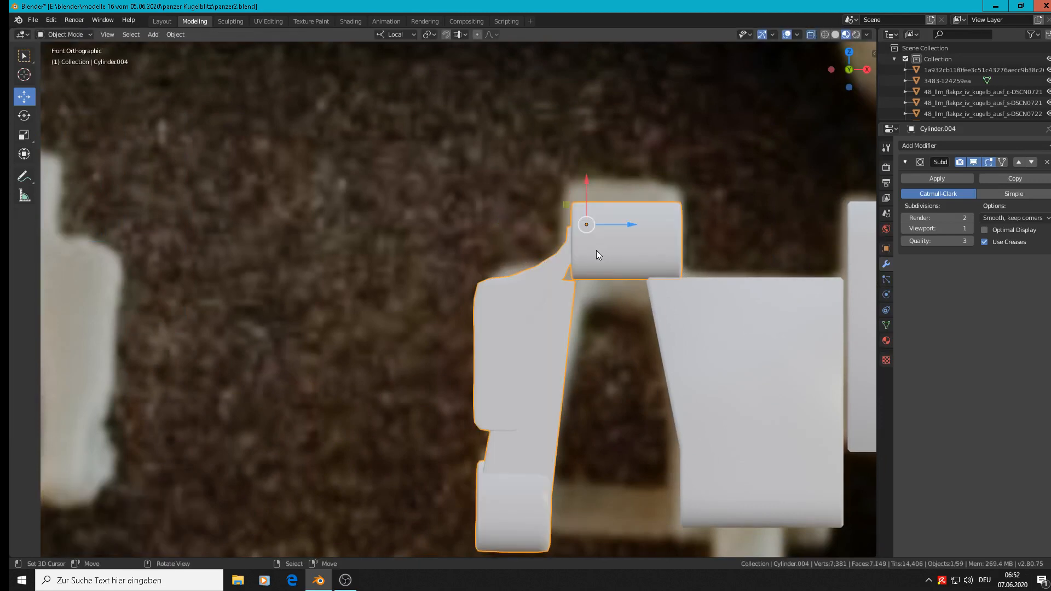
Step: Move the side plate's straight inner edge vertices along local Z toward the arm's inner edge
{"action": "key", "text": "Tab"}
{"action": "scroll", "coordinate": [591, 259], "scroll_direction": "up", "scroll_amount": 2}
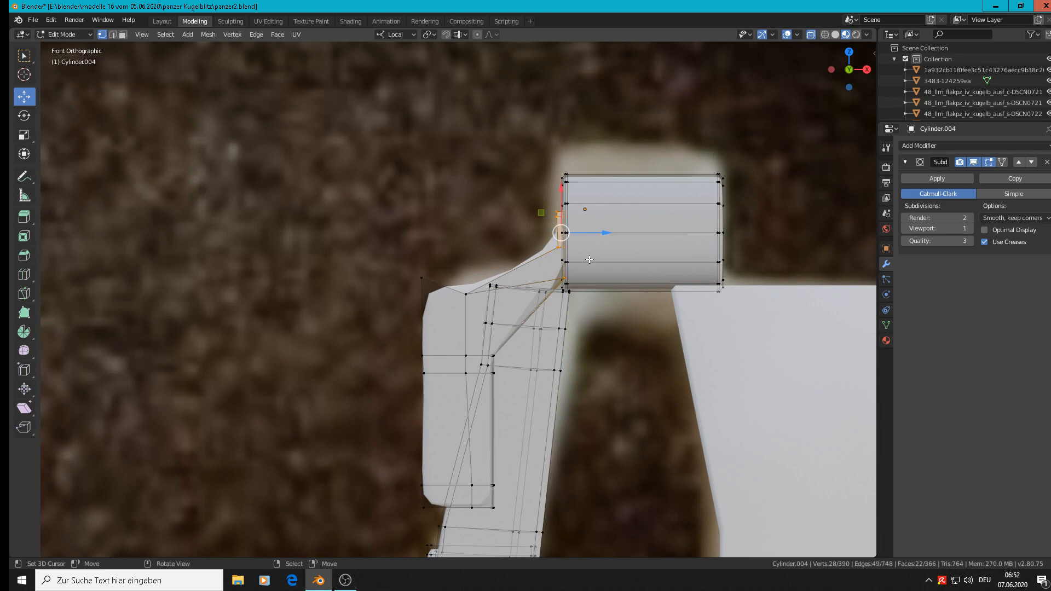
{"action": "key", "text": "c"}
{"action": "left_click", "coordinate": [504, 356]}
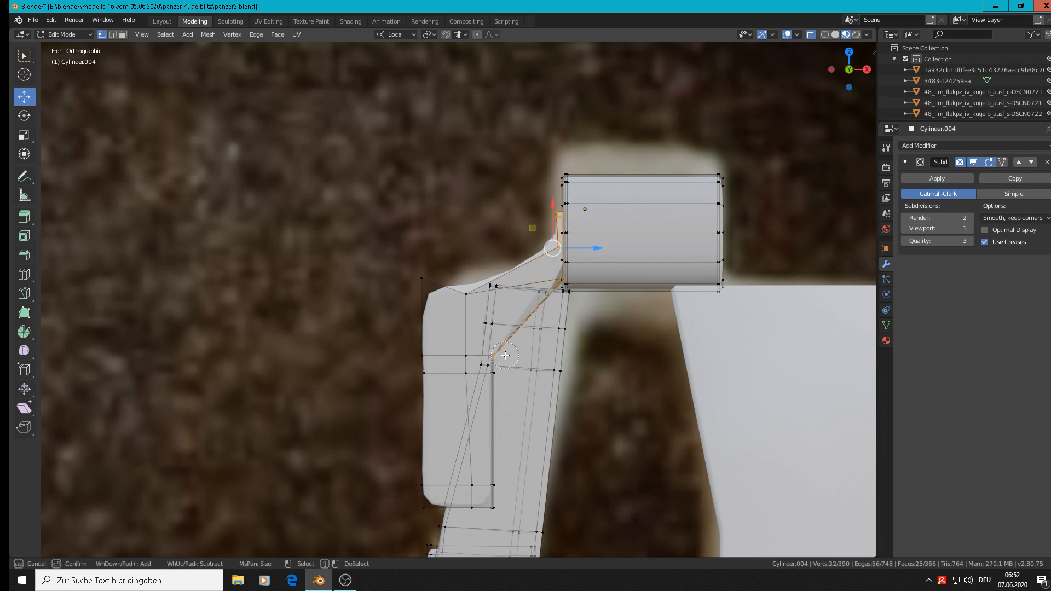
{"action": "right_click", "coordinate": [501, 380]}
{"action": "key", "text": "alt+a"}
{"action": "key", "text": "c"}
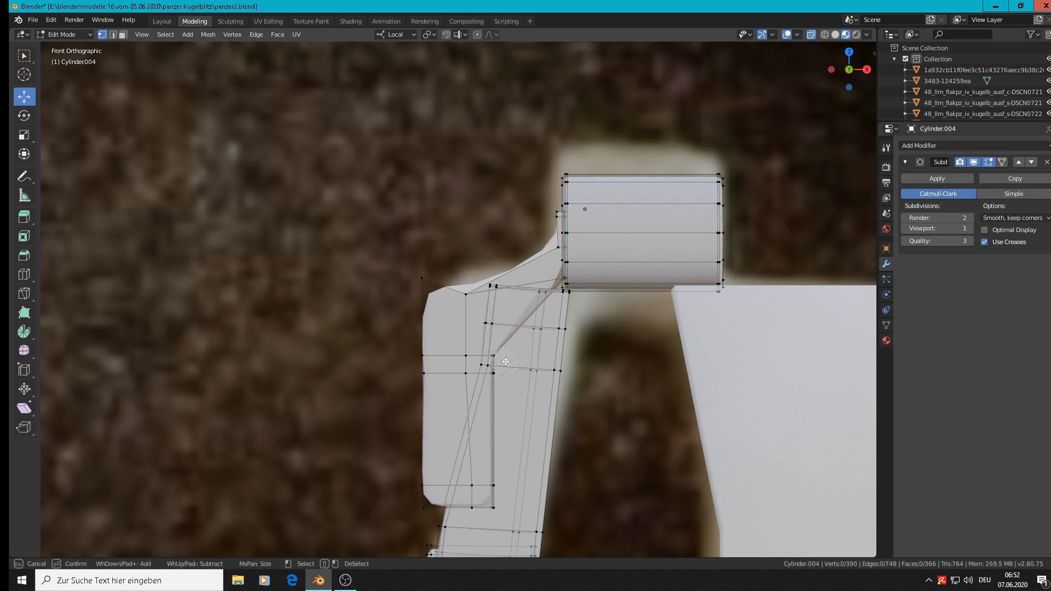
{"action": "left_click", "coordinate": [502, 359]}
{"action": "left_click", "coordinate": [502, 376]}
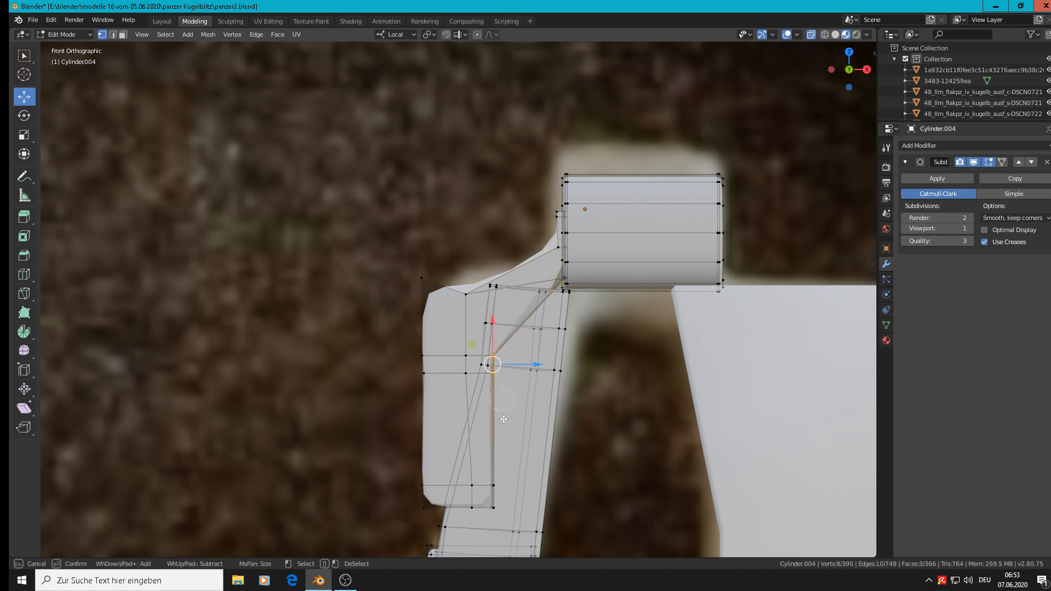
{"action": "left_click", "coordinate": [494, 484]}
{"action": "left_click", "coordinate": [495, 506]}
{"action": "right_click", "coordinate": [511, 488]}
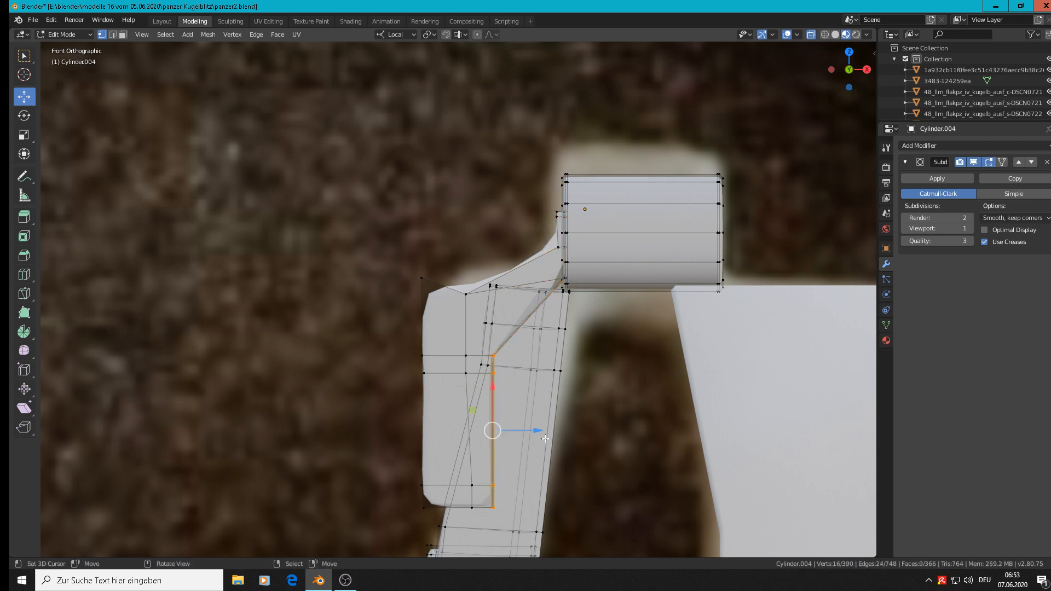
{"action": "left_click_drag", "start_coordinate": [546, 438], "coordinate": [582, 447]}
Step: Move the upper vertices of the side plate's inner edge further along local Z to follow the arm's slant, and return to Object Mode
{"action": "key", "text": "alt+a"}
{"action": "key", "text": "c"}
{"action": "left_click", "coordinate": [543, 357]}
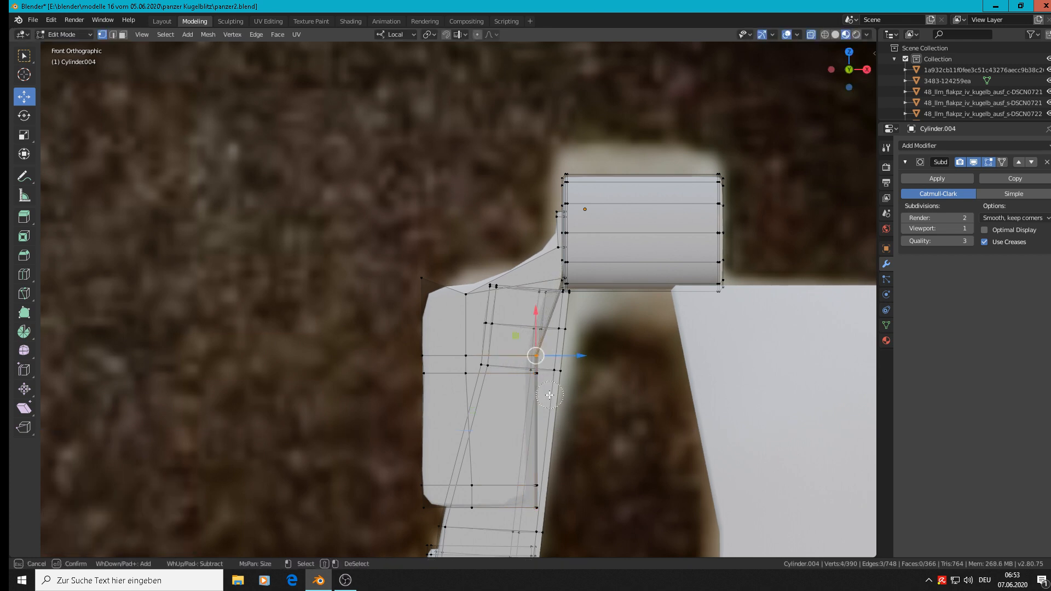
{"action": "left_click", "coordinate": [537, 382]}
{"action": "right_click", "coordinate": [537, 381]}
{"action": "left_click_drag", "start_coordinate": [574, 366], "coordinate": [592, 369]}
{"action": "key", "text": "Tab"}
{"action": "scroll", "coordinate": [592, 369], "scroll_direction": "down", "scroll_amount": 5}
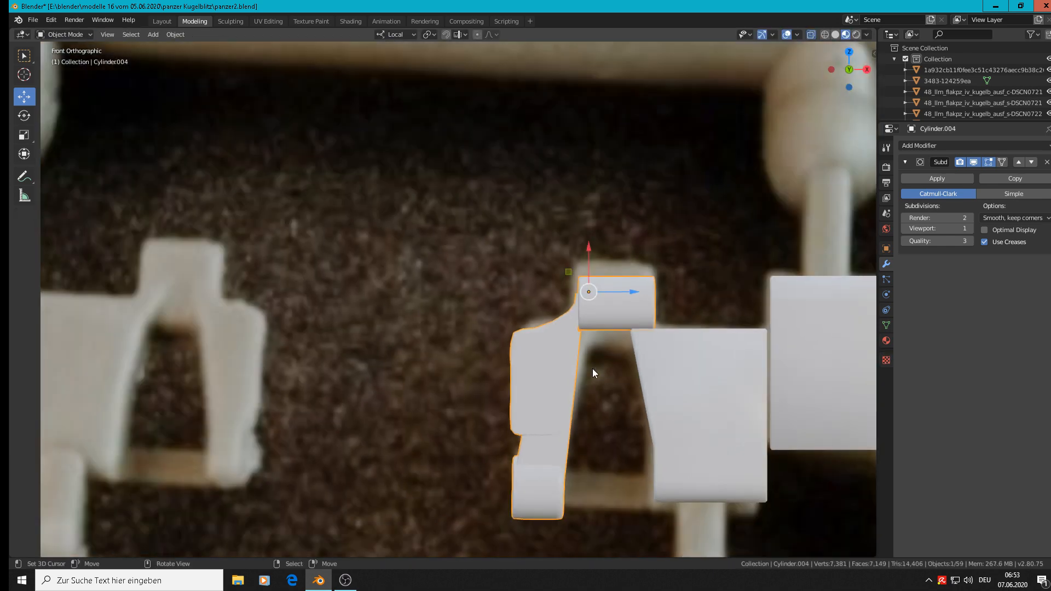
{"action": "scroll", "coordinate": [592, 369], "scroll_direction": "up", "scroll_amount": 4}
{"action": "scroll", "coordinate": [589, 361], "scroll_direction": "down", "scroll_amount": 1}
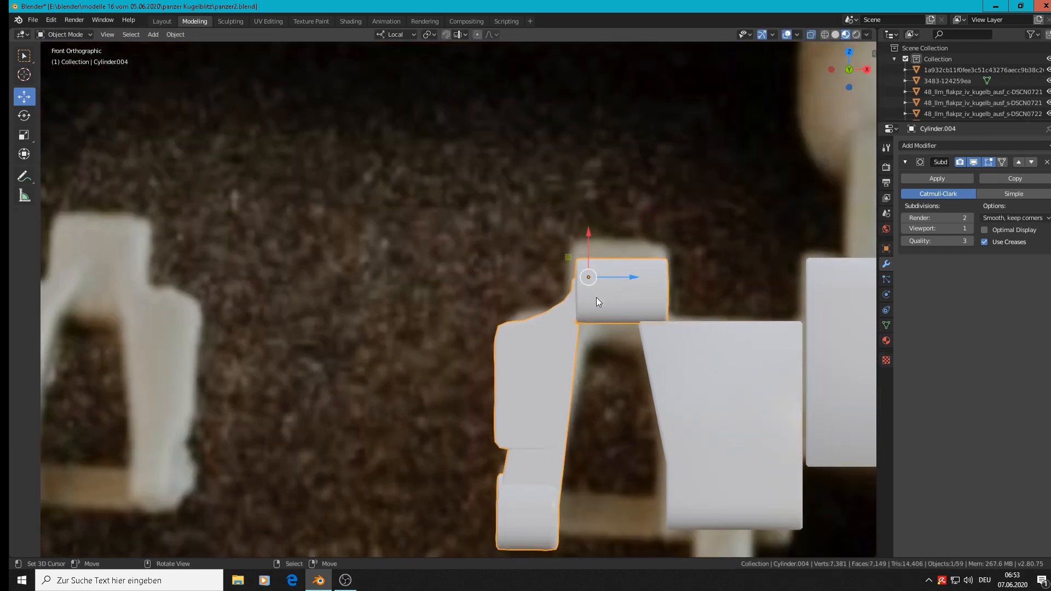
Step: Shift the whole upper barrel slightly along local Z toward the side plate's tip, and return to Object Mode
{"action": "key", "text": "Tab"}
{"action": "key", "text": "alt+a"}
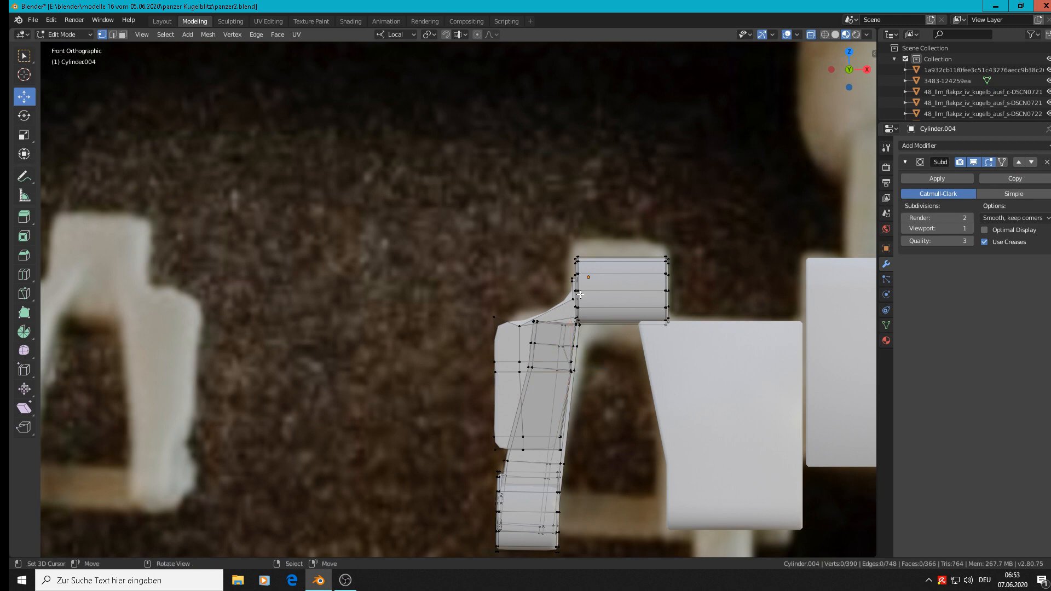
{"action": "key", "text": "l"}
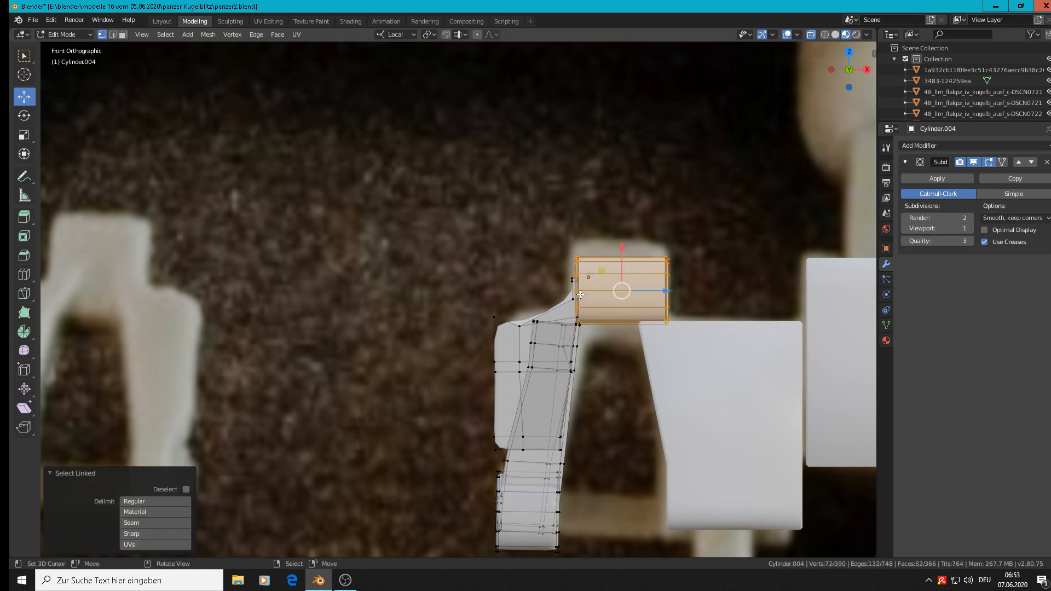
{"action": "key", "text": "g"}
{"action": "key", "text": "z"}
{"action": "left_click", "coordinate": [661, 287]}
{"action": "key", "text": "Tab"}
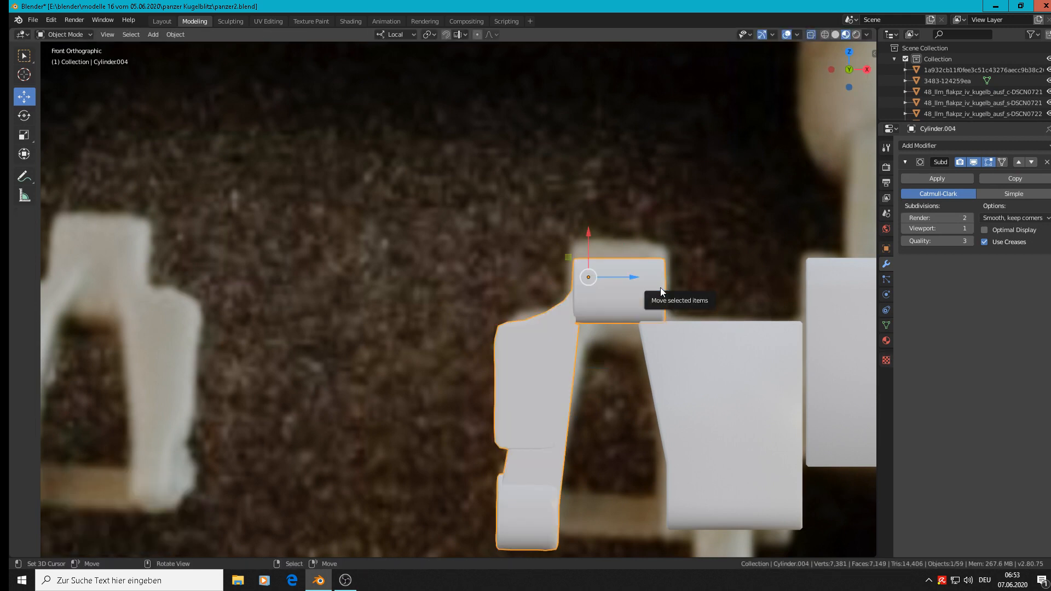
Step: Switch to the right side view, select the hinge copy and open it in Edit Mode at its lower barrel
{"action": "scroll", "coordinate": [660, 288], "scroll_direction": "down", "scroll_amount": 3}
{"action": "key", "text": "alt+a"}
{"action": "middle_click_drag", "start_coordinate": [665, 323], "coordinate": [688, 336]}
{"action": "scroll", "coordinate": [688, 338], "scroll_direction": "down", "scroll_amount": 4}
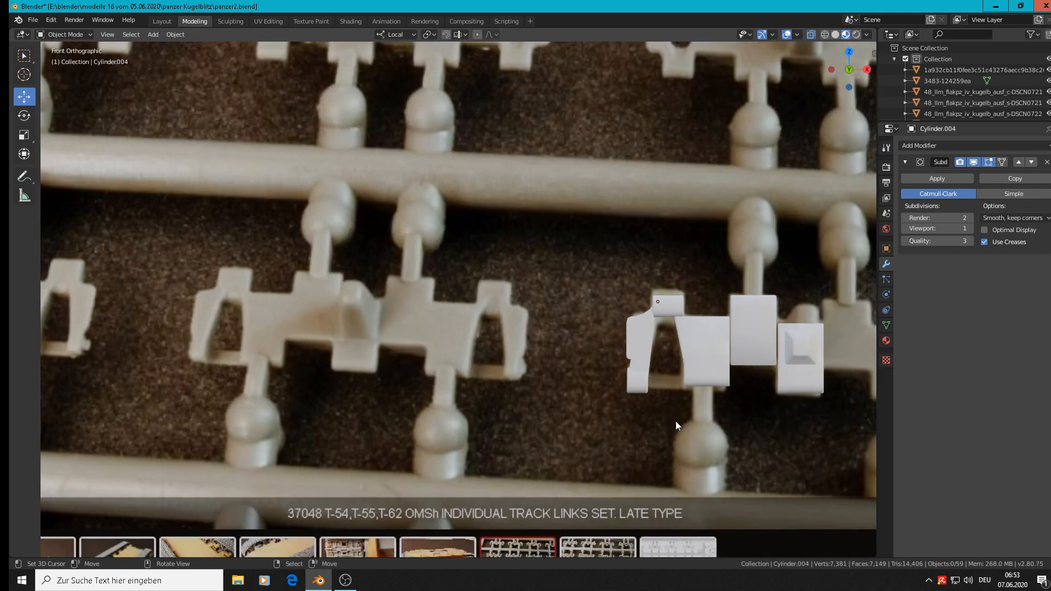
{"action": "middle_click_drag", "start_coordinate": [676, 425], "coordinate": [643, 386]}
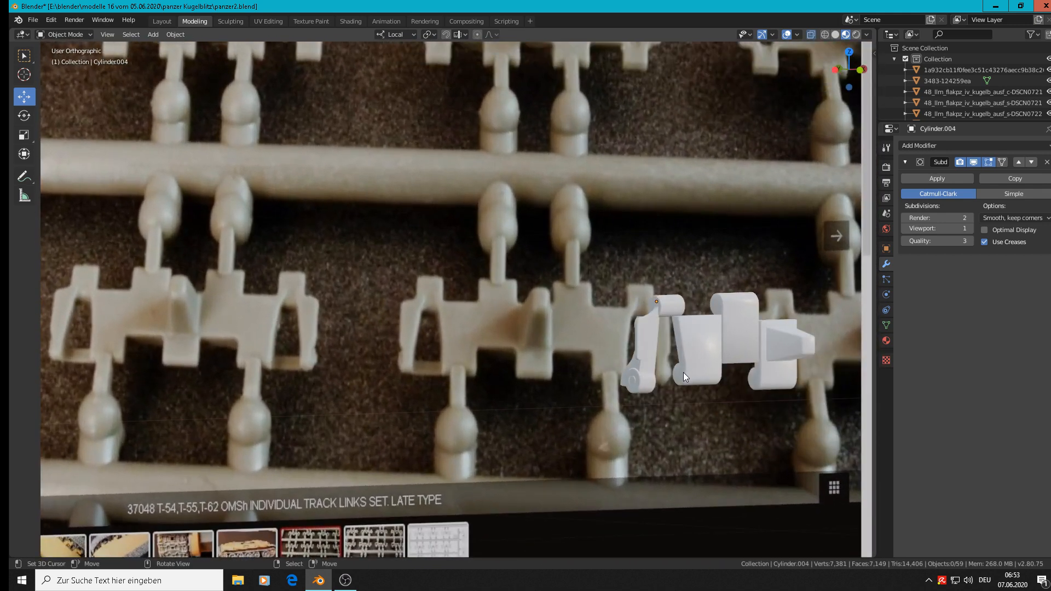
{"action": "key", "text": "KP_1"}
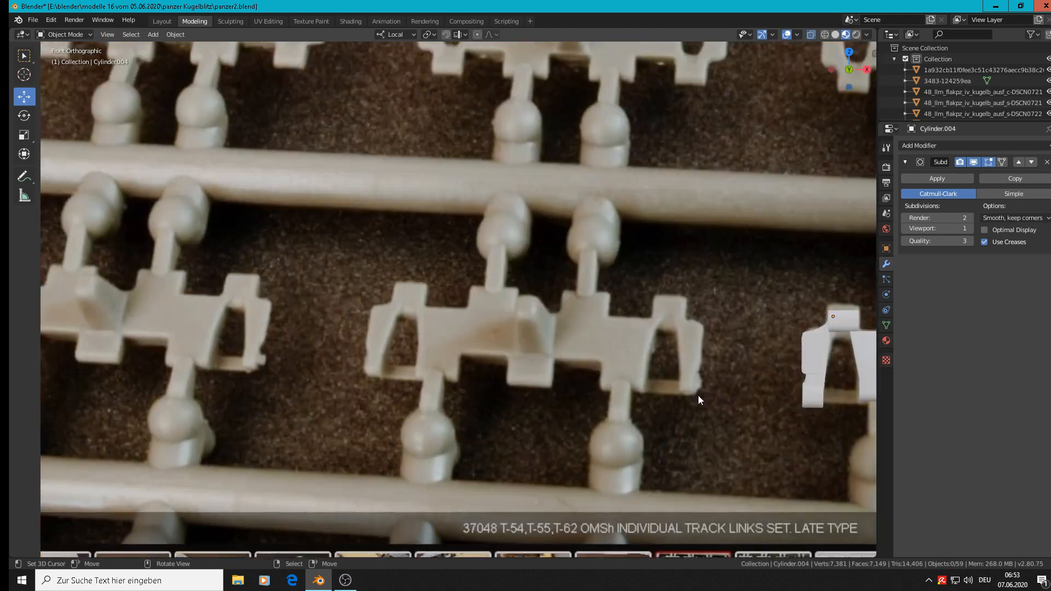
{"action": "key", "text": "KP_3"}
{"action": "scroll", "coordinate": [638, 433], "scroll_direction": "up", "scroll_amount": 9}
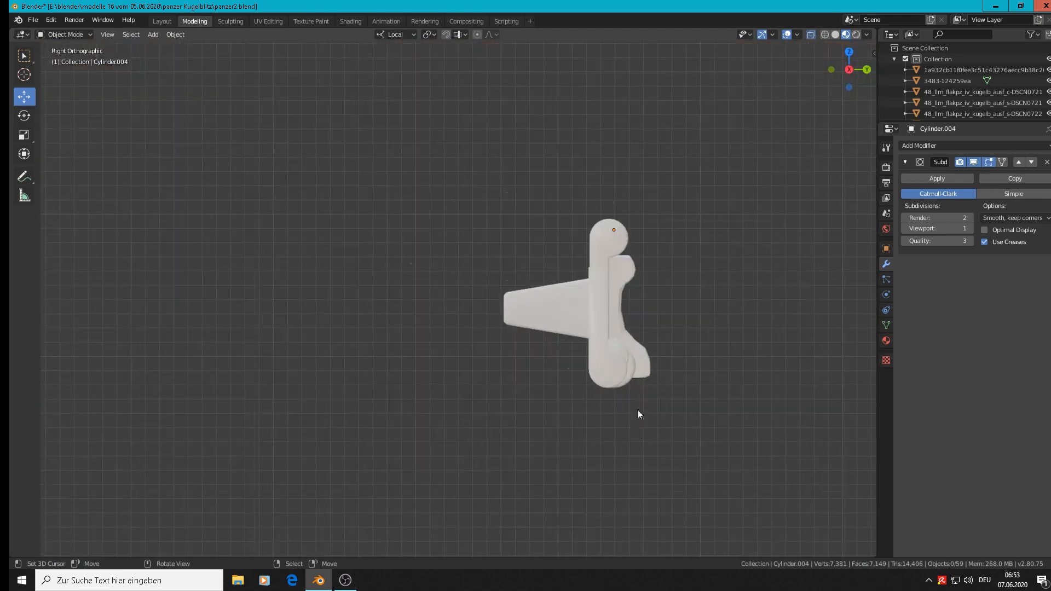
{"action": "left_click", "coordinate": [619, 320]}
{"action": "key", "text": "Tab"}
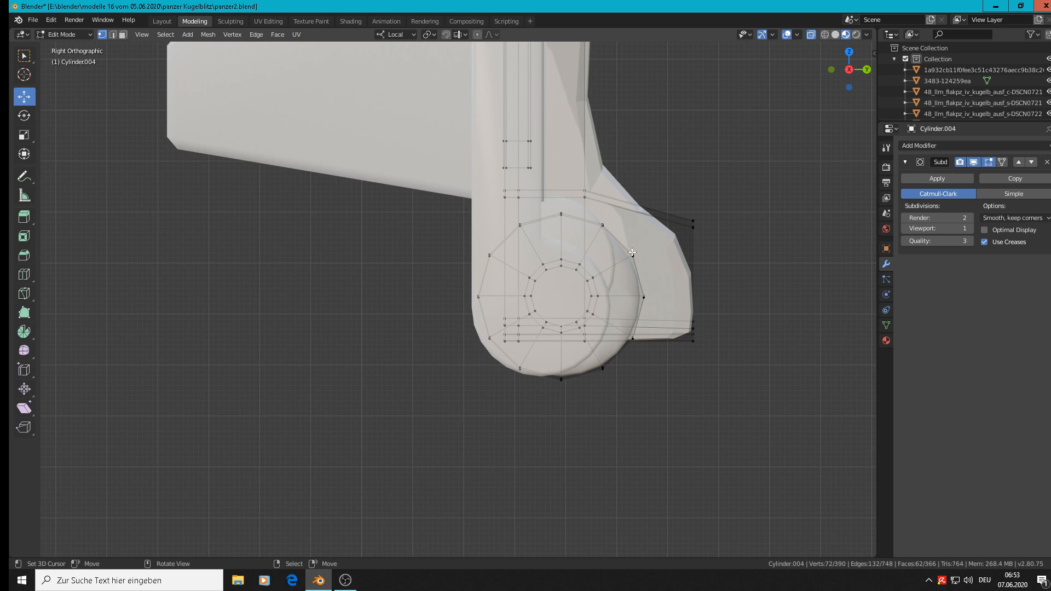
{"action": "key", "text": "l"}
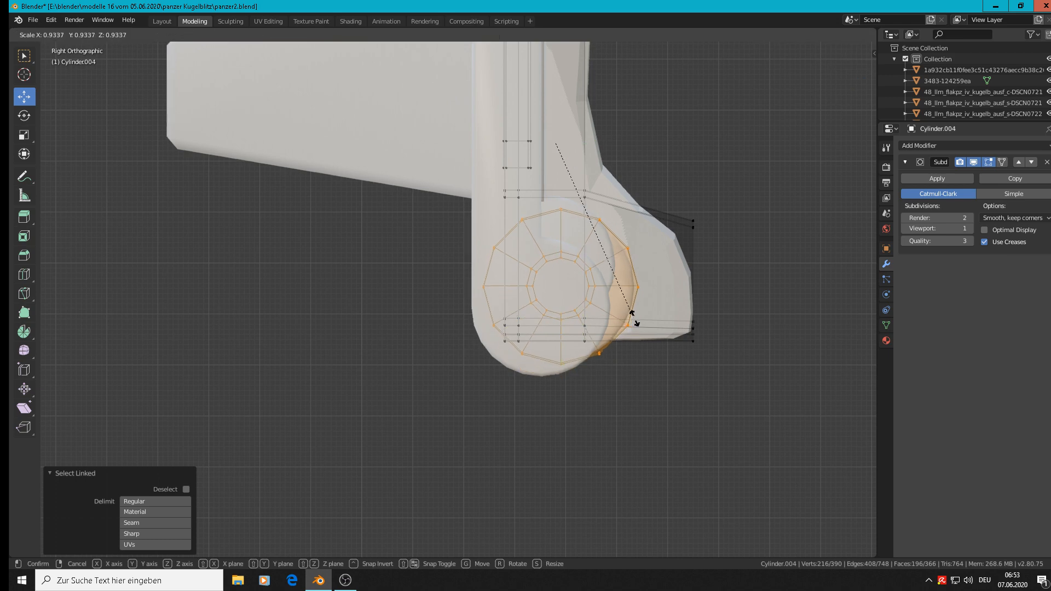
{"action": "scroll", "coordinate": [640, 320], "scroll_direction": "down", "scroll_amount": 4}
{"action": "scroll", "coordinate": [637, 318], "scroll_direction": "down", "scroll_amount": 3}
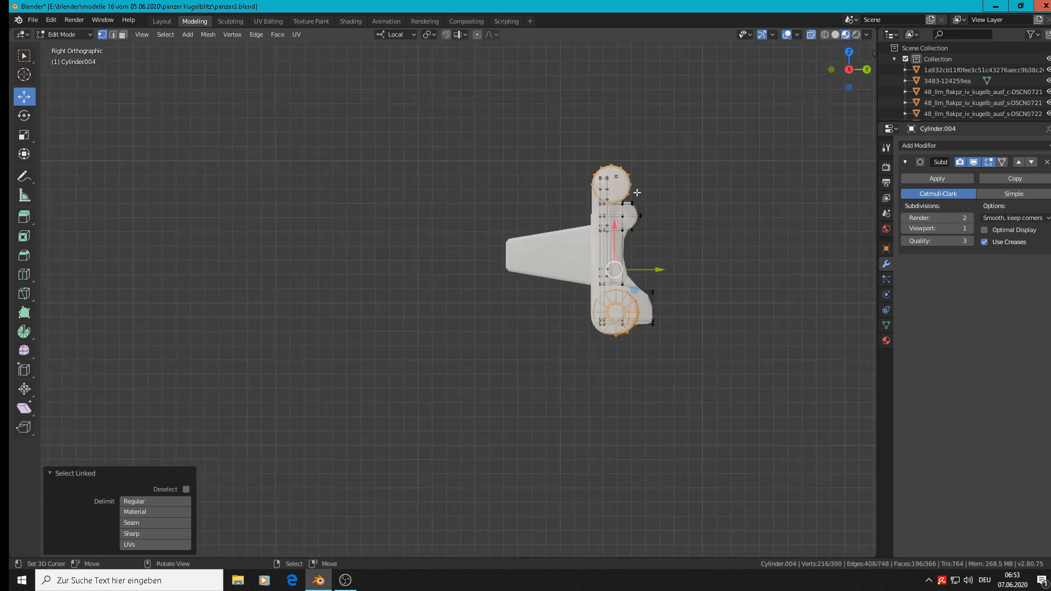
{"action": "scroll", "coordinate": [635, 195], "scroll_direction": "up", "scroll_amount": 3}
{"action": "left_click", "coordinate": [643, 283]}
Step: Scale only the lower barrel to about 0.782, move it about -0.0041 m in Y and -0.0024 m in Z, and fine-tune its size to the neighbouring block's rounded end
{"action": "scroll", "coordinate": [641, 393], "scroll_direction": "up", "scroll_amount": 5}
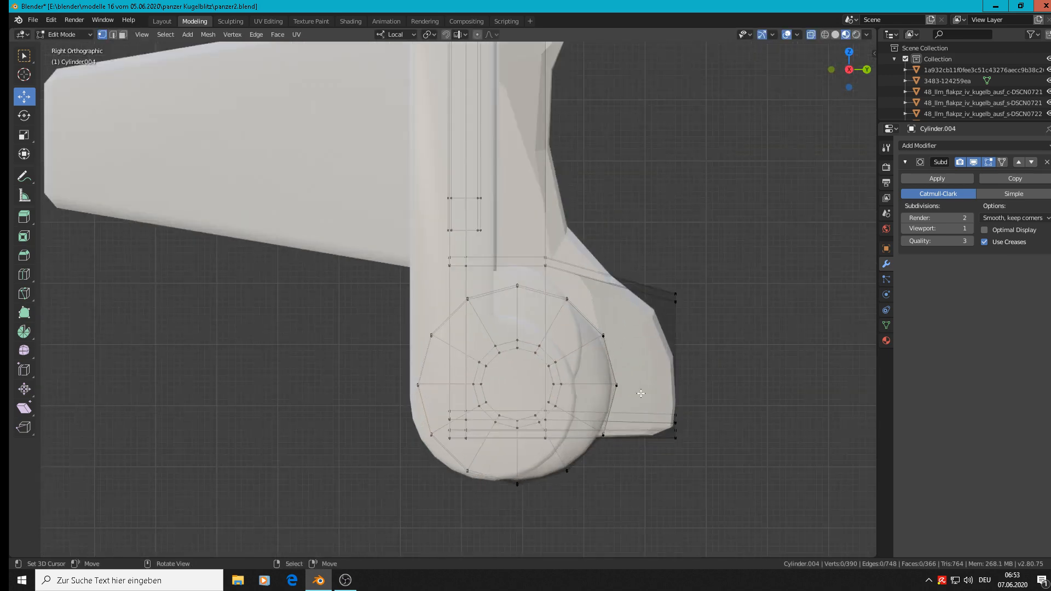
{"action": "key", "text": "l"}
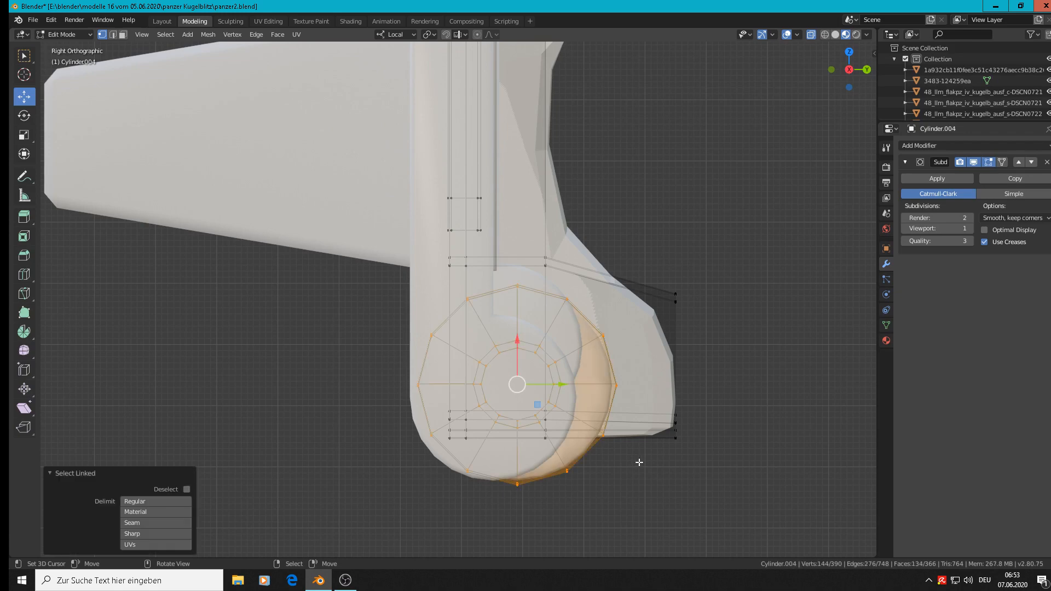
{"action": "key", "text": "s"}
{"action": "left_click", "coordinate": [613, 447]}
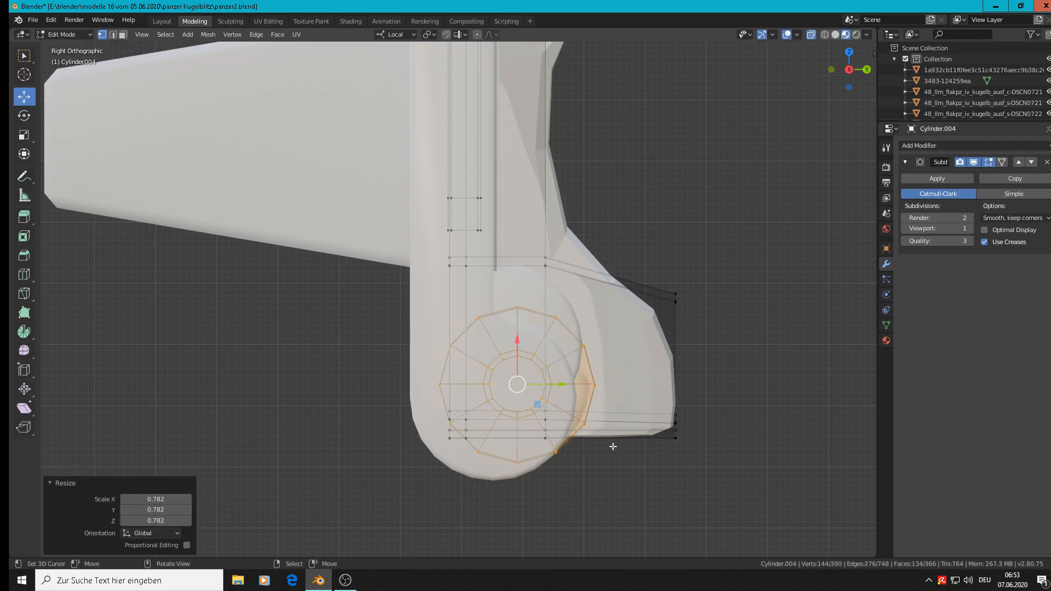
{"action": "key", "text": "g"}
{"action": "left_click", "coordinate": [588, 463]}
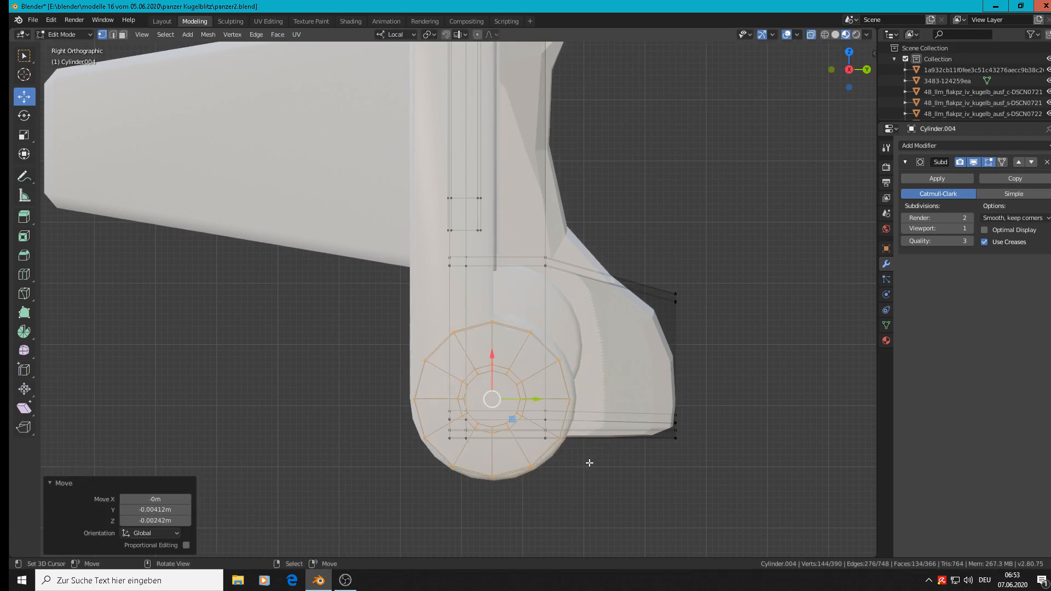
{"action": "key", "text": "s"}
{"action": "left_click", "coordinate": [601, 469]}
Step: Try to move the lower barrel freely upward in the front view, and undo the move
{"action": "key", "text": "Tab"}
{"action": "middle_click_drag", "start_coordinate": [600, 469], "coordinate": [629, 399]}
{"action": "scroll", "coordinate": [602, 469], "scroll_direction": "down", "scroll_amount": 4}
{"action": "scroll", "coordinate": [711, 446], "scroll_direction": "down", "scroll_amount": 2}
{"action": "key", "text": "KP_1"}
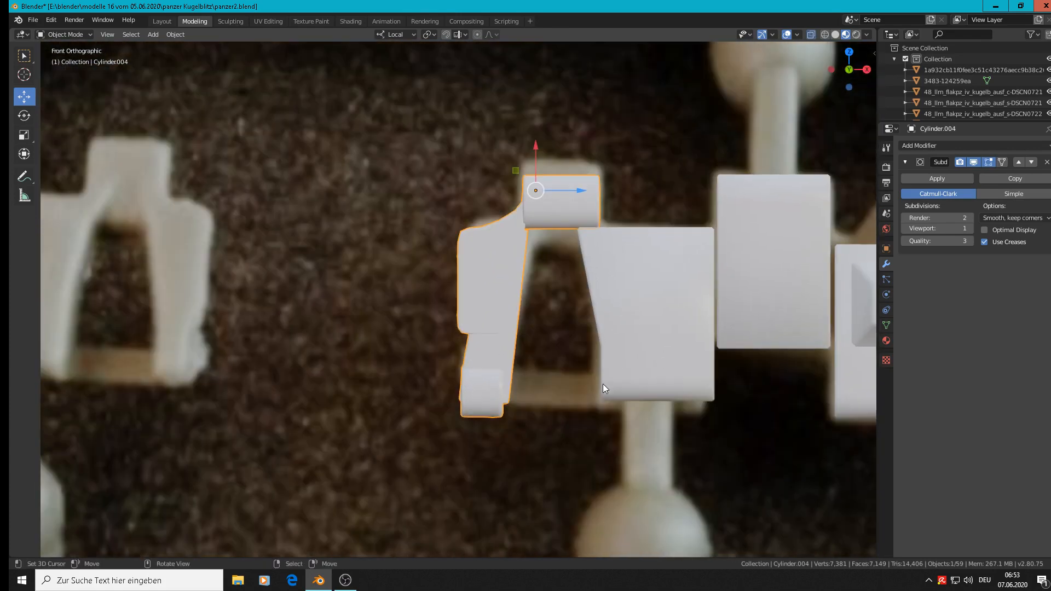
{"action": "key", "text": "Tab"}
{"action": "key", "text": "g"}
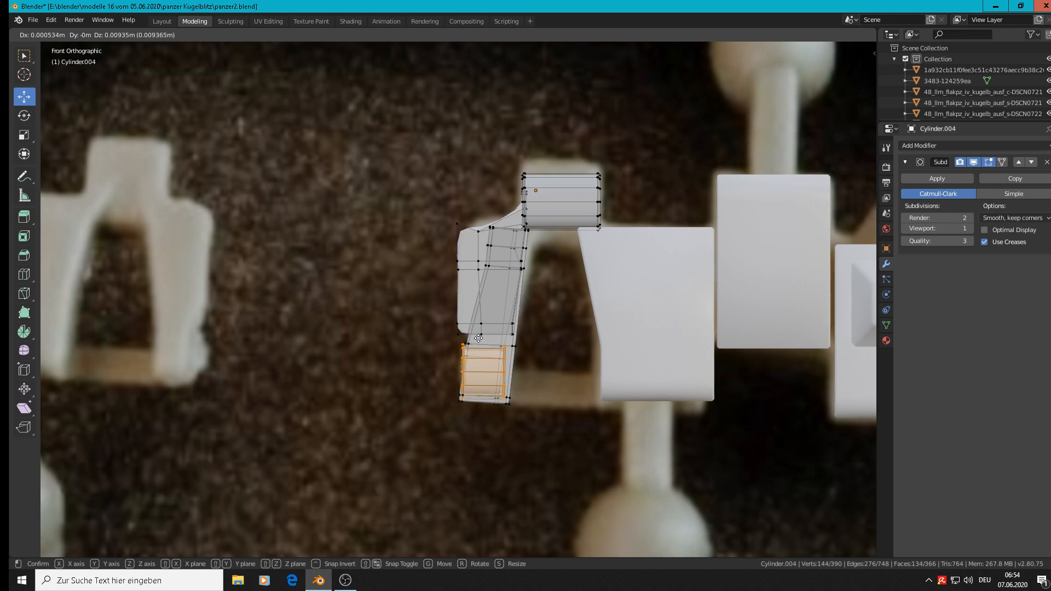
{"action": "left_click", "coordinate": [480, 339]}
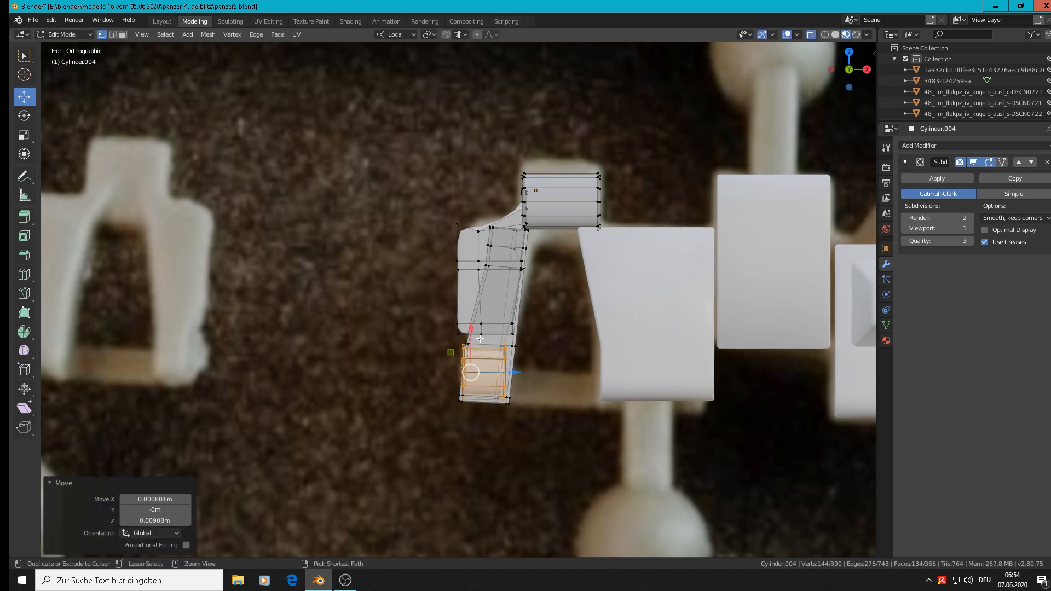
{"action": "key", "text": "ctrl+z"}
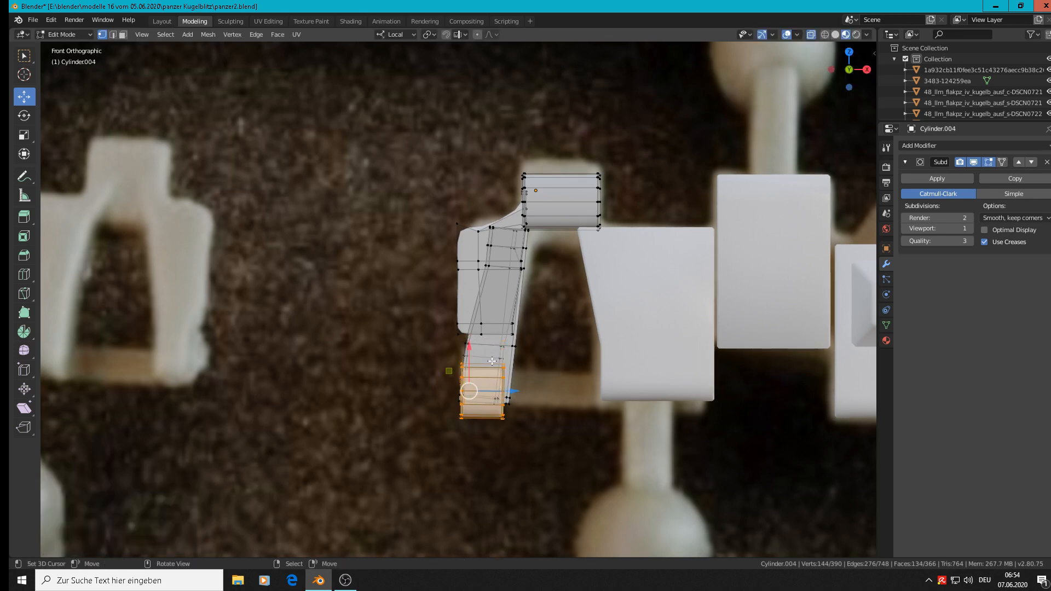
Step: Move the lower barrel about 0.009 m along local X up into the side plate's lower end, and clear the selection
{"action": "key", "text": "g"}
{"action": "key", "text": "x"}
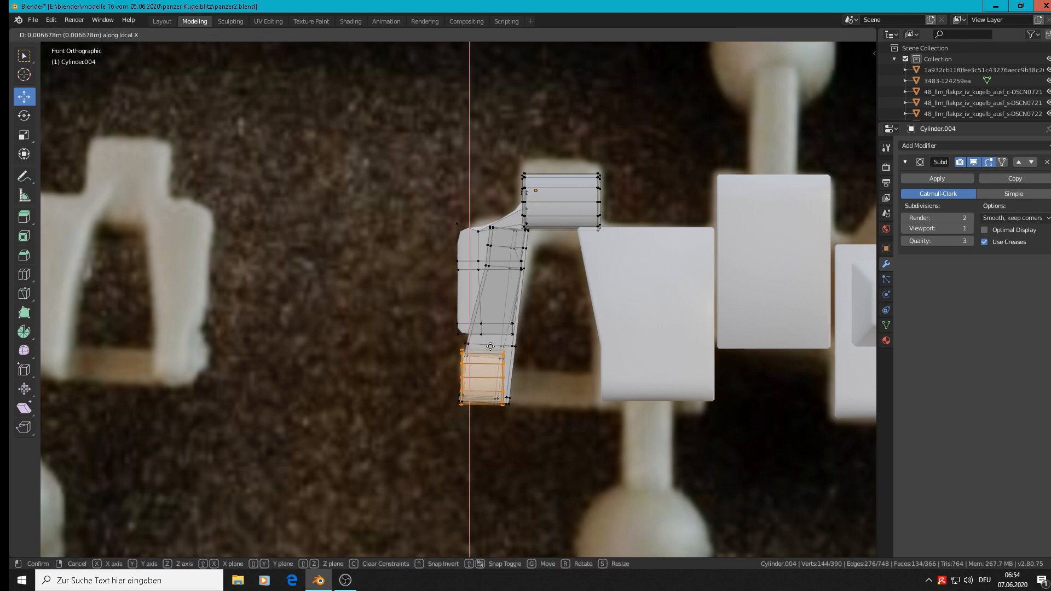
{"action": "left_click", "coordinate": [491, 342]}
{"action": "scroll", "coordinate": [520, 391], "scroll_direction": "up", "scroll_amount": 2}
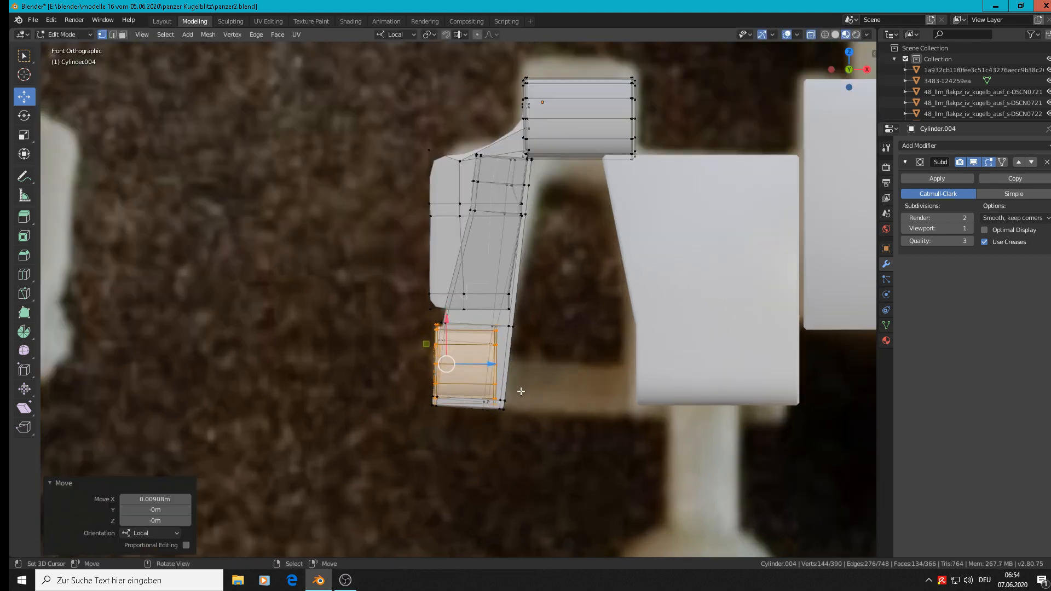
{"action": "key", "text": "alt+a"}
{"action": "scroll", "coordinate": [514, 410], "scroll_direction": "up", "scroll_amount": 3}
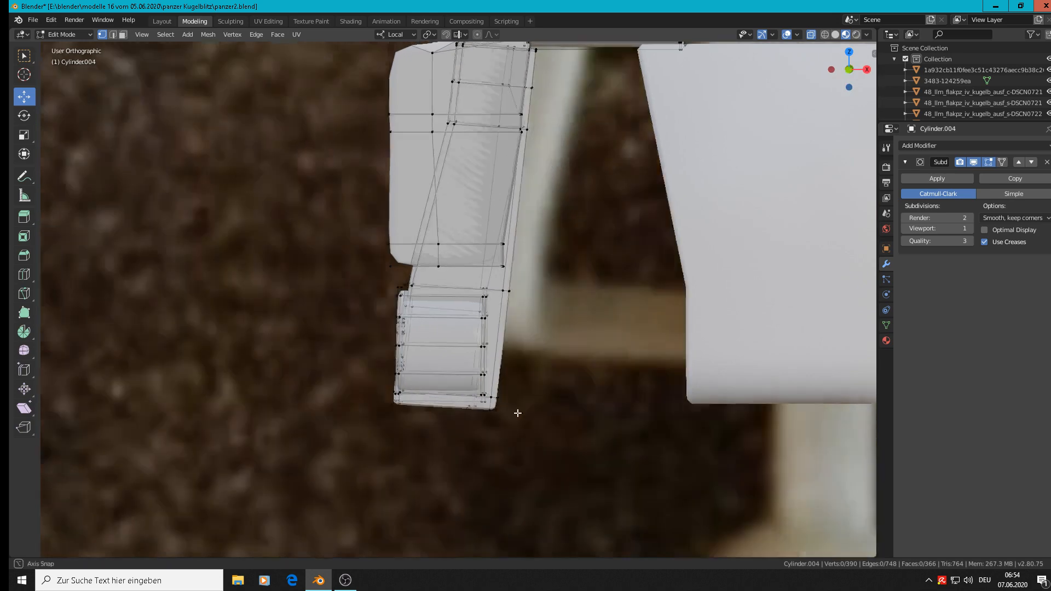
{"action": "middle_click_drag", "start_coordinate": [515, 410], "coordinate": [489, 412]}
{"action": "scroll", "coordinate": [489, 412], "scroll_direction": "up", "scroll_amount": 5}
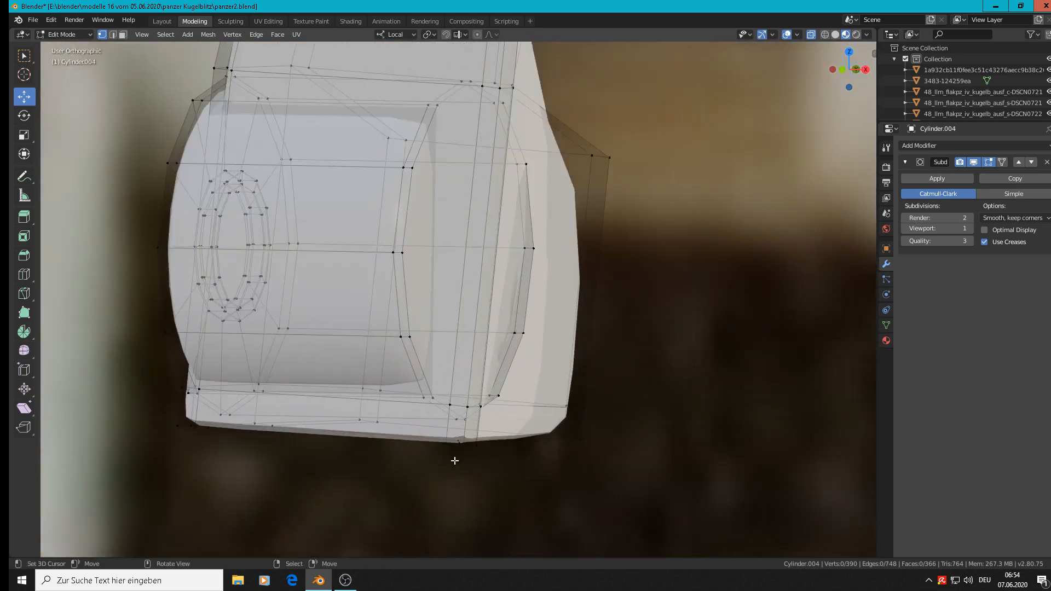
{"action": "scroll", "coordinate": [419, 436], "scroll_direction": "up", "scroll_amount": 1}
{"action": "left_click", "coordinate": [419, 437], "text": "alt"}
{"action": "scroll", "coordinate": [410, 437], "scroll_direction": "down", "scroll_amount": 2}
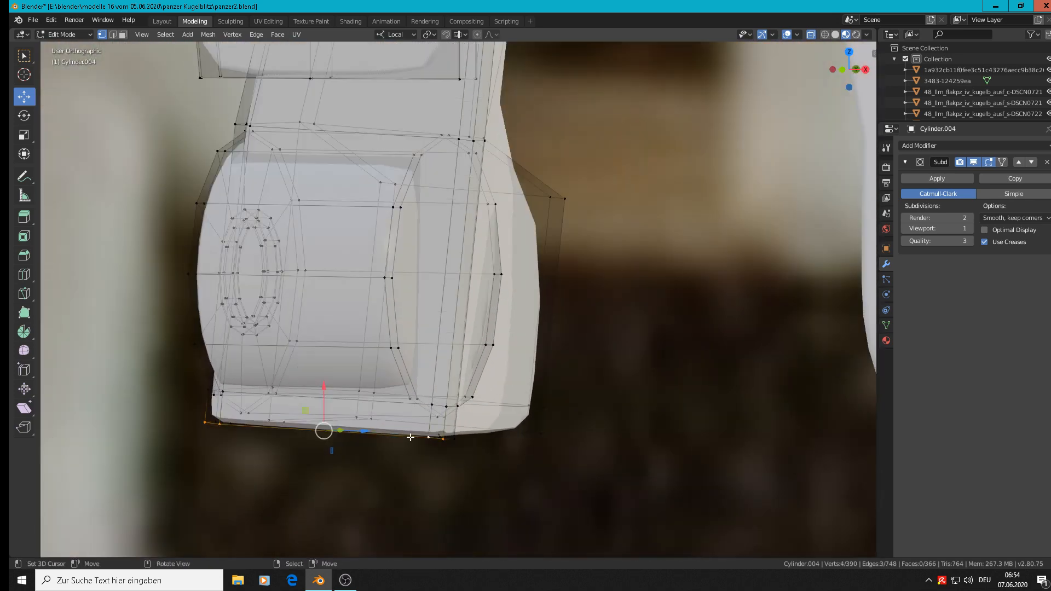
{"action": "middle_click_drag", "start_coordinate": [448, 457], "coordinate": [456, 422]}
{"action": "scroll", "coordinate": [411, 418], "scroll_direction": "up", "scroll_amount": 3}
{"action": "right_click", "coordinate": [406, 411], "text": "alt+shift"}
{"action": "scroll", "coordinate": [406, 412], "scroll_direction": "down", "scroll_amount": 4}
{"action": "scroll", "coordinate": [432, 458], "scroll_direction": "down", "scroll_amount": 4}
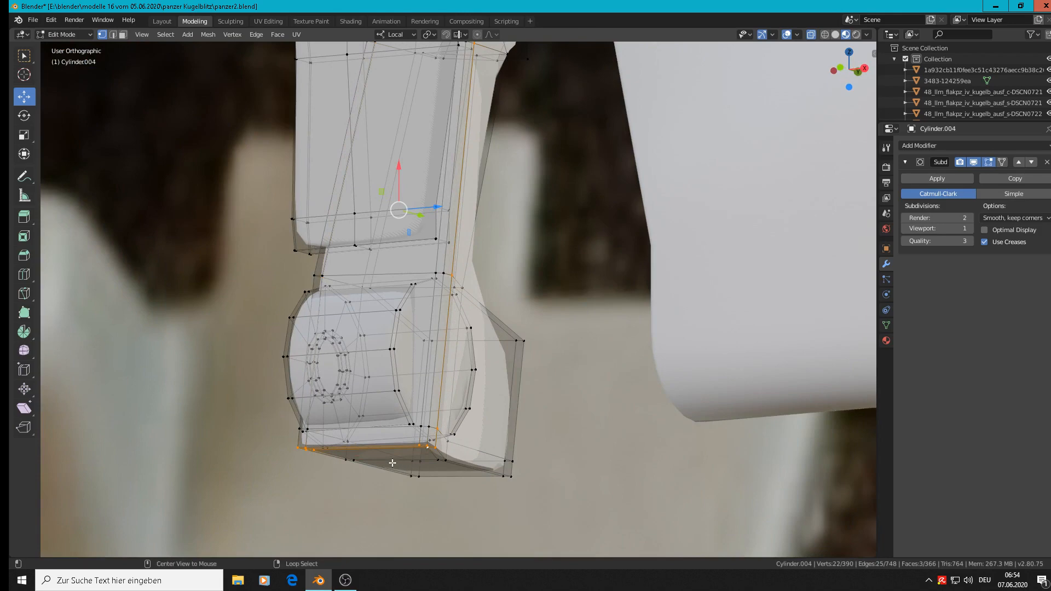
{"action": "key", "text": "c"}
{"action": "left_click", "coordinate": [354, 472]}
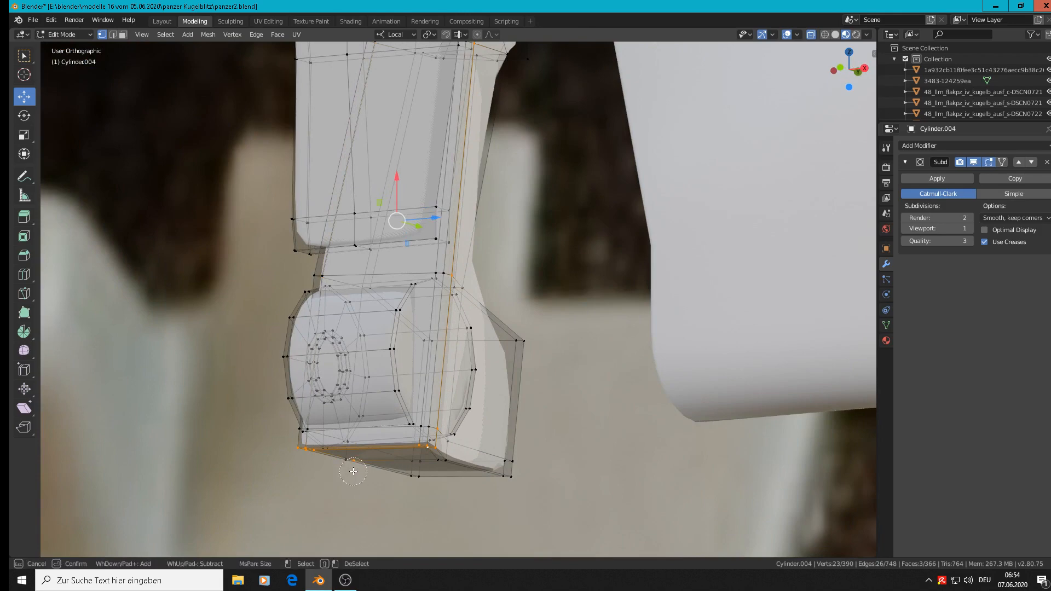
{"action": "left_click", "coordinate": [353, 469]}
{"action": "right_click", "coordinate": [429, 461]}
{"action": "scroll", "coordinate": [490, 151], "scroll_direction": "down", "scroll_amount": 5}
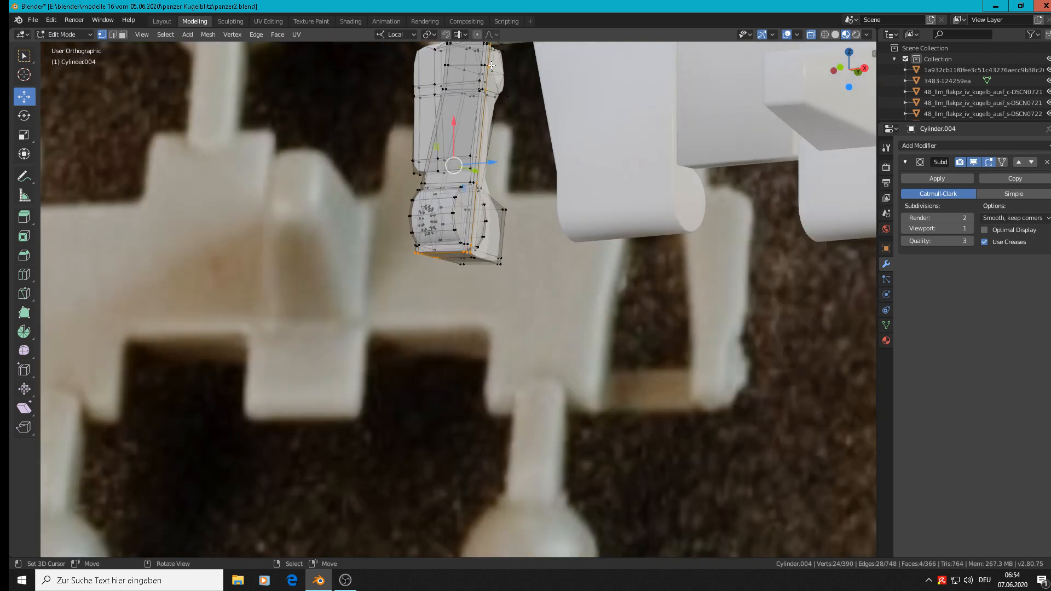
{"action": "scroll", "coordinate": [458, 288], "scroll_direction": "up", "scroll_amount": 6}
{"action": "key", "text": "a"}
{"action": "mouse_move", "coordinate": [467, 251]}
{"action": "middle_mouse_down"}
{"action": "mouse_move", "coordinate": [383, 260]}
{"action": "mouse_move", "coordinate": [394, 246]}
{"action": "middle_mouse_up"}
{"action": "key", "text": "alt+a"}
Step: Circle-select the vertices along the underside of the side plate's lower end
{"action": "key", "text": "c"}
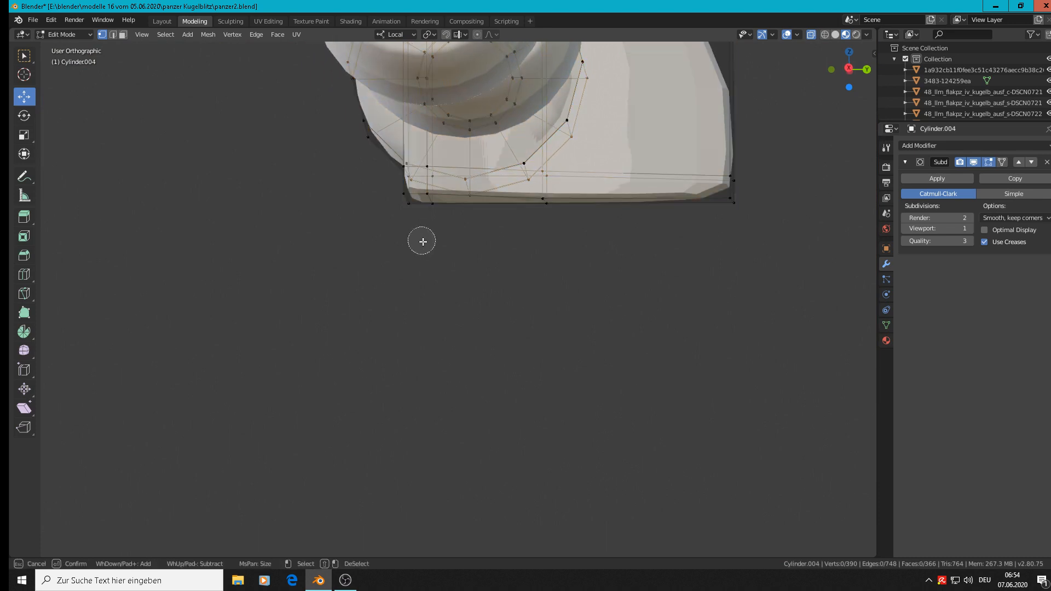
{"action": "left_click", "coordinate": [417, 197]}
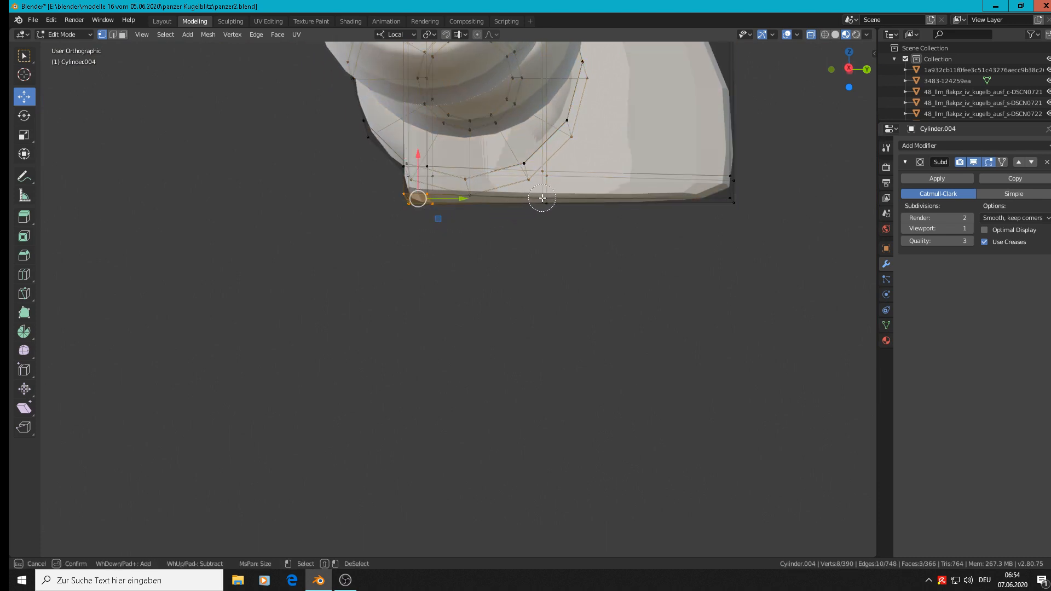
{"action": "left_click_drag", "start_coordinate": [542, 198], "coordinate": [732, 197]}
{"action": "key", "text": "Escape"}
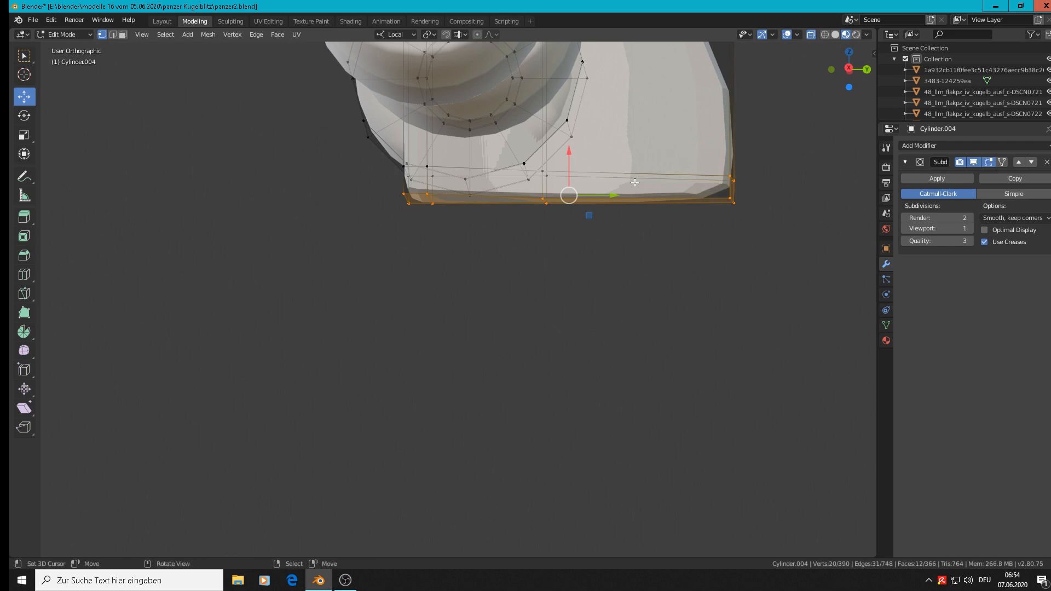
Step: Extend the selection with the vertices just above the underside of the side plate's lower end, all the way around
{"action": "scroll", "coordinate": [602, 175], "scroll_direction": "up", "scroll_amount": 5}
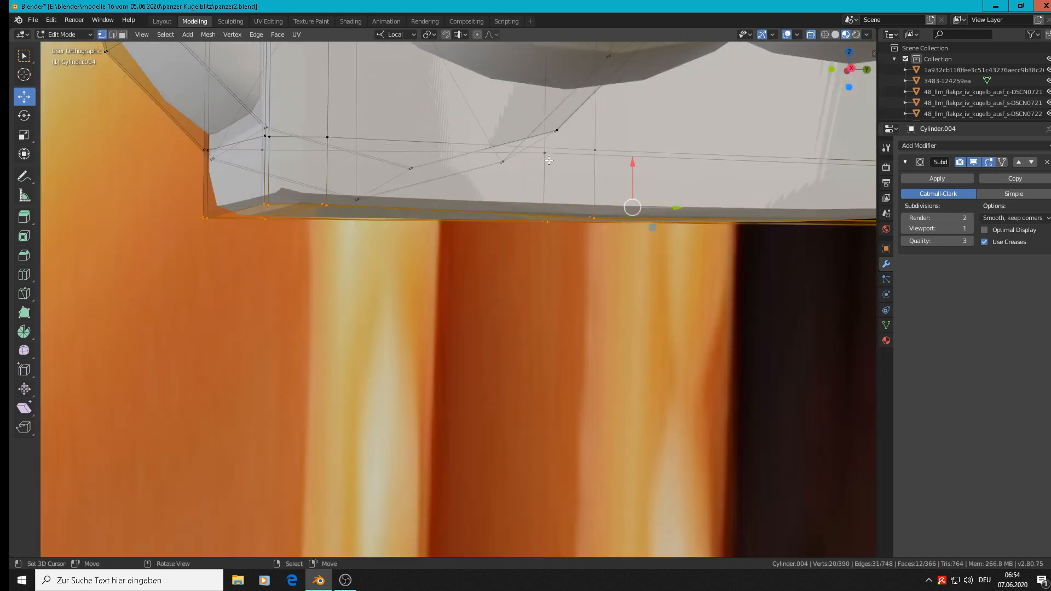
{"action": "right_click", "coordinate": [545, 154], "text": "shift"}
{"action": "right_click", "coordinate": [596, 149], "text": "shift"}
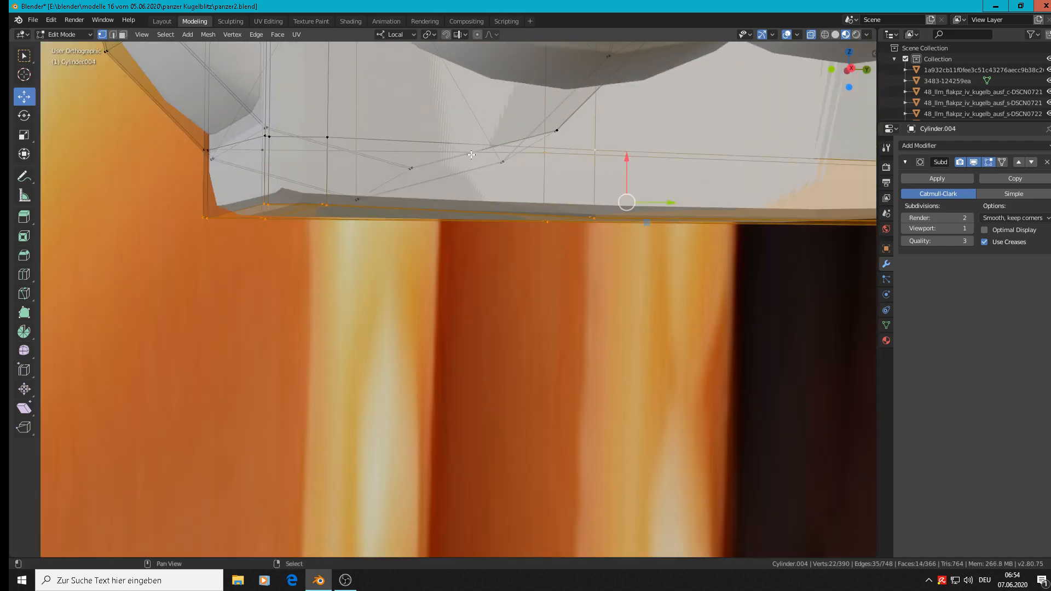
{"action": "right_click", "coordinate": [326, 134], "text": "shift"}
{"action": "right_click", "coordinate": [260, 148], "text": "shift"}
{"action": "middle_click_drag", "start_coordinate": [261, 149], "coordinate": [405, 207]}
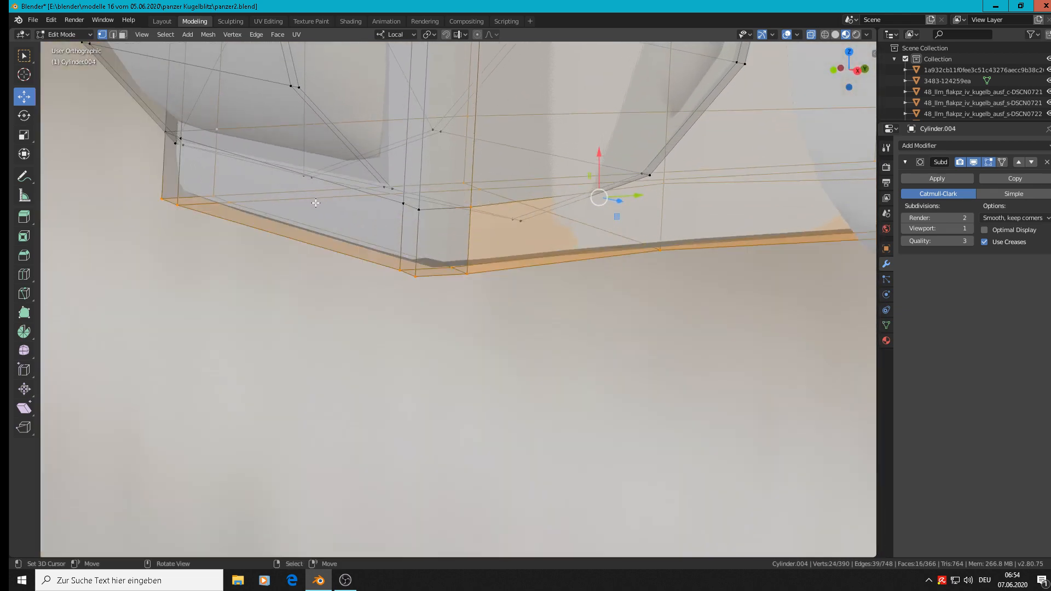
{"action": "right_click", "coordinate": [427, 209], "text": "shift"}
{"action": "right_click", "coordinate": [404, 204], "text": "shift"}
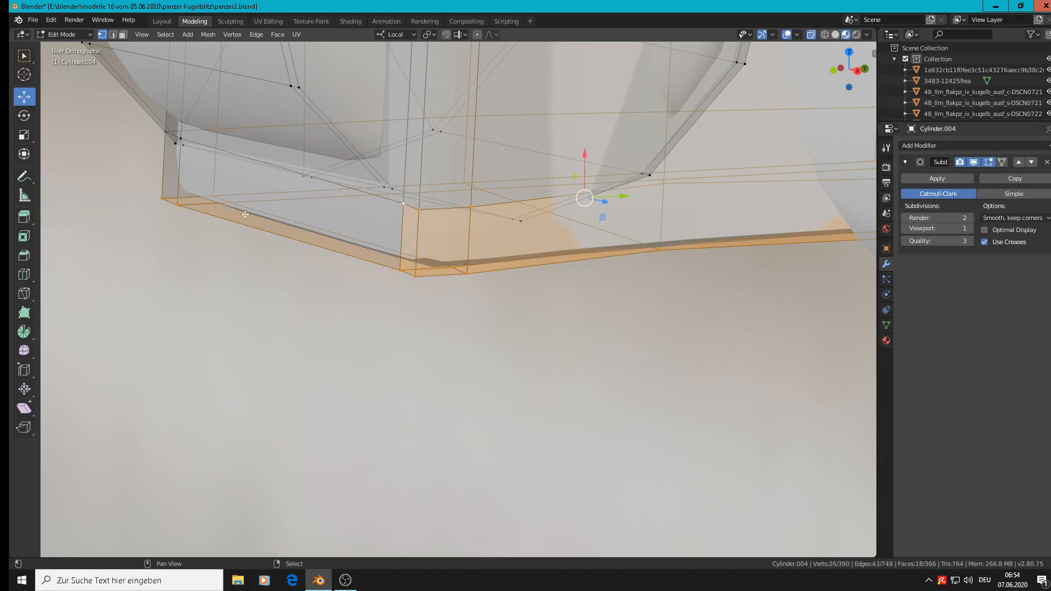
{"action": "right_click", "coordinate": [181, 137], "text": "shift"}
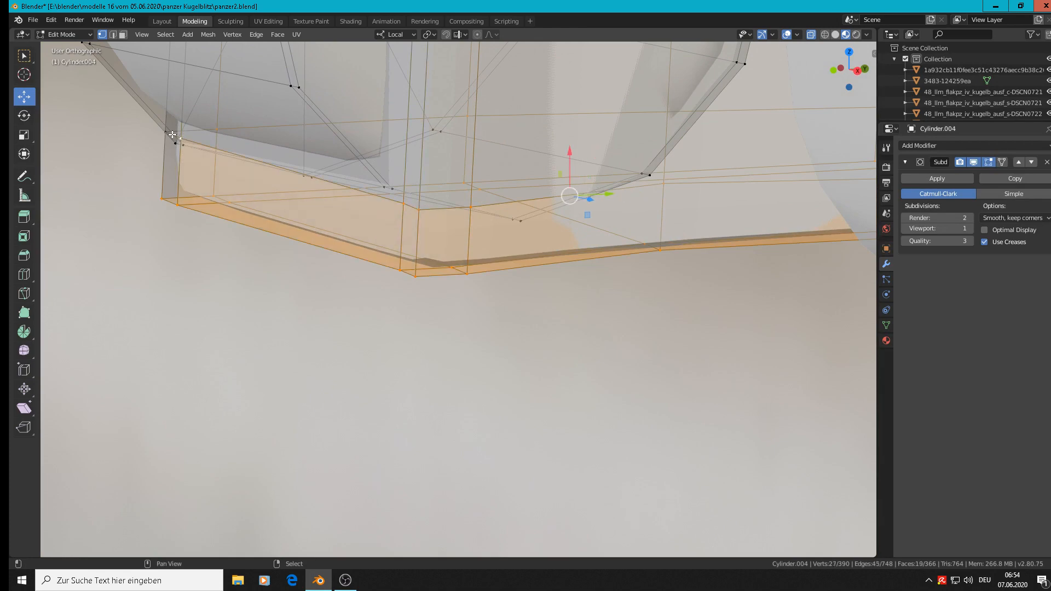
{"action": "right_click", "coordinate": [166, 132], "text": "shift"}
Step: Move the selected lower-end vertices slightly up along local X to shorten the side plate, and return to Object Mode
{"action": "scroll", "coordinate": [291, 194], "scroll_direction": "down", "scroll_amount": 5}
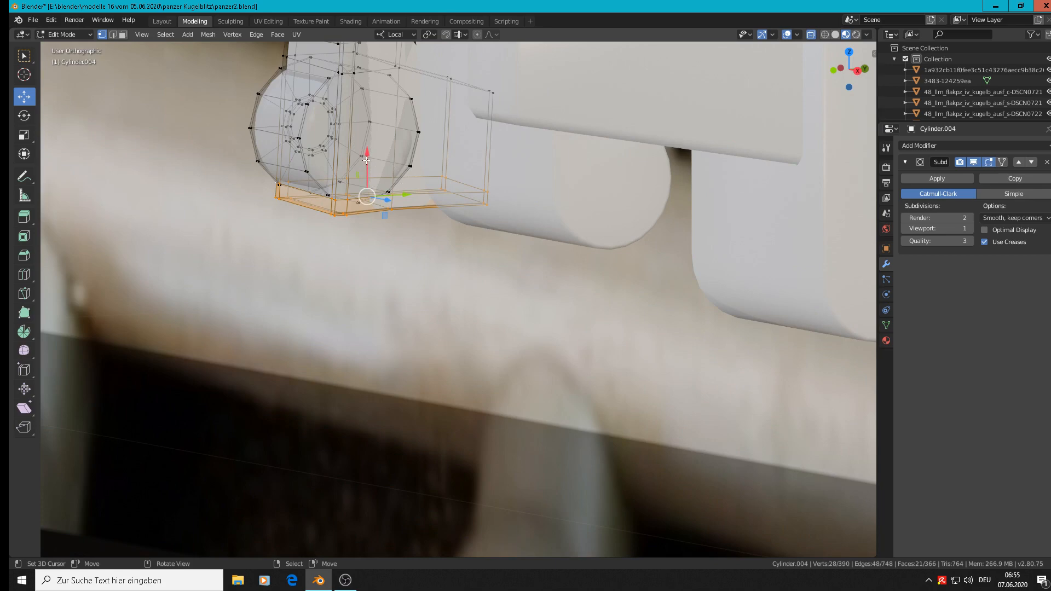
{"action": "left_click_drag", "start_coordinate": [366, 159], "coordinate": [365, 138]}
{"action": "key", "text": "Tab"}
{"action": "scroll", "coordinate": [364, 186], "scroll_direction": "down", "scroll_amount": 4}
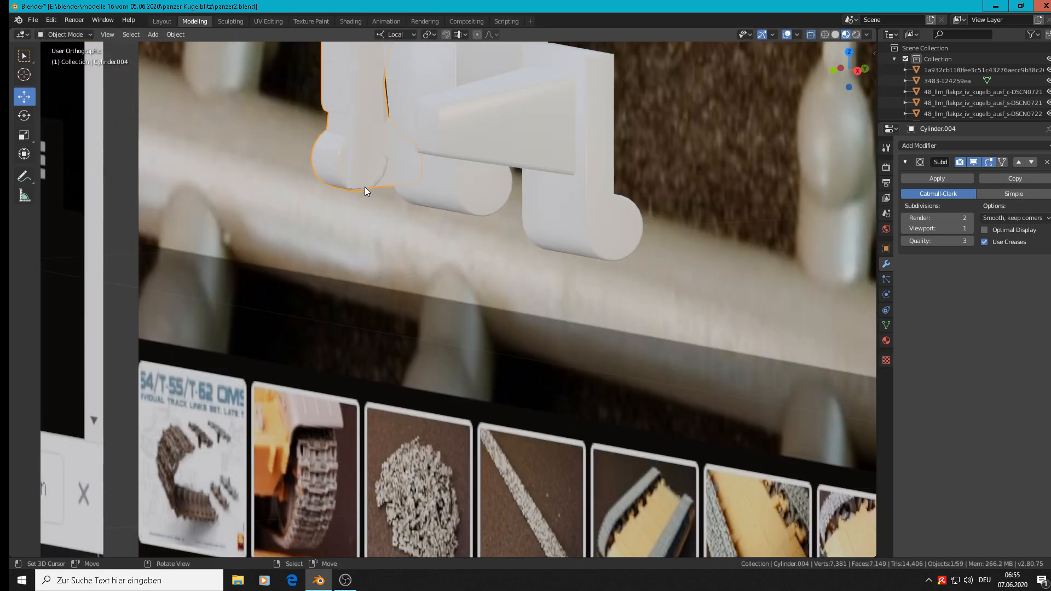
{"action": "mouse_move", "coordinate": [365, 186]}
{"action": "middle_mouse_down"}
{"action": "mouse_move", "coordinate": [351, 163]}
{"action": "mouse_move", "coordinate": [383, 178]}
{"action": "mouse_move", "coordinate": [452, 178]}
{"action": "mouse_move", "coordinate": [373, 180]}
{"action": "middle_mouse_up"}
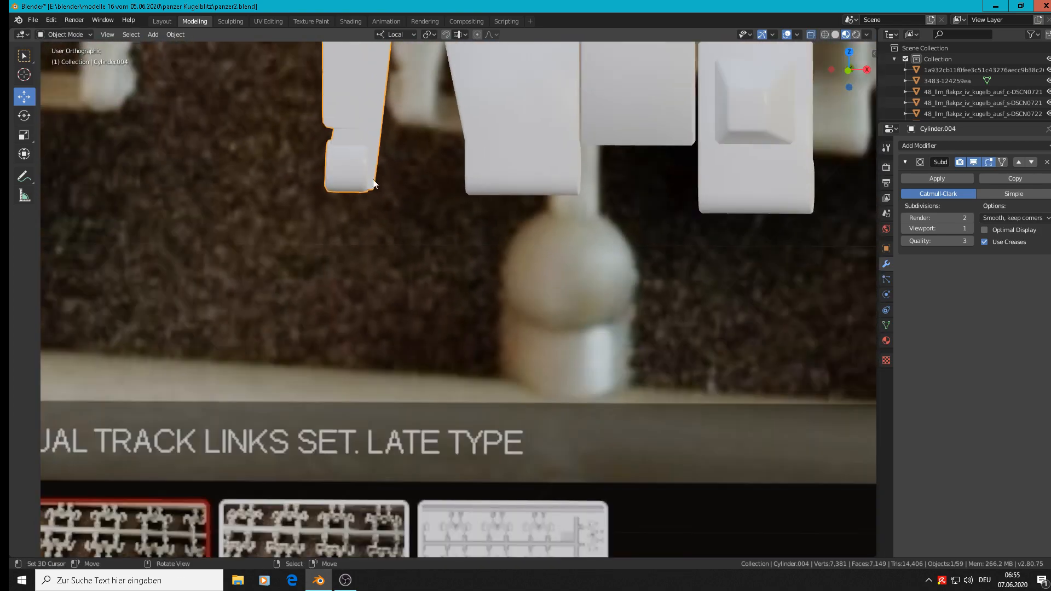
{"action": "scroll", "coordinate": [373, 183], "scroll_direction": "down", "scroll_amount": 3}
{"action": "scroll", "coordinate": [373, 182], "scroll_direction": "up", "scroll_amount": 2}
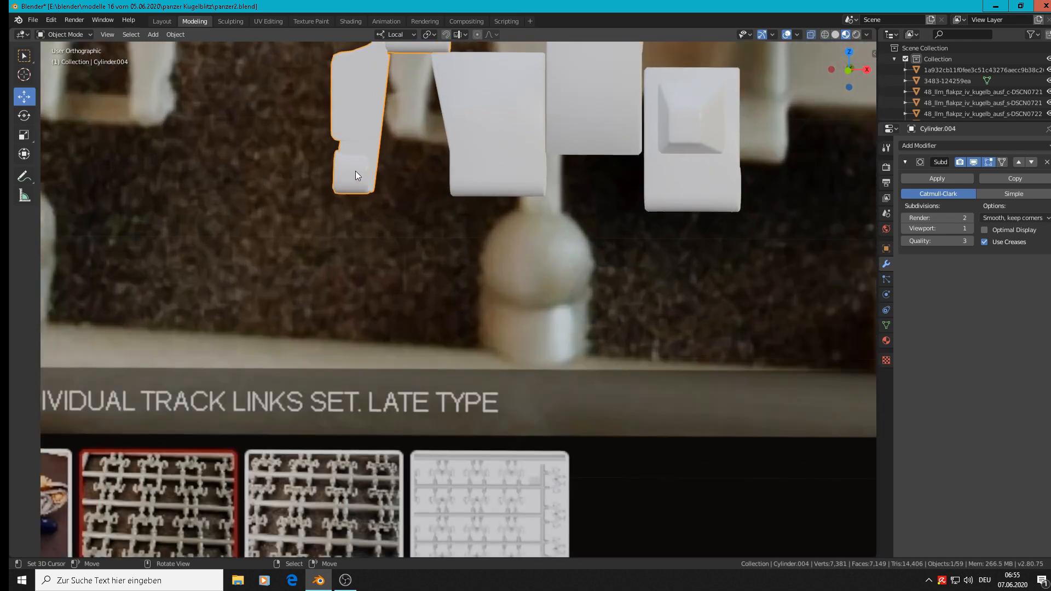
Step: Select only the linked lower barrel in Edit Mode and scale it about 1.009 along local X in the front view
{"action": "key", "text": "Tab"}
{"action": "scroll", "coordinate": [356, 174], "scroll_direction": "up", "scroll_amount": 4}
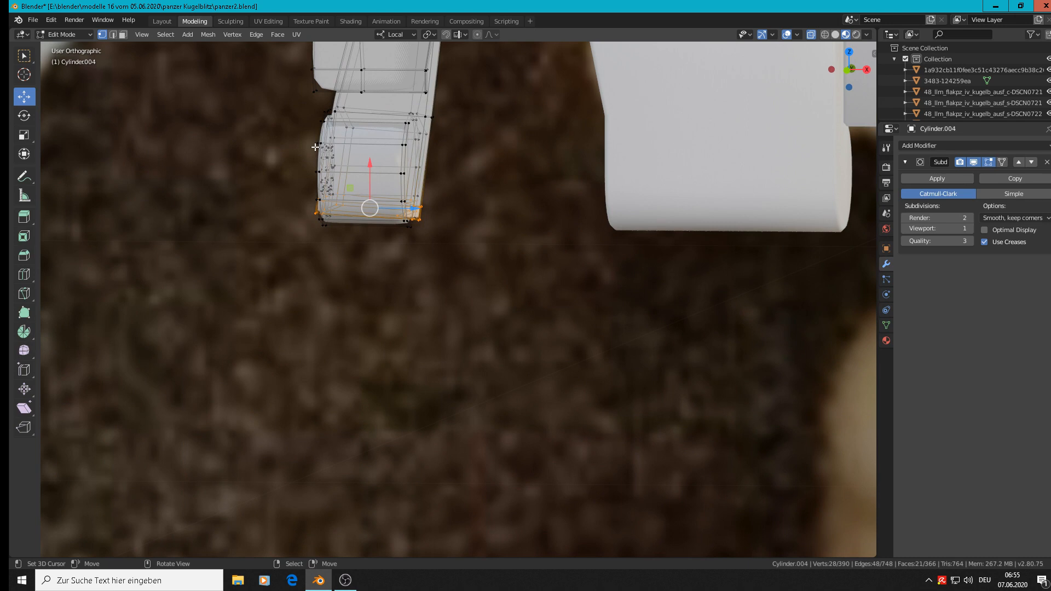
{"action": "key", "text": "alt+a"}
{"action": "key", "text": "l"}
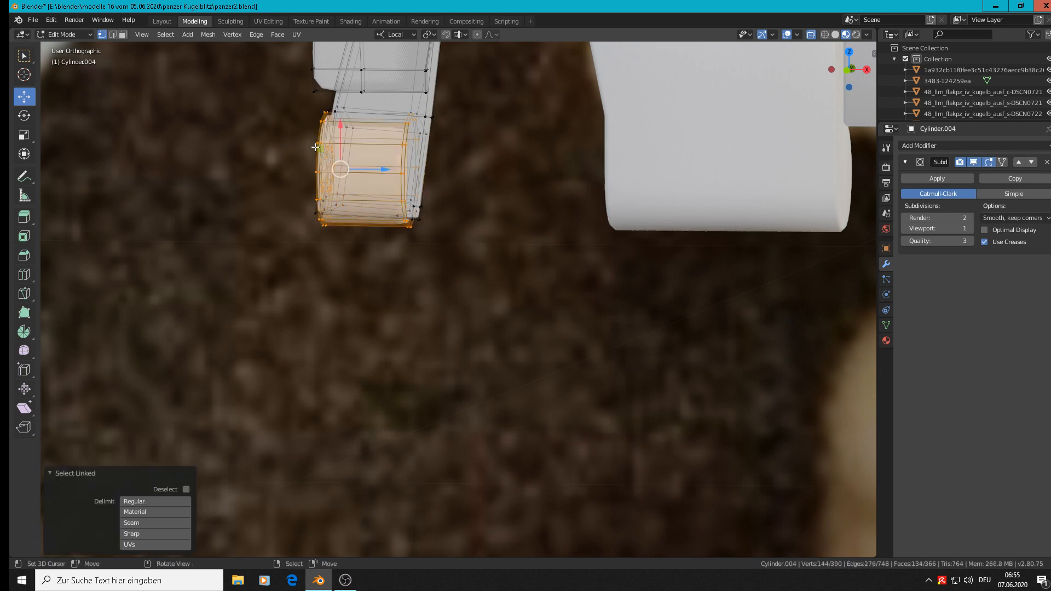
{"action": "key", "text": "KP_1"}
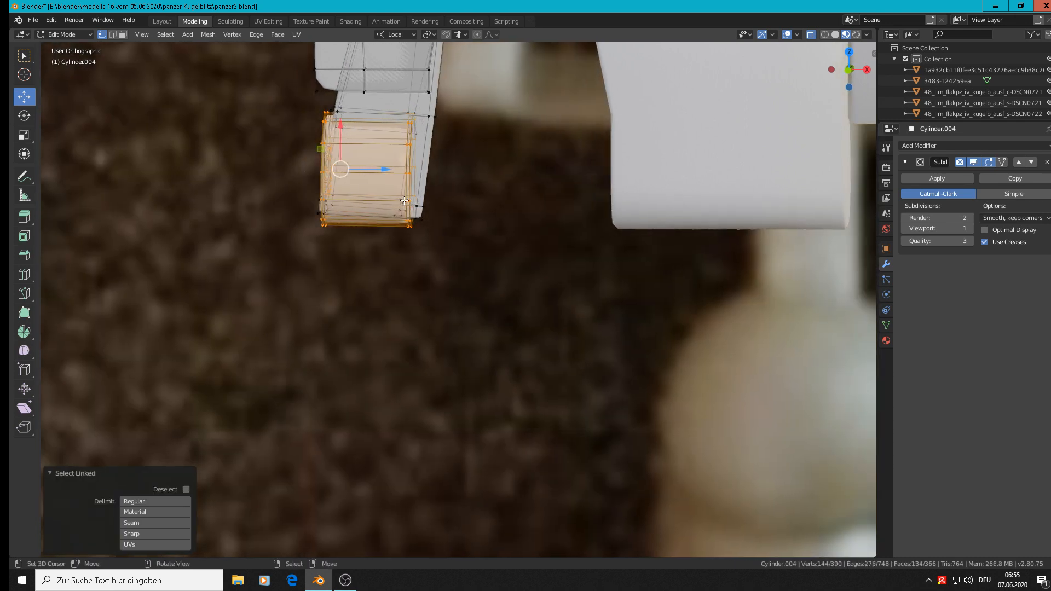
{"action": "key", "text": "s"}
{"action": "key", "text": "x"}
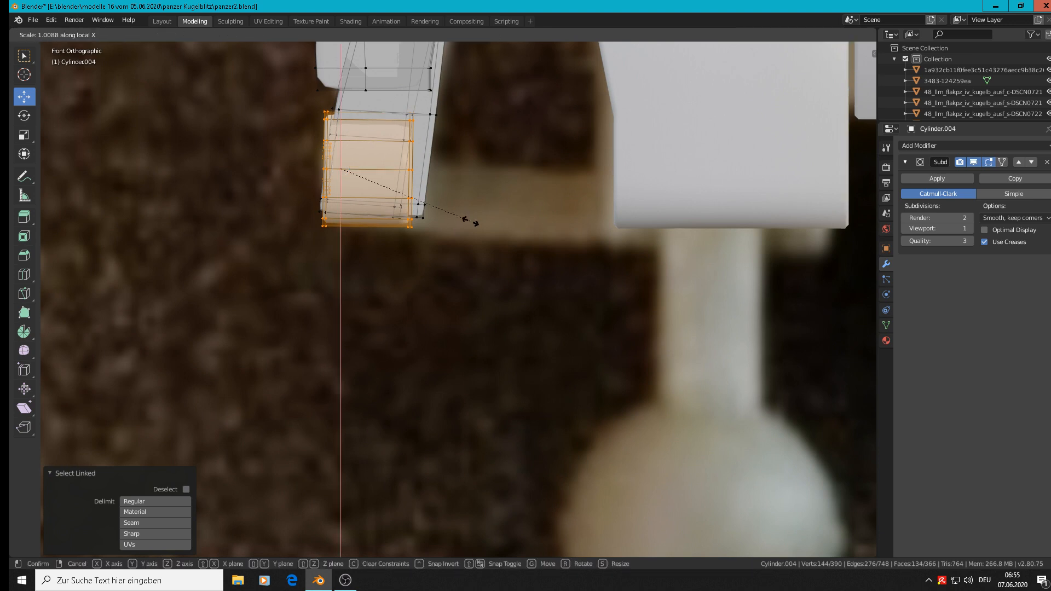
{"action": "left_click", "coordinate": [468, 220]}
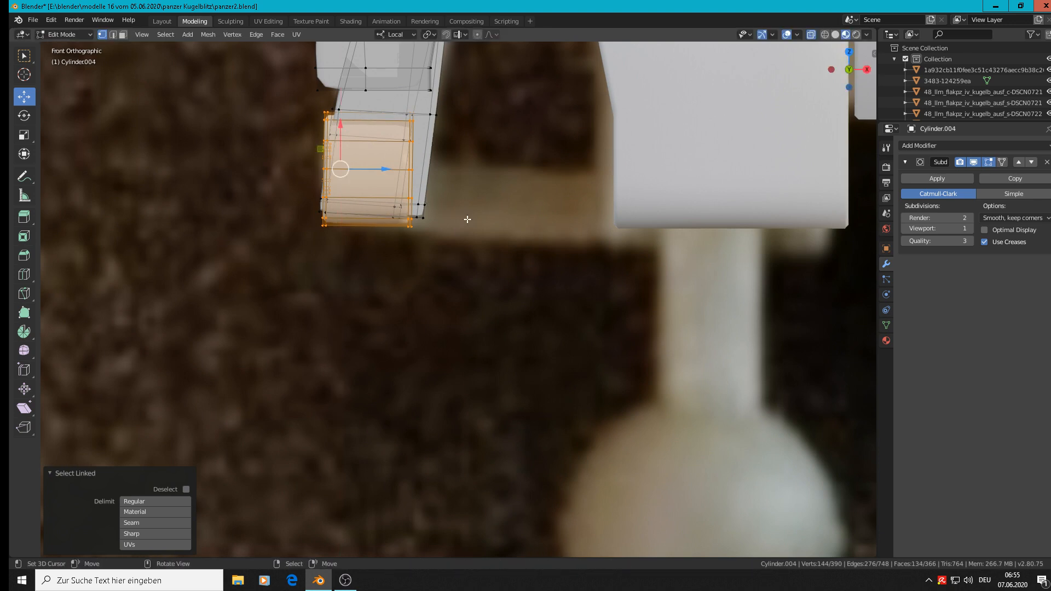
Step: Switch the transform orientation to Global, widen the lower barrel by about 1.44 along global X, and leave Edit Mode
{"action": "left_click", "coordinate": [394, 34]}
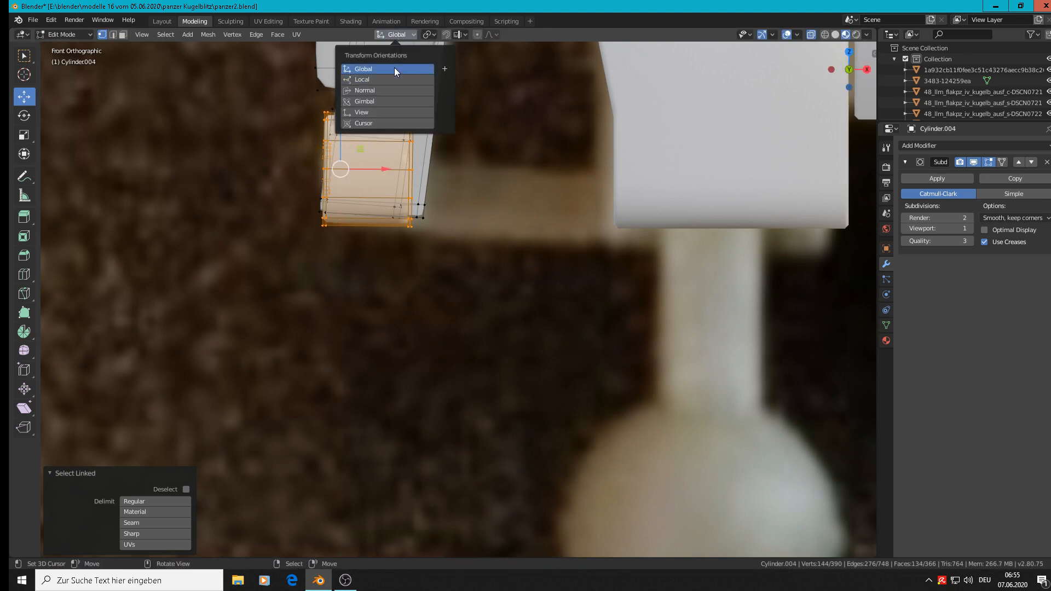
{"action": "left_click", "coordinate": [394, 67]}
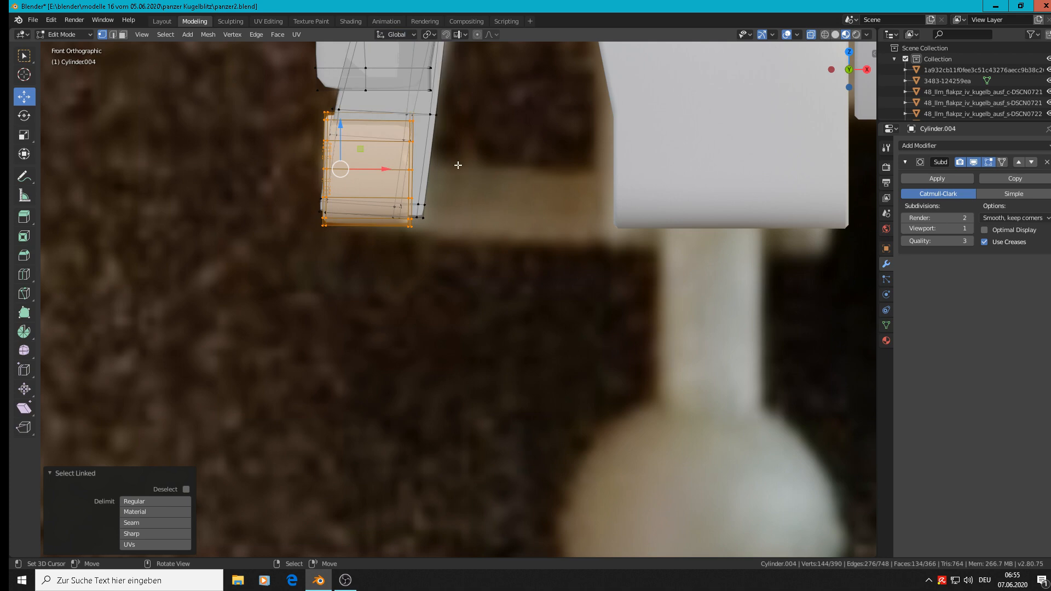
{"action": "key", "text": "s"}
{"action": "key", "text": "x"}
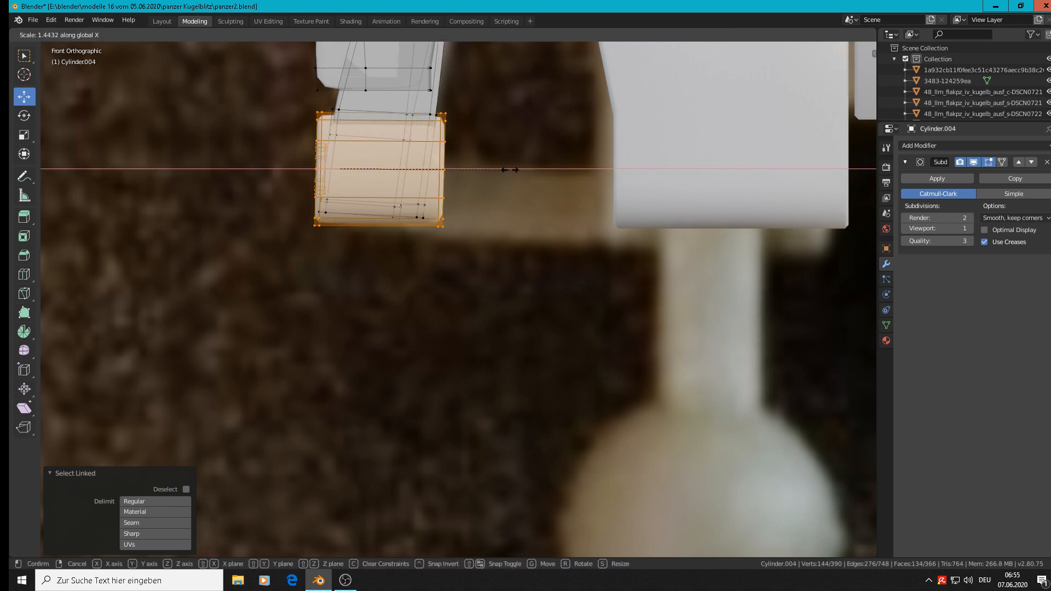
{"action": "left_click", "coordinate": [510, 169]}
{"action": "key", "text": "Tab"}
{"action": "scroll", "coordinate": [510, 170], "scroll_direction": "down", "scroll_amount": 6}
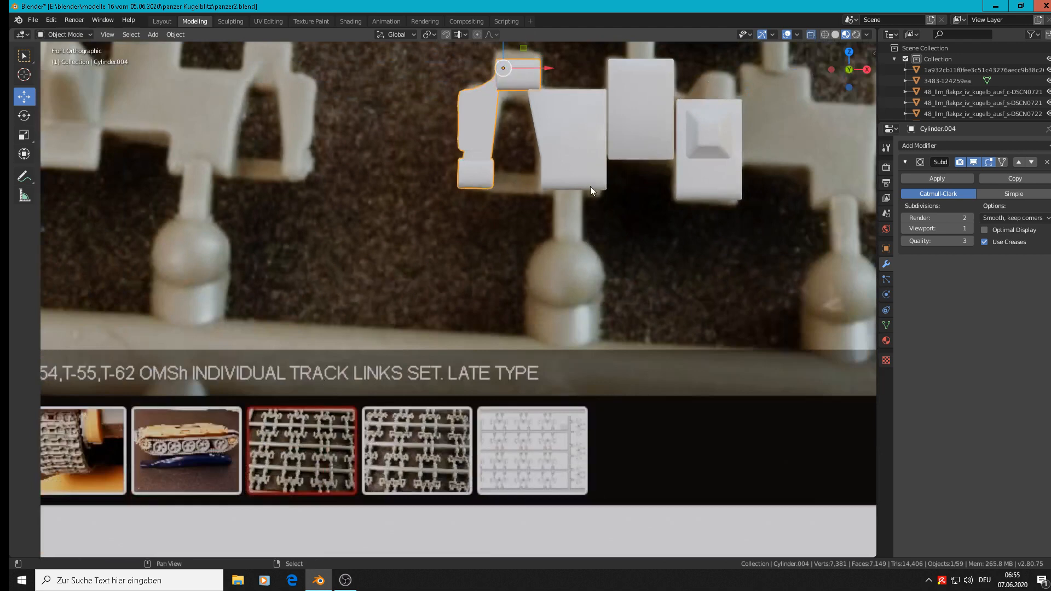
Step: Select the block with the guide tooth and move it up 0.00935 m along Z in the right view
{"action": "middle_click_drag", "start_coordinate": [590, 186], "coordinate": [506, 258], "text": "shift"}
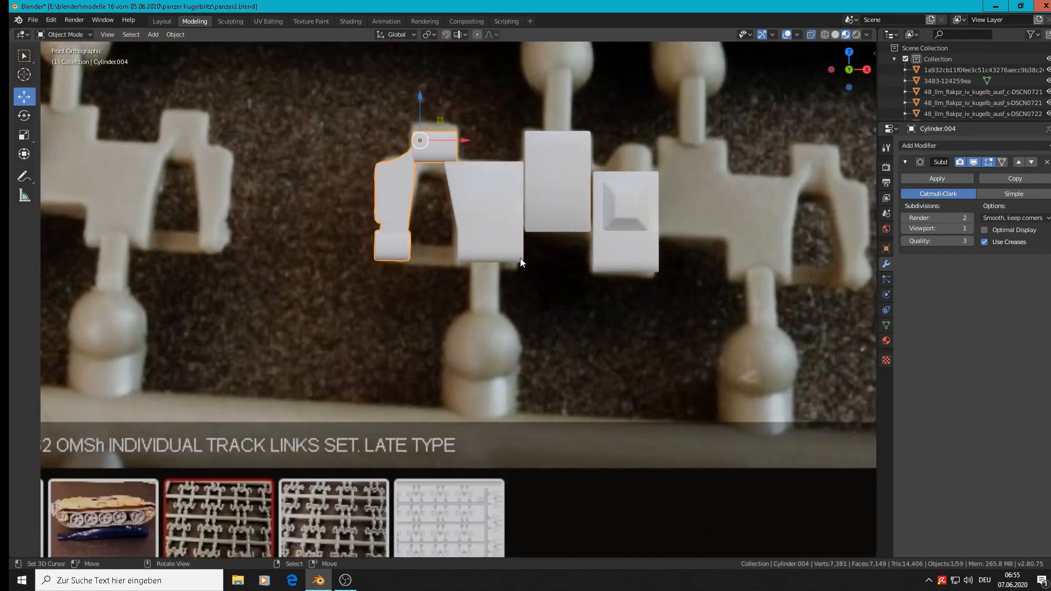
{"action": "middle_click_drag", "start_coordinate": [638, 243], "coordinate": [609, 263]}
{"action": "left_click", "coordinate": [617, 256]}
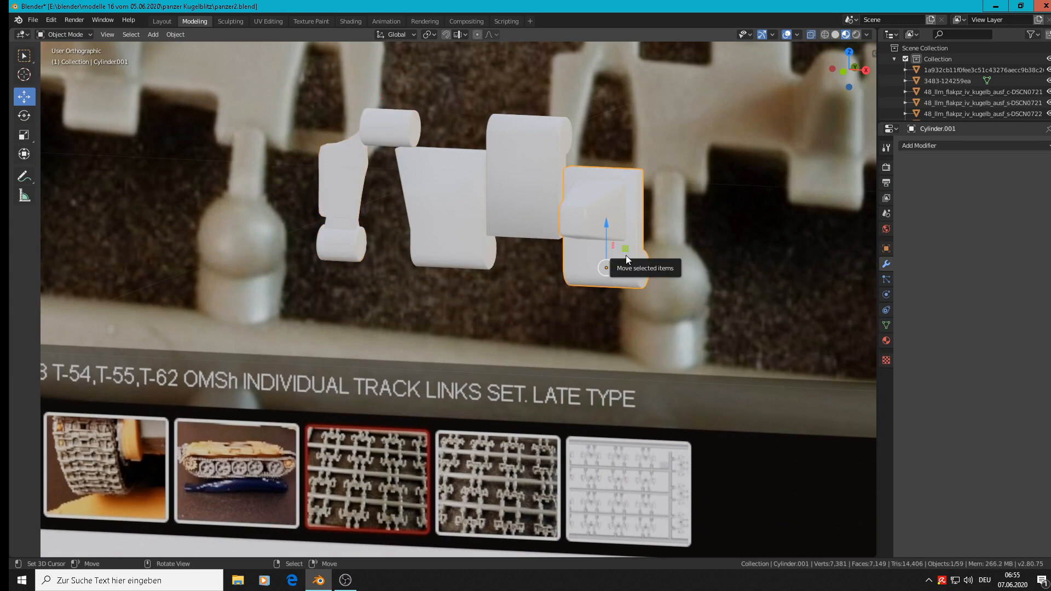
{"action": "key", "text": "KP_3"}
{"action": "scroll", "coordinate": [626, 255], "scroll_direction": "up", "scroll_amount": 2}
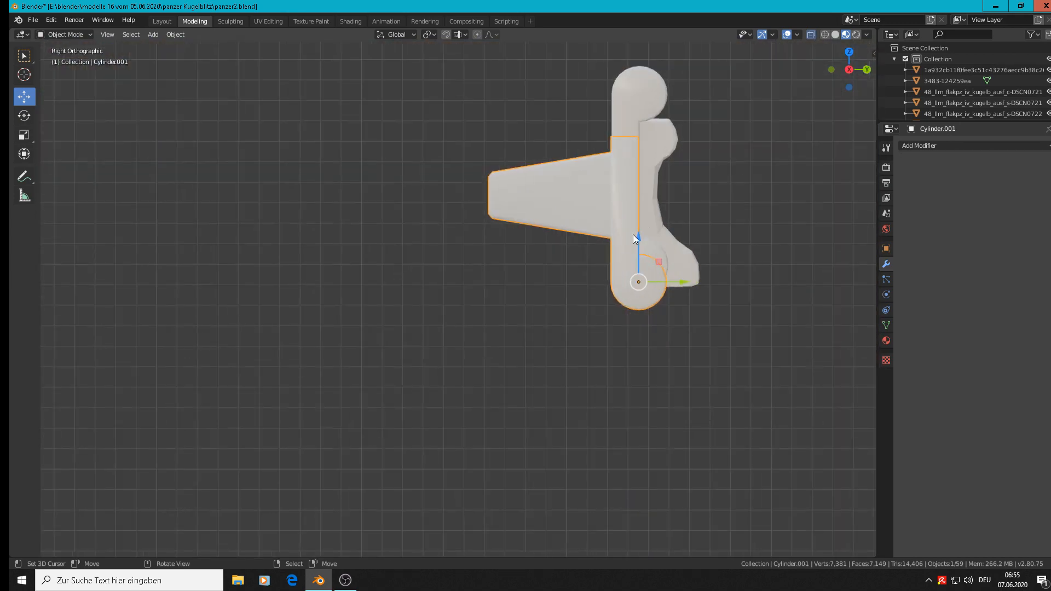
{"action": "left_click_drag", "start_coordinate": [633, 235], "coordinate": [638, 219]}
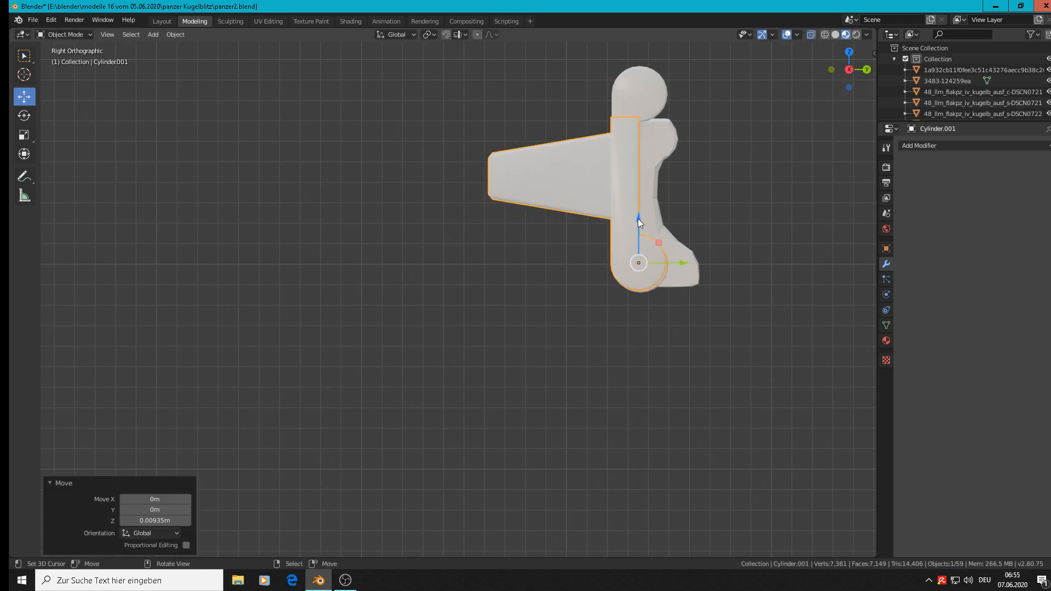
Step: Examine the assembled link parts against the reference photo in perspective and in the front orthographic view
{"action": "middle_click_drag", "start_coordinate": [638, 218], "coordinate": [734, 226]}
{"action": "key", "text": "a"}
{"action": "middle_click_drag", "start_coordinate": [669, 226], "coordinate": [691, 230]}
{"action": "scroll", "coordinate": [579, 229], "scroll_direction": "down", "scroll_amount": 3}
{"action": "key", "text": "KP_5"}
{"action": "scroll", "coordinate": [509, 237], "scroll_direction": "down", "scroll_amount": 3}
{"action": "scroll", "coordinate": [509, 235], "scroll_direction": "up", "scroll_amount": 1}
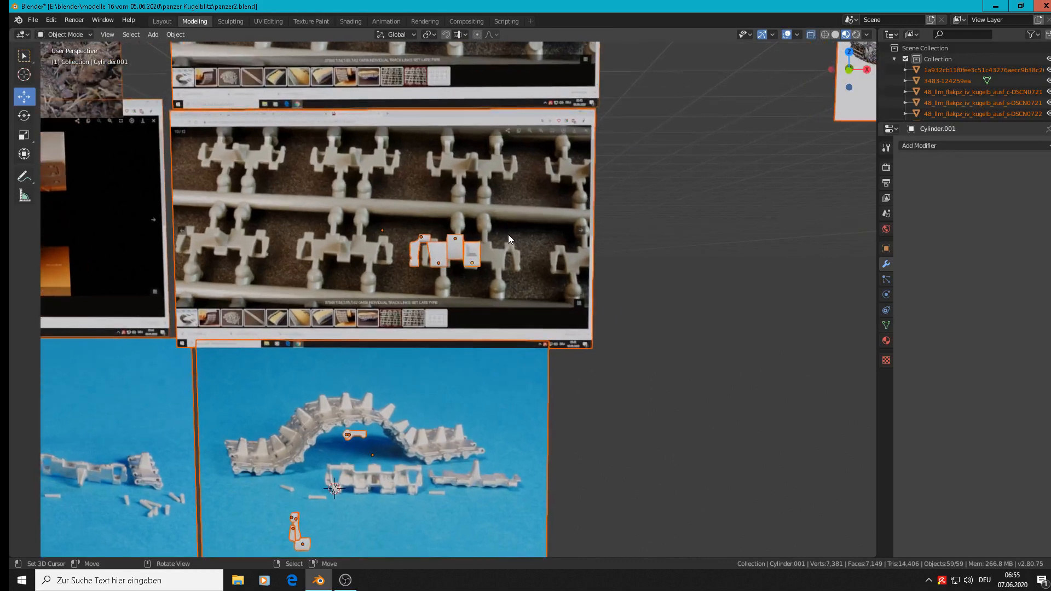
{"action": "key", "text": "KP_1"}
{"action": "scroll", "coordinate": [458, 253], "scroll_direction": "up", "scroll_amount": 3}
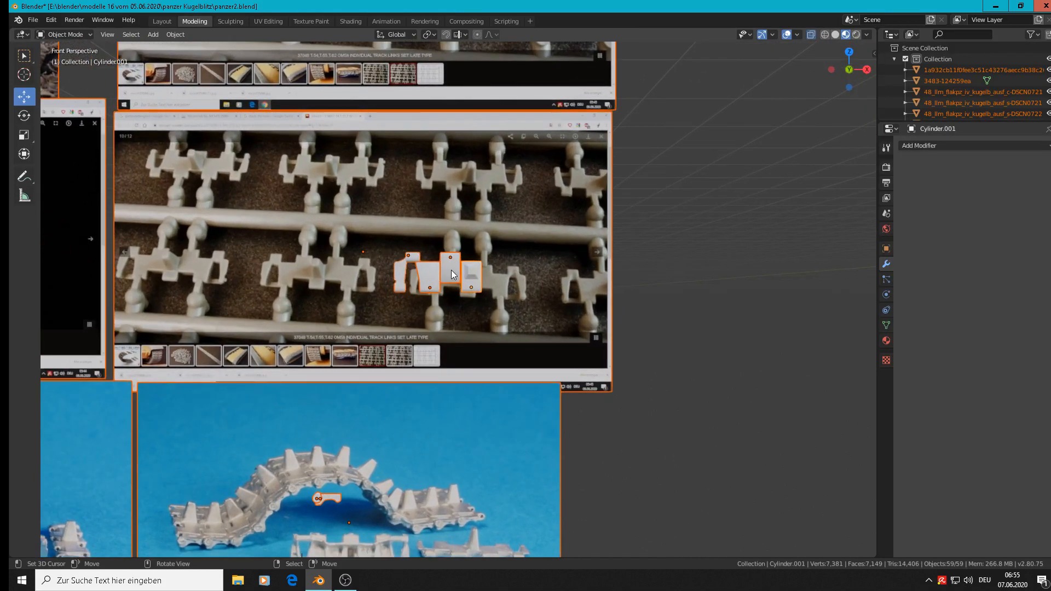
{"action": "key", "text": "KP_5"}
{"action": "scroll", "coordinate": [463, 260], "scroll_direction": "up", "scroll_amount": 5}
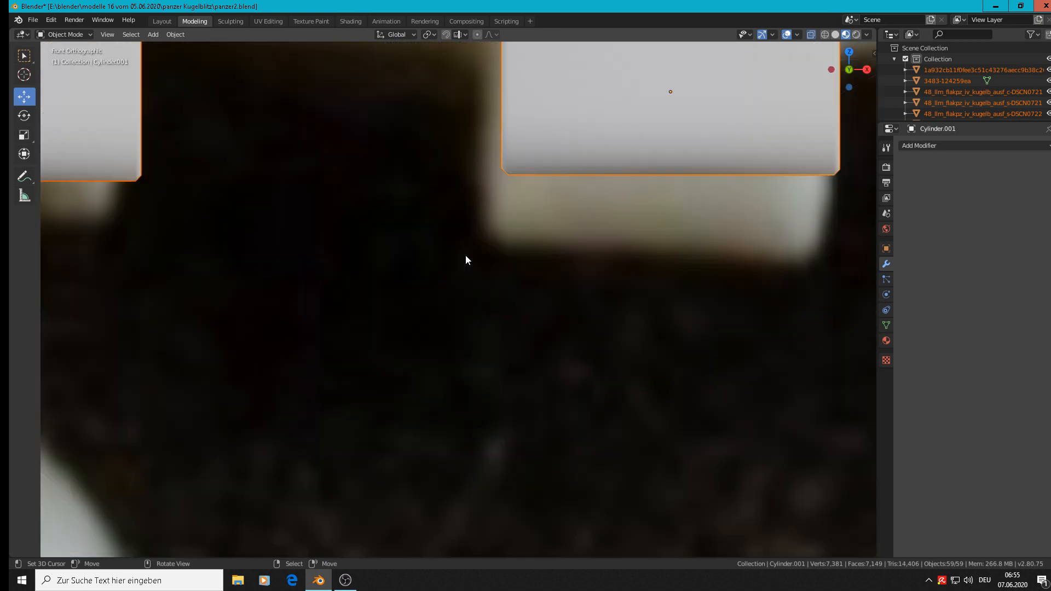
{"action": "scroll", "coordinate": [459, 261], "scroll_direction": "down", "scroll_amount": 5}
{"action": "scroll", "coordinate": [469, 262], "scroll_direction": "up", "scroll_amount": 3}
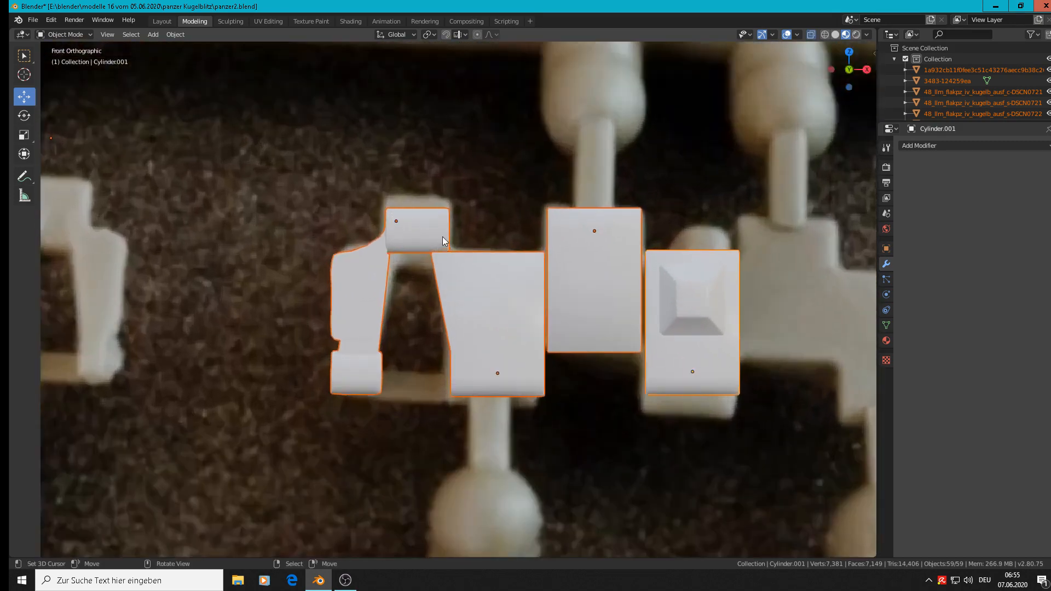
{"action": "key", "text": "Tab"}
{"action": "key", "text": "Tab"}
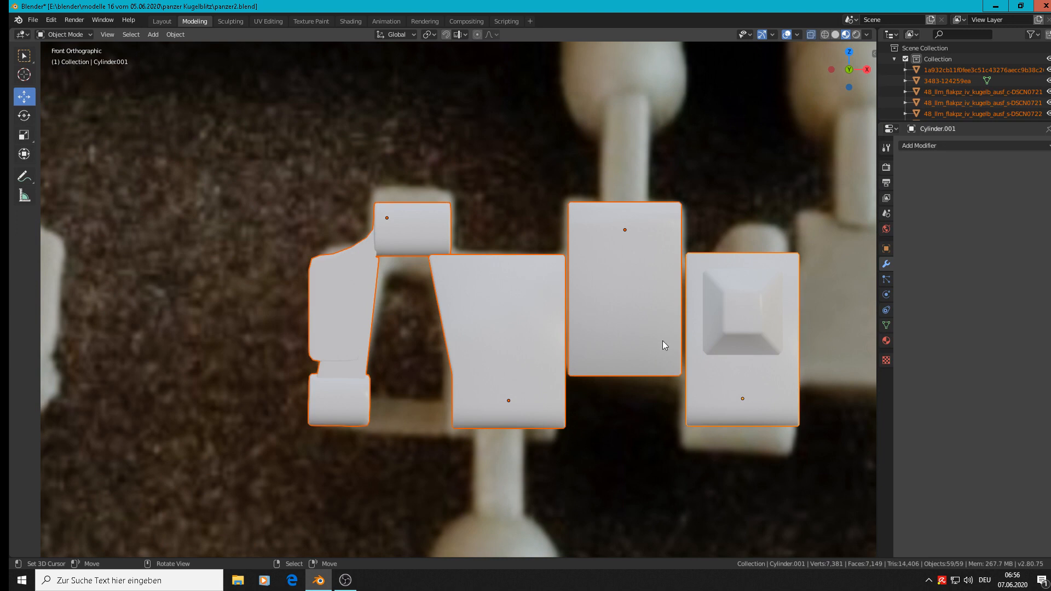
Step: Move only the toothed block -0.00214 m along X against the neighbouring block, and clear the selection
{"action": "left_click", "coordinate": [733, 321]}
{"action": "left_click_drag", "start_coordinate": [782, 396], "coordinate": [777, 396]}
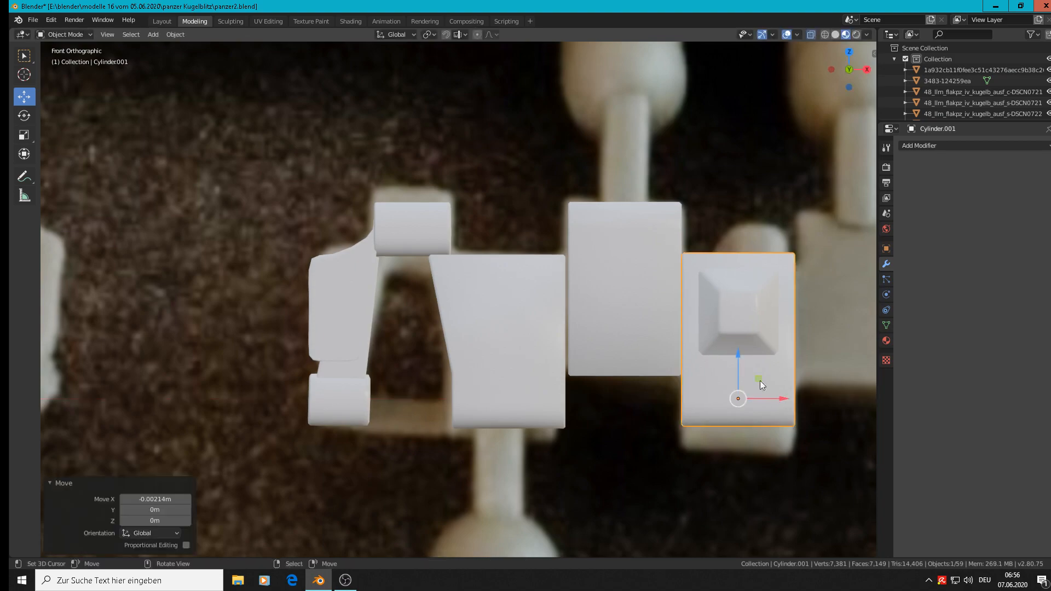
{"action": "key", "text": "alt+a"}
Step: Examine the link parts alongside the whole wall of track reference photos, with the toothed block selected
{"action": "scroll", "coordinate": [628, 318], "scroll_direction": "down", "scroll_amount": 5}
{"action": "middle_click_drag", "start_coordinate": [626, 321], "coordinate": [583, 365]}
{"action": "scroll", "coordinate": [583, 365], "scroll_direction": "down", "scroll_amount": 4}
{"action": "middle_click_drag", "start_coordinate": [622, 399], "coordinate": [505, 224], "text": "shift"}
{"action": "left_click", "coordinate": [370, 122]}
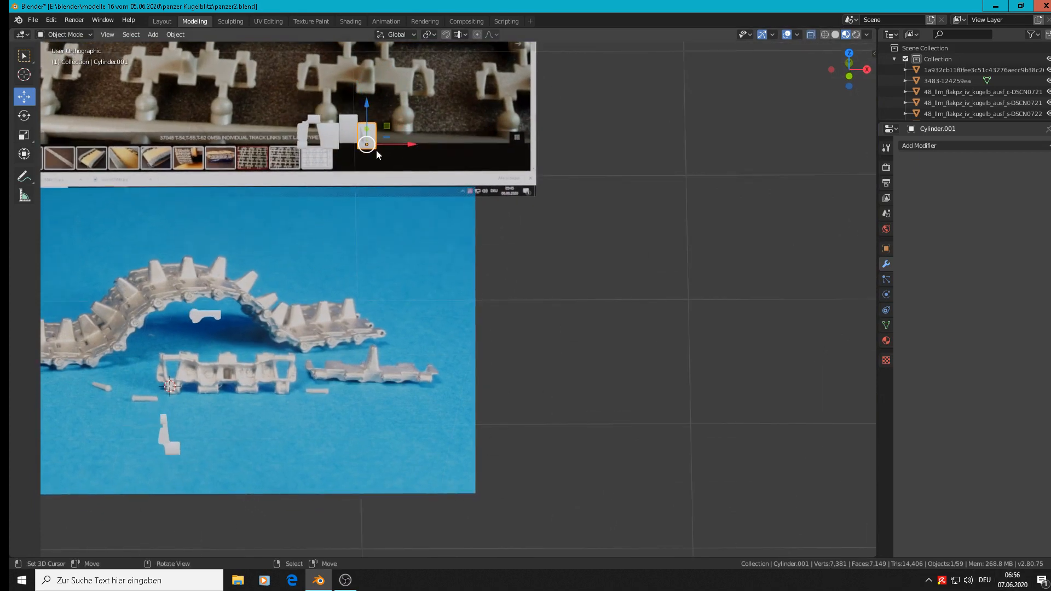
{"action": "middle_click_drag", "start_coordinate": [459, 277], "coordinate": [77, 462], "text": "shift"}
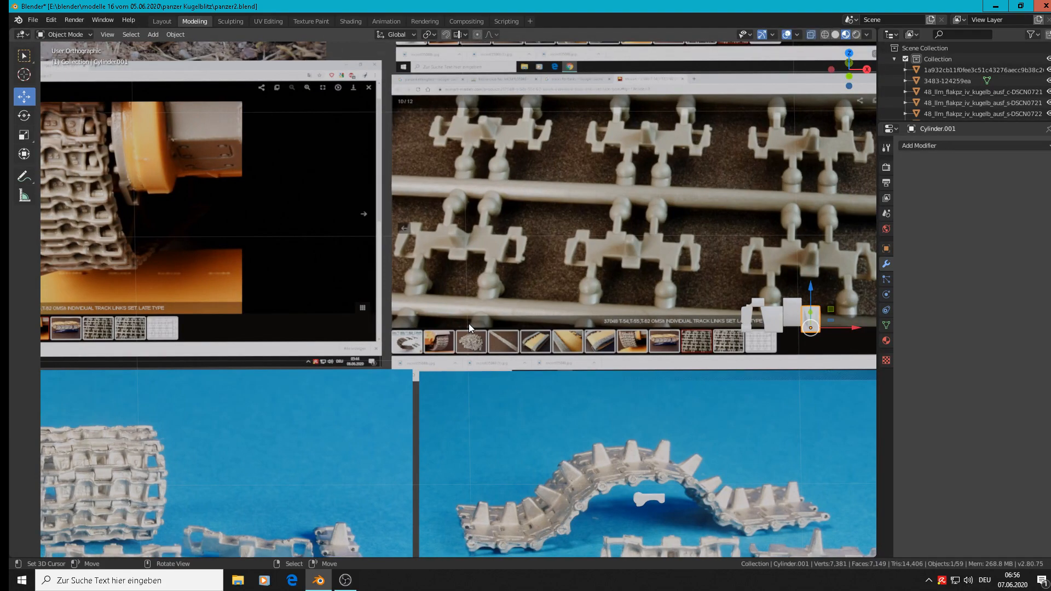
{"action": "scroll", "coordinate": [469, 323], "scroll_direction": "down", "scroll_amount": 2}
{"action": "scroll", "coordinate": [497, 340], "scroll_direction": "down", "scroll_amount": 1}
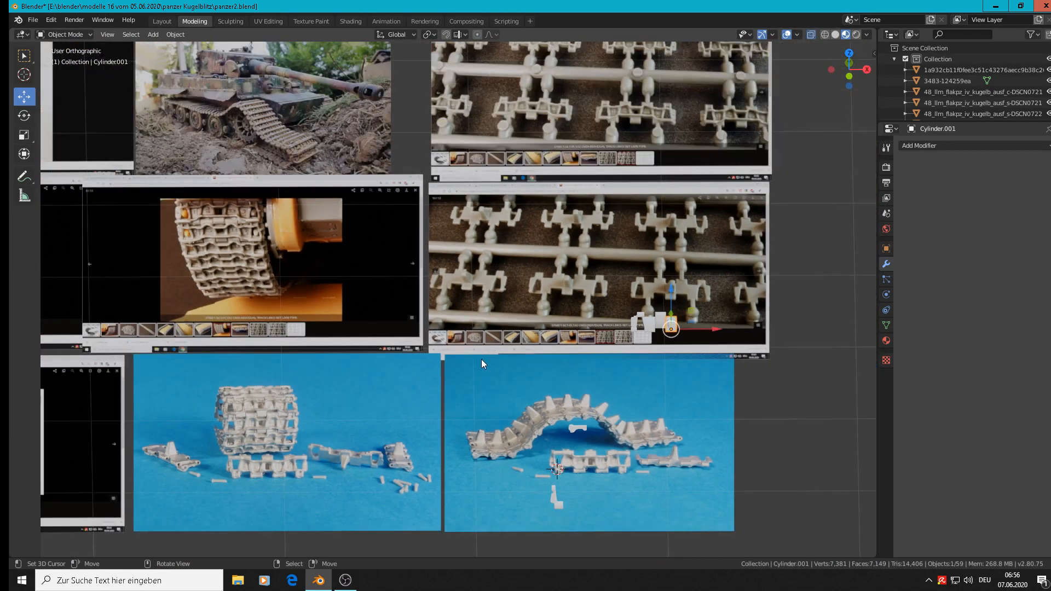
{"action": "scroll", "coordinate": [481, 359], "scroll_direction": "down", "scroll_amount": 3}
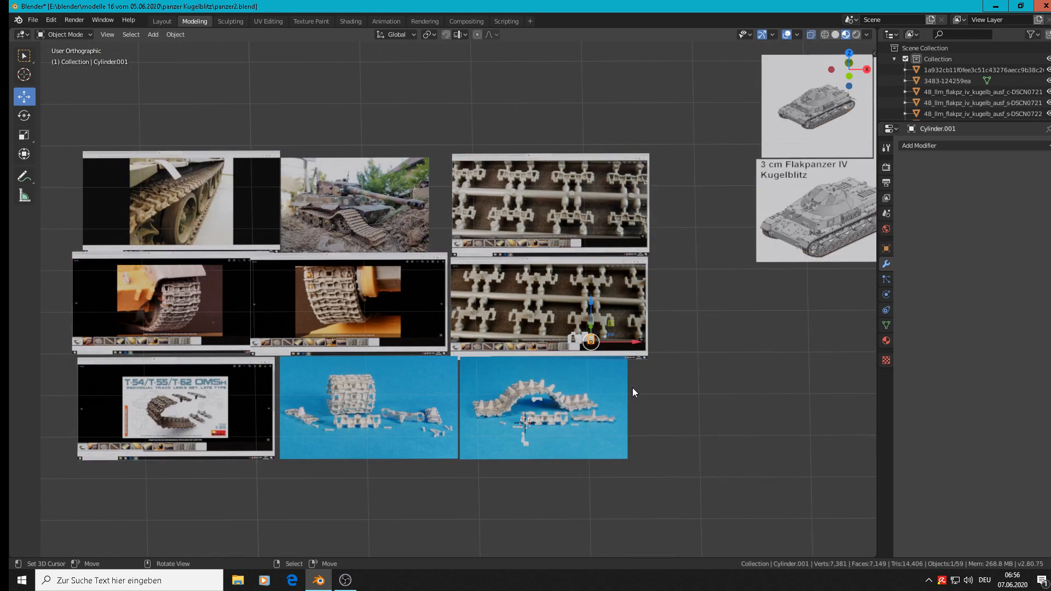
Step: Save the scene to the existing file panzer2.blend
{"action": "scroll", "coordinate": [630, 383], "scroll_direction": "up", "scroll_amount": 6}
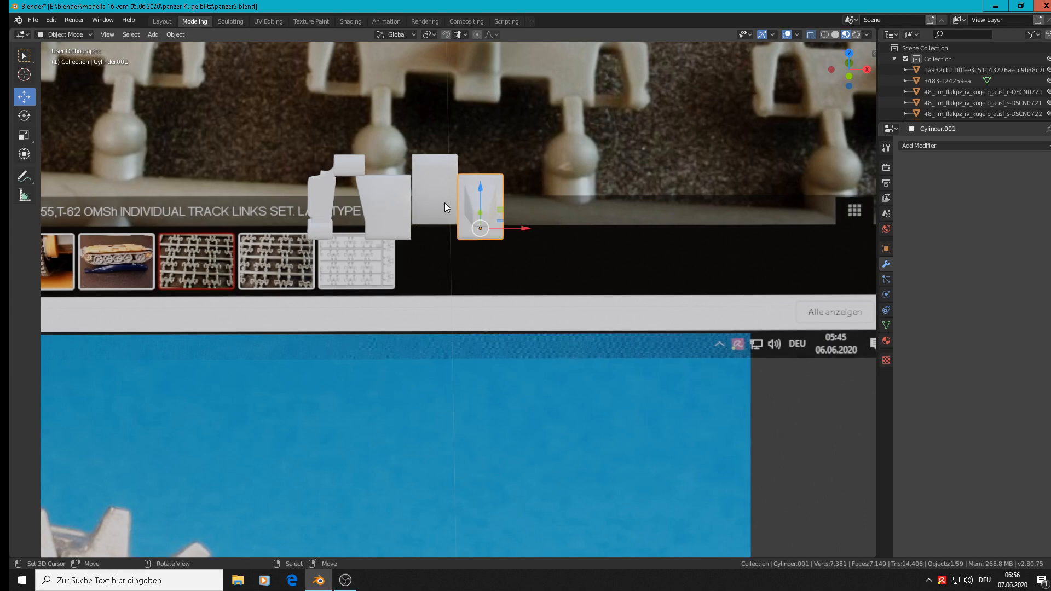
{"action": "left_click", "coordinate": [30, 21]}
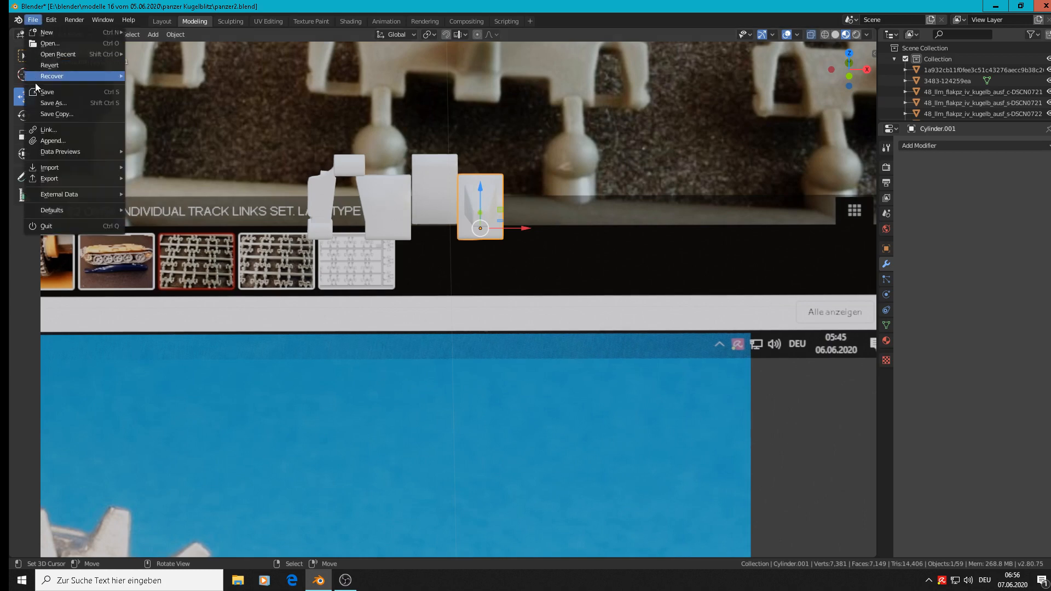
{"action": "left_click", "coordinate": [36, 95]}
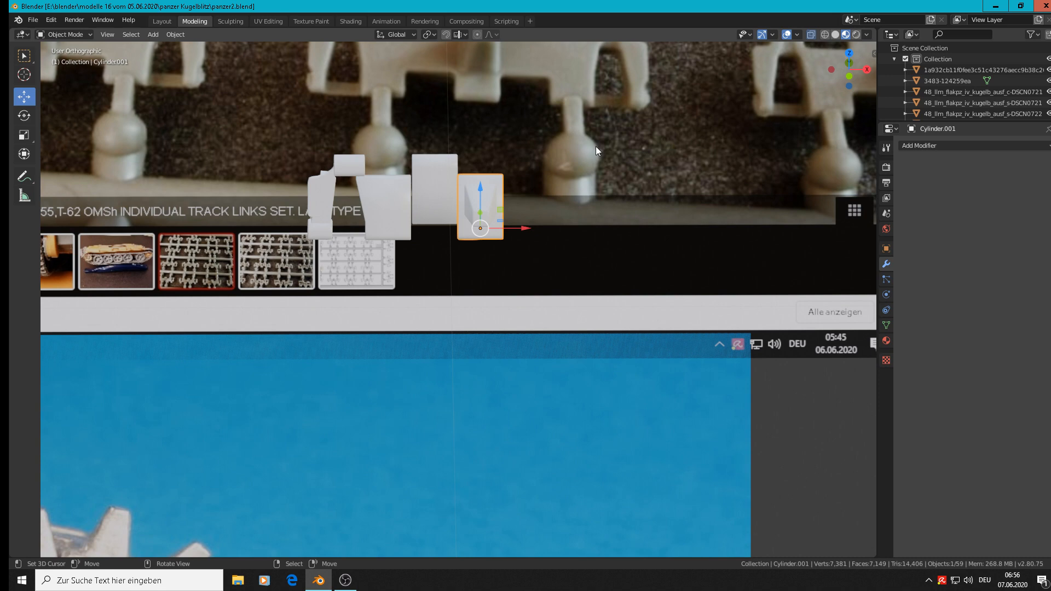